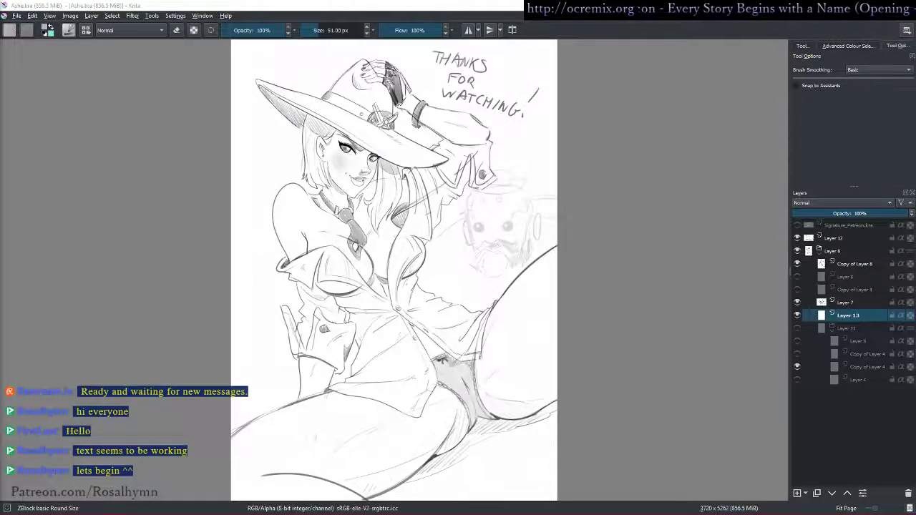
# - Clear the handwritten "THANKS FOR WATCHING!" note from Layer 12
pyautogui.click(650, 34)
pyautogui.moveTo(568, 218); pyautogui.dragTo(586, 278)
pyautogui.scroll(1, 578, 250)
pyautogui.scroll(2, 576, 250)
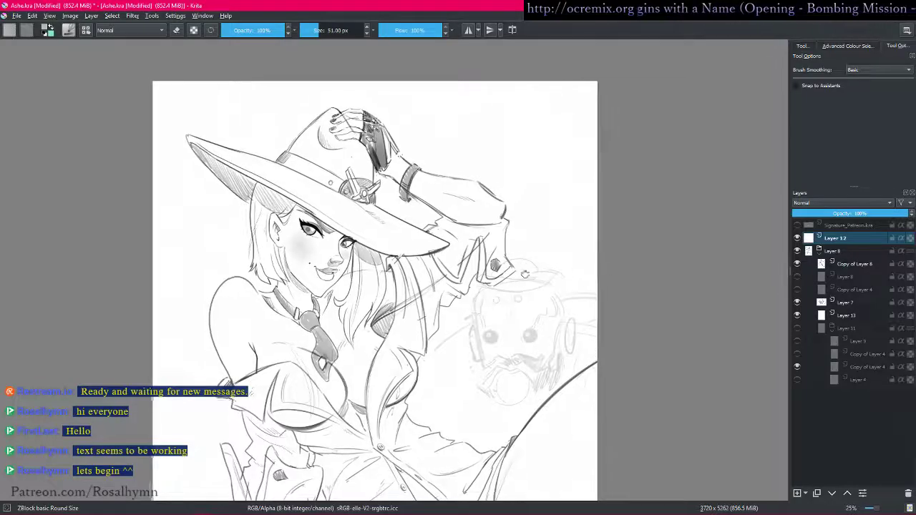
pyautogui.scroll(-3, 544, 189)
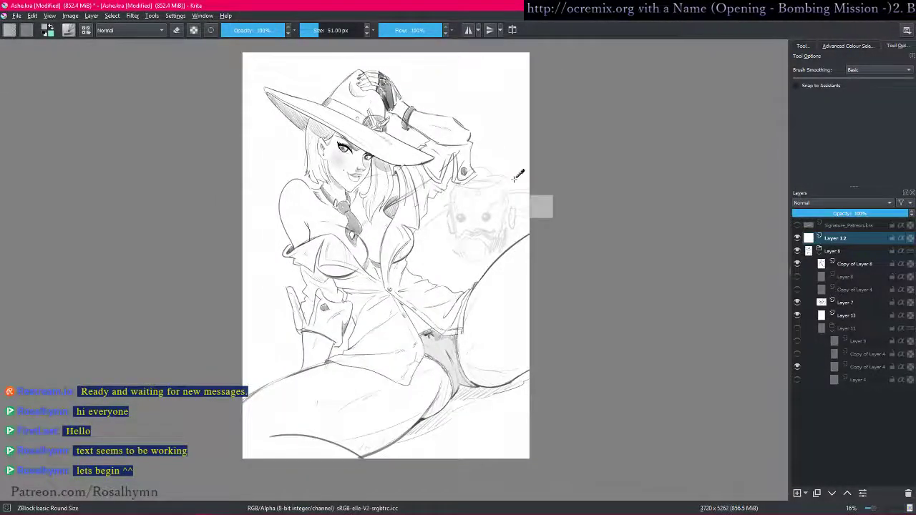
pyautogui.moveTo(430, 341); pyautogui.dragTo(499, 252)
# - Select the small bow at the waistband on Copy of Layer 8 and shift it slightly up and left with a free transform
pyautogui.scroll(3, 499, 251)
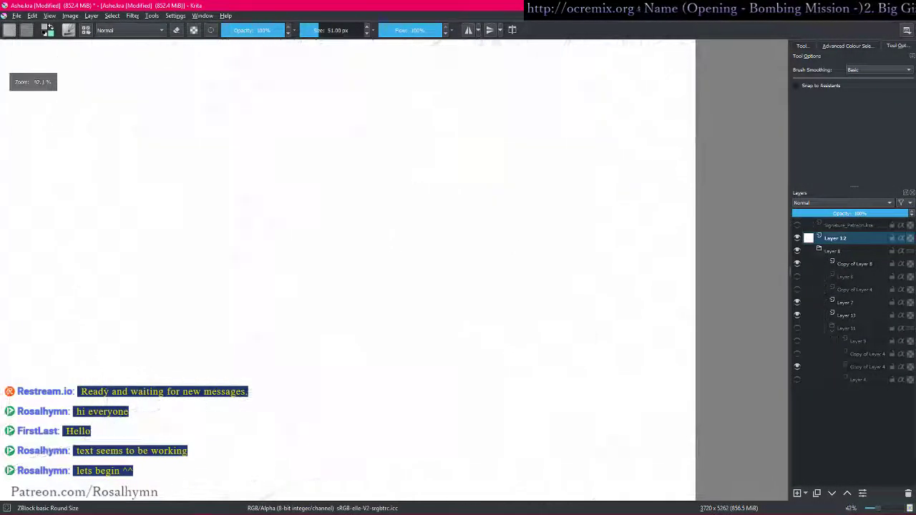
pyautogui.click(458, 313)
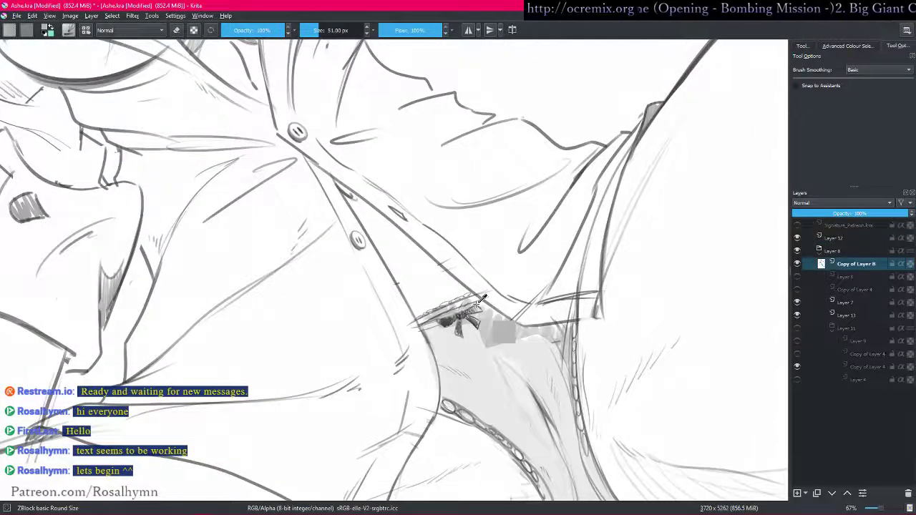
pyautogui.scroll(1, 460, 328)
pyautogui.press('l')
pyautogui.moveTo(417, 313)
pyautogui.mouseDown()
pyautogui.moveTo(456, 369)
pyautogui.moveTo(515, 359)
pyautogui.mouseUp()
pyautogui.hotkey('ctrl', 't')
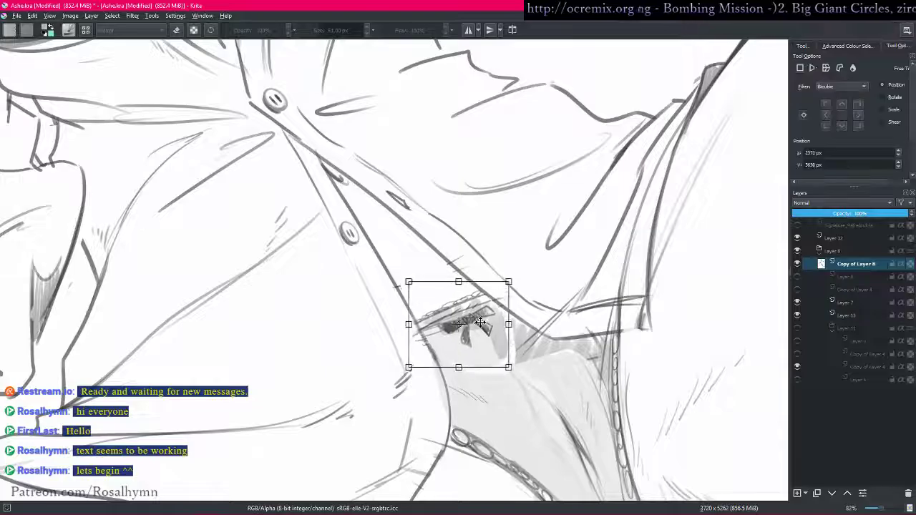
pyautogui.press('Return')
pyautogui.scroll(-3, 561, 346)
pyautogui.moveTo(561, 346)
pyautogui.mouseDown()
pyautogui.moveTo(545, 365)
pyautogui.moveTo(575, 344)
pyautogui.mouseUp()
pyautogui.hotkey('ctrl', 'shift', 'a')
pyautogui.moveTo(639, 340); pyautogui.dragTo(616, 313)
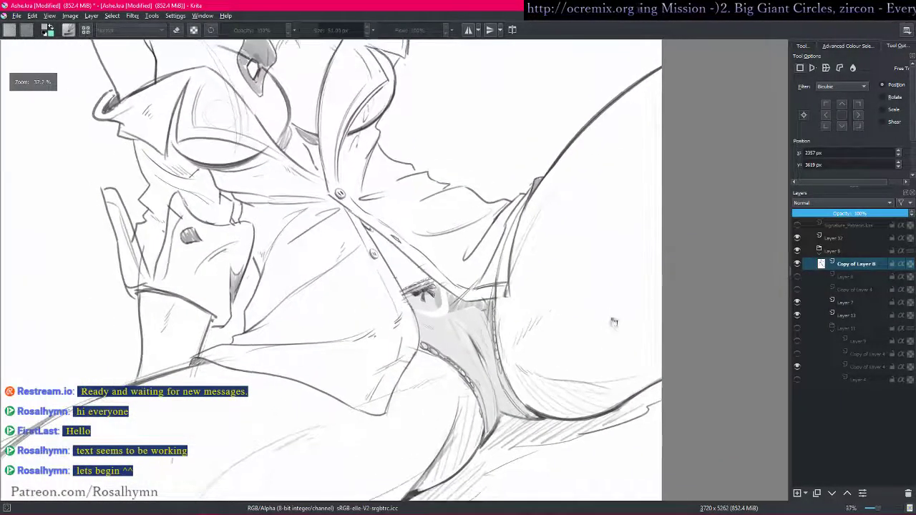
# - Touch up the grey shading around the bow, setting the brush to 70% opacity and 44 px
pyautogui.press('b')
pyautogui.hotkey('ctrl', '+')
pyautogui.hotkey('ctrl', '+')
pyautogui.moveTo(446, 340)
pyautogui.mouseDown()
pyautogui.moveTo(466, 315)
pyautogui.moveTo(440, 341)
pyautogui.moveTo(470, 350)
pyautogui.mouseUp()
pyautogui.hotkey('shift', 'i')
pyautogui.click(427, 331)
pyautogui.click(266, 30)
pyautogui.press('[')
pyautogui.press('[')
pyautogui.press('[')
pyautogui.press('[')
pyautogui.press('[')
pyautogui.moveTo(755, 209)
pyautogui.mouseDown()
pyautogui.moveTo(712, 237)
pyautogui.moveTo(669, 318)
pyautogui.mouseUp()
pyautogui.hotkey('ctrl', 'z')
pyautogui.press('[')
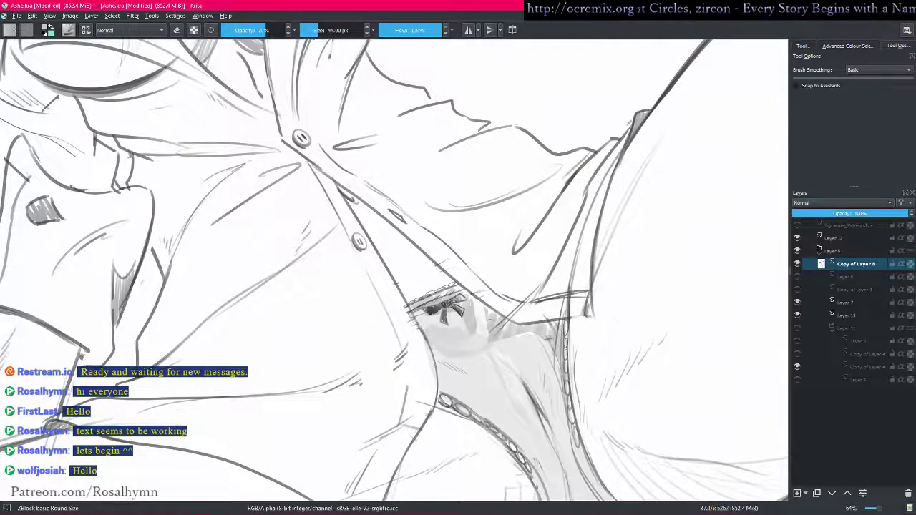
# - Outline the waistband bow with a freehand selection
pyautogui.press('-')
pyautogui.press('-')
pyautogui.press('-')
pyautogui.press('-')
pyautogui.moveTo(593, 354); pyautogui.dragTo(582, 352)
pyautogui.moveTo(539, 314); pyautogui.dragTo(513, 260)
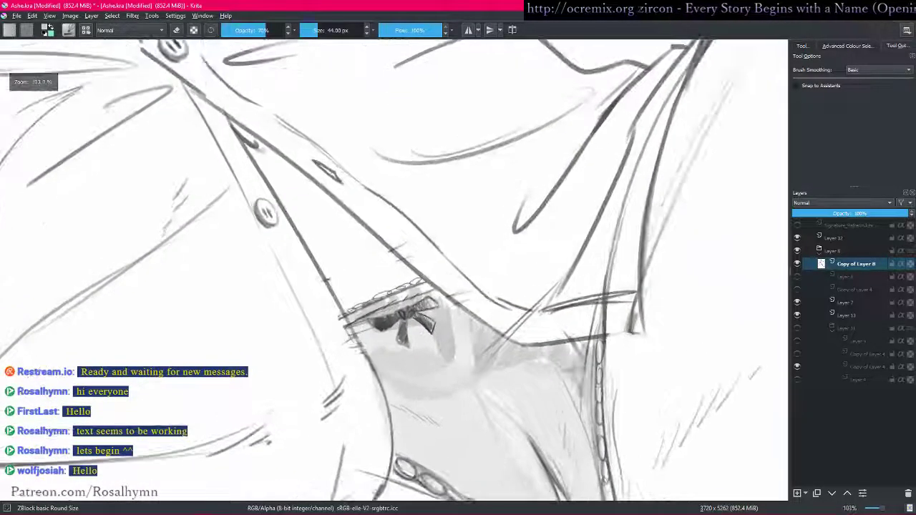
pyautogui.press('l')
pyautogui.moveTo(387, 310); pyautogui.dragTo(384, 342)
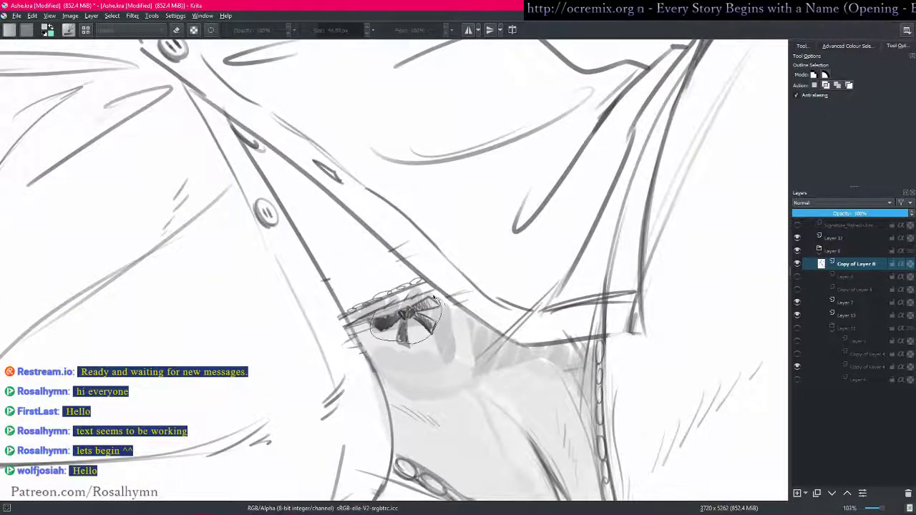
pyautogui.press('-')
pyautogui.press('-')
pyautogui.press('-')
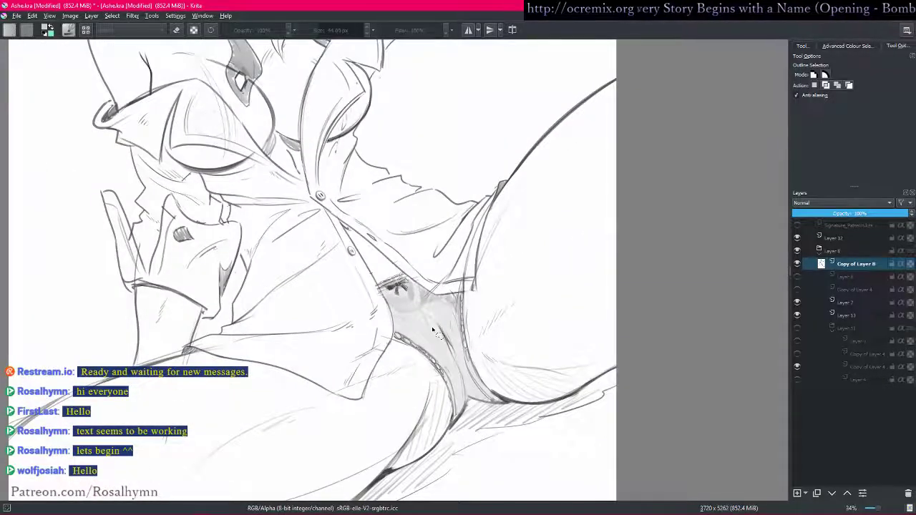
pyautogui.press('-')
pyautogui.press('-')
pyautogui.moveTo(495, 229); pyautogui.dragTo(489, 316)
pyautogui.moveTo(494, 304)
pyautogui.mouseDown()
pyautogui.moveTo(506, 260)
pyautogui.moveTo(552, 342)
pyautogui.moveTo(495, 287)
pyautogui.mouseUp()
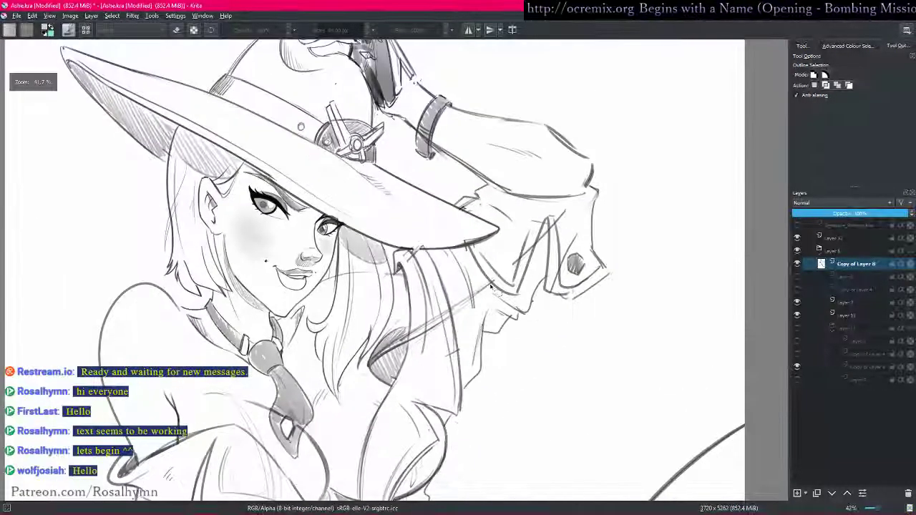
pyautogui.scroll(-2, 497, 288)
pyautogui.moveTo(528, 312); pyautogui.dragTo(505, 271)
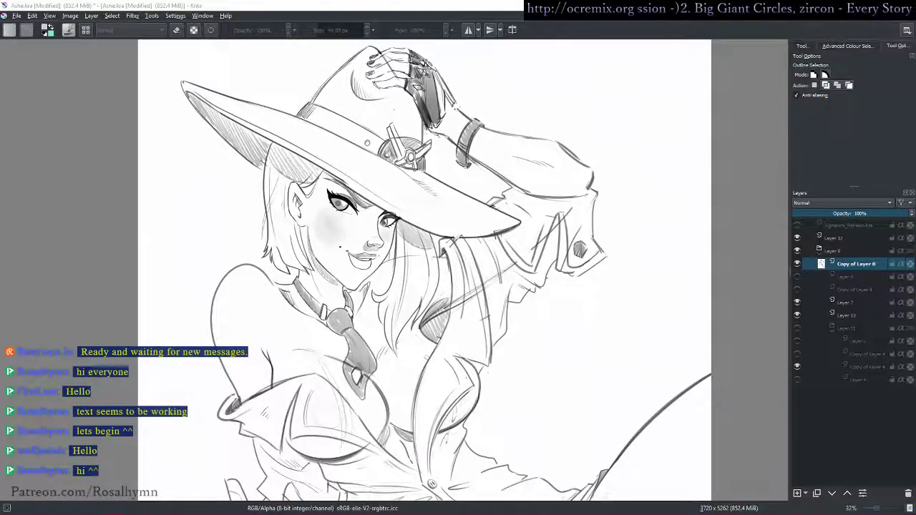
pyautogui.click(586, 36)
pyautogui.moveTo(505, 240)
pyautogui.mouseDown()
pyautogui.moveTo(504, 286)
pyautogui.moveTo(505, 237)
pyautogui.mouseUp()
pyautogui.hotkey('shift', 'i')
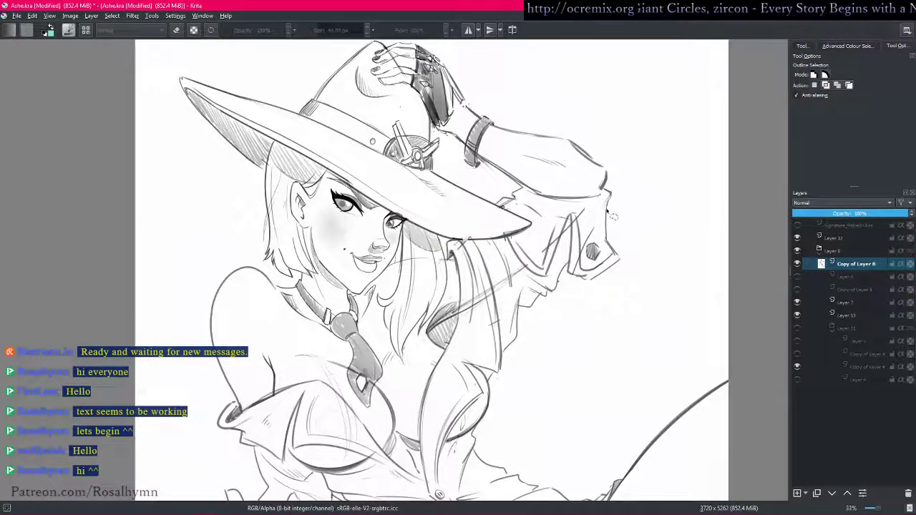
pyautogui.moveTo(625, 187)
pyautogui.mouseDown()
pyautogui.moveTo(600, 212)
pyautogui.moveTo(627, 223)
pyautogui.mouseUp()
pyautogui.hotkey('ctrl', 'shift', 'a')
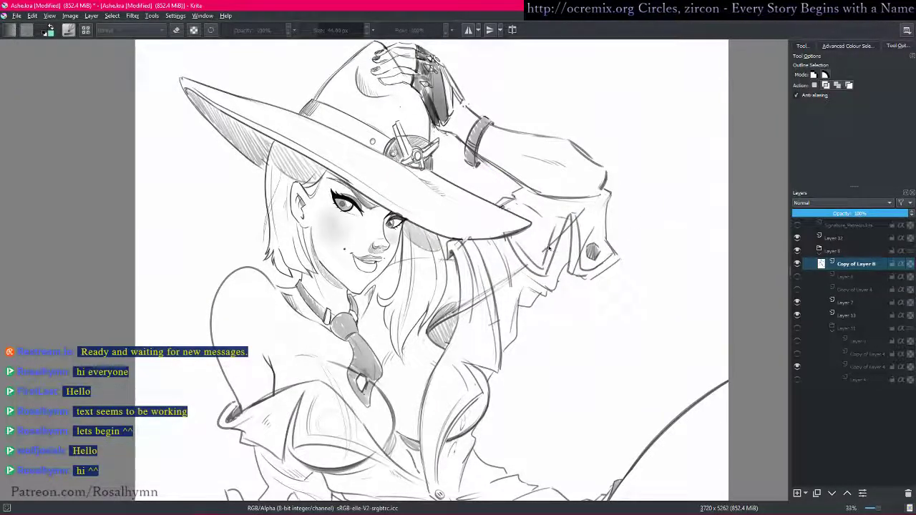
pyautogui.moveTo(543, 245); pyautogui.dragTo(550, 242)
pyautogui.press('b')
pyautogui.press('o')
pyautogui.press('o')
pyautogui.press('o')
pyautogui.press('o')
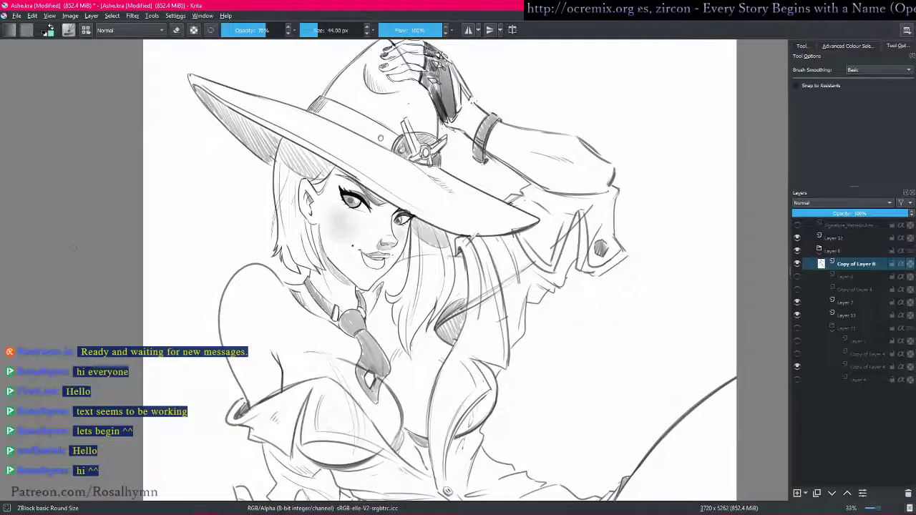
pyautogui.hotkey('alt', 'Tab')
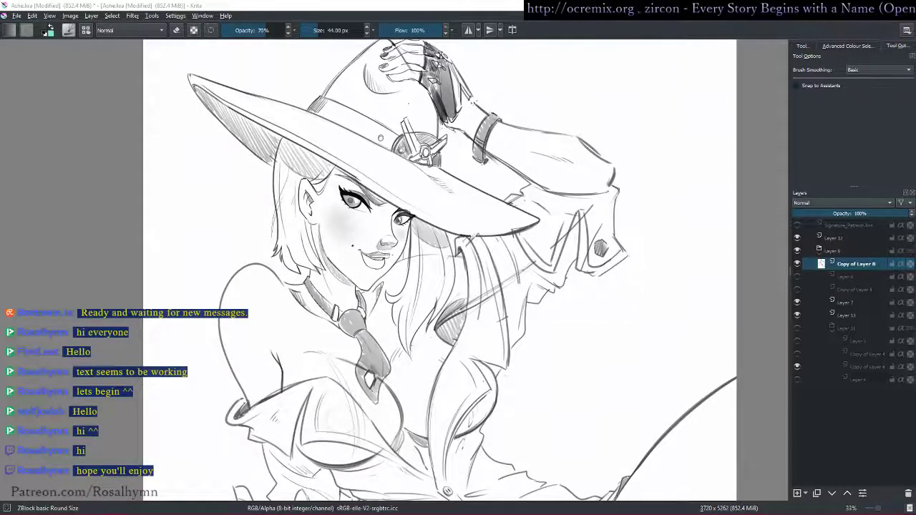
pyautogui.click(626, 35)
pyautogui.moveTo(526, 143); pyautogui.dragTo(492, 155)
pyautogui.moveTo(491, 155); pyautogui.dragTo(499, 203)
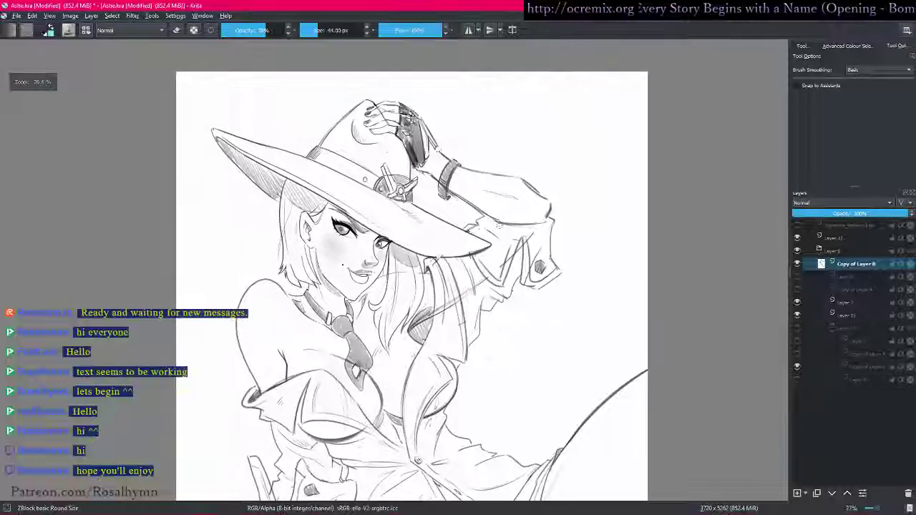
pyautogui.hotkey('shift', 'i')
pyautogui.moveTo(495, 269); pyautogui.dragTo(515, 254)
# - Move the hidden layer directly below Copy of Layer 8 into the Layer 11 group and collapse that group, leaving Layer 13 active
pyautogui.click(847, 249)
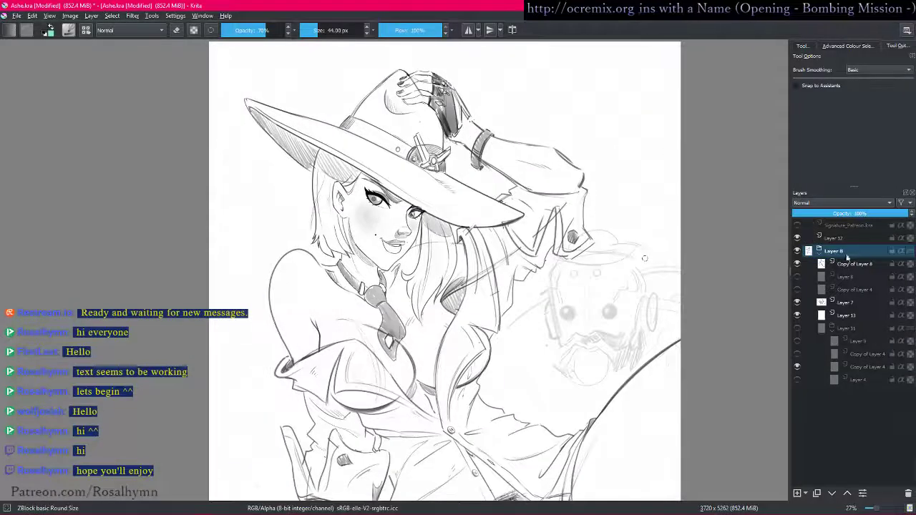
pyautogui.click(846, 276)
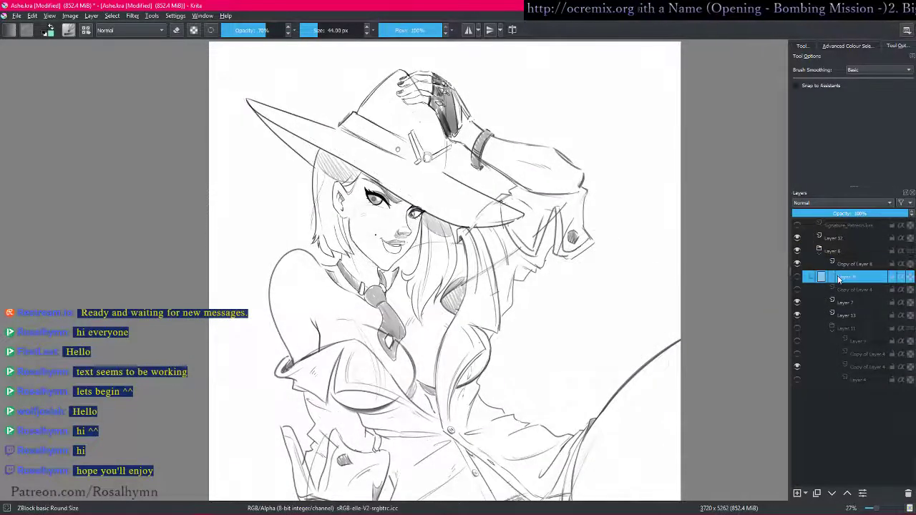
pyautogui.press('pageup')
pyautogui.press('pagedown')
pyautogui.moveTo(665, 322); pyautogui.dragTo(621, 351)
pyautogui.moveTo(620, 350); pyautogui.dragTo(613, 297)
pyautogui.press('pageup')
pyautogui.click(834, 273)
pyautogui.moveTo(842, 277)
pyautogui.mouseDown()
pyautogui.moveTo(862, 342)
pyautogui.moveTo(858, 374)
pyautogui.moveTo(852, 322)
pyautogui.mouseUp()
pyautogui.click(851, 306)
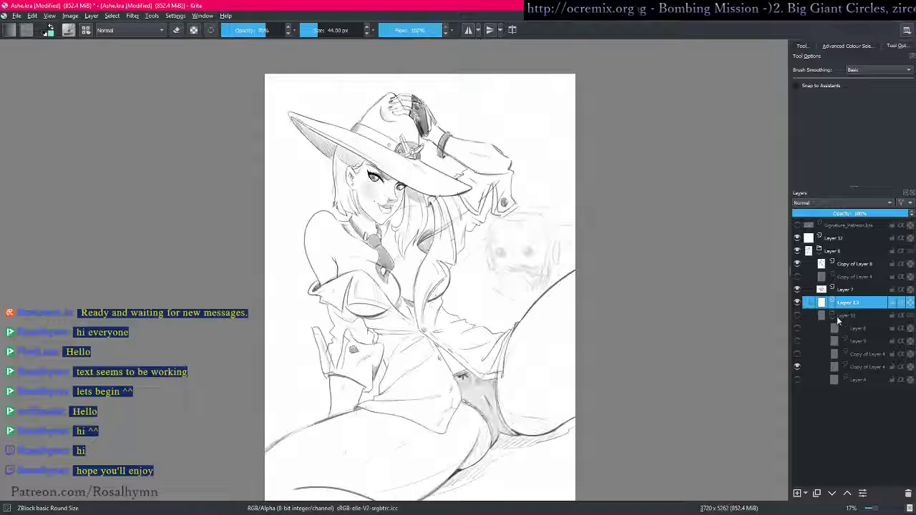
pyautogui.click(833, 320)
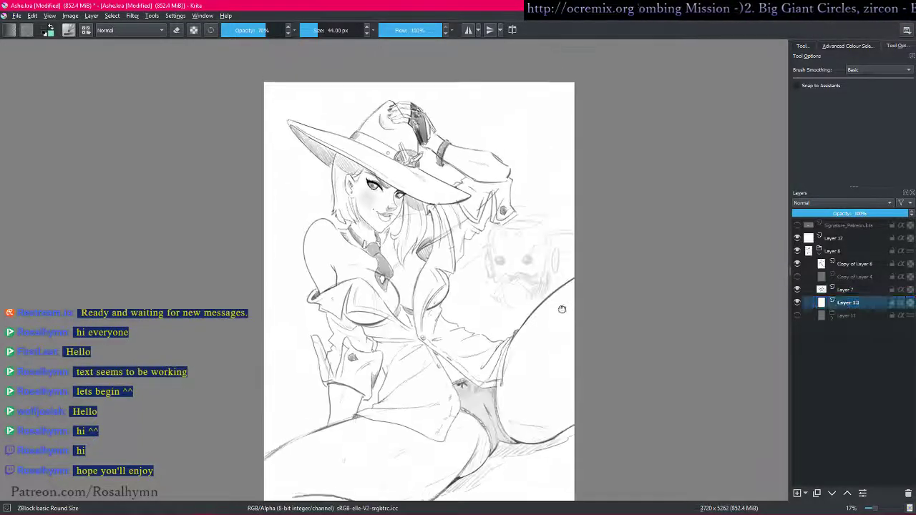
# - Reduce the brush size to 32 px and add a new paint layer above Copy of Layer 8
pyautogui.scroll(2, 540, 293)
pyautogui.scroll(2, 541, 294)
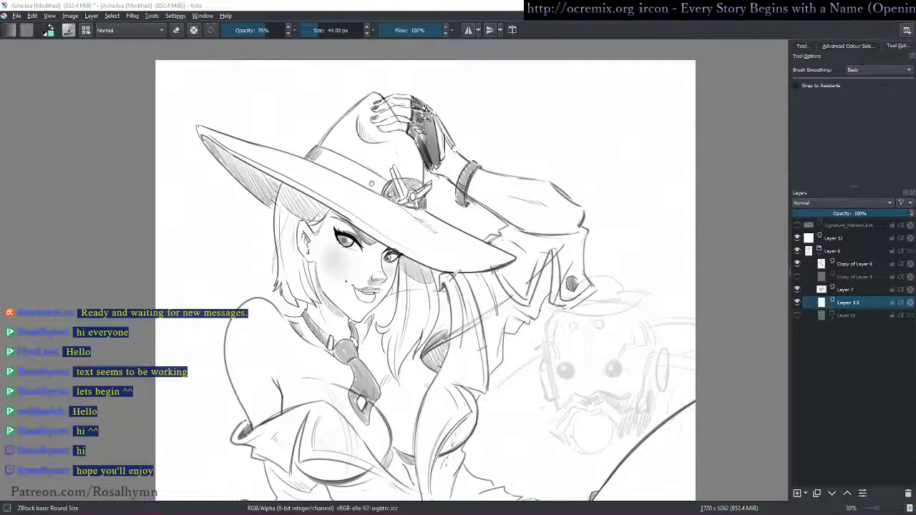
pyautogui.click(473, 214)
pyautogui.moveTo(473, 213); pyautogui.dragTo(499, 211)
pyautogui.scroll(2, 499, 212)
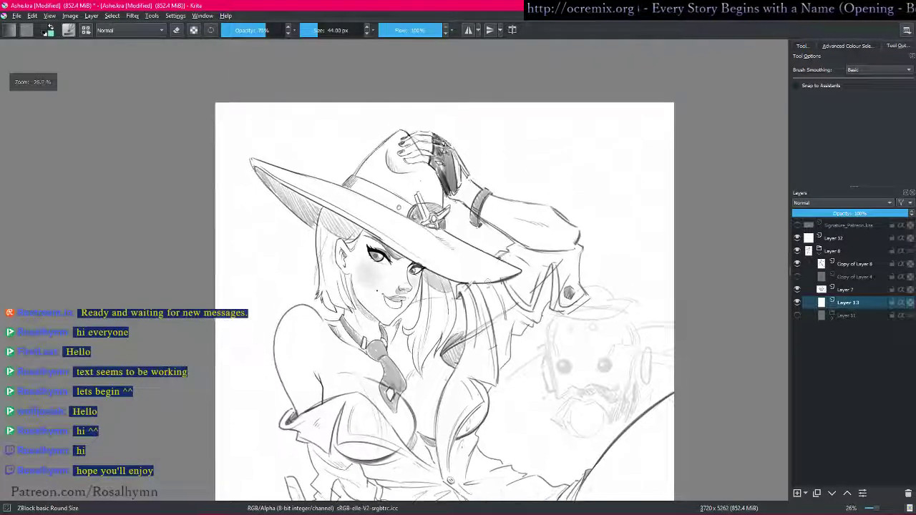
pyautogui.scroll(3, 512, 262)
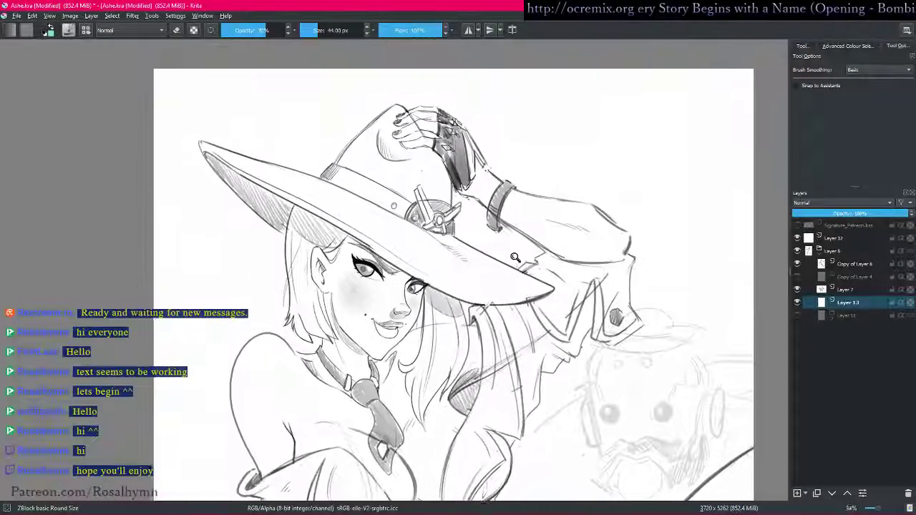
pyautogui.scroll(-2, 509, 277)
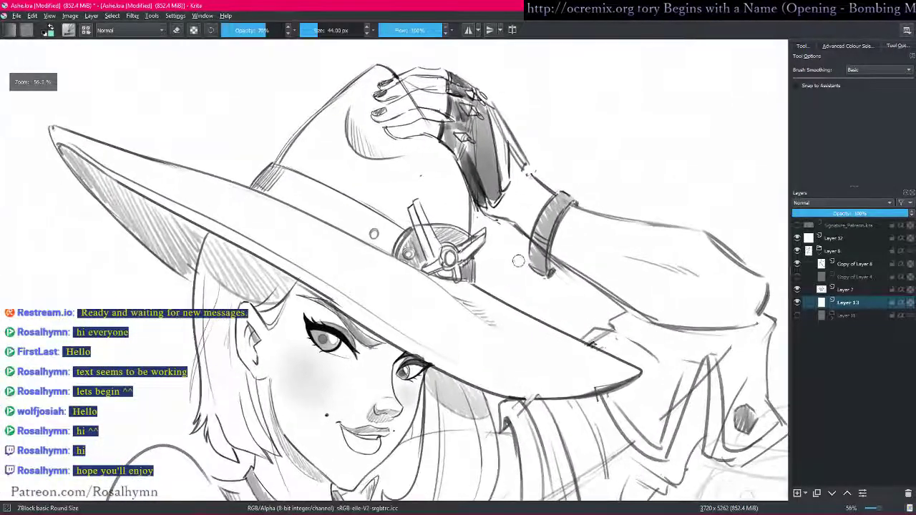
pyautogui.hotkey('shift', 'i')
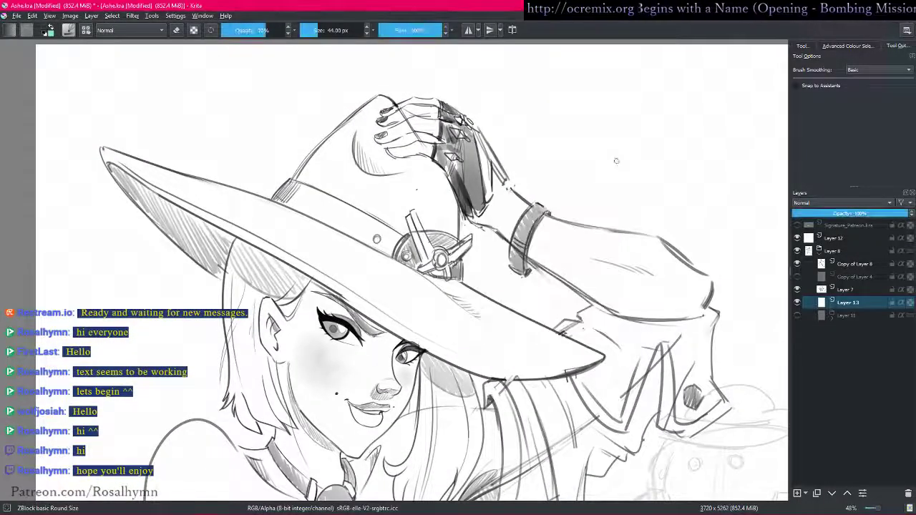
pyautogui.click(850, 263)
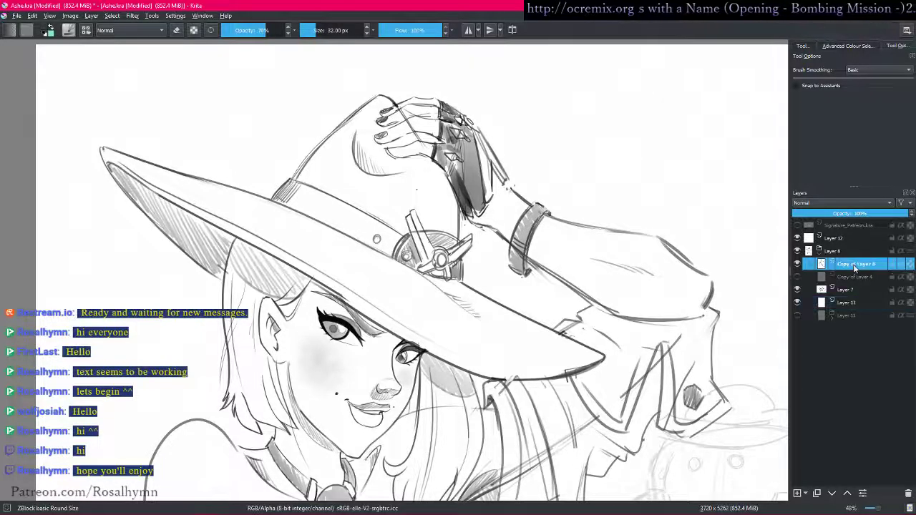
pyautogui.click(797, 493)
pyautogui.moveTo(697, 433); pyautogui.dragTo(683, 405)
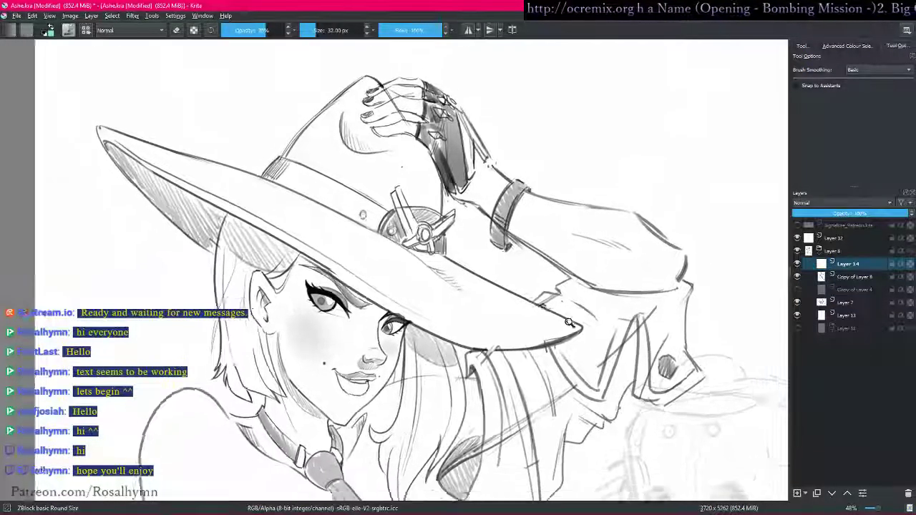
pyautogui.press('-')
# - Fade Copy of Layer 8 to 10% opacity and hide Layer 7 with the robot sketch
pyautogui.click(847, 278)
pyautogui.click(803, 213)
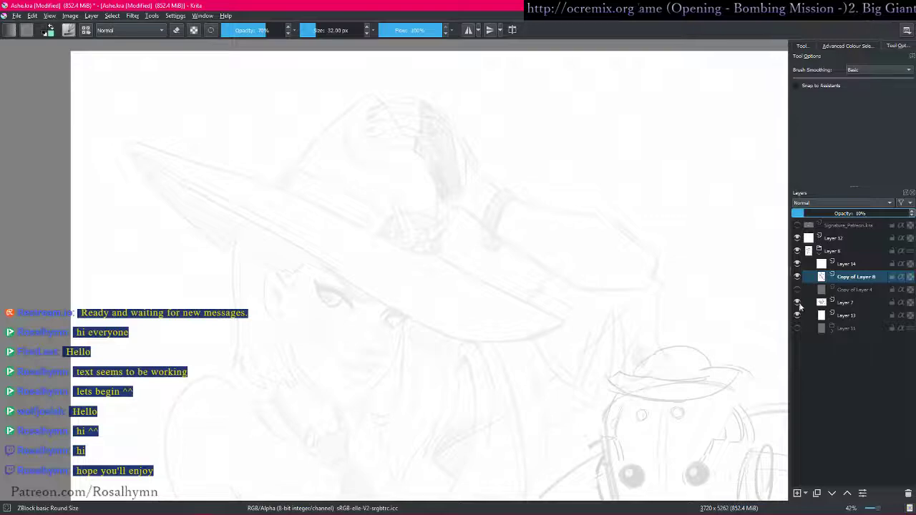
pyautogui.click(798, 303)
pyautogui.moveTo(558, 326); pyautogui.dragTo(558, 290)
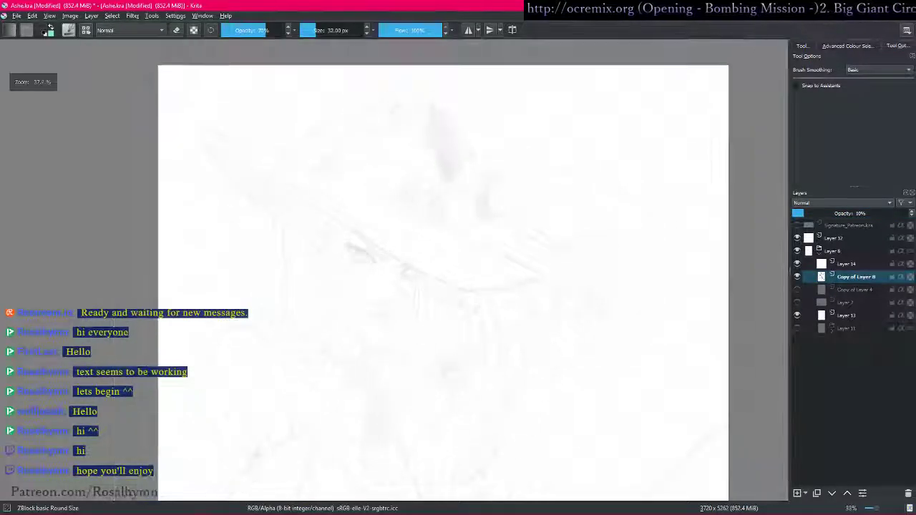
# - Try canvas-only mode and bring up the pop-up palette of brushes and colours over the faded sketch
pyautogui.hotkey('ctrl', 'shift', 'l')
pyautogui.moveTo(462, 313); pyautogui.dragTo(508, 319)
pyautogui.moveTo(509, 319); pyautogui.dragTo(504, 312)
pyautogui.scroll(3, 503, 312)
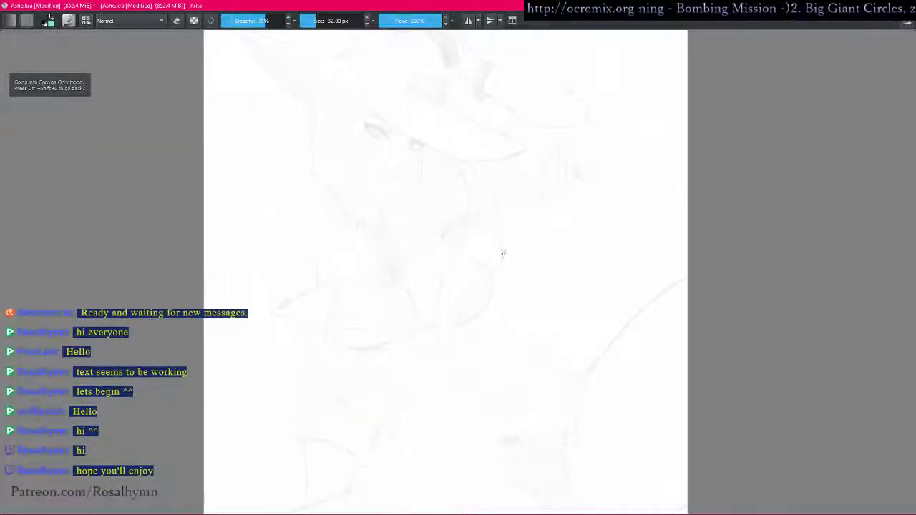
pyautogui.hotkey('shift', 'i')
pyautogui.click(463, 218)
pyautogui.rightClick(478, 162)
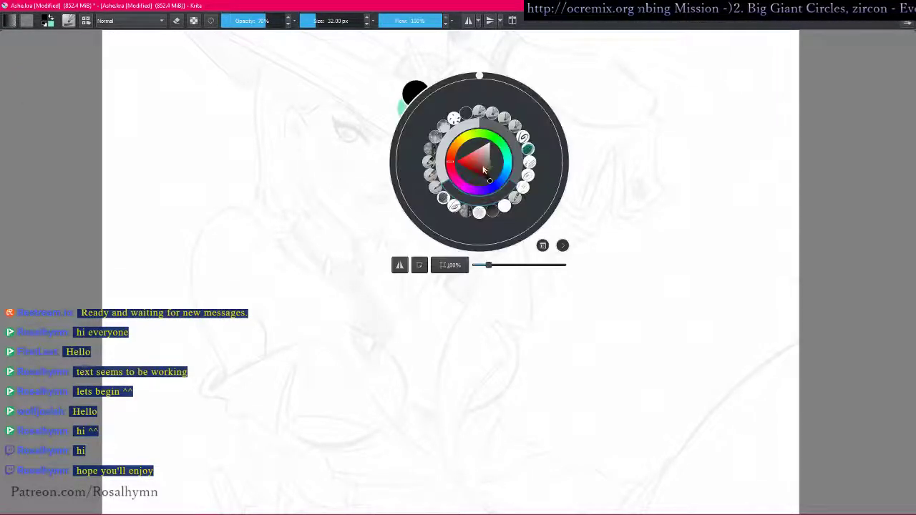
pyautogui.rightClick(515, 129)
pyautogui.moveTo(391, 258); pyautogui.dragTo(463, 160)
pyautogui.scroll(3, 462, 160)
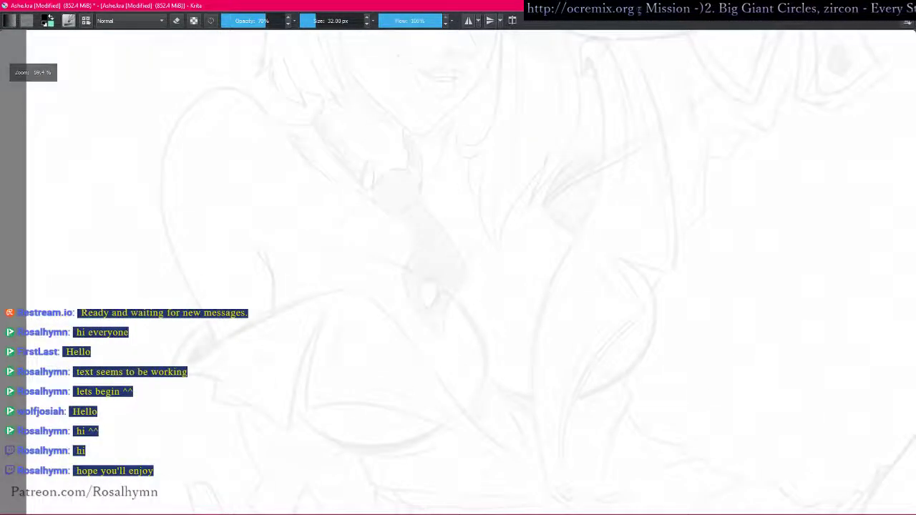
pyautogui.press('Tab')
# - Move the Open action down in the main toolbar's action list and apply the toolbar configuration to show the brush smoothing buttons
pyautogui.click(176, 15)
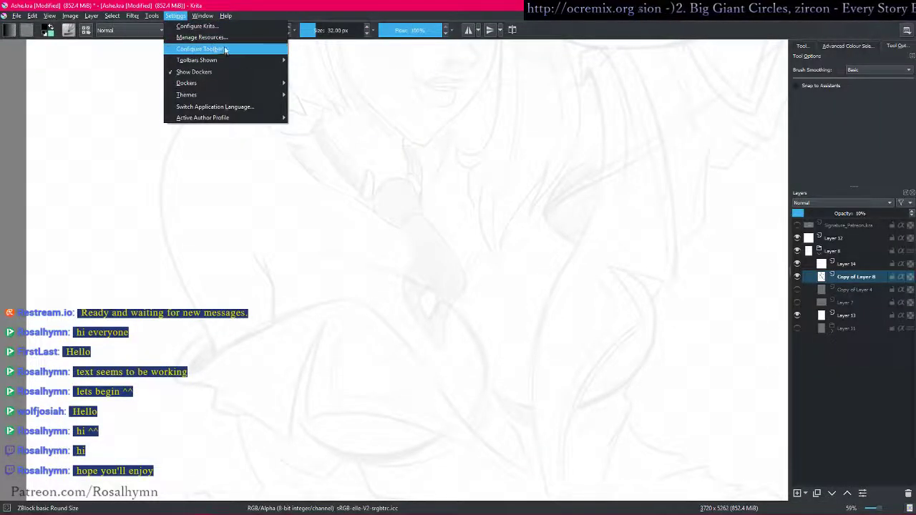
pyautogui.click(226, 48)
pyautogui.click(499, 246)
pyautogui.click(458, 274)
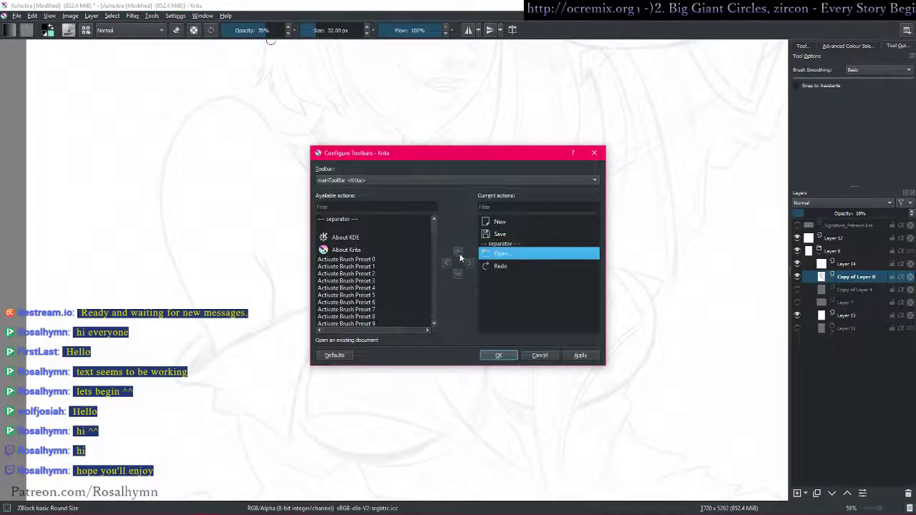
pyautogui.click(579, 355)
pyautogui.click(499, 355)
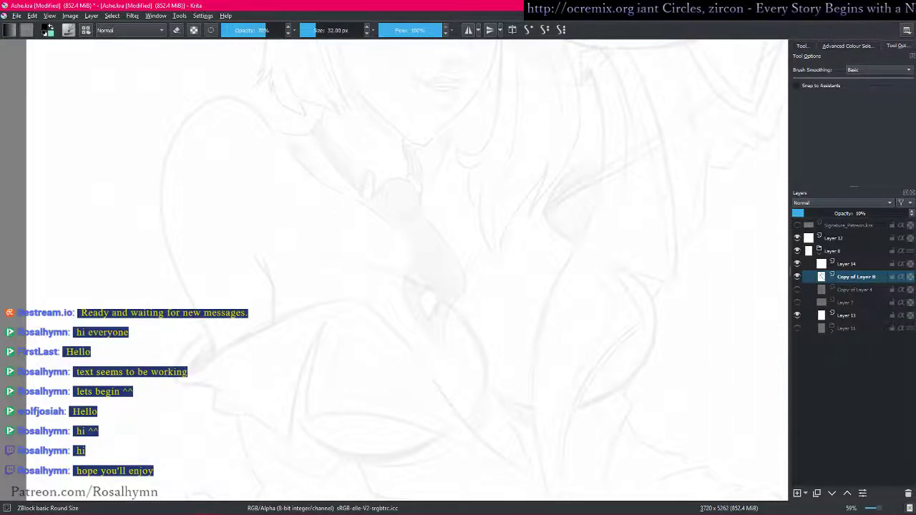
# - Reduce the brush size to 9 px at the cowgirl's mouth and make Layer 14 the active layer
pyautogui.hotkey('alt', 'Tab')
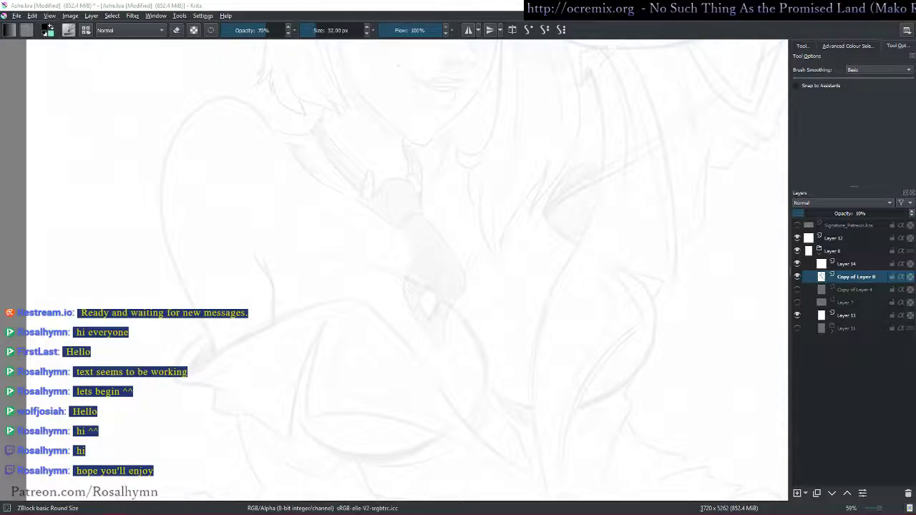
pyautogui.moveTo(474, 283); pyautogui.dragTo(491, 258)
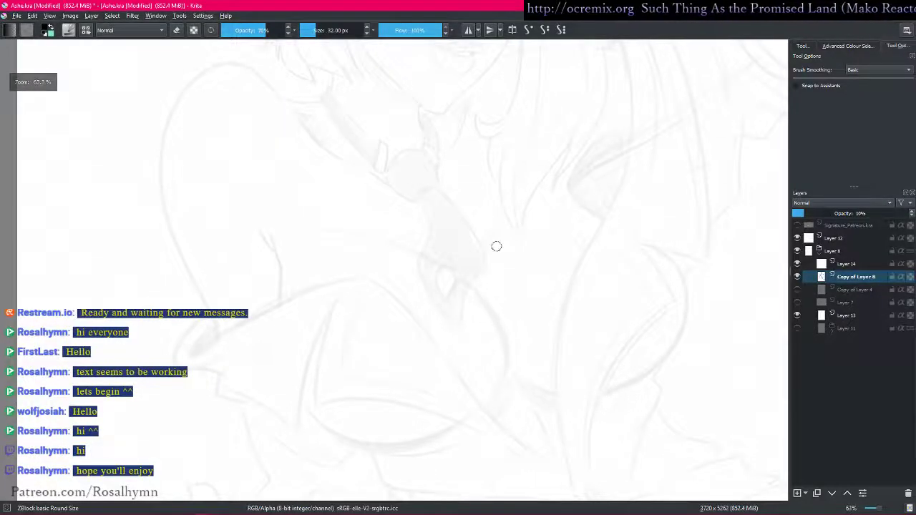
pyautogui.scroll(8, 472, 268)
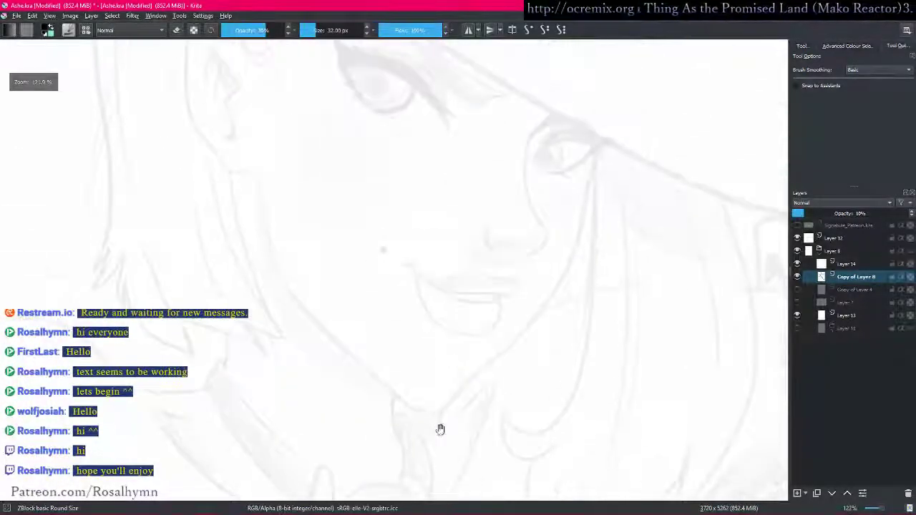
pyautogui.press('[')
pyautogui.press('[')
pyautogui.press('[')
pyautogui.press('[')
pyautogui.press('[')
pyautogui.press('[')
pyautogui.press('[')
pyautogui.press('[')
pyautogui.press('[')
pyautogui.press('[')
pyautogui.press('[')
pyautogui.press('[')
pyautogui.press('[')
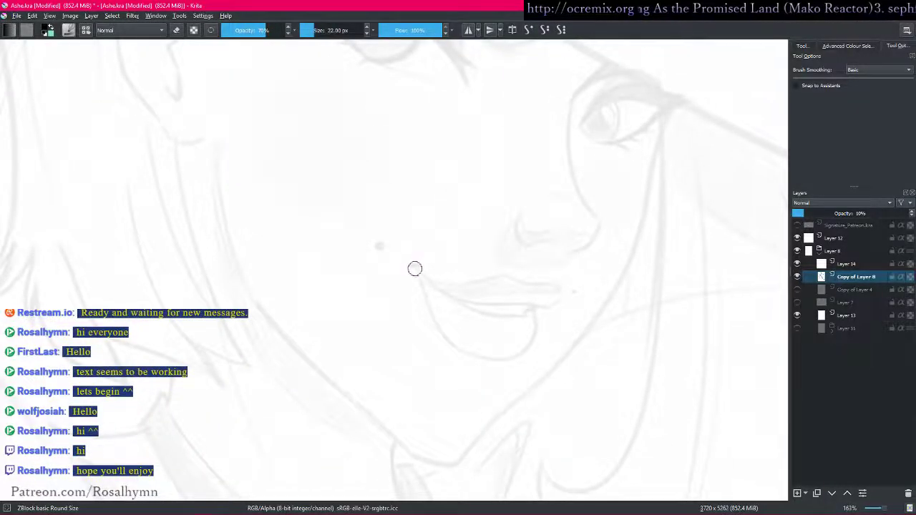
pyautogui.press('[')
pyautogui.press('[')
pyautogui.press('pageup')
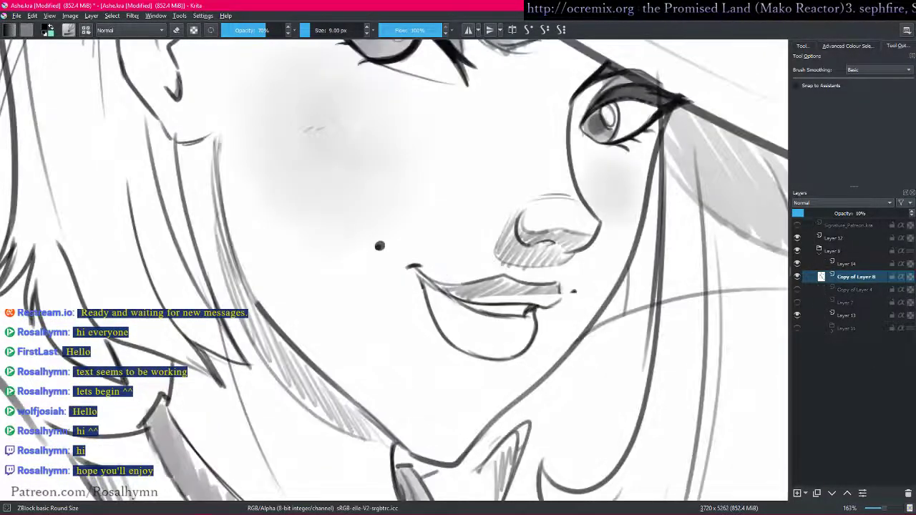
# - Set the brush size to 5 px and ink a short stroke at the corner of the mouth on Layer 14
pyautogui.moveTo(406, 271)
pyautogui.mouseDown()
pyautogui.moveTo(443, 250)
pyautogui.moveTo(432, 262)
pyautogui.mouseUp()
pyautogui.hotkey('ctrl', 'z')
pyautogui.press('[')
pyautogui.press('[')
pyautogui.press('[')
pyautogui.press('[')
pyautogui.press('[')
pyautogui.press('[')
pyautogui.press('[')
pyautogui.hotkey('ctrl', 'z')
pyautogui.press(']')
pyautogui.press(']')
pyautogui.press(']')
pyautogui.hotkey('ctrl', 'z')
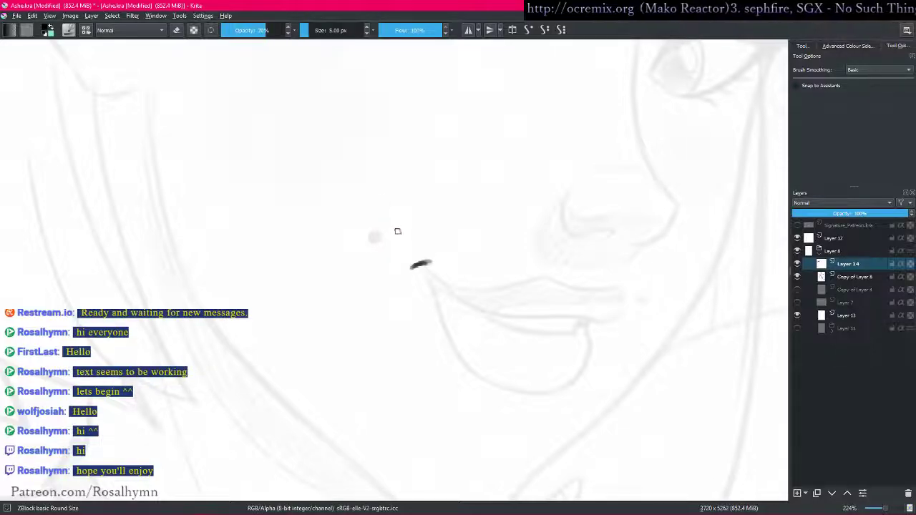
# - Switch the brush smoothing to Stabiliser and adjust its distance after trial strokes along the upper lip
pyautogui.moveTo(426, 275); pyautogui.dragTo(501, 293)
pyautogui.hotkey('ctrl', 'z')
pyautogui.click(560, 30)
pyautogui.moveTo(422, 265)
pyautogui.mouseDown()
pyautogui.moveTo(440, 282)
pyautogui.moveTo(490, 292)
pyautogui.moveTo(526, 277)
pyautogui.mouseUp()
pyautogui.hotkey('ctrl', 'z')
pyautogui.click(884, 83)
# - Ink the outline of the upper lip from the mouth's corner, following the faded sketch
pyautogui.moveTo(420, 264)
pyautogui.mouseDown()
pyautogui.moveTo(473, 289)
pyautogui.moveTo(541, 275)
pyautogui.moveTo(623, 287)
pyautogui.moveTo(580, 320)
pyautogui.mouseUp()
pyautogui.moveTo(453, 291)
pyautogui.mouseDown()
pyautogui.moveTo(462, 300)
pyautogui.moveTo(605, 321)
pyautogui.mouseUp()
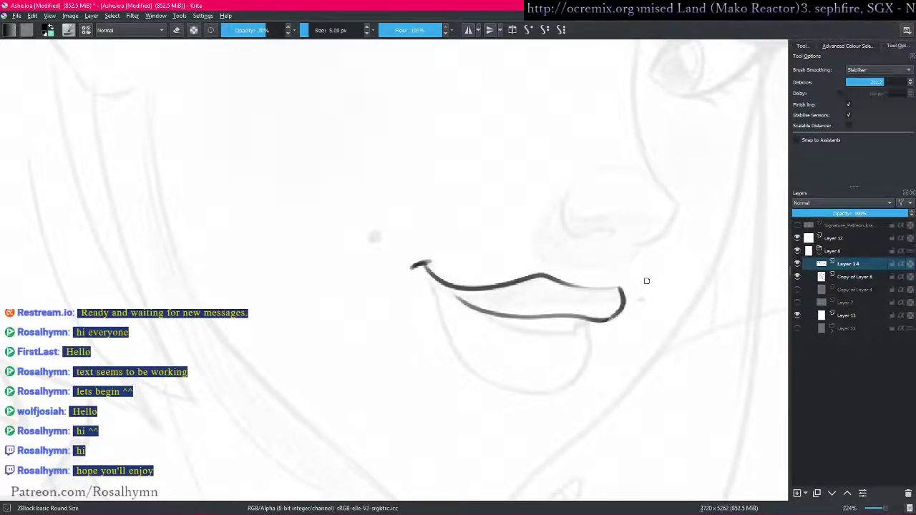
pyautogui.moveTo(480, 317); pyautogui.dragTo(472, 281)
# - Ink the curved nostril and the tip of the nose, redoing strokes that do not follow the sketch
pyautogui.moveTo(621, 175)
pyautogui.mouseDown()
pyautogui.moveTo(525, 224)
pyautogui.moveTo(505, 247)
pyautogui.moveTo(567, 246)
pyautogui.mouseUp()
pyautogui.hotkey('ctrl', 'z')
pyautogui.moveTo(513, 206)
pyautogui.mouseDown()
pyautogui.moveTo(510, 255)
pyautogui.moveTo(611, 251)
pyautogui.mouseUp()
pyautogui.hotkey('ctrl', 'z')
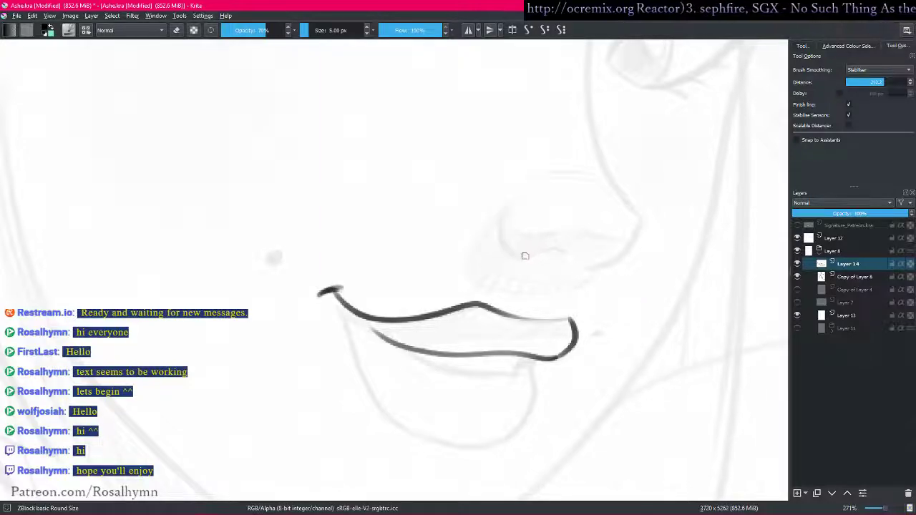
pyautogui.moveTo(530, 255)
pyautogui.mouseDown()
pyautogui.moveTo(564, 252)
pyautogui.moveTo(502, 230)
pyautogui.moveTo(511, 205)
pyautogui.mouseUp()
pyautogui.moveTo(639, 217)
pyautogui.mouseDown()
pyautogui.moveTo(611, 262)
pyautogui.moveTo(585, 271)
pyautogui.mouseUp()
# - Ink the nose bridge up to the hat brim and add a second line branching over the far eye
pyautogui.moveTo(505, 309); pyautogui.dragTo(386, 443)
pyautogui.moveTo(476, 153)
pyautogui.mouseDown()
pyautogui.moveTo(463, 223)
pyautogui.moveTo(479, 287)
pyautogui.moveTo(518, 351)
pyautogui.mouseUp()
pyautogui.scroll(3, 442, 448)
pyautogui.hscroll(2, 442, 448)
pyautogui.moveTo(442, 448); pyautogui.dragTo(430, 454)
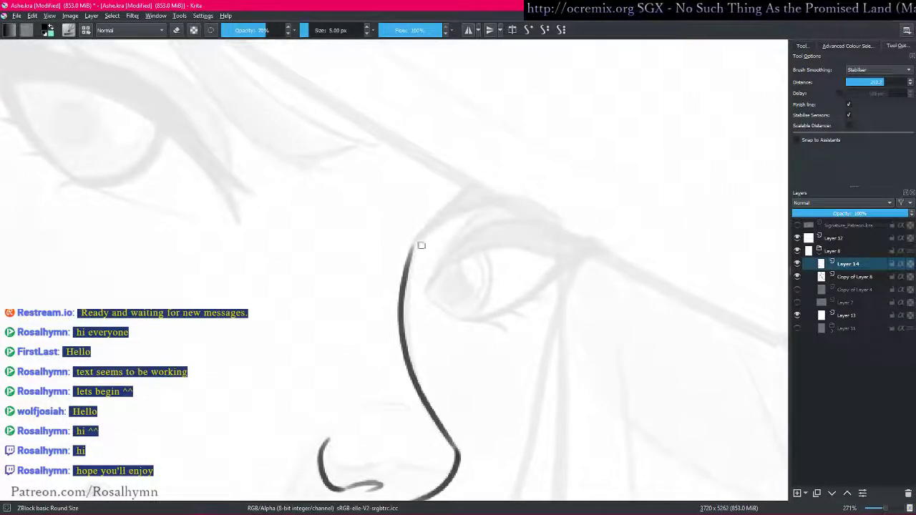
pyautogui.moveTo(413, 248); pyautogui.dragTo(476, 184)
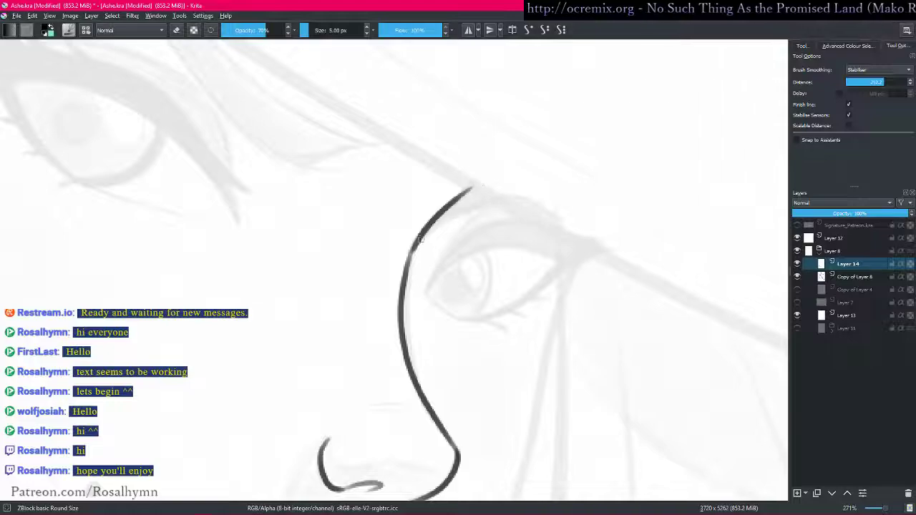
pyautogui.moveTo(420, 240); pyautogui.dragTo(502, 204)
pyautogui.scroll(-6, 501, 204)
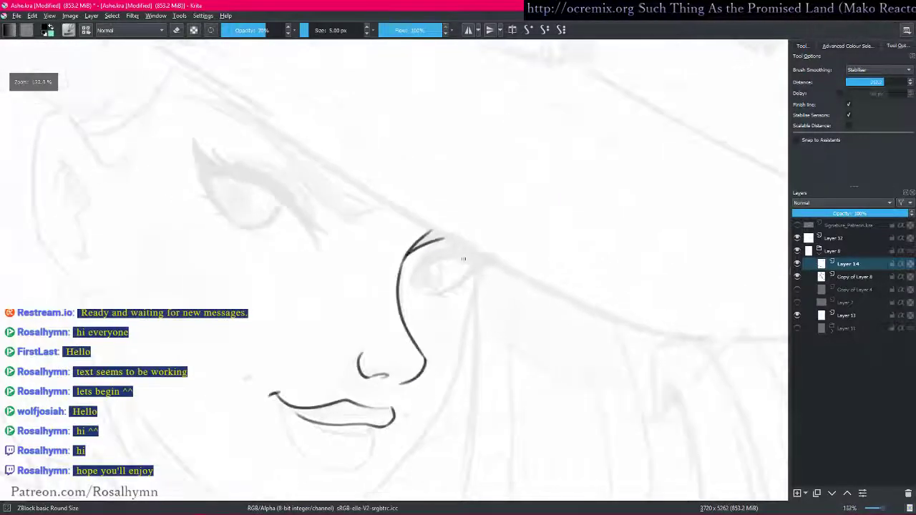
# - Rotate the canvas and try to ink the lower edge of the hat brim starting from its outer tip
pyautogui.moveTo(468, 322)
pyautogui.mouseDown()
pyautogui.moveTo(419, 443)
pyautogui.moveTo(642, 333)
pyautogui.moveTo(540, 290)
pyautogui.moveTo(589, 280)
pyautogui.moveTo(586, 307)
pyautogui.mouseUp()
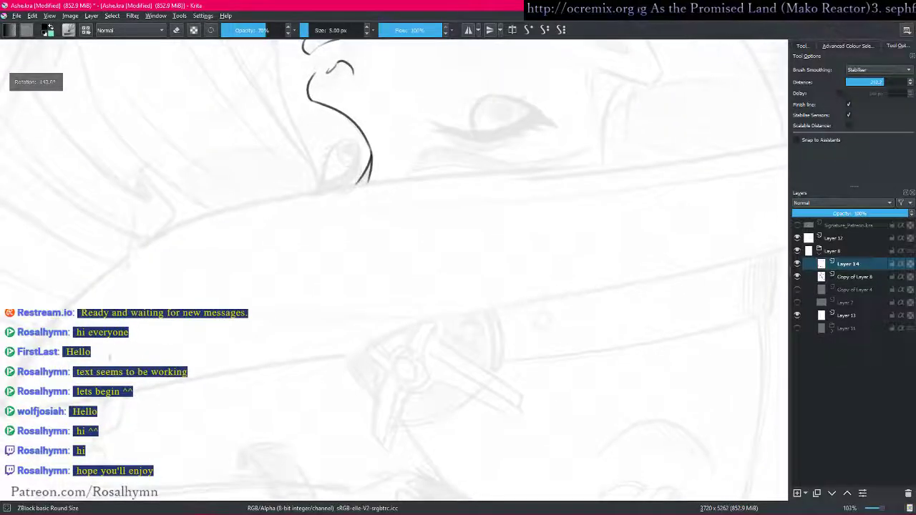
pyautogui.moveTo(116, 356); pyautogui.dragTo(216, 336)
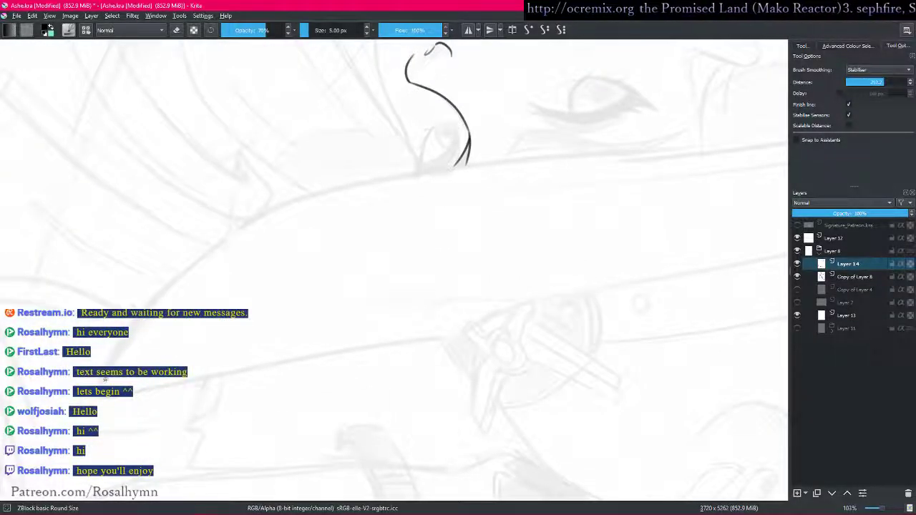
pyautogui.moveTo(104, 381)
pyautogui.mouseDown()
pyautogui.moveTo(184, 275)
pyautogui.moveTo(306, 198)
pyautogui.mouseUp()
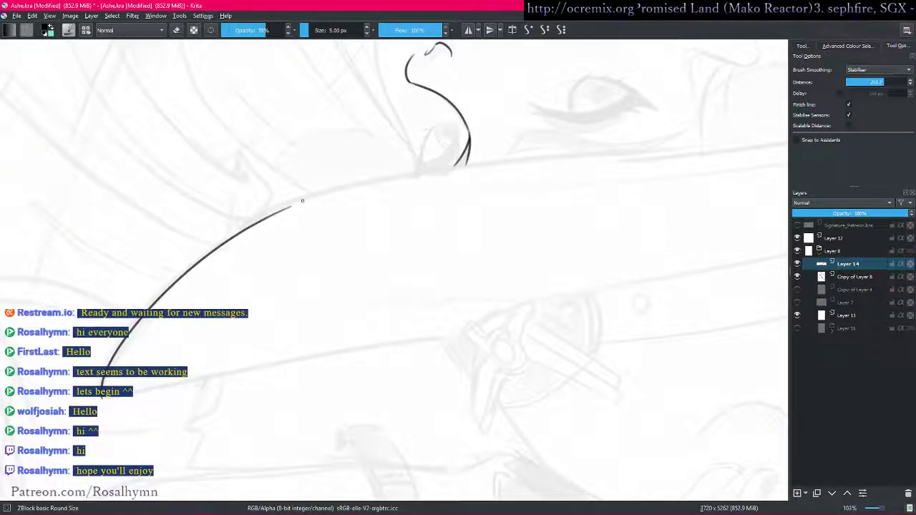
pyautogui.hotkey('ctrl', 'z')
pyautogui.moveTo(98, 389)
pyautogui.mouseDown()
pyautogui.moveTo(121, 343)
pyautogui.moveTo(143, 315)
pyautogui.mouseUp()
pyautogui.hotkey('ctrl', 'z')
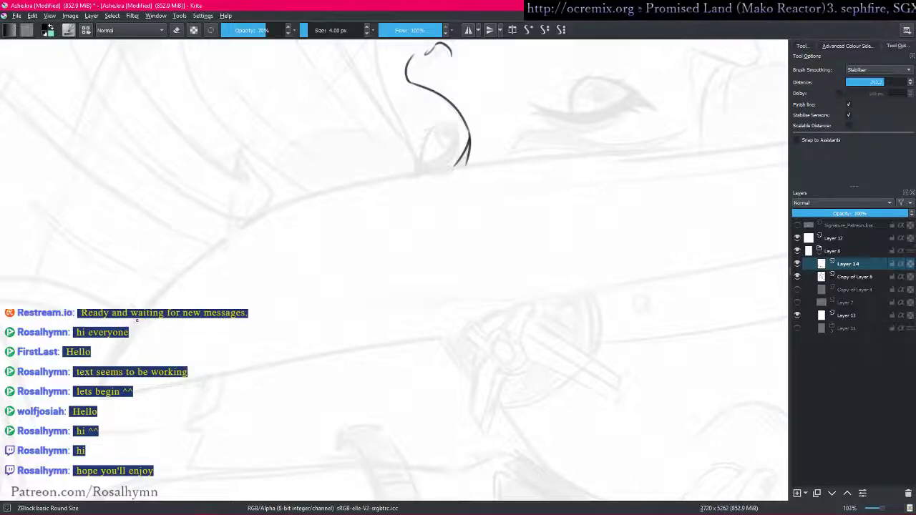
# - Ink the long lower edge of the hat brim from its outer tip across the face, then reset the canvas rotation
pyautogui.moveTo(534, 243); pyautogui.dragTo(528, 337)
pyautogui.moveTo(550, 290); pyautogui.dragTo(556, 311)
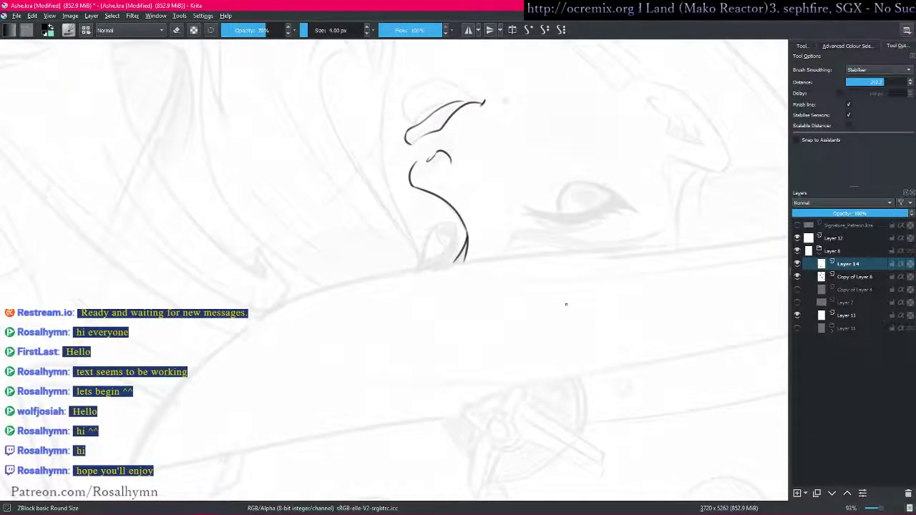
pyautogui.moveTo(411, 248); pyautogui.dragTo(423, 276)
pyautogui.moveTo(342, 339); pyautogui.dragTo(352, 254)
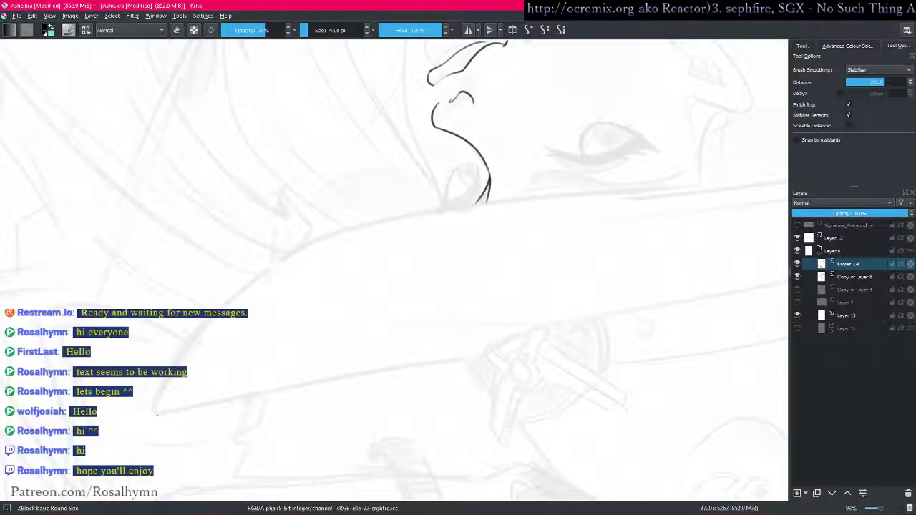
pyautogui.moveTo(166, 376); pyautogui.dragTo(197, 334)
pyautogui.rightClick(158, 399)
pyautogui.rightClick(165, 386)
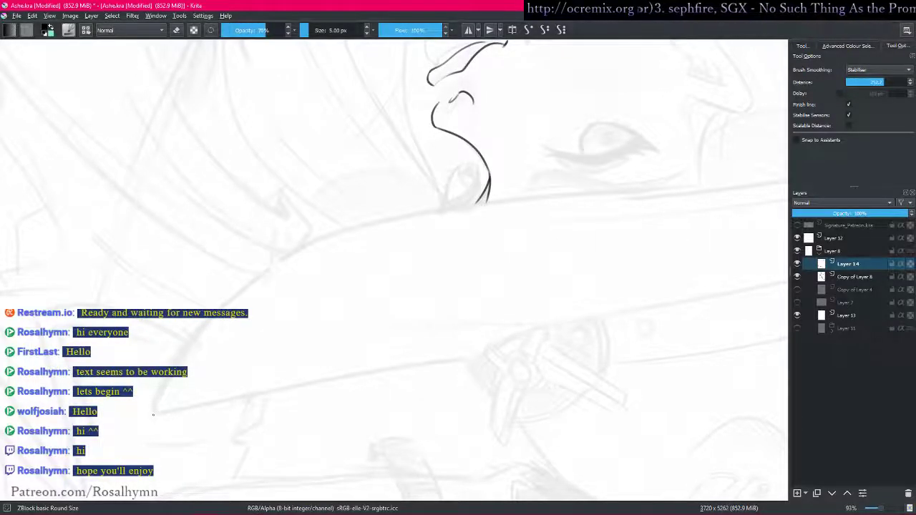
pyautogui.moveTo(152, 413)
pyautogui.mouseDown()
pyautogui.moveTo(185, 345)
pyautogui.moveTo(224, 302)
pyautogui.moveTo(319, 239)
pyautogui.moveTo(522, 202)
pyautogui.moveTo(708, 190)
pyautogui.moveTo(623, 215)
pyautogui.mouseUp()
pyautogui.moveTo(404, 286); pyautogui.dragTo(404, 245)
pyautogui.press('5')
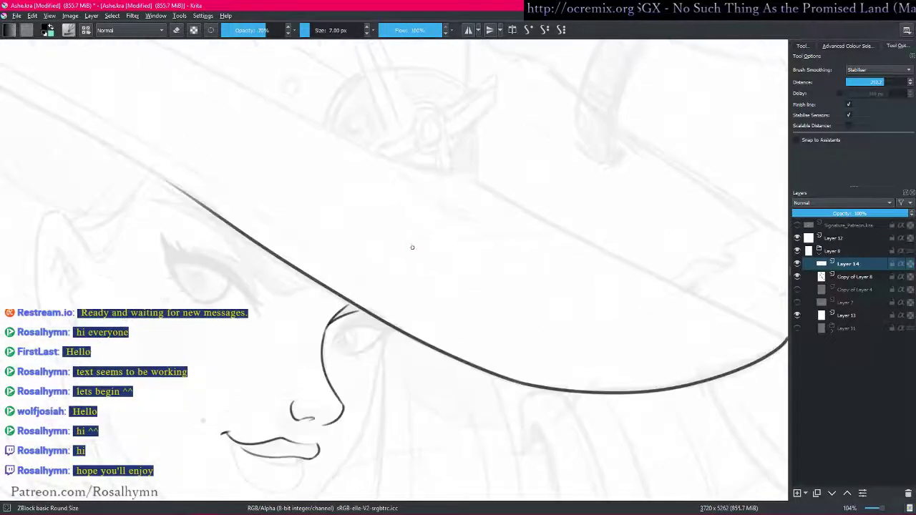
# - Ink the remaining hat brim outline: the opposite tip, the long upper edge and the curved underside behind the face
pyautogui.moveTo(385, 294)
pyautogui.mouseDown()
pyautogui.moveTo(491, 348)
pyautogui.moveTo(591, 339)
pyautogui.moveTo(565, 279)
pyautogui.moveTo(479, 372)
pyautogui.moveTo(611, 304)
pyautogui.moveTo(400, 310)
pyautogui.moveTo(267, 332)
pyautogui.mouseUp()
pyautogui.moveTo(190, 350)
pyautogui.mouseDown()
pyautogui.moveTo(154, 360)
pyautogui.moveTo(644, 152)
pyautogui.mouseUp()
pyautogui.moveTo(326, 190)
pyautogui.mouseDown()
pyautogui.moveTo(429, 164)
pyautogui.moveTo(608, 143)
pyautogui.moveTo(672, 148)
pyautogui.moveTo(717, 169)
pyautogui.moveTo(157, 112)
pyautogui.mouseUp()
pyautogui.moveTo(634, 280)
pyautogui.mouseDown()
pyautogui.moveTo(613, 164)
pyautogui.moveTo(546, 272)
pyautogui.mouseUp()
pyautogui.moveTo(182, 291)
pyautogui.mouseDown()
pyautogui.moveTo(480, 228)
pyautogui.moveTo(658, 205)
pyautogui.moveTo(386, 245)
pyautogui.mouseUp()
pyautogui.moveTo(606, 239)
pyautogui.mouseDown()
pyautogui.moveTo(526, 184)
pyautogui.moveTo(449, 210)
pyautogui.mouseUp()
pyautogui.moveTo(199, 326)
pyautogui.mouseDown()
pyautogui.moveTo(466, 230)
pyautogui.moveTo(563, 323)
pyautogui.mouseUp()
pyautogui.moveTo(671, 332)
pyautogui.mouseDown()
pyautogui.moveTo(573, 282)
pyautogui.moveTo(576, 271)
pyautogui.mouseUp()
pyautogui.moveTo(632, 307)
pyautogui.mouseDown()
pyautogui.moveTo(525, 244)
pyautogui.moveTo(563, 251)
pyautogui.mouseUp()
# - Set the brush size to 6 px and ink the base and short side edge of the hat band below the emblem
pyautogui.press('[')
pyautogui.press(']')
pyautogui.moveTo(408, 279); pyautogui.dragTo(501, 256)
pyautogui.hotkey('ctrl', 'z')
pyautogui.moveTo(391, 279)
pyautogui.mouseDown()
pyautogui.moveTo(471, 269)
pyautogui.moveTo(559, 234)
pyautogui.mouseUp()
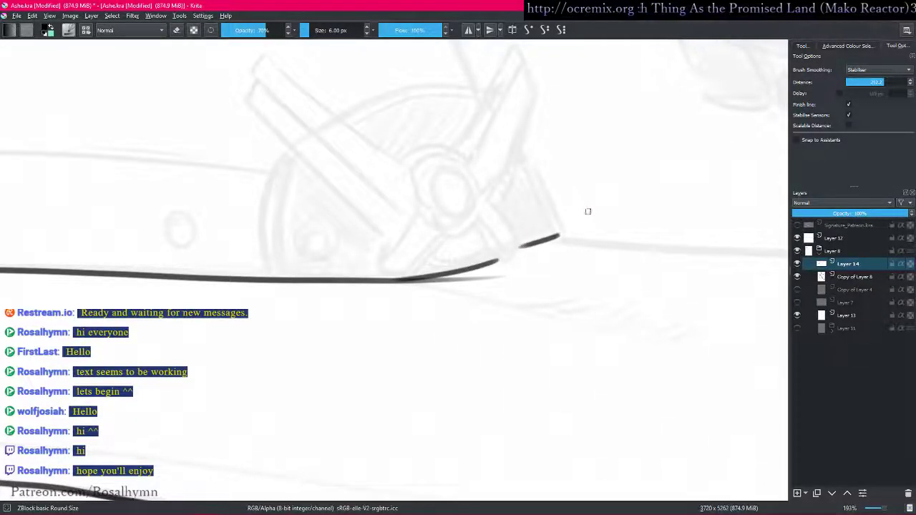
pyautogui.moveTo(523, 156)
pyautogui.mouseDown()
pyautogui.moveTo(555, 209)
pyautogui.moveTo(549, 242)
pyautogui.moveTo(566, 241)
pyautogui.mouseUp()
# - Erase the stray line ends beside the hat band's corner and continue the brim's upper edge from that corner
pyautogui.press('e')
pyautogui.scroll(1, 555, 244)
pyautogui.moveTo(600, 263)
pyautogui.mouseDown()
pyautogui.moveTo(395, 274)
pyautogui.moveTo(270, 261)
pyautogui.mouseUp()
pyautogui.moveTo(250, 261); pyautogui.dragTo(247, 282)
pyautogui.press('e')
pyautogui.moveTo(264, 230)
pyautogui.mouseDown()
pyautogui.moveTo(704, 239)
pyautogui.moveTo(507, 272)
pyautogui.mouseUp()
# - Select and delete the stray piece of line at the emblem's base, clear the selection and reset the canvas rotation
pyautogui.press('l')
pyautogui.moveTo(557, 253); pyautogui.dragTo(564, 261)
pyautogui.press('Delete')
pyautogui.hotkey('ctrl', 'shift', 'a')
pyautogui.moveTo(510, 224)
pyautogui.mouseDown()
pyautogui.moveTo(463, 268)
pyautogui.moveTo(466, 290)
pyautogui.mouseUp()
pyautogui.moveTo(478, 305); pyautogui.dragTo(596, 330)
pyautogui.moveTo(405, 310); pyautogui.dragTo(481, 307)
pyautogui.press('5')
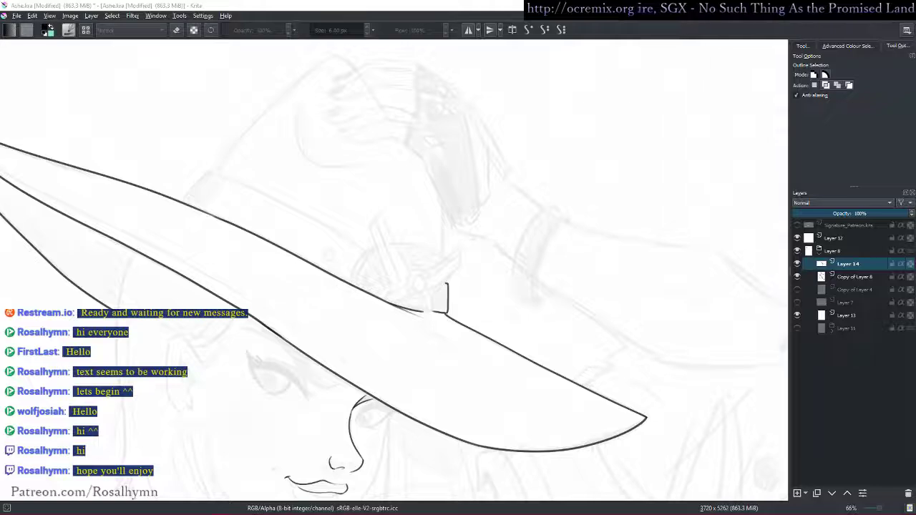
# - Return to the brush at 6 px and ink the glove's jagged cuff tip and the angular crease above it
pyautogui.moveTo(497, 293)
pyautogui.mouseDown()
pyautogui.moveTo(521, 274)
pyautogui.moveTo(490, 299)
pyautogui.moveTo(484, 334)
pyautogui.mouseUp()
pyautogui.press('b')
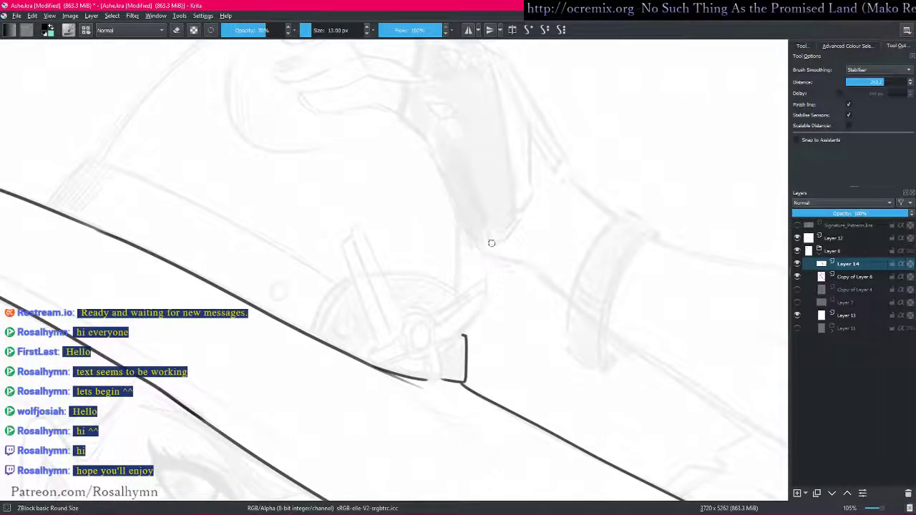
pyautogui.scroll(1, 476, 243)
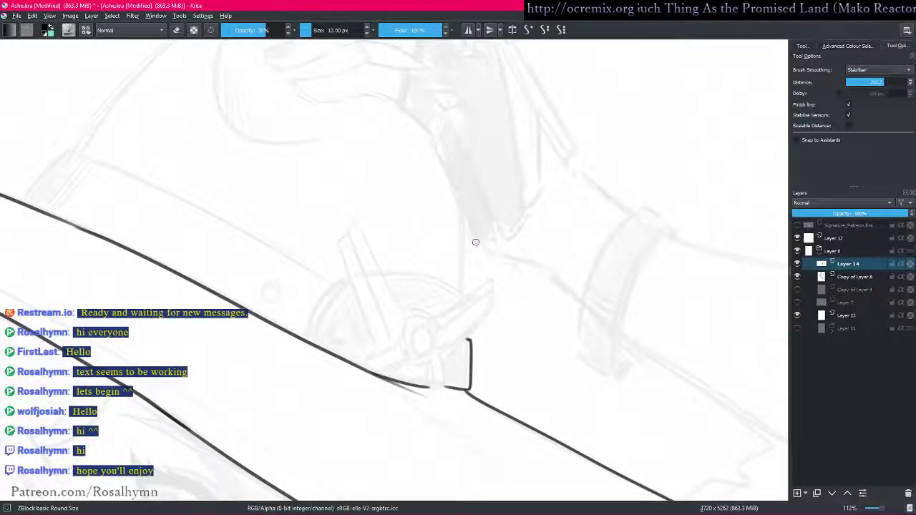
pyautogui.scroll(2, 489, 234)
pyautogui.press('[')
pyautogui.press('[')
pyautogui.moveTo(490, 235)
pyautogui.mouseDown()
pyautogui.moveTo(510, 242)
pyautogui.moveTo(514, 217)
pyautogui.moveTo(532, 232)
pyautogui.moveTo(556, 203)
pyautogui.mouseUp()
pyautogui.moveTo(550, 208); pyautogui.dragTo(512, 269)
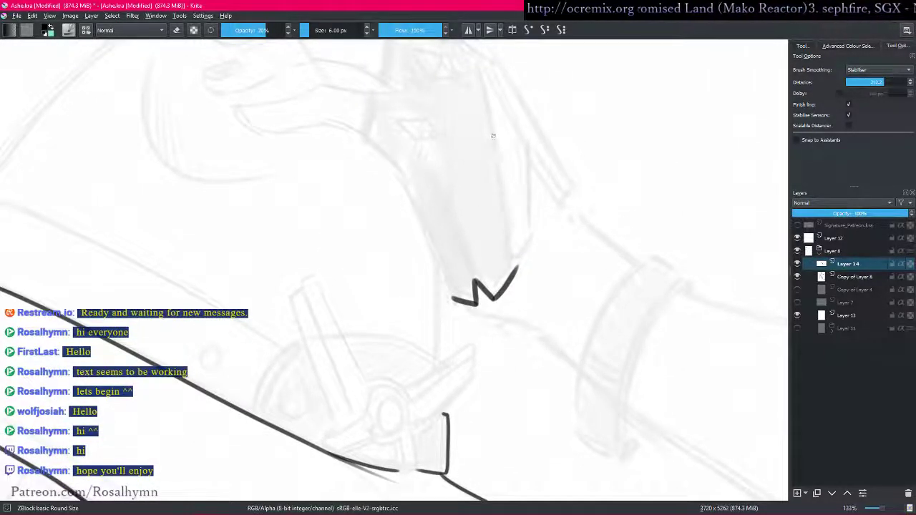
pyautogui.moveTo(482, 168); pyautogui.dragTo(482, 171)
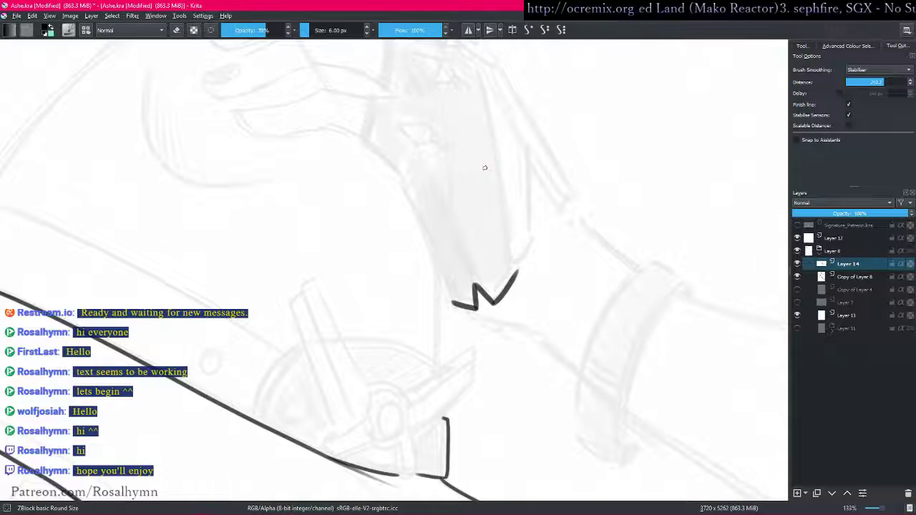
pyautogui.moveTo(424, 154)
pyautogui.mouseDown()
pyautogui.moveTo(445, 183)
pyautogui.moveTo(475, 190)
pyautogui.moveTo(517, 271)
pyautogui.mouseUp()
# - Isolate the sketch layer and the line-art layer in turn to compare the inked hat with the sketch
pyautogui.hotkey('ctrl', '-')
pyautogui.hotkey('ctrl', '-')
pyautogui.hotkey('ctrl', '-')
pyautogui.hotkey('ctrl', '-')
pyautogui.press('i')
pyautogui.press('pagedown')
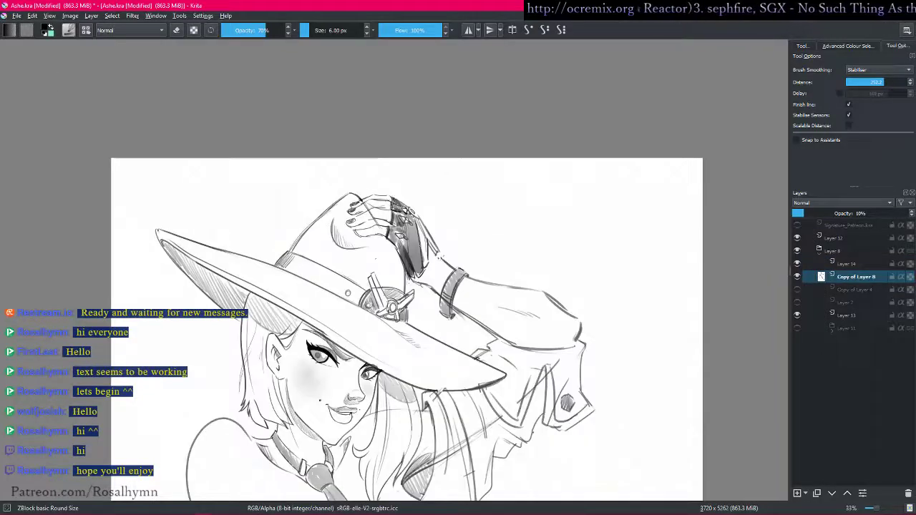
pyautogui.press('pageup')
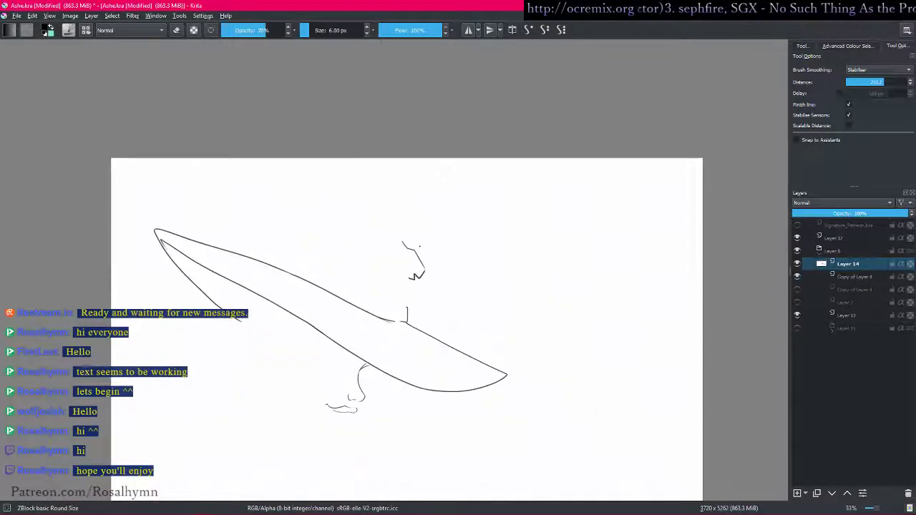
pyautogui.press('i')
# - Ink the glove's long edge down to the cuff point and try a short hooked stroke at that point
pyautogui.moveTo(458, 250)
pyautogui.mouseDown()
pyautogui.moveTo(474, 186)
pyautogui.moveTo(462, 225)
pyautogui.moveTo(465, 214)
pyautogui.mouseUp()
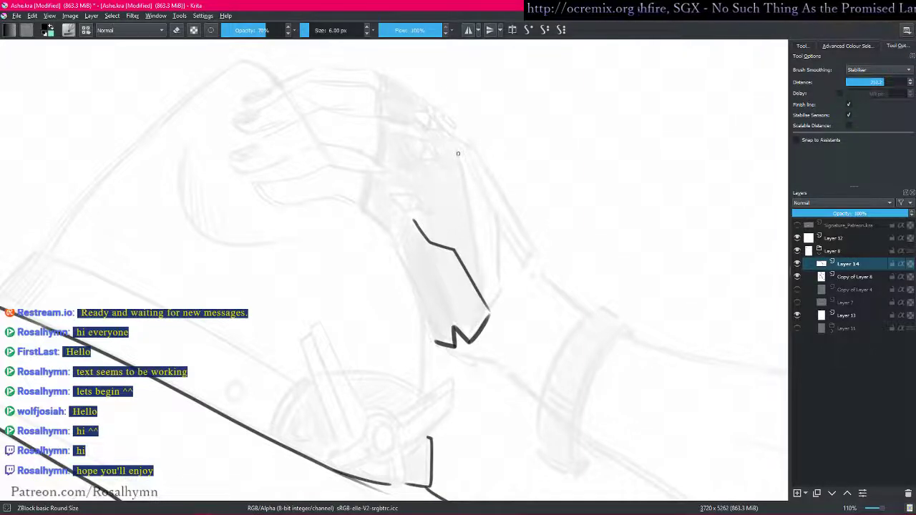
pyautogui.moveTo(457, 149)
pyautogui.mouseDown()
pyautogui.moveTo(481, 293)
pyautogui.moveTo(491, 252)
pyautogui.mouseUp()
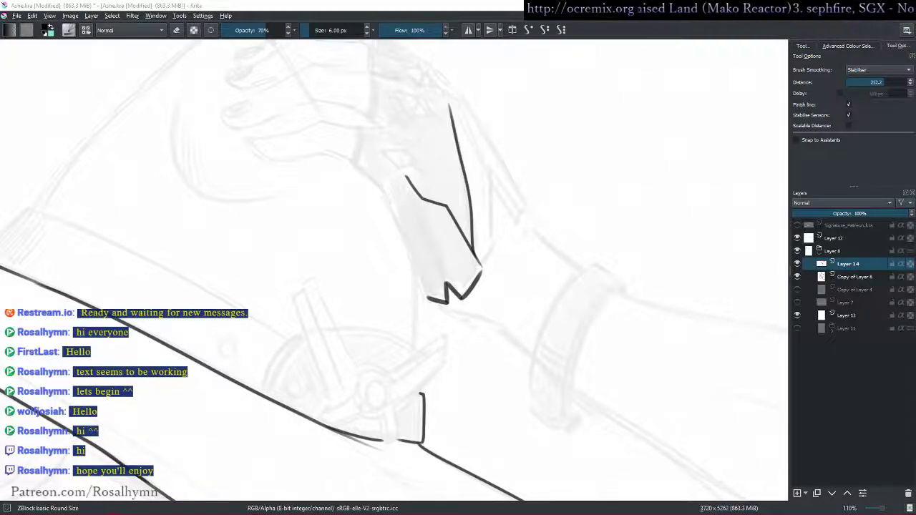
pyautogui.moveTo(476, 296); pyautogui.dragTo(501, 299)
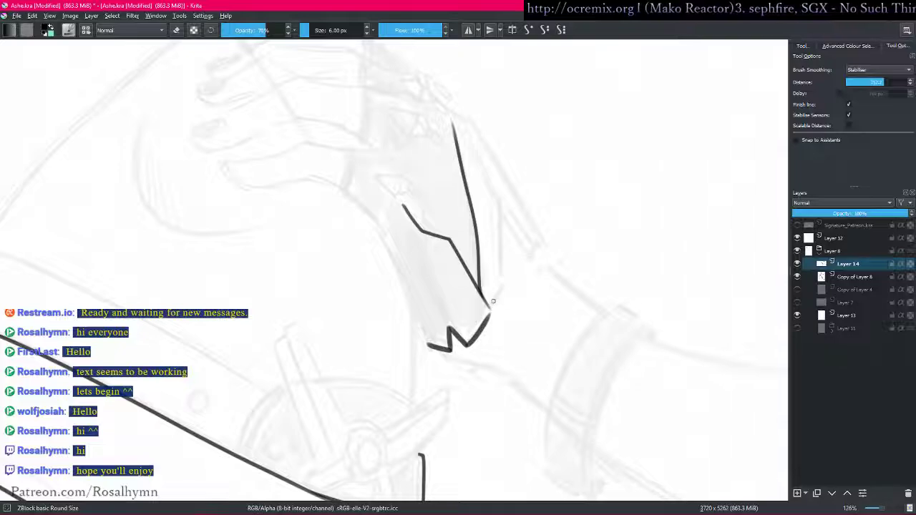
pyautogui.moveTo(492, 308); pyautogui.dragTo(508, 289)
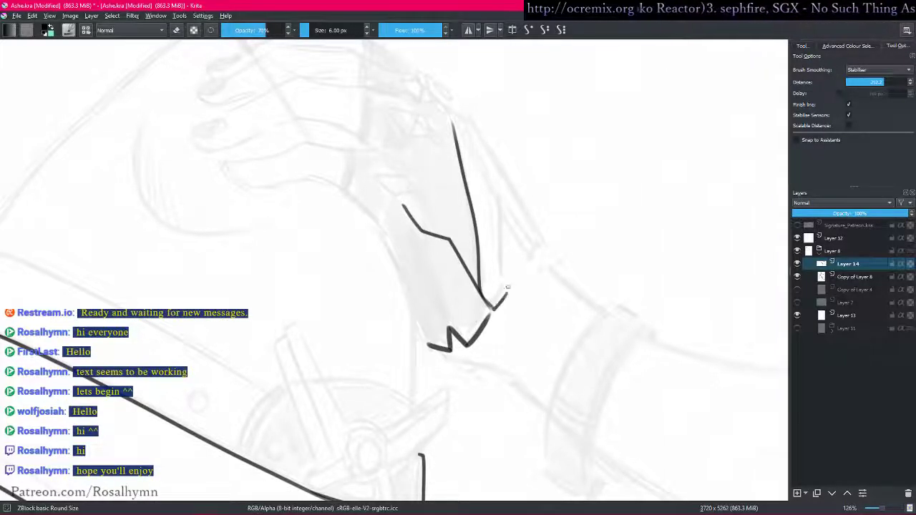
pyautogui.hotkey('ctrl', 'z')
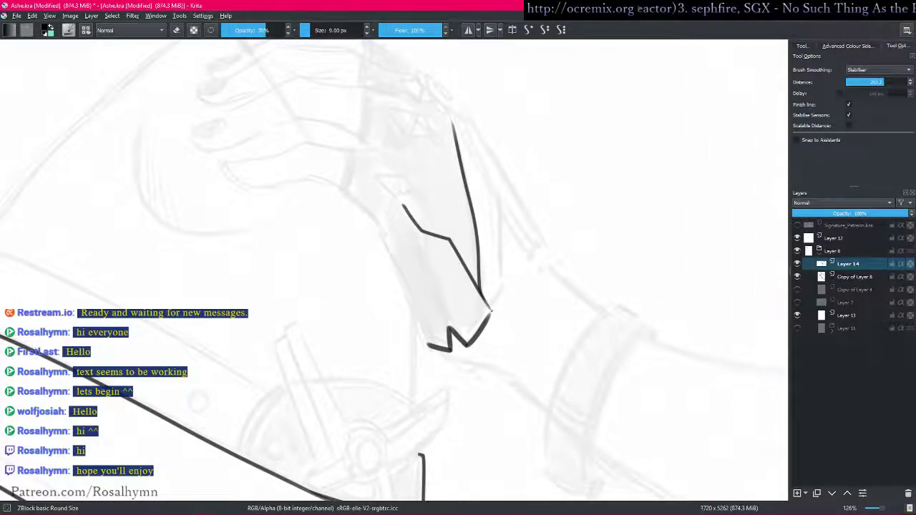
# - Ink the glove cuff's second pointed flap with the brush at 7 px, including its notched tip and long outer edge
pyautogui.moveTo(495, 305)
pyautogui.mouseDown()
pyautogui.moveTo(507, 260)
pyautogui.moveTo(502, 185)
pyautogui.moveTo(514, 225)
pyautogui.moveTo(534, 250)
pyautogui.mouseUp()
pyautogui.press('[')
pyautogui.press('[')
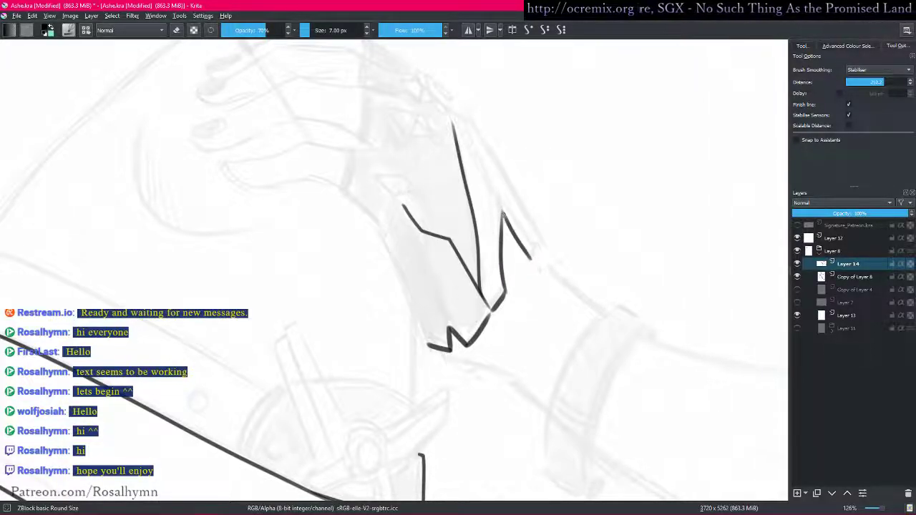
pyautogui.hotkey('ctrl', 'z')
pyautogui.moveTo(507, 226); pyautogui.dragTo(534, 256)
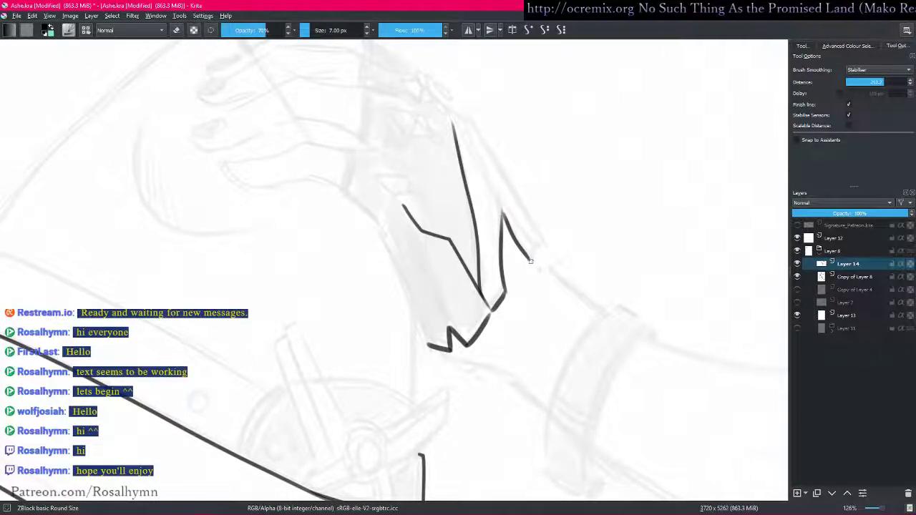
pyautogui.moveTo(546, 243); pyautogui.dragTo(540, 227)
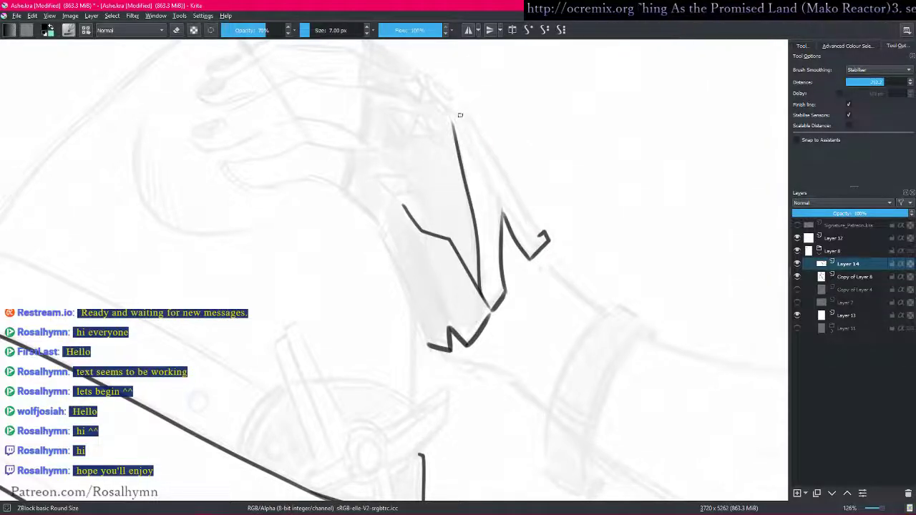
pyautogui.moveTo(471, 137); pyautogui.dragTo(478, 188)
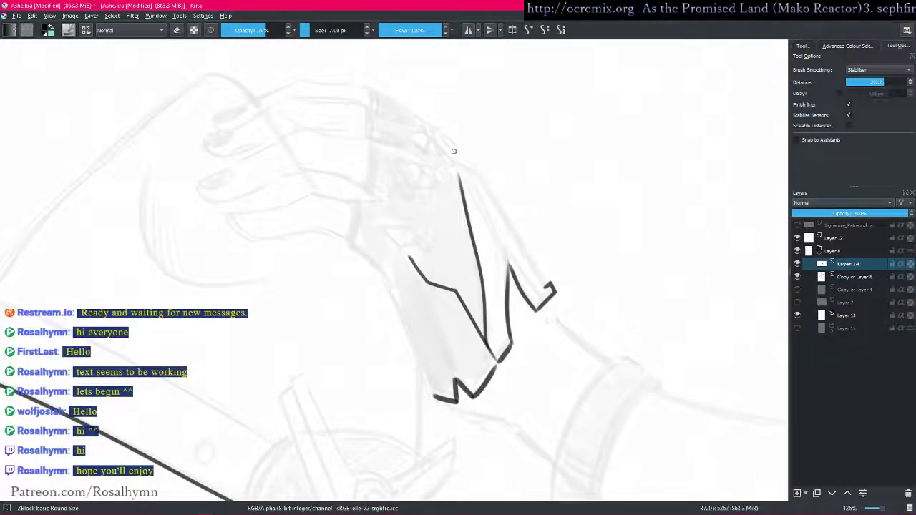
pyautogui.moveTo(459, 173); pyautogui.dragTo(552, 289)
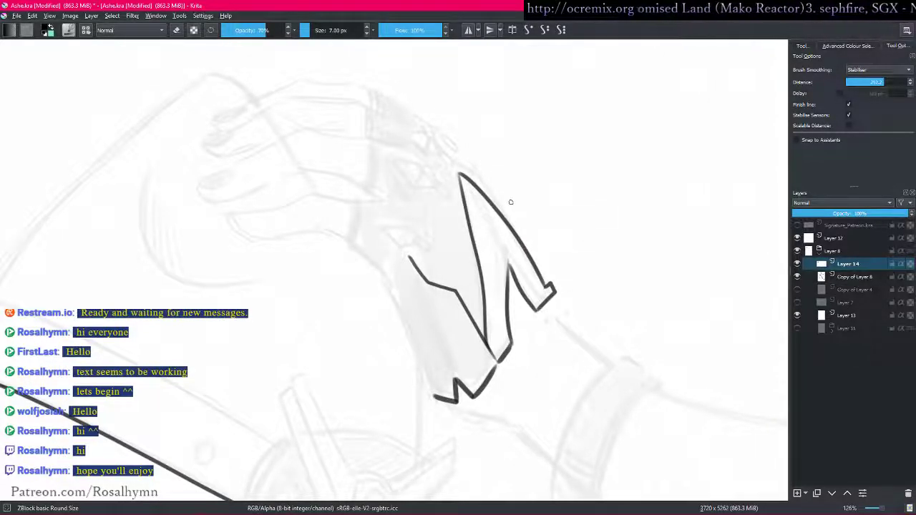
pyautogui.moveTo(478, 250); pyautogui.dragTo(507, 295)
pyautogui.moveTo(507, 295); pyautogui.dragTo(491, 278)
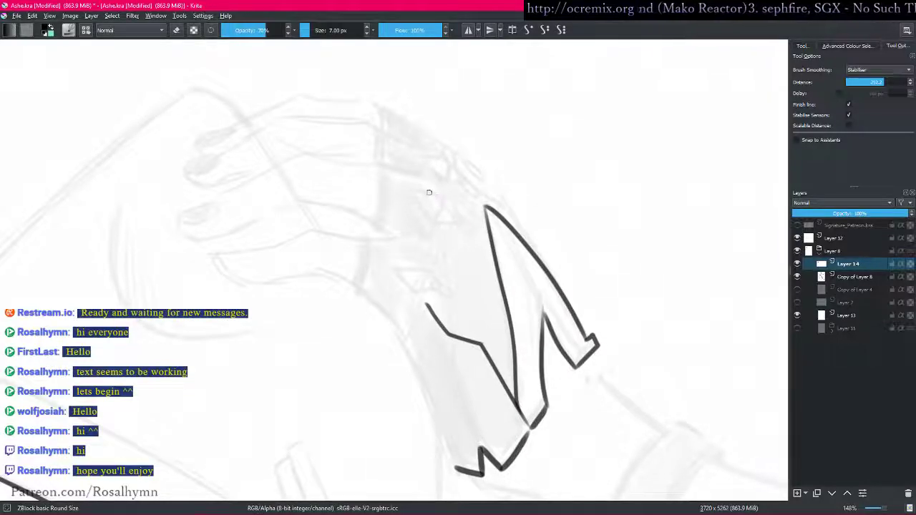
# - Try inking a diamond stud with a small tab on the back of the glove, and undo its strokes
pyautogui.moveTo(411, 194)
pyautogui.mouseDown()
pyautogui.moveTo(430, 220)
pyautogui.moveTo(455, 221)
pyautogui.mouseUp()
pyautogui.press('[')
pyautogui.press('[')
pyautogui.press('[')
pyautogui.hotkey('ctrl', 'z')
pyautogui.moveTo(411, 193)
pyautogui.mouseDown()
pyautogui.moveTo(442, 223)
pyautogui.moveTo(455, 222)
pyautogui.moveTo(417, 193)
pyautogui.moveTo(442, 196)
pyautogui.moveTo(454, 220)
pyautogui.moveTo(446, 214)
pyautogui.moveTo(454, 209)
pyautogui.moveTo(470, 219)
pyautogui.moveTo(451, 204)
pyautogui.mouseUp()
pyautogui.press(']')
pyautogui.press(']')
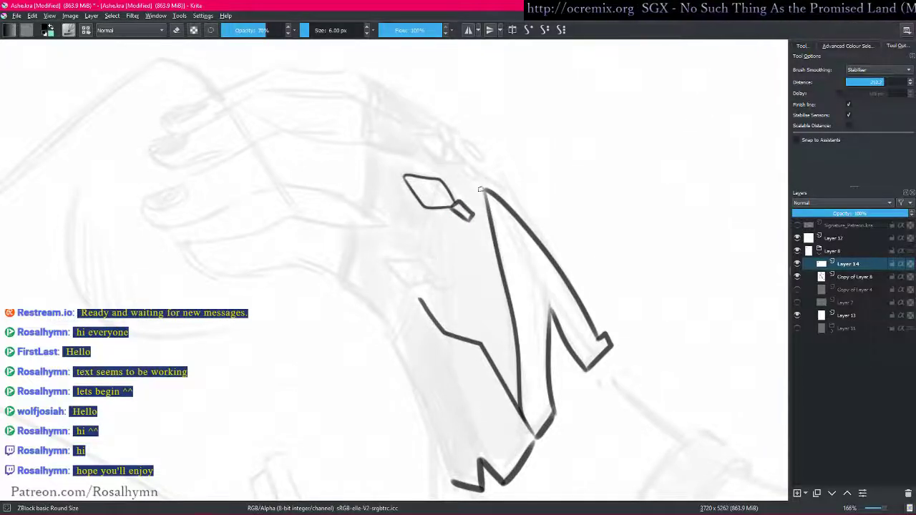
pyautogui.scroll(2, 482, 186)
pyautogui.press('ctrl')
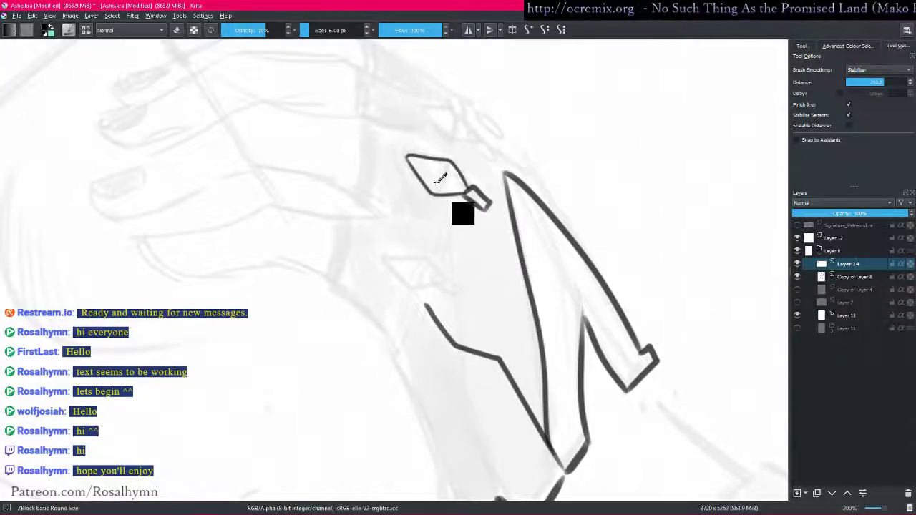
pyautogui.hotkey('ctrl', 'z')
pyautogui.hotkey('ctrl', 'z')
pyautogui.hotkey('ctrl', 'z')
pyautogui.hotkey('ctrl', 'z')
pyautogui.hotkey('ctrl', 'z')
# - Ink the converging edges of one glove stud and the small rectangular tabs of two studs, finishing at 5 px
pyautogui.moveTo(438, 194)
pyautogui.mouseDown()
pyautogui.moveTo(465, 195)
pyautogui.moveTo(467, 185)
pyautogui.mouseUp()
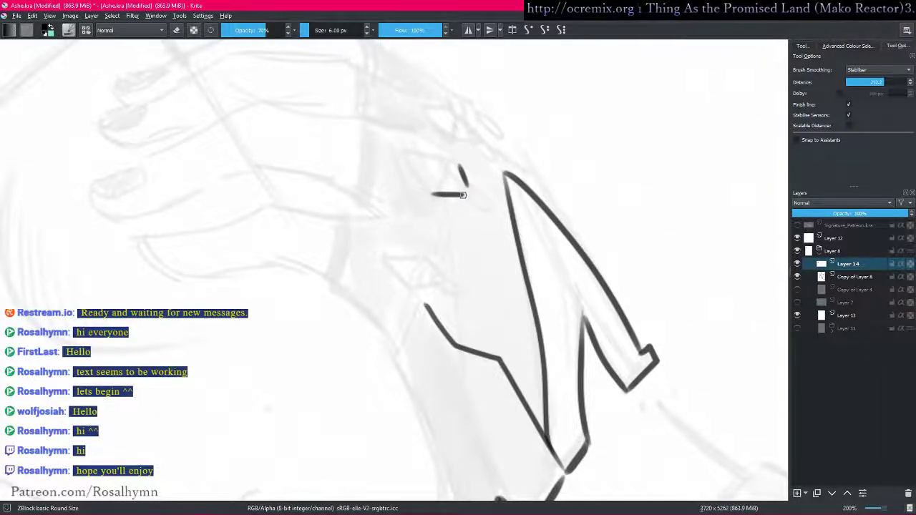
pyautogui.moveTo(467, 189); pyautogui.dragTo(464, 194)
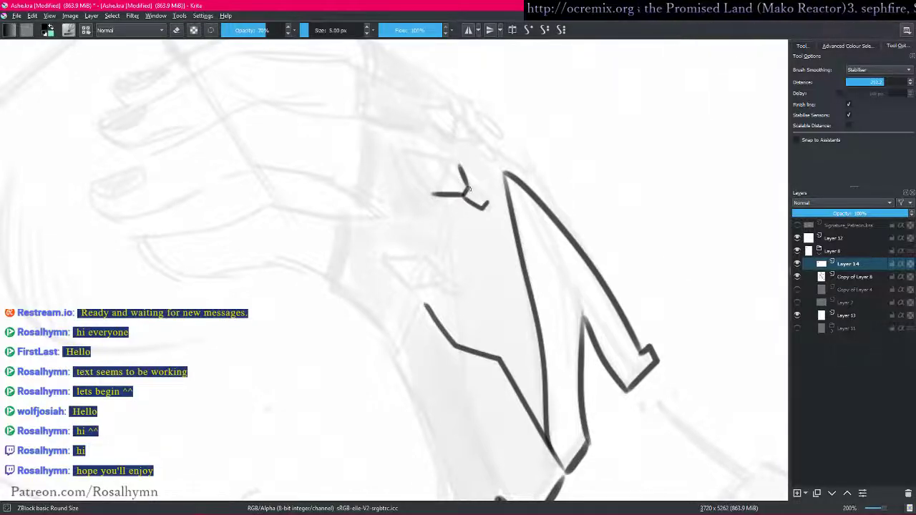
pyautogui.moveTo(435, 285)
pyautogui.mouseDown()
pyautogui.moveTo(454, 295)
pyautogui.moveTo(459, 285)
pyautogui.moveTo(440, 274)
pyautogui.mouseUp()
pyautogui.press('-')
pyautogui.press('-')
pyautogui.press('-')
pyautogui.press('-')
pyautogui.press('-')
pyautogui.press('+')
pyautogui.press('+')
pyautogui.press('+')
pyautogui.press('+')
pyautogui.press('+')
pyautogui.scroll(-1, 433, 269)
pyautogui.scroll(1, 425, 290)
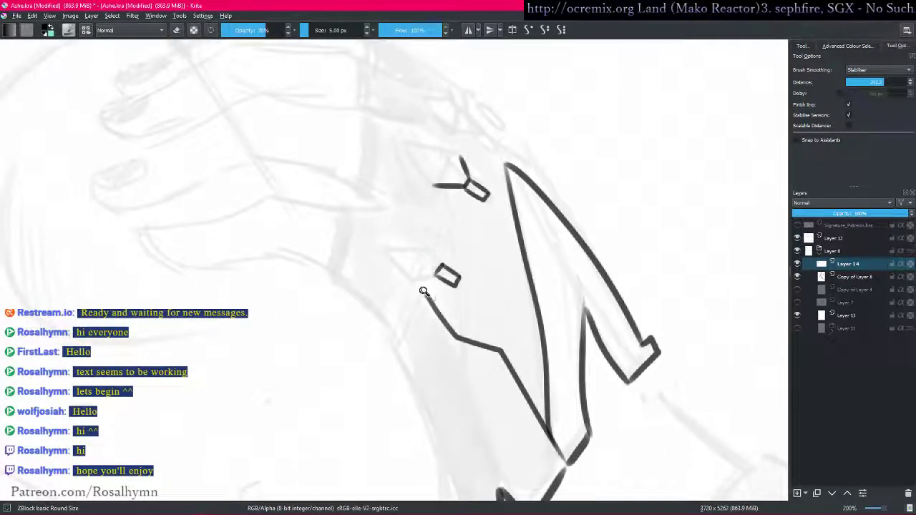
# - Complete both studs with diamond outlines and a dividing facet line across each
pyautogui.moveTo(386, 251)
pyautogui.mouseDown()
pyautogui.moveTo(406, 274)
pyautogui.moveTo(425, 251)
pyautogui.moveTo(432, 261)
pyautogui.mouseUp()
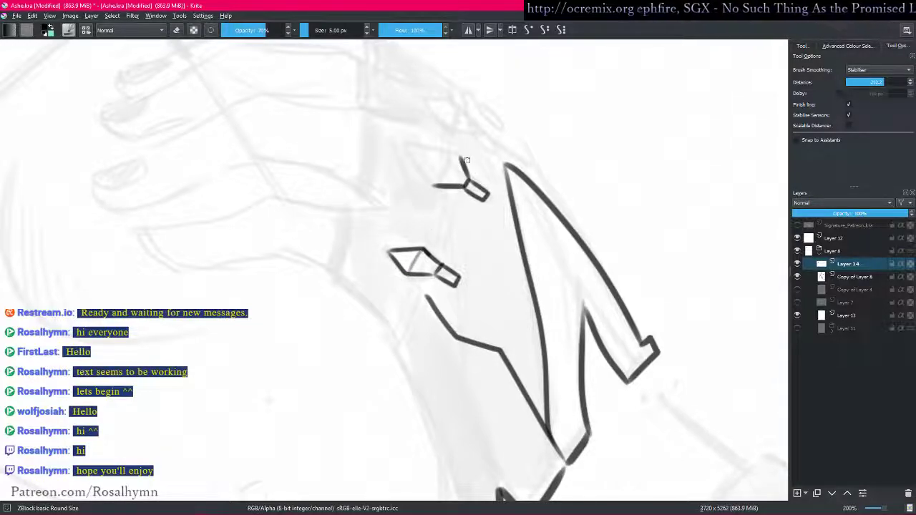
pyautogui.moveTo(443, 175)
pyautogui.mouseDown()
pyautogui.moveTo(461, 155)
pyautogui.moveTo(429, 180)
pyautogui.moveTo(434, 187)
pyautogui.mouseUp()
pyautogui.hotkey('ctrl', 'z')
pyautogui.moveTo(412, 150)
pyautogui.mouseDown()
pyautogui.moveTo(433, 185)
pyautogui.moveTo(421, 151)
pyautogui.moveTo(458, 156)
pyautogui.mouseUp()
pyautogui.moveTo(449, 100); pyautogui.dragTo(426, 133)
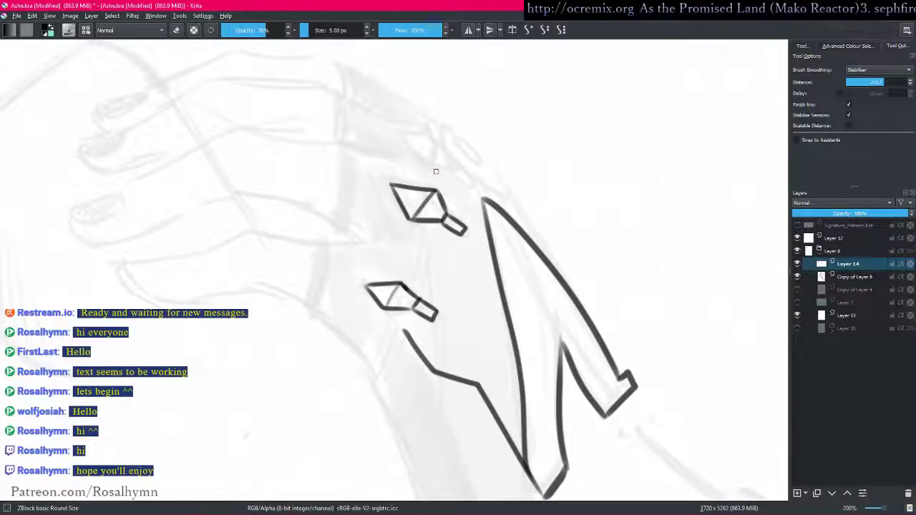
# - Ink a curved edge of the glove opening beside the fingers at 5 px, redrawing it slightly closer to them
pyautogui.moveTo(360, 154); pyautogui.dragTo(349, 234)
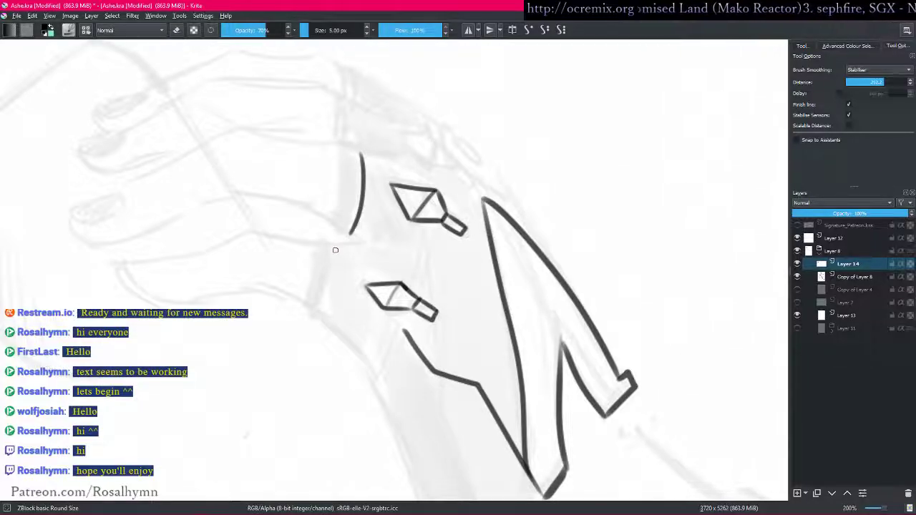
pyautogui.hotkey('ctrl', 'z')
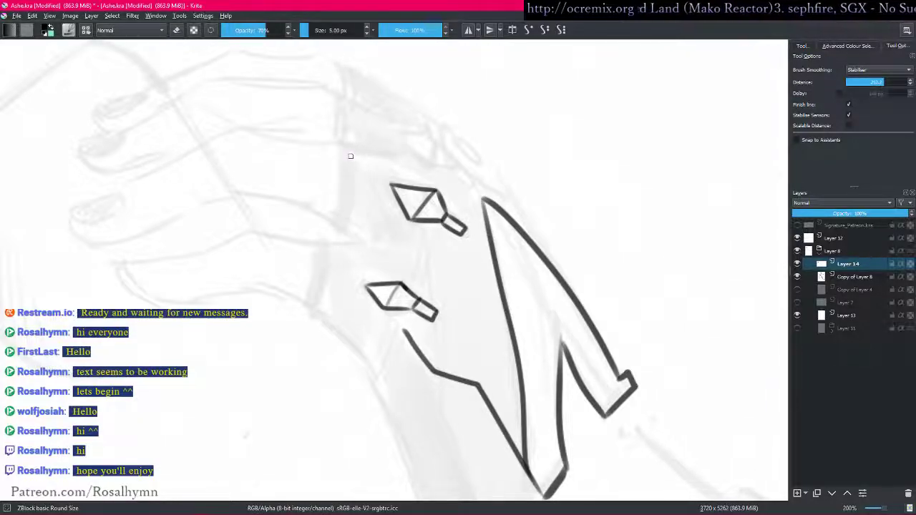
pyautogui.moveTo(351, 156); pyautogui.dragTo(342, 229)
# - Select the upper of the two inked studs and transform it to adjust its placement on the glove
pyautogui.press('l')
pyautogui.moveTo(394, 167)
pyautogui.mouseDown()
pyautogui.moveTo(483, 231)
pyautogui.moveTo(461, 189)
pyautogui.mouseUp()
pyautogui.hotkey('ctrl', 't')
pyautogui.moveTo(493, 197); pyautogui.dragTo(478, 177)
pyautogui.press('Return')
pyautogui.moveTo(463, 206); pyautogui.dragTo(475, 172)
# - Return to the brush and redraw the pointed tip of the adjusted stud so its diamond outline closes
pyautogui.press('l')
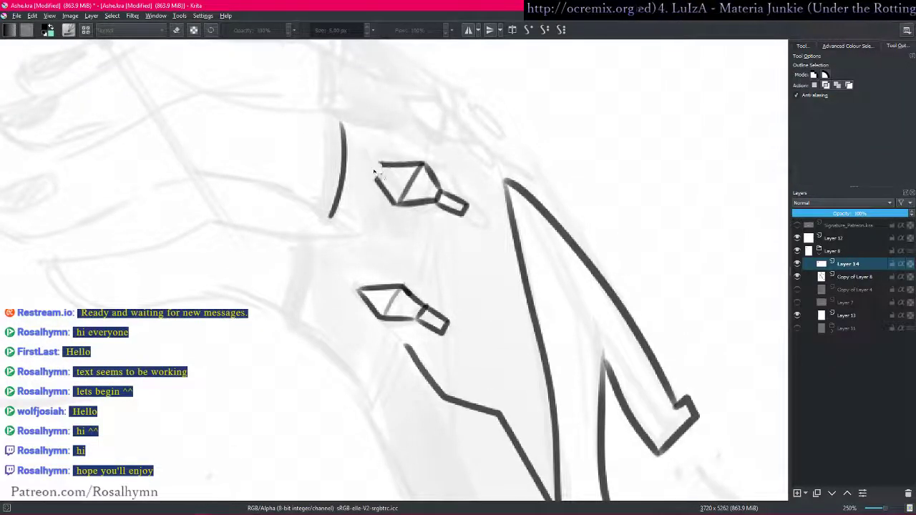
pyautogui.press('b')
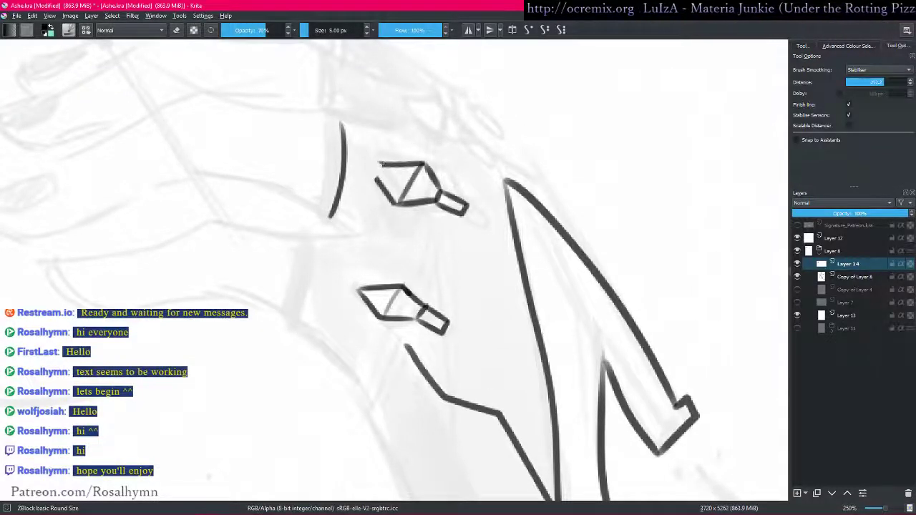
pyautogui.moveTo(372, 166)
pyautogui.mouseDown()
pyautogui.moveTo(385, 186)
pyautogui.moveTo(460, 165)
pyautogui.mouseUp()
pyautogui.moveTo(478, 216); pyautogui.dragTo(479, 249)
pyautogui.moveTo(367, 166); pyautogui.dragTo(382, 194)
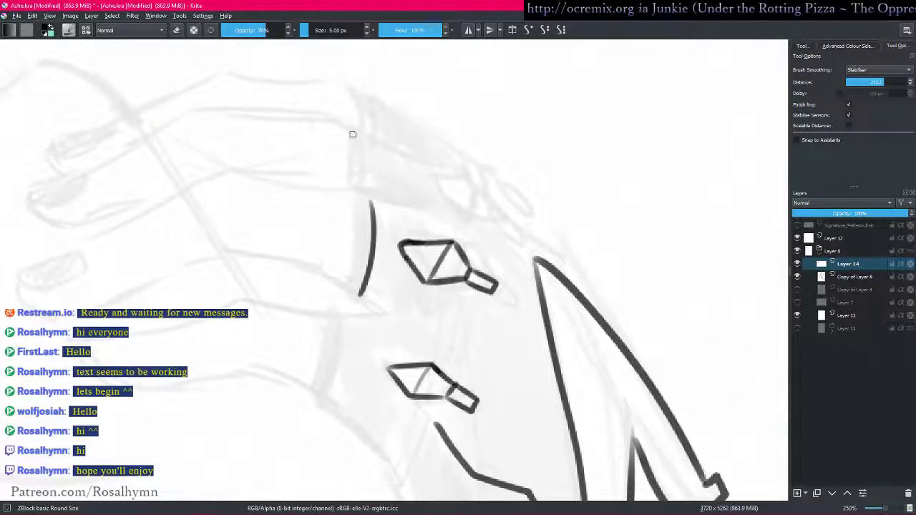
# - Rotate the canvas and ink another curved edge of the glove opening and a third diamond stud with its tab
pyautogui.moveTo(356, 165)
pyautogui.mouseDown()
pyautogui.moveTo(484, 180)
pyautogui.moveTo(576, 132)
pyautogui.moveTo(568, 150)
pyautogui.mouseUp()
pyautogui.moveTo(563, 197); pyautogui.dragTo(503, 237)
pyautogui.moveTo(535, 169)
pyautogui.mouseDown()
pyautogui.moveTo(550, 136)
pyautogui.moveTo(376, 164)
pyautogui.moveTo(339, 190)
pyautogui.moveTo(344, 222)
pyautogui.moveTo(373, 202)
pyautogui.moveTo(357, 178)
pyautogui.mouseUp()
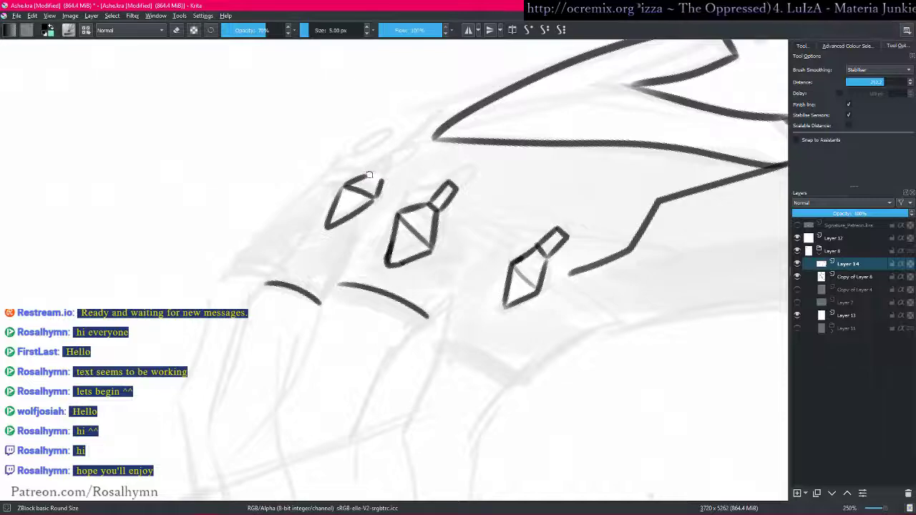
pyautogui.moveTo(366, 175)
pyautogui.mouseDown()
pyautogui.moveTo(382, 179)
pyautogui.moveTo(396, 155)
pyautogui.moveTo(406, 162)
pyautogui.moveTo(309, 244)
pyautogui.moveTo(403, 143)
pyautogui.mouseUp()
# - Try to move and rotate the selected third stud, compare it in the upright canvas view, and undo the transform
pyautogui.press('l')
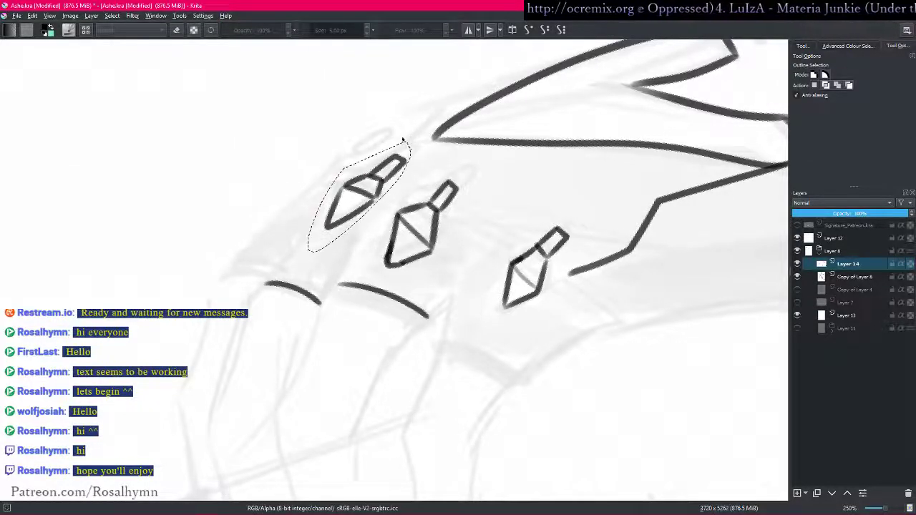
pyautogui.hotkey('ctrl', 't')
pyautogui.moveTo(358, 195); pyautogui.dragTo(344, 215)
pyautogui.moveTo(420, 164); pyautogui.dragTo(415, 156)
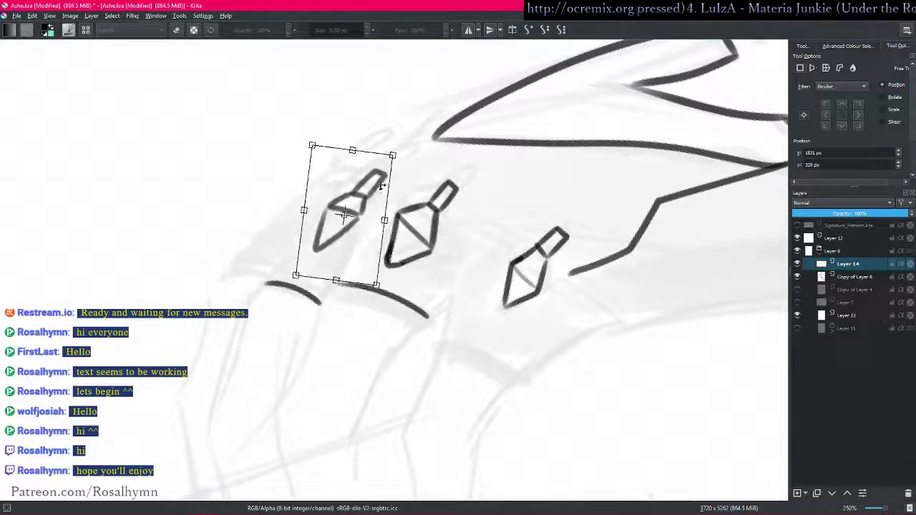
pyautogui.moveTo(366, 203); pyautogui.dragTo(352, 229)
pyautogui.press('Return')
pyautogui.press('5')
pyautogui.click(355, 213)
pyautogui.press('-')
pyautogui.press('-')
pyautogui.press('-')
pyautogui.press('-')
pyautogui.press('Return')
pyautogui.press('+')
pyautogui.press('+')
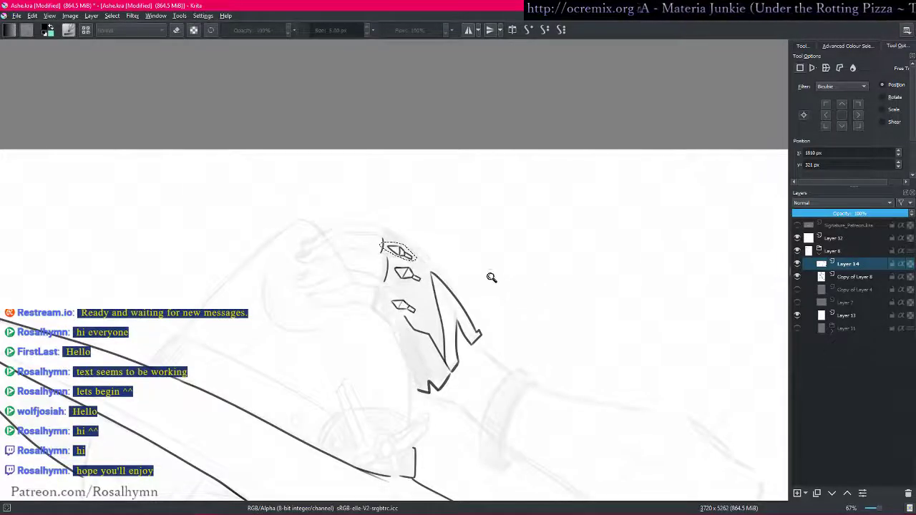
pyautogui.hotkey('ctrl', 'z')
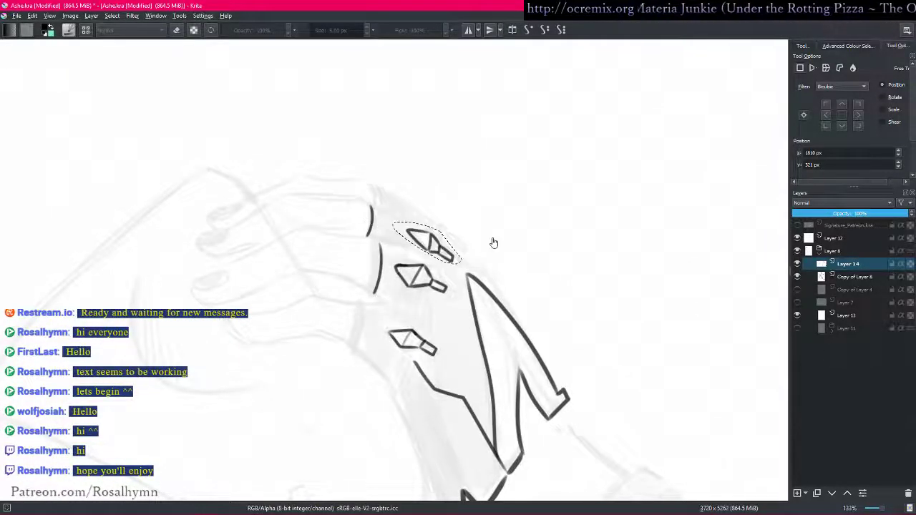
# - Delete the glove opening's uppermost curved edge, redraw it nearer the studs and ink the lowest curved edge
pyautogui.moveTo(460, 251); pyautogui.dragTo(463, 232)
pyautogui.press('l')
pyautogui.moveTo(350, 164)
pyautogui.mouseDown()
pyautogui.moveTo(342, 225)
pyautogui.moveTo(366, 166)
pyautogui.moveTo(387, 204)
pyautogui.moveTo(385, 429)
pyautogui.moveTo(384, 311)
pyautogui.moveTo(456, 234)
pyautogui.mouseUp()
pyautogui.press('Delete')
pyautogui.hotkey('ctrl', 'shift', 'a')
pyautogui.press('b')
pyautogui.moveTo(457, 235)
pyautogui.mouseDown()
pyautogui.moveTo(450, 215)
pyautogui.moveTo(427, 271)
pyautogui.mouseUp()
pyautogui.scroll(3, 450, 215)
pyautogui.moveTo(570, 222); pyautogui.dragTo(518, 173)
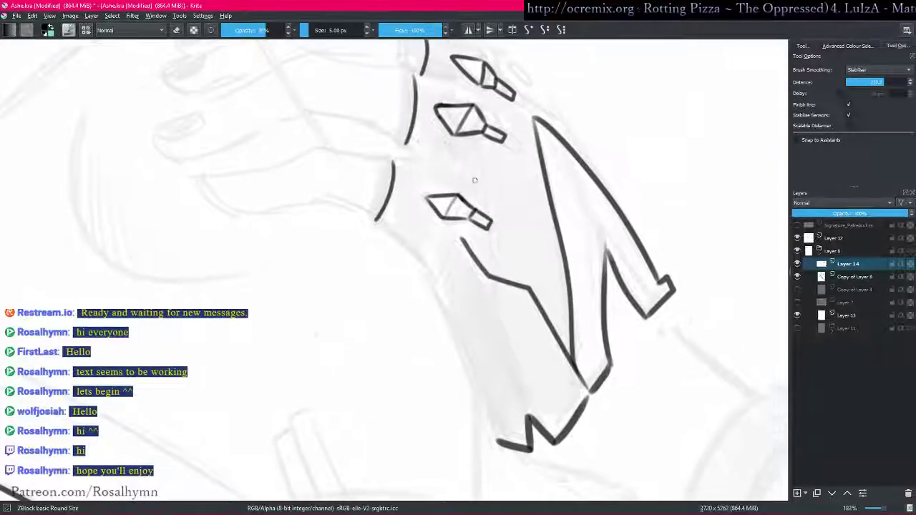
# - Ink the glove's long inner edge at 9 px from the finger opening down to the jagged cuff tip
pyautogui.press(']')
pyautogui.press('[')
pyautogui.moveTo(375, 224)
pyautogui.mouseDown()
pyautogui.moveTo(418, 260)
pyautogui.moveTo(503, 445)
pyautogui.mouseUp()
pyautogui.scroll(-6, 570, 390)
pyautogui.scroll(4, 565, 329)
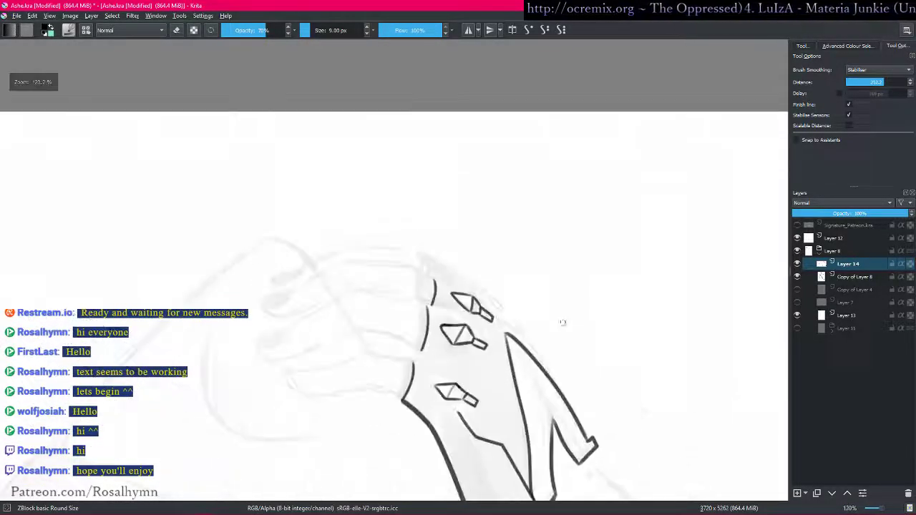
# - Set the brush to 8 px and ink the sharp notch joining the middle and lowest curved edges of the glove opening
pyautogui.press('[')
pyautogui.scroll(2, 487, 299)
pyautogui.moveTo(488, 298); pyautogui.dragTo(537, 169)
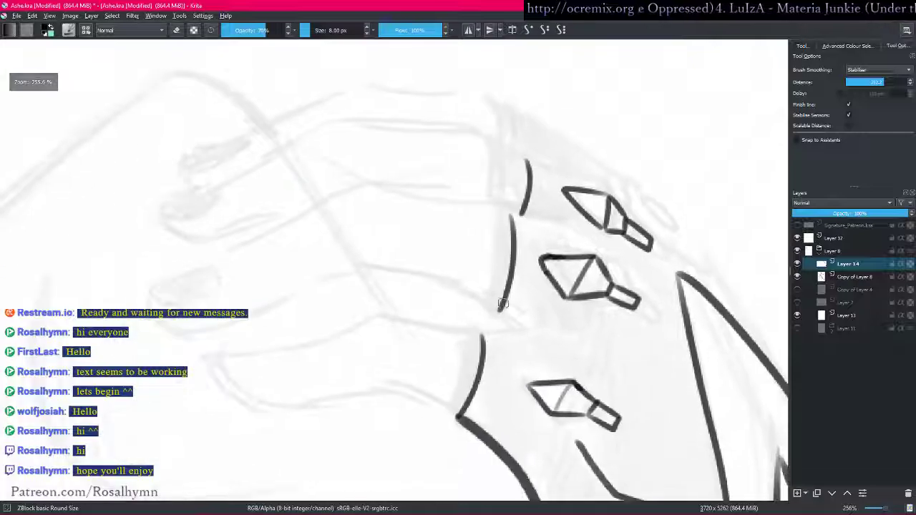
pyautogui.moveTo(477, 331); pyautogui.dragTo(549, 326)
pyautogui.moveTo(497, 312); pyautogui.dragTo(543, 329)
pyautogui.scroll(-2, 541, 325)
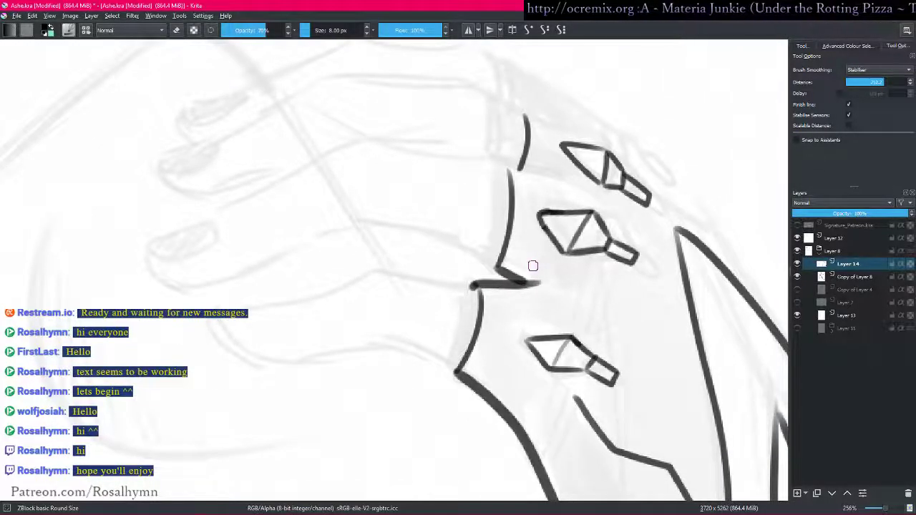
pyautogui.moveTo(532, 265); pyautogui.dragTo(514, 285)
# - Try outlining the lowest fingernail at 5 px, and undo its strokes
pyautogui.moveTo(448, 277); pyautogui.dragTo(565, 278)
pyautogui.moveTo(259, 270)
pyautogui.mouseDown()
pyautogui.moveTo(274, 284)
pyautogui.moveTo(372, 257)
pyautogui.mouseUp()
pyautogui.press('[')
pyautogui.press('[')
pyautogui.press('[')
pyautogui.moveTo(292, 264); pyautogui.dragTo(332, 250)
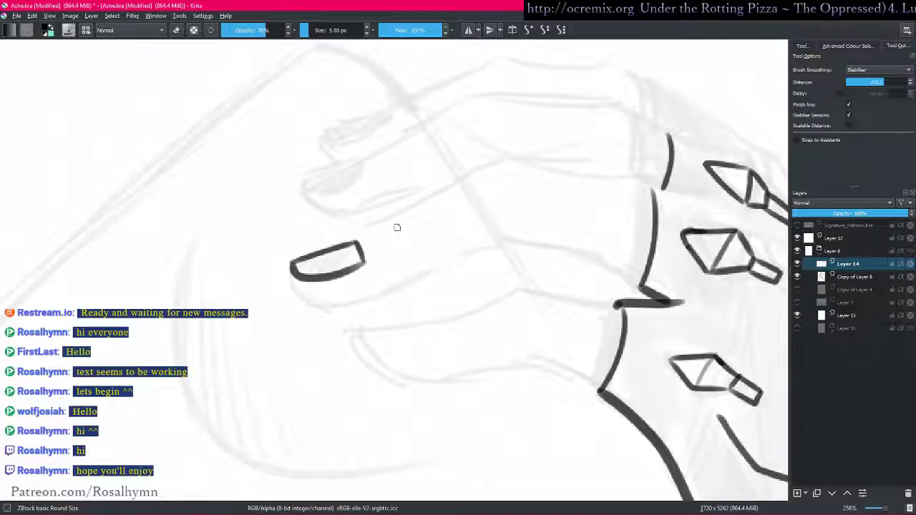
pyautogui.hotkey('ctrl', 'z')
pyautogui.press('[')
pyautogui.press('[')
pyautogui.hotkey('ctrl', 'z')
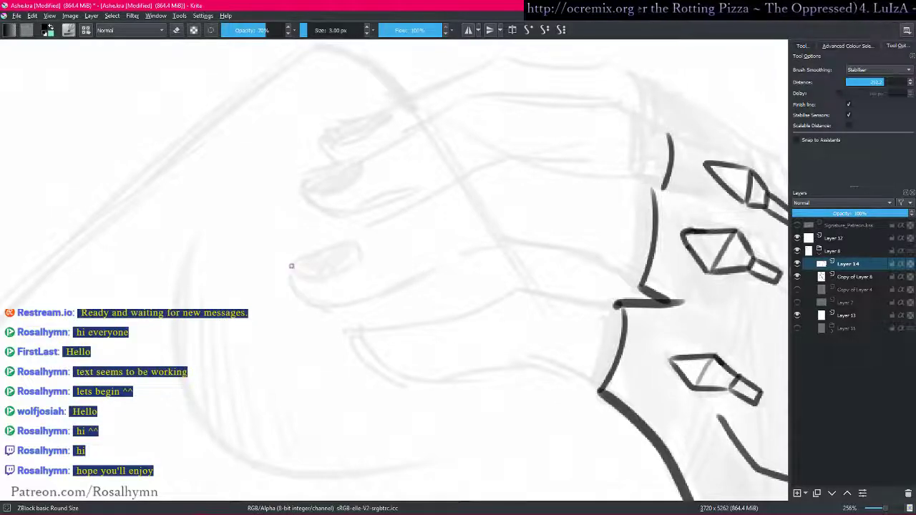
# - Ink the outlines of three fingernails at 6 px and the short fingertip curve between the upper two
pyautogui.moveTo(305, 276)
pyautogui.mouseDown()
pyautogui.moveTo(335, 274)
pyautogui.moveTo(361, 243)
pyautogui.mouseUp()
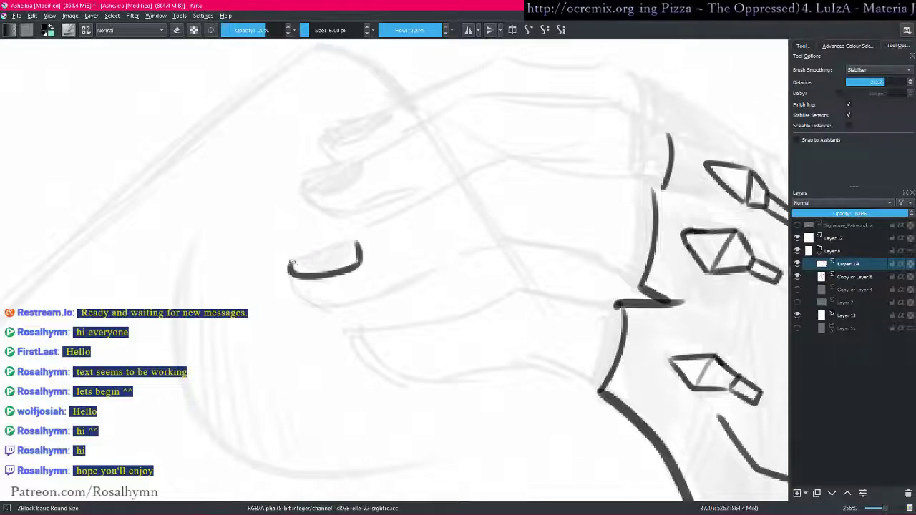
pyautogui.moveTo(291, 263); pyautogui.dragTo(360, 244)
pyautogui.moveTo(307, 178)
pyautogui.mouseDown()
pyautogui.moveTo(333, 192)
pyautogui.moveTo(364, 172)
pyautogui.moveTo(322, 174)
pyautogui.moveTo(364, 162)
pyautogui.mouseUp()
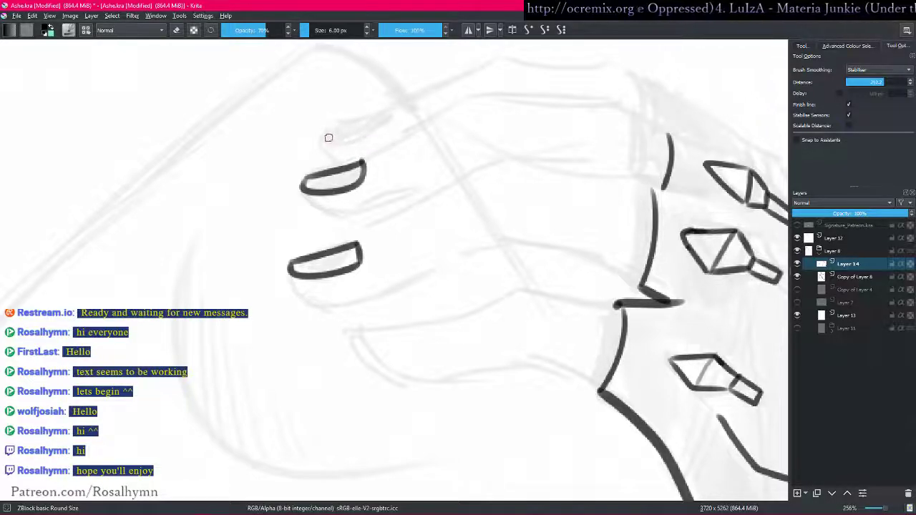
pyautogui.moveTo(326, 127)
pyautogui.mouseDown()
pyautogui.moveTo(333, 142)
pyautogui.moveTo(385, 127)
pyautogui.moveTo(385, 112)
pyautogui.moveTo(327, 130)
pyautogui.moveTo(328, 151)
pyautogui.moveTo(345, 166)
pyautogui.mouseUp()
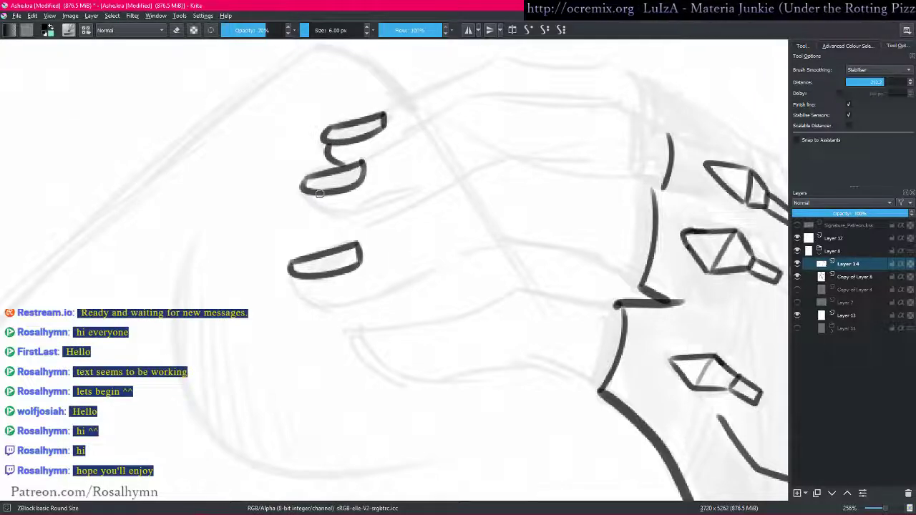
# - Ink the middle finger's underside from below its nail toward the knuckle, redoing the first stroke
pyautogui.moveTo(309, 192)
pyautogui.mouseDown()
pyautogui.moveTo(316, 213)
pyautogui.moveTo(369, 217)
pyautogui.moveTo(432, 187)
pyautogui.mouseUp()
pyautogui.hotkey('ctrl', 'z')
pyautogui.moveTo(386, 213); pyautogui.dragTo(505, 162)
pyautogui.press('-')
pyautogui.press('-')
pyautogui.press('-')
pyautogui.press('-')
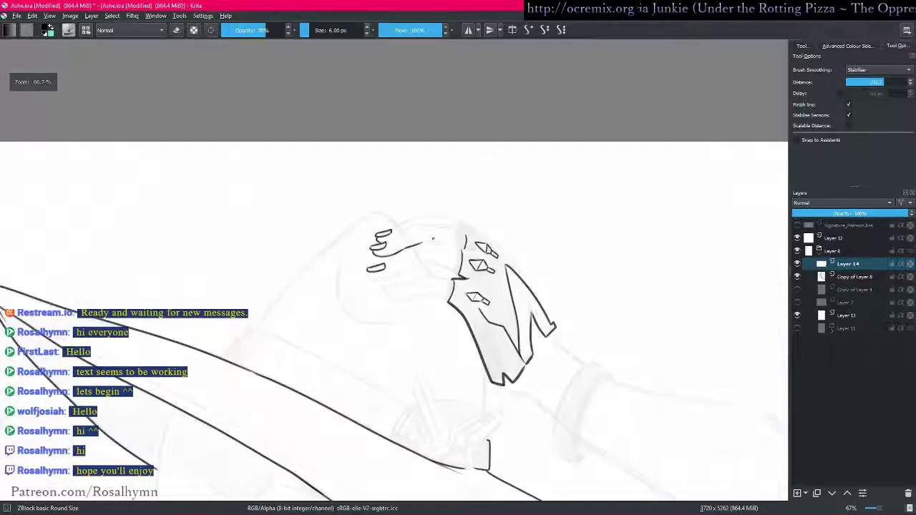
pyautogui.press('+')
pyautogui.press('+')
pyautogui.press('+')
pyautogui.press('+')
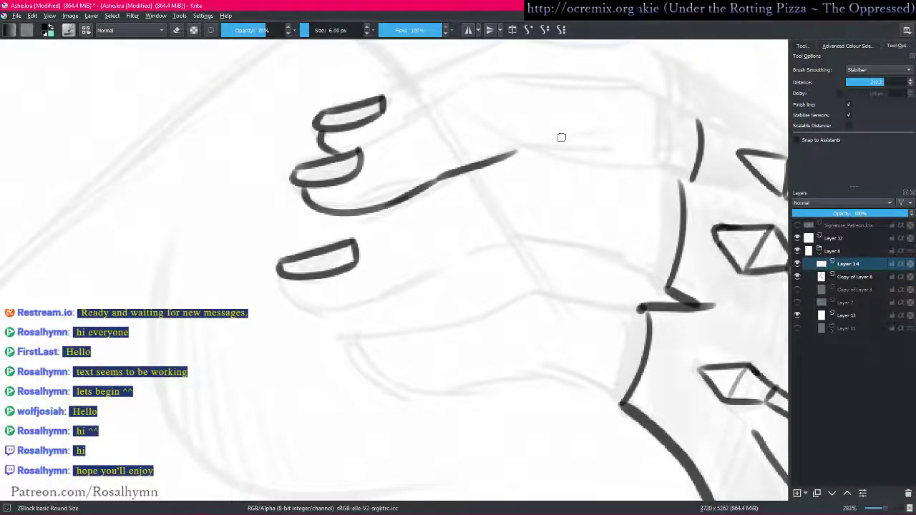
# - Ink the next finger's upper contour from the lowest nail over the knuckle to the glove opening
pyautogui.moveTo(352, 241)
pyautogui.mouseDown()
pyautogui.moveTo(534, 158)
pyautogui.moveTo(693, 184)
pyautogui.moveTo(431, 245)
pyautogui.mouseUp()
pyautogui.moveTo(609, 220)
pyautogui.mouseDown()
pyautogui.moveTo(606, 179)
pyautogui.moveTo(542, 165)
pyautogui.mouseUp()
pyautogui.hotkey('ctrl', 'z')
pyautogui.moveTo(324, 239); pyautogui.dragTo(468, 212)
pyautogui.moveTo(492, 254)
pyautogui.mouseDown()
pyautogui.moveTo(521, 220)
pyautogui.moveTo(533, 273)
pyautogui.mouseUp()
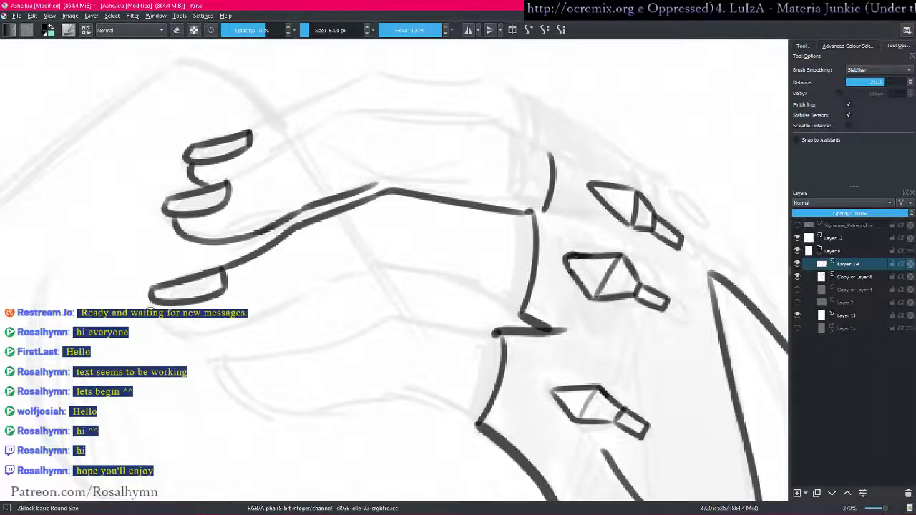
# - Ink the third finger's underside from below its nail over the knuckle to the glove opening
pyautogui.moveTo(157, 304)
pyautogui.mouseDown()
pyautogui.moveTo(185, 334)
pyautogui.moveTo(213, 335)
pyautogui.moveTo(386, 264)
pyautogui.moveTo(368, 268)
pyautogui.moveTo(456, 278)
pyautogui.moveTo(538, 293)
pyautogui.mouseUp()
pyautogui.press('1')
pyautogui.moveTo(403, 356); pyautogui.dragTo(434, 332)
pyautogui.moveTo(433, 330); pyautogui.dragTo(441, 211)
pyautogui.moveTo(268, 252)
pyautogui.mouseDown()
pyautogui.moveTo(316, 276)
pyautogui.moveTo(398, 239)
pyautogui.moveTo(480, 226)
pyautogui.moveTo(574, 258)
pyautogui.moveTo(550, 243)
pyautogui.moveTo(561, 214)
pyautogui.mouseUp()
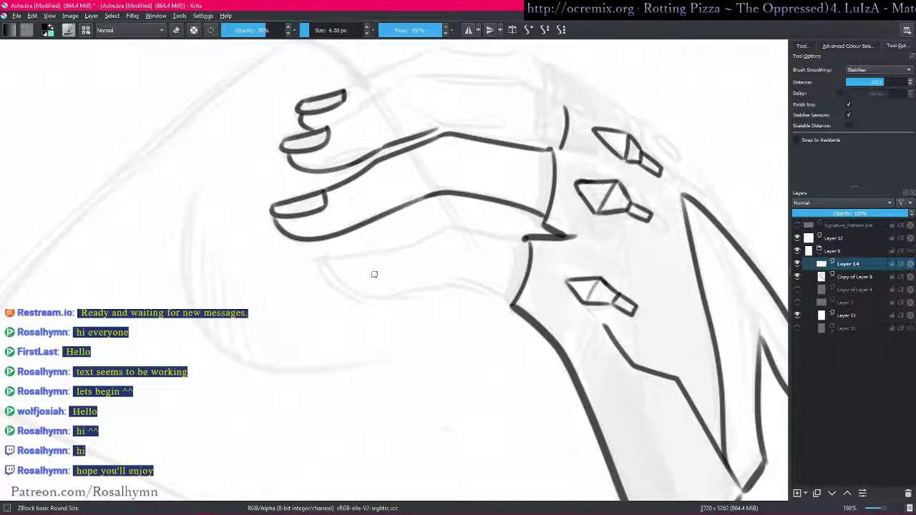
pyautogui.moveTo(610, 297); pyautogui.dragTo(567, 185)
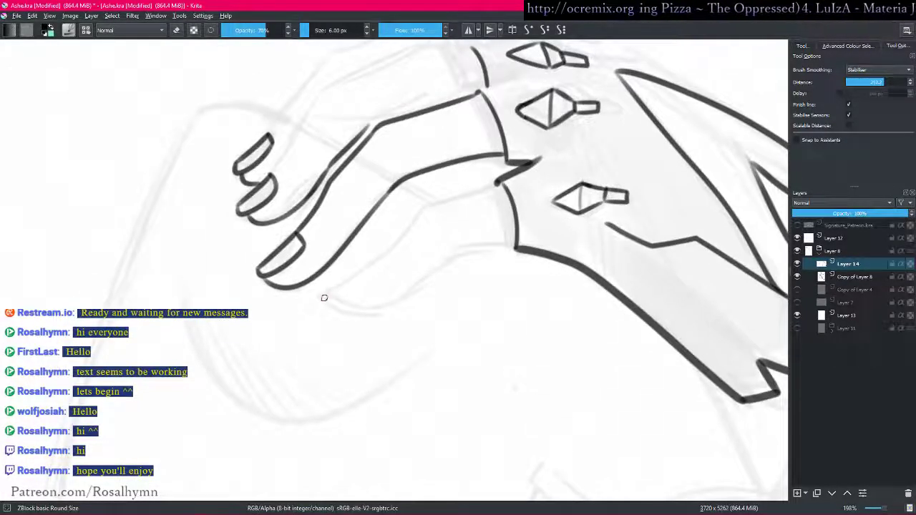
# - Ink the lowest finger's nail and its upper and lower contours to the glove opening, cutting away excess line
pyautogui.moveTo(321, 298)
pyautogui.mouseDown()
pyautogui.moveTo(328, 310)
pyautogui.moveTo(366, 279)
pyautogui.moveTo(423, 212)
pyautogui.moveTo(515, 184)
pyautogui.mouseUp()
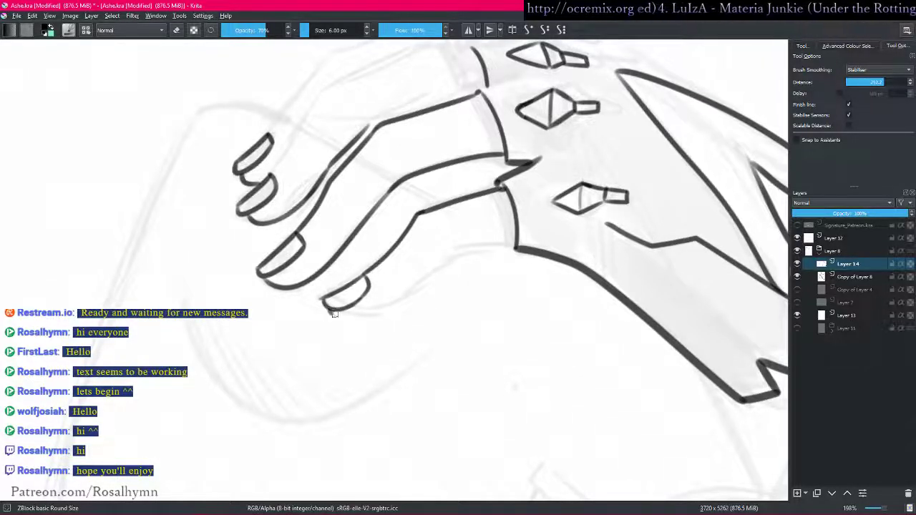
pyautogui.press('l')
pyautogui.moveTo(354, 296)
pyautogui.mouseDown()
pyautogui.moveTo(382, 284)
pyautogui.moveTo(350, 301)
pyautogui.moveTo(391, 312)
pyautogui.moveTo(442, 264)
pyautogui.moveTo(492, 249)
pyautogui.mouseUp()
pyautogui.press('Delete')
pyautogui.hotkey('ctrl', 'shift', 'a')
pyautogui.press('b')
pyautogui.hotkey('ctrl', 'z')
pyautogui.moveTo(538, 229); pyautogui.dragTo(501, 358)
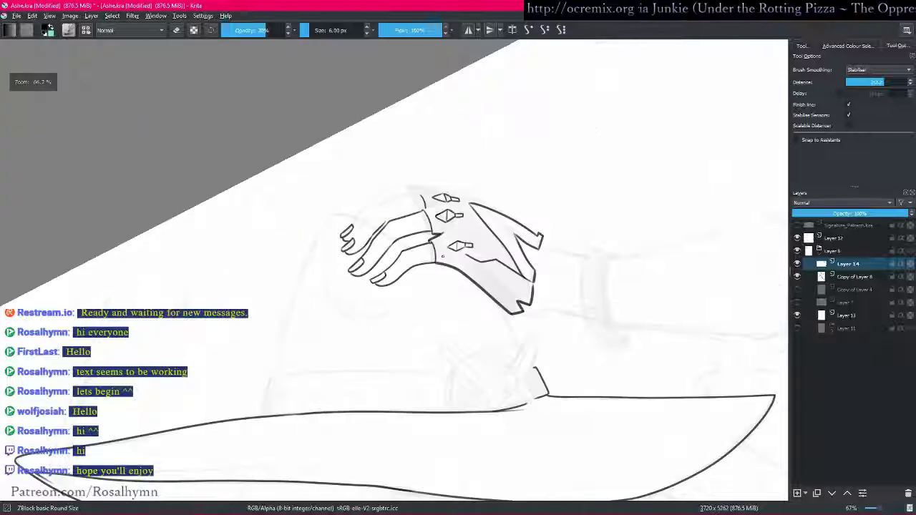
# - Ink the topmost finger's upper contour from its nail over the knuckle toward the glove
pyautogui.moveTo(432, 323)
pyautogui.mouseDown()
pyautogui.moveTo(423, 327)
pyautogui.moveTo(423, 262)
pyautogui.mouseUp()
pyautogui.scroll(5, 423, 263)
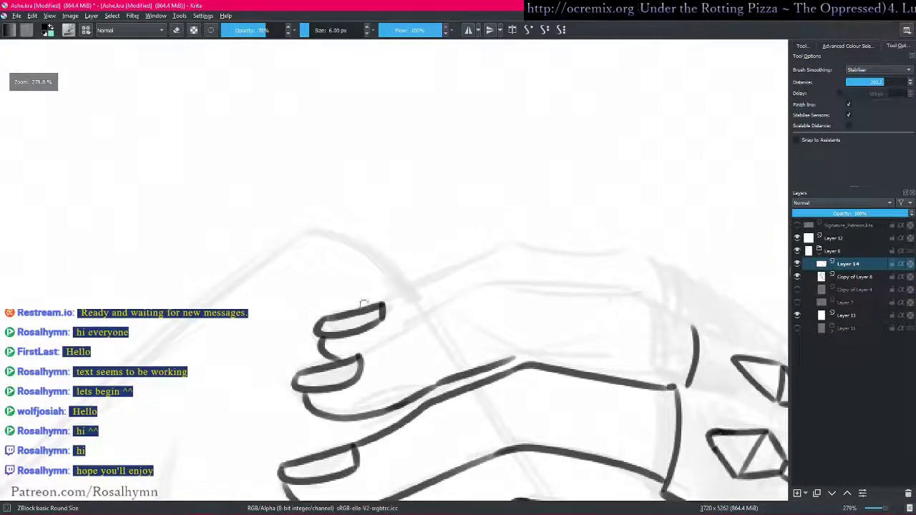
pyautogui.moveTo(384, 304)
pyautogui.mouseDown()
pyautogui.moveTo(504, 245)
pyautogui.moveTo(627, 251)
pyautogui.mouseUp()
pyautogui.moveTo(695, 235); pyautogui.dragTo(443, 164)
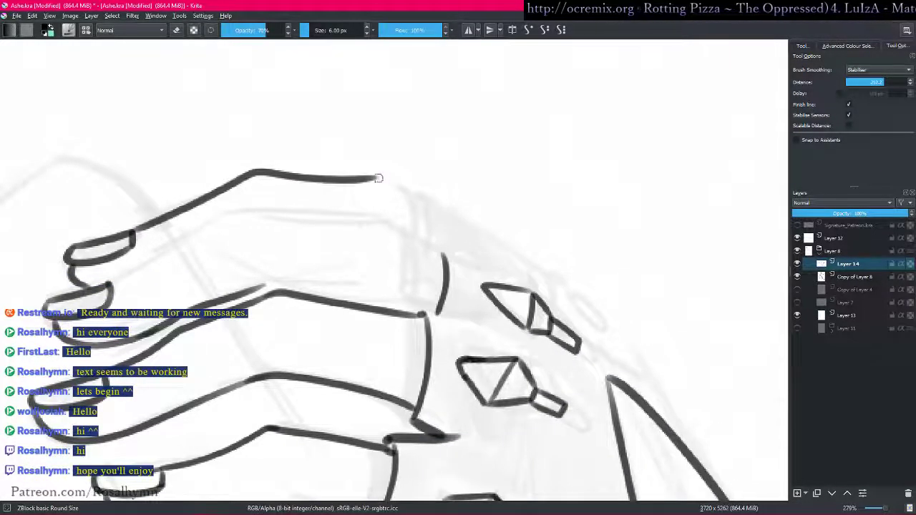
# - Ink the top knuckle corner, the glove opening edge below it and the start of the glove's outer contour
pyautogui.scroll(-6, 429, 186)
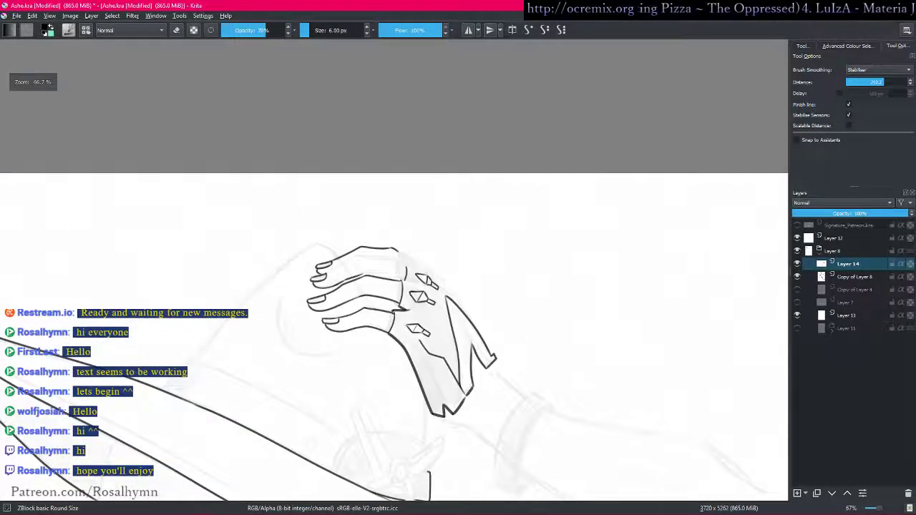
pyautogui.scroll(6, 464, 265)
pyautogui.moveTo(398, 185)
pyautogui.mouseDown()
pyautogui.moveTo(431, 209)
pyautogui.moveTo(430, 249)
pyautogui.mouseUp()
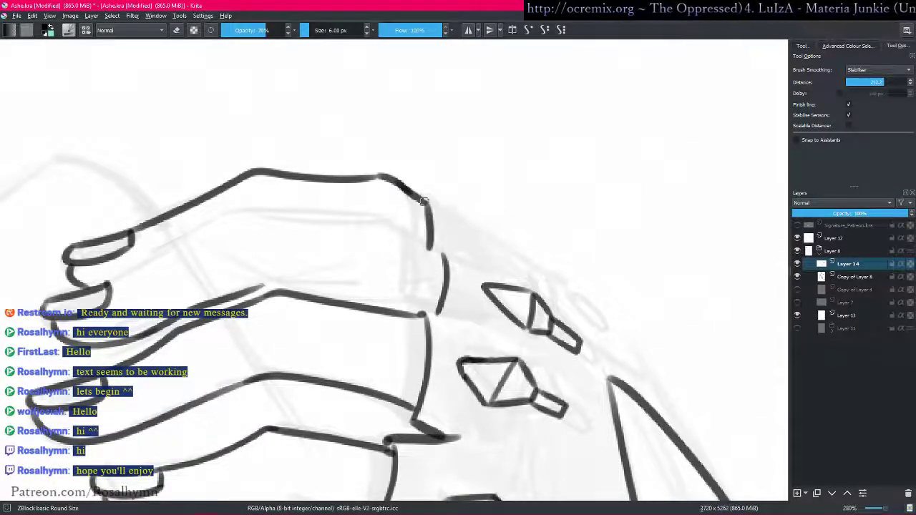
pyautogui.moveTo(429, 201); pyautogui.dragTo(462, 217)
pyautogui.moveTo(518, 235)
pyautogui.mouseDown()
pyautogui.moveTo(470, 222)
pyautogui.moveTo(462, 250)
pyautogui.mouseUp()
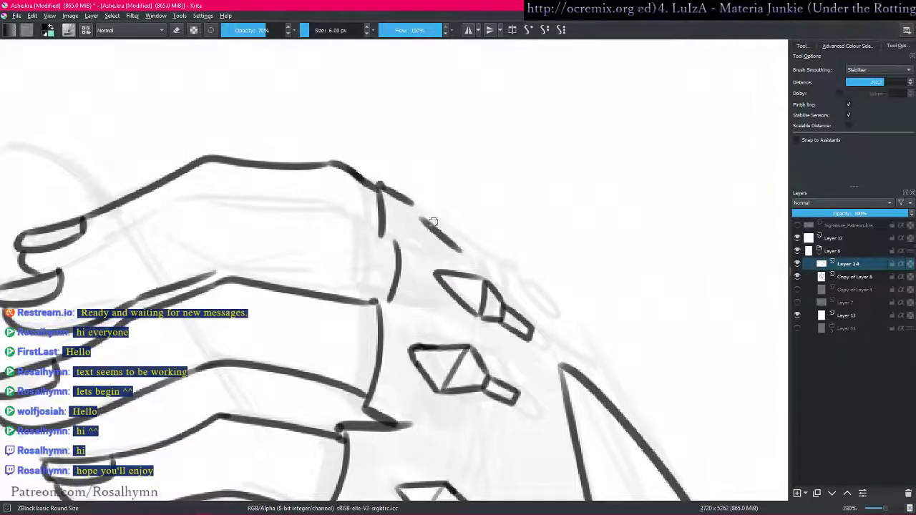
# - Ink the topmost glove stud as a faceted diamond with a short rectangular stem, redoing one facet stroke
pyautogui.moveTo(420, 217)
pyautogui.mouseDown()
pyautogui.moveTo(450, 214)
pyautogui.moveTo(462, 250)
pyautogui.mouseUp()
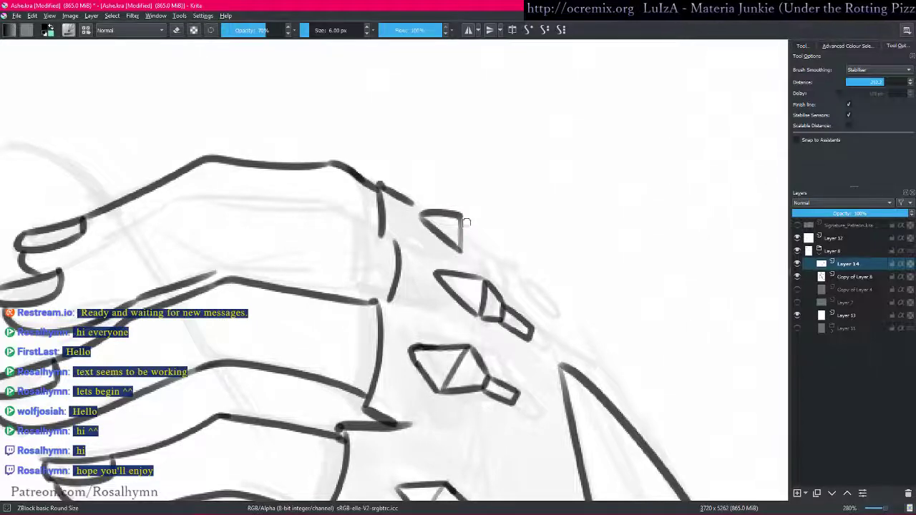
pyautogui.moveTo(467, 218); pyautogui.dragTo(486, 246)
pyautogui.hotkey('ctrl', 'z')
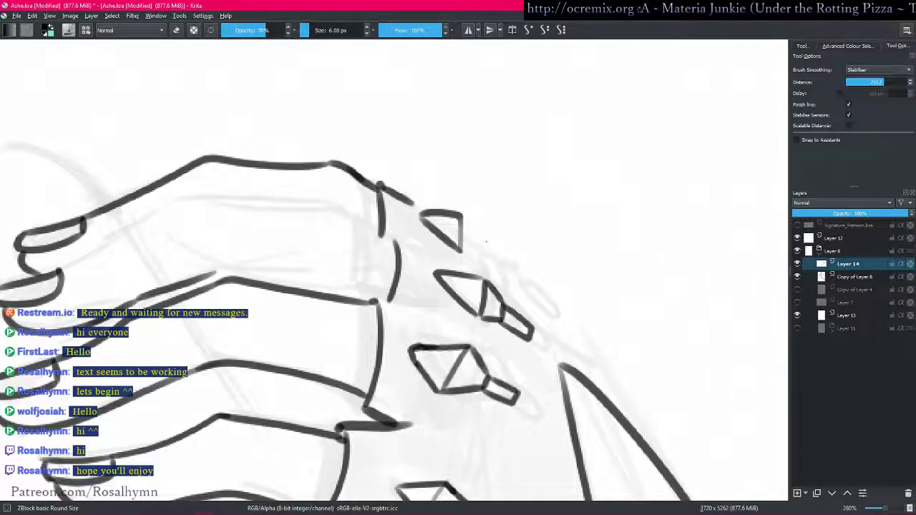
pyautogui.moveTo(463, 215); pyautogui.dragTo(494, 261)
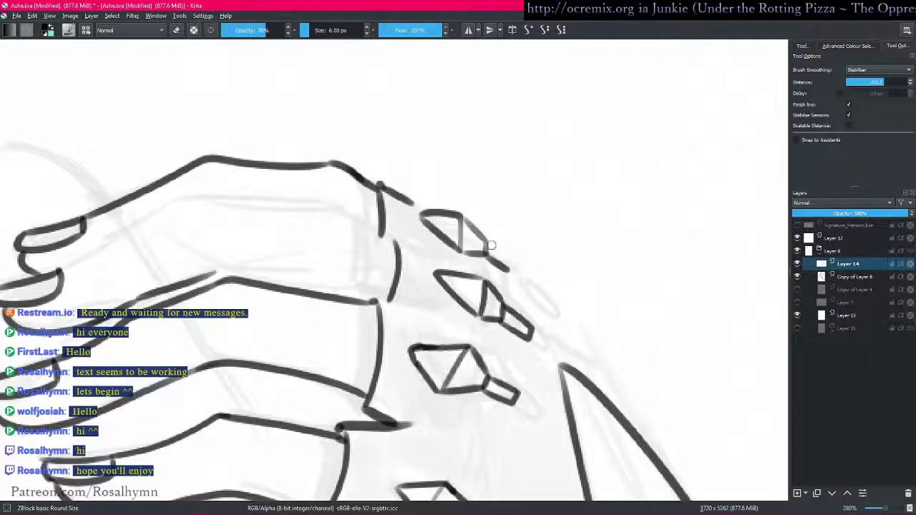
pyautogui.moveTo(506, 255); pyautogui.dragTo(510, 268)
pyautogui.moveTo(493, 236)
pyautogui.mouseDown()
pyautogui.moveTo(443, 200)
pyautogui.moveTo(466, 260)
pyautogui.moveTo(483, 223)
pyautogui.mouseUp()
# - Ink the second finger's upper contour at 5 px from its nail over the knuckle and onto the glove
pyautogui.scroll(1, 384, 240)
pyautogui.moveTo(343, 214)
pyautogui.mouseDown()
pyautogui.moveTo(424, 254)
pyautogui.moveTo(503, 261)
pyautogui.mouseUp()
pyautogui.moveTo(635, 256); pyautogui.dragTo(623, 197)
pyautogui.moveTo(499, 246); pyautogui.dragTo(621, 225)
pyautogui.moveTo(540, 245); pyautogui.dragTo(532, 241)
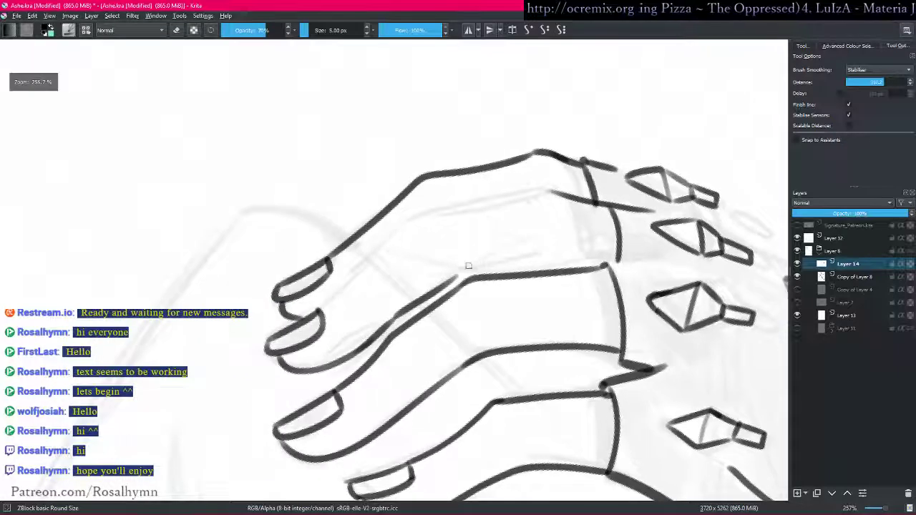
pyautogui.moveTo(328, 303)
pyautogui.mouseDown()
pyautogui.moveTo(422, 219)
pyautogui.moveTo(555, 193)
pyautogui.mouseUp()
pyautogui.press('5')
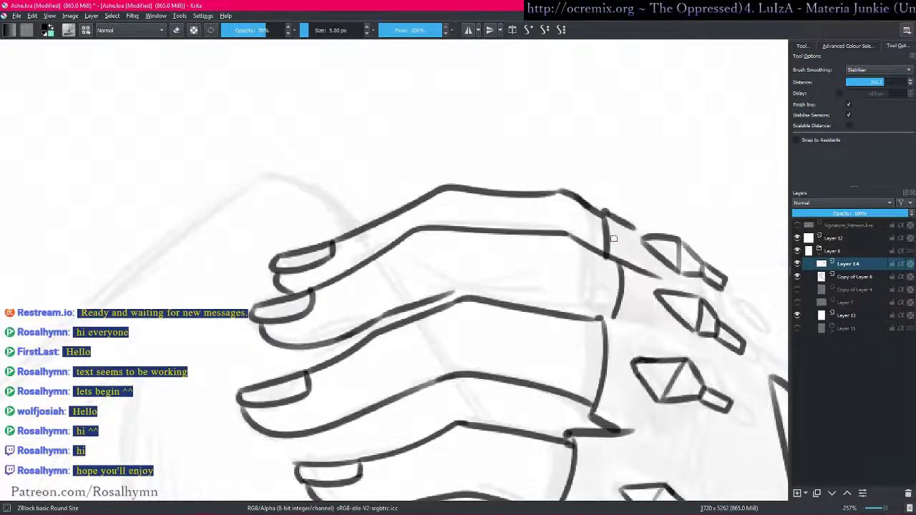
pyautogui.press('-')
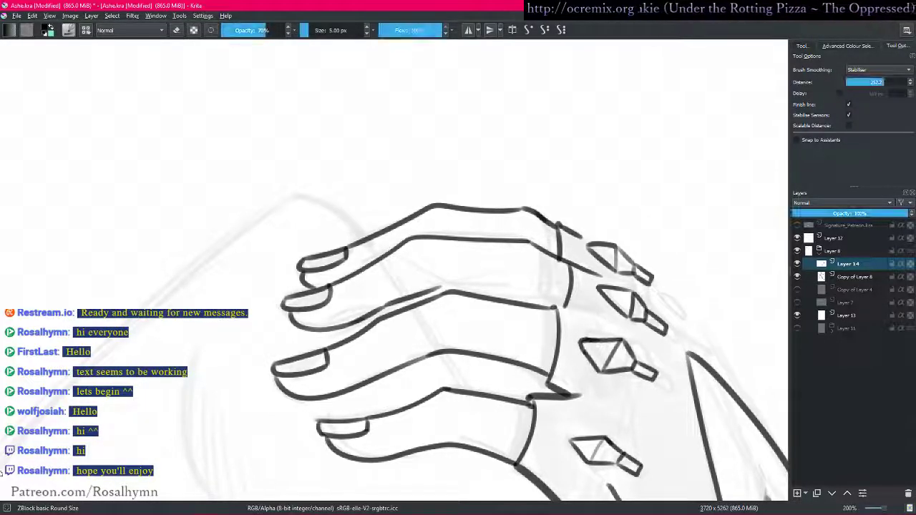
# - Ink the short line extending from the third finger's base onto the back of the glove
pyautogui.moveTo(606, 259); pyautogui.dragTo(521, 177)
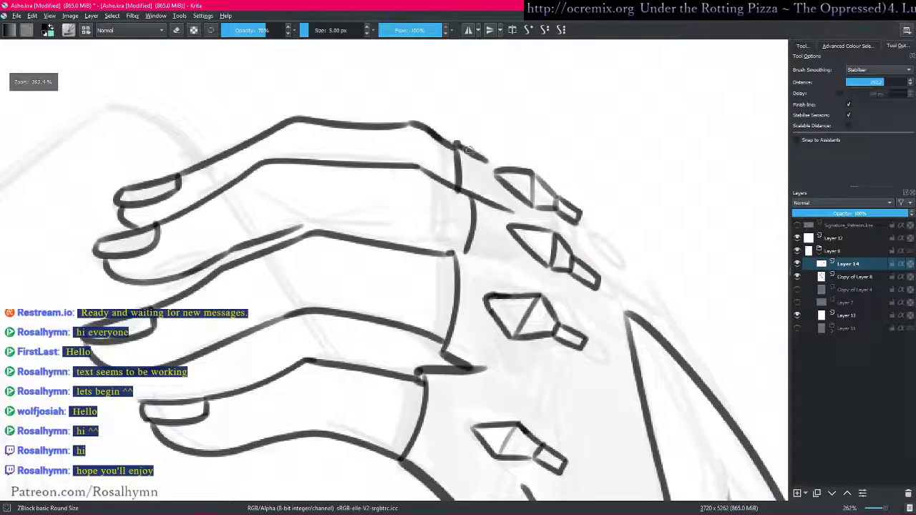
pyautogui.moveTo(473, 147); pyautogui.dragTo(482, 143)
pyautogui.moveTo(539, 159); pyautogui.dragTo(541, 176)
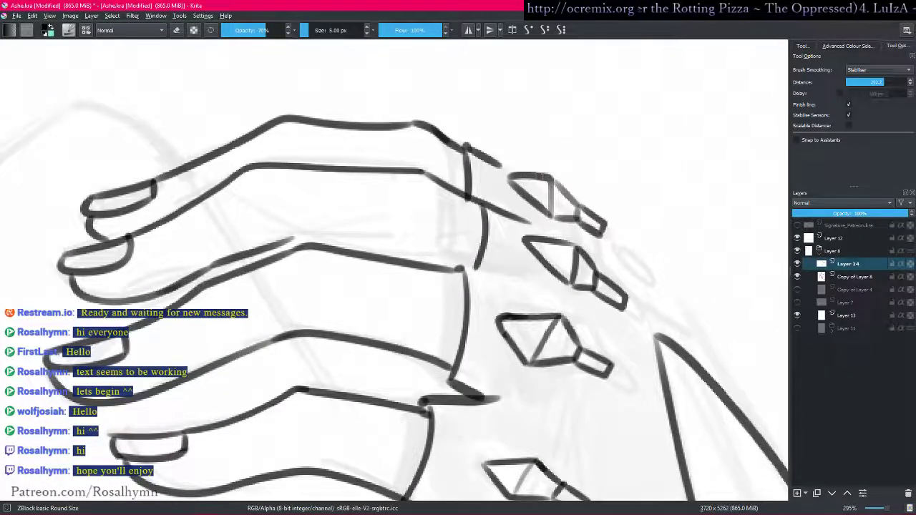
pyautogui.scroll(-4, 538, 187)
pyautogui.moveTo(534, 212)
pyautogui.mouseDown()
pyautogui.moveTo(527, 222)
pyautogui.moveTo(536, 200)
pyautogui.mouseUp()
pyautogui.moveTo(545, 236); pyautogui.dragTo(513, 129)
pyautogui.moveTo(427, 231); pyautogui.dragTo(474, 197)
pyautogui.moveTo(560, 151); pyautogui.dragTo(595, 309)
pyautogui.moveTo(603, 251); pyautogui.dragTo(580, 247)
# - View the sketch layer and the Layer 14 line art separately to compare the hand's shapes
pyautogui.hotkey('ctrl', 'r')
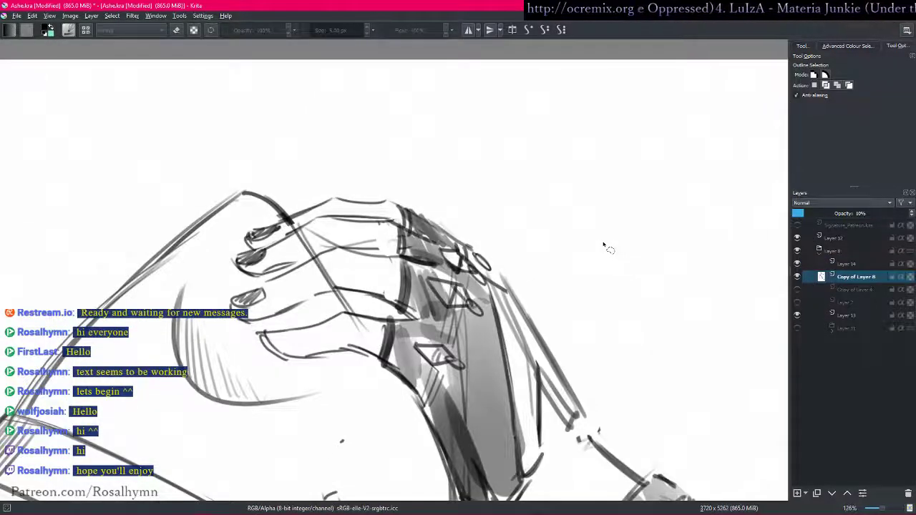
pyautogui.press('pageup')
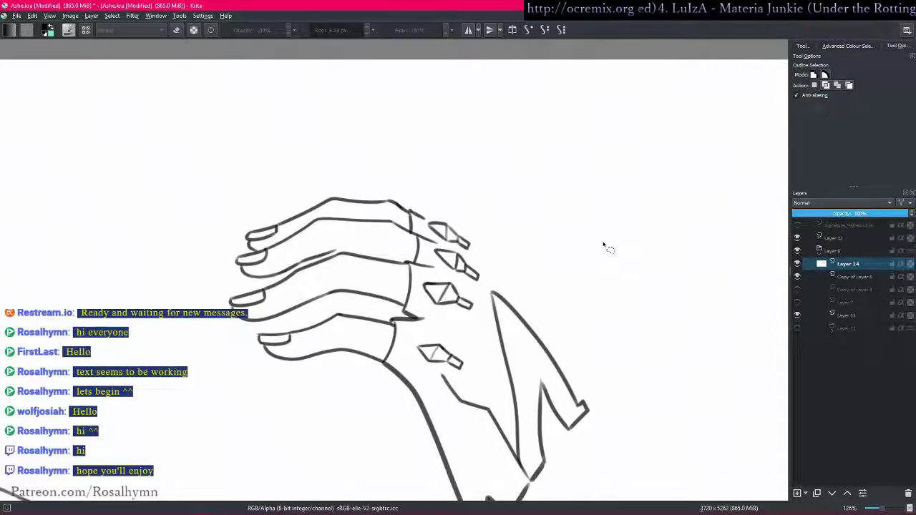
pyautogui.press('1')
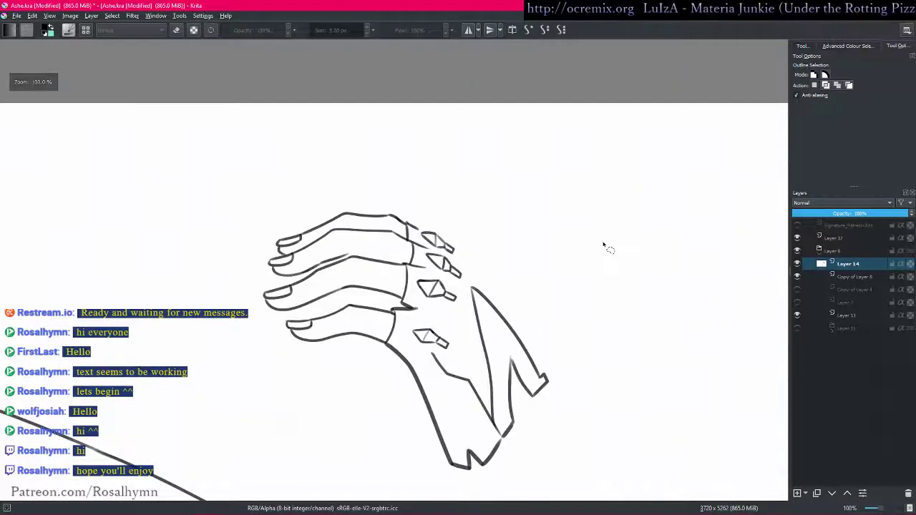
pyautogui.press('2')
# - Select the upper glove studs and move them slightly closer to the knuckles
pyautogui.moveTo(449, 188)
pyautogui.mouseDown()
pyautogui.moveTo(468, 230)
pyautogui.moveTo(455, 185)
pyautogui.mouseUp()
pyautogui.hotkey('ctrl', 't')
pyautogui.moveTo(503, 213)
pyautogui.mouseDown()
pyautogui.moveTo(490, 209)
pyautogui.moveTo(463, 266)
pyautogui.mouseUp()
pyautogui.press('l')
pyautogui.moveTo(504, 242)
pyautogui.mouseDown()
pyautogui.moveTo(530, 264)
pyautogui.moveTo(521, 269)
pyautogui.moveTo(537, 258)
pyautogui.moveTo(517, 266)
pyautogui.moveTo(527, 296)
pyautogui.moveTo(493, 298)
pyautogui.moveTo(463, 255)
pyautogui.mouseUp()
pyautogui.hotkey('ctrl', 't')
pyautogui.press('Return')
pyautogui.hotkey('ctrl', 'shift', 'a')
pyautogui.press('b')
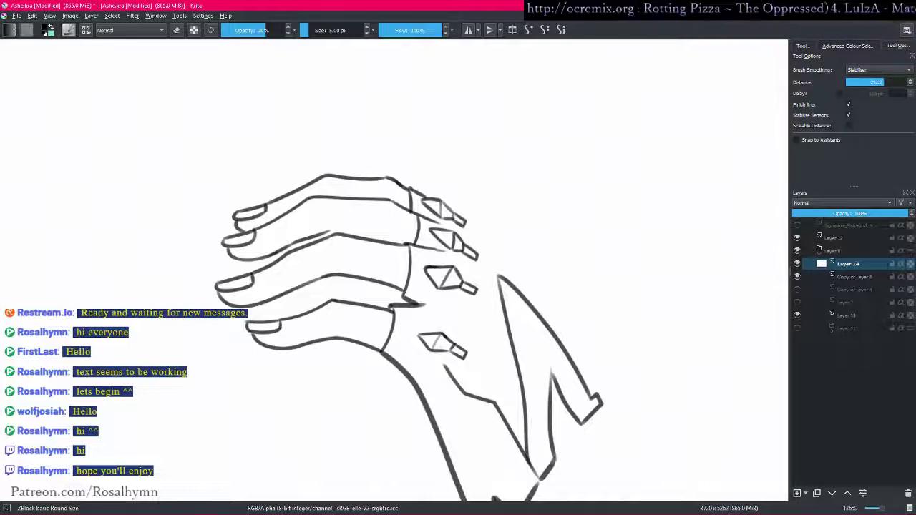
# - Select the lowest glove stud and shift it slightly toward the fingers
pyautogui.press('l')
pyautogui.moveTo(426, 322)
pyautogui.mouseDown()
pyautogui.moveTo(413, 351)
pyautogui.moveTo(471, 363)
pyautogui.moveTo(418, 342)
pyautogui.mouseUp()
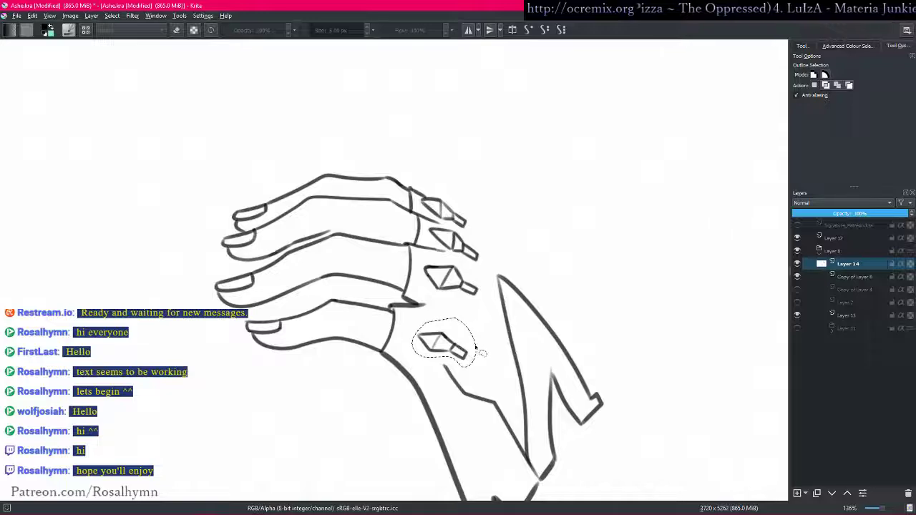
pyautogui.hotkey('ctrl', 't')
pyautogui.moveTo(476, 344); pyautogui.dragTo(465, 338)
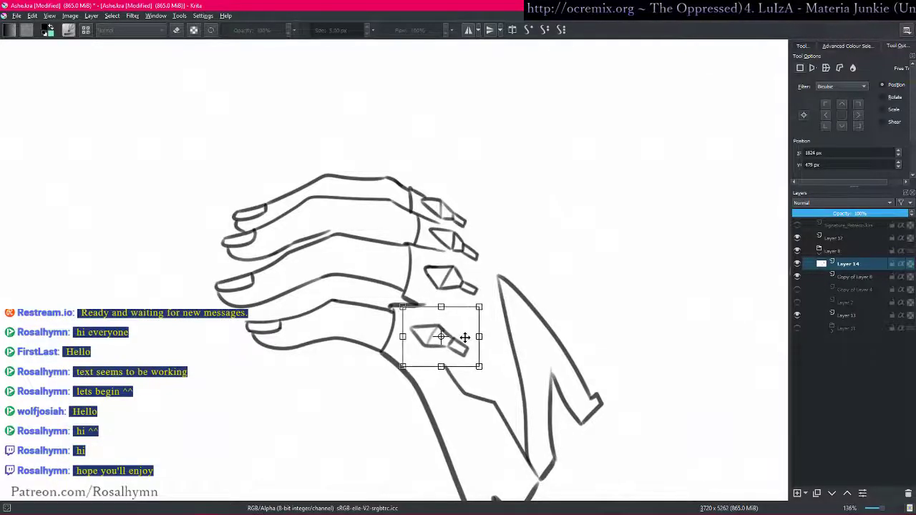
pyautogui.press('b')
# - Delete the upper part of the glove's pointed side flap outline
pyautogui.moveTo(548, 307)
pyautogui.mouseDown()
pyautogui.moveTo(485, 317)
pyautogui.moveTo(479, 284)
pyautogui.mouseUp()
pyautogui.press('-')
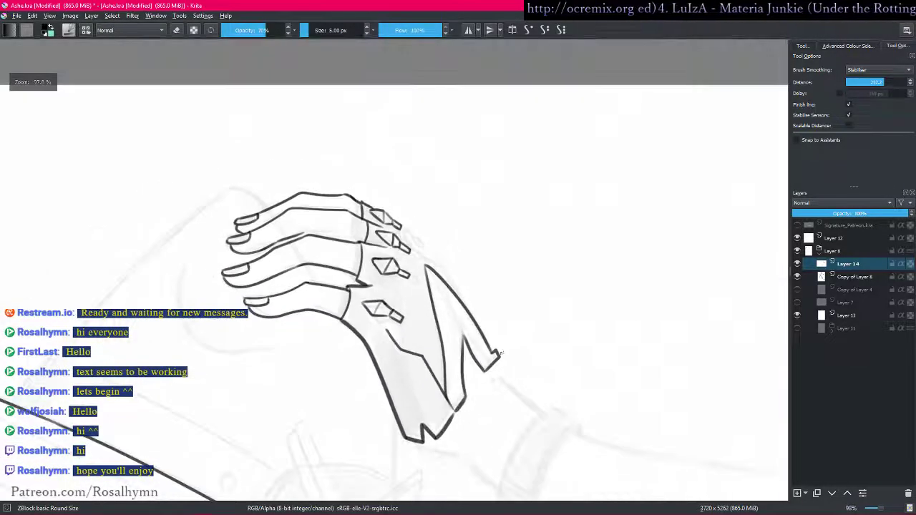
pyautogui.keyDown('ctrl'); pyautogui.moveTo(514, 333); pyautogui.dragTo(510, 310); pyautogui.keyUp('ctrl')
pyautogui.press('l')
pyautogui.moveTo(435, 267)
pyautogui.mouseDown()
pyautogui.moveTo(448, 325)
pyautogui.moveTo(494, 370)
pyautogui.moveTo(437, 236)
pyautogui.mouseUp()
pyautogui.press('Delete')
pyautogui.hotkey('ctrl', 'shift', 'a')
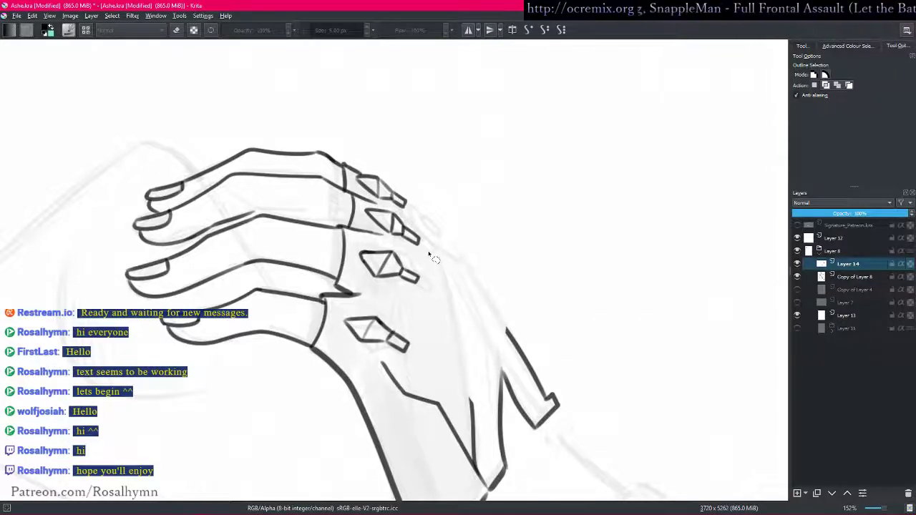
# - Ink the flap's inner edge again from beside the second stud downward, plus the start of its outer edge
pyautogui.press('b')
pyautogui.moveTo(442, 284); pyautogui.dragTo(468, 390)
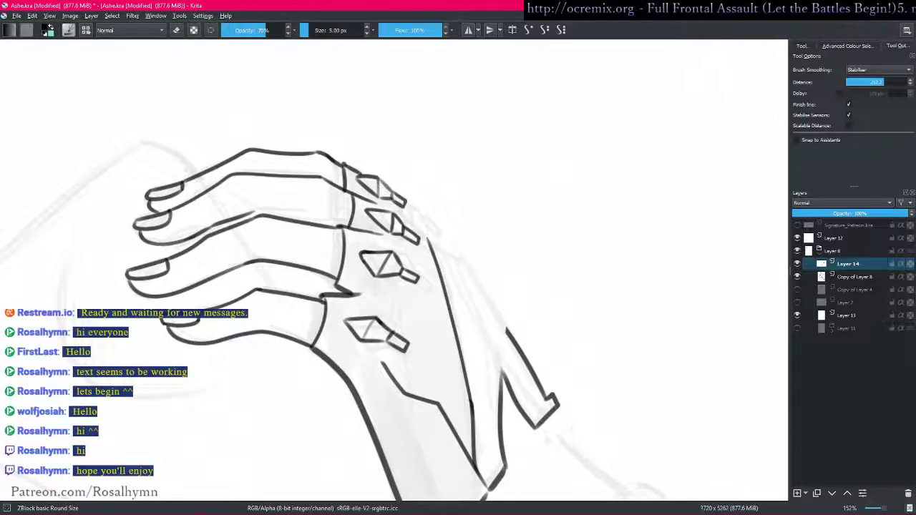
pyautogui.moveTo(426, 233); pyautogui.dragTo(468, 260)
# - Remove the leftover old outer edge of the flap and ink a new one at 6 px down to its tip
pyautogui.press('l')
pyautogui.moveTo(482, 302); pyautogui.dragTo(485, 308)
pyautogui.moveTo(535, 393); pyautogui.dragTo(489, 286)
pyautogui.press('Delete')
pyautogui.hotkey('ctrl', 'shift', 'a')
pyautogui.press('b')
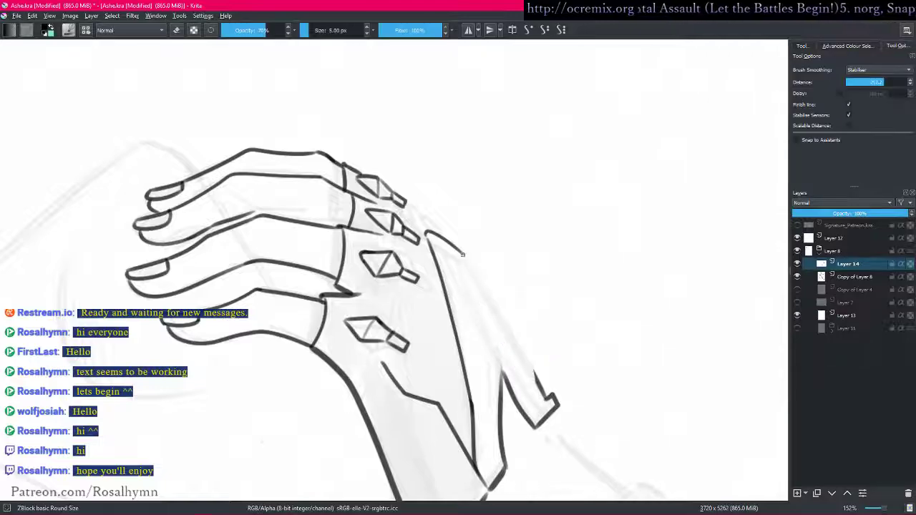
pyautogui.moveTo(462, 253); pyautogui.dragTo(533, 374)
pyautogui.hotkey('ctrl', 'z')
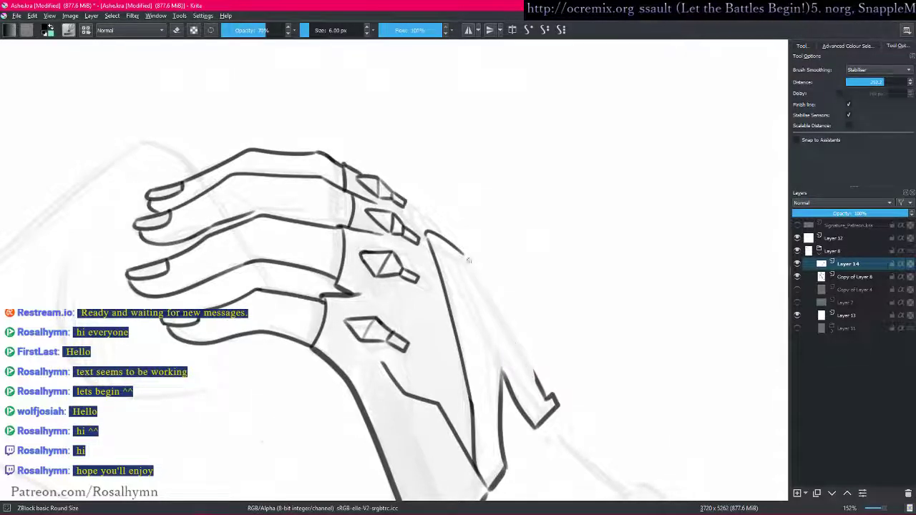
pyautogui.moveTo(461, 253); pyautogui.dragTo(546, 396)
# - Thicken the flap's outer edge at 7 px and ink the hand's outer contour from the top stud to the flap
pyautogui.press('e')
pyautogui.press('e')
pyautogui.press('e')
pyautogui.press('e')
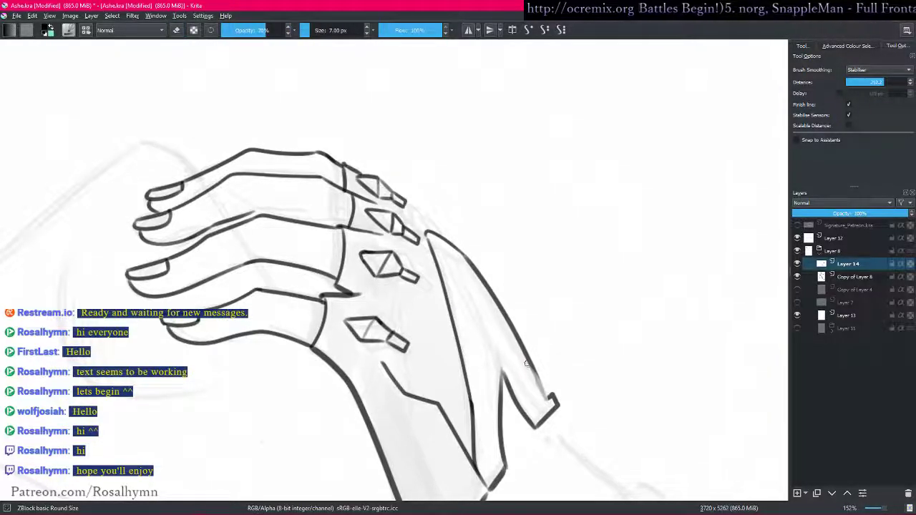
pyautogui.moveTo(532, 369); pyautogui.dragTo(546, 399)
pyautogui.moveTo(511, 305); pyautogui.dragTo(514, 321)
pyautogui.moveTo(431, 247)
pyautogui.mouseDown()
pyautogui.moveTo(433, 224)
pyautogui.moveTo(422, 223)
pyautogui.mouseUp()
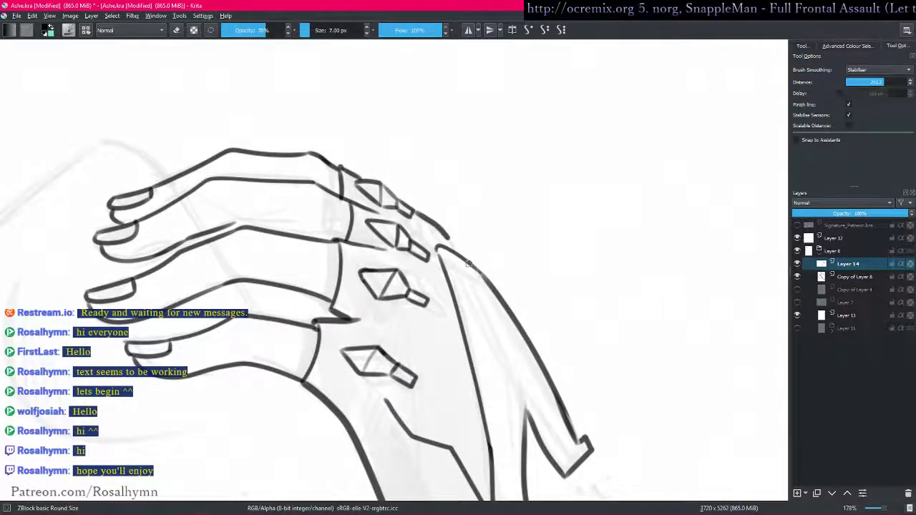
pyautogui.press('-')
pyautogui.press('-')
pyautogui.press('-')
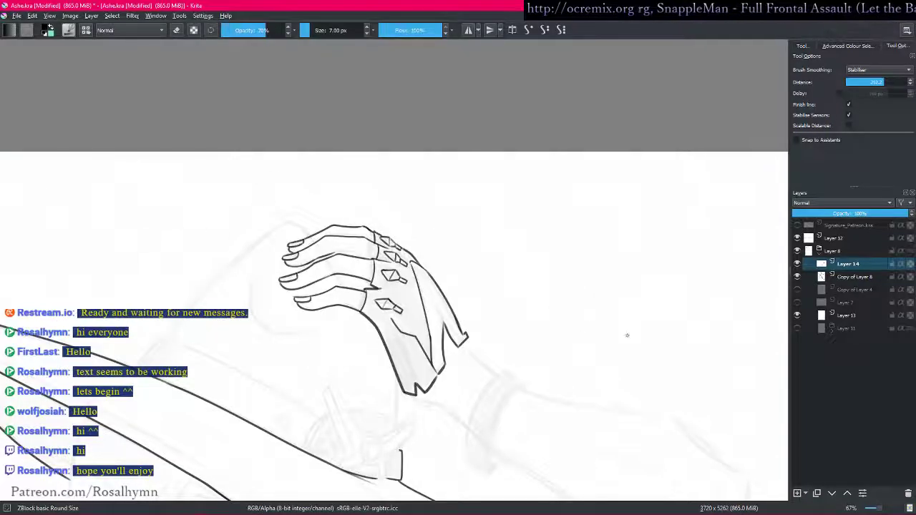
# - Ink a thin crease line at 6 px down the inside of the flap, redoing the first stroke
pyautogui.press('+')
pyautogui.press('+')
pyautogui.press('+')
pyautogui.press('+')
pyautogui.press('[')
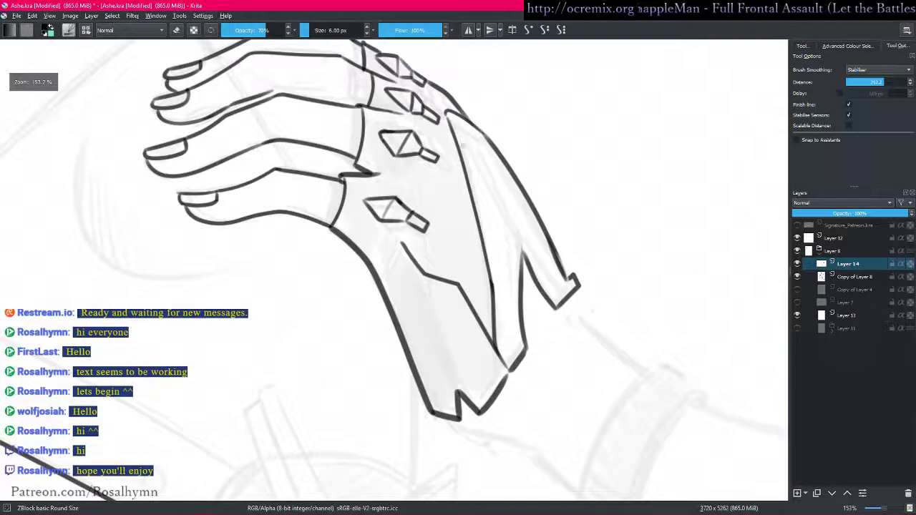
pyautogui.moveTo(454, 120)
pyautogui.mouseDown()
pyautogui.moveTo(482, 174)
pyautogui.moveTo(516, 342)
pyautogui.mouseUp()
pyautogui.hotkey('ctrl', 'z')
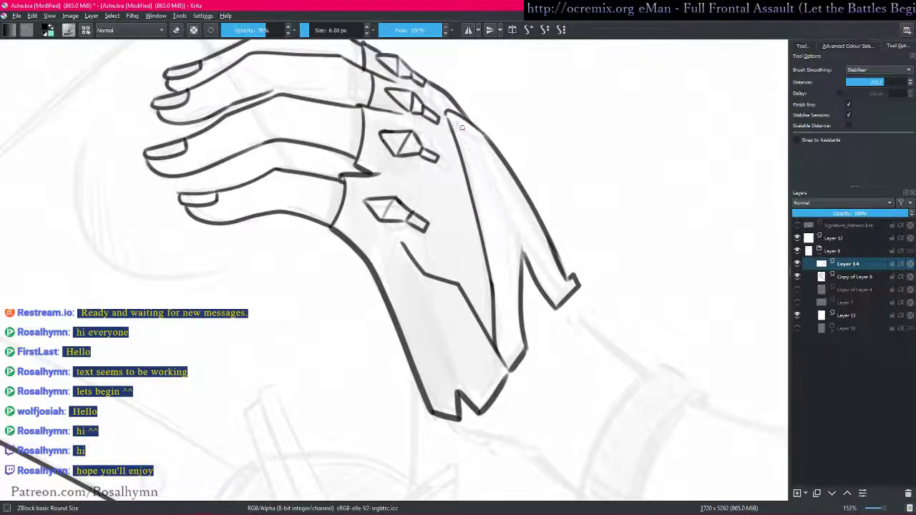
pyautogui.moveTo(476, 168)
pyautogui.mouseDown()
pyautogui.moveTo(493, 224)
pyautogui.moveTo(510, 340)
pyautogui.mouseUp()
# - Examine the gloved hand's line art from afar and up close around the flap and lower glove
pyautogui.press('-')
pyautogui.press('-')
pyautogui.press('-')
pyautogui.press('-')
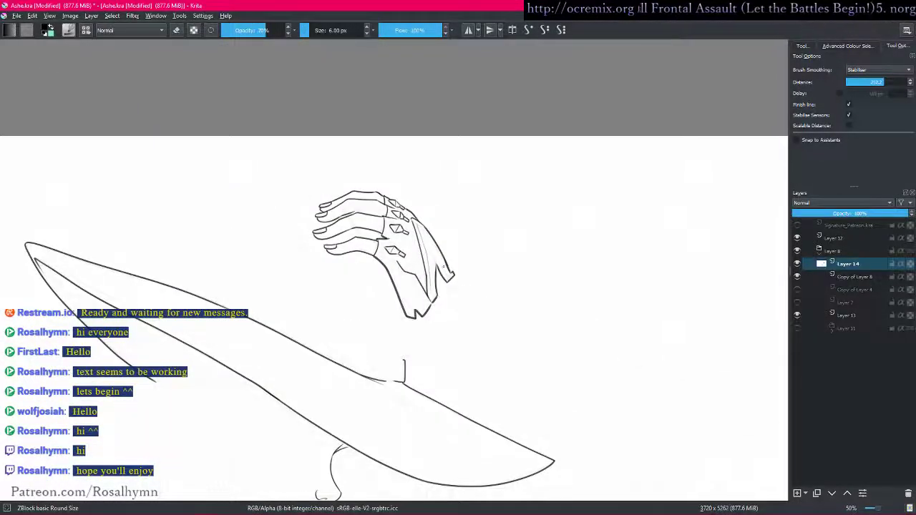
pyautogui.press('+')
pyautogui.press('+')
pyautogui.press('+')
pyautogui.press('+')
pyautogui.moveTo(458, 323); pyautogui.dragTo(462, 305)
pyautogui.scroll(3, 462, 305)
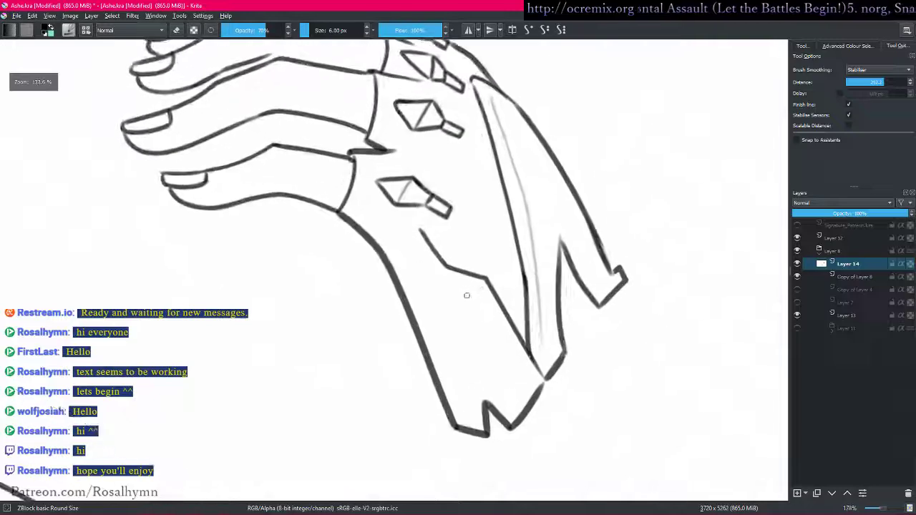
# - Ink the lower glove panel's top edge from the hand's outer contour to the jagged seam, and a long dividing line down to the bottom notch
pyautogui.scroll(1, 448, 307)
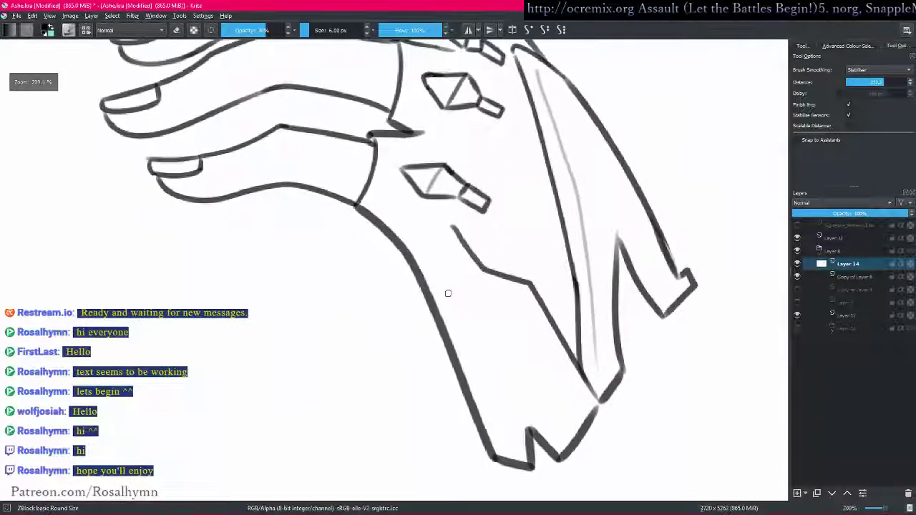
pyautogui.scroll(1, 429, 250)
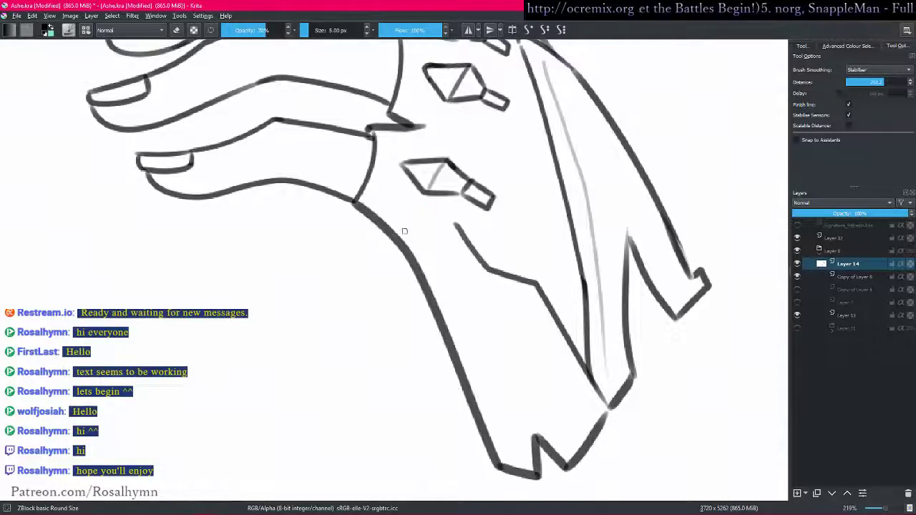
pyautogui.moveTo(374, 220); pyautogui.dragTo(457, 226)
pyautogui.moveTo(437, 256); pyautogui.dragTo(413, 203)
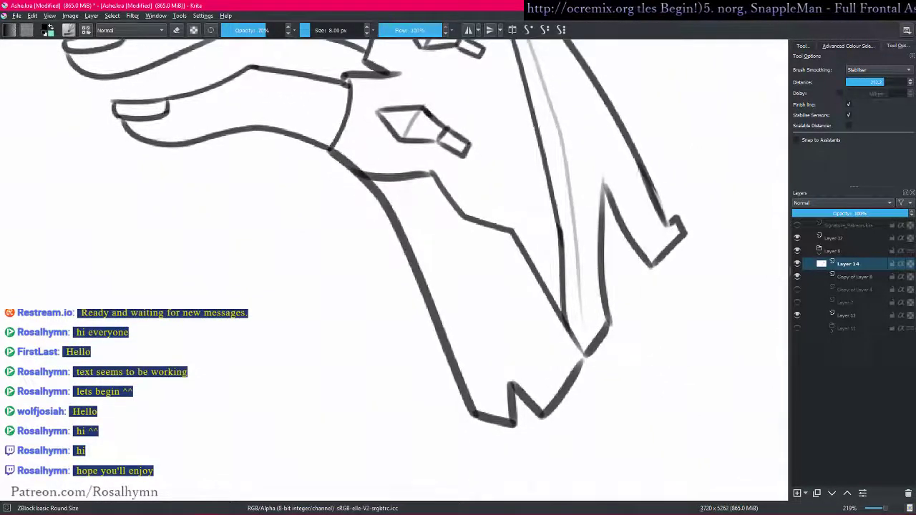
pyautogui.moveTo(542, 344); pyautogui.dragTo(517, 372)
pyautogui.moveTo(473, 286); pyautogui.dragTo(460, 264)
pyautogui.moveTo(409, 198); pyautogui.dragTo(491, 370)
# - Thin the brush to 4 px and ink fine inset lines inside the two lower glove panels
pyautogui.press('[')
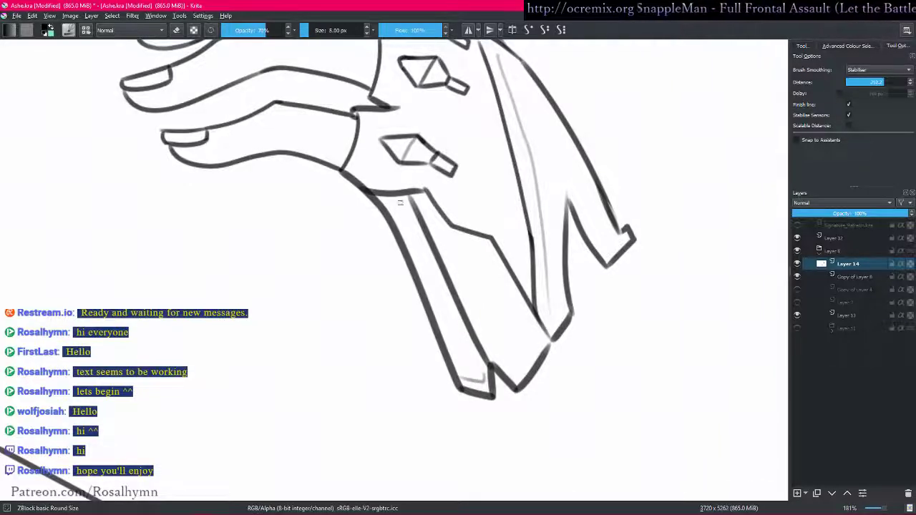
pyautogui.moveTo(404, 202); pyautogui.dragTo(459, 328)
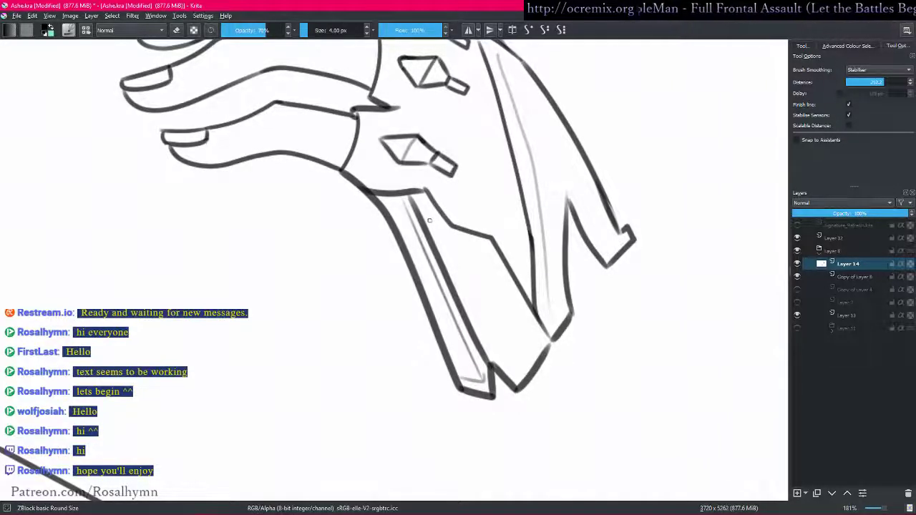
pyautogui.moveTo(422, 201); pyautogui.dragTo(473, 300)
pyautogui.moveTo(519, 370); pyautogui.dragTo(538, 336)
pyautogui.moveTo(533, 340); pyautogui.dragTo(526, 429)
pyautogui.moveTo(507, 305)
pyautogui.mouseDown()
pyautogui.moveTo(509, 315)
pyautogui.moveTo(513, 292)
pyautogui.mouseUp()
pyautogui.scroll(1, 513, 293)
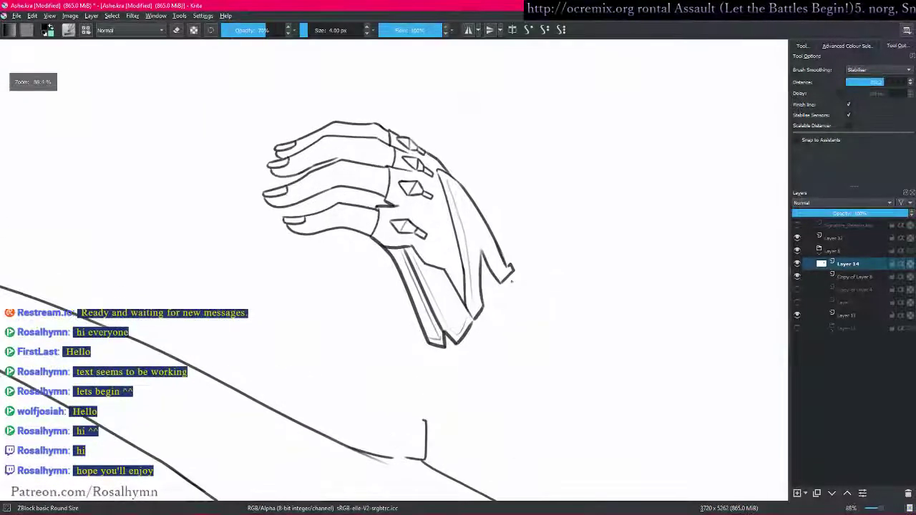
# - Compare the hand's line art with the sketch on Copy of Layer 8 by varying the sketch's opacity
pyautogui.press('pagedown')
pyautogui.hotkey('alt', 'i')
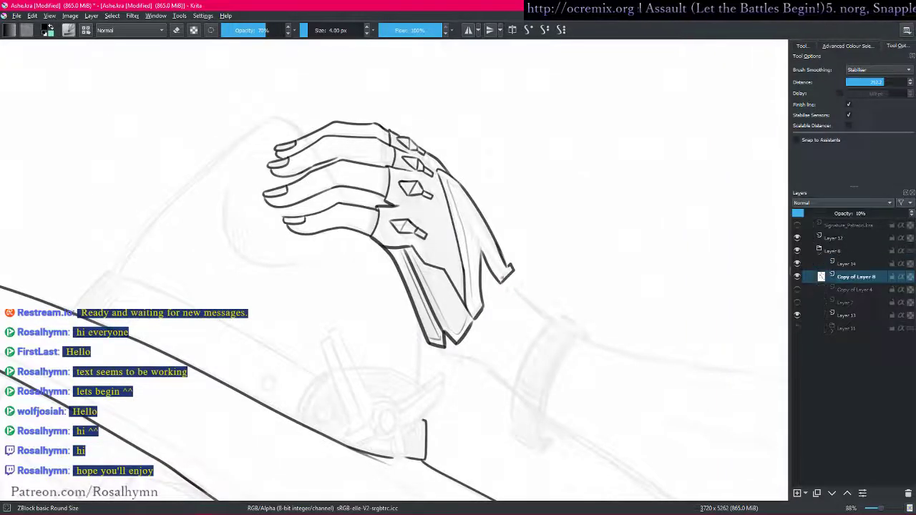
pyautogui.press('pageup')
pyautogui.press('pagedown')
pyautogui.press('pageup')
pyautogui.press('pagedown')
pyautogui.press('pageup')
pyautogui.press('pagedown')
pyautogui.press('pageup')
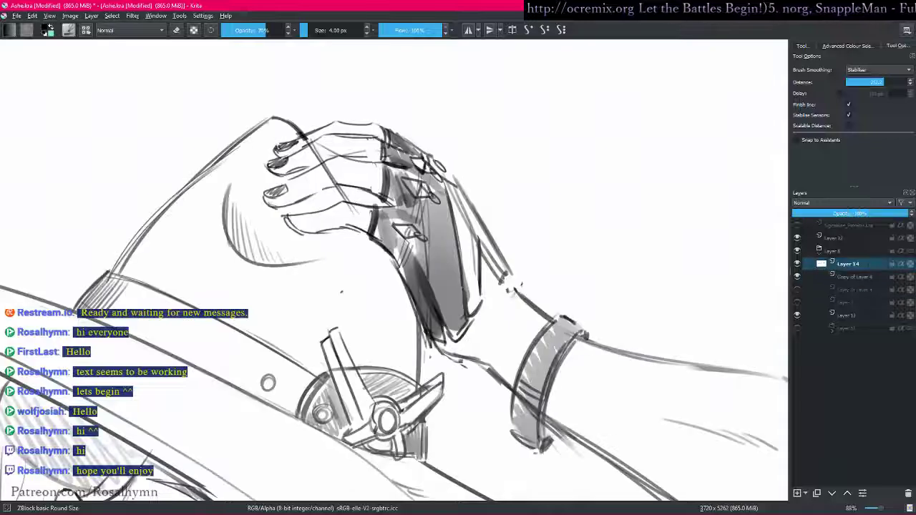
# - Outline-select the knuckle part of the third finger's lower contour on Layer 14 and delete it
pyautogui.moveTo(399, 266); pyautogui.dragTo(444, 317)
pyautogui.moveTo(628, 306)
pyautogui.mouseDown()
pyautogui.moveTo(499, 177)
pyautogui.moveTo(496, 213)
pyautogui.moveTo(514, 277)
pyautogui.mouseUp()
pyautogui.moveTo(514, 277); pyautogui.dragTo(572, 231)
pyautogui.press('l')
pyautogui.moveTo(382, 312); pyautogui.dragTo(450, 324)
pyautogui.press('Delete')
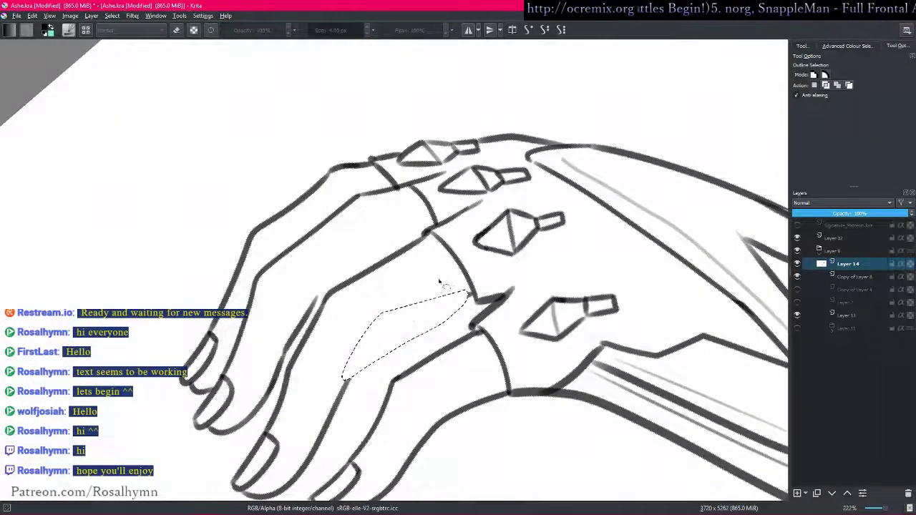
# - Deselect and re-ink the third finger's lower contour up to the glove's edge, redoing the stroke until it fits
pyautogui.hotkey('ctrl', 'shift', 'a')
pyautogui.press('b')
pyautogui.moveTo(332, 421); pyautogui.dragTo(363, 356)
pyautogui.hotkey('ctrl', 'z')
pyautogui.moveTo(341, 398)
pyautogui.mouseDown()
pyautogui.moveTo(362, 358)
pyautogui.moveTo(472, 293)
pyautogui.mouseUp()
pyautogui.press('e')
pyautogui.hotkey('ctrl', 'z')
pyautogui.moveTo(364, 358); pyautogui.dragTo(487, 280)
pyautogui.hotkey('ctrl', 'z')
pyautogui.press('[')
pyautogui.moveTo(363, 357)
pyautogui.mouseDown()
pyautogui.moveTo(480, 288)
pyautogui.moveTo(521, 420)
pyautogui.moveTo(384, 339)
pyautogui.moveTo(398, 291)
pyautogui.mouseUp()
pyautogui.press('-')
pyautogui.press('-')
pyautogui.press('-')
pyautogui.press('-')
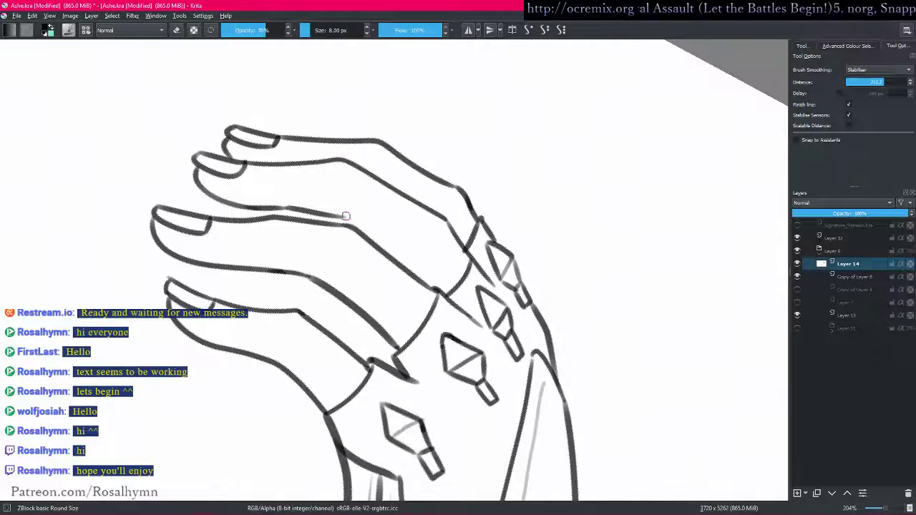
# - Extend the second finger's lower contour along the third finger's knuckle, redoing the stroke at 7 px
pyautogui.moveTo(353, 221); pyautogui.dragTo(392, 249)
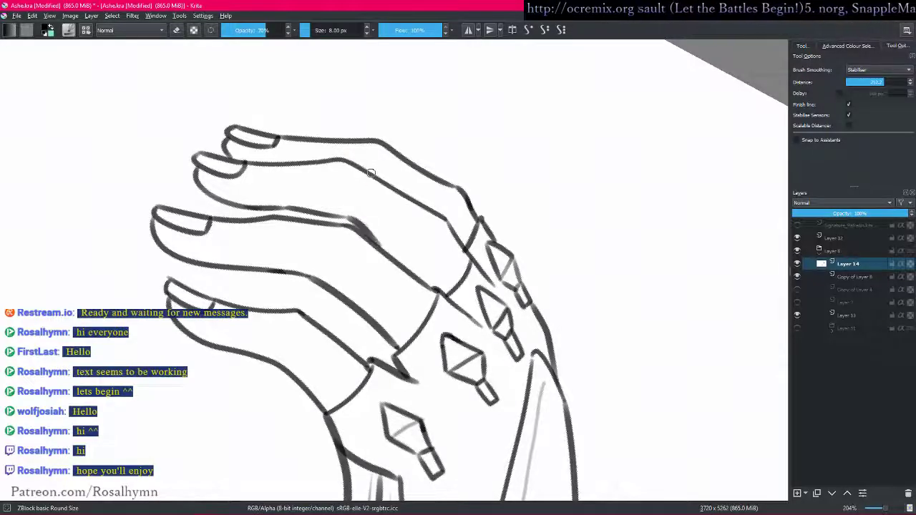
pyautogui.moveTo(533, 168)
pyautogui.mouseDown()
pyautogui.moveTo(396, 88)
pyautogui.moveTo(388, 93)
pyautogui.mouseUp()
pyautogui.hotkey('ctrl', 'z')
pyautogui.press('[')
pyautogui.moveTo(323, 287); pyautogui.dragTo(399, 259)
pyautogui.press('-')
pyautogui.press('-')
pyautogui.press('-')
pyautogui.press('-')
pyautogui.press('-')
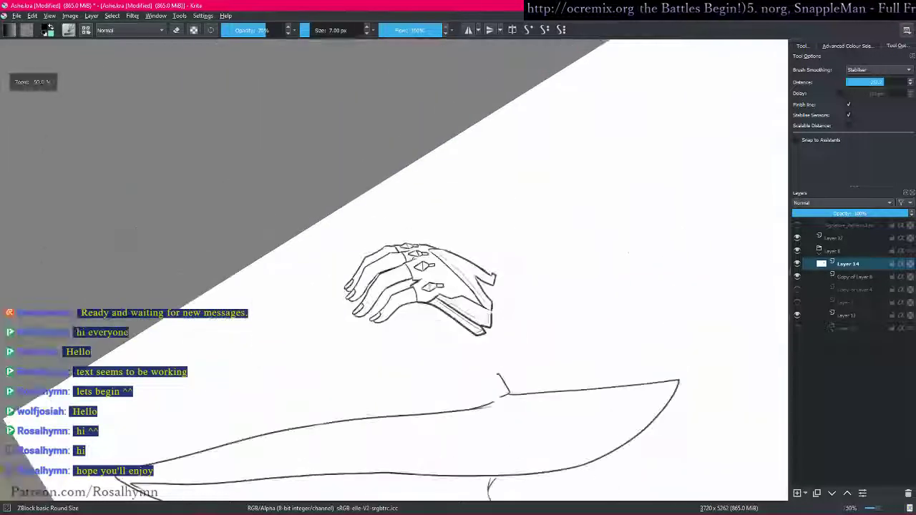
# - Ink both wrist contours at 7 px from the glove's lower tips to the sketched bracelet
pyautogui.press('5')
pyautogui.press('-')
pyautogui.press('-')
pyautogui.press('-')
pyautogui.moveTo(480, 322); pyautogui.dragTo(395, 270)
pyautogui.press('+')
pyautogui.press('+')
pyautogui.press('+')
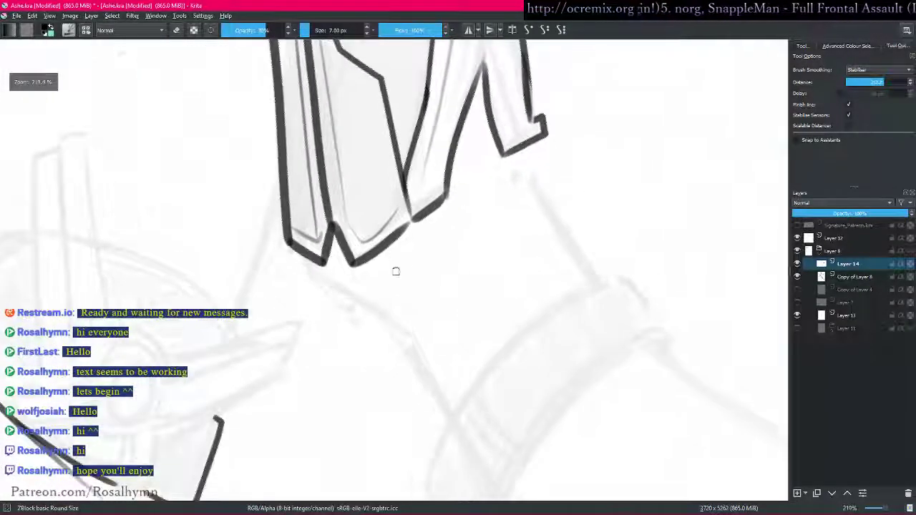
pyautogui.moveTo(313, 260)
pyautogui.mouseDown()
pyautogui.moveTo(400, 332)
pyautogui.moveTo(451, 421)
pyautogui.mouseUp()
pyautogui.moveTo(564, 243); pyautogui.dragTo(537, 264)
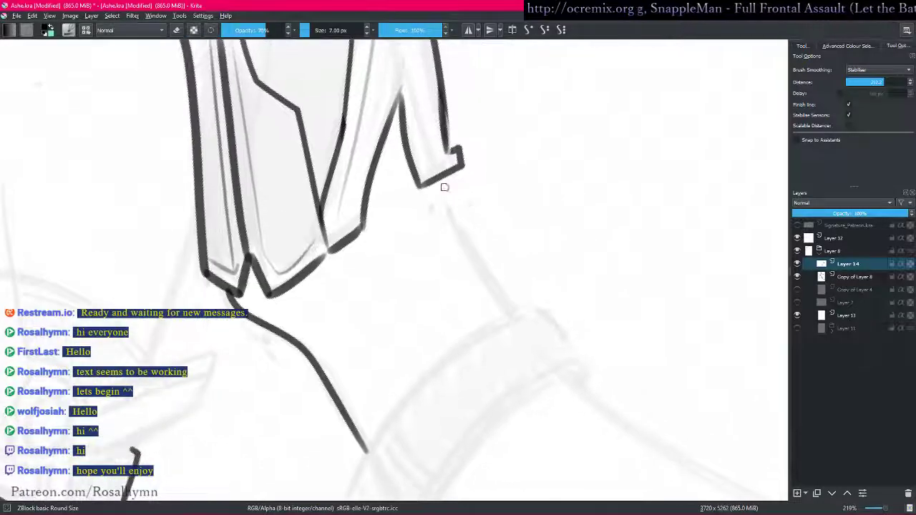
pyautogui.moveTo(444, 177)
pyautogui.mouseDown()
pyautogui.moveTo(490, 285)
pyautogui.moveTo(521, 321)
pyautogui.mouseUp()
# - Examine the gloved hand and wrist line art against the whole drawing from afar
pyautogui.press('-')
pyautogui.press('-')
pyautogui.press('-')
pyautogui.press('-')
pyautogui.press('-')
pyautogui.press('-')
pyautogui.press('-')
pyautogui.press('-')
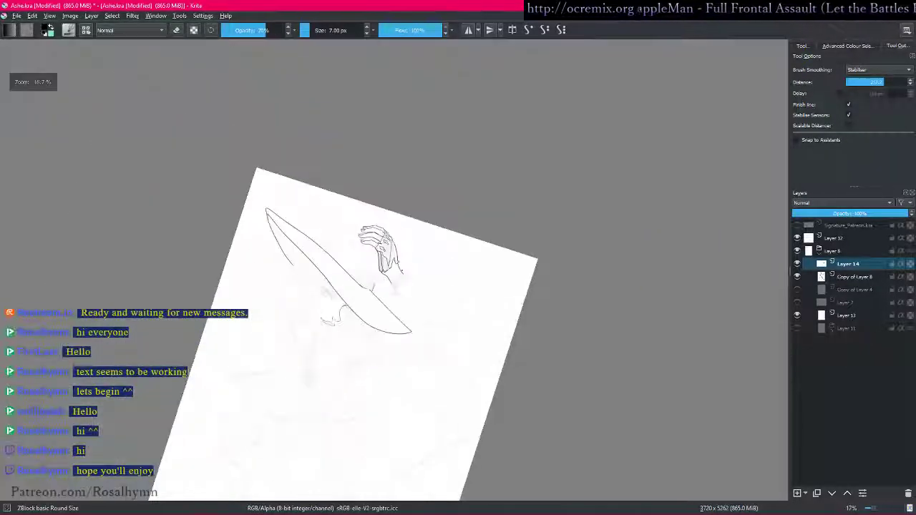
pyautogui.press('+')
pyautogui.press('+')
pyautogui.press('+')
pyautogui.press('5')
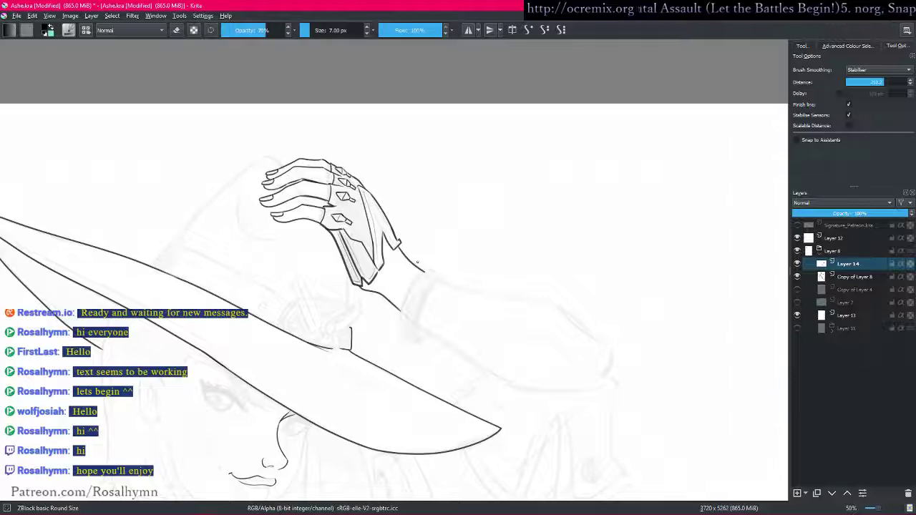
# - Ink the bracelet's hand-side edge and its upper end with the small inner hook at 7 px
pyautogui.scroll(4, 430, 272)
pyautogui.scroll(1, 429, 336)
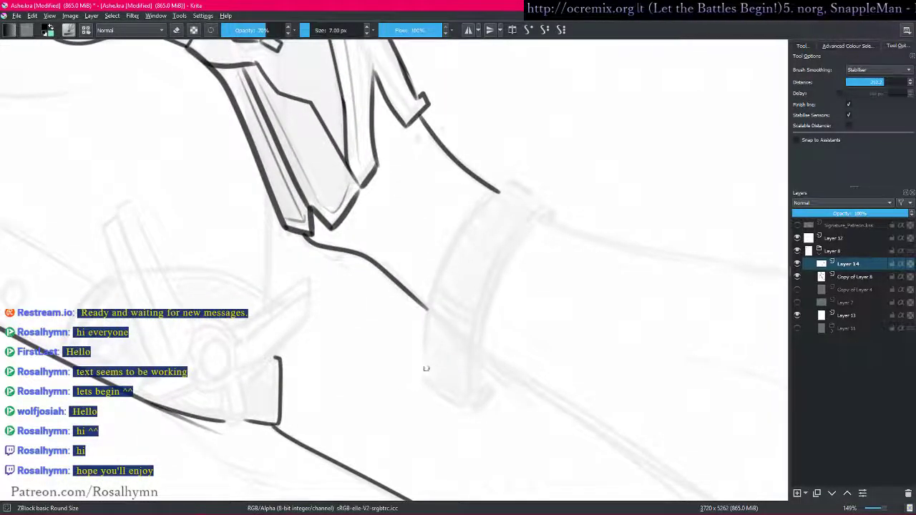
pyautogui.moveTo(427, 381)
pyautogui.mouseDown()
pyautogui.moveTo(425, 322)
pyautogui.moveTo(449, 254)
pyautogui.moveTo(490, 201)
pyautogui.moveTo(551, 207)
pyautogui.moveTo(557, 223)
pyautogui.mouseUp()
pyautogui.moveTo(574, 187); pyautogui.dragTo(549, 150)
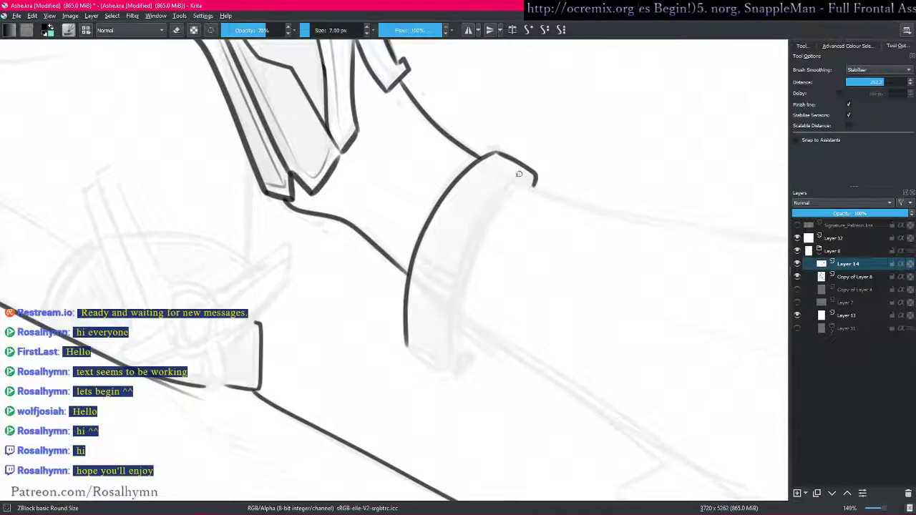
pyautogui.moveTo(530, 187)
pyautogui.mouseDown()
pyautogui.moveTo(521, 177)
pyautogui.moveTo(511, 184)
pyautogui.mouseUp()
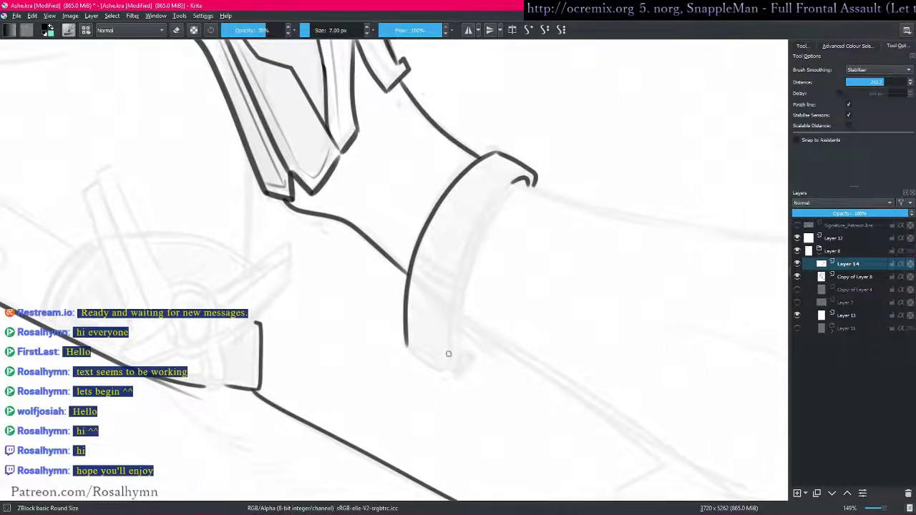
# - Ink a thin line along the bracelet's inner rim from its lower end to the upper hook, redoing the first stroke
pyautogui.moveTo(449, 363); pyautogui.dragTo(460, 264)
pyautogui.hotkey('ctrl', 'z')
pyautogui.moveTo(448, 365); pyautogui.dragTo(467, 247)
# - Ink the bracelet's arm-side rim as a thick 9 px line, replacing a thin 4 px attempt
pyautogui.press(']')
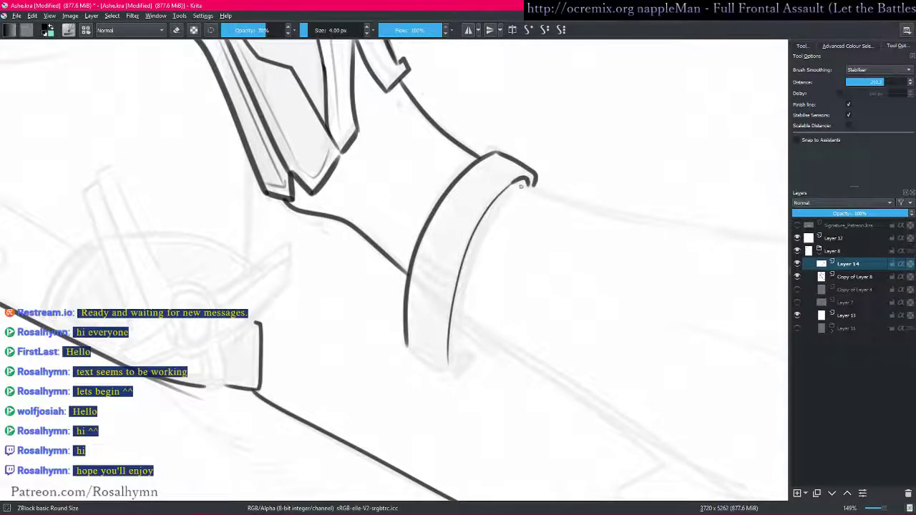
pyautogui.moveTo(528, 184)
pyautogui.mouseDown()
pyautogui.moveTo(462, 294)
pyautogui.moveTo(459, 361)
pyautogui.mouseUp()
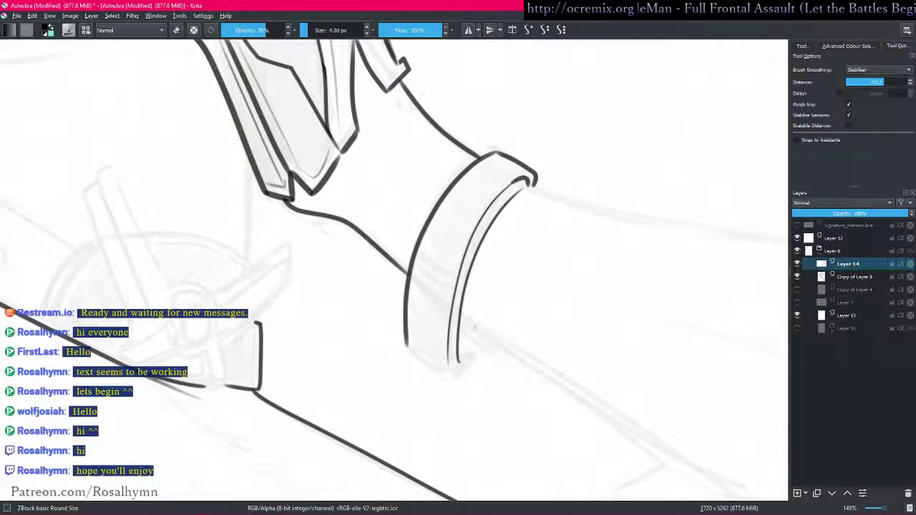
pyautogui.hotkey('ctrl', 'z')
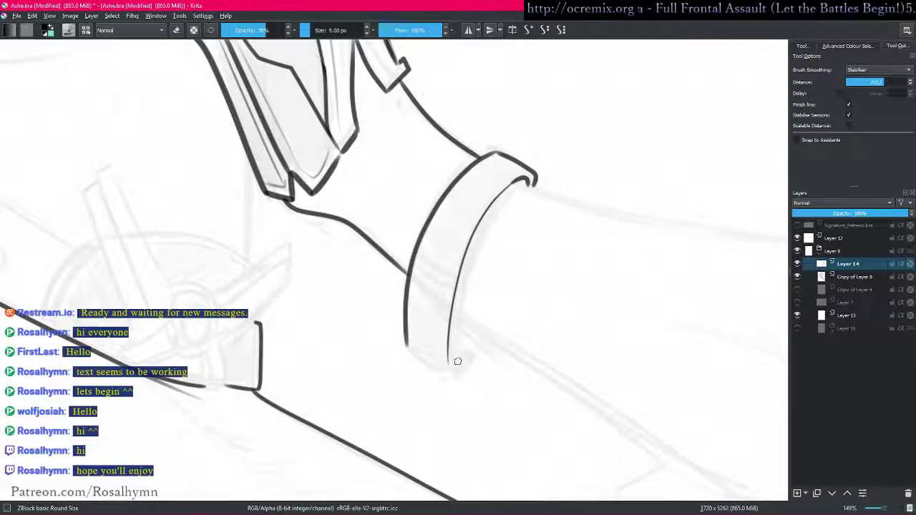
pyautogui.moveTo(457, 352); pyautogui.dragTo(475, 253)
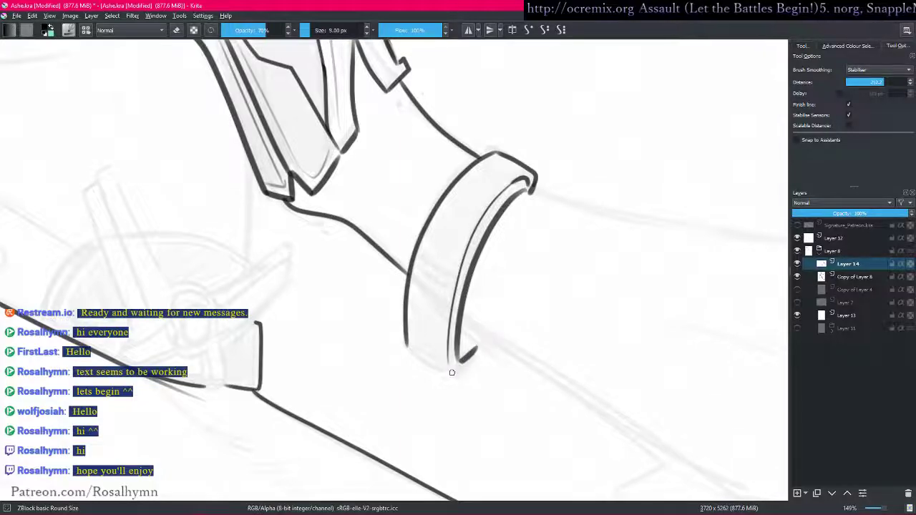
# - Close the bracelet's lower end with a curved bottom edge and a short side line at 6 px
pyautogui.moveTo(450, 374); pyautogui.dragTo(499, 332)
pyautogui.moveTo(641, 322); pyautogui.dragTo(508, 493)
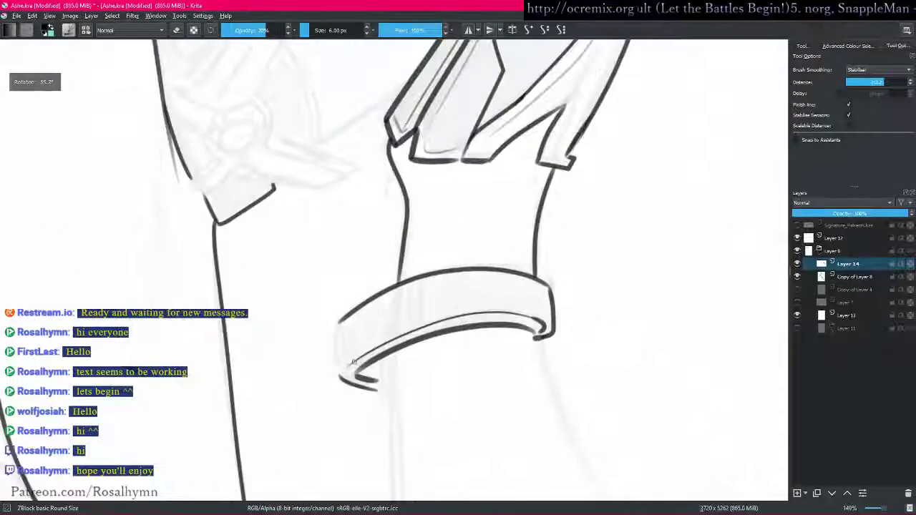
pyautogui.moveTo(339, 325); pyautogui.dragTo(336, 356)
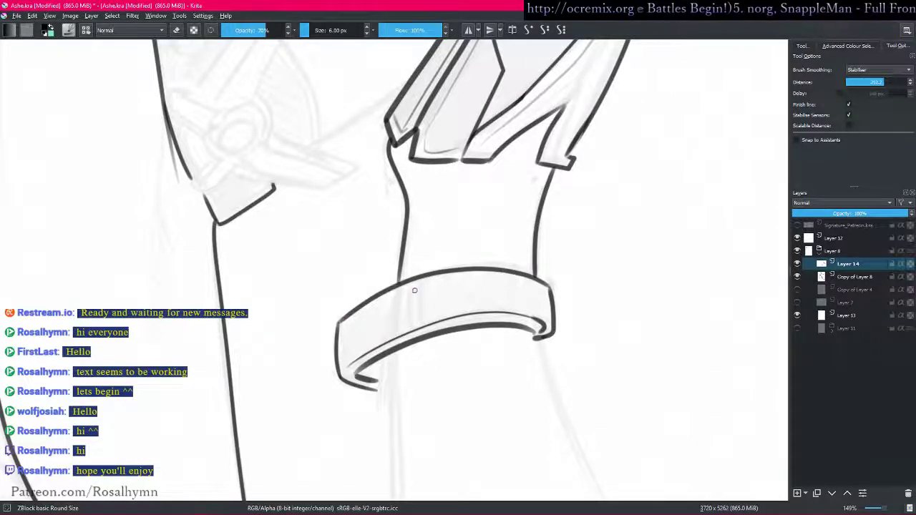
# - Ink a 7 px seam across the bracelet near its lower end, undoing the seam placed farther up
pyautogui.press('5')
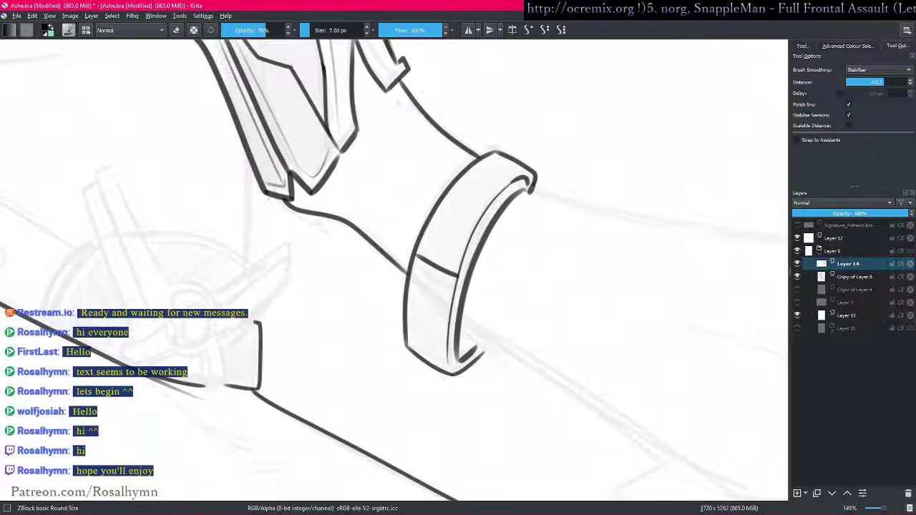
pyautogui.hotkey('ctrl', 'z')
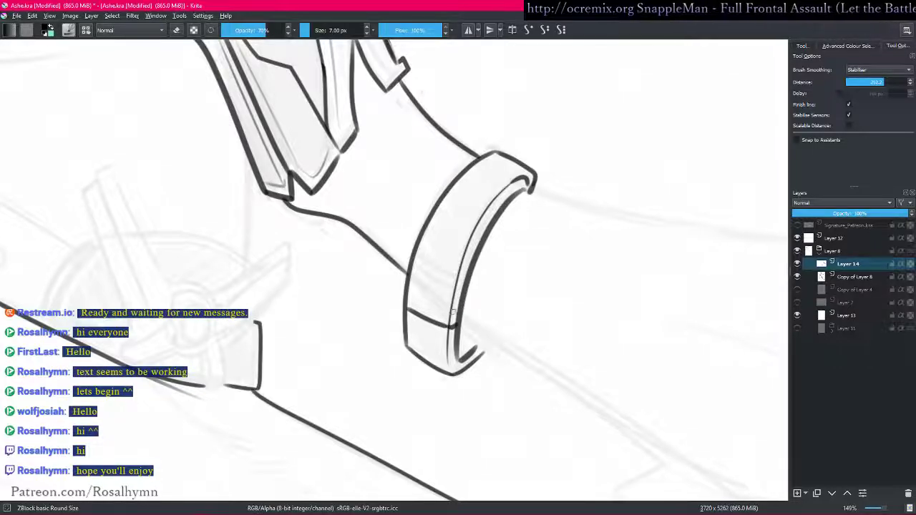
pyautogui.press('-')
pyautogui.press('-')
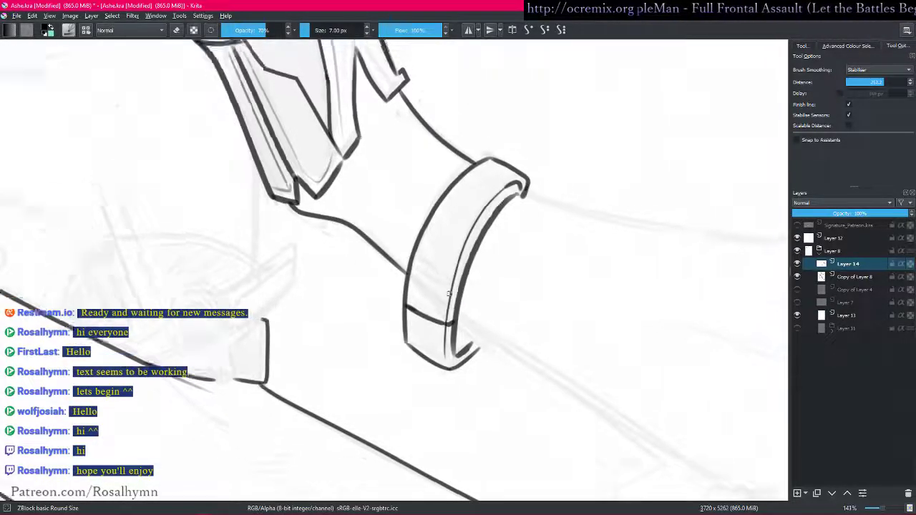
# - Ink the forearm's lower contour at 8 px from the bracelet toward the elbow, redoing the unsuccessful strokes
pyautogui.moveTo(567, 336); pyautogui.dragTo(456, 352)
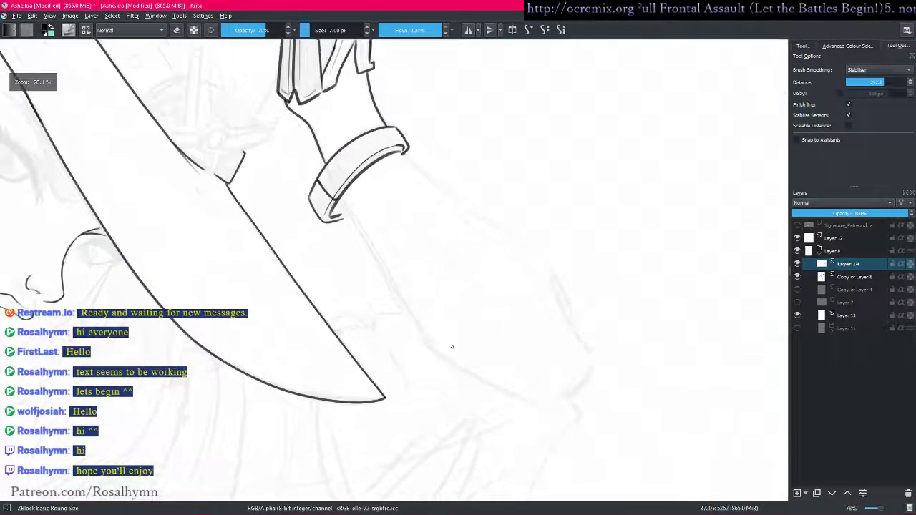
pyautogui.moveTo(345, 211); pyautogui.dragTo(328, 172)
pyautogui.press(']')
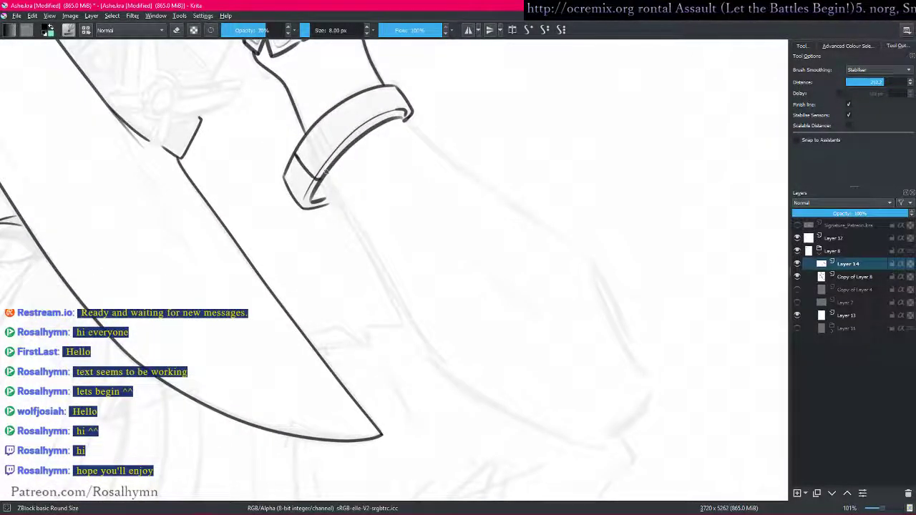
pyautogui.moveTo(342, 207)
pyautogui.mouseDown()
pyautogui.moveTo(419, 333)
pyautogui.moveTo(515, 419)
pyautogui.moveTo(623, 394)
pyautogui.mouseUp()
pyautogui.press('-')
pyautogui.moveTo(548, 355); pyautogui.dragTo(565, 307)
pyautogui.moveTo(630, 312); pyautogui.dragTo(382, 317)
pyautogui.moveTo(573, 270); pyautogui.dragTo(546, 365)
pyautogui.hotkey('ctrl', 'z')
pyautogui.moveTo(248, 308)
pyautogui.mouseDown()
pyautogui.moveTo(312, 249)
pyautogui.moveTo(413, 208)
pyautogui.moveTo(535, 181)
pyautogui.moveTo(450, 234)
pyautogui.moveTo(491, 183)
pyautogui.mouseUp()
pyautogui.hotkey('ctrl', 'z')
pyautogui.moveTo(385, 241); pyautogui.dragTo(549, 168)
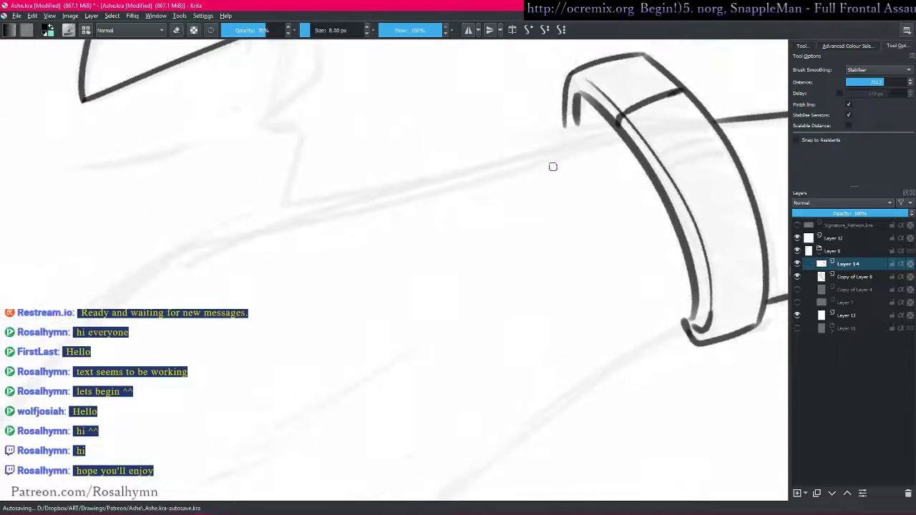
pyautogui.moveTo(619, 137)
pyautogui.mouseDown()
pyautogui.moveTo(264, 216)
pyautogui.moveTo(106, 309)
pyautogui.mouseUp()
# - Ink the forearm's upper contour at 8 px from the bracelet's upper end to the elbow
pyautogui.moveTo(94, 384); pyautogui.dragTo(317, 228)
pyautogui.moveTo(382, 105); pyautogui.dragTo(234, 258)
pyautogui.moveTo(449, 208); pyautogui.dragTo(494, 133)
pyautogui.press('5')
pyautogui.moveTo(545, 227); pyautogui.dragTo(583, 222)
pyautogui.moveTo(432, 249); pyautogui.dragTo(583, 290)
pyautogui.moveTo(638, 274); pyautogui.dragTo(613, 166)
pyautogui.moveTo(308, 307); pyautogui.dragTo(306, 285)
pyautogui.press('l')
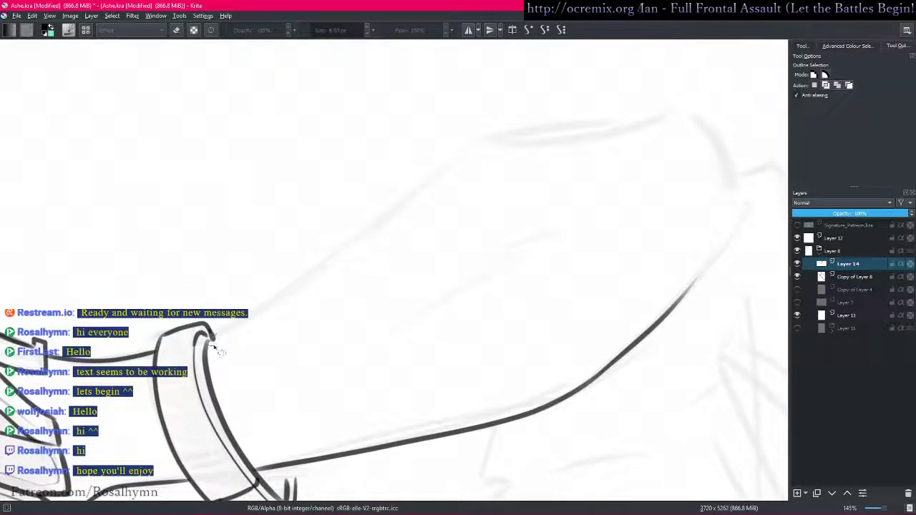
pyautogui.press('b')
pyautogui.moveTo(209, 337)
pyautogui.mouseDown()
pyautogui.moveTo(488, 145)
pyautogui.moveTo(584, 135)
pyautogui.moveTo(669, 112)
pyautogui.mouseUp()
pyautogui.moveTo(662, 162); pyautogui.dragTo(468, 179)
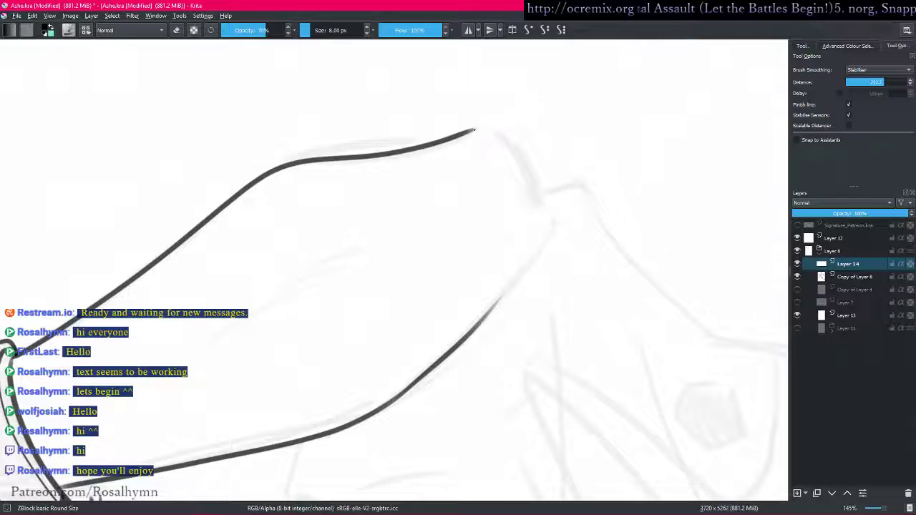
# - Ink the rounded elbow at 8 px, continuing from the end of the forearm's upper contour
pyautogui.moveTo(487, 128); pyautogui.dragTo(547, 206)
pyautogui.press('5')
pyautogui.press('-')
pyautogui.press('-')
pyautogui.press('-')
pyautogui.press('-')
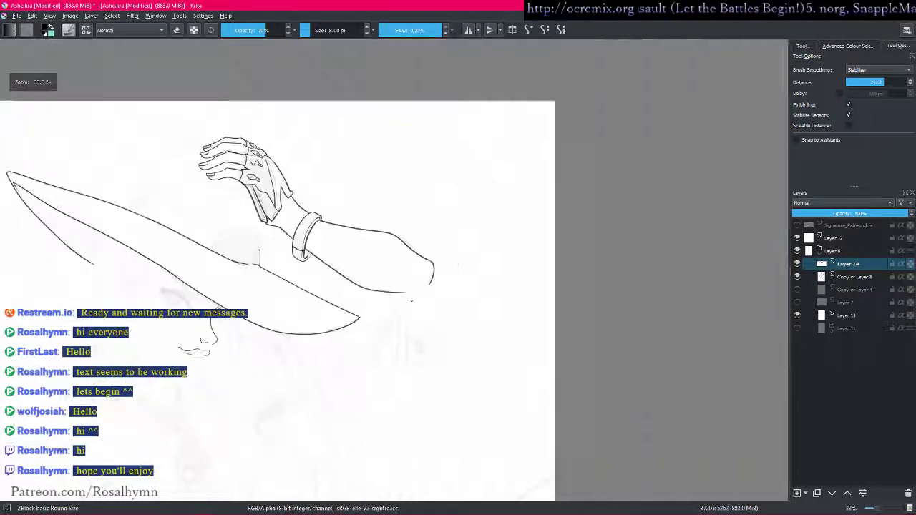
# - Reduce the brush to 5 px and ink a thin muscle crease in the middle of the forearm
pyautogui.moveTo(429, 354); pyautogui.dragTo(484, 278)
pyautogui.moveTo(484, 278)
pyautogui.mouseDown()
pyautogui.moveTo(531, 230)
pyautogui.moveTo(396, 441)
pyautogui.mouseUp()
pyautogui.moveTo(396, 440); pyautogui.dragTo(374, 360)
pyautogui.press('[')
pyautogui.press('[')
pyautogui.press('[')
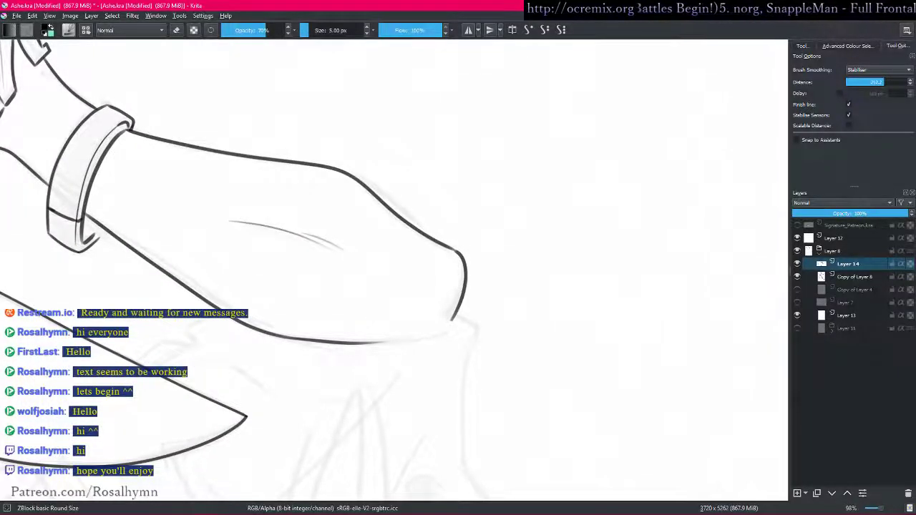
# - Examine the inked forearm as a whole and compare the sleeve area with the isolated sketch on Copy of Layer 8
pyautogui.press('-')
pyautogui.press('-')
pyautogui.press('-')
pyautogui.press('-')
pyautogui.moveTo(409, 361); pyautogui.dragTo(447, 303)
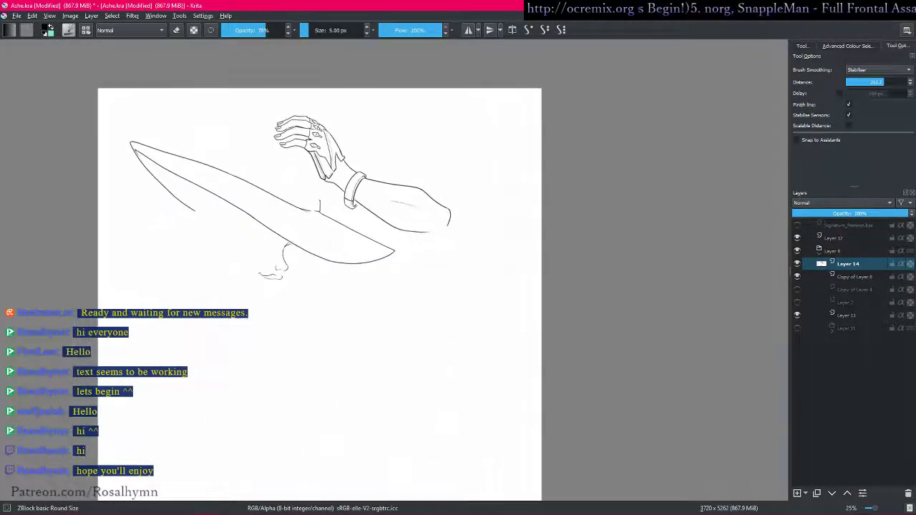
pyautogui.moveTo(460, 341); pyautogui.dragTo(518, 262)
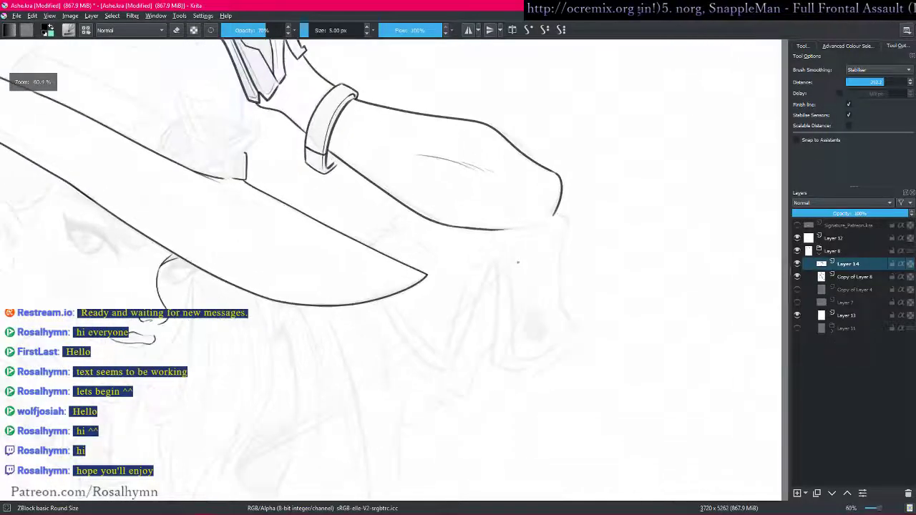
pyautogui.moveTo(449, 231); pyautogui.dragTo(412, 324)
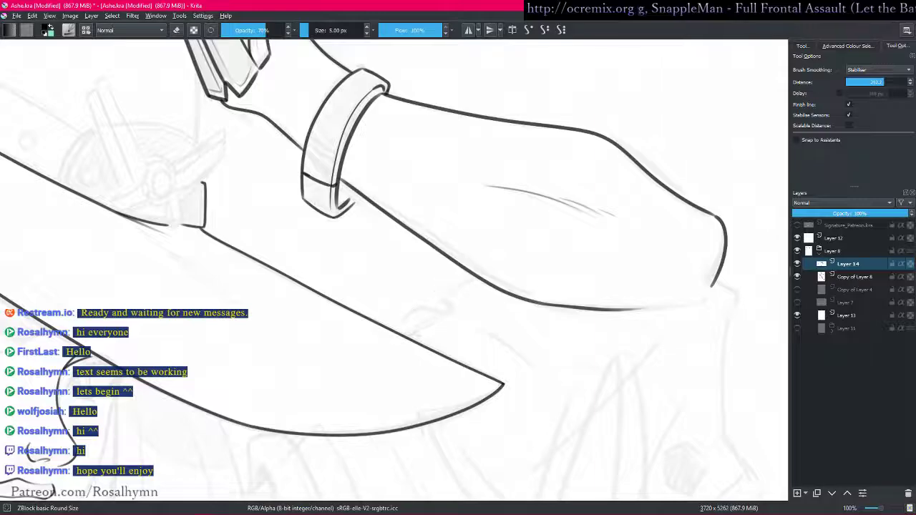
pyautogui.press('i')
pyautogui.press('pagedown')
pyautogui.moveTo(501, 343)
pyautogui.mouseDown()
pyautogui.moveTo(521, 394)
pyautogui.moveTo(577, 370)
pyautogui.mouseUp()
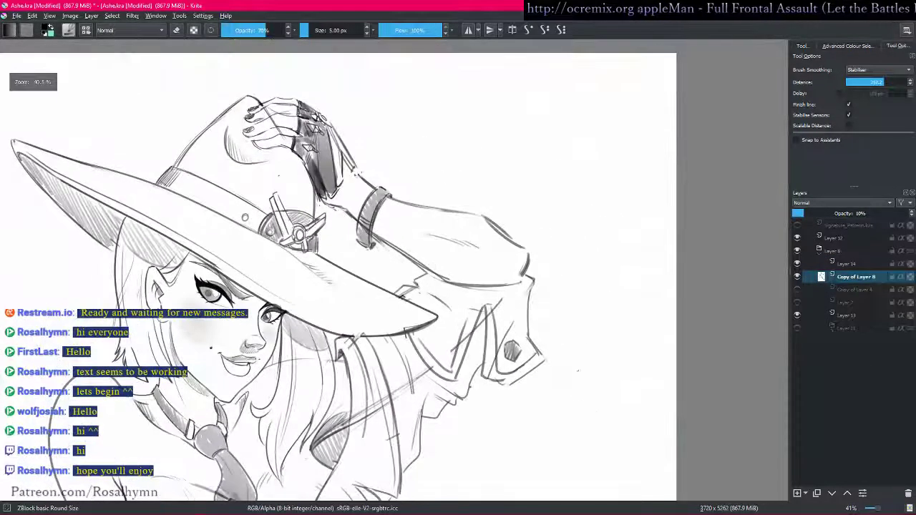
pyautogui.press('pageup')
pyautogui.moveTo(520, 376); pyautogui.dragTo(395, 337)
pyautogui.press('i')
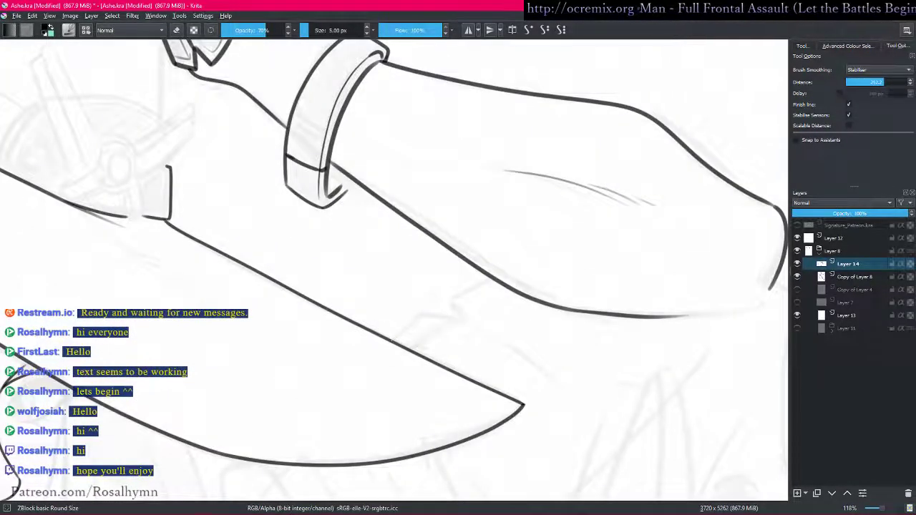
# - Ink the jagged sleeve edge at 8 px between the hat brim and the forearm's lower contour on Layer 14
pyautogui.hotkey('ctrl', 'z')
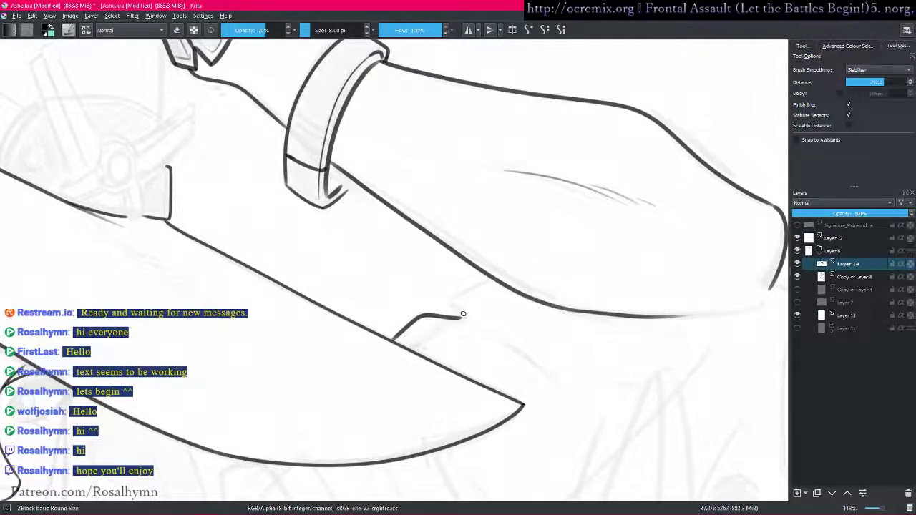
pyautogui.moveTo(453, 306); pyautogui.dragTo(488, 282)
pyautogui.moveTo(612, 321)
pyautogui.mouseDown()
pyautogui.moveTo(507, 244)
pyautogui.moveTo(524, 207)
pyautogui.mouseUp()
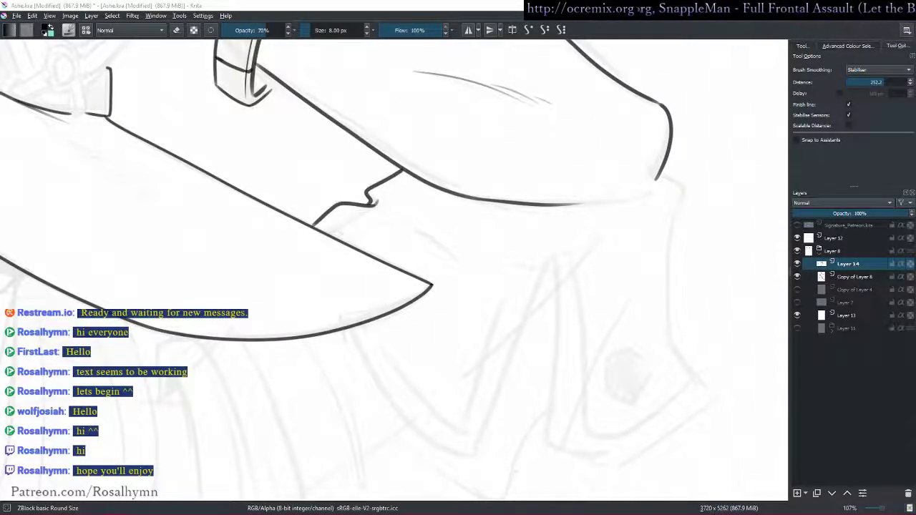
# - Close the bracelet's lower edge with a short curved 8 px stroke ending at the forearm contour
pyautogui.moveTo(391, 242); pyautogui.dragTo(512, 393)
pyautogui.moveTo(512, 393); pyautogui.dragTo(451, 247)
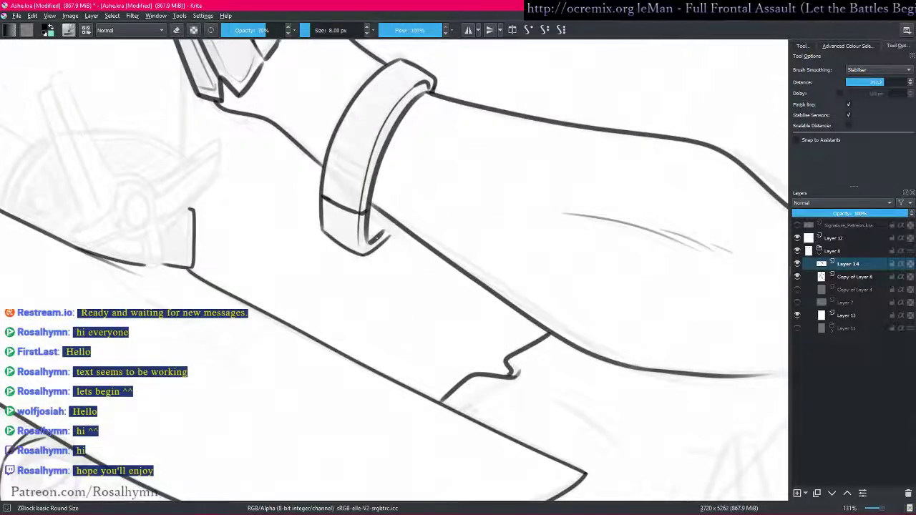
pyautogui.moveTo(380, 244); pyautogui.dragTo(398, 227)
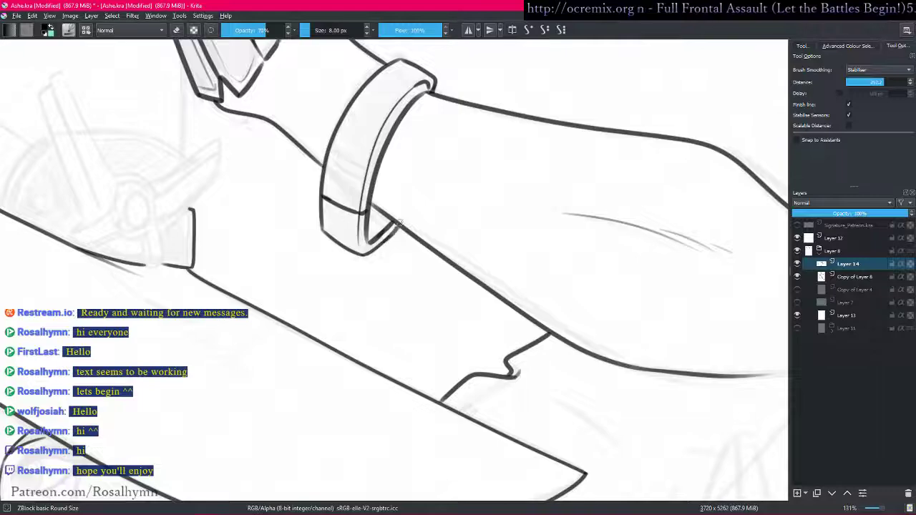
# - Ink the curved fold behind the hat brim's tip and the V-shaped inner seam of the sleeve's pointed flap
pyautogui.moveTo(618, 309); pyautogui.dragTo(467, 174)
pyautogui.moveTo(377, 251); pyautogui.dragTo(499, 347)
pyautogui.moveTo(564, 356)
pyautogui.mouseDown()
pyautogui.moveTo(458, 219)
pyautogui.moveTo(462, 209)
pyautogui.mouseUp()
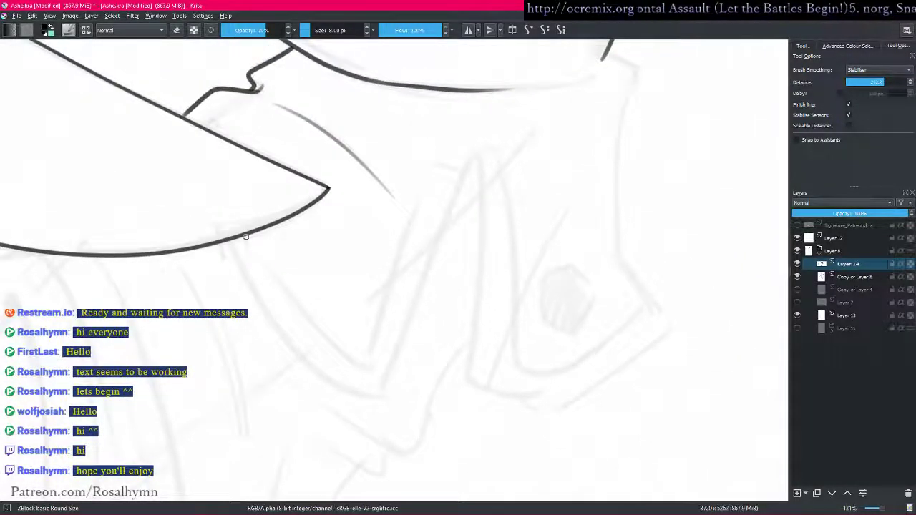
pyautogui.moveTo(258, 261)
pyautogui.mouseDown()
pyautogui.moveTo(309, 327)
pyautogui.moveTo(365, 365)
pyautogui.moveTo(440, 151)
pyautogui.mouseUp()
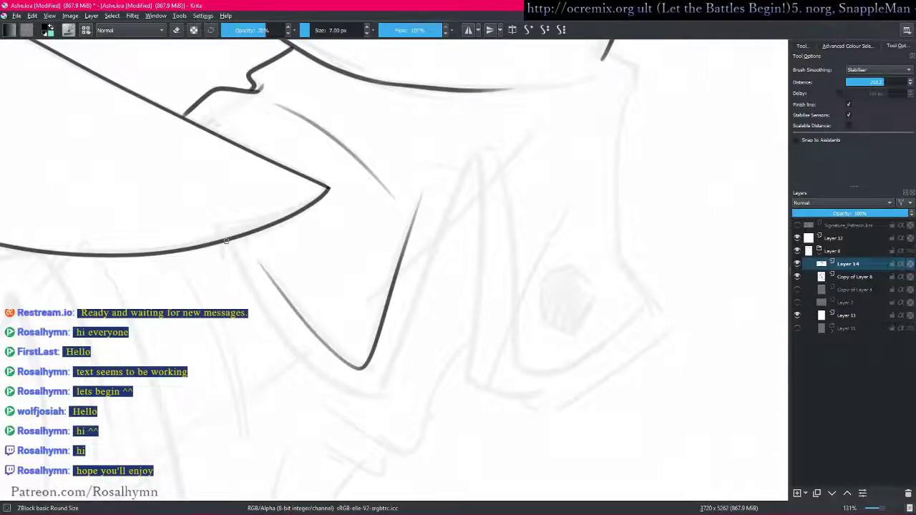
# - Ink the outer edge of the sleeve's pointed flap and continue through the notch into the wider flap's hem
pyautogui.moveTo(228, 244)
pyautogui.mouseDown()
pyautogui.moveTo(315, 354)
pyautogui.moveTo(383, 398)
pyautogui.mouseUp()
pyautogui.moveTo(464, 182); pyautogui.dragTo(383, 401)
pyautogui.moveTo(477, 163); pyautogui.dragTo(469, 384)
pyautogui.moveTo(591, 390); pyautogui.dragTo(545, 378)
pyautogui.moveTo(510, 425)
pyautogui.mouseDown()
pyautogui.moveTo(377, 326)
pyautogui.moveTo(454, 379)
pyautogui.moveTo(599, 317)
pyautogui.moveTo(651, 278)
pyautogui.mouseUp()
pyautogui.moveTo(579, 178)
pyautogui.mouseDown()
pyautogui.moveTo(444, 265)
pyautogui.moveTo(515, 363)
pyautogui.moveTo(486, 410)
pyautogui.mouseUp()
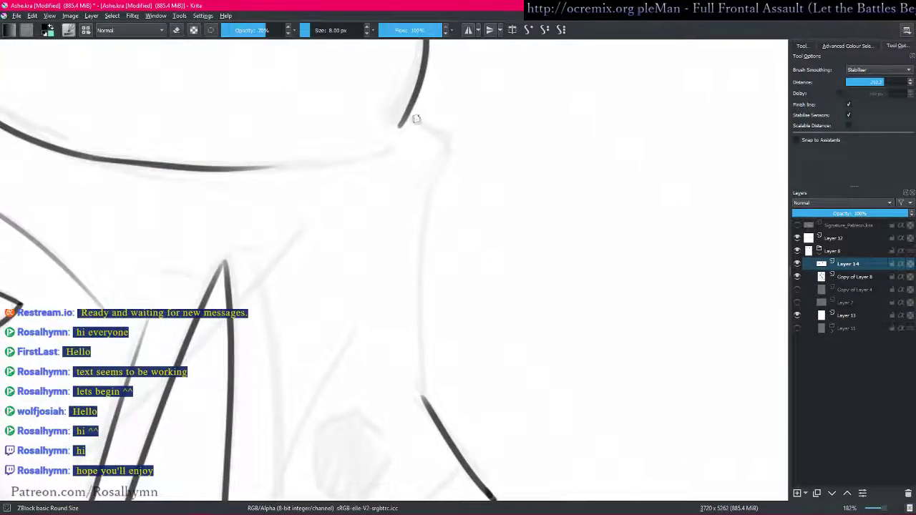
# - Ink the sleeve's outer edge at 8 px from elbow to hem and complete the forearm's lower contour along the sleeve opening
pyautogui.moveTo(408, 116)
pyautogui.mouseDown()
pyautogui.moveTo(450, 143)
pyautogui.moveTo(425, 214)
pyautogui.moveTo(417, 386)
pyautogui.moveTo(431, 366)
pyautogui.mouseUp()
pyautogui.moveTo(416, 332); pyautogui.dragTo(420, 366)
pyautogui.moveTo(408, 302); pyautogui.dragTo(469, 326)
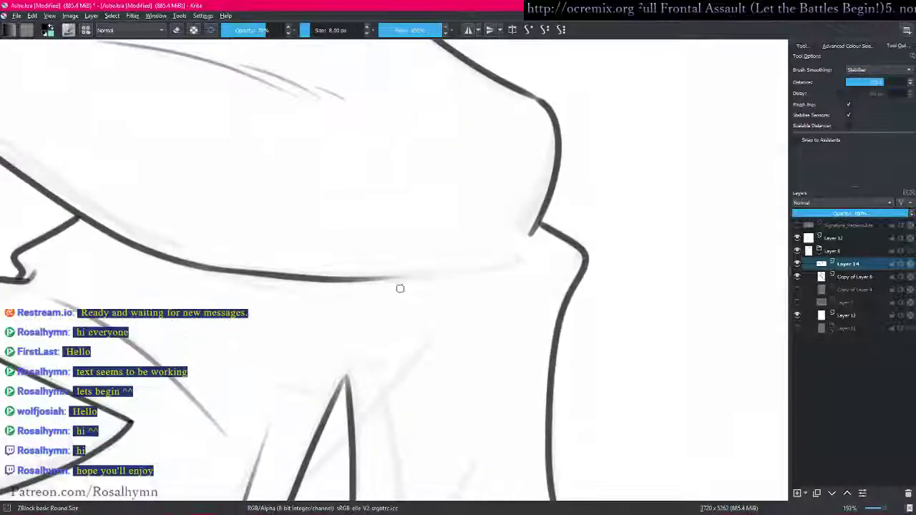
pyautogui.moveTo(362, 281)
pyautogui.mouseDown()
pyautogui.moveTo(530, 259)
pyautogui.moveTo(552, 190)
pyautogui.moveTo(587, 250)
pyautogui.moveTo(566, 286)
pyautogui.mouseUp()
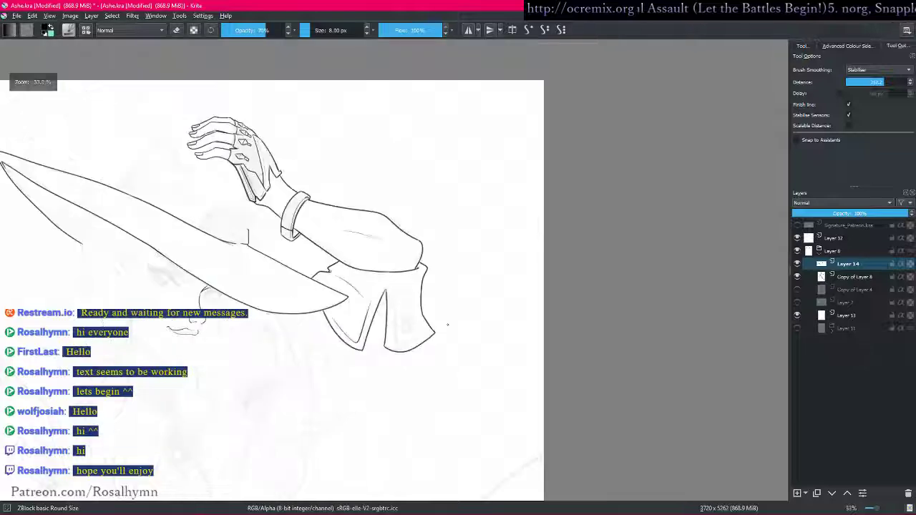
# - Ink the bent side contour of the garment at 8 px, running down from beneath the sleeve's pointed flap
pyautogui.moveTo(476, 344); pyautogui.dragTo(466, 291)
pyautogui.moveTo(430, 352); pyautogui.dragTo(537, 138)
pyautogui.moveTo(487, 261); pyautogui.dragTo(485, 229)
pyautogui.moveTo(412, 305)
pyautogui.mouseDown()
pyautogui.moveTo(493, 163)
pyautogui.moveTo(475, 212)
pyautogui.moveTo(454, 231)
pyautogui.moveTo(437, 219)
pyautogui.moveTo(391, 303)
pyautogui.moveTo(425, 262)
pyautogui.moveTo(448, 176)
pyautogui.moveTo(453, 101)
pyautogui.mouseUp()
pyautogui.moveTo(462, 148); pyautogui.dragTo(455, 193)
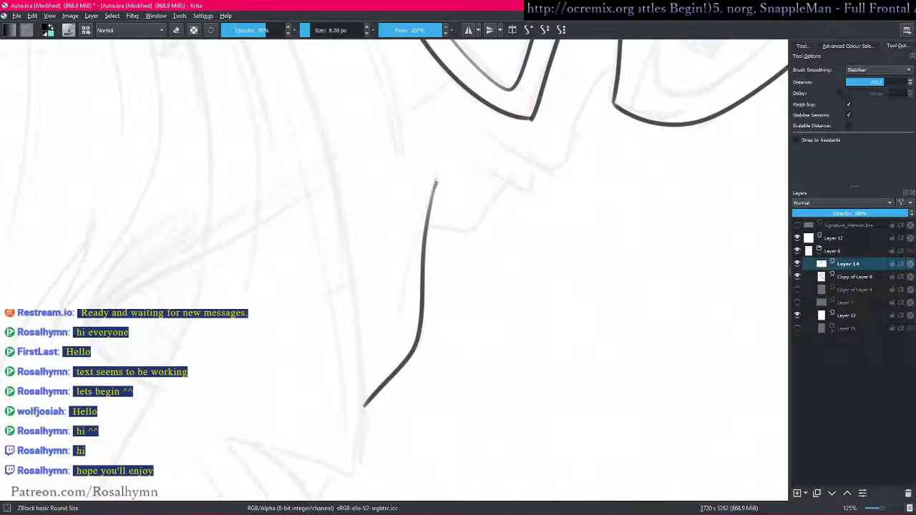
pyautogui.moveTo(456, 193); pyautogui.dragTo(494, 297)
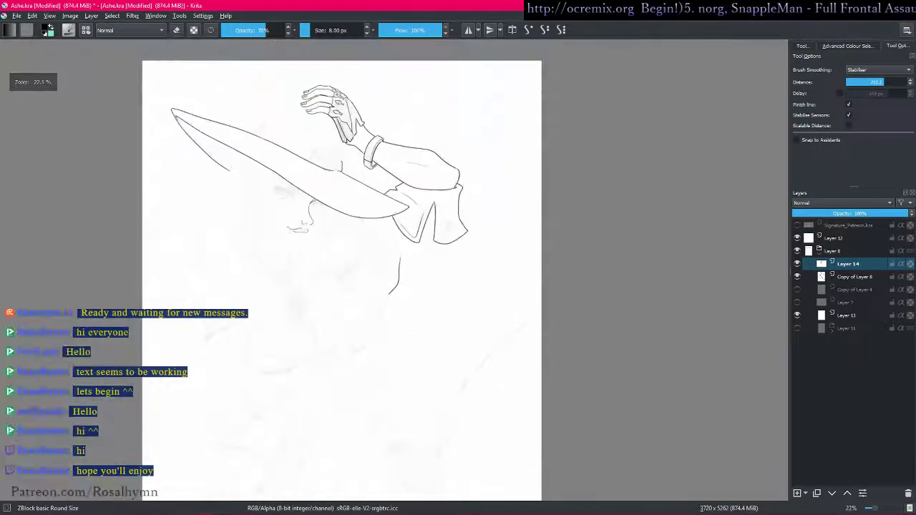
# - Ink the stepped fabric edge branching from the garment's side contour and a long thin crease inside it
pyautogui.hotkey('alt', 'i')
pyautogui.press('pagedown')
pyautogui.press('pageup')
pyautogui.scroll(3, 448, 300)
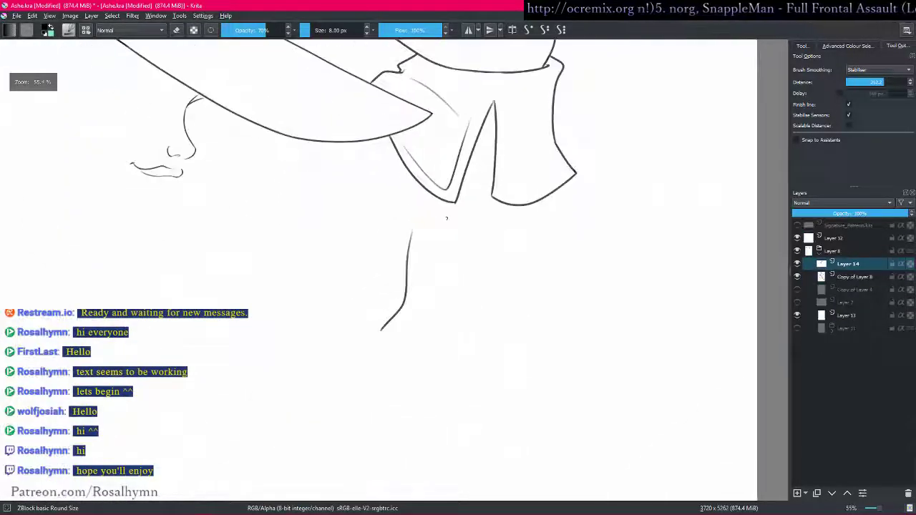
pyautogui.scroll(3, 421, 261)
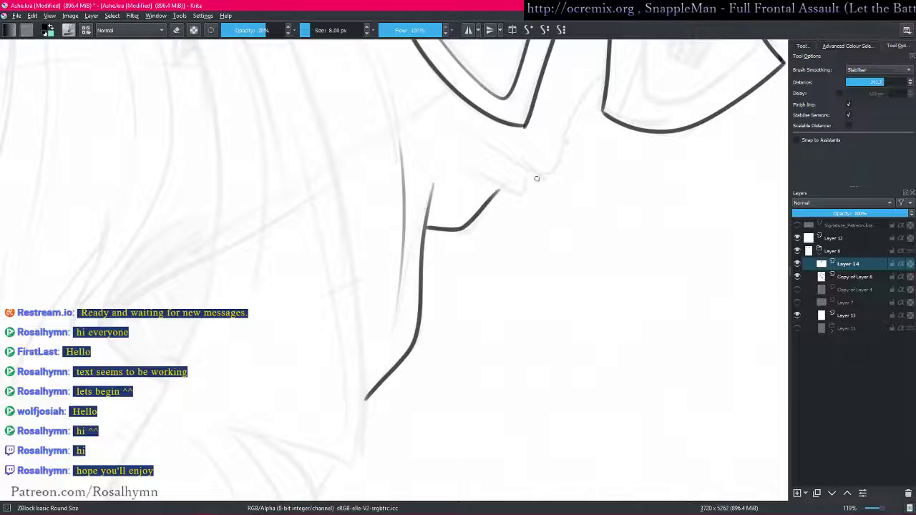
pyautogui.scroll(3, 420, 286)
# - Reduce the brush and ink the small pointed fold above the stepped fabric edge
pyautogui.press('[')
pyautogui.moveTo(342, 258)
pyautogui.mouseDown()
pyautogui.moveTo(435, 315)
pyautogui.moveTo(454, 270)
pyautogui.mouseUp()
pyautogui.press('[')
# - Ink the next fold beneath the pointed flap and carry it up to the wide flap's corner, redoing the unsuccessful strokes
pyautogui.moveTo(370, 214); pyautogui.dragTo(493, 279)
pyautogui.press('[')
pyautogui.hotkey('ctrl', 'z')
pyautogui.moveTo(365, 213)
pyautogui.mouseDown()
pyautogui.moveTo(486, 284)
pyautogui.moveTo(560, 145)
pyautogui.mouseUp()
pyautogui.moveTo(611, 62); pyautogui.dragTo(573, 292)
pyautogui.moveTo(590, 257); pyautogui.dragTo(533, 271)
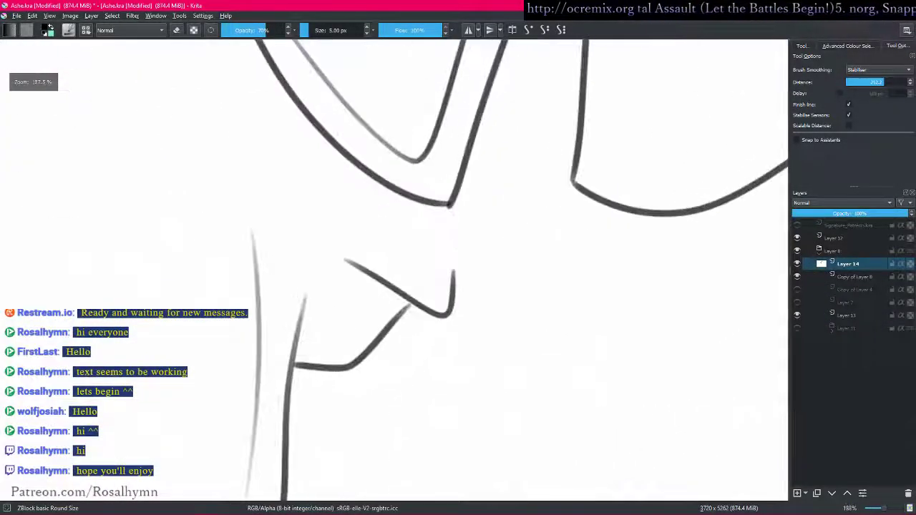
pyautogui.moveTo(390, 229); pyautogui.dragTo(501, 262)
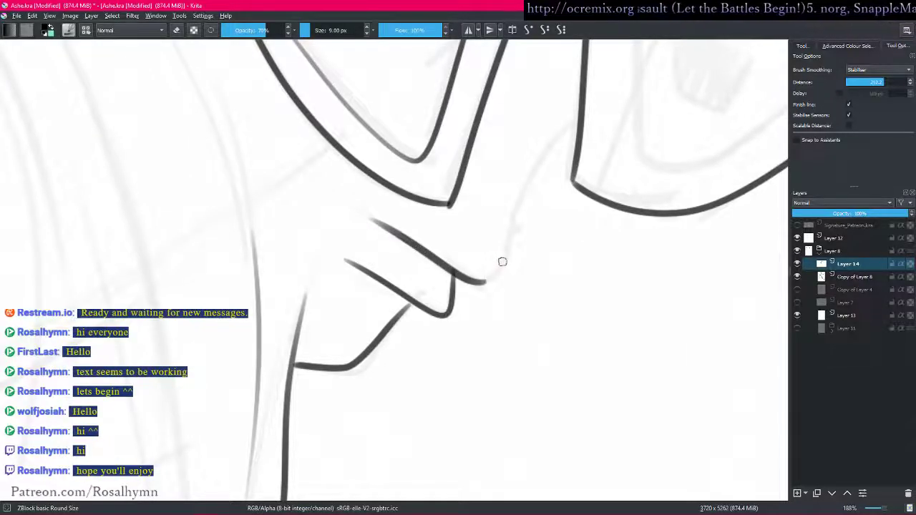
pyautogui.hotkey('ctrl', 'z')
pyautogui.press(']')
pyautogui.moveTo(387, 225)
pyautogui.mouseDown()
pyautogui.moveTo(493, 276)
pyautogui.moveTo(528, 183)
pyautogui.moveTo(571, 129)
pyautogui.mouseUp()
pyautogui.moveTo(596, 101)
pyautogui.mouseDown()
pyautogui.moveTo(559, 254)
pyautogui.moveTo(468, 347)
pyautogui.moveTo(498, 207)
pyautogui.mouseUp()
# - Reduce the brush size and ink thin parallel creases in the garment between the hat brim and the side contour
pyautogui.press('[')
pyautogui.press('[')
pyautogui.press('[')
pyautogui.moveTo(321, 122)
pyautogui.mouseDown()
pyautogui.moveTo(364, 217)
pyautogui.moveTo(407, 267)
pyautogui.moveTo(427, 201)
pyautogui.mouseUp()
pyautogui.moveTo(381, 96); pyautogui.dragTo(431, 219)
pyautogui.moveTo(477, 355)
pyautogui.mouseDown()
pyautogui.moveTo(458, 366)
pyautogui.moveTo(452, 433)
pyautogui.mouseUp()
pyautogui.moveTo(443, 320); pyautogui.dragTo(485, 283)
pyautogui.moveTo(403, 229); pyautogui.dragTo(406, 192)
# - Enlarge the brush to 8 px and ink the folded fabric corner under the hat brim and the curved crease beside it
pyautogui.press(']')
pyautogui.press(']')
pyautogui.press(']')
pyautogui.press(']')
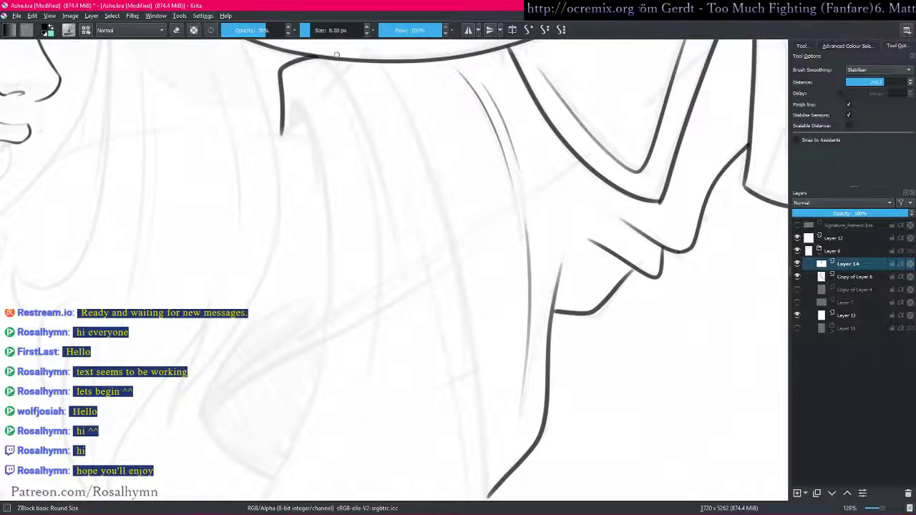
pyautogui.moveTo(328, 61)
pyautogui.mouseDown()
pyautogui.moveTo(382, 180)
pyautogui.moveTo(392, 292)
pyautogui.moveTo(420, 219)
pyautogui.moveTo(383, 170)
pyautogui.mouseUp()
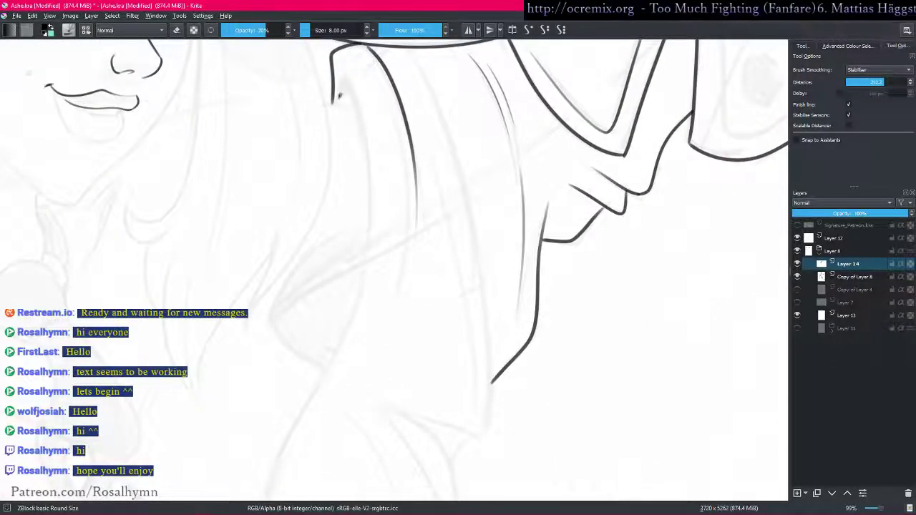
# - Ink the long curved garment contour at 8 px from the folded corner under the brim down past the chest
pyautogui.moveTo(350, 86)
pyautogui.mouseDown()
pyautogui.moveTo(369, 207)
pyautogui.moveTo(340, 345)
pyautogui.moveTo(319, 389)
pyautogui.mouseUp()
pyautogui.keyDown('shift'); pyautogui.moveTo(531, 301); pyautogui.dragTo(428, 414); pyautogui.keyUp('shift')
pyautogui.moveTo(349, 401); pyautogui.dragTo(540, 294)
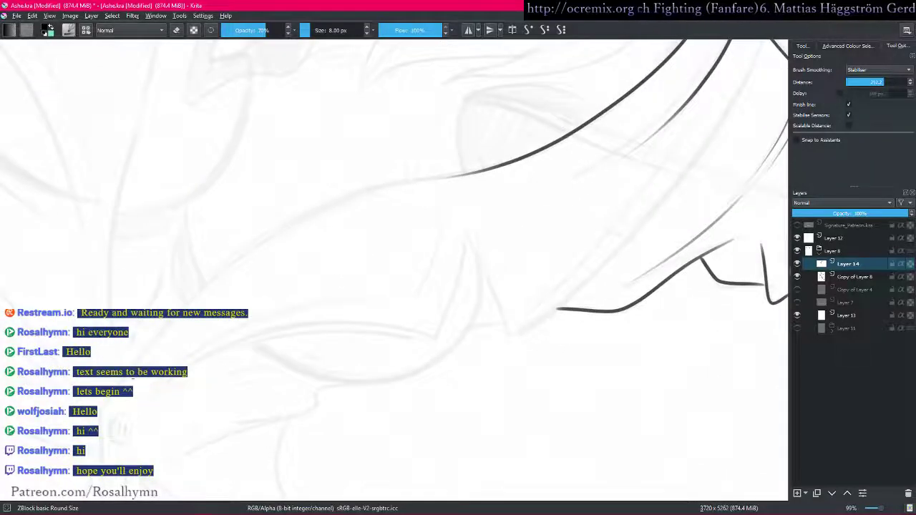
pyautogui.moveTo(101, 409)
pyautogui.mouseDown()
pyautogui.moveTo(129, 349)
pyautogui.moveTo(266, 238)
pyautogui.moveTo(407, 180)
pyautogui.mouseUp()
pyautogui.keyDown('ctrl'); pyautogui.moveTo(488, 169); pyautogui.dragTo(388, 218); pyautogui.keyUp('ctrl')
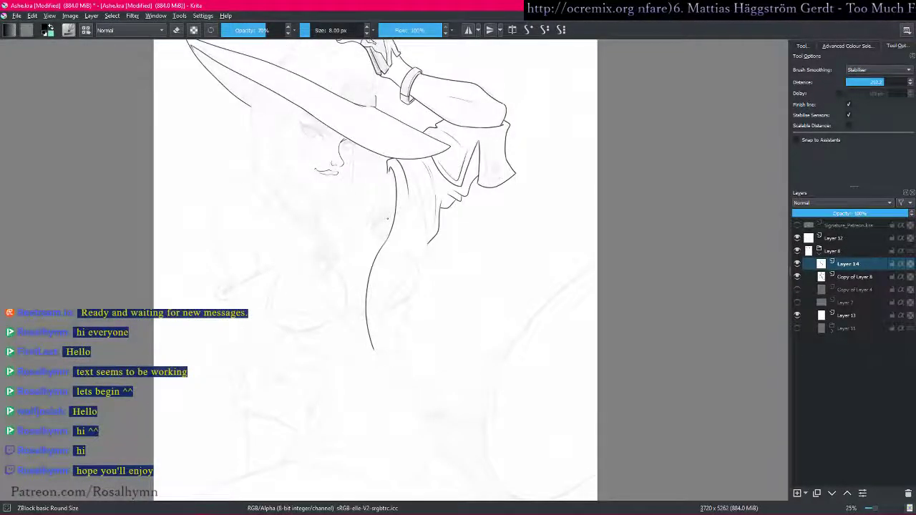
# - Ink the hatband's outer end at 8 px, rising from the brim to the base of the crown
pyautogui.moveTo(434, 269); pyautogui.dragTo(452, 301)
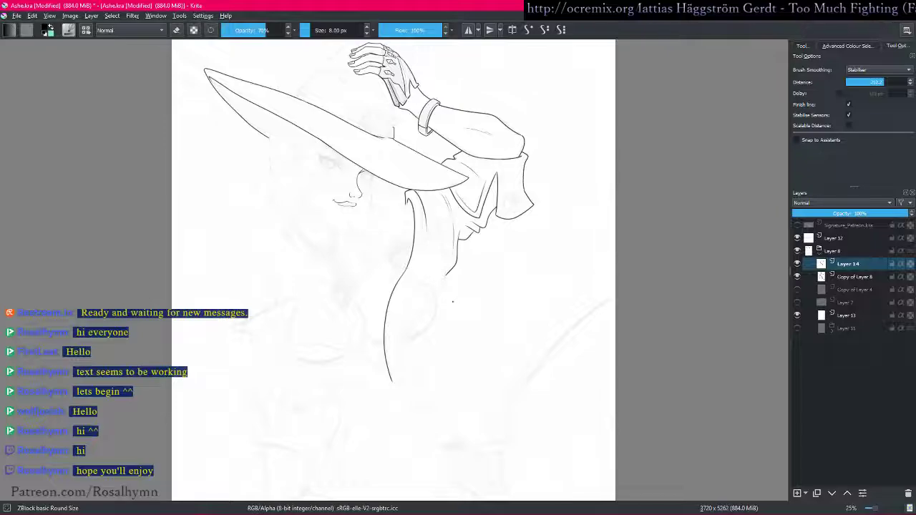
pyautogui.moveTo(428, 247)
pyautogui.mouseDown()
pyautogui.moveTo(460, 286)
pyautogui.moveTo(463, 308)
pyautogui.moveTo(468, 283)
pyautogui.moveTo(465, 397)
pyautogui.mouseUp()
pyautogui.moveTo(465, 397); pyautogui.dragTo(445, 297)
pyautogui.moveTo(445, 297)
pyautogui.mouseDown()
pyautogui.moveTo(482, 324)
pyautogui.moveTo(559, 343)
pyautogui.mouseUp()
pyautogui.moveTo(558, 343); pyautogui.dragTo(508, 262)
pyautogui.moveTo(156, 239); pyautogui.dragTo(241, 166)
pyautogui.moveTo(310, 178)
pyautogui.mouseDown()
pyautogui.moveTo(309, 334)
pyautogui.moveTo(297, 371)
pyautogui.mouseUp()
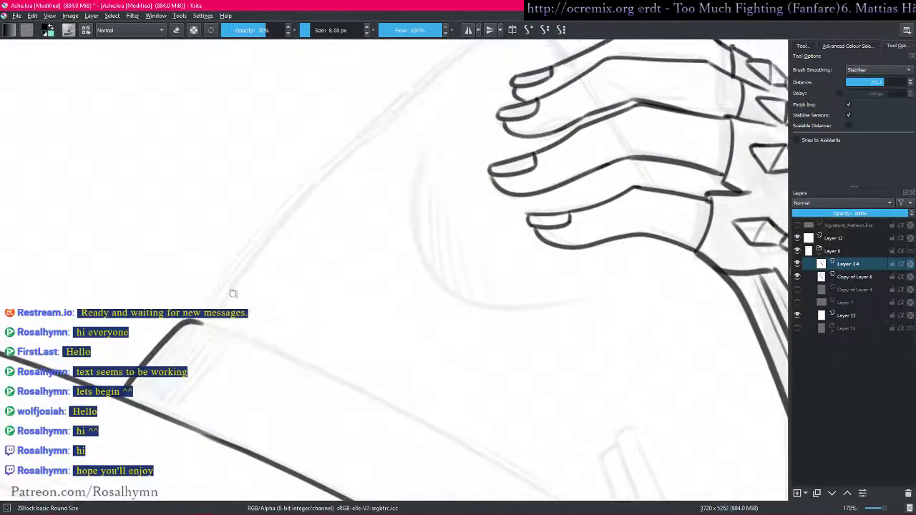
# - Ink the hat crown's contour at 8 px from the hatband up over the peak to the fingers
pyautogui.moveTo(317, 237); pyautogui.dragTo(239, 322)
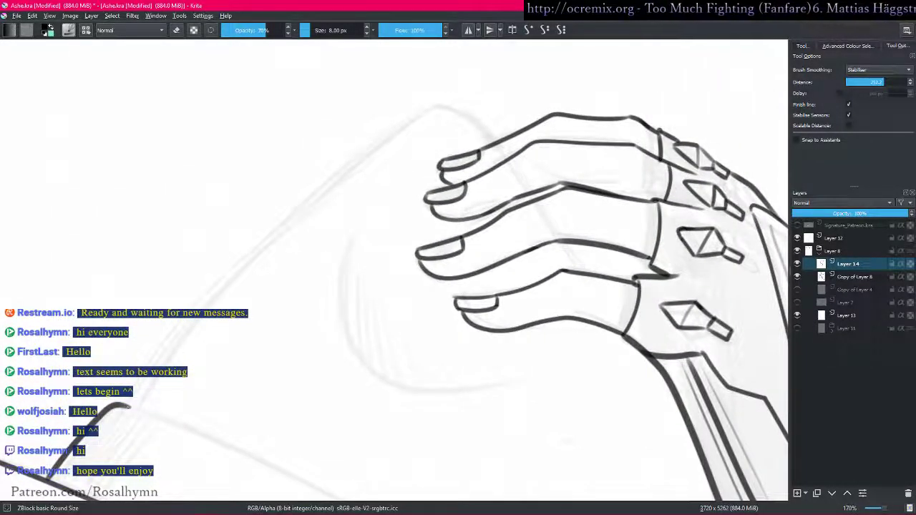
pyautogui.moveTo(137, 408)
pyautogui.mouseDown()
pyautogui.moveTo(232, 275)
pyautogui.moveTo(408, 125)
pyautogui.moveTo(433, 108)
pyautogui.moveTo(484, 126)
pyautogui.moveTo(557, 123)
pyautogui.mouseUp()
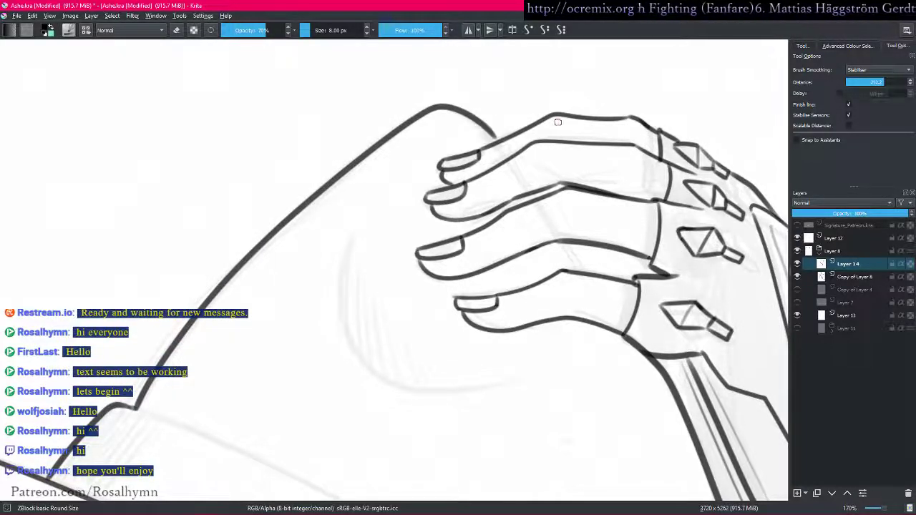
pyautogui.moveTo(495, 137); pyautogui.dragTo(507, 142)
# - Ink the hatband's upper edge at 8 px from its outer end to the badge
pyautogui.press('-')
pyautogui.press('-')
pyautogui.press('-')
pyautogui.press('-')
pyautogui.moveTo(447, 364); pyautogui.dragTo(425, 292)
pyautogui.moveTo(454, 331); pyautogui.dragTo(408, 260)
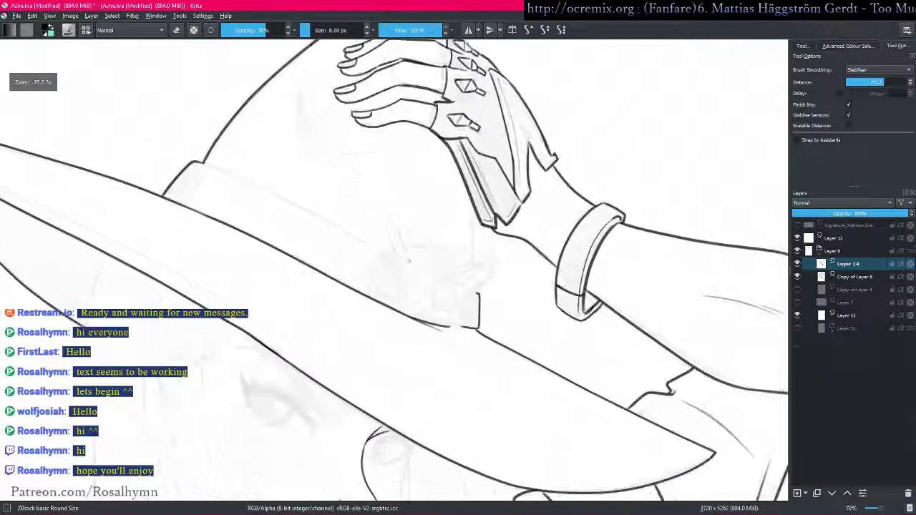
pyautogui.moveTo(200, 162); pyautogui.dragTo(379, 250)
# - Ink the hat badge's curved outer rim at 8 px and a parallel inner line at 4 px
pyautogui.scroll(5, 441, 184)
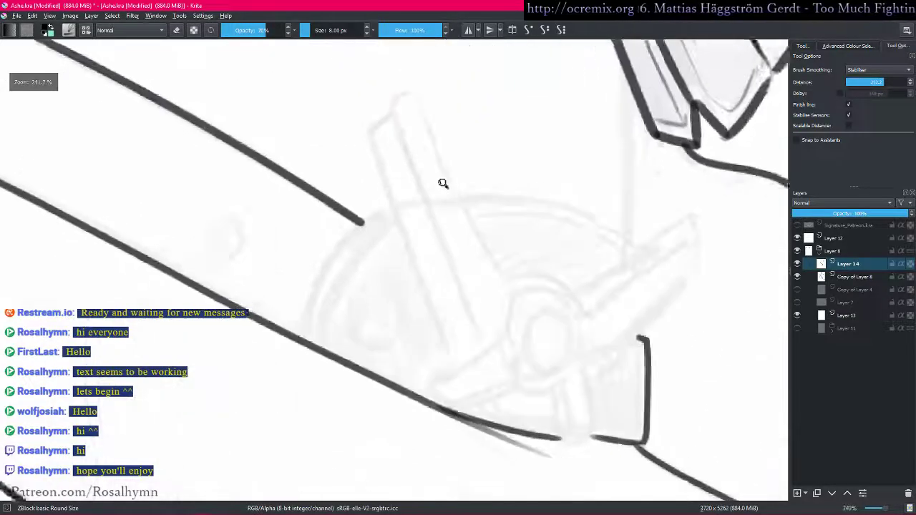
pyautogui.moveTo(298, 343)
pyautogui.mouseDown()
pyautogui.moveTo(330, 256)
pyautogui.moveTo(362, 221)
pyautogui.moveTo(390, 210)
pyautogui.mouseUp()
pyautogui.press('[')
pyautogui.moveTo(324, 350)
pyautogui.mouseDown()
pyautogui.moveTo(322, 315)
pyautogui.moveTo(382, 229)
pyautogui.moveTo(409, 211)
pyautogui.mouseUp()
pyautogui.press('1')
# - Examine the hat and badge details in the isolated sketch on Copy of Layer 8 and compare them with the line art
pyautogui.scroll(4, 427, 231)
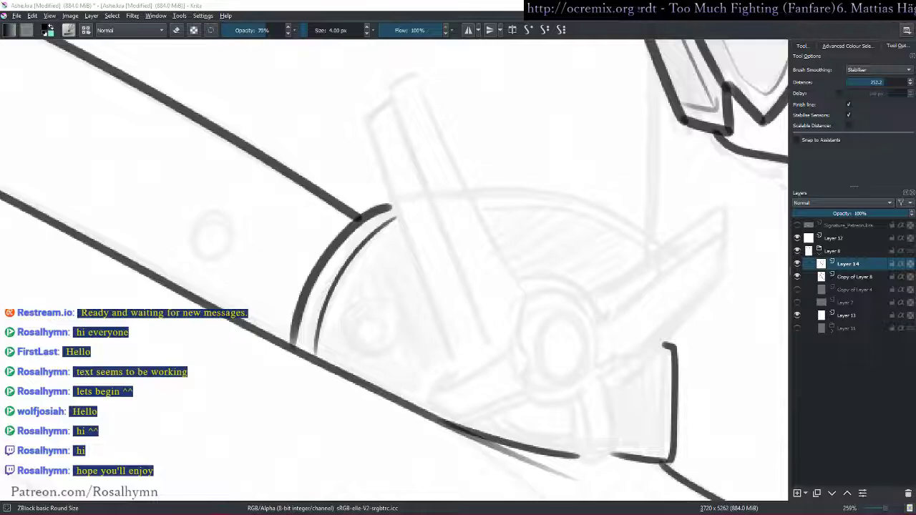
pyautogui.scroll(-8, 335, 274)
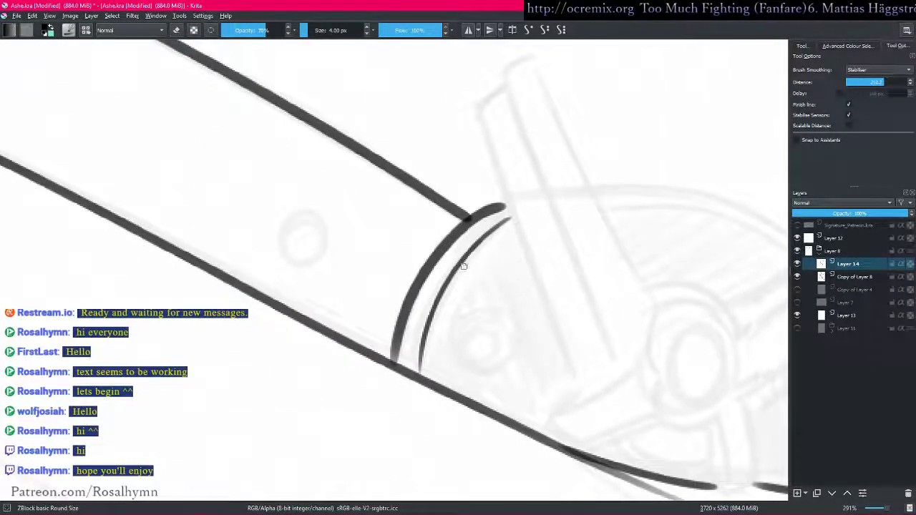
pyautogui.keyDown('alt'); pyautogui.click(847, 264); pyautogui.keyUp('alt')
pyautogui.keyDown('alt'); pyautogui.click(855, 277); pyautogui.keyUp('alt')
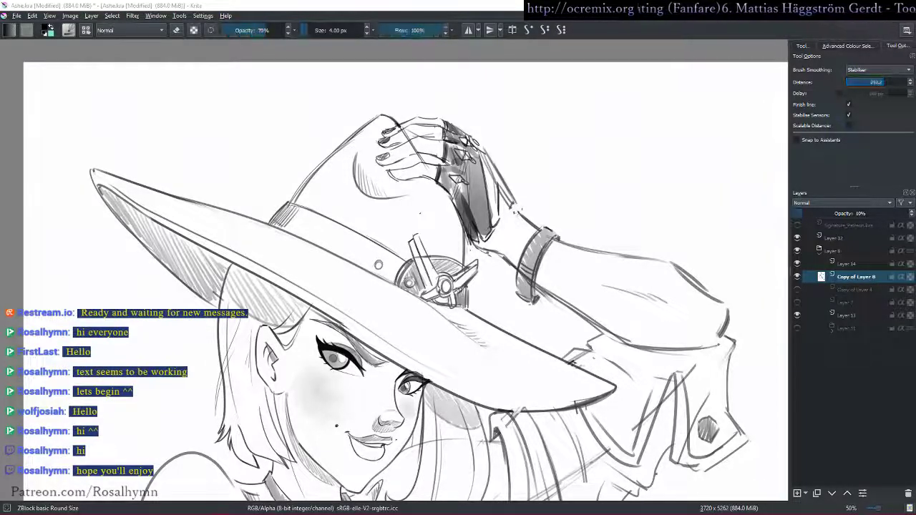
pyautogui.moveTo(429, 271); pyautogui.dragTo(418, 247)
pyautogui.scroll(1, 393, 243)
pyautogui.click(848, 264)
pyautogui.moveTo(439, 185); pyautogui.dragTo(428, 239)
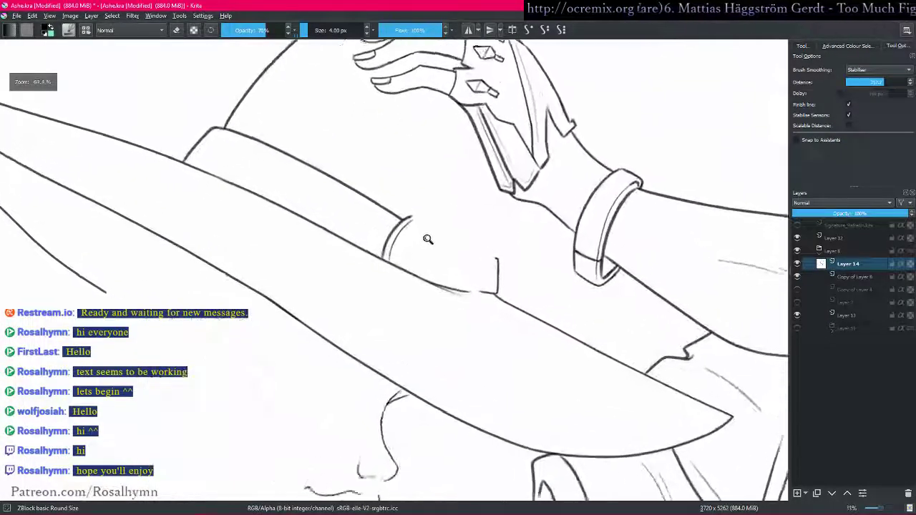
# - Lasso and delete the small sketched detail on the hatband on Copy of Layer 8, clear the selection and return to Layer 14
pyautogui.press('pagedown')
pyautogui.press('l')
pyautogui.moveTo(356, 210); pyautogui.dragTo(371, 215)
pyautogui.press('Delete')
pyautogui.hotkey('ctrl', 'shift', 'a')
pyautogui.press('pageup')
pyautogui.moveTo(449, 228)
pyautogui.mouseDown()
pyautogui.moveTo(454, 241)
pyautogui.moveTo(439, 257)
pyautogui.moveTo(530, 241)
pyautogui.mouseUp()
pyautogui.scroll(-4, 530, 240)
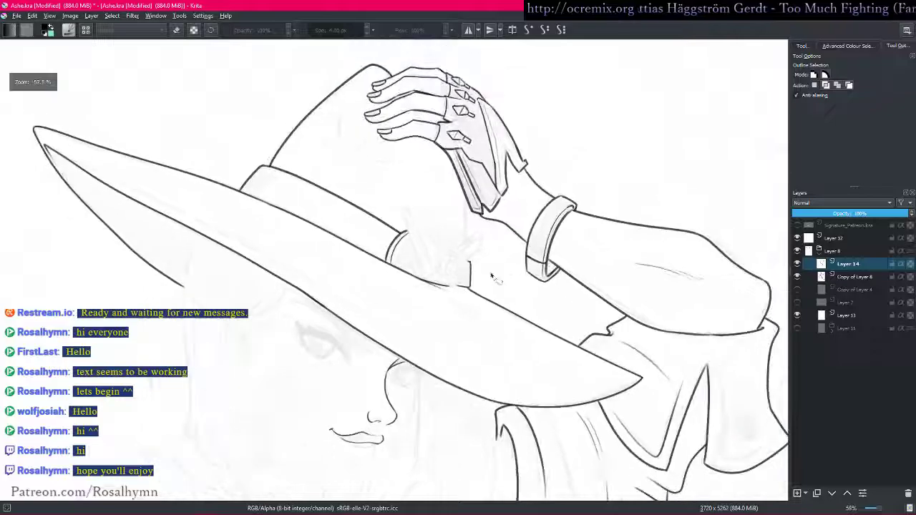
# - Lasso and delete the inked badge rim, its parallel inner line and the adjoining tip of the hatband's upper edge
pyautogui.moveTo(488, 290); pyautogui.dragTo(546, 237)
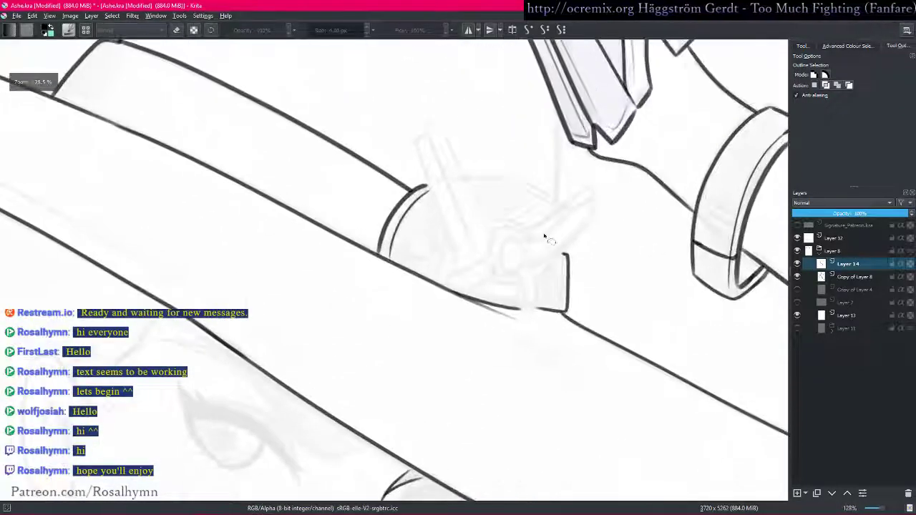
pyautogui.hotkey('ctrl', 'z')
pyautogui.hotkey('ctrl', 'z')
pyautogui.press('i')
pyautogui.moveTo(393, 254); pyautogui.dragTo(390, 187)
pyautogui.press('Delete')
pyautogui.click(404, 197)
pyautogui.moveTo(376, 245)
pyautogui.mouseDown()
pyautogui.moveTo(391, 254)
pyautogui.moveTo(417, 233)
pyautogui.moveTo(439, 172)
pyautogui.mouseUp()
pyautogui.press('Delete')
pyautogui.click(418, 212)
pyautogui.moveTo(352, 223)
pyautogui.mouseDown()
pyautogui.moveTo(413, 249)
pyautogui.moveTo(376, 215)
pyautogui.mouseUp()
pyautogui.press('Delete')
pyautogui.click(342, 189)
pyautogui.press('Delete')
pyautogui.click(341, 171)
pyautogui.moveTo(337, 163); pyautogui.dragTo(355, 242)
pyautogui.scroll(-2, 365, 254)
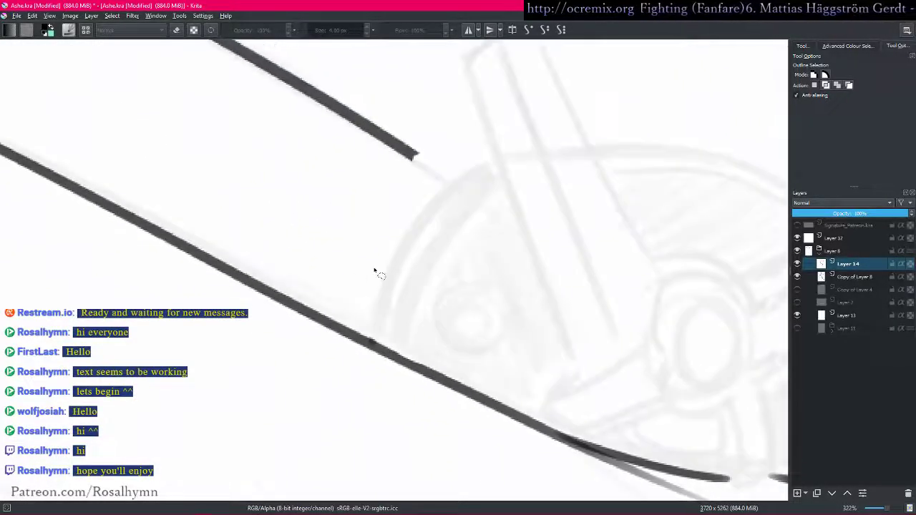
# - Ink a new curved rim where the badge meets the hatband and continue along the badge's upper outline
pyautogui.press('b')
pyautogui.scroll(-3, 332, 289)
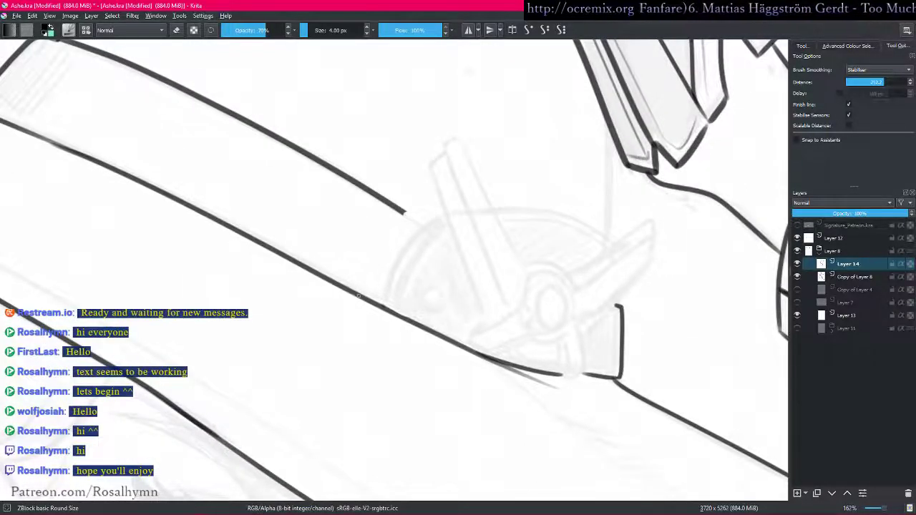
pyautogui.moveTo(362, 292); pyautogui.dragTo(404, 214)
pyautogui.moveTo(608, 231); pyautogui.dragTo(480, 130)
pyautogui.moveTo(360, 226); pyautogui.dragTo(393, 194)
pyautogui.moveTo(402, 210)
pyautogui.mouseDown()
pyautogui.moveTo(353, 263)
pyautogui.moveTo(338, 240)
pyautogui.moveTo(419, 157)
pyautogui.moveTo(461, 144)
pyautogui.moveTo(493, 148)
pyautogui.mouseUp()
pyautogui.hotkey('ctrl', 'z')
pyautogui.press('5')
# - Lasso and delete the piece of the badge's upper outline that crosses the sketched tall blade
pyautogui.press('l')
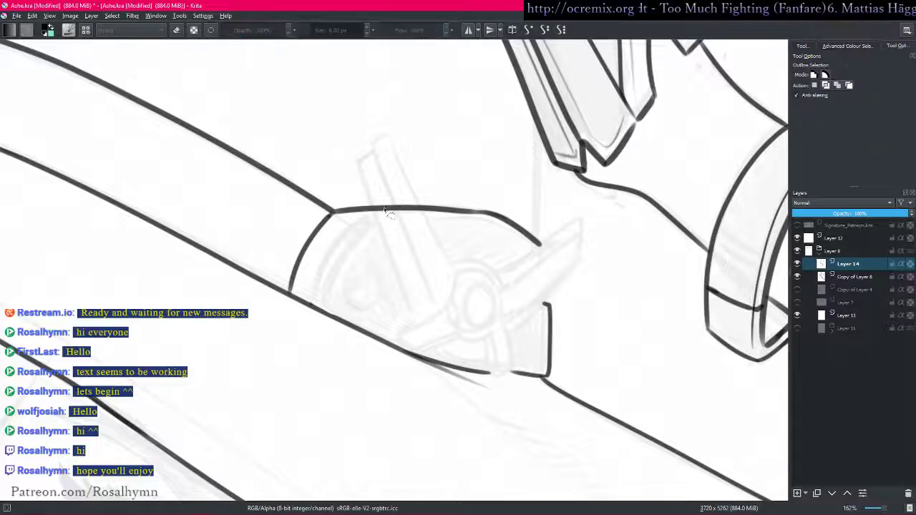
pyautogui.moveTo(372, 206)
pyautogui.mouseDown()
pyautogui.moveTo(435, 245)
pyautogui.moveTo(389, 119)
pyautogui.moveTo(409, 184)
pyautogui.moveTo(397, 187)
pyautogui.mouseUp()
pyautogui.press('Delete')
pyautogui.press('+')
# - Ink the tall blade's outer edge at 8 px and its inner edge and short ends at 5 px, deleting stray bits
pyautogui.press('b')
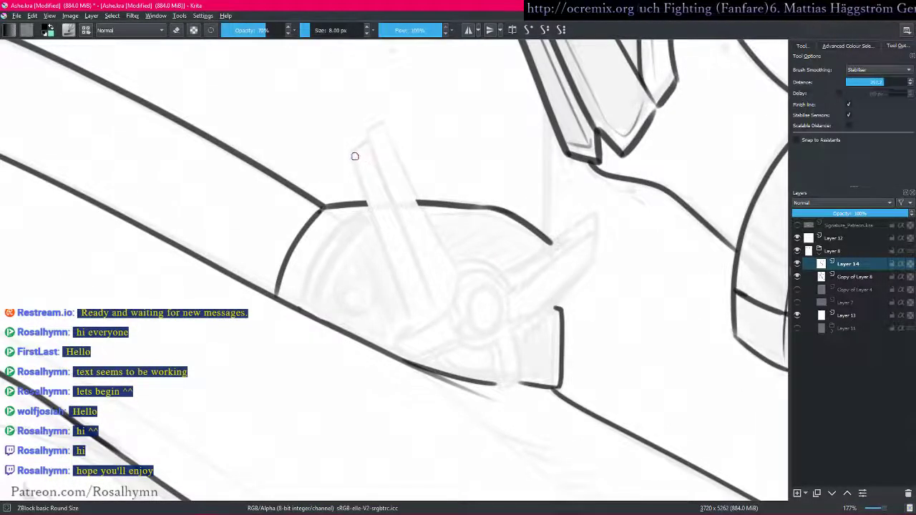
pyautogui.moveTo(353, 162)
pyautogui.mouseDown()
pyautogui.moveTo(388, 238)
pyautogui.moveTo(411, 334)
pyautogui.mouseUp()
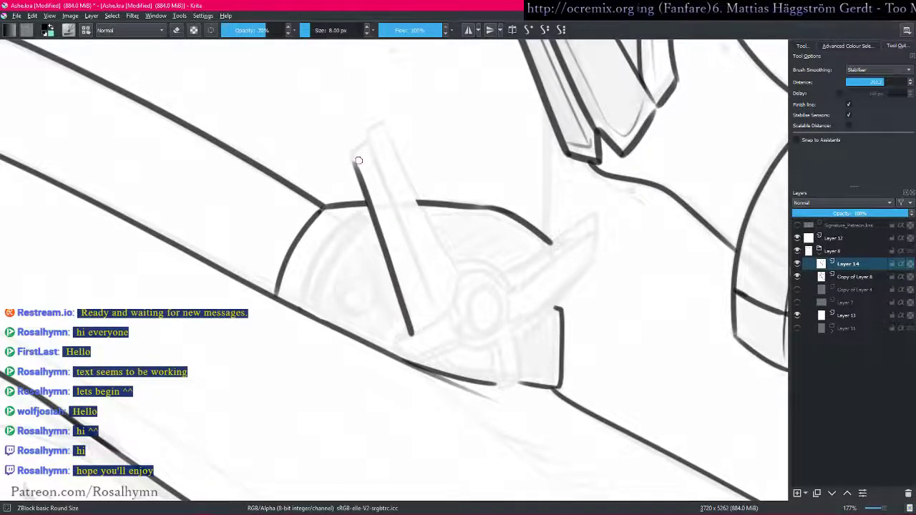
pyautogui.moveTo(356, 161)
pyautogui.mouseDown()
pyautogui.moveTo(365, 148)
pyautogui.moveTo(372, 154)
pyautogui.moveTo(405, 228)
pyautogui.moveTo(438, 319)
pyautogui.moveTo(428, 328)
pyautogui.mouseUp()
pyautogui.hotkey('ctrl', 'z')
pyautogui.press('[')
pyautogui.press('l')
pyautogui.press('Delete')
pyautogui.hotkey('ctrl', 'shift', 'a')
pyautogui.press('b')
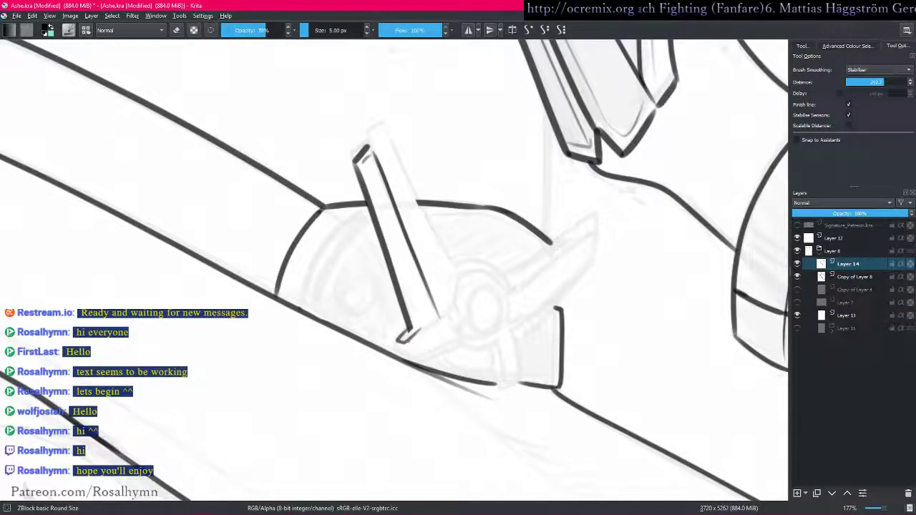
# - Ink the upper and lower edges of the tall blade's foot at 5 px and trim the overlapping line bits
pyautogui.moveTo(412, 341); pyautogui.dragTo(461, 305)
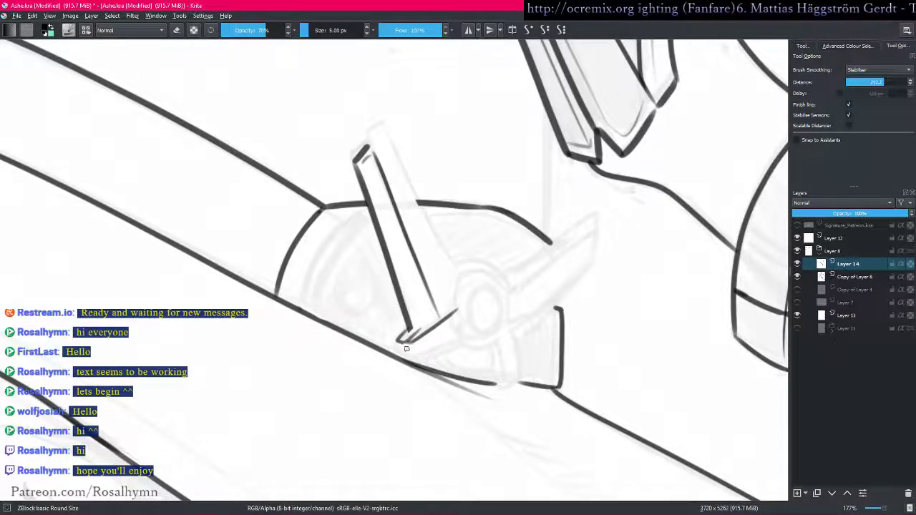
pyautogui.moveTo(414, 354); pyautogui.dragTo(468, 332)
pyautogui.moveTo(499, 303); pyautogui.dragTo(422, 258)
pyautogui.press('l')
pyautogui.press('Delete')
pyautogui.hotkey('ctrl', 'shift', 'a')
pyautogui.moveTo(460, 301); pyautogui.dragTo(456, 266)
pyautogui.press('b')
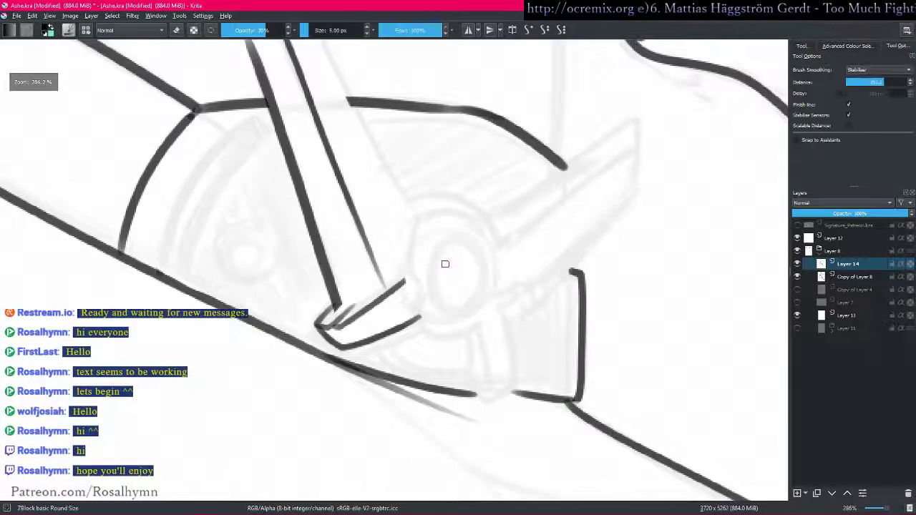
pyautogui.scroll(-2, 475, 276)
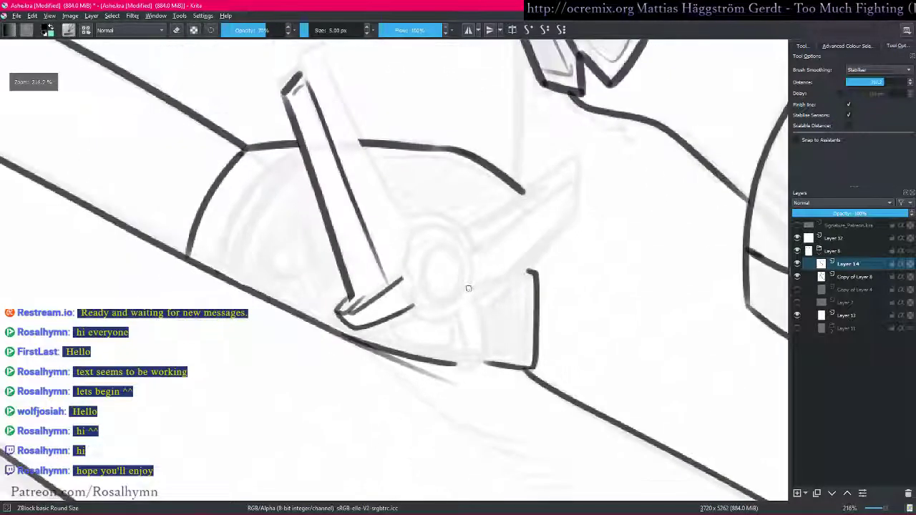
pyautogui.press('pagedown')
pyautogui.press('pageup')
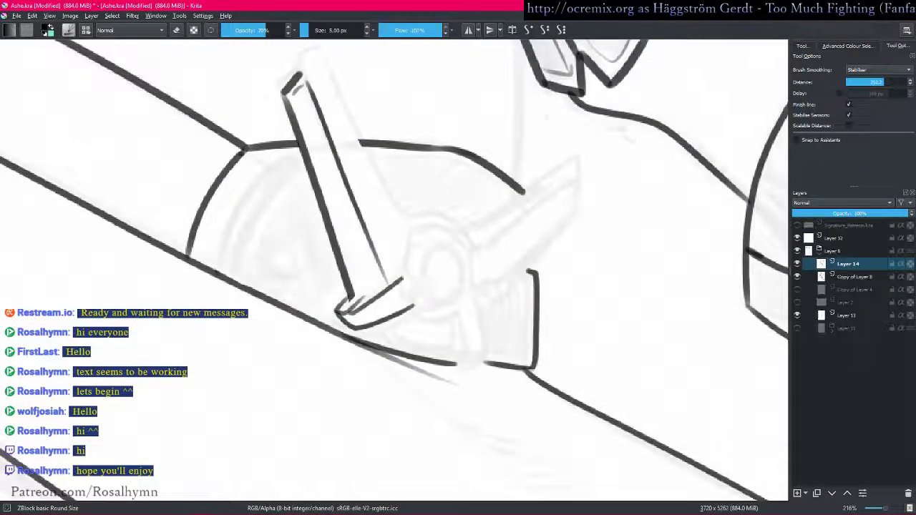
pyautogui.moveTo(415, 306); pyautogui.dragTo(423, 301)
# - Lasso and delete the tall blade's inner long edge and clear the selection
pyautogui.moveTo(403, 265); pyautogui.dragTo(390, 231)
pyautogui.press('l')
pyautogui.moveTo(309, 111)
pyautogui.mouseDown()
pyautogui.moveTo(370, 168)
pyautogui.moveTo(397, 277)
pyautogui.moveTo(358, 197)
pyautogui.mouseUp()
pyautogui.press('Delete')
pyautogui.hotkey('ctrl', 'shift', 'a')
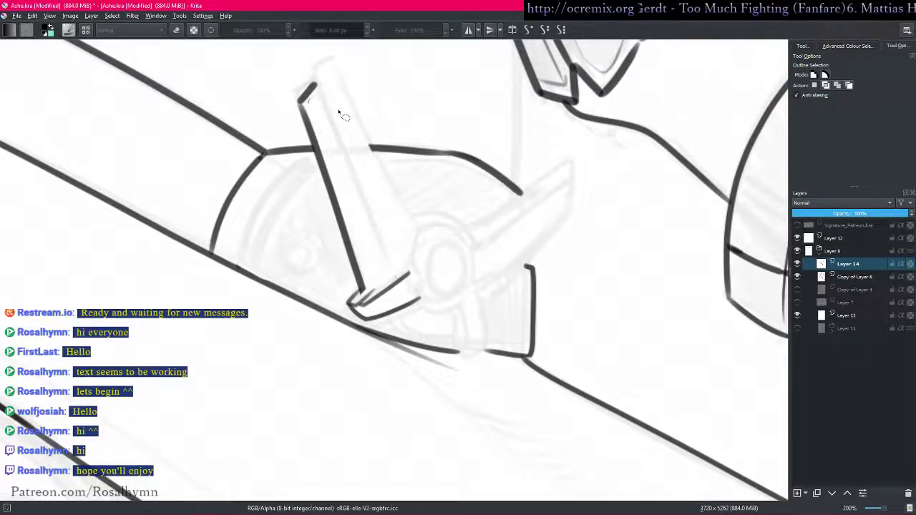
# - Redraw the tall blade's inner long edge at 5 px from tip to foot and close the foot's corner
pyautogui.press('b')
pyautogui.moveTo(330, 93); pyautogui.dragTo(420, 296)
pyautogui.hotkey('ctrl', 'z')
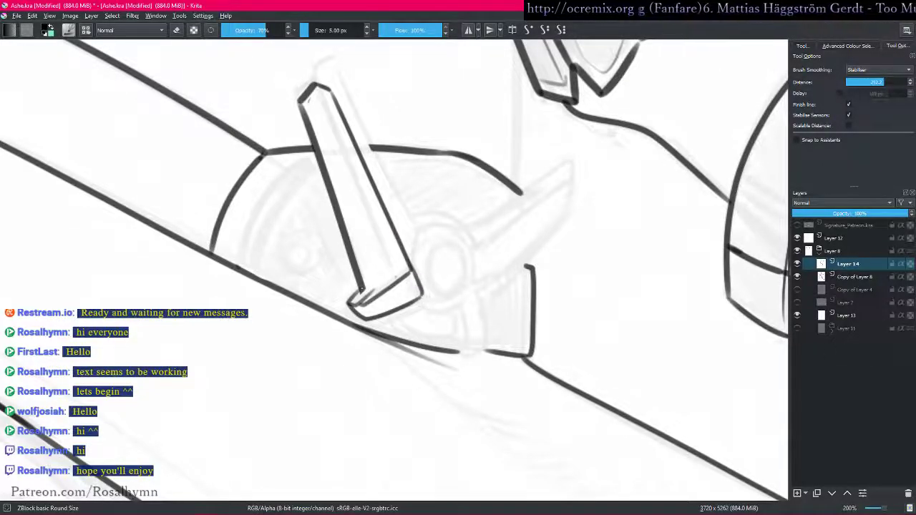
pyautogui.moveTo(364, 290); pyautogui.dragTo(413, 273)
pyautogui.moveTo(445, 244); pyautogui.dragTo(392, 303)
pyautogui.scroll(2, 392, 304)
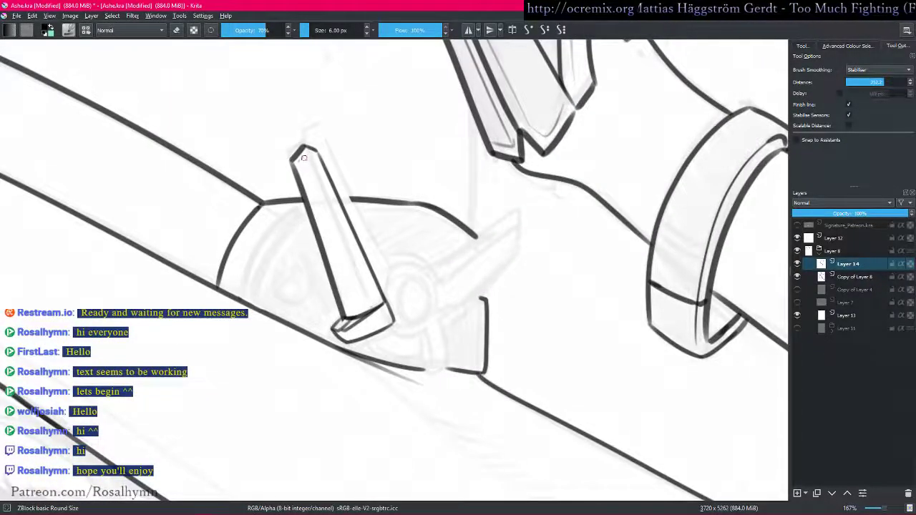
# - Ink the tall blade's thick tip and its second long edge down to the hub at 6 px
pyautogui.moveTo(294, 163); pyautogui.dragTo(313, 141)
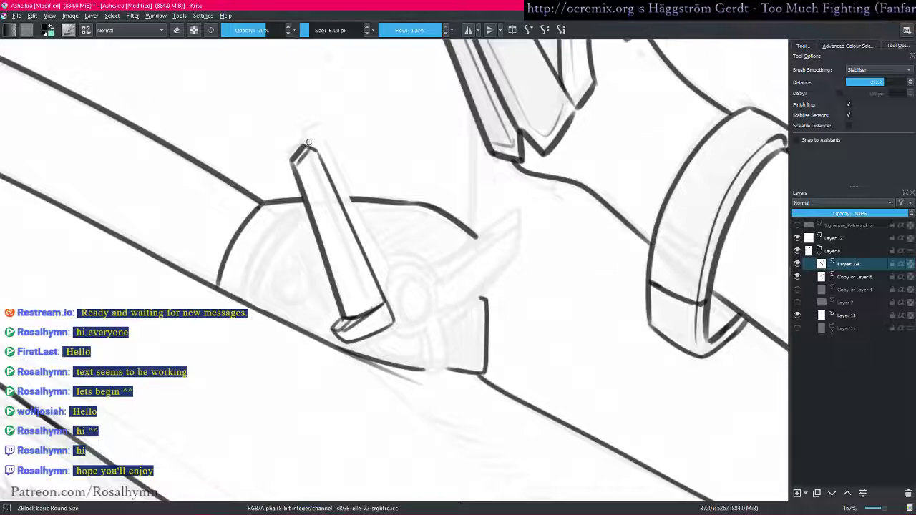
pyautogui.moveTo(312, 136); pyautogui.dragTo(327, 137)
pyautogui.hotkey('ctrl', 'z')
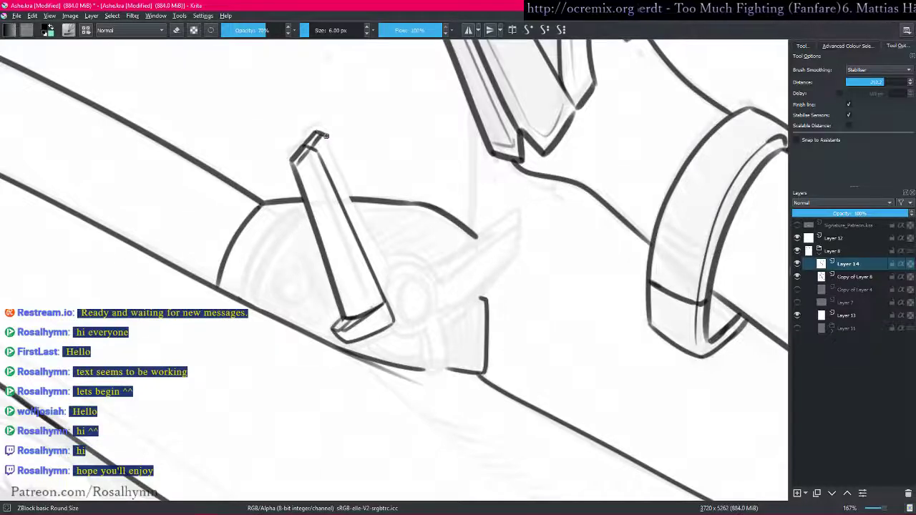
pyautogui.moveTo(330, 144); pyautogui.dragTo(395, 274)
pyautogui.hotkey('ctrl', 'z')
pyautogui.press('l')
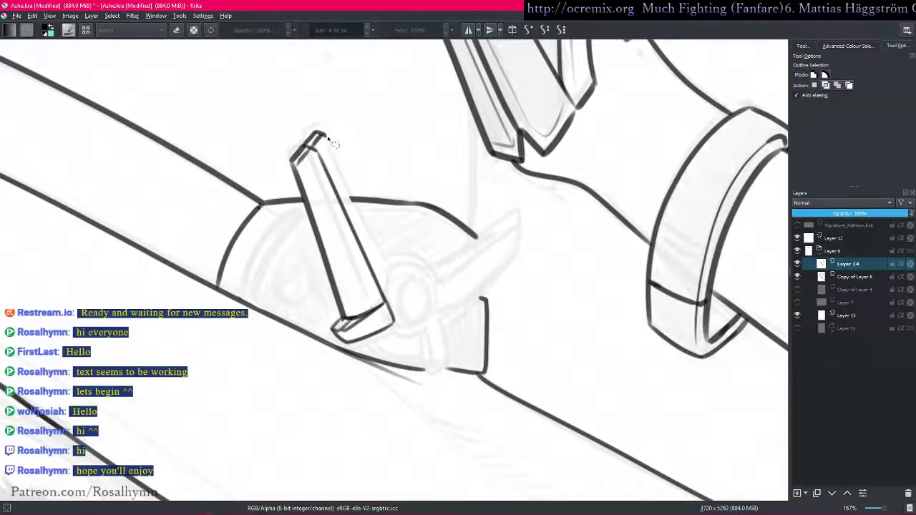
pyautogui.press('b')
pyautogui.moveTo(326, 134); pyautogui.dragTo(391, 269)
# - Ink the inner and outer arcs over the badge's central hub at 6 px
pyautogui.moveTo(532, 212); pyautogui.dragTo(454, 340)
pyautogui.press('5')
pyautogui.scroll(8, 454, 340)
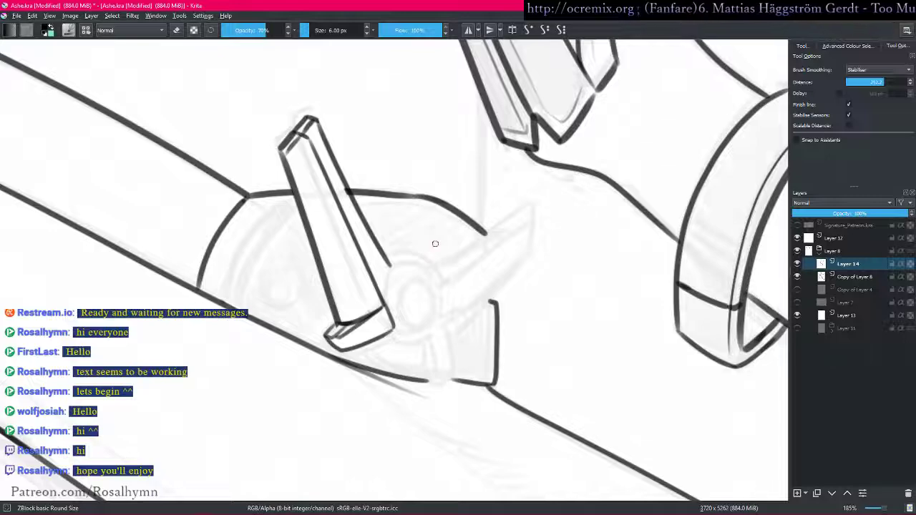
pyautogui.scroll(-2, 408, 254)
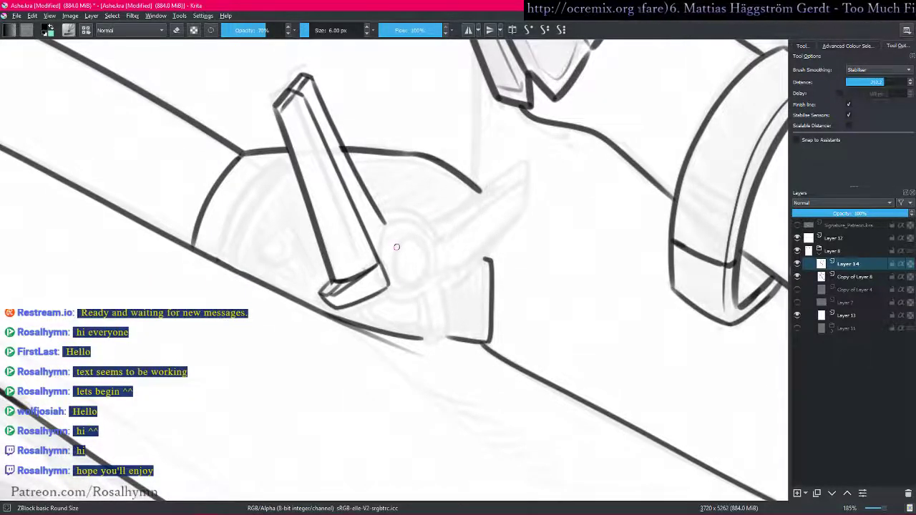
pyautogui.moveTo(392, 230)
pyautogui.mouseDown()
pyautogui.moveTo(385, 237)
pyautogui.moveTo(398, 249)
pyautogui.mouseUp()
pyautogui.moveTo(587, 282); pyautogui.dragTo(492, 122)
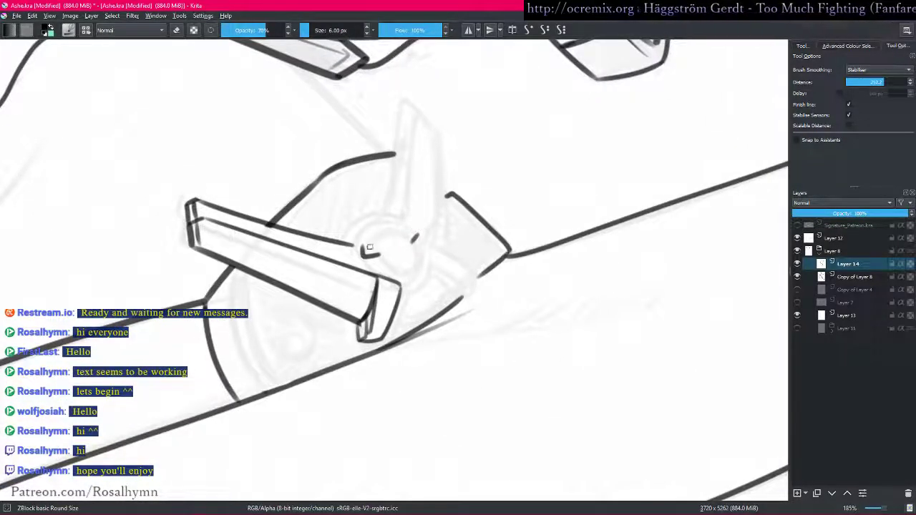
pyautogui.moveTo(364, 251)
pyautogui.mouseDown()
pyautogui.moveTo(383, 230)
pyautogui.moveTo(433, 222)
pyautogui.mouseUp()
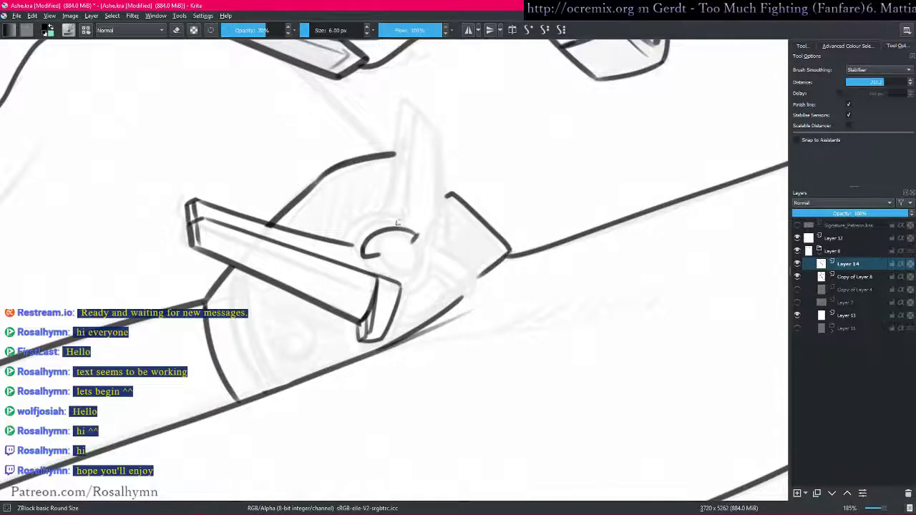
pyautogui.moveTo(356, 229)
pyautogui.mouseDown()
pyautogui.moveTo(408, 218)
pyautogui.moveTo(493, 254)
pyautogui.mouseUp()
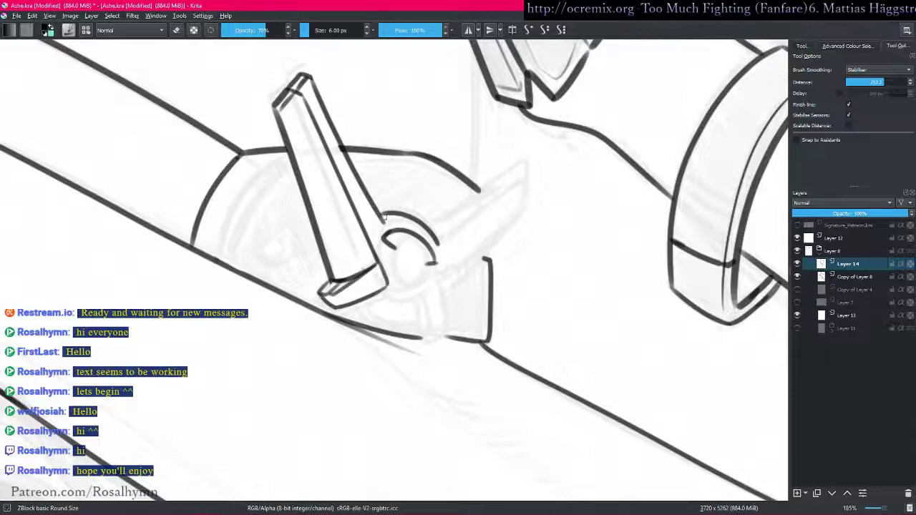
# - Ink the hub's sides and lower edge and the near edge of the lower blade at 6 px
pyautogui.moveTo(384, 222); pyautogui.dragTo(382, 236)
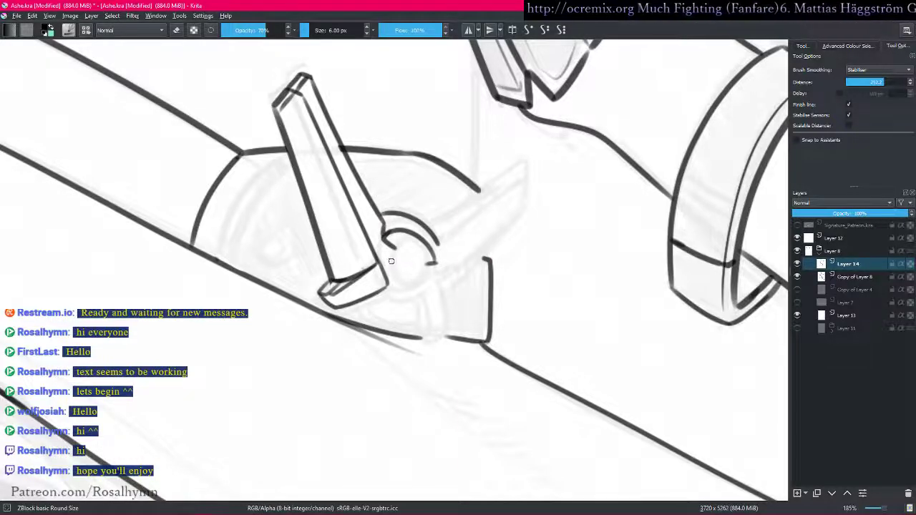
pyautogui.moveTo(393, 251)
pyautogui.mouseDown()
pyautogui.moveTo(392, 268)
pyautogui.moveTo(424, 290)
pyautogui.mouseUp()
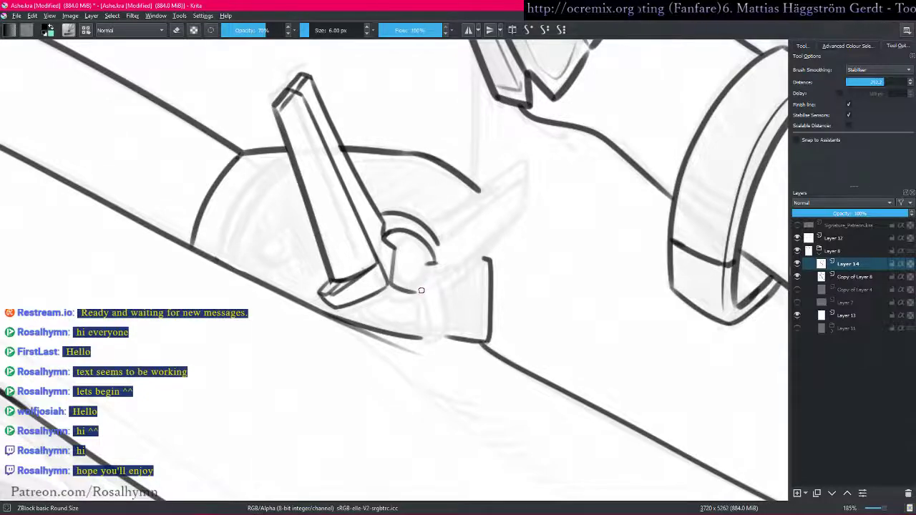
pyautogui.moveTo(430, 262)
pyautogui.mouseDown()
pyautogui.moveTo(420, 288)
pyautogui.moveTo(433, 232)
pyautogui.moveTo(434, 276)
pyautogui.moveTo(449, 282)
pyautogui.mouseUp()
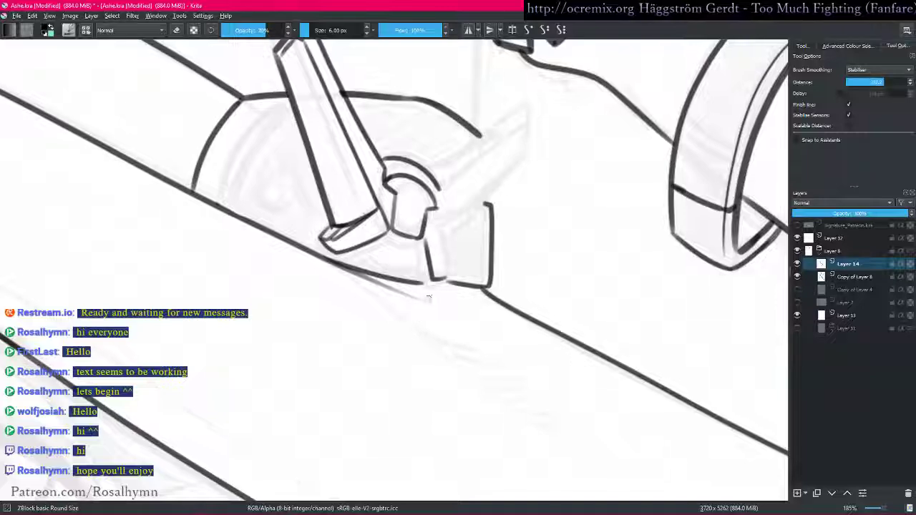
# - Ink the side blade's lower and middle long edges from the hub and its short end at 6 px
pyautogui.moveTo(429, 229); pyautogui.dragTo(428, 270)
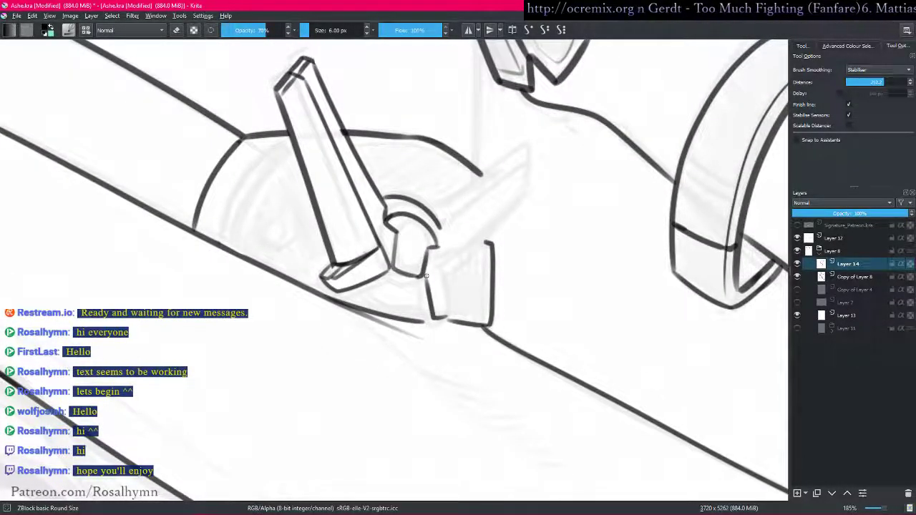
pyautogui.moveTo(427, 276); pyautogui.dragTo(536, 174)
pyautogui.hotkey('ctrl', 'z')
pyautogui.moveTo(502, 206); pyautogui.dragTo(535, 172)
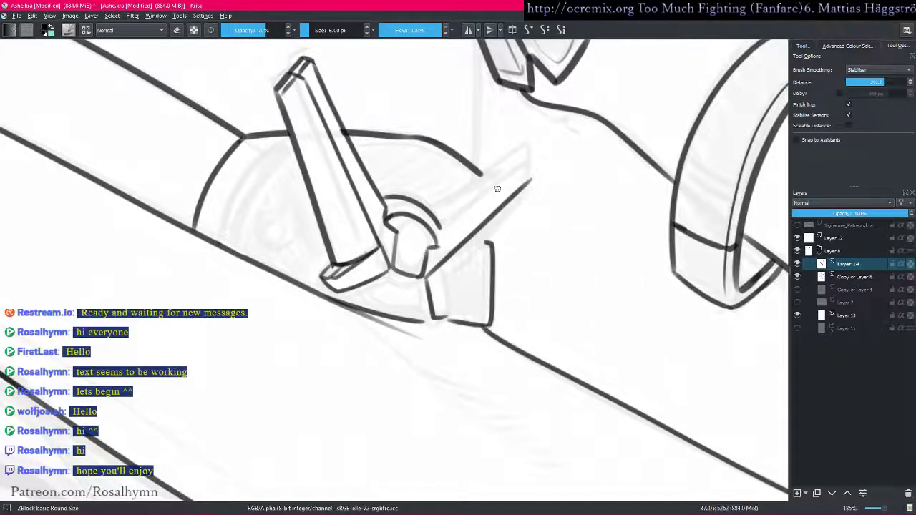
pyautogui.moveTo(438, 247); pyautogui.dragTo(532, 168)
pyautogui.hotkey('ctrl', 'z')
pyautogui.moveTo(438, 244); pyautogui.dragTo(536, 162)
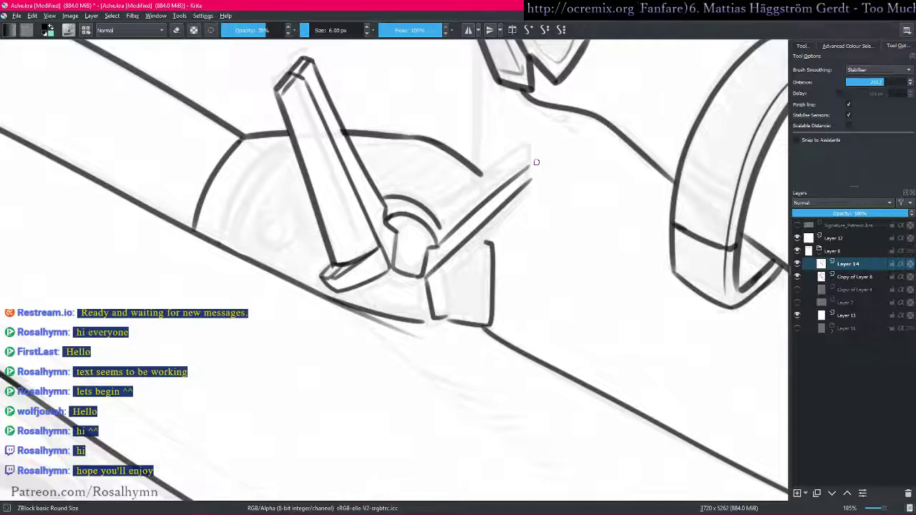
pyautogui.moveTo(529, 166); pyautogui.dragTo(530, 183)
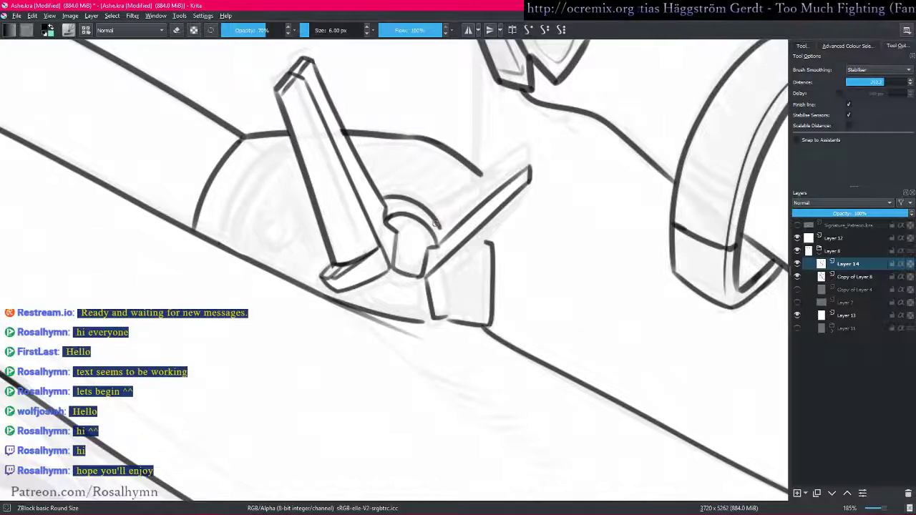
pyautogui.moveTo(438, 225)
pyautogui.mouseDown()
pyautogui.moveTo(437, 240)
pyautogui.moveTo(474, 188)
pyautogui.moveTo(530, 149)
pyautogui.mouseUp()
pyautogui.hotkey('ctrl', 'z')
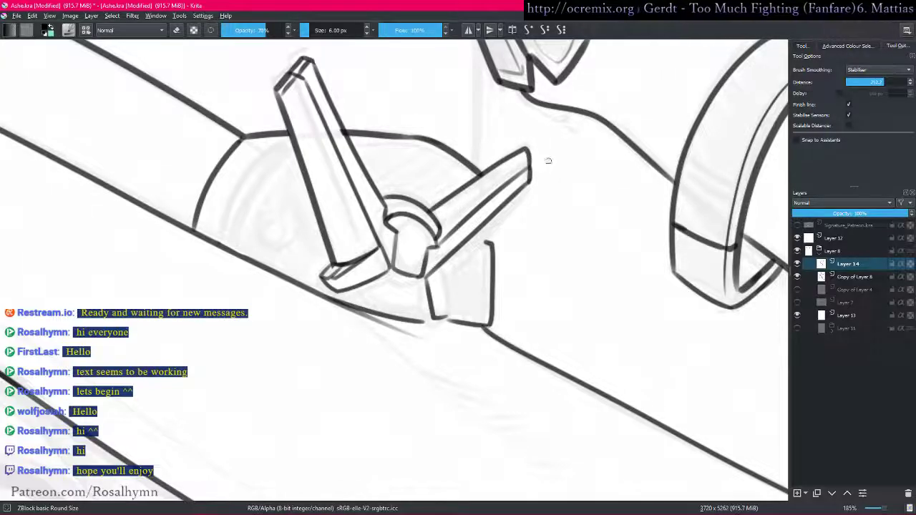
pyautogui.moveTo(539, 258); pyautogui.dragTo(520, 180)
pyautogui.moveTo(488, 264); pyautogui.dragTo(486, 235)
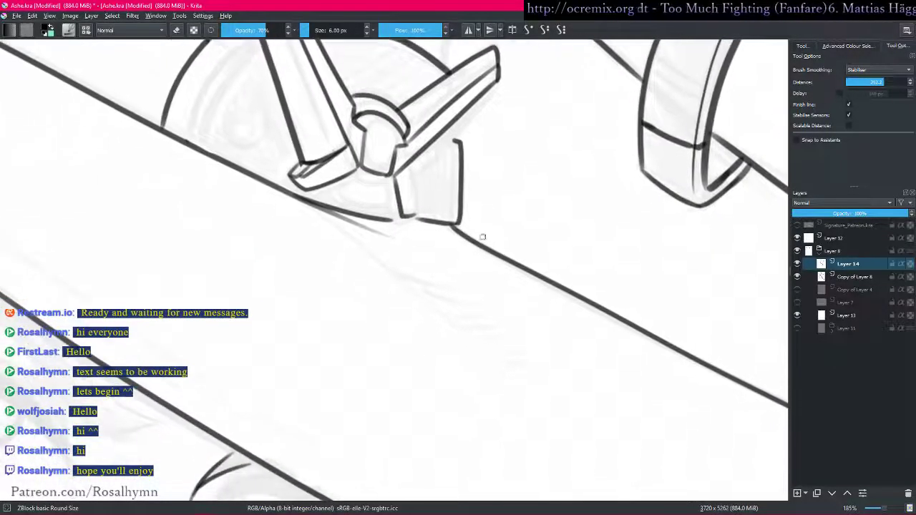
pyautogui.hotkey('ctrl', '+')
pyautogui.scroll(2, 429, 214)
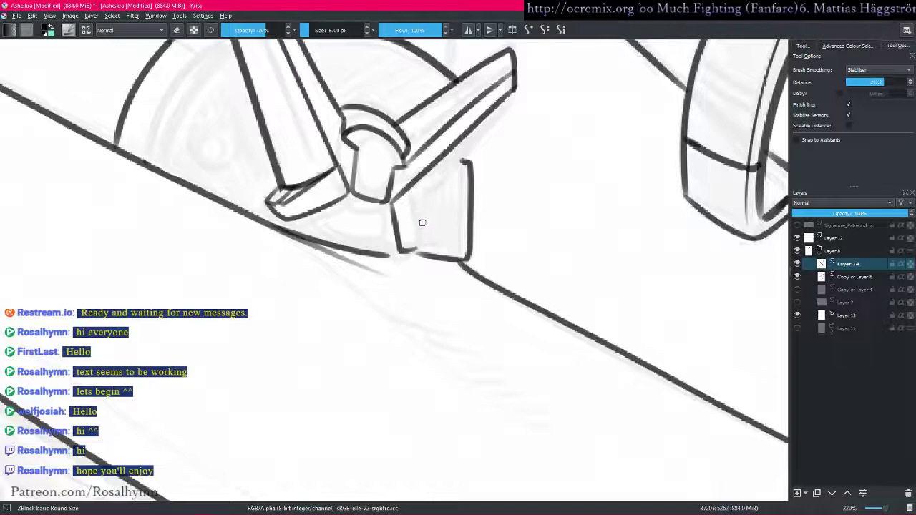
pyautogui.moveTo(418, 208); pyautogui.dragTo(419, 254)
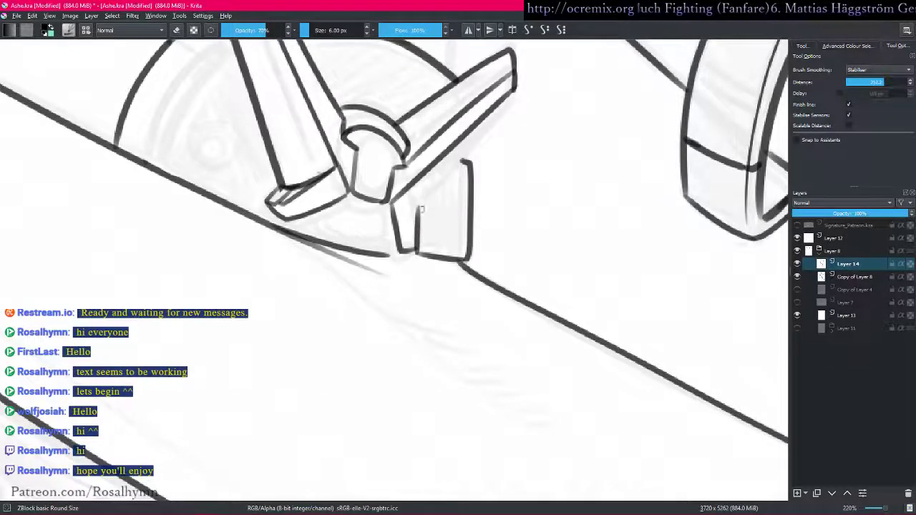
pyautogui.moveTo(419, 209); pyautogui.dragTo(505, 109)
pyautogui.hotkey('ctrl', 'z')
pyautogui.hotkey('ctrl', 'z')
pyautogui.hotkey('ctrl', 'z')
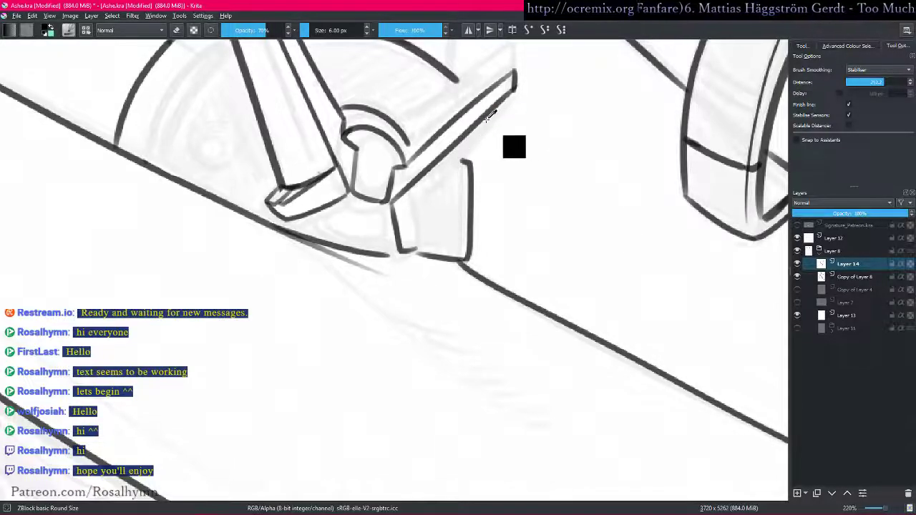
# - Lasso and delete the side blade's middle long edge, clear the selection and return to the brush
pyautogui.press('l')
pyautogui.moveTo(410, 149)
pyautogui.mouseDown()
pyautogui.moveTo(473, 116)
pyautogui.moveTo(514, 75)
pyautogui.moveTo(498, 67)
pyautogui.moveTo(478, 83)
pyautogui.mouseUp()
pyautogui.press('Delete')
pyautogui.hotkey('ctrl', 'shift', 'a')
pyautogui.moveTo(443, 130); pyautogui.dragTo(430, 159)
pyautogui.press('b')
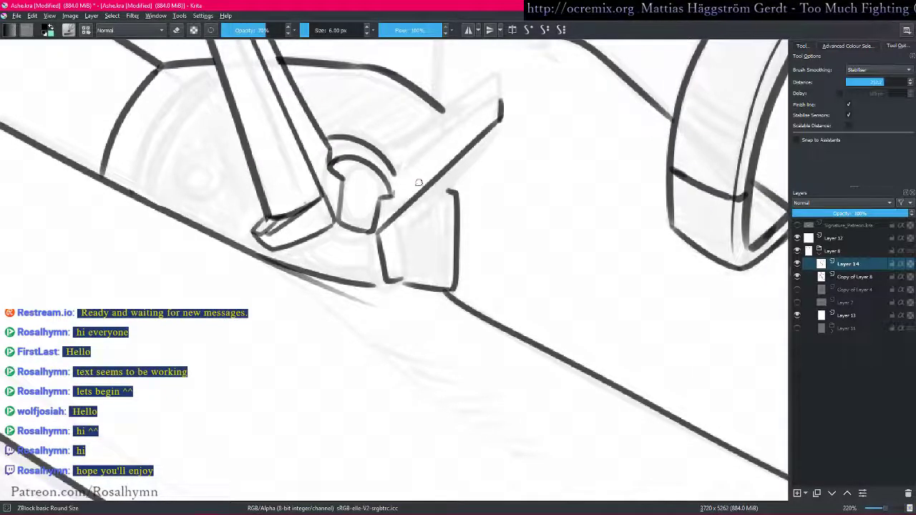
# - Ink the side blade's middle and upper long edges and the lower blade's far edge at 7 px
pyautogui.moveTo(393, 193); pyautogui.dragTo(488, 107)
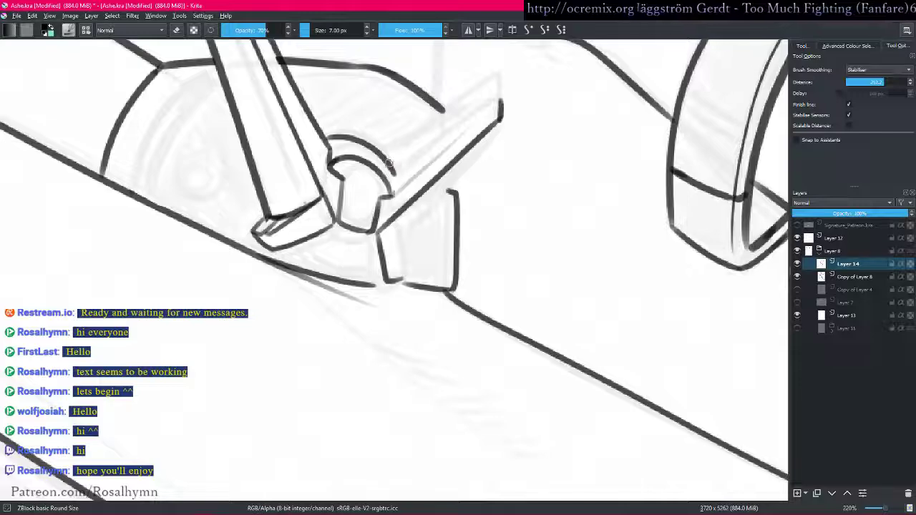
pyautogui.moveTo(388, 157); pyautogui.dragTo(483, 88)
pyautogui.hotkey('ctrl', 'z')
pyautogui.moveTo(387, 159)
pyautogui.mouseDown()
pyautogui.moveTo(490, 82)
pyautogui.moveTo(498, 132)
pyautogui.moveTo(507, 100)
pyautogui.moveTo(491, 102)
pyautogui.moveTo(494, 82)
pyautogui.moveTo(510, 105)
pyautogui.moveTo(503, 72)
pyautogui.moveTo(493, 141)
pyautogui.moveTo(403, 243)
pyautogui.moveTo(400, 279)
pyautogui.mouseUp()
# - Lasso and delete the stray line at the side blade's tip, clear the selection and return to the brush
pyautogui.press('e')
pyautogui.press('l')
pyautogui.press('Delete')
pyautogui.hotkey('ctrl', 'shift', 'a')
pyautogui.press('b')
pyautogui.press('e')
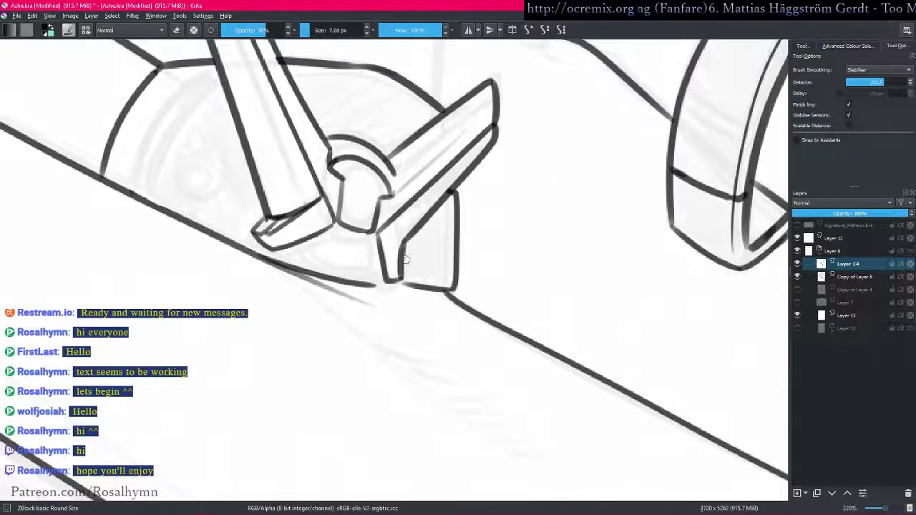
pyautogui.moveTo(493, 151)
pyautogui.mouseDown()
pyautogui.moveTo(475, 178)
pyautogui.moveTo(493, 159)
pyautogui.mouseUp()
# - Ink a short arc under the badge's hub at 7 px and a longer arc beneath it at 8 px
pyautogui.scroll(3, 401, 236)
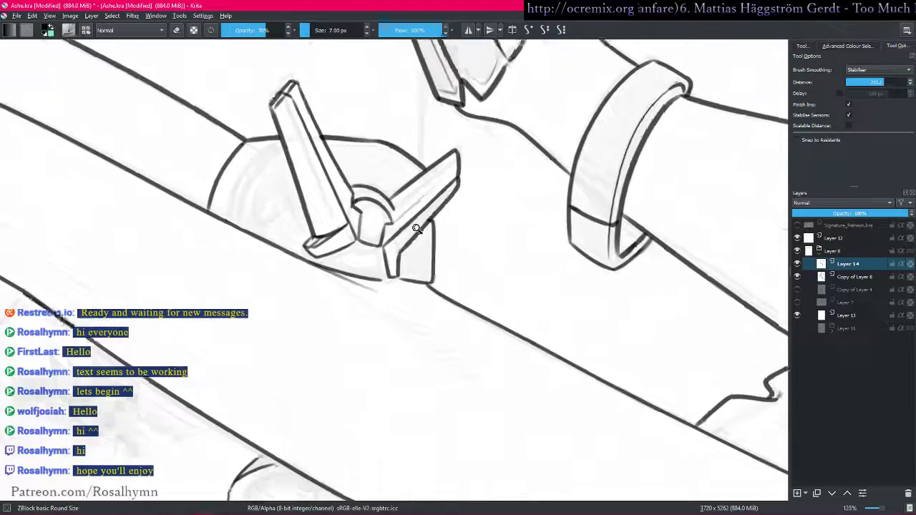
pyautogui.moveTo(346, 241); pyautogui.dragTo(377, 248)
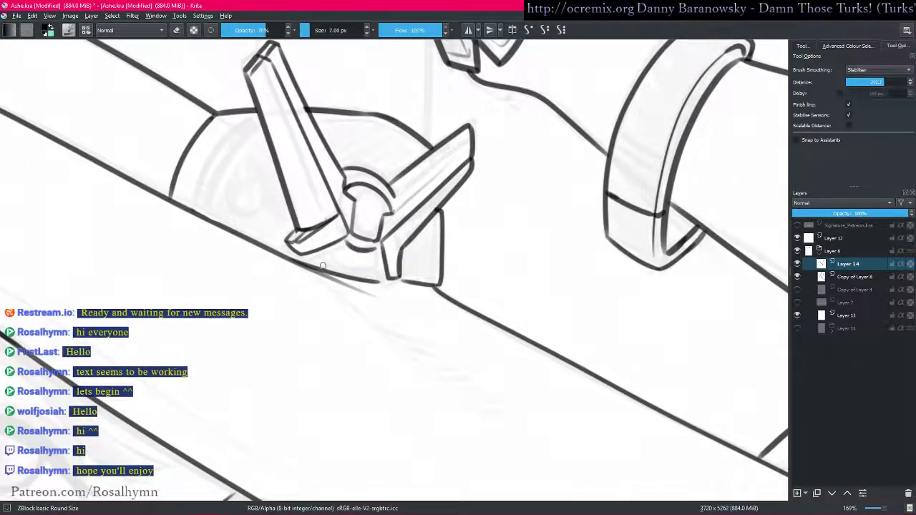
pyautogui.press(']')
pyautogui.moveTo(314, 251)
pyautogui.mouseDown()
pyautogui.moveTo(361, 273)
pyautogui.moveTo(383, 267)
pyautogui.mouseUp()
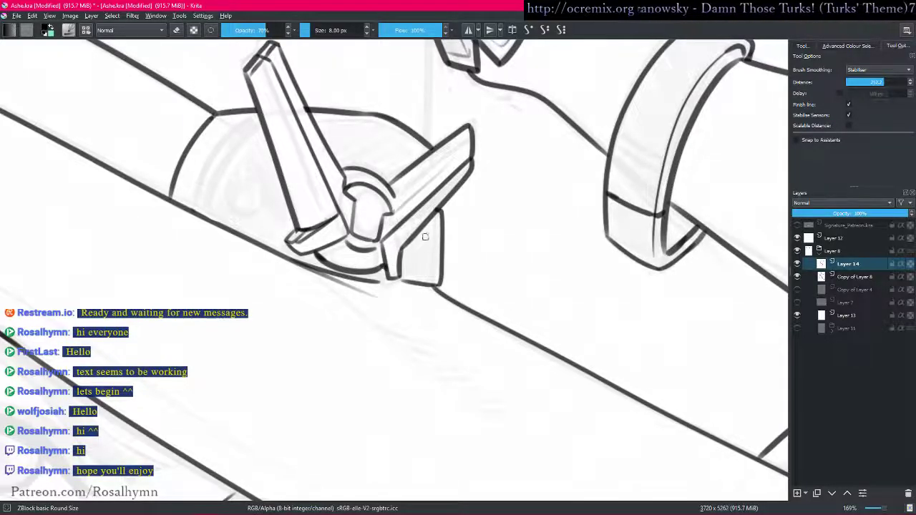
# - Ink a small rivet circle at 6 px on the badge's base plate, beside the long blade
pyautogui.scroll(-6, 422, 240)
pyautogui.scroll(3, 414, 249)
pyautogui.scroll(1, 413, 249)
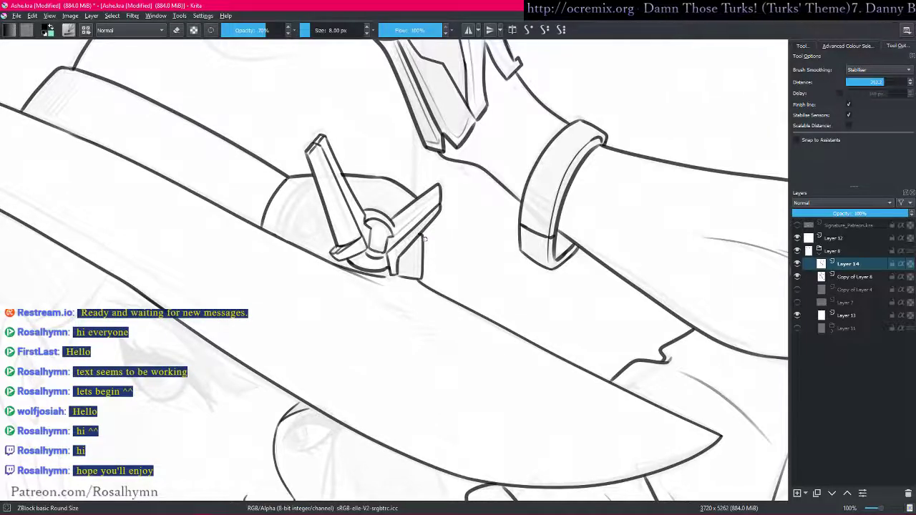
pyautogui.scroll(2, 424, 240)
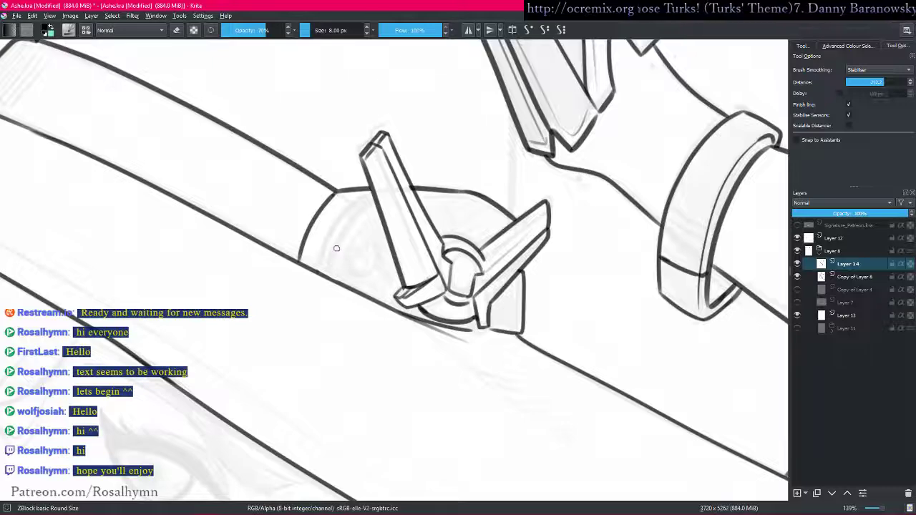
pyautogui.moveTo(333, 267)
pyautogui.mouseDown()
pyautogui.moveTo(357, 254)
pyautogui.moveTo(340, 243)
pyautogui.moveTo(326, 254)
pyautogui.moveTo(337, 268)
pyautogui.moveTo(354, 251)
pyautogui.moveTo(340, 242)
pyautogui.moveTo(332, 266)
pyautogui.mouseUp()
pyautogui.hotkey('ctrl', 'z')
pyautogui.hotkey('ctrl', 'z')
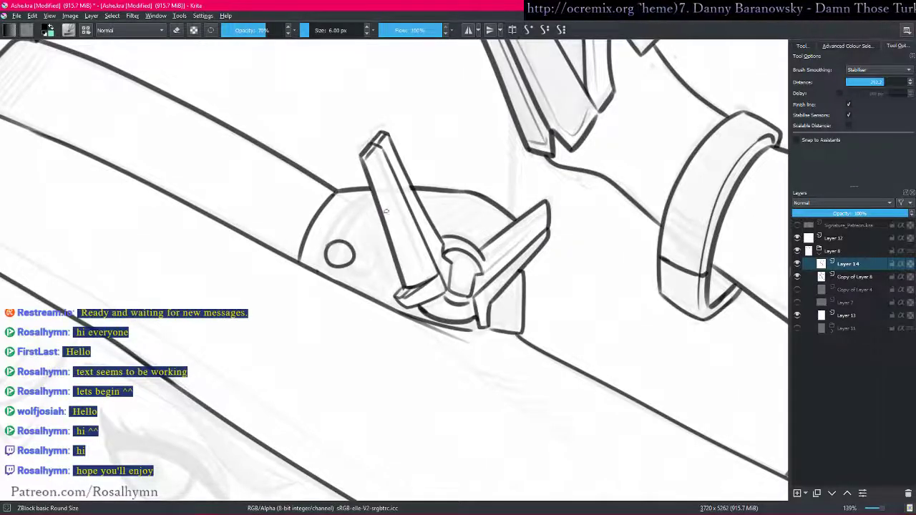
pyautogui.press('+')
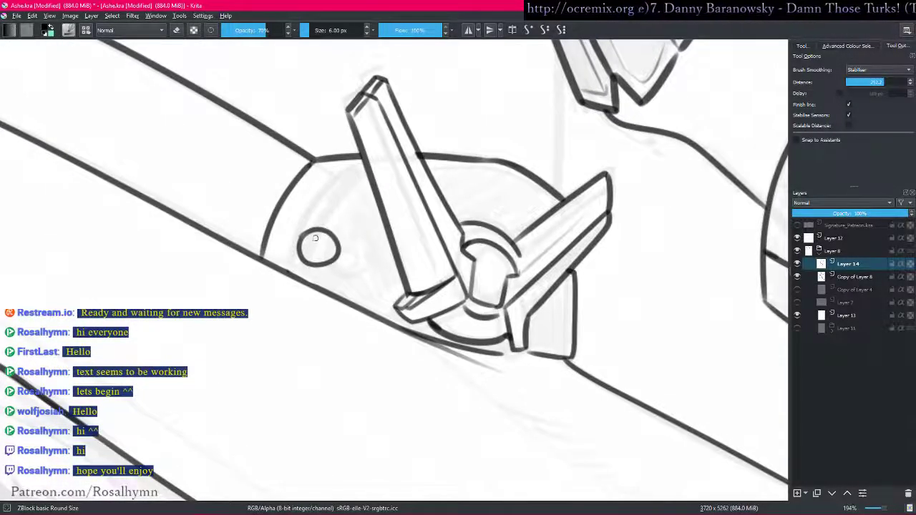
pyautogui.press('-')
pyautogui.press('-')
pyautogui.press('-')
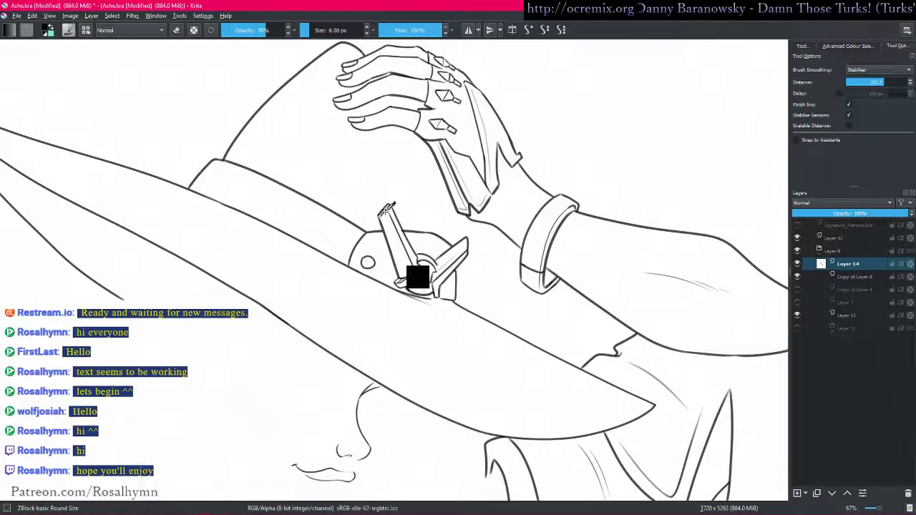
# - Ink thin crease lines on the hat brim just below the badge at 3 px
pyautogui.moveTo(538, 346)
pyautogui.mouseDown()
pyautogui.moveTo(550, 323)
pyautogui.moveTo(644, 276)
pyautogui.moveTo(520, 132)
pyautogui.moveTo(512, 97)
pyautogui.mouseUp()
pyautogui.moveTo(368, 254); pyautogui.dragTo(465, 221)
pyautogui.hotkey('ctrl', 'z')
pyautogui.moveTo(369, 254); pyautogui.dragTo(463, 231)
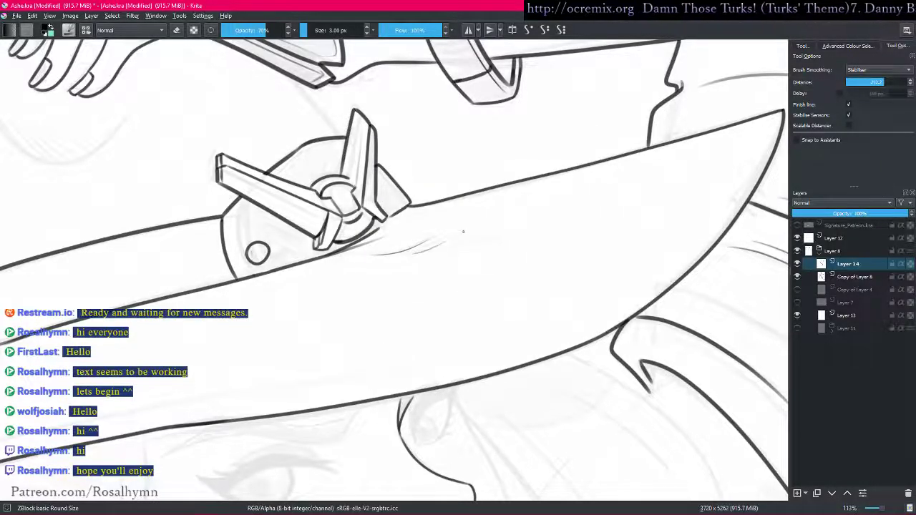
pyautogui.scroll(-4, 438, 238)
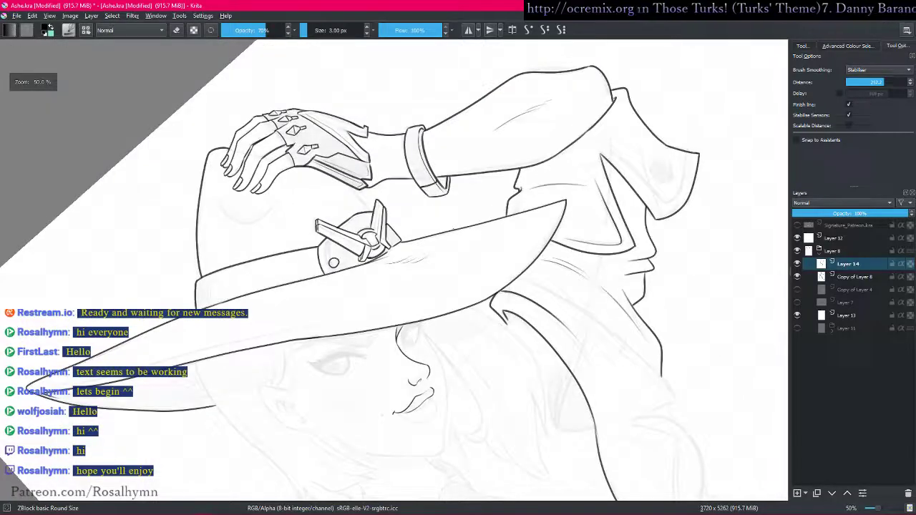
pyautogui.moveTo(465, 279); pyautogui.dragTo(405, 198)
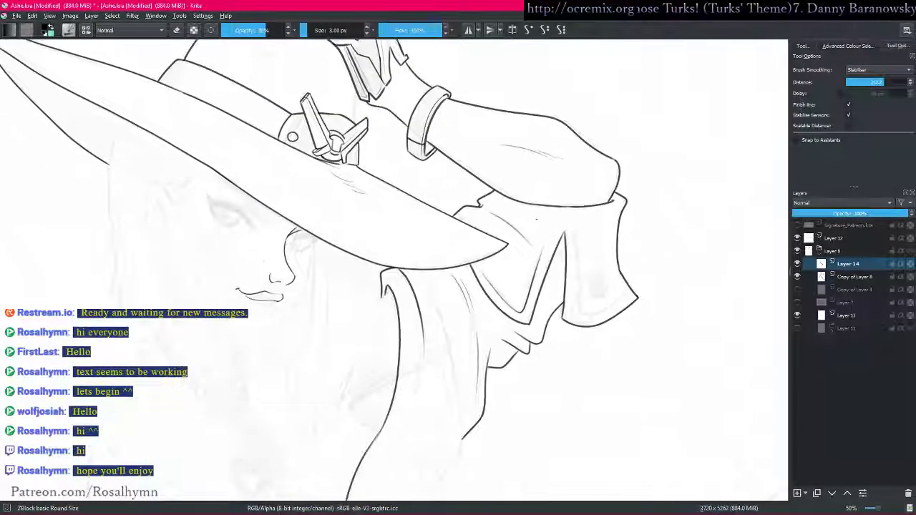
# - Ink the curved dent in the hat crown below the fingertips at 6 px
pyautogui.scroll(-1, 529, 254)
pyautogui.scroll(3, 529, 254)
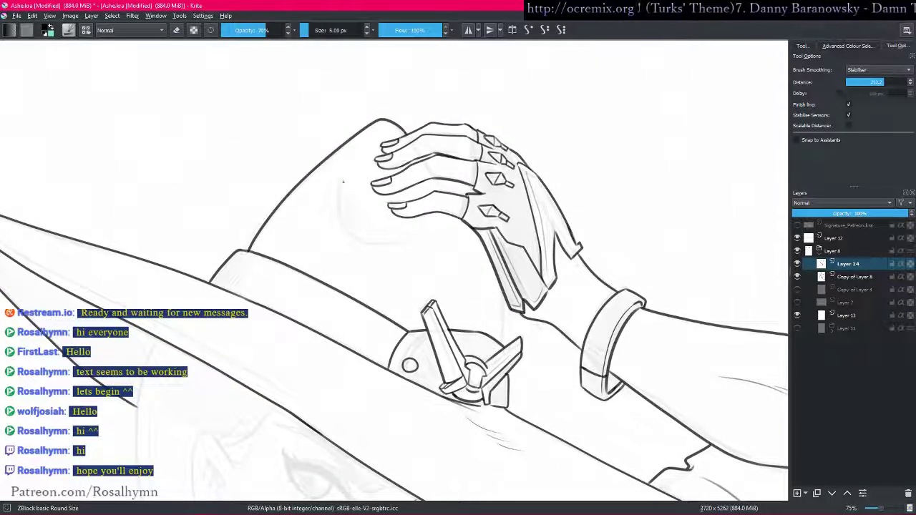
pyautogui.moveTo(362, 242)
pyautogui.mouseDown()
pyautogui.moveTo(423, 239)
pyautogui.moveTo(462, 222)
pyautogui.moveTo(463, 281)
pyautogui.mouseUp()
pyautogui.moveTo(618, 318)
pyautogui.mouseDown()
pyautogui.moveTo(627, 253)
pyautogui.moveTo(578, 157)
pyautogui.mouseUp()
pyautogui.hotkey('ctrl', 'z')
pyautogui.moveTo(277, 271)
pyautogui.mouseDown()
pyautogui.moveTo(290, 302)
pyautogui.moveTo(370, 322)
pyautogui.moveTo(412, 276)
pyautogui.mouseUp()
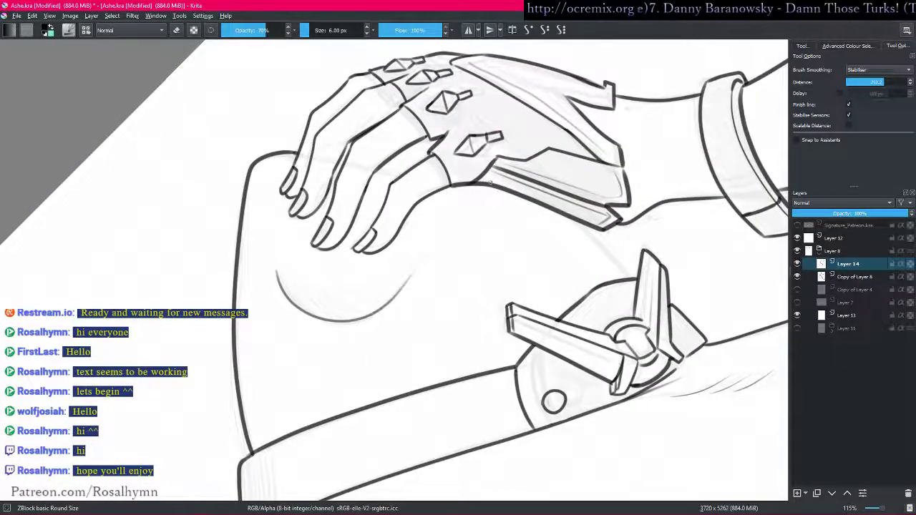
# - Ink a short connecting line in the gap between the second and third fingers at 7 px
pyautogui.press('5')
pyautogui.press('-')
pyautogui.press('-')
pyautogui.press('-')
pyautogui.moveTo(415, 244)
pyautogui.mouseDown()
pyautogui.moveTo(478, 312)
pyautogui.moveTo(450, 352)
pyautogui.mouseUp()
pyautogui.press(']')
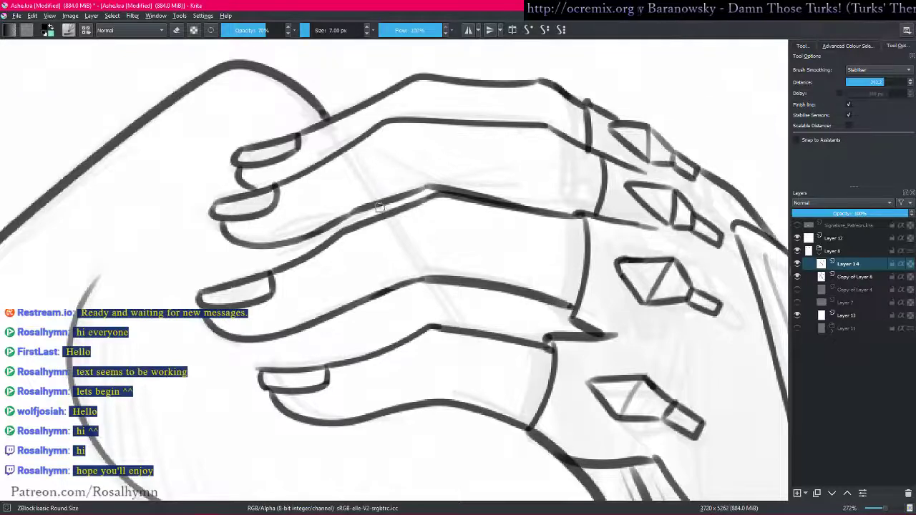
pyautogui.scroll(-5, 380, 205)
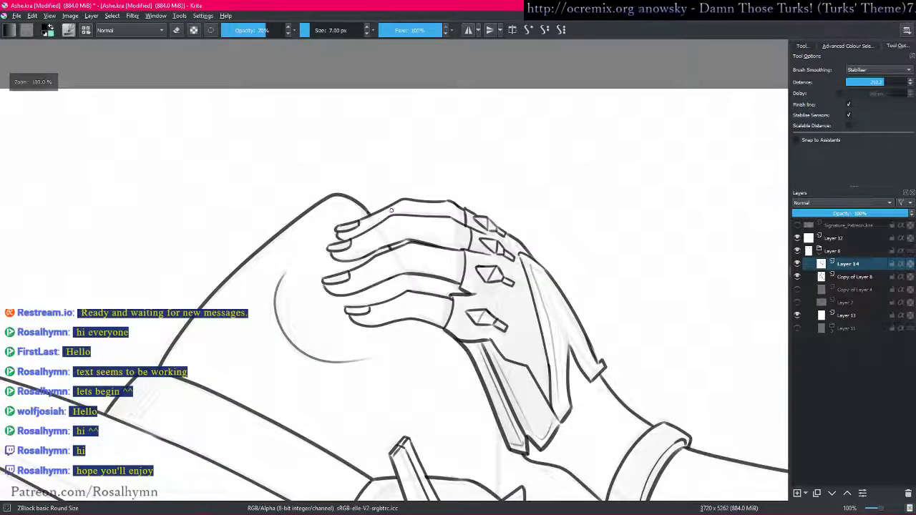
pyautogui.moveTo(546, 311)
pyautogui.mouseDown()
pyautogui.moveTo(553, 294)
pyautogui.moveTo(542, 319)
pyautogui.mouseUp()
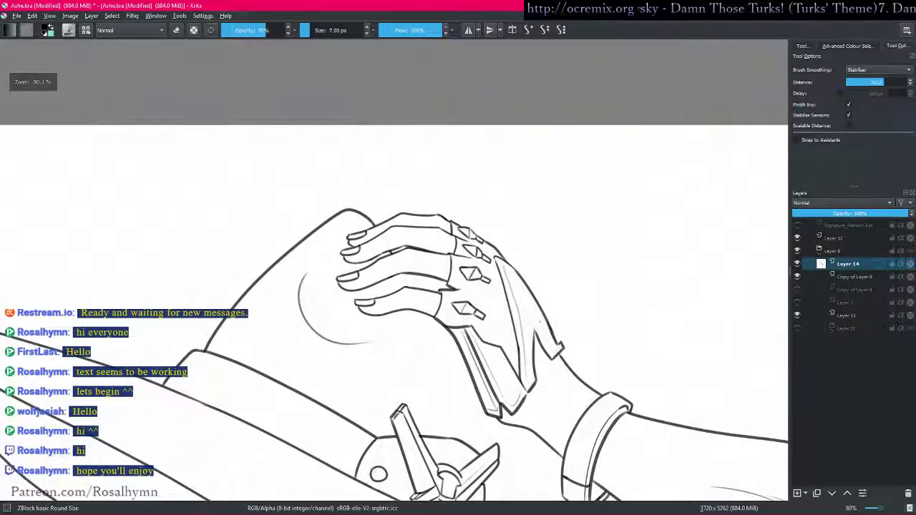
# - Ink a short line across the gap between the third and lowest fingers at 7 px
pyautogui.scroll(4, 413, 270)
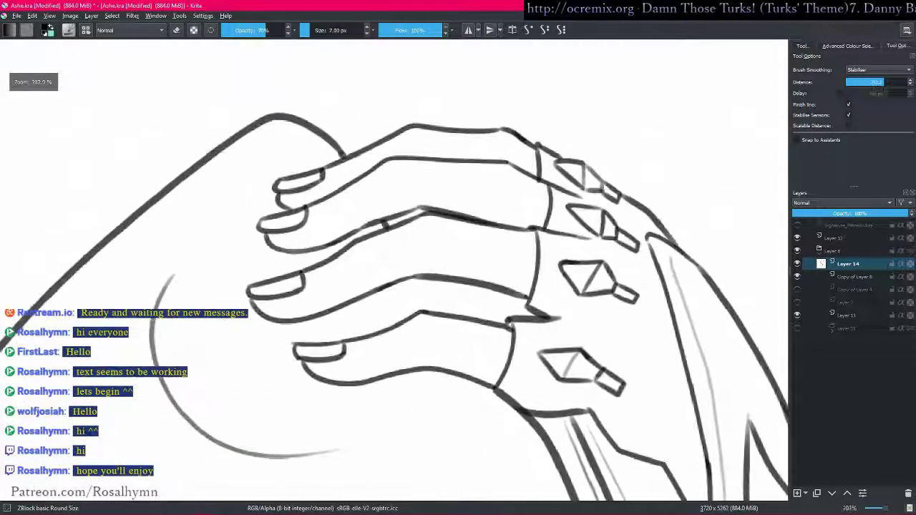
pyautogui.moveTo(427, 288); pyautogui.dragTo(445, 315)
pyautogui.hotkey('ctrl', 'z')
pyautogui.moveTo(426, 280); pyautogui.dragTo(447, 313)
pyautogui.scroll(-5, 427, 281)
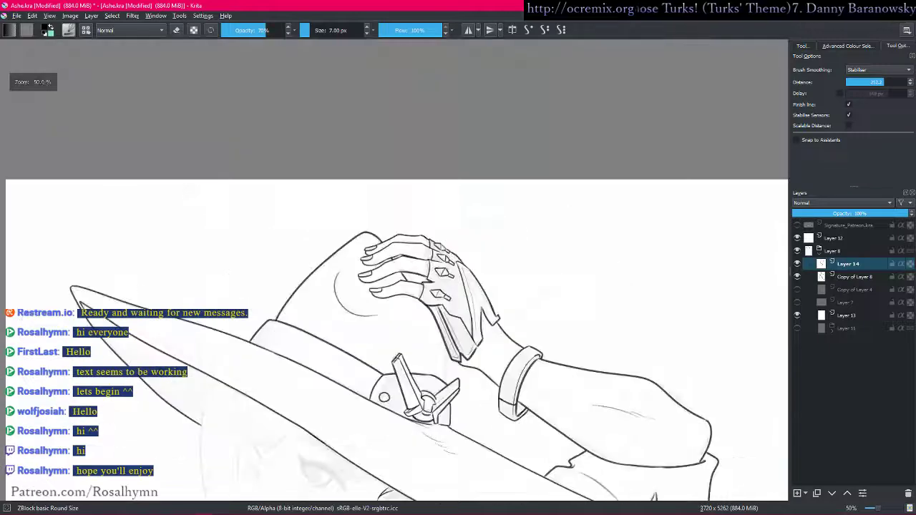
pyautogui.scroll(3, 527, 249)
pyautogui.moveTo(528, 249); pyautogui.dragTo(573, 243)
pyautogui.scroll(-2, 573, 243)
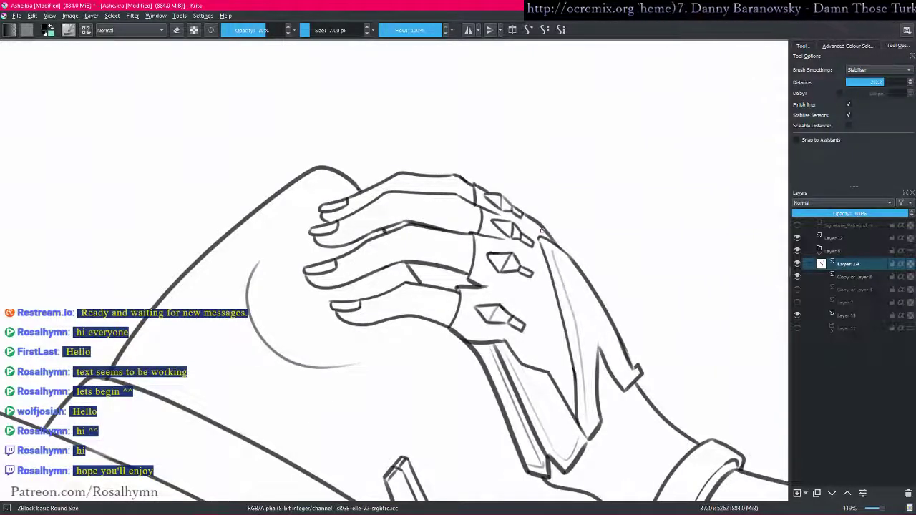
# - Ink the hat crown's far edge from the glove down to the badge and save the drawing
pyautogui.scroll(-5, 540, 230)
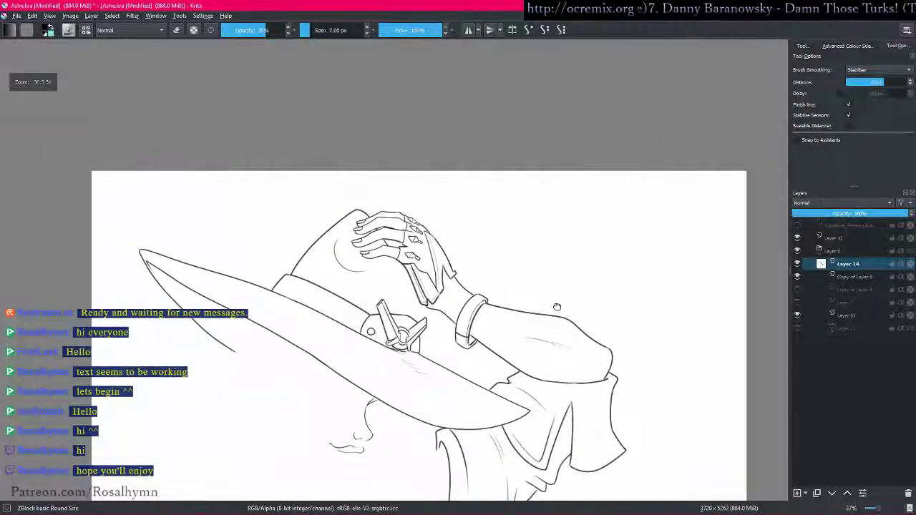
pyautogui.scroll(7, 553, 308)
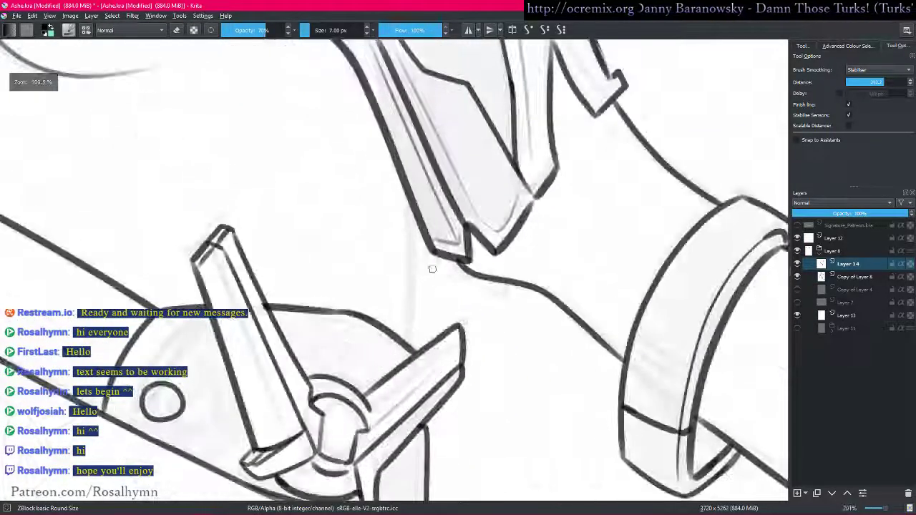
pyautogui.moveTo(410, 192); pyautogui.dragTo(406, 349)
pyautogui.hotkey('ctrl', 'z')
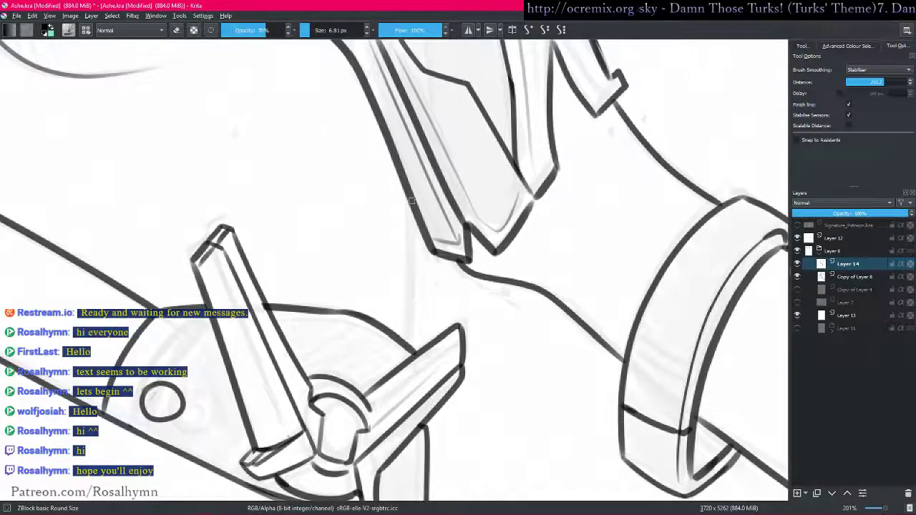
pyautogui.moveTo(411, 198); pyautogui.dragTo(407, 349)
pyautogui.moveTo(472, 226)
pyautogui.mouseDown()
pyautogui.moveTo(487, 308)
pyautogui.moveTo(499, 274)
pyautogui.mouseUp()
pyautogui.moveTo(488, 290); pyautogui.dragTo(488, 292)
pyautogui.press('5')
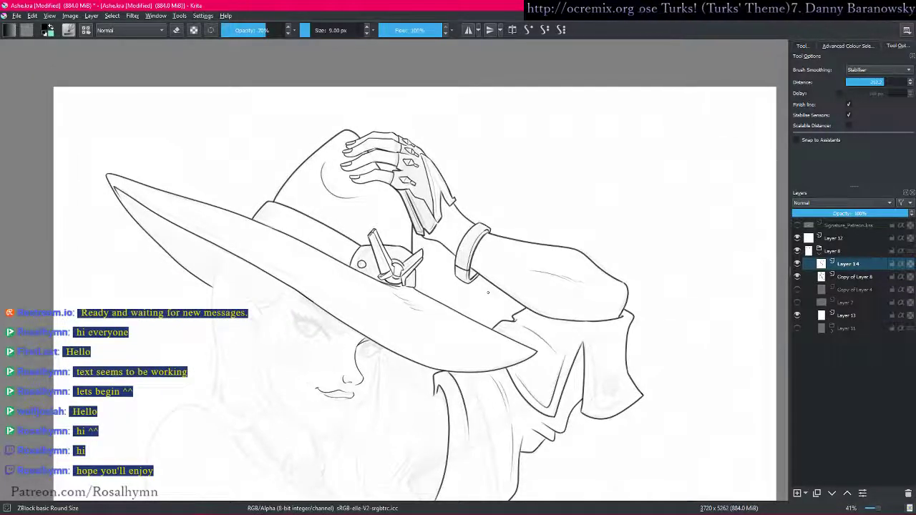
pyautogui.hotkey('alt', 'i')
pyautogui.hotkey('alt', 'i')
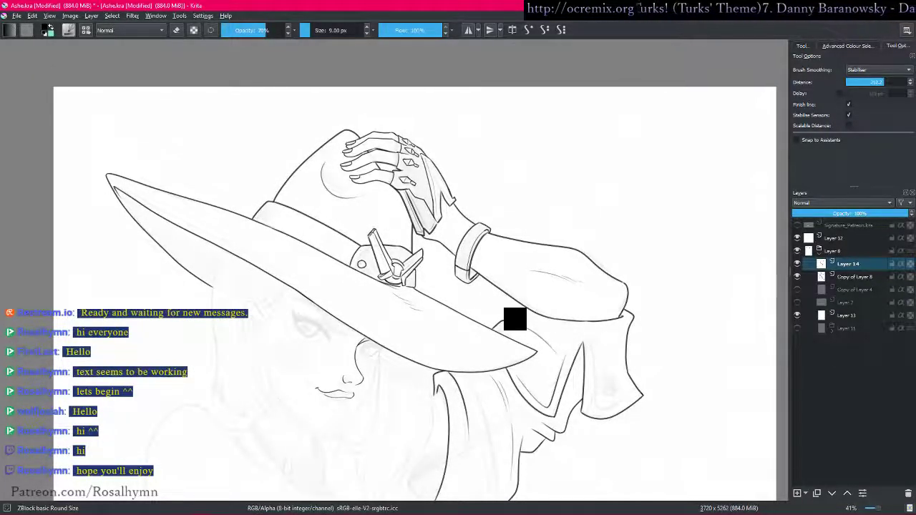
pyautogui.hotkey('ctrl', 's')
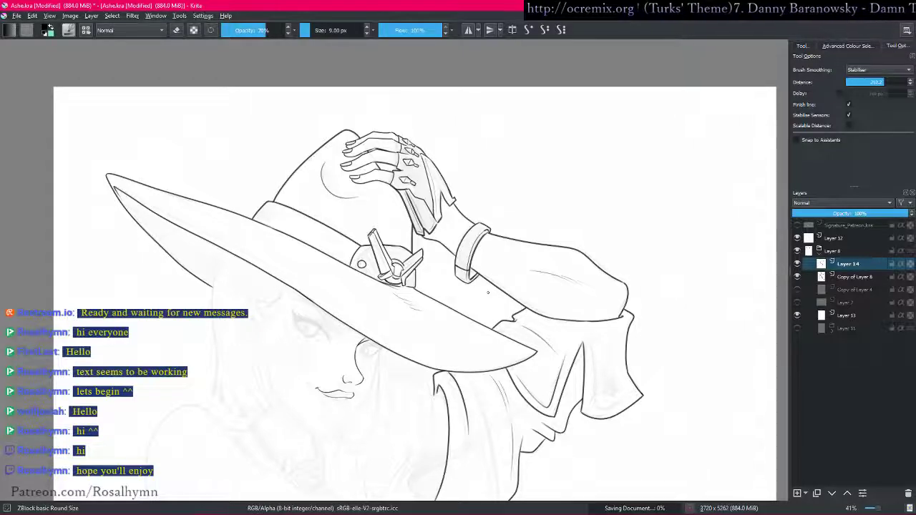
# - Ink the ear's inner contour, from the upper fold around to the notch above the lobe, at 6 px
pyautogui.moveTo(424, 316); pyautogui.dragTo(442, 290)
pyautogui.moveTo(427, 330); pyautogui.dragTo(486, 287)
pyautogui.moveTo(455, 334); pyautogui.dragTo(527, 249)
pyautogui.moveTo(483, 278); pyautogui.dragTo(480, 296)
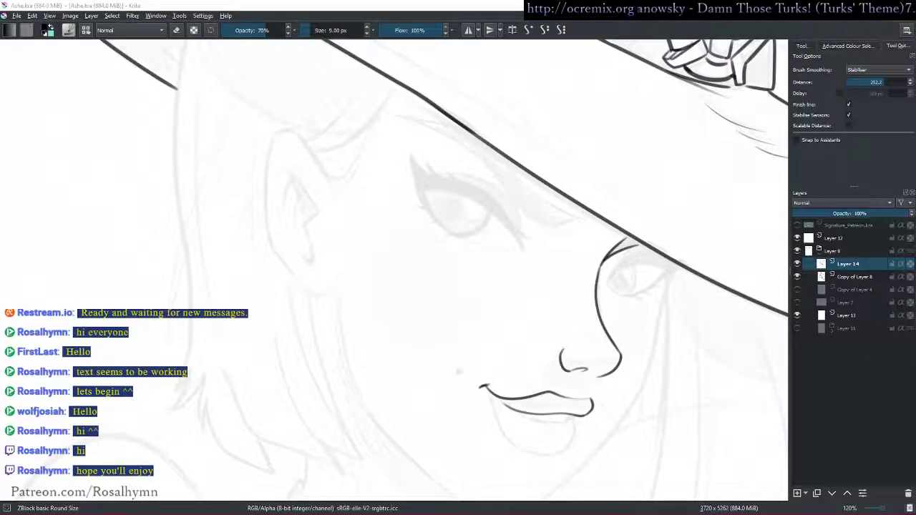
pyautogui.moveTo(410, 314); pyautogui.dragTo(462, 273)
pyautogui.moveTo(345, 240); pyautogui.dragTo(341, 313)
pyautogui.press('[')
pyautogui.press('[')
pyautogui.moveTo(287, 217)
pyautogui.mouseDown()
pyautogui.moveTo(303, 188)
pyautogui.moveTo(294, 184)
pyautogui.moveTo(331, 232)
pyautogui.moveTo(315, 246)
pyautogui.moveTo(325, 298)
pyautogui.moveTo(312, 282)
pyautogui.mouseUp()
pyautogui.moveTo(317, 178); pyautogui.dragTo(346, 180)
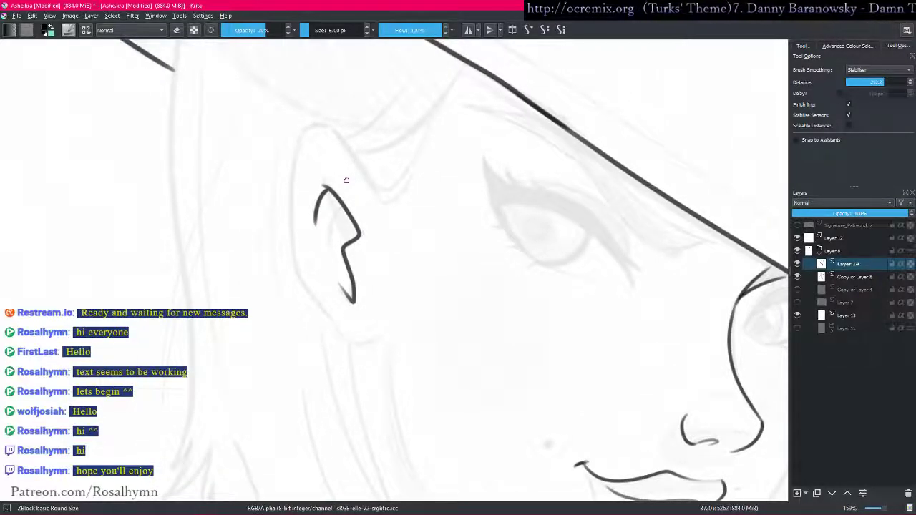
# - Ink a short curved fold inside the ear's inner contour at 6 px and save the drawing
pyautogui.moveTo(339, 214); pyautogui.dragTo(331, 245)
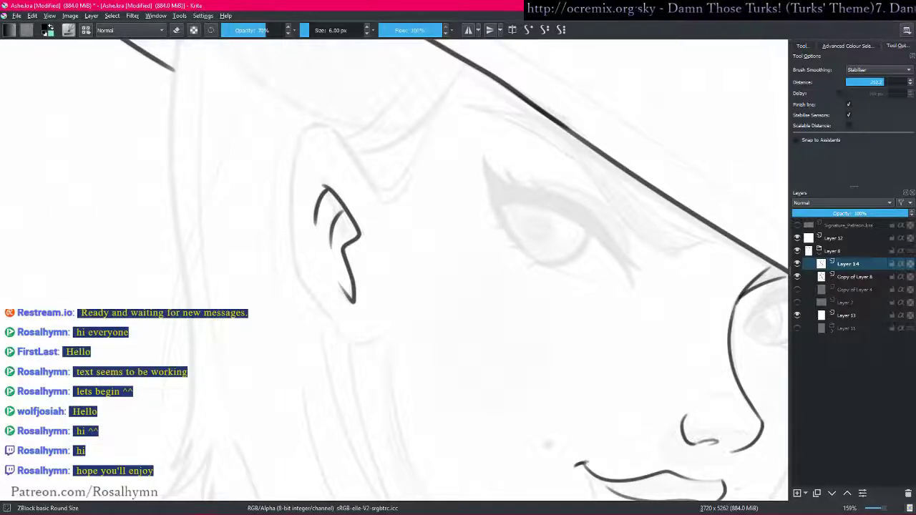
pyautogui.scroll(-3, 482, 198)
pyautogui.hotkey('ctrl', 's')
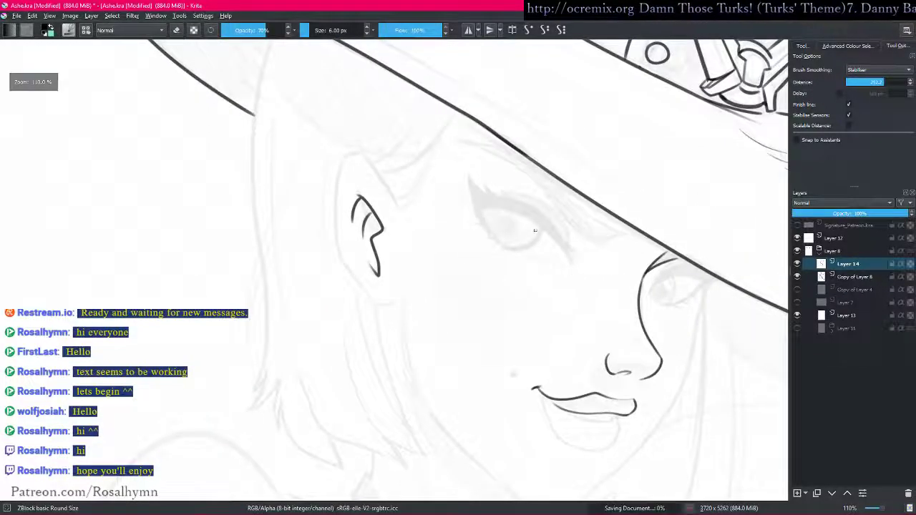
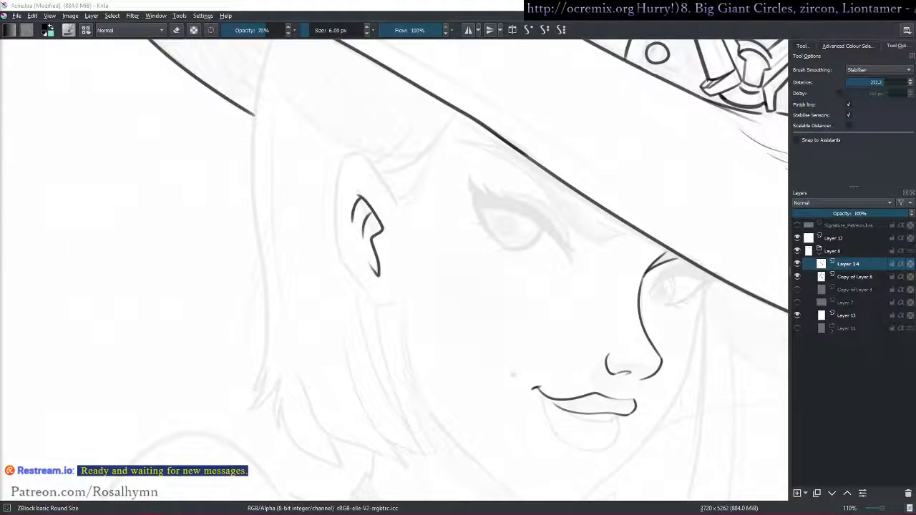
pyautogui.moveTo(551, 214); pyautogui.dragTo(550, 221)
pyautogui.scroll(-1, 597, 185)
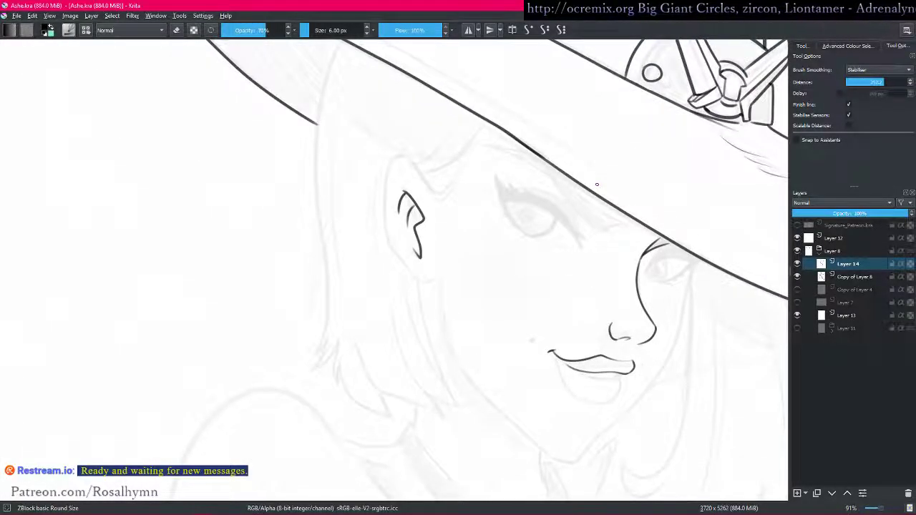
pyautogui.scroll(2, 492, 217)
pyautogui.moveTo(492, 218); pyautogui.dragTo(460, 272)
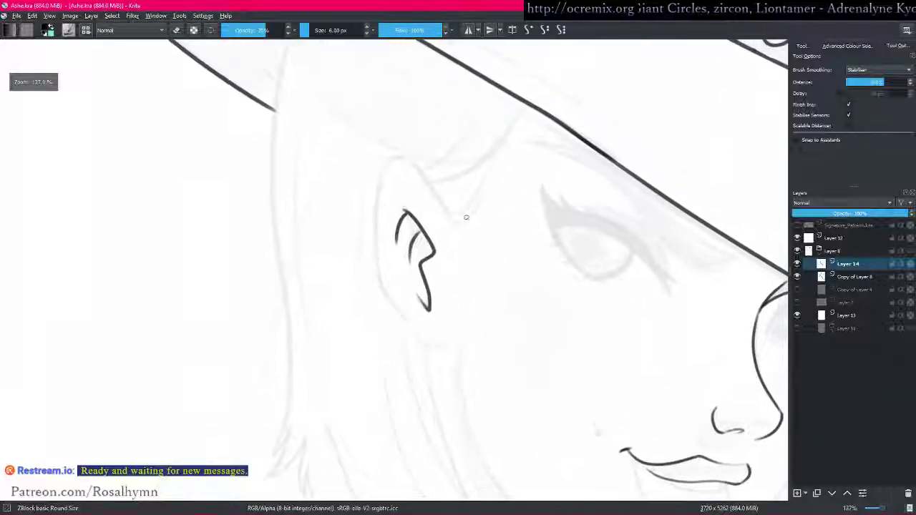
pyautogui.moveTo(466, 170); pyautogui.dragTo(440, 210)
pyautogui.scroll(2, 371, 292)
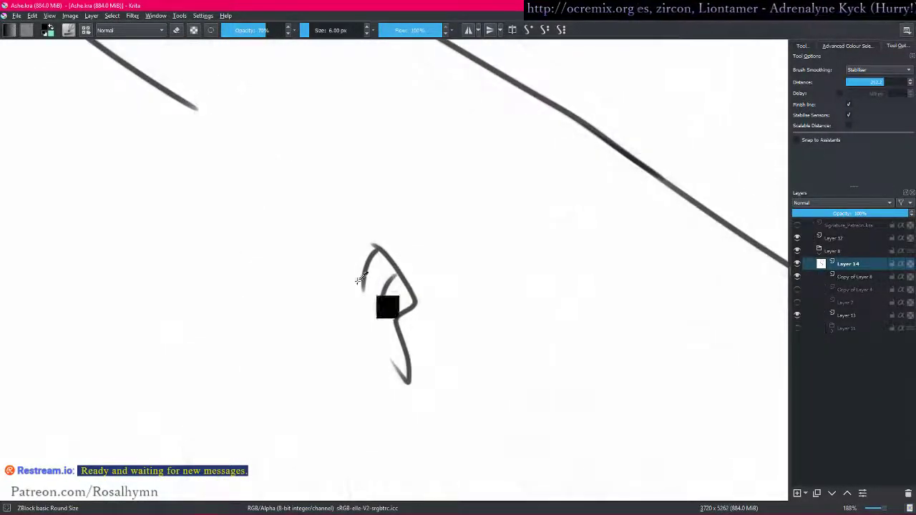
# - Ink the ear's outer rim at 6 px, from above the lobe over the top and down the front edge
pyautogui.moveTo(343, 352); pyautogui.dragTo(332, 287)
pyautogui.hotkey('ctrl', 'z')
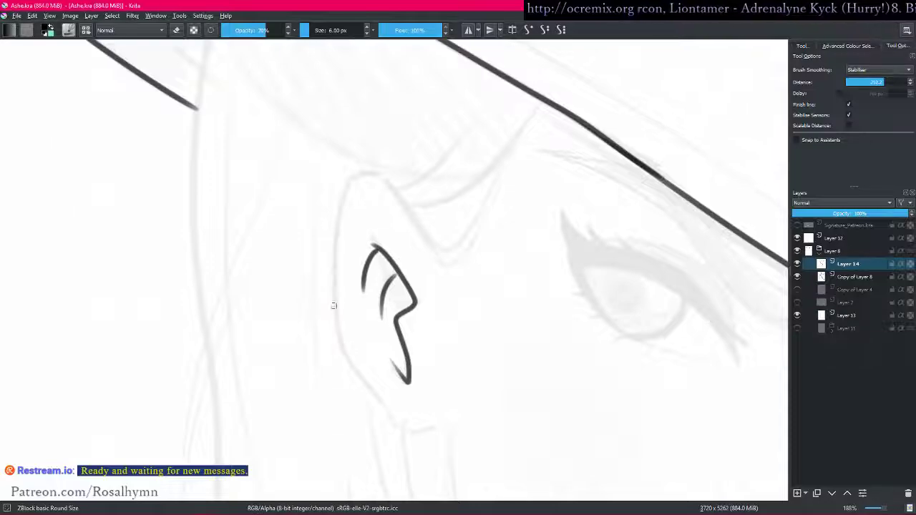
pyautogui.moveTo(346, 357)
pyautogui.mouseDown()
pyautogui.moveTo(334, 279)
pyautogui.moveTo(351, 176)
pyautogui.moveTo(336, 326)
pyautogui.moveTo(343, 361)
pyautogui.mouseUp()
pyautogui.hotkey('ctrl', 'z')
pyautogui.moveTo(358, 175)
pyautogui.mouseDown()
pyautogui.moveTo(409, 211)
pyautogui.moveTo(449, 283)
pyautogui.moveTo(503, 143)
pyautogui.mouseUp()
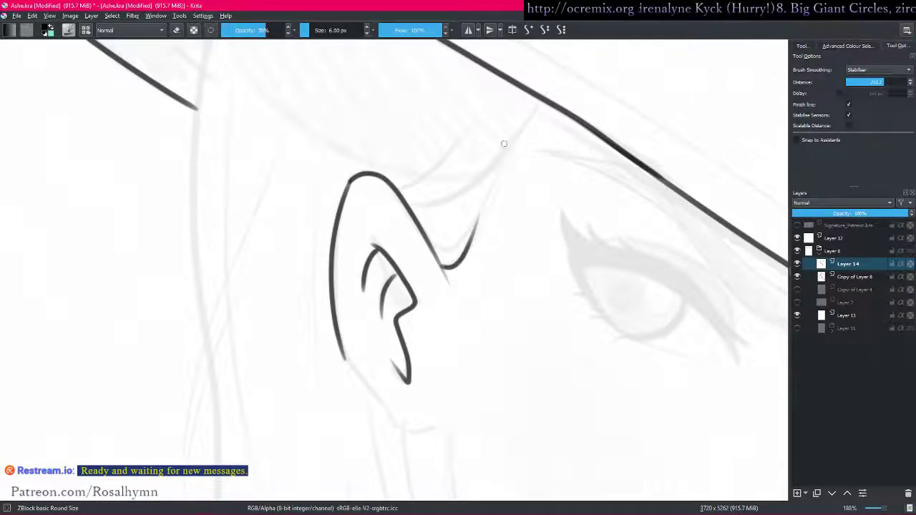
# - Ink the curved hair strands running from the front of the ear up to the hat brim at 6 px
pyautogui.moveTo(430, 250)
pyautogui.mouseDown()
pyautogui.moveTo(469, 221)
pyautogui.moveTo(523, 131)
pyautogui.moveTo(508, 152)
pyautogui.mouseUp()
pyautogui.moveTo(409, 207)
pyautogui.mouseDown()
pyautogui.moveTo(490, 168)
pyautogui.moveTo(542, 102)
pyautogui.mouseUp()
pyautogui.moveTo(396, 189)
pyautogui.mouseDown()
pyautogui.moveTo(434, 177)
pyautogui.moveTo(478, 112)
pyautogui.mouseUp()
# - Ink the lower back edge of the hair and its first pointed tips at 6 px
pyautogui.press('-')
pyautogui.press('-')
pyautogui.press('-')
pyautogui.press('-')
pyautogui.press('-')
pyautogui.press('-')
pyautogui.moveTo(459, 374); pyautogui.dragTo(448, 380)
pyautogui.moveTo(449, 387); pyautogui.dragTo(501, 257)
pyautogui.moveTo(589, 288); pyautogui.dragTo(439, 255)
pyautogui.moveTo(386, 302); pyautogui.dragTo(638, 330)
pyautogui.moveTo(490, 233); pyautogui.dragTo(609, 240)
pyautogui.moveTo(272, 376)
pyautogui.mouseDown()
pyautogui.moveTo(282, 355)
pyautogui.moveTo(277, 332)
pyautogui.moveTo(328, 295)
pyautogui.moveTo(380, 210)
pyautogui.mouseUp()
pyautogui.moveTo(295, 337); pyautogui.dragTo(356, 263)
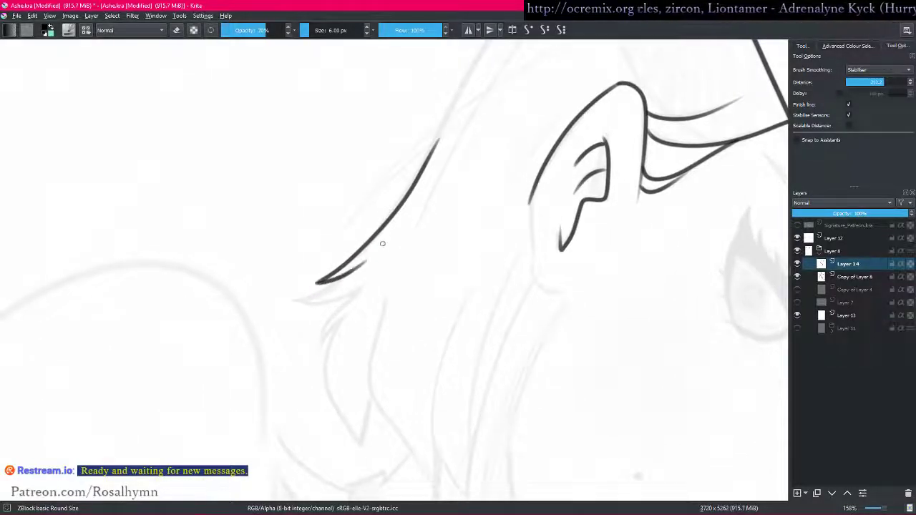
pyautogui.moveTo(297, 300); pyautogui.dragTo(378, 254)
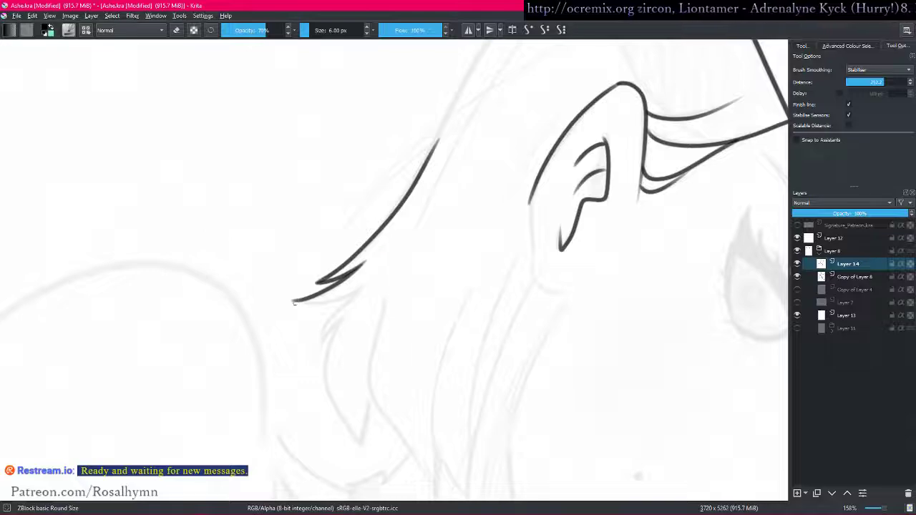
# - Ink the remaining jagged ends along the bottom of the hair and the long strands rising from them at 6 px
pyautogui.moveTo(301, 303)
pyautogui.mouseDown()
pyautogui.moveTo(335, 305)
pyautogui.moveTo(313, 355)
pyautogui.mouseUp()
pyautogui.moveTo(346, 315)
pyautogui.mouseDown()
pyautogui.moveTo(329, 370)
pyautogui.moveTo(362, 448)
pyautogui.moveTo(370, 393)
pyautogui.mouseUp()
pyautogui.moveTo(384, 323)
pyautogui.mouseDown()
pyautogui.moveTo(365, 185)
pyautogui.moveTo(353, 255)
pyautogui.moveTo(419, 369)
pyautogui.moveTo(418, 307)
pyautogui.mouseUp()
pyautogui.moveTo(453, 152)
pyautogui.mouseDown()
pyautogui.moveTo(421, 243)
pyautogui.moveTo(418, 297)
pyautogui.moveTo(449, 360)
pyautogui.mouseUp()
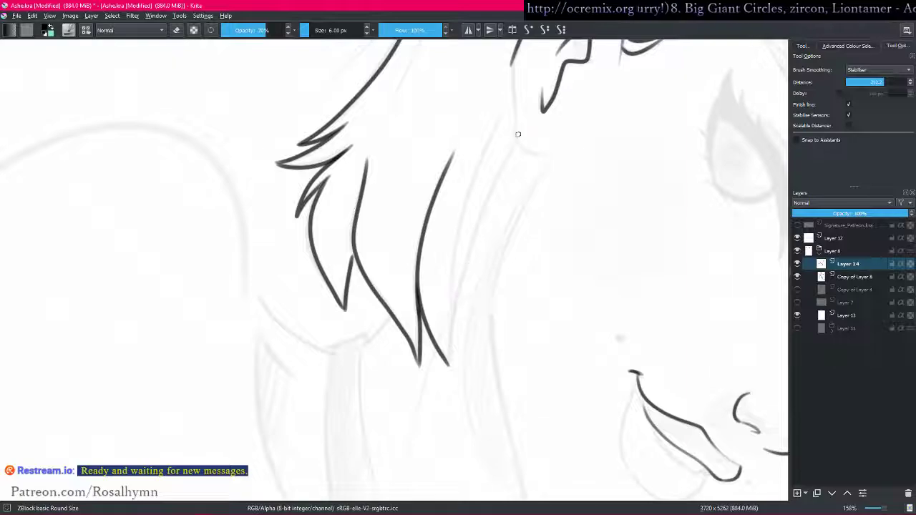
# - Ink the long curved hair strands from beneath the earlobe down to the hair ends at 6 px
pyautogui.moveTo(506, 114)
pyautogui.mouseDown()
pyautogui.moveTo(458, 237)
pyautogui.moveTo(463, 337)
pyautogui.mouseUp()
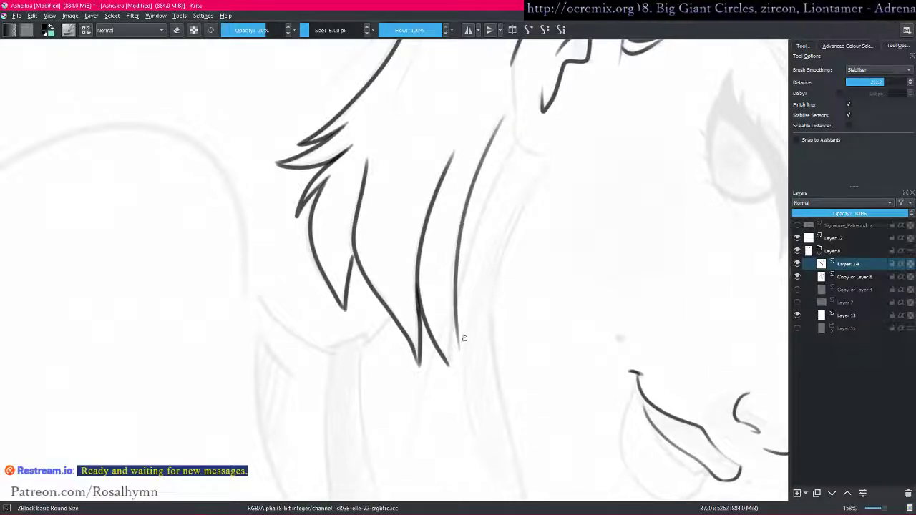
pyautogui.moveTo(515, 145)
pyautogui.mouseDown()
pyautogui.moveTo(487, 204)
pyautogui.moveTo(458, 350)
pyautogui.moveTo(447, 360)
pyautogui.moveTo(458, 290)
pyautogui.mouseUp()
pyautogui.press('5')
pyautogui.moveTo(524, 204); pyautogui.dragTo(482, 323)
# - Ink the ear's lower back edge and the curve of the lobe at 6 px
pyautogui.scroll(-2, 429, 257)
pyautogui.scroll(4, 428, 256)
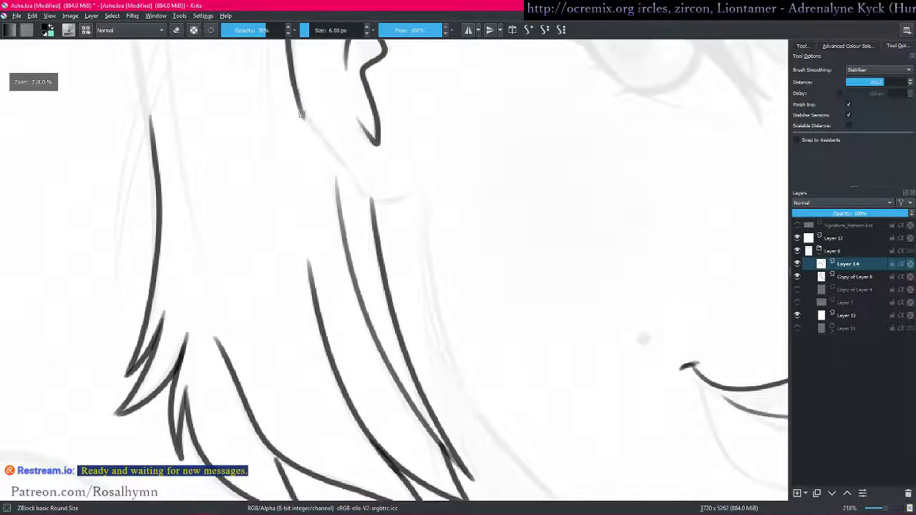
pyautogui.moveTo(295, 96)
pyautogui.mouseDown()
pyautogui.moveTo(358, 188)
pyautogui.moveTo(395, 203)
pyautogui.moveTo(411, 191)
pyautogui.moveTo(460, 306)
pyautogui.mouseUp()
pyautogui.scroll(-2, 422, 179)
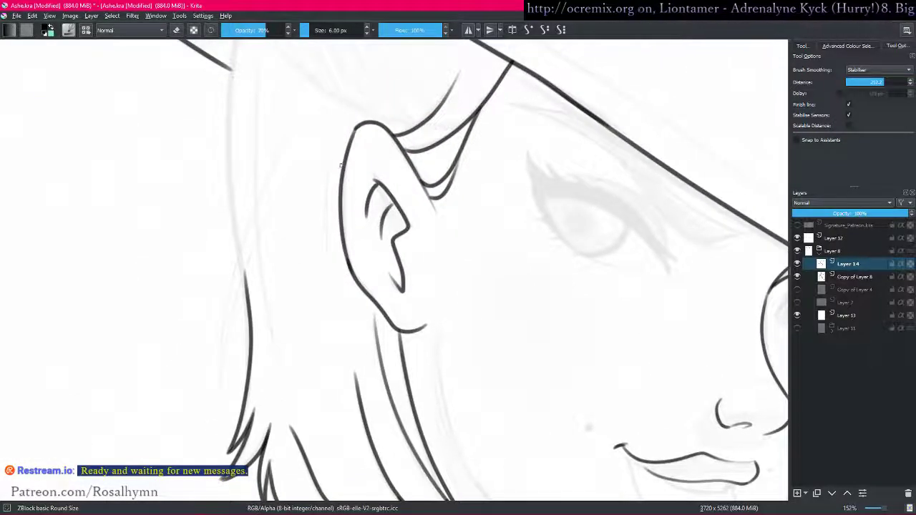
# - Ink a thin hair strand alongside the back edge of the ear at 3 px
pyautogui.moveTo(332, 125); pyautogui.dragTo(326, 285)
pyautogui.scroll(-4, 395, 271)
pyautogui.scroll(5, 478, 291)
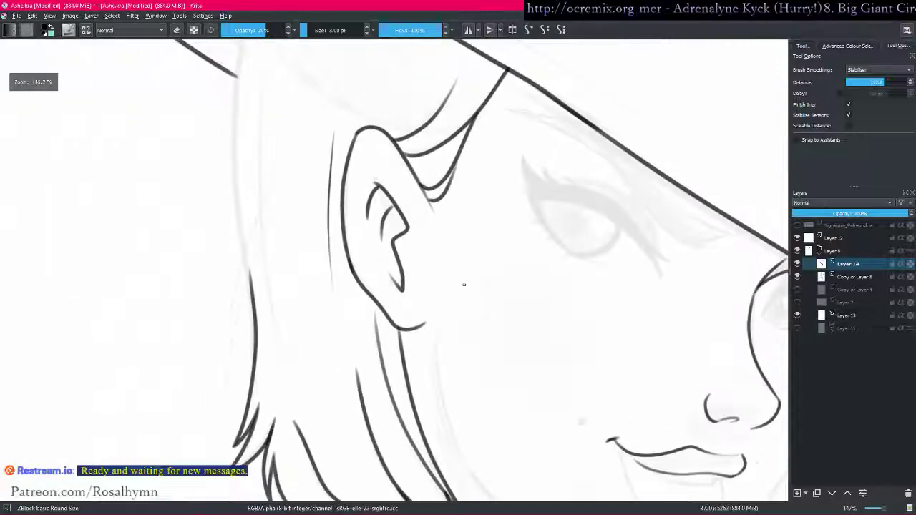
pyautogui.moveTo(297, 217); pyautogui.dragTo(296, 209)
# - Ink two long loose strands at 5 px that meet in a point outside the hair's back edge
pyautogui.press(']')
pyautogui.press(']')
pyautogui.press(']')
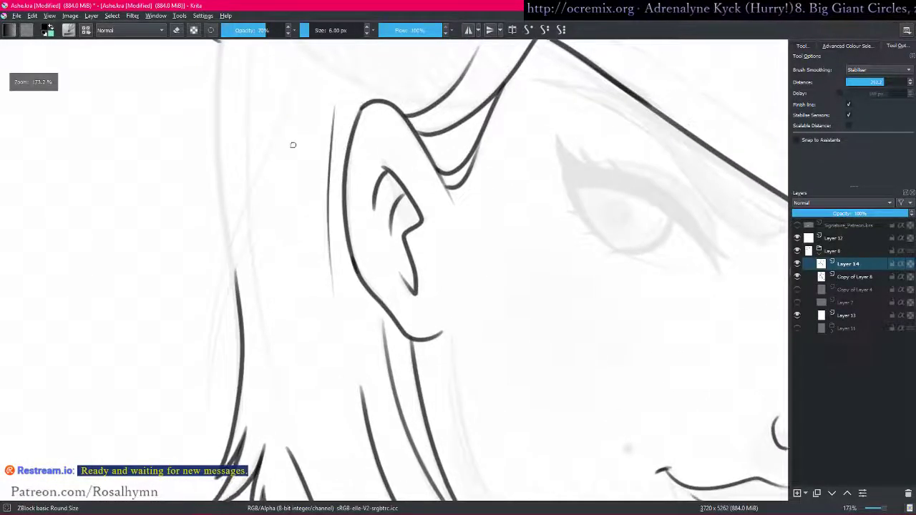
pyautogui.moveTo(568, 159)
pyautogui.mouseDown()
pyautogui.moveTo(564, 178)
pyautogui.moveTo(491, 242)
pyautogui.moveTo(521, 239)
pyautogui.mouseUp()
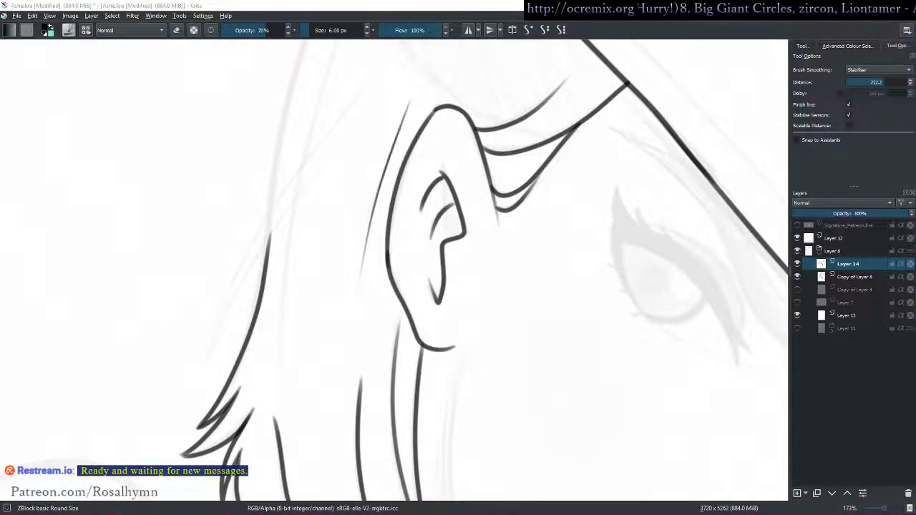
pyautogui.moveTo(382, 234); pyautogui.dragTo(380, 274)
pyautogui.moveTo(207, 399)
pyautogui.mouseDown()
pyautogui.moveTo(303, 232)
pyautogui.moveTo(344, 185)
pyautogui.mouseUp()
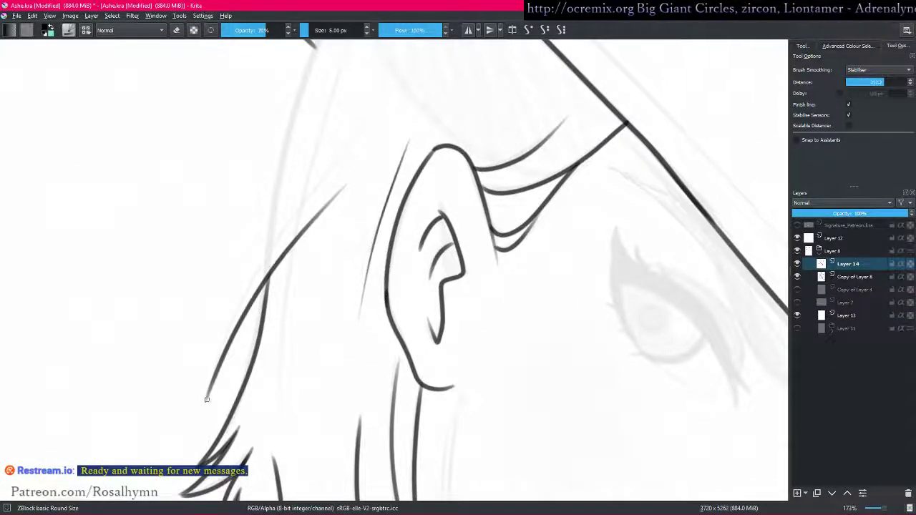
pyautogui.moveTo(206, 394)
pyautogui.mouseDown()
pyautogui.moveTo(266, 258)
pyautogui.moveTo(366, 127)
pyautogui.mouseUp()
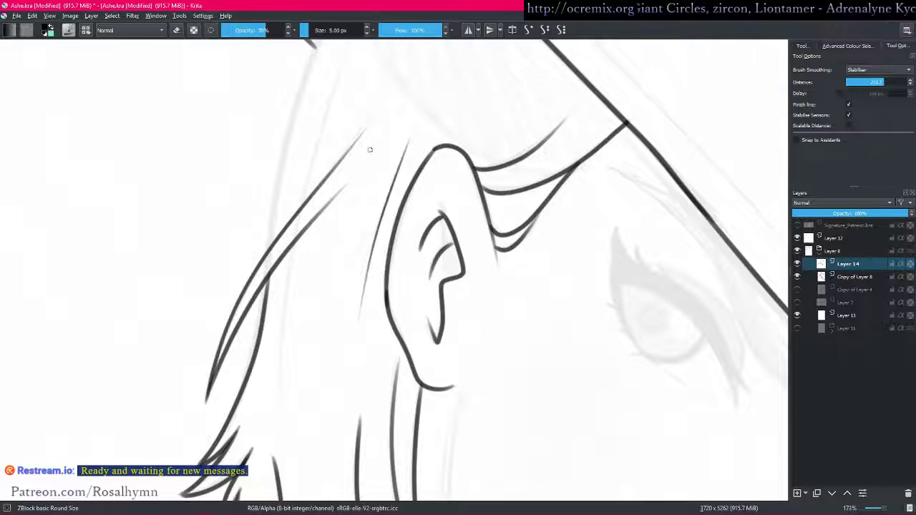
# - Ink the hair's outer contour from the loose strands up to the hat brim at 6 px
pyautogui.moveTo(349, 166); pyautogui.dragTo(322, 263)
pyautogui.moveTo(314, 148); pyautogui.dragTo(307, 199)
pyautogui.moveTo(386, 136); pyautogui.dragTo(501, 190)
pyautogui.moveTo(553, 252)
pyautogui.mouseDown()
pyautogui.moveTo(541, 288)
pyautogui.moveTo(542, 267)
pyautogui.mouseUp()
pyautogui.moveTo(185, 275)
pyautogui.mouseDown()
pyautogui.moveTo(300, 204)
pyautogui.moveTo(443, 149)
pyautogui.moveTo(525, 142)
pyautogui.mouseUp()
# - Ink the inner hair strands beside the back contour, above and below the loose strands, at 5 px
pyautogui.press('[')
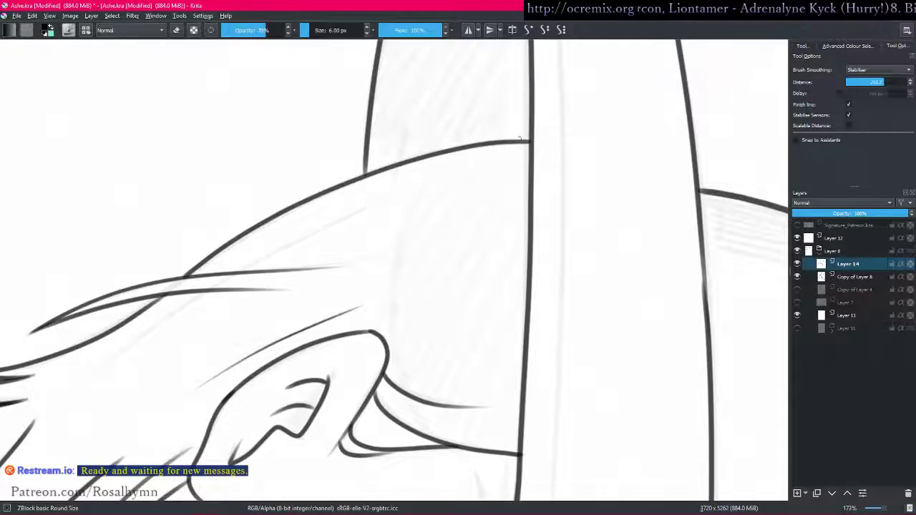
pyautogui.moveTo(249, 264); pyautogui.dragTo(460, 177)
pyautogui.moveTo(326, 295); pyautogui.dragTo(420, 158)
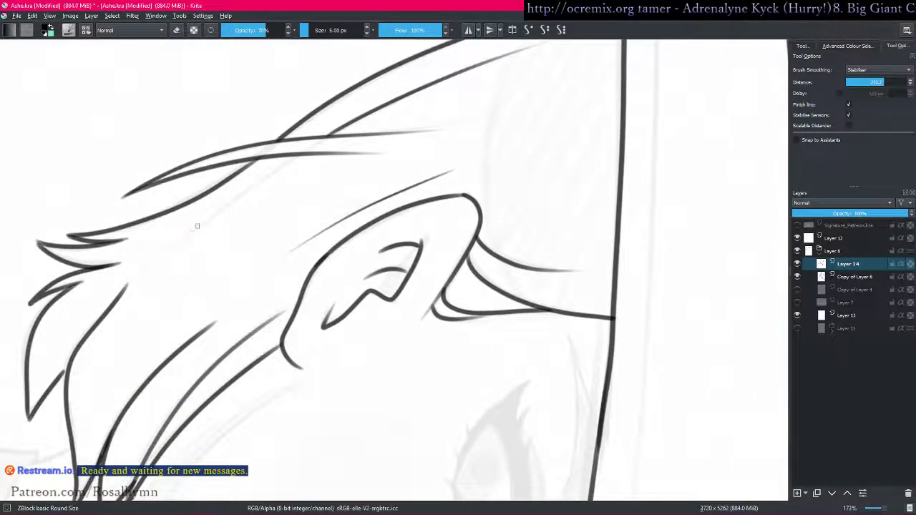
pyautogui.moveTo(306, 155); pyautogui.dragTo(159, 263)
# - Examine the whole line art upright, isolating Layer 14 and Copy of Layer 8 to check their contents
pyautogui.press('-')
pyautogui.press('-')
pyautogui.press('-')
pyautogui.press('-')
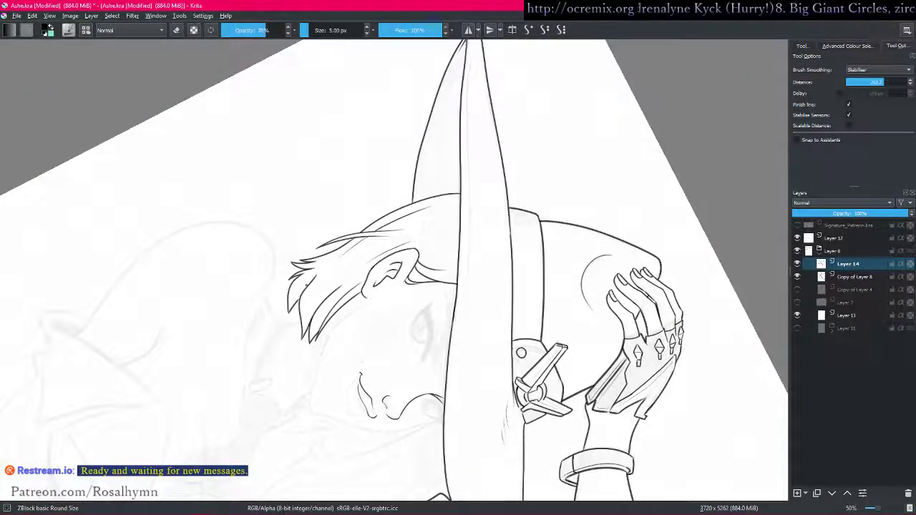
pyautogui.moveTo(482, 257); pyautogui.dragTo(465, 278)
pyautogui.press('5')
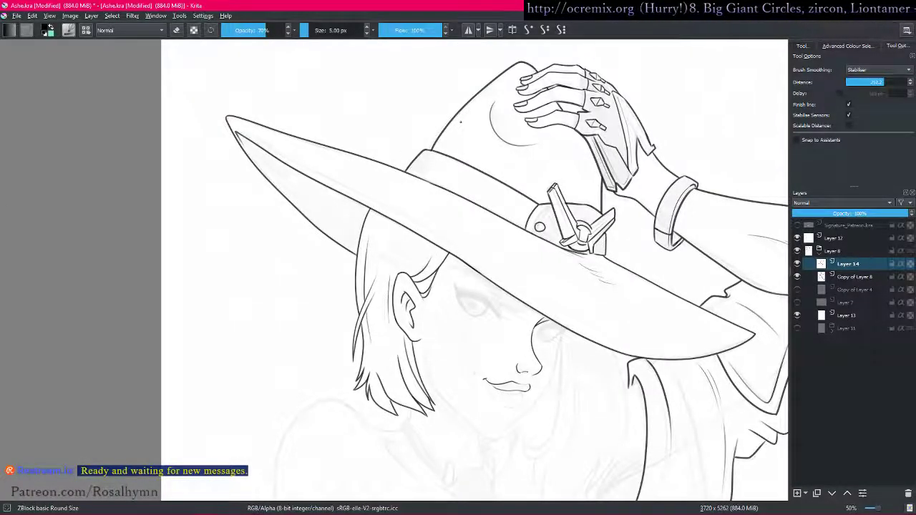
pyautogui.moveTo(466, 290); pyautogui.dragTo(439, 273)
pyautogui.keyDown('ctrl'); pyautogui.moveTo(439, 275); pyautogui.dragTo(440, 305); pyautogui.keyUp('ctrl')
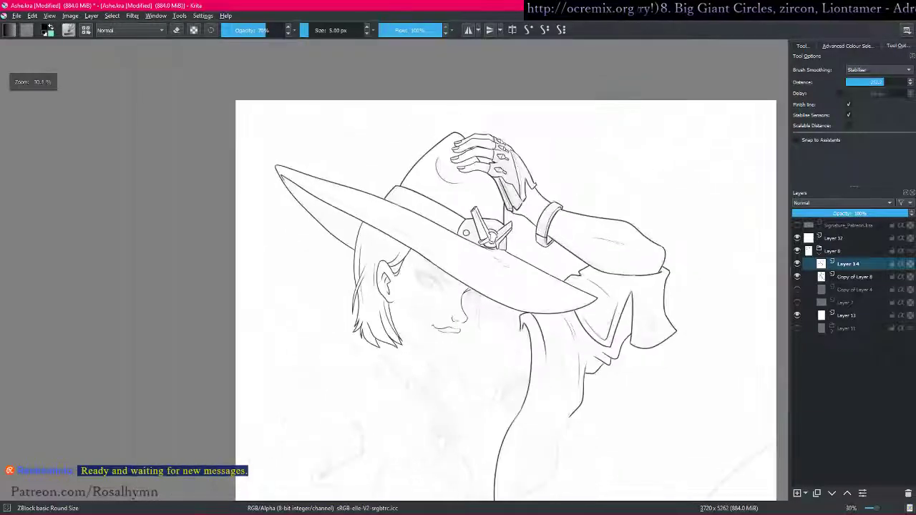
pyautogui.keyDown('alt'); pyautogui.click(847, 264); pyautogui.keyUp('alt')
pyautogui.keyDown('alt'); pyautogui.click(854, 277); pyautogui.keyUp('alt')
pyautogui.keyDown('alt'); pyautogui.click(848, 264); pyautogui.keyUp('alt')
pyautogui.moveTo(513, 375); pyautogui.dragTo(498, 314)
pyautogui.keyDown('ctrl'); pyautogui.moveTo(498, 314); pyautogui.dragTo(535, 214); pyautogui.keyUp('ctrl')
pyautogui.keyDown('alt'); pyautogui.click(847, 264); pyautogui.keyUp('alt')
pyautogui.moveTo(425, 367); pyautogui.dragTo(532, 286)
pyautogui.keyDown('ctrl'); pyautogui.moveTo(531, 312); pyautogui.dragTo(534, 358); pyautogui.keyUp('ctrl')
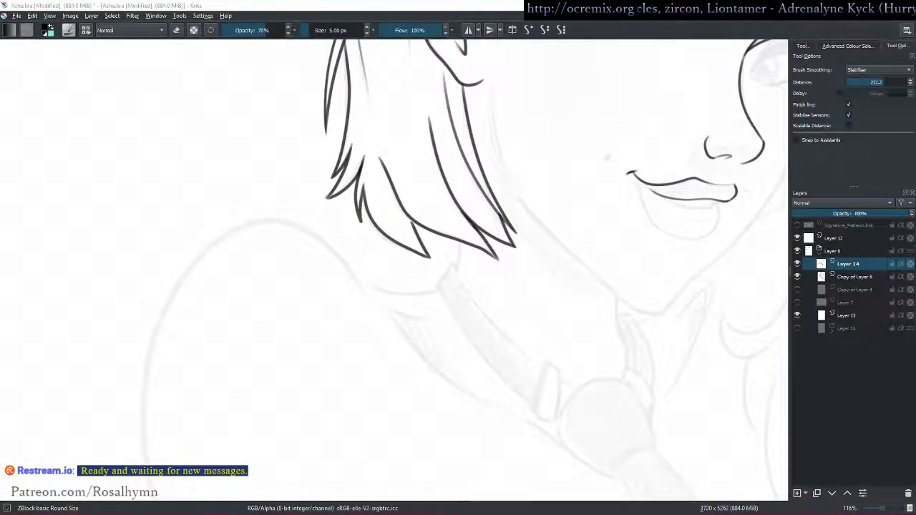
# - Ink the forked crease between the lowered arm and the chest at 7 px
pyautogui.scroll(-4, 279, 348)
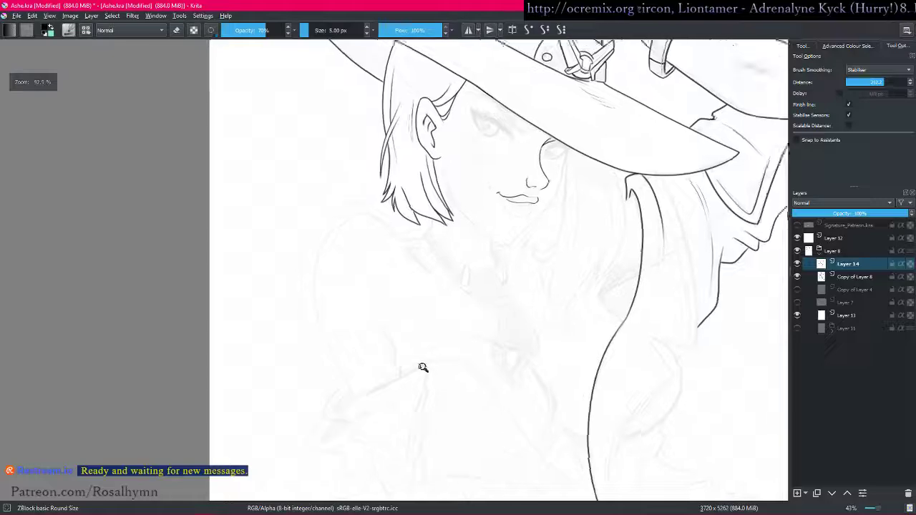
pyautogui.moveTo(474, 369); pyautogui.dragTo(382, 310)
pyautogui.moveTo(589, 259); pyautogui.dragTo(583, 310)
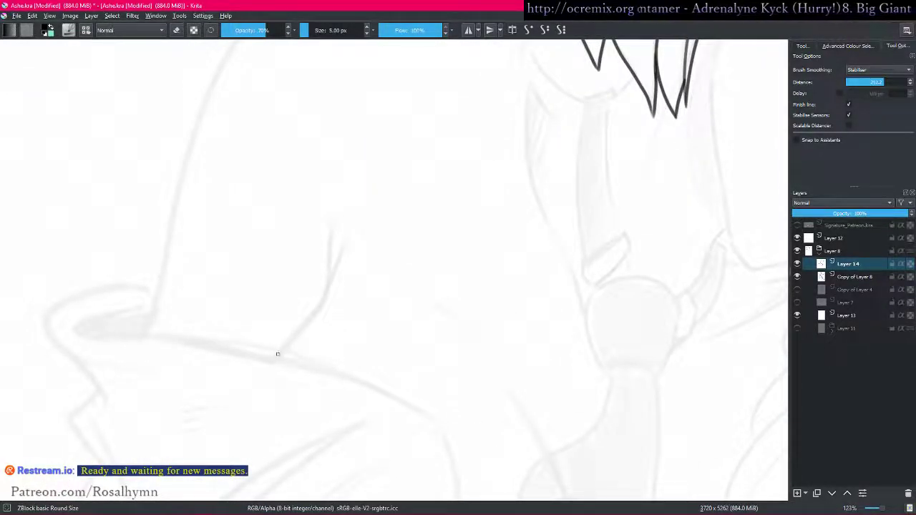
pyautogui.moveTo(275, 359); pyautogui.dragTo(329, 284)
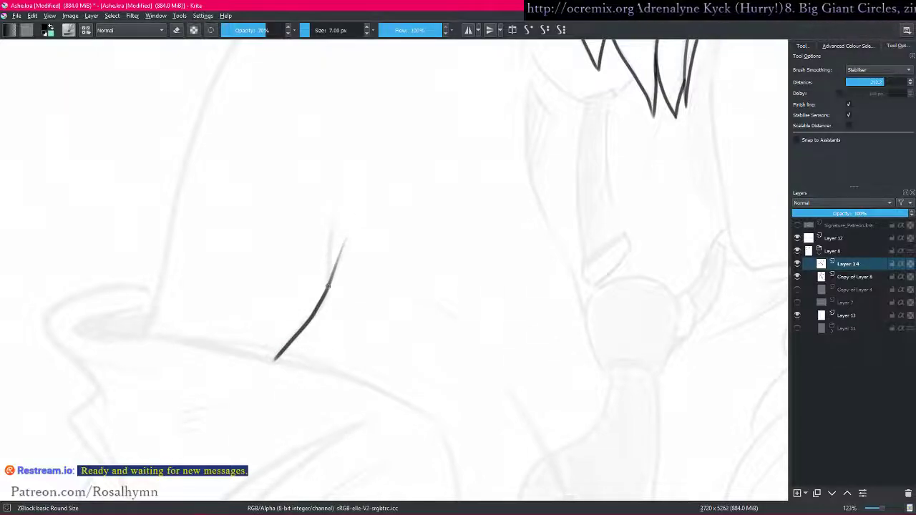
pyautogui.moveTo(353, 190); pyautogui.dragTo(320, 234)
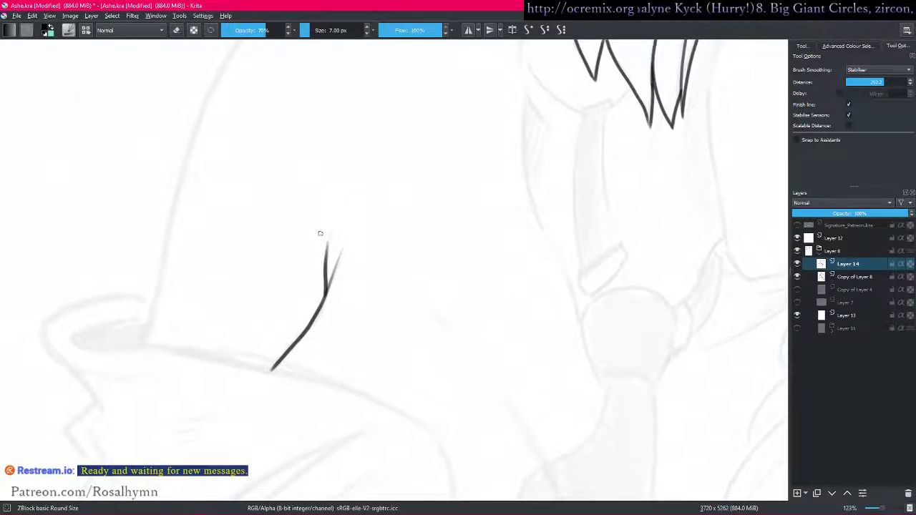
# - Ink the lowered arm's outer contour from the sleeve edge over the shoulder toward the collar at 7 px
pyautogui.moveTo(169, 311)
pyautogui.mouseDown()
pyautogui.moveTo(223, 389)
pyautogui.moveTo(503, 284)
pyautogui.moveTo(308, 364)
pyautogui.moveTo(72, 409)
pyautogui.mouseUp()
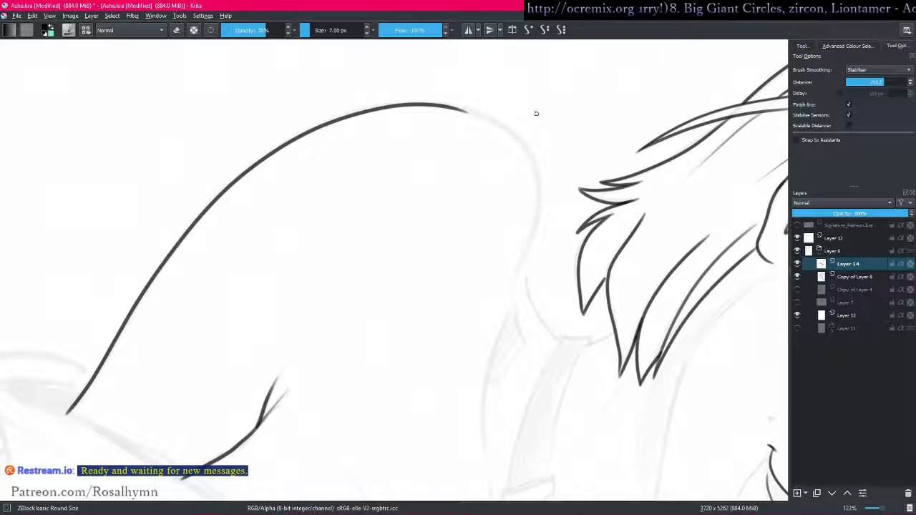
pyautogui.moveTo(535, 114); pyautogui.dragTo(359, 104)
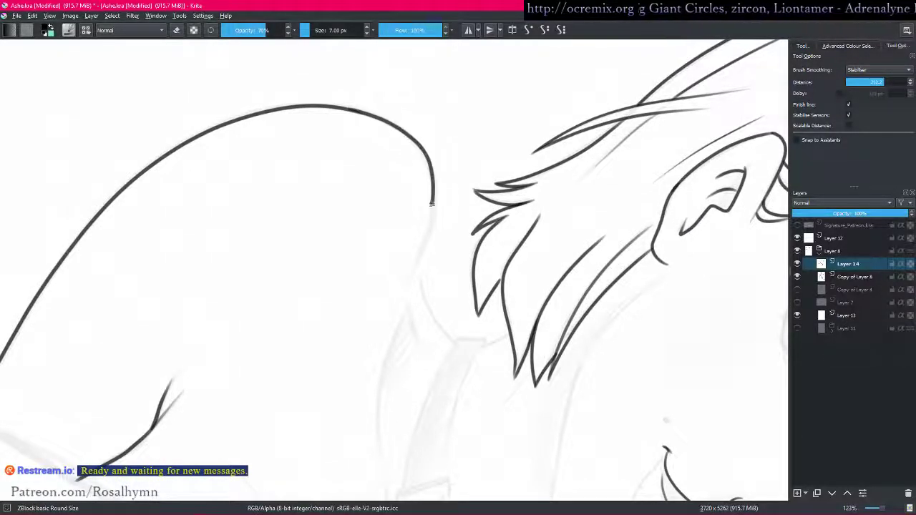
pyautogui.scroll(-3, 385, 388)
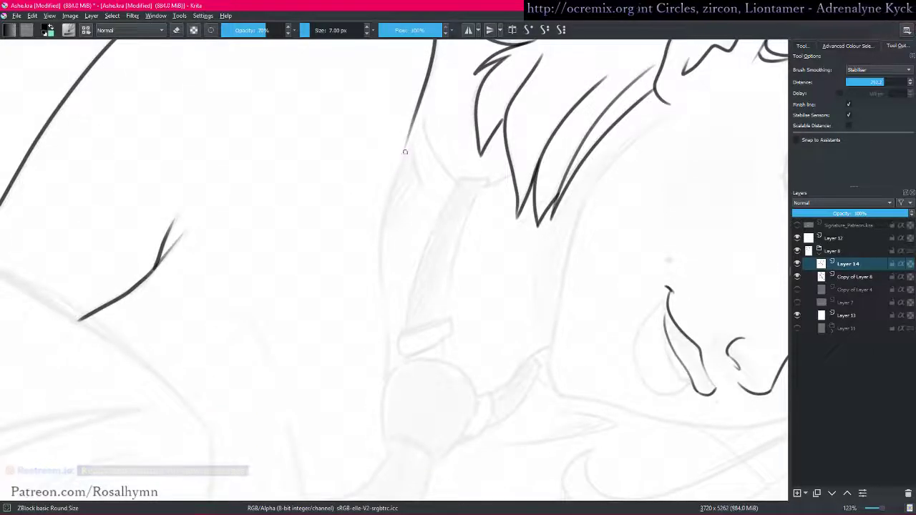
# - Ink the garment's outer edge from the shoulder to the round tie knot, with a short stroke at its upper corner, at 7 px
pyautogui.hotkey('ctrl', 'z')
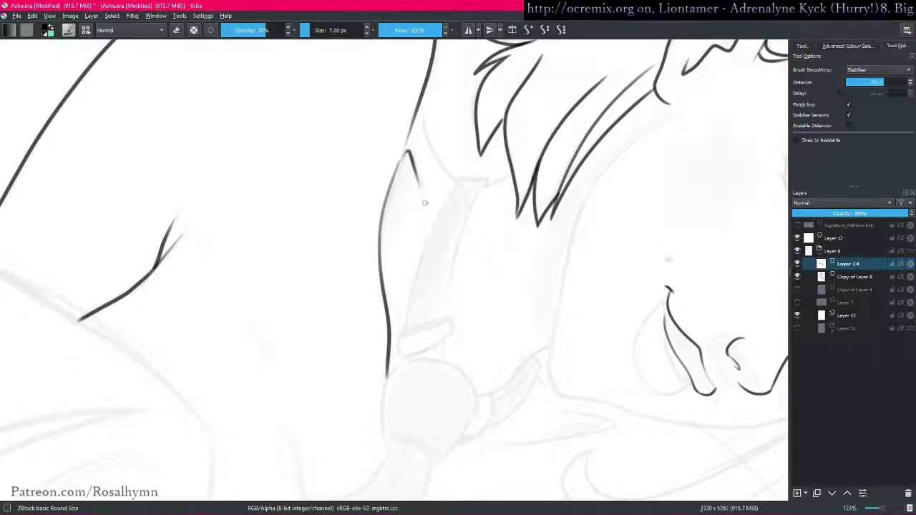
pyautogui.press('5')
pyautogui.moveTo(533, 231)
pyautogui.mouseDown()
pyautogui.moveTo(558, 250)
pyautogui.moveTo(494, 143)
pyautogui.mouseUp()
# - Ink the curve at the base of the neck from the shoulder line to the collar below the hair at 7 px
pyautogui.press('l')
pyautogui.moveTo(290, 281); pyautogui.dragTo(277, 271)
pyautogui.press('b')
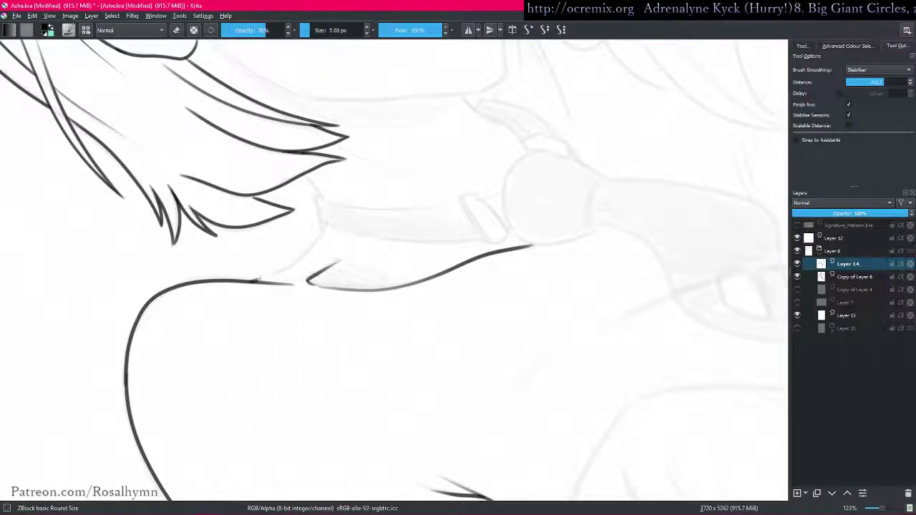
pyautogui.press('5')
pyautogui.press('-')
pyautogui.press('-')
pyautogui.press('-')
pyautogui.press('-')
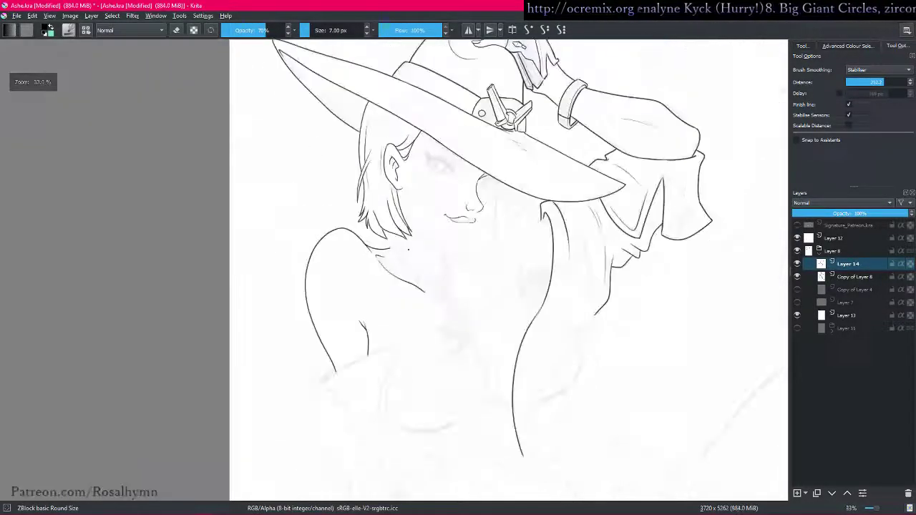
pyautogui.scroll(5, 409, 249)
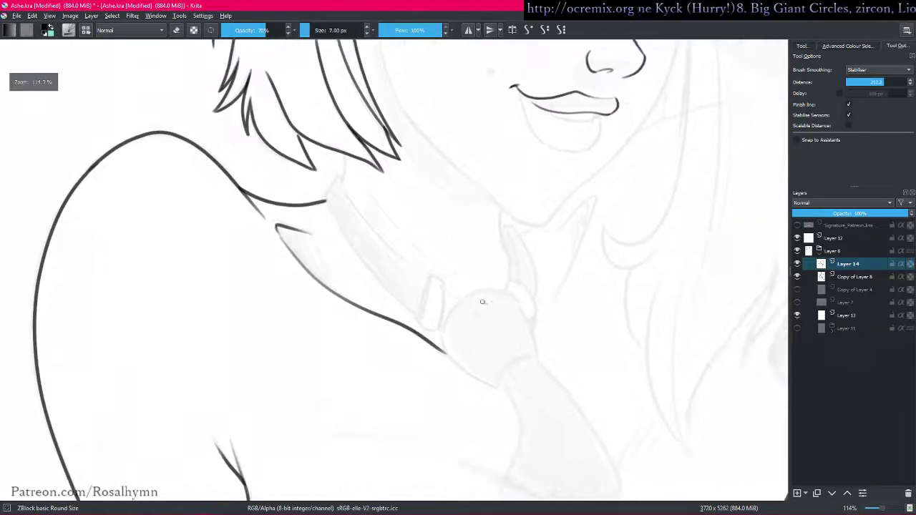
# - Ink the collar's inner line along the neck beneath the hair and save the drawing
pyautogui.scroll(2, 430, 282)
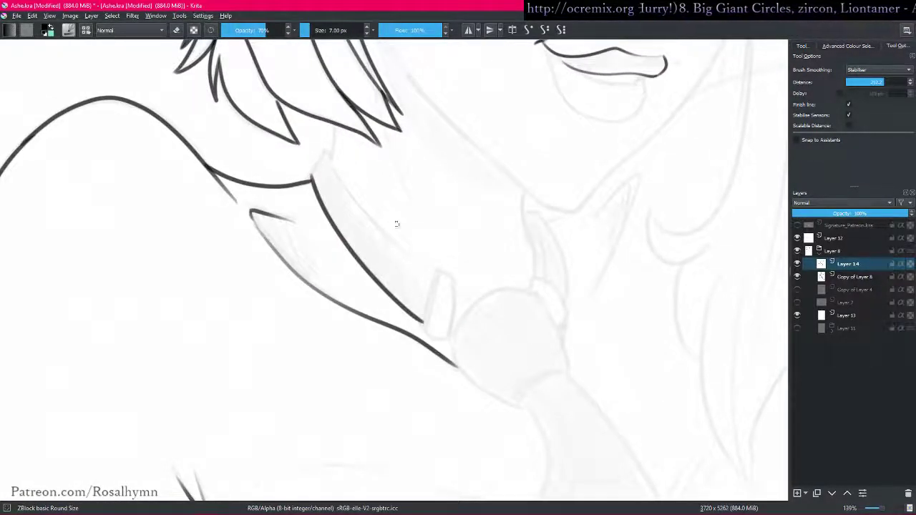
pyautogui.scroll(-4, 317, 170)
pyautogui.moveTo(601, 350); pyautogui.dragTo(578, 321)
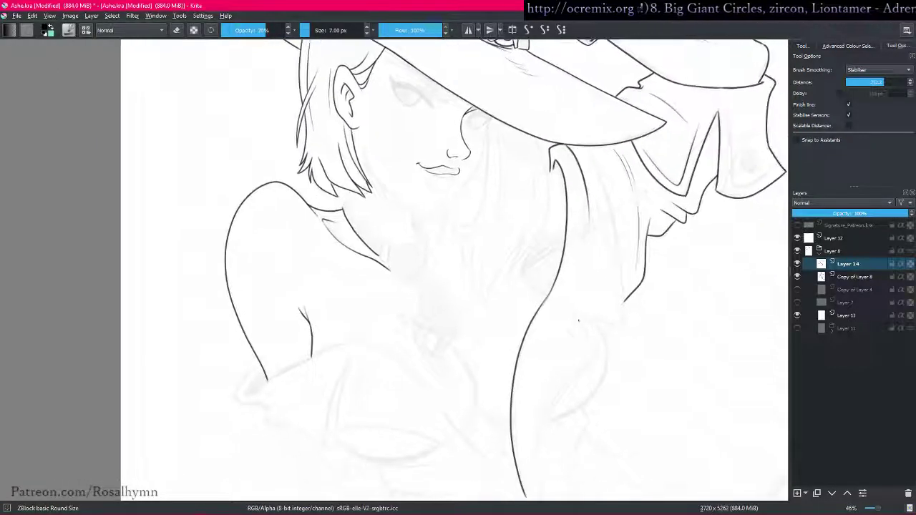
pyautogui.scroll(-3, 578, 321)
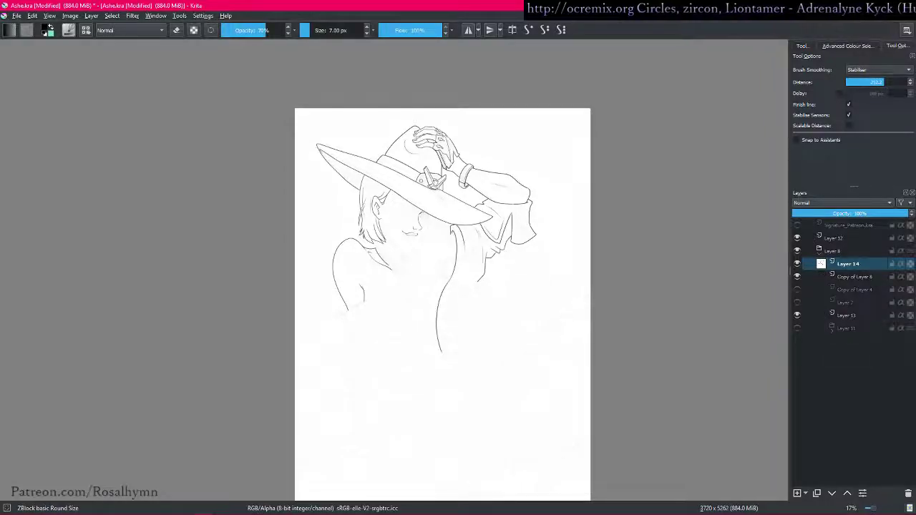
pyautogui.hotkey('ctrl', 's')
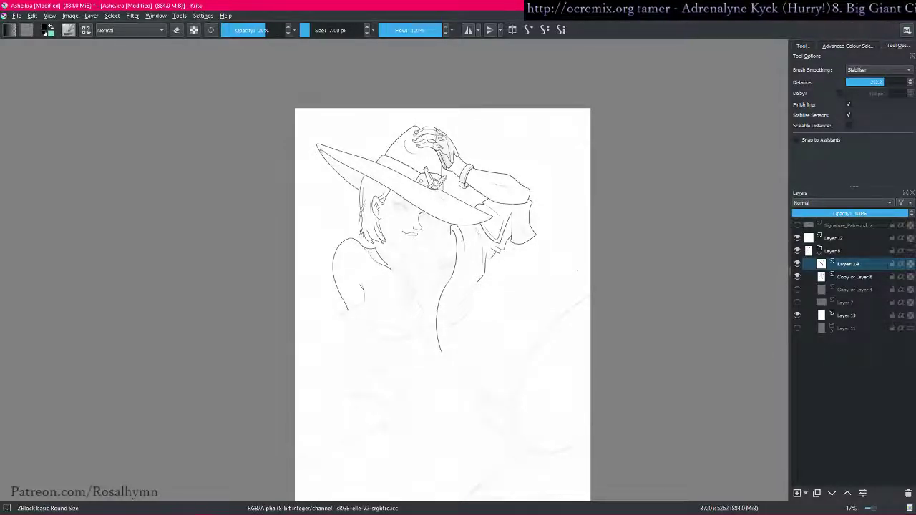
pyautogui.moveTo(578, 270); pyautogui.dragTo(595, 249)
pyautogui.moveTo(533, 308); pyautogui.dragTo(532, 246)
pyautogui.moveTo(544, 283); pyautogui.dragTo(514, 256)
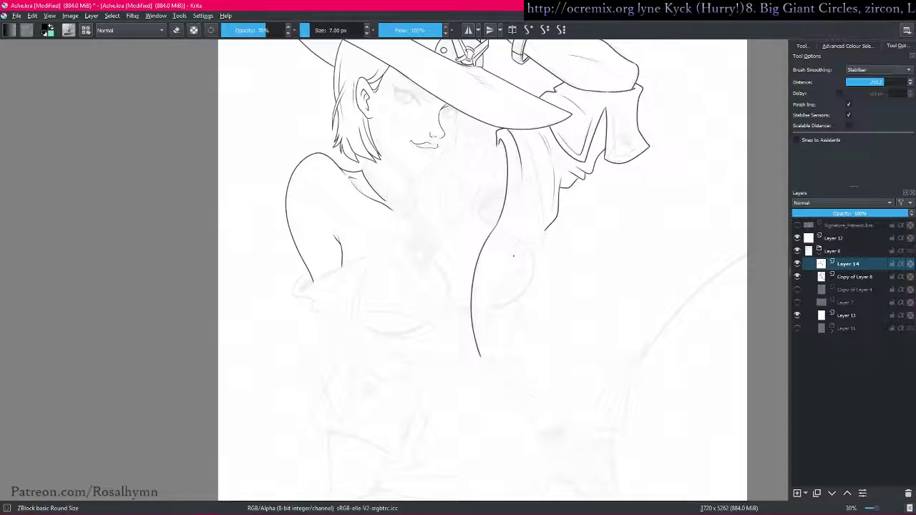
pyautogui.scroll(-3, 517, 259)
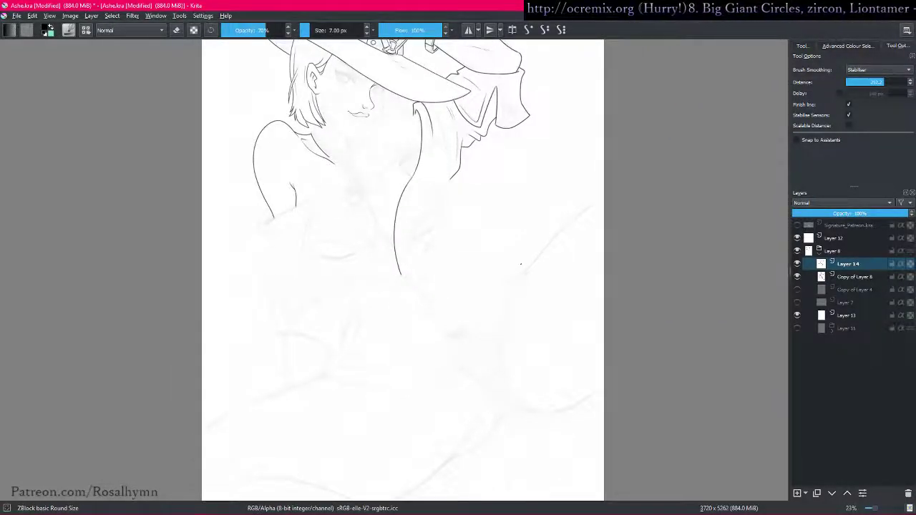
pyautogui.moveTo(545, 256); pyautogui.dragTo(549, 315)
pyautogui.moveTo(540, 276)
pyautogui.mouseDown()
pyautogui.moveTo(552, 259)
pyautogui.moveTo(535, 267)
pyautogui.moveTo(516, 315)
pyautogui.mouseUp()
# - Select the shirt's front edge and adjoining sleeve area below the hat brim with the freehand outline selection tool
pyautogui.scroll(5, 534, 268)
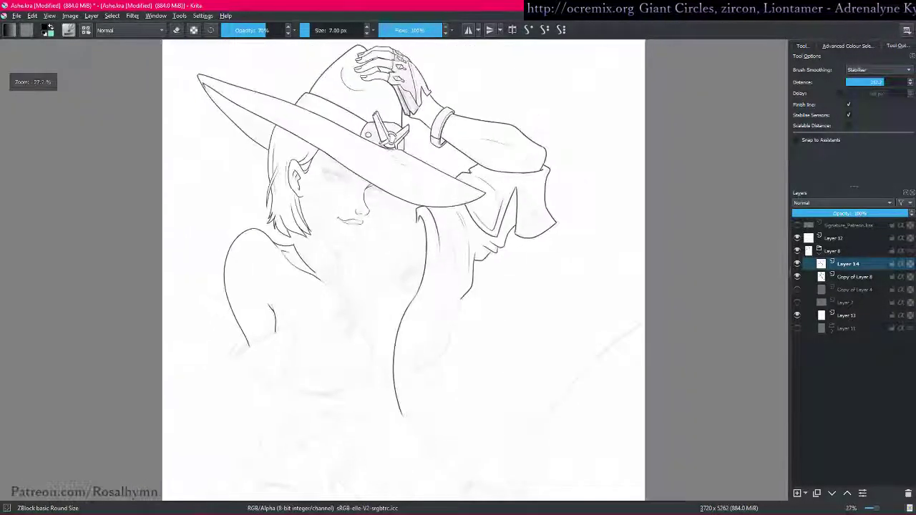
pyautogui.press('l')
pyautogui.moveTo(409, 441)
pyautogui.mouseDown()
pyautogui.moveTo(473, 243)
pyautogui.moveTo(521, 268)
pyautogui.moveTo(538, 213)
pyautogui.mouseUp()
pyautogui.moveTo(536, 218)
pyautogui.mouseDown()
pyautogui.moveTo(521, 266)
pyautogui.moveTo(501, 279)
pyautogui.mouseUp()
pyautogui.moveTo(407, 473); pyautogui.dragTo(450, 291)
pyautogui.scroll(5, 450, 290)
pyautogui.moveTo(455, 344); pyautogui.dragTo(428, 424)
pyautogui.moveTo(399, 295)
pyautogui.mouseDown()
pyautogui.moveTo(531, 362)
pyautogui.moveTo(533, 390)
pyautogui.moveTo(476, 307)
pyautogui.mouseUp()
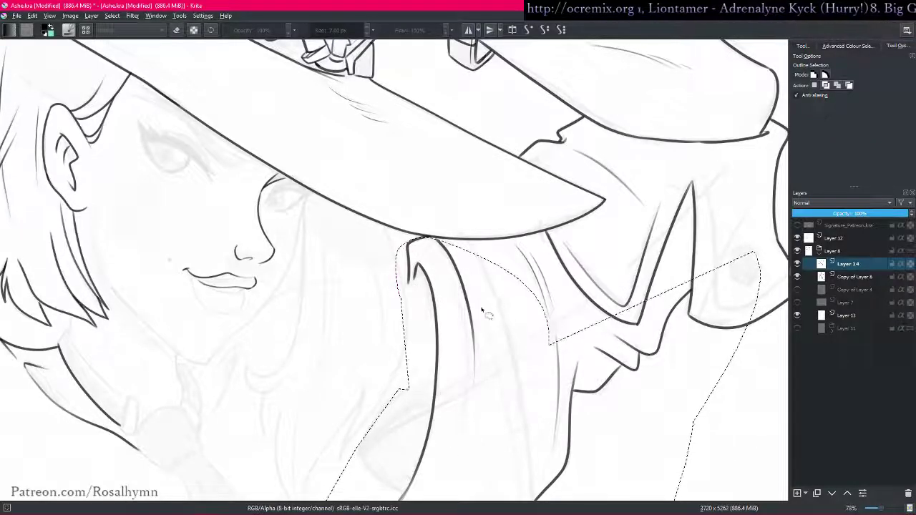
# - Refine the selection boundary around the top of the shirt opening where it meets the hat brim
pyautogui.scroll(5, 501, 272)
pyautogui.scroll(2, 490, 276)
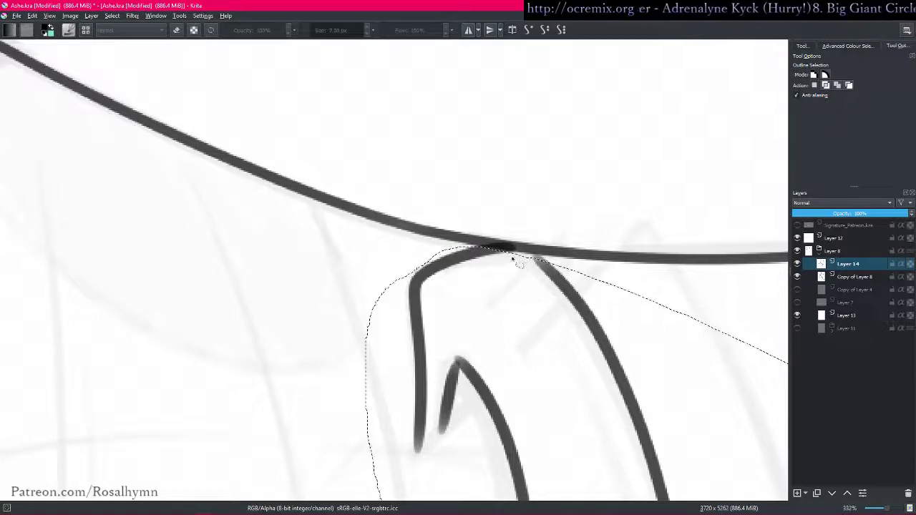
pyautogui.moveTo(600, 278); pyautogui.dragTo(537, 281)
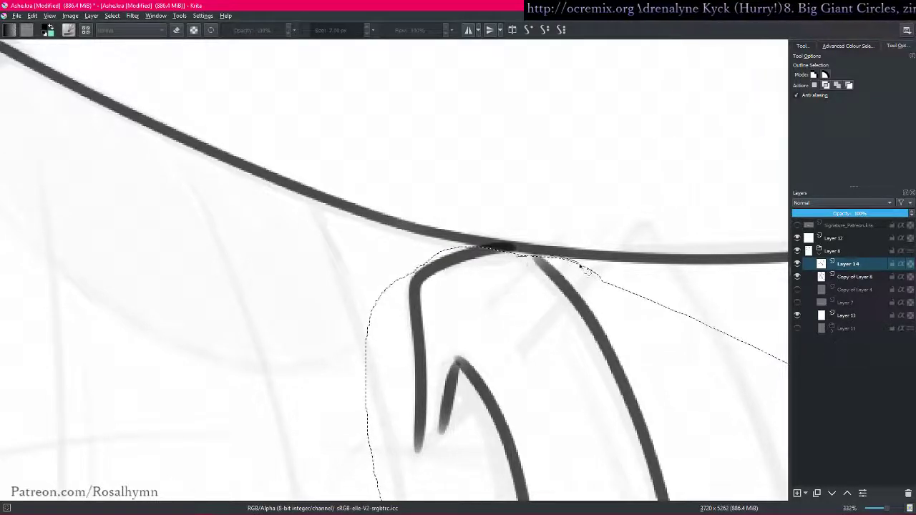
# - Extend the selection along the brim's underside over the shirt folds and around the flared sleeve cuff
pyautogui.scroll(-4, 539, 313)
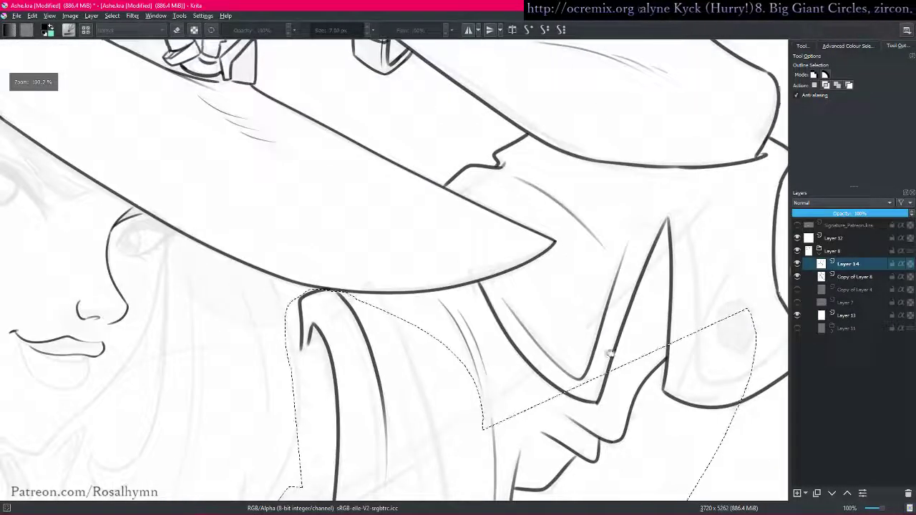
pyautogui.moveTo(420, 206); pyautogui.dragTo(461, 214)
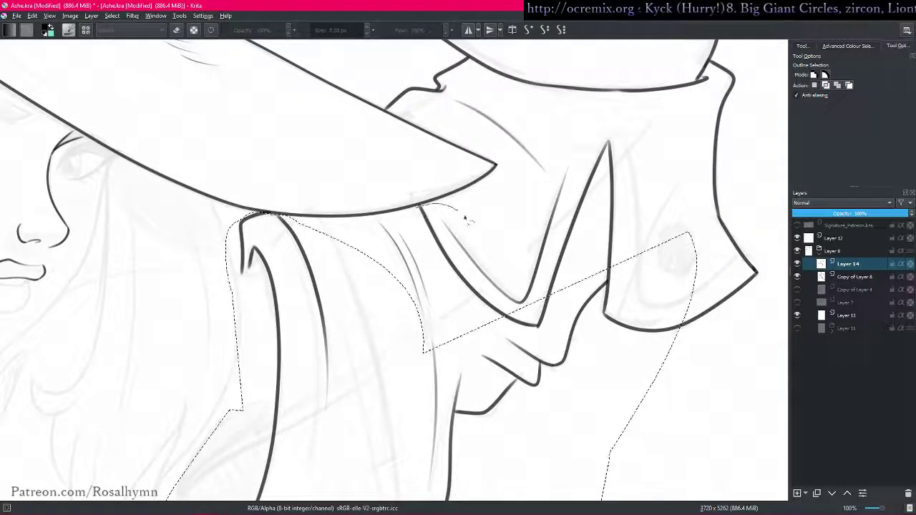
pyautogui.scroll(5, 398, 204)
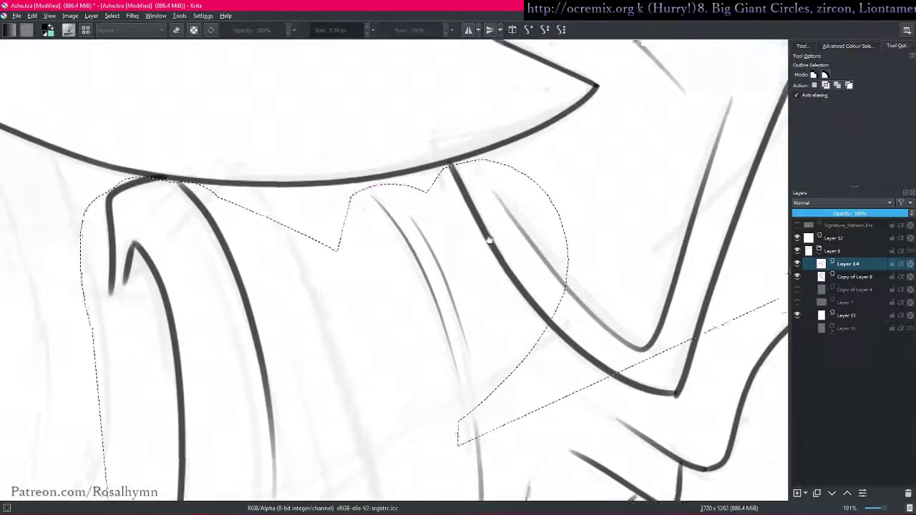
pyautogui.scroll(1, 482, 252)
pyautogui.moveTo(364, 258)
pyautogui.mouseDown()
pyautogui.moveTo(421, 241)
pyautogui.moveTo(327, 342)
pyautogui.mouseUp()
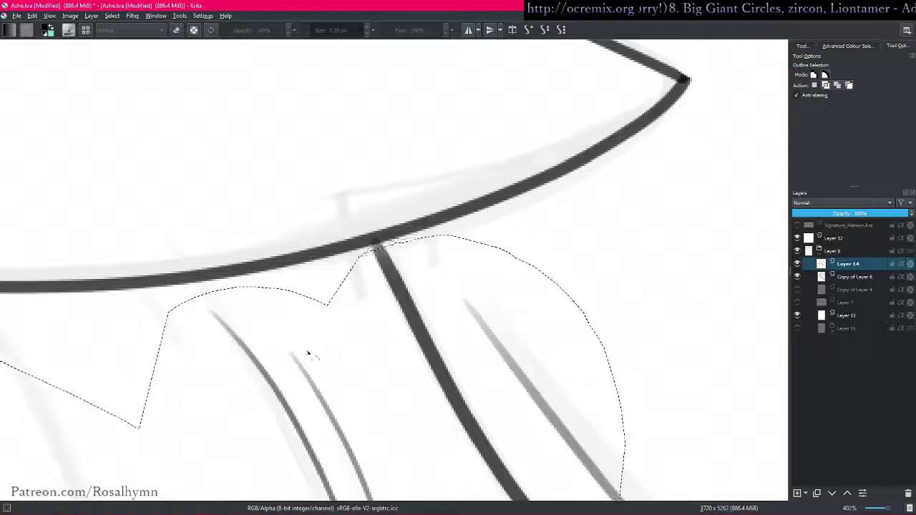
pyautogui.scroll(-1, 553, 252)
pyautogui.scroll(-8, 552, 253)
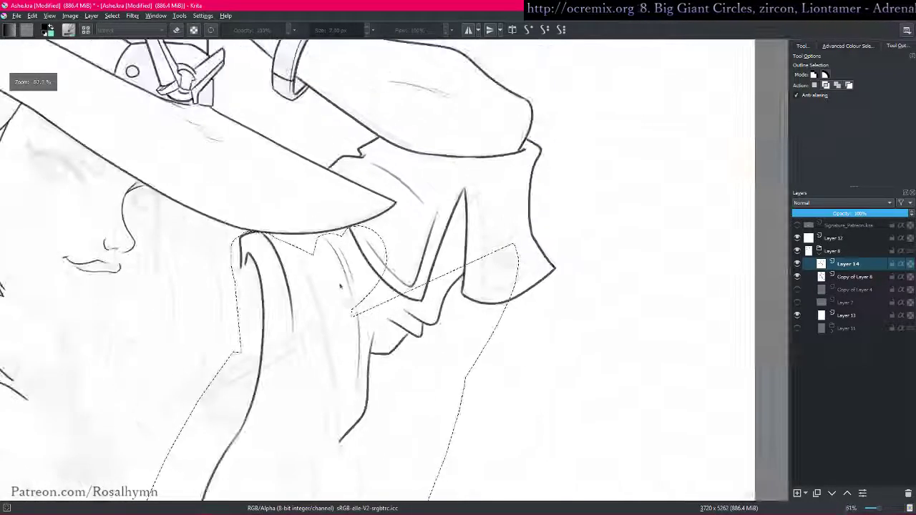
pyautogui.moveTo(484, 155)
pyautogui.mouseDown()
pyautogui.moveTo(643, 285)
pyautogui.moveTo(372, 399)
pyautogui.mouseUp()
pyautogui.scroll(-2, 429, 401)
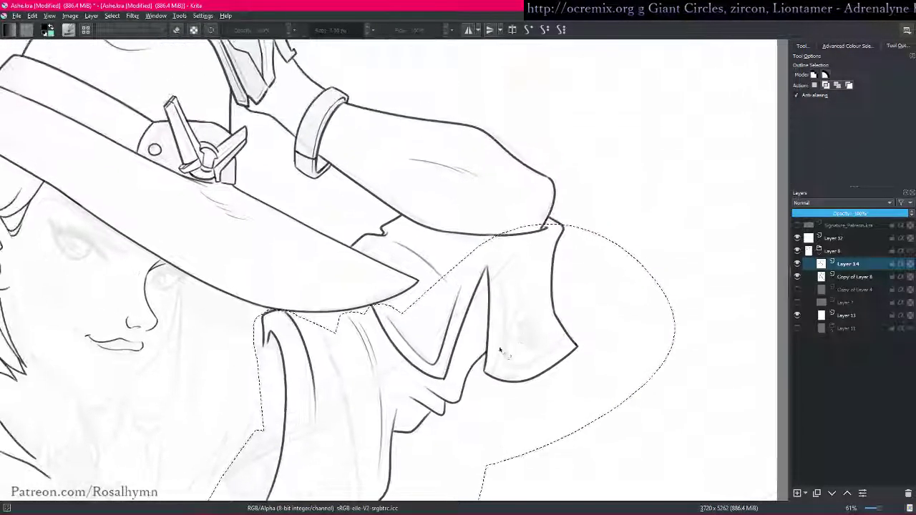
# - Add the jagged fabric edge between the hat brim and the raised forearm to the selection
pyautogui.scroll(2, 419, 372)
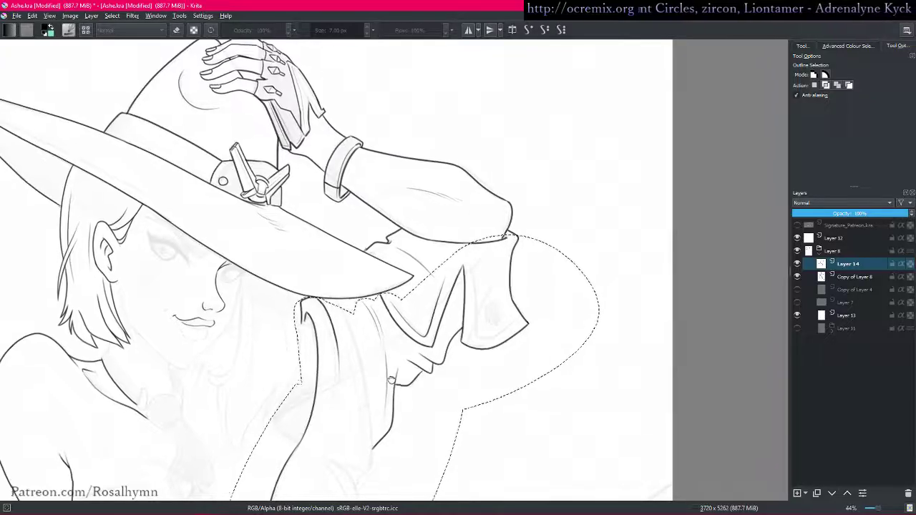
pyautogui.scroll(2, 415, 355)
pyautogui.scroll(2, 510, 282)
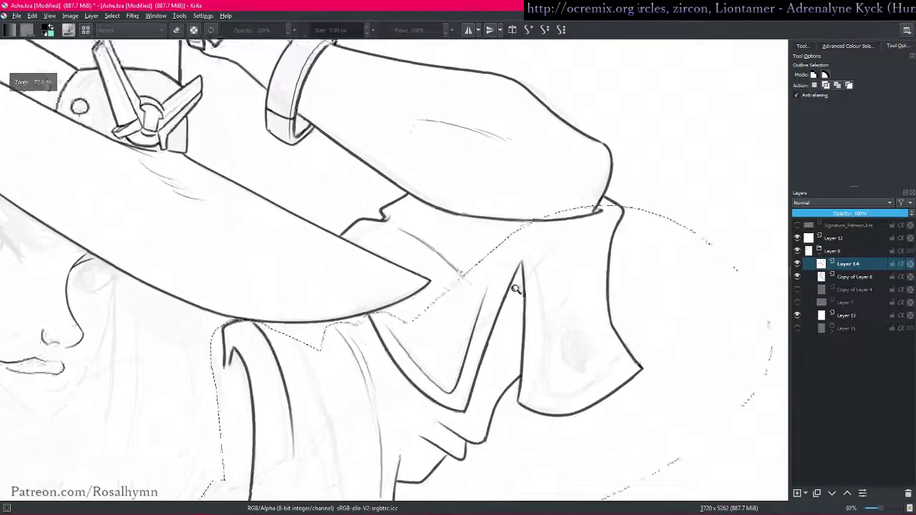
pyautogui.moveTo(329, 221)
pyautogui.mouseDown()
pyautogui.moveTo(425, 223)
pyautogui.moveTo(330, 215)
pyautogui.mouseUp()
pyautogui.scroll(5, 386, 204)
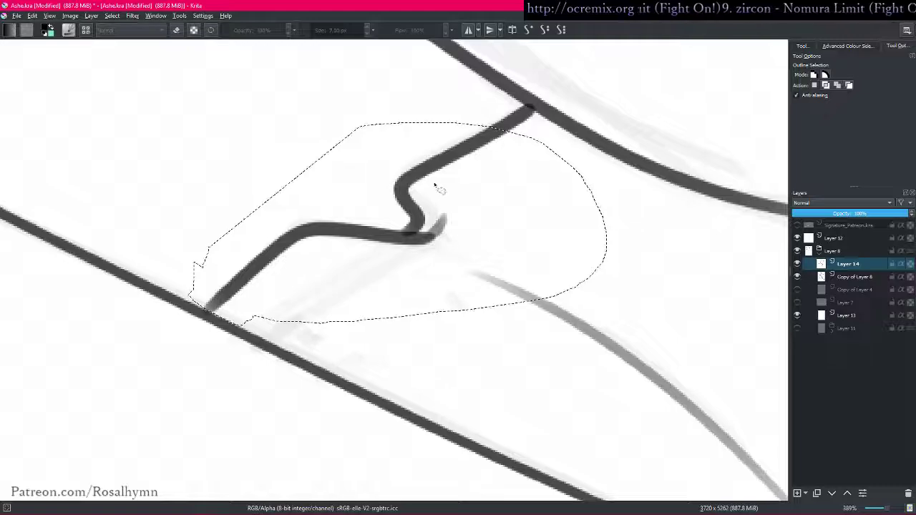
pyautogui.moveTo(464, 127)
pyautogui.mouseDown()
pyautogui.moveTo(511, 106)
pyautogui.moveTo(555, 130)
pyautogui.moveTo(345, 277)
pyautogui.mouseUp()
pyautogui.moveTo(404, 266); pyautogui.dragTo(390, 192)
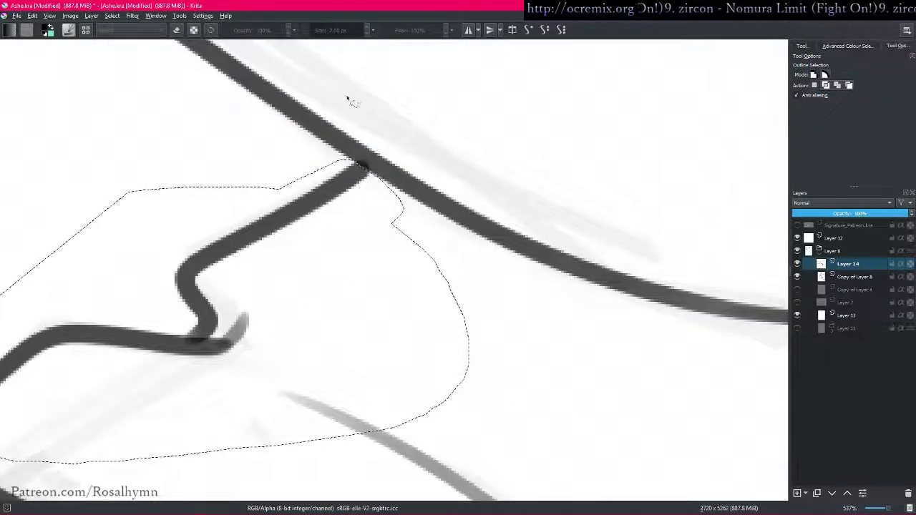
# - Fit the selection along the sleeve opening under the forearm and around the sleeve corner at the elbow
pyautogui.scroll(-6, 347, 96)
pyautogui.moveTo(440, 192)
pyautogui.mouseDown()
pyautogui.moveTo(568, 208)
pyautogui.moveTo(494, 184)
pyautogui.mouseUp()
pyautogui.moveTo(595, 220); pyautogui.dragTo(598, 188)
pyautogui.scroll(-3, 598, 187)
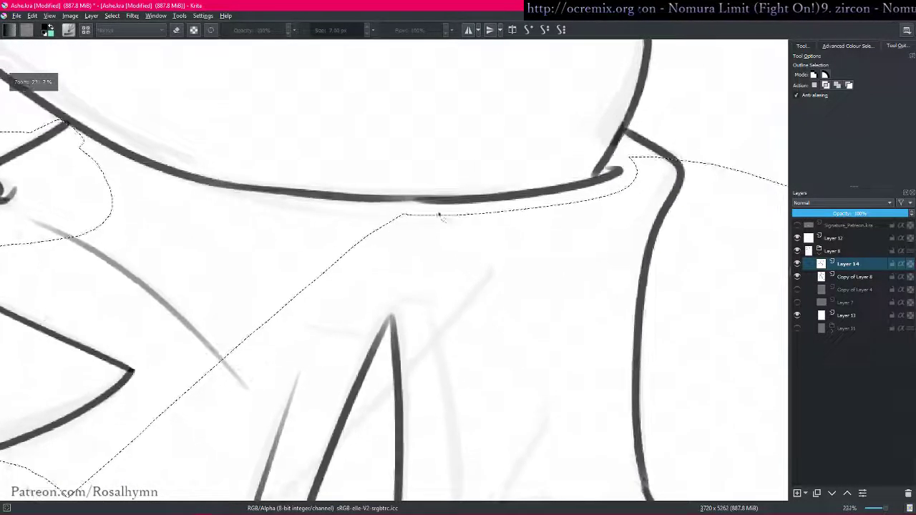
pyautogui.moveTo(513, 217); pyautogui.dragTo(529, 261)
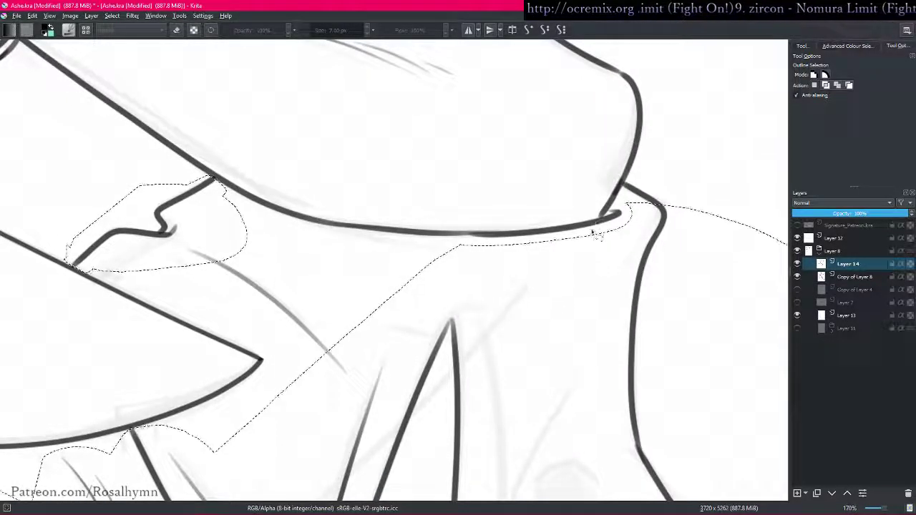
pyautogui.moveTo(619, 187)
pyautogui.mouseDown()
pyautogui.moveTo(702, 207)
pyautogui.moveTo(544, 339)
pyautogui.mouseUp()
pyautogui.scroll(5, 562, 251)
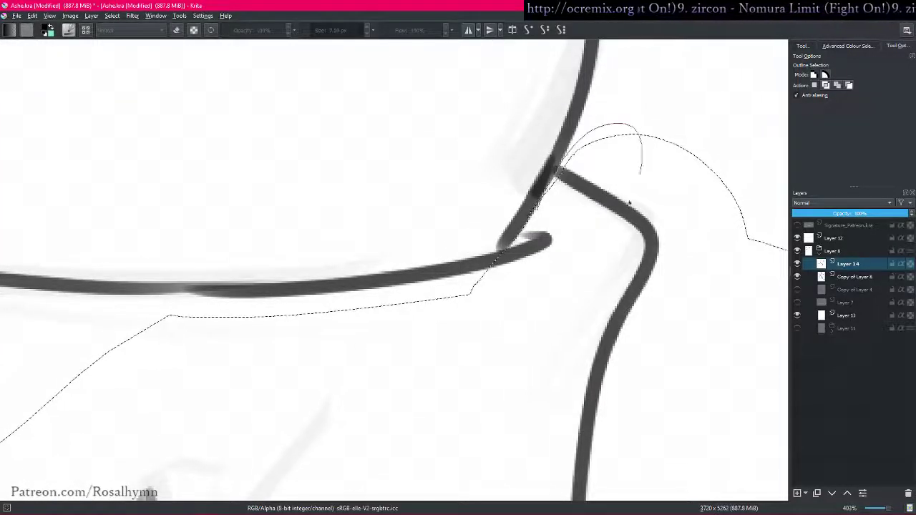
pyautogui.scroll(-1, 255, 351)
# - Expand the selection upward over the curved sleeve opening line beneath the forearm
pyautogui.moveTo(255, 351); pyautogui.dragTo(247, 367)
pyautogui.moveTo(247, 366); pyautogui.dragTo(493, 273)
pyautogui.moveTo(152, 201)
pyautogui.mouseDown()
pyautogui.moveTo(275, 146)
pyautogui.moveTo(699, 191)
pyautogui.moveTo(558, 365)
pyautogui.mouseUp()
pyautogui.moveTo(297, 285); pyautogui.dragTo(595, 295)
pyautogui.moveTo(575, 221); pyautogui.dragTo(508, 279)
pyautogui.moveTo(507, 280); pyautogui.dragTo(405, 308)
pyautogui.moveTo(415, 294); pyautogui.dragTo(422, 257)
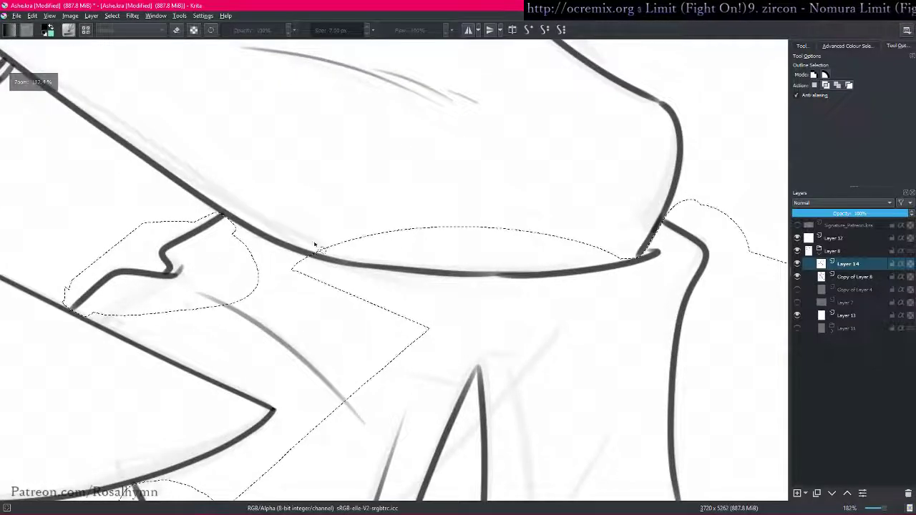
# - Trim the selection above the sleeve opening so it closely follows the line up to the elbow
pyautogui.press('b')
pyautogui.press('l')
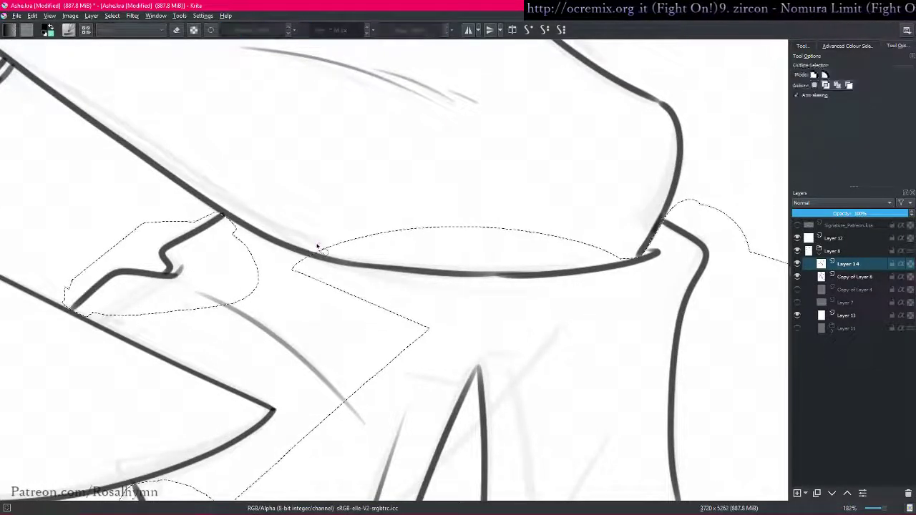
pyautogui.moveTo(467, 283); pyautogui.dragTo(601, 278)
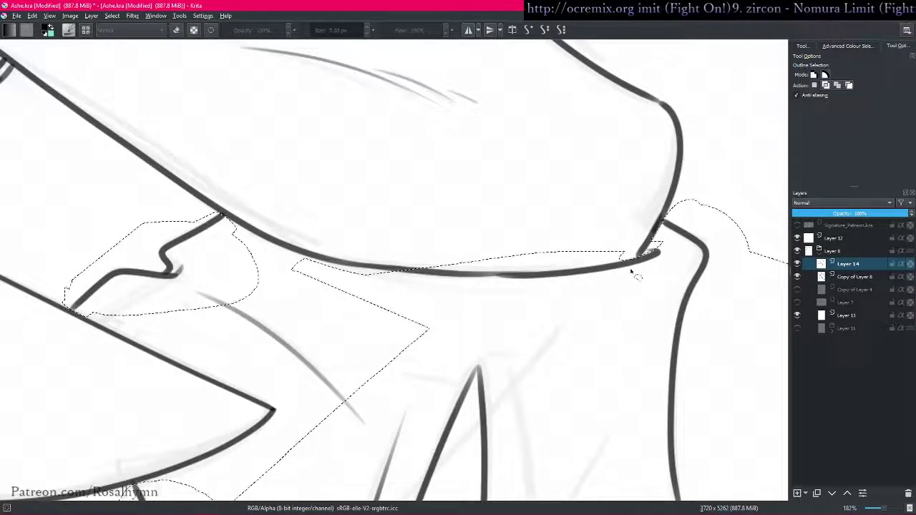
pyautogui.hotkey('ctrl', '+')
pyautogui.moveTo(716, 233); pyautogui.dragTo(533, 269)
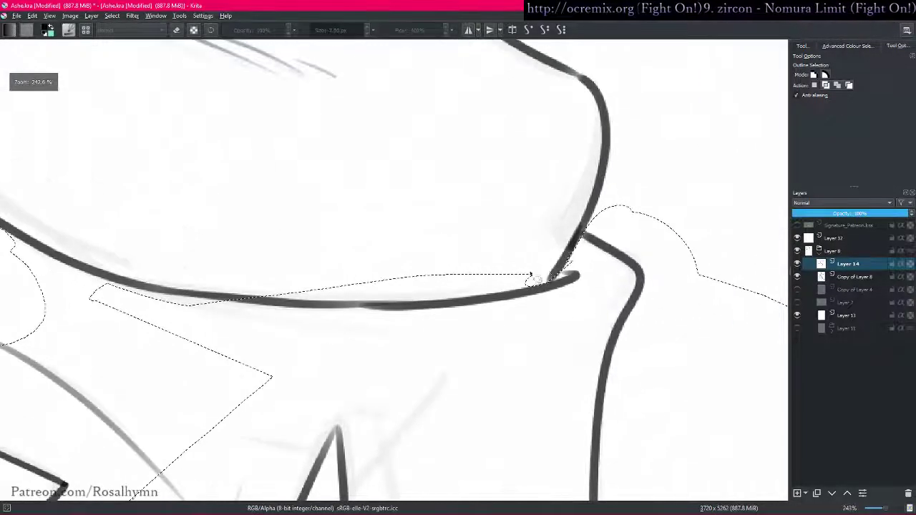
# - Cut the selected shirt and sleeve lines from Layer 14 and paste them onto a new layer
pyautogui.scroll(-5, 562, 271)
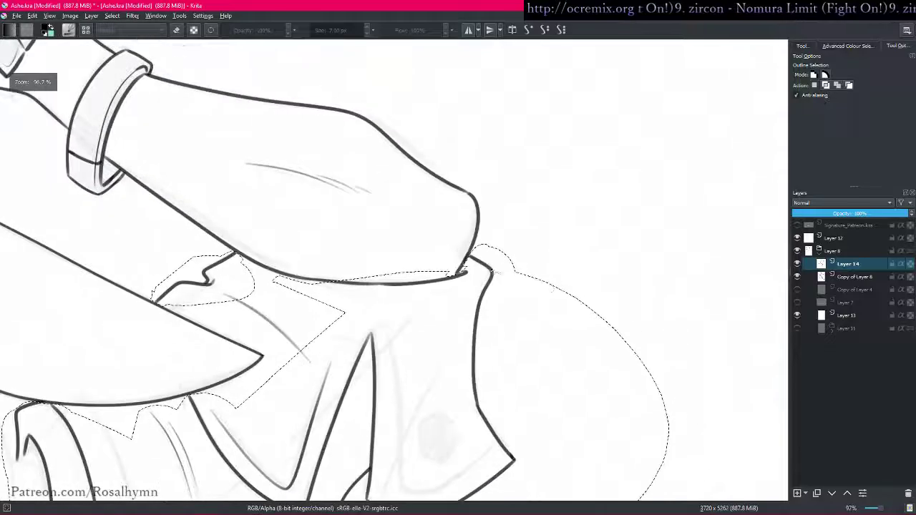
pyautogui.scroll(-5, 515, 258)
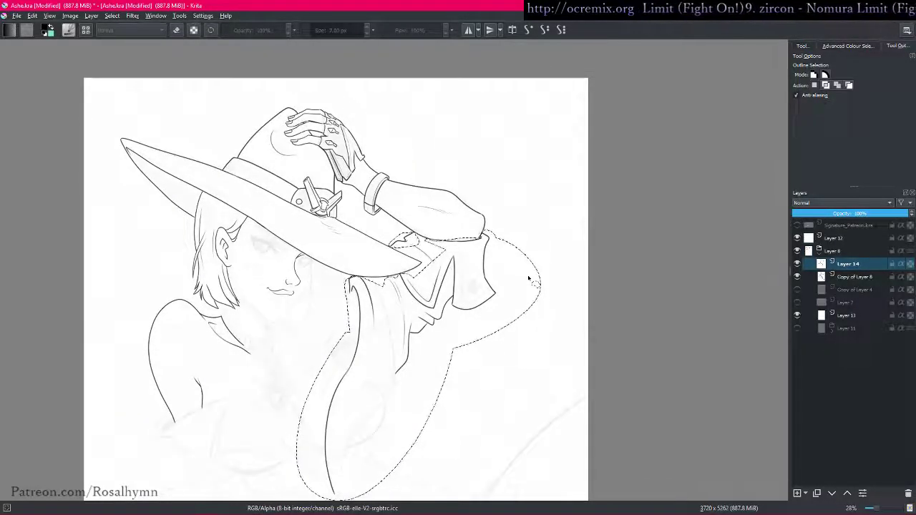
pyautogui.moveTo(391, 347); pyautogui.dragTo(407, 290)
pyautogui.moveTo(407, 290); pyautogui.dragTo(412, 318)
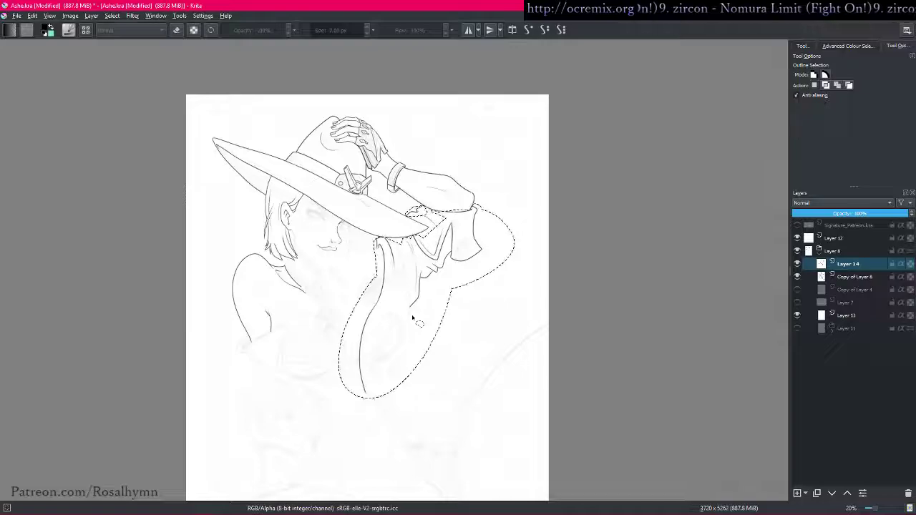
pyautogui.press('Delete')
pyautogui.hotkey('ctrl', 'v')
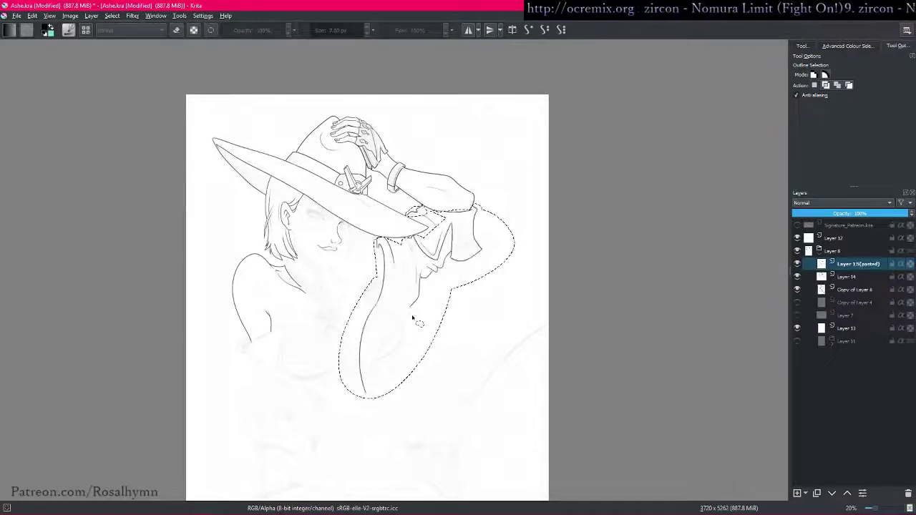
# - Choose orange as the foreground colour for the pasted clothing lines
pyautogui.press('+')
pyautogui.press('+')
pyautogui.hotkey('shift', 'i')
pyautogui.click(407, 260)
pyautogui.click(476, 325)
pyautogui.click(493, 330)
pyautogui.click(396, 284)
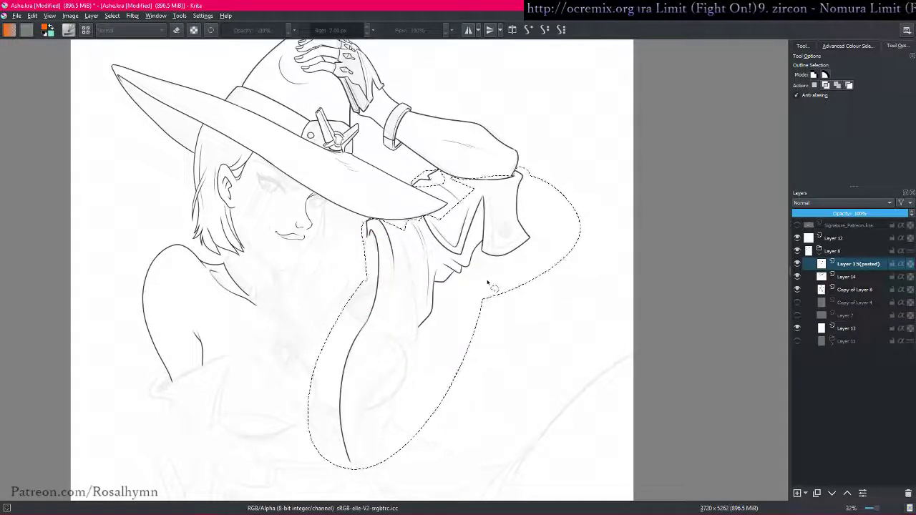
# - Recolour only the pasted shirt and sleeve lines orange, preserving transparency, and clear the selection with the brush active
pyautogui.hotkey('shift', 'BackSpace')
pyautogui.hotkey('ctrl', 'z')
pyautogui.press('/')
pyautogui.hotkey('shift', 'BackSpace')
pyautogui.moveTo(470, 337)
pyautogui.mouseDown()
pyautogui.moveTo(478, 310)
pyautogui.moveTo(464, 302)
pyautogui.moveTo(454, 241)
pyautogui.mouseUp()
pyautogui.press('b')
pyautogui.hotkey('ctrl', 'shift', 'a')
pyautogui.scroll(-4, 490, 274)
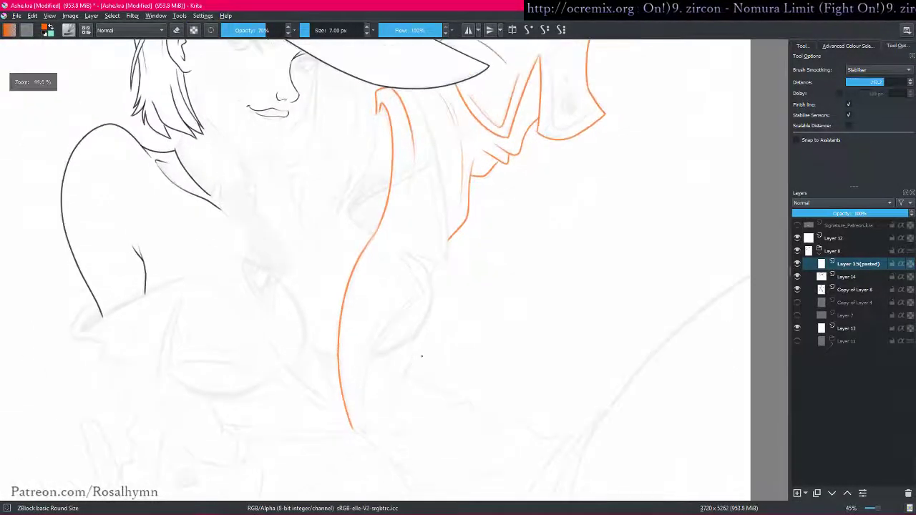
pyautogui.scroll(4, 446, 309)
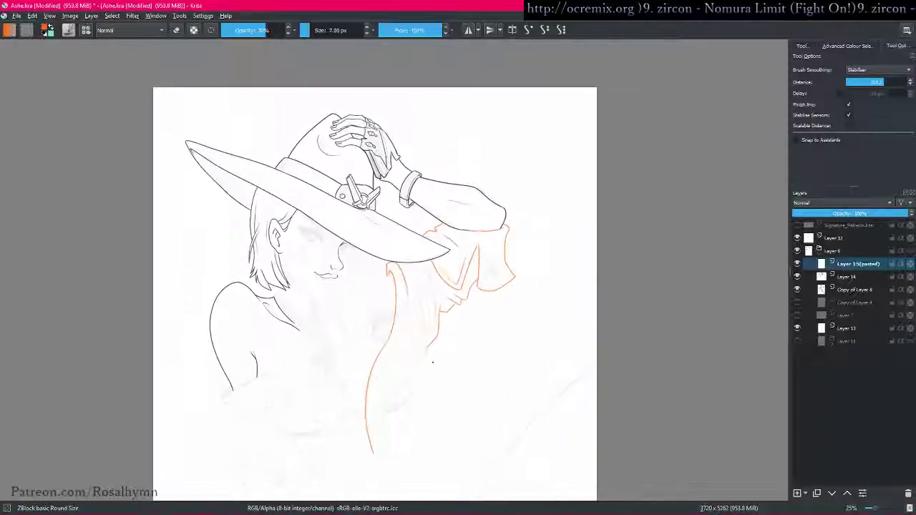
# - Select the sketch layer Copy of Layer 8 and isolate it around the arm and hat
pyautogui.click(394, 149)
pyautogui.moveTo(408, 149); pyautogui.dragTo(453, 266)
pyautogui.press('i')
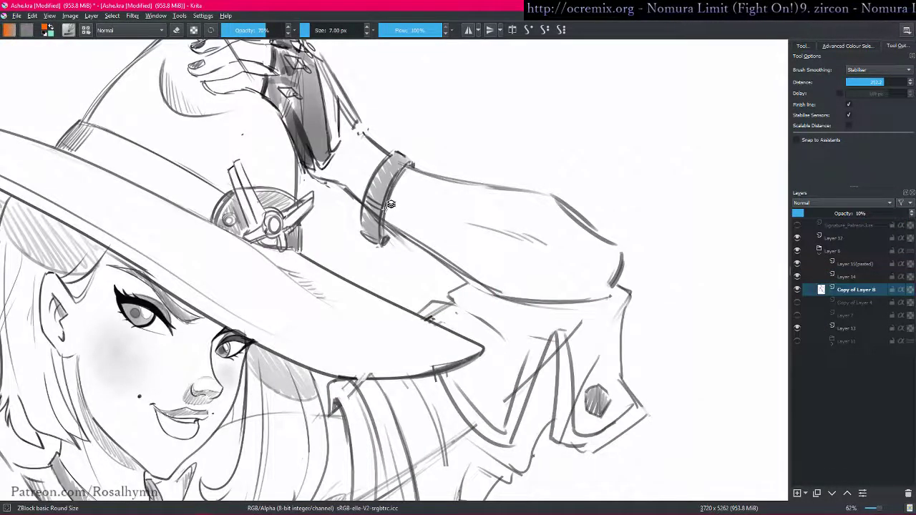
# - Outline-select the raised arm's lines on Layer 14, following the hand's underside, forearm and elbow
pyautogui.press('pageup')
pyautogui.moveTo(392, 189); pyautogui.dragTo(423, 298)
pyautogui.moveTo(405, 268); pyautogui.dragTo(405, 229)
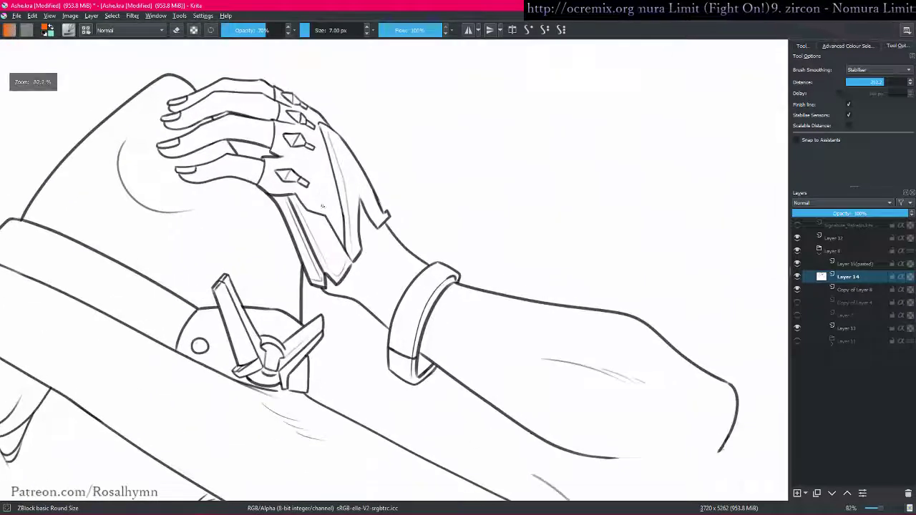
pyautogui.press('l')
pyautogui.moveTo(140, 131); pyautogui.dragTo(151, 159)
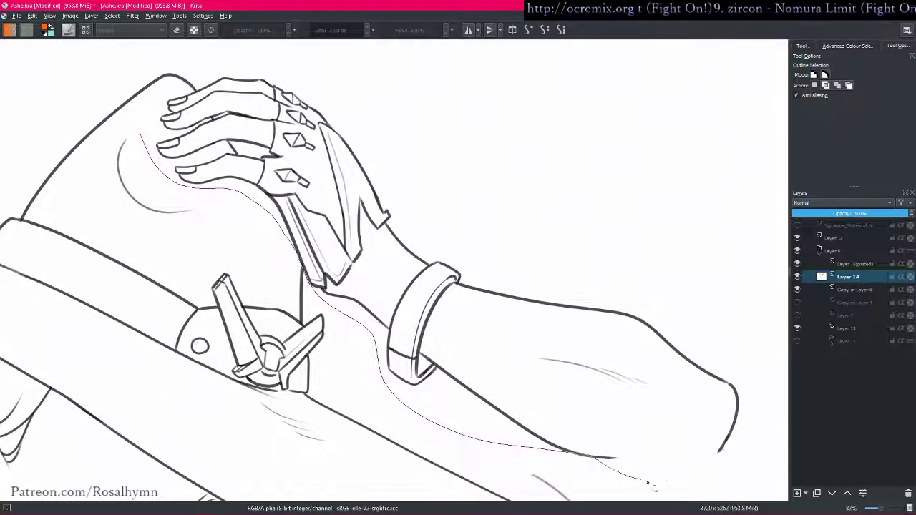
pyautogui.moveTo(617, 235); pyautogui.dragTo(590, 225)
pyautogui.moveTo(696, 353); pyautogui.dragTo(583, 248)
pyautogui.moveTo(624, 265)
pyautogui.mouseDown()
pyautogui.moveTo(589, 302)
pyautogui.moveTo(609, 235)
pyautogui.mouseUp()
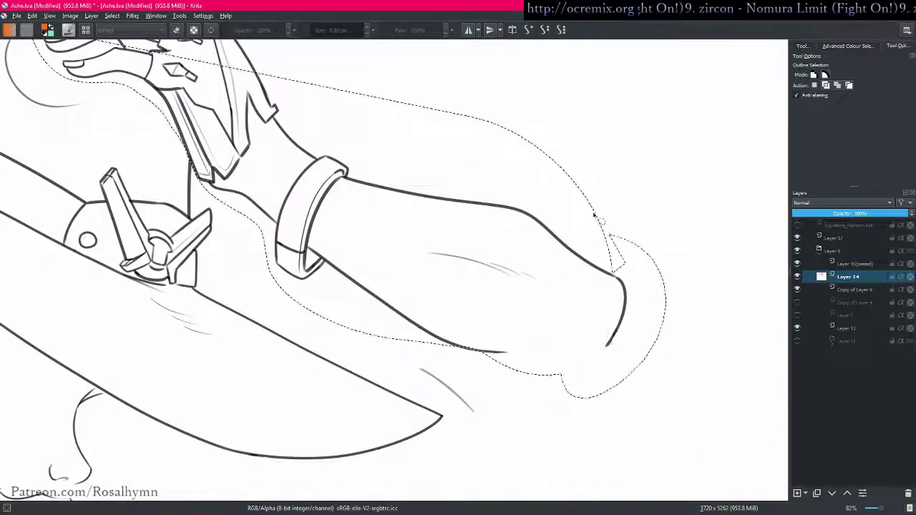
pyautogui.moveTo(502, 251); pyautogui.dragTo(536, 249)
pyautogui.moveTo(620, 250)
pyautogui.mouseDown()
pyautogui.moveTo(645, 241)
pyautogui.moveTo(648, 268)
pyautogui.mouseUp()
# - Extend the selection to take in the glove's upper edge, knuckles and fingertips, keeping the hat's crown outside
pyautogui.moveTo(389, 217)
pyautogui.mouseDown()
pyautogui.moveTo(503, 337)
pyautogui.moveTo(523, 377)
pyautogui.mouseUp()
pyautogui.moveTo(481, 432)
pyautogui.mouseDown()
pyautogui.moveTo(476, 345)
pyautogui.moveTo(510, 392)
pyautogui.mouseUp()
pyautogui.moveTo(512, 168); pyautogui.dragTo(549, 276)
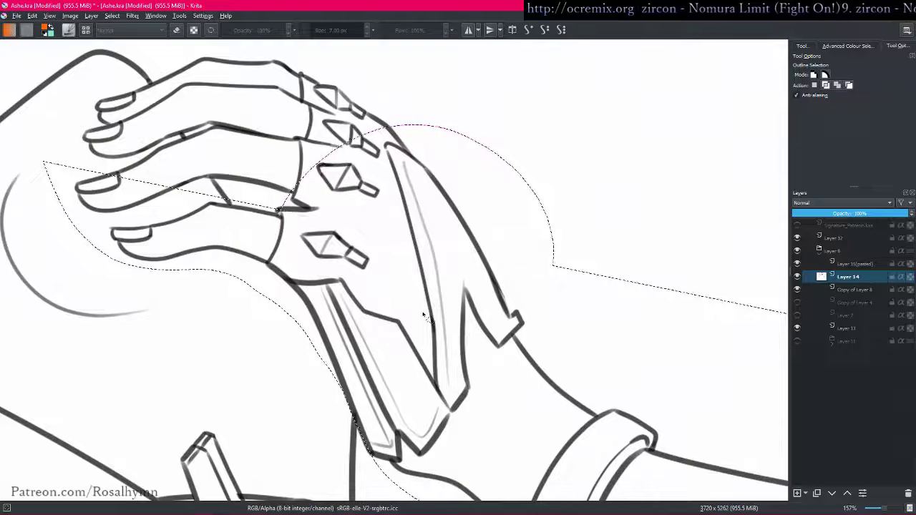
pyautogui.moveTo(425, 313); pyautogui.dragTo(598, 363)
pyautogui.moveTo(239, 239)
pyautogui.mouseDown()
pyautogui.moveTo(289, 137)
pyautogui.moveTo(385, 102)
pyautogui.moveTo(594, 145)
pyautogui.moveTo(503, 305)
pyautogui.mouseUp()
pyautogui.moveTo(447, 252); pyautogui.dragTo(486, 314)
pyautogui.moveTo(486, 314); pyautogui.dragTo(483, 253)
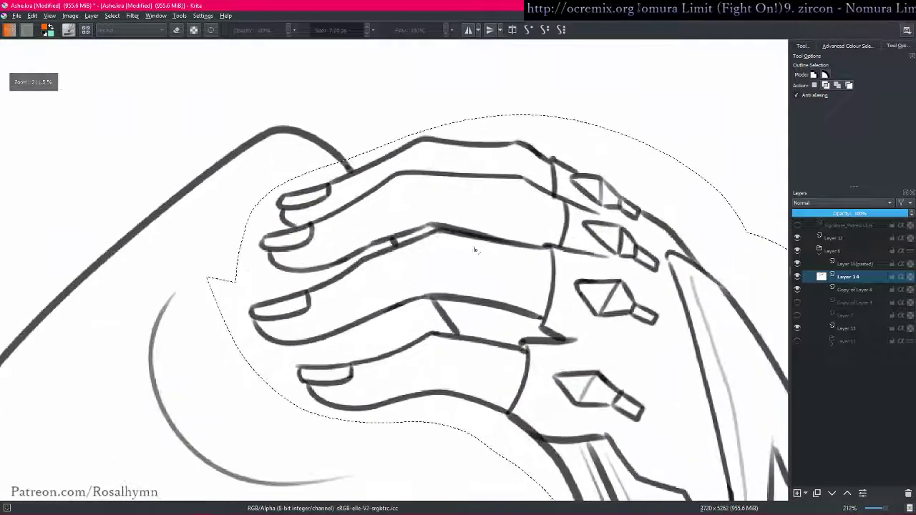
pyautogui.moveTo(330, 163)
pyautogui.mouseDown()
pyautogui.moveTo(347, 177)
pyautogui.moveTo(385, 137)
pyautogui.mouseUp()
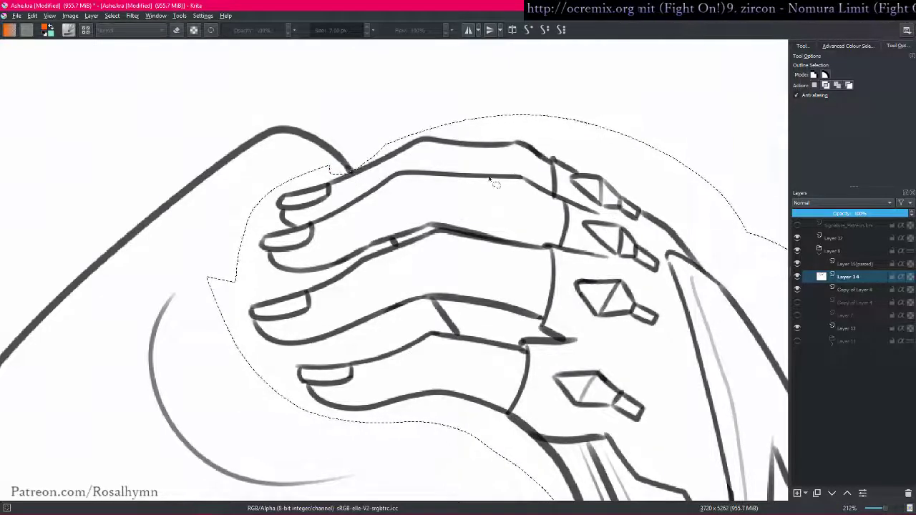
# - Exclude the short hat line pieces in the gaps between the fingers from the selection
pyautogui.moveTo(392, 242); pyautogui.dragTo(488, 175)
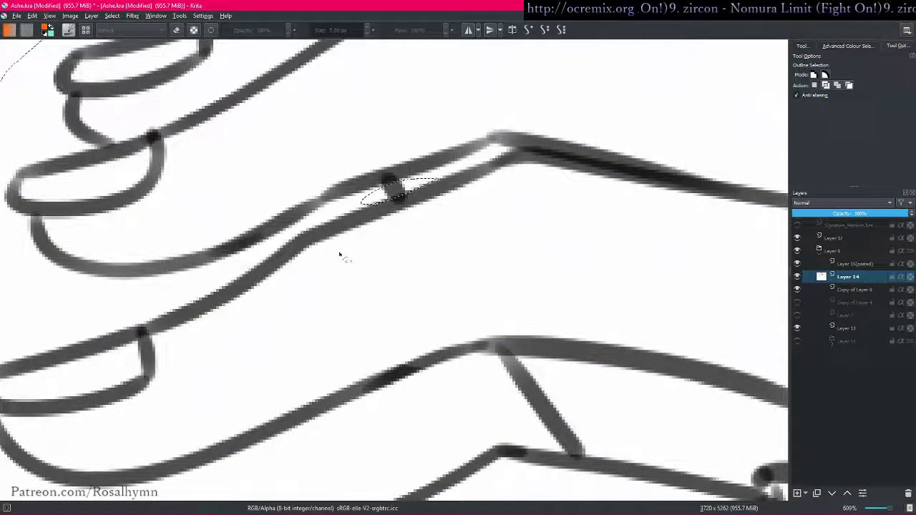
pyautogui.moveTo(487, 186)
pyautogui.mouseDown()
pyautogui.moveTo(556, 311)
pyautogui.moveTo(453, 240)
pyautogui.moveTo(475, 291)
pyautogui.moveTo(505, 299)
pyautogui.moveTo(521, 247)
pyautogui.mouseUp()
pyautogui.moveTo(642, 294); pyautogui.dragTo(439, 230)
pyautogui.moveTo(439, 229); pyautogui.dragTo(409, 201)
pyautogui.moveTo(366, 253)
pyautogui.mouseDown()
pyautogui.moveTo(348, 298)
pyautogui.moveTo(386, 256)
pyautogui.mouseUp()
pyautogui.moveTo(491, 228)
pyautogui.mouseDown()
pyautogui.moveTo(461, 271)
pyautogui.moveTo(515, 219)
pyautogui.moveTo(507, 209)
pyautogui.moveTo(485, 265)
pyautogui.moveTo(490, 287)
pyautogui.mouseUp()
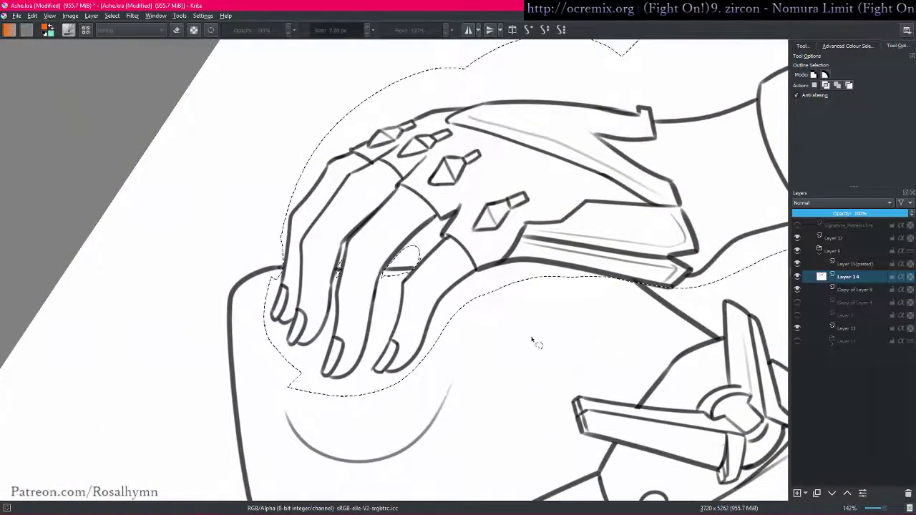
# - Cut the selected arm and glove lines from Layer 14 and paste them onto a new layer
pyautogui.moveTo(536, 337); pyautogui.dragTo(423, 292)
pyautogui.scroll(-4, 572, 327)
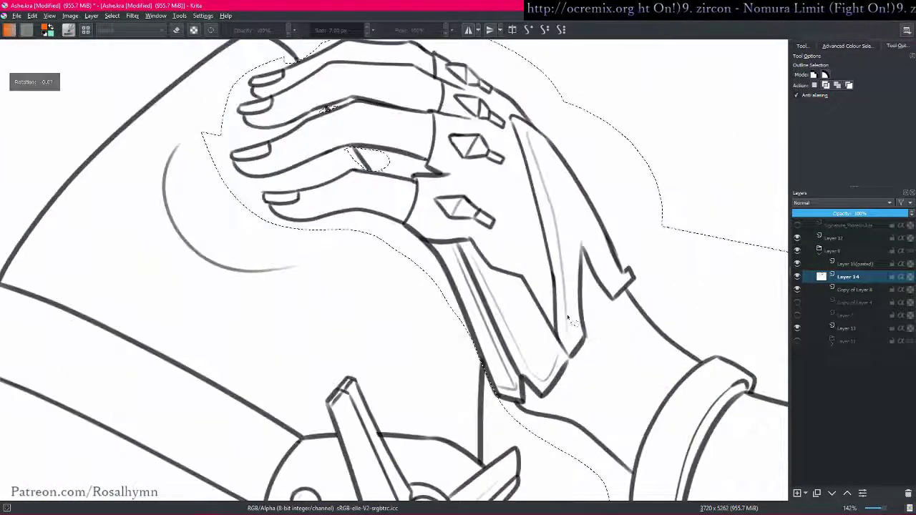
pyautogui.moveTo(589, 430); pyautogui.dragTo(645, 447)
pyautogui.moveTo(624, 396); pyautogui.dragTo(520, 291)
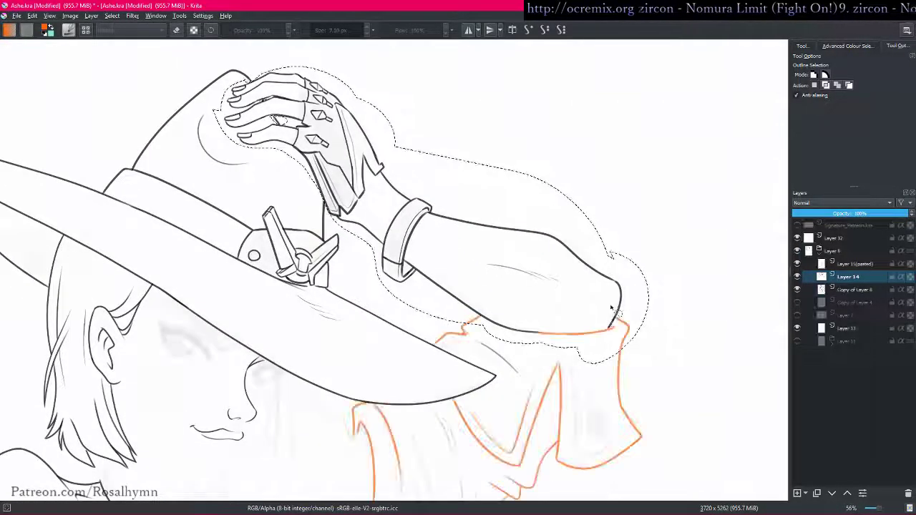
pyautogui.press('Delete')
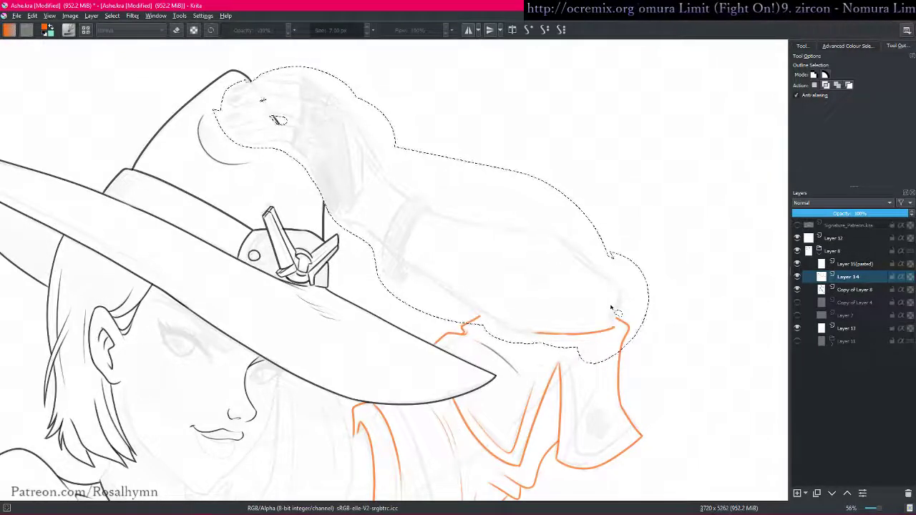
pyautogui.hotkey('ctrl', 'v')
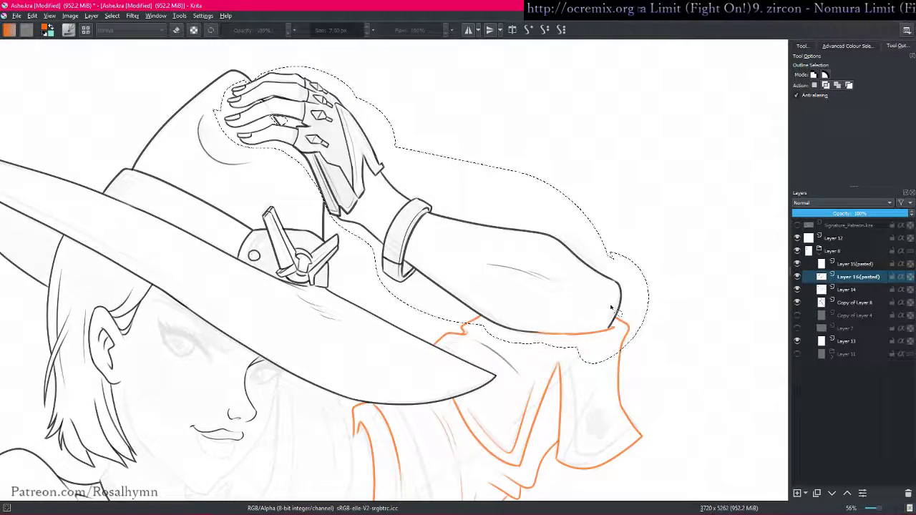
# - Isolate the pasted arm layer to check its lines and choose blue as the foreground colour
pyautogui.scroll(-2, 612, 307)
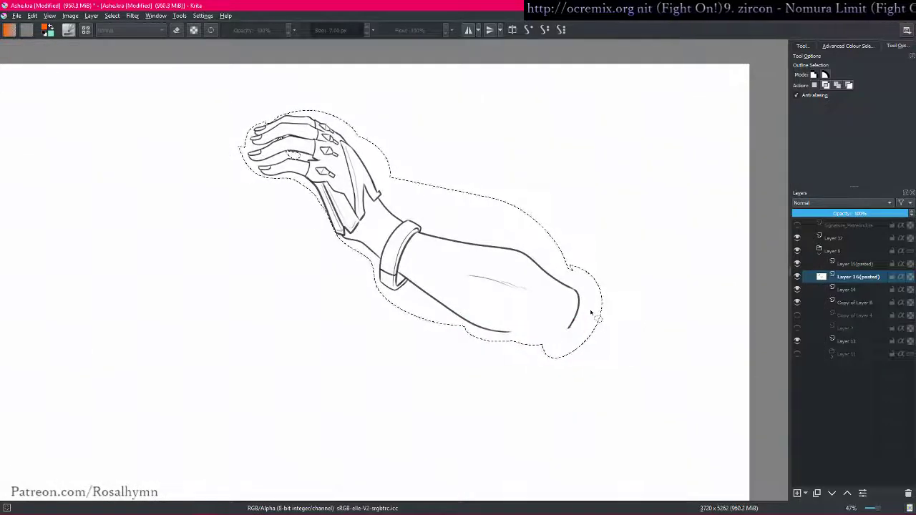
pyautogui.hotkey('shift', 'i')
pyautogui.hotkey('shift', 'i')
pyautogui.click(606, 327)
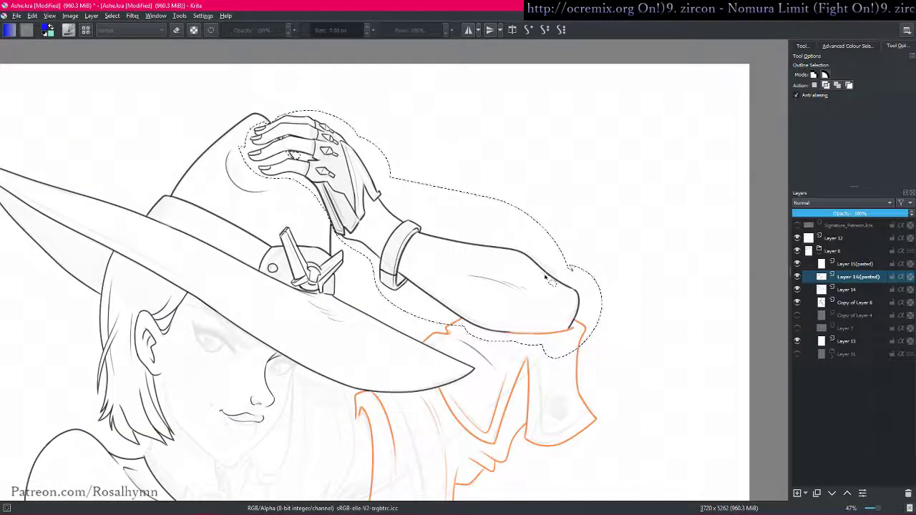
# - Recolour only the pasted arm and glove lines blue, preserving transparency, and clear the selection with the brush active
pyautogui.press('/')
pyautogui.hotkey('shift', 'BackSpace')
pyautogui.hotkey('ctrl', 'shift', 'a')
pyautogui.moveTo(546, 275); pyautogui.dragTo(544, 323)
pyautogui.press('b')
pyautogui.moveTo(475, 340); pyautogui.dragTo(540, 356)
pyautogui.moveTo(541, 356); pyautogui.dragTo(538, 247)
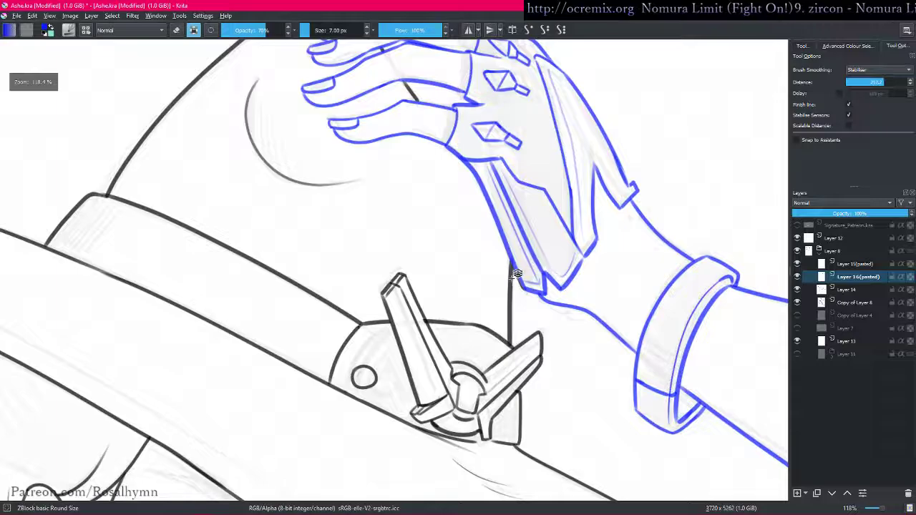
# - Outline-select the leftover glove edge stroke on Layer 14 and cut it onto a new layer
pyautogui.press('pagedown')
pyautogui.hotkey('alt', 'i')
pyautogui.scroll(7, 445, 266)
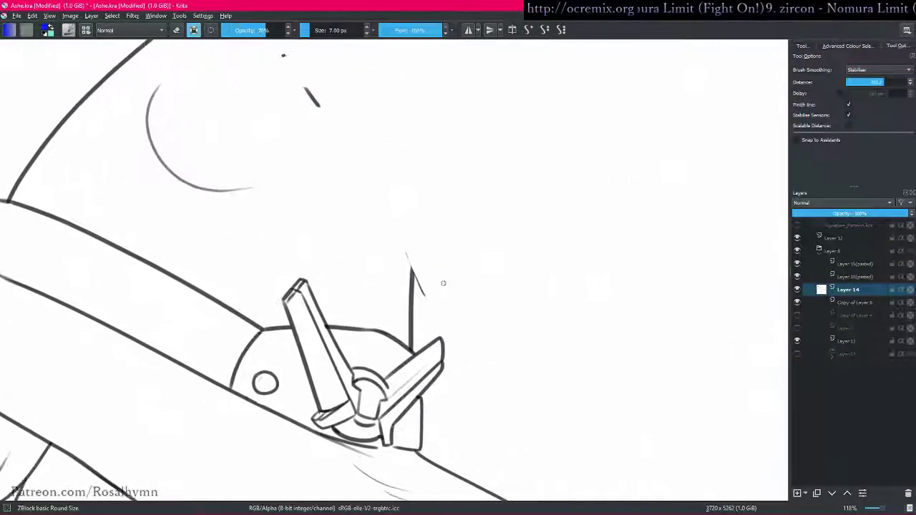
pyautogui.moveTo(445, 266); pyautogui.dragTo(450, 239)
pyautogui.press('l')
pyautogui.moveTo(472, 279)
pyautogui.mouseDown()
pyautogui.moveTo(475, 297)
pyautogui.moveTo(509, 309)
pyautogui.mouseUp()
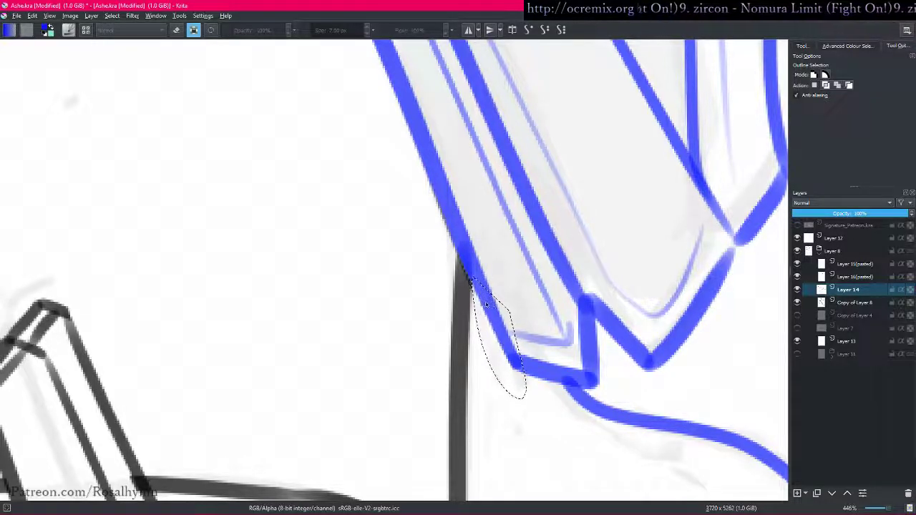
pyautogui.hotkey('ctrl', 'alt', 'j')
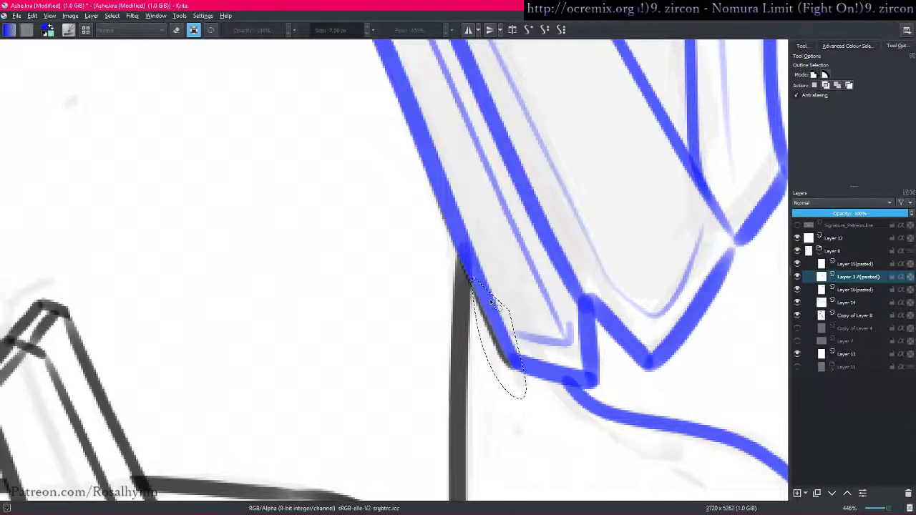
# - Isolate the neighbouring line layers to find the stray stroke and merge its layer down into the blue arm layer
pyautogui.press('r')
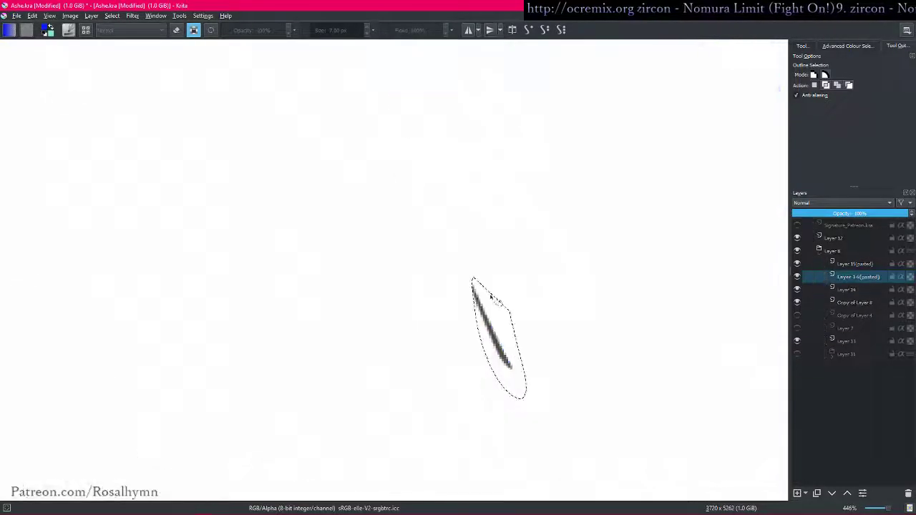
pyautogui.click(488, 302)
pyautogui.click(490, 295)
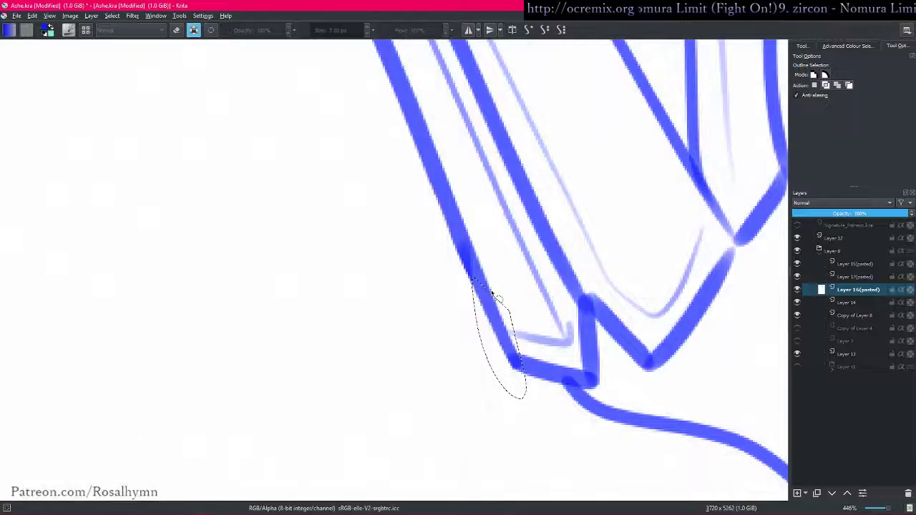
pyautogui.press('pagedown')
pyautogui.press('pagedown')
pyautogui.press('pageup')
pyautogui.press('pageup')
pyautogui.press('pageup')
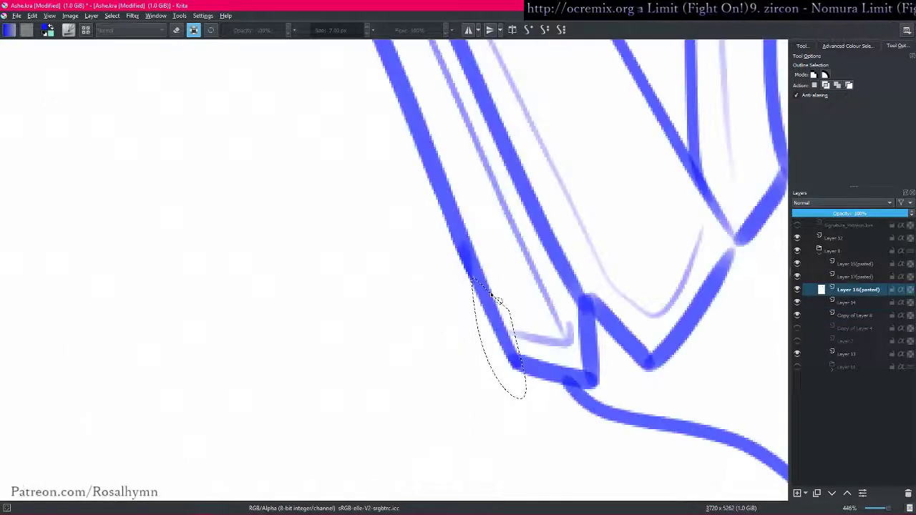
pyautogui.press('pagedown')
pyautogui.press('pageup')
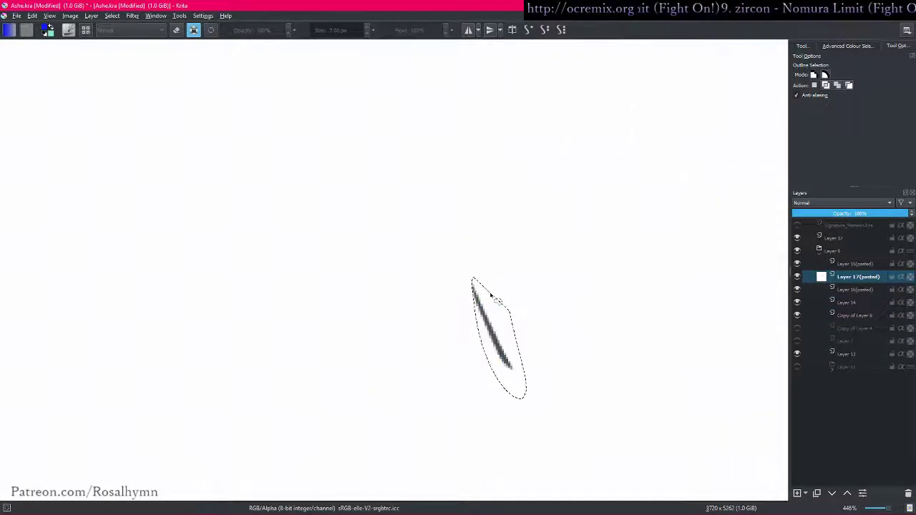
pyautogui.hotkey('ctrl', 'e')
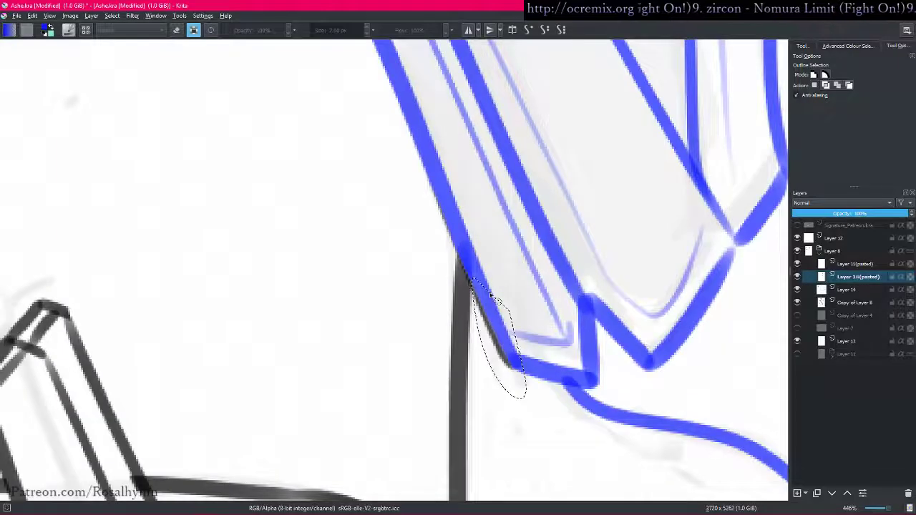
# - Try to recolour the merged glove stroke with the brush and a fill, and undo the attempt
pyautogui.press('b')
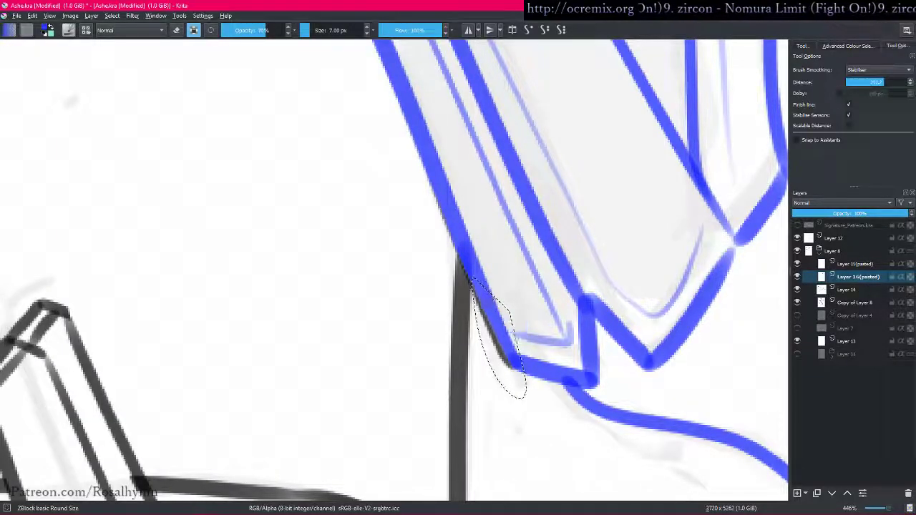
pyautogui.hotkey('ctrl', 'shift', 'a')
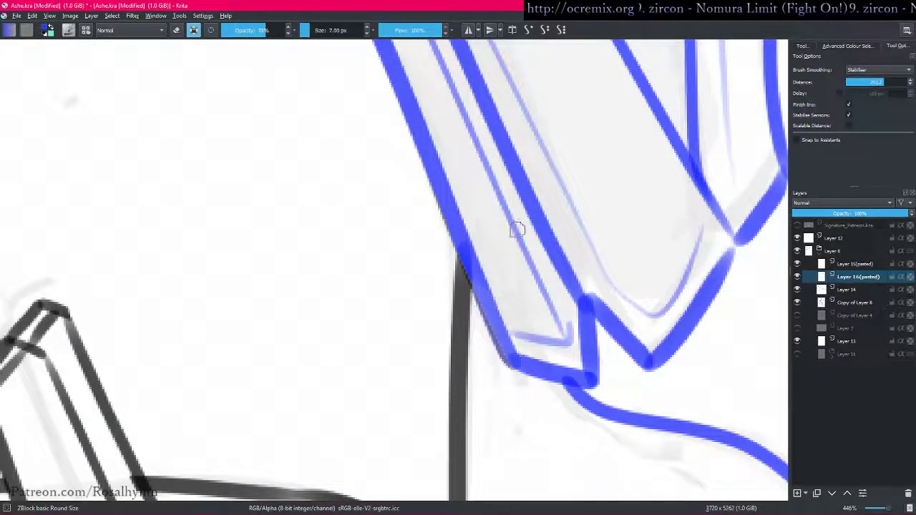
pyautogui.scroll(-2, 511, 236)
pyautogui.hotkey('ctrl', 'shift', 'BackSpace')
pyautogui.hotkey('ctrl', 'z')
pyautogui.hotkey('ctrl', 'z')
pyautogui.hotkey('ctrl', 'z')
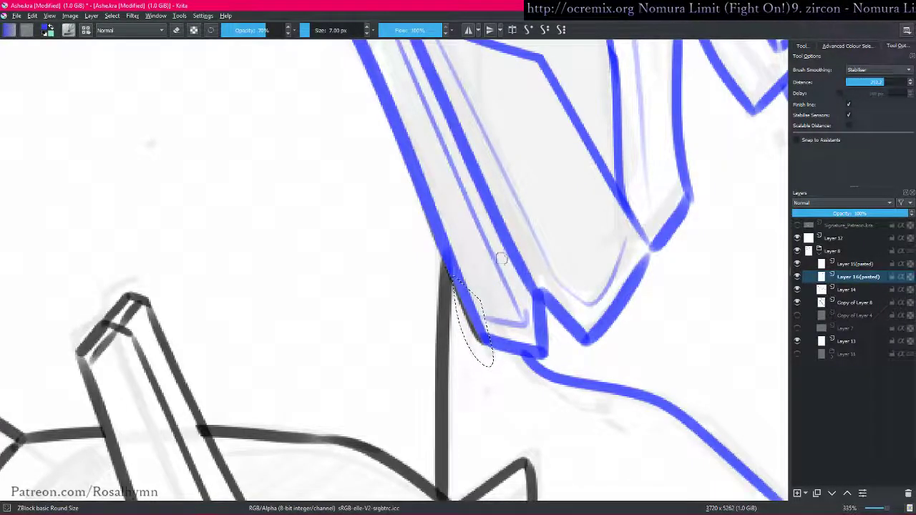
# - Preserve transparency, set the brush opacity to 100%, fill the selected glove stroke blue and clear the selection
pyautogui.hotkey('ctrl', '/')
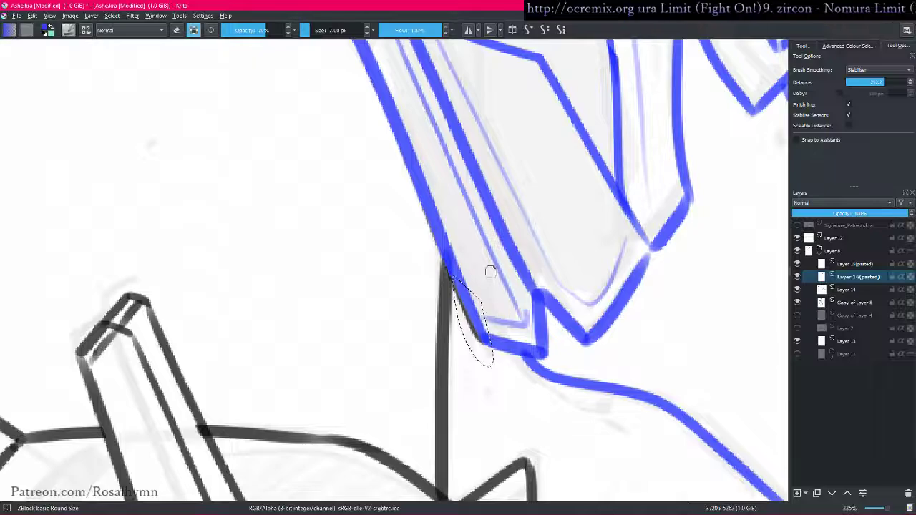
pyautogui.click(281, 30)
pyautogui.hotkey('ctrl', 'shift', 'BackSpace')
pyautogui.hotkey('ctrl', 'shift', 'a')
pyautogui.moveTo(542, 281); pyautogui.dragTo(514, 318)
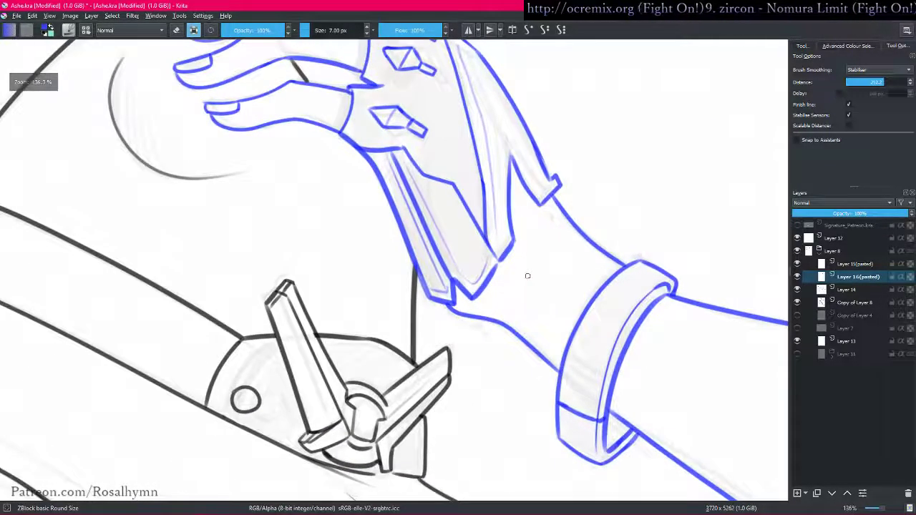
# - Switch the foreground colour from blue back to black for further inking
pyautogui.moveTo(493, 281); pyautogui.dragTo(482, 327)
pyautogui.hotkey('shift', 'i')
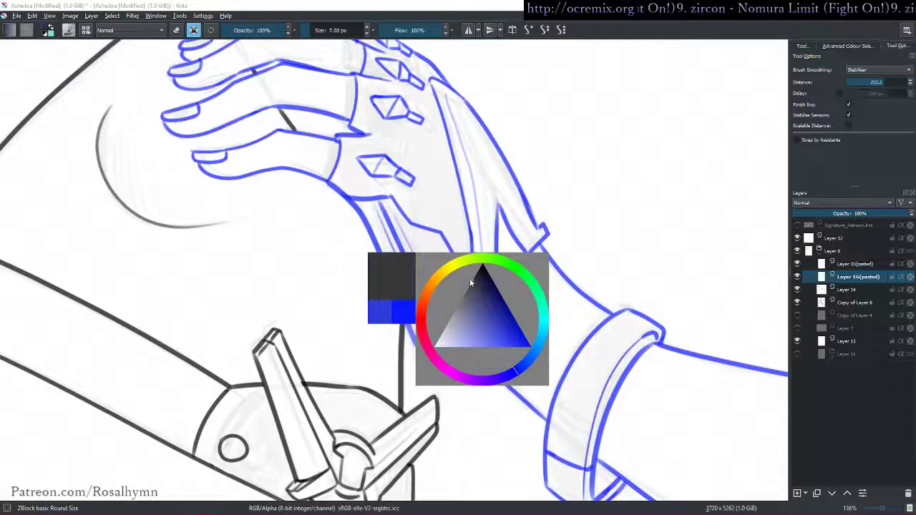
pyautogui.hotkey('shift', 'i')
pyautogui.moveTo(481, 287); pyautogui.dragTo(484, 212)
pyautogui.moveTo(560, 203); pyautogui.dragTo(516, 314)
pyautogui.press('i')
pyautogui.press('i')
pyautogui.moveTo(590, 262); pyautogui.dragTo(599, 147)
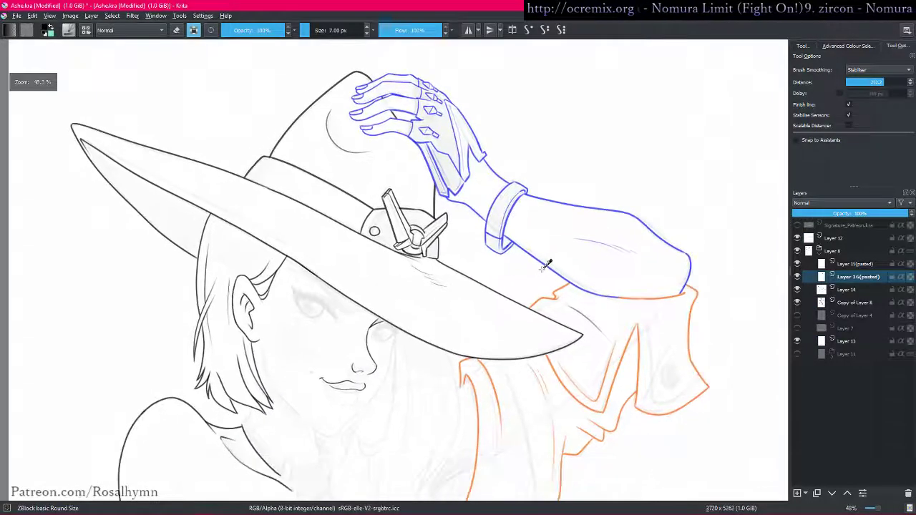
# - Save the document and fit the whole drawing in view to review the colour-coded line art
pyautogui.hotkey('ctrl', 's')
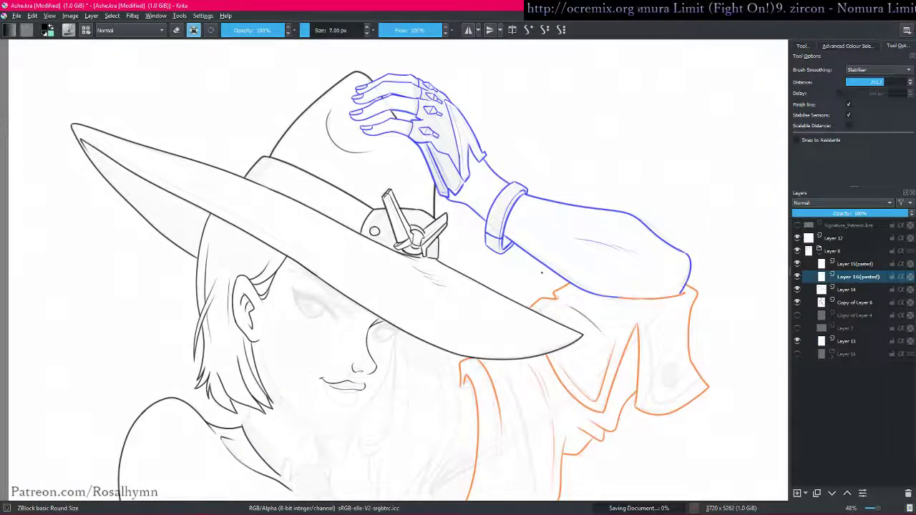
pyautogui.scroll(-5, 567, 268)
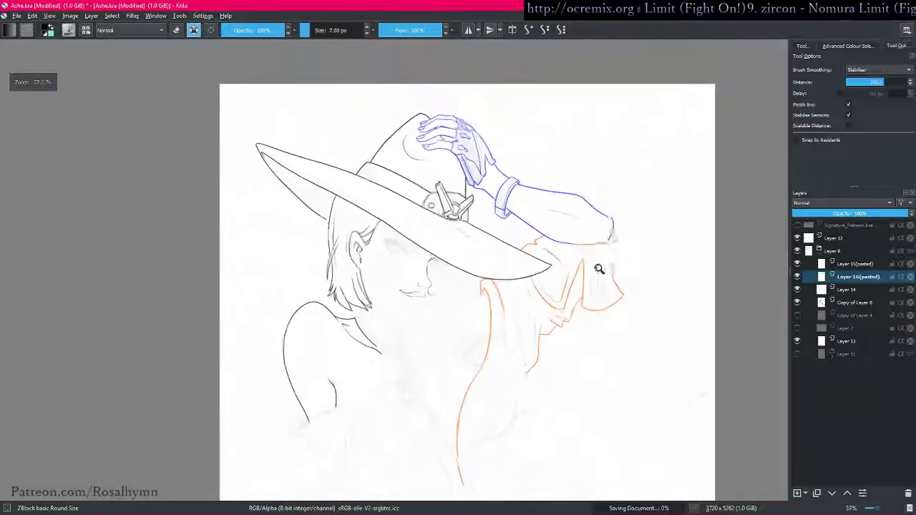
pyautogui.moveTo(537, 309); pyautogui.dragTo(526, 321)
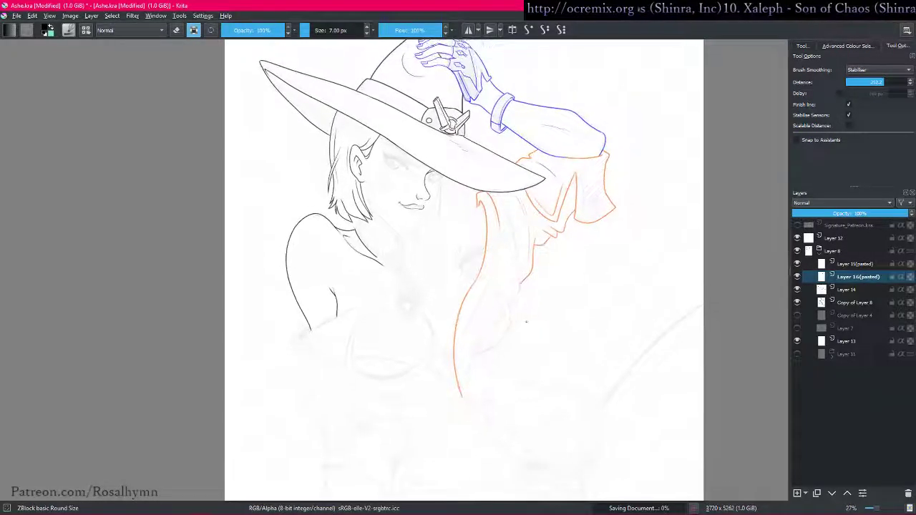
pyautogui.moveTo(507, 361); pyautogui.dragTo(513, 354)
pyautogui.scroll(3, 513, 353)
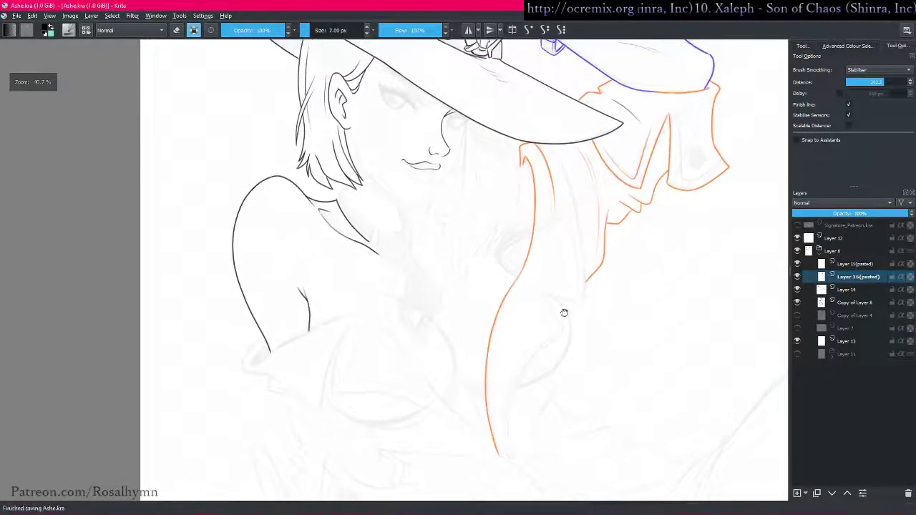
pyautogui.press('2')
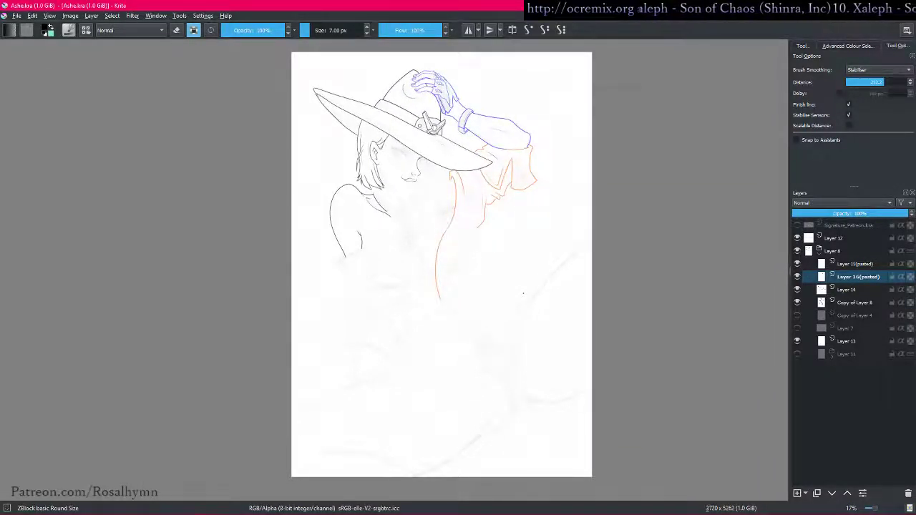
# - Add a new paint layer directly above Layer 14 for the eyebrow line art
pyautogui.moveTo(524, 293); pyautogui.dragTo(523, 252)
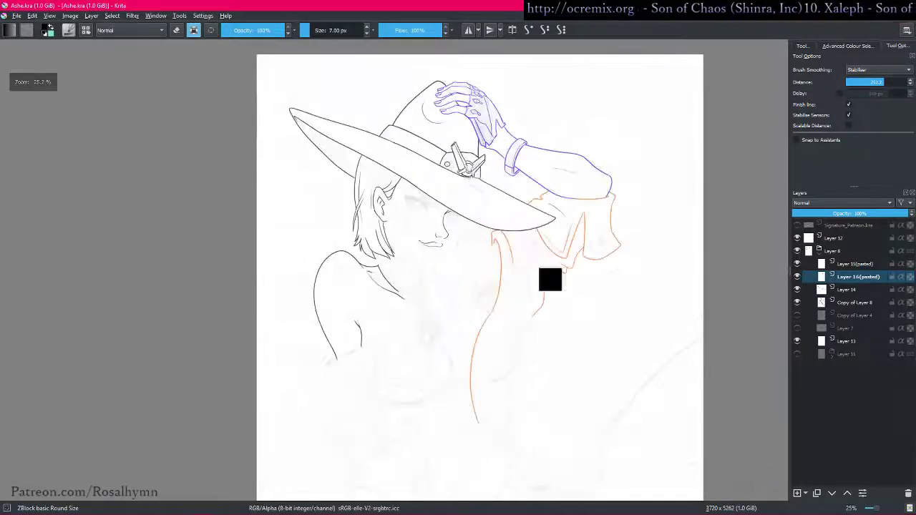
pyautogui.press('i')
pyautogui.press('pagedown')
pyautogui.press('pagedown')
pyautogui.press('pageup')
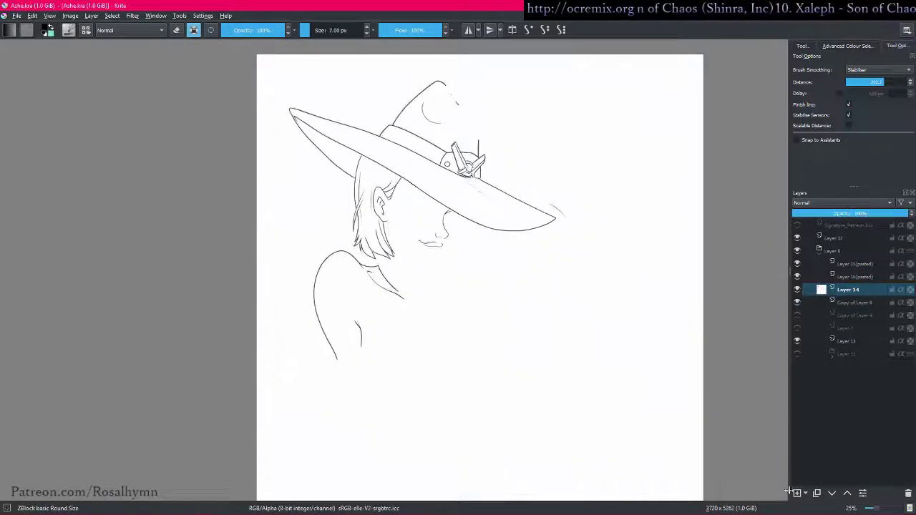
pyautogui.click(797, 493)
# - Try a 5 px stroke along the lower edge of the near eyebrow and undo it
pyautogui.scroll(6, 434, 321)
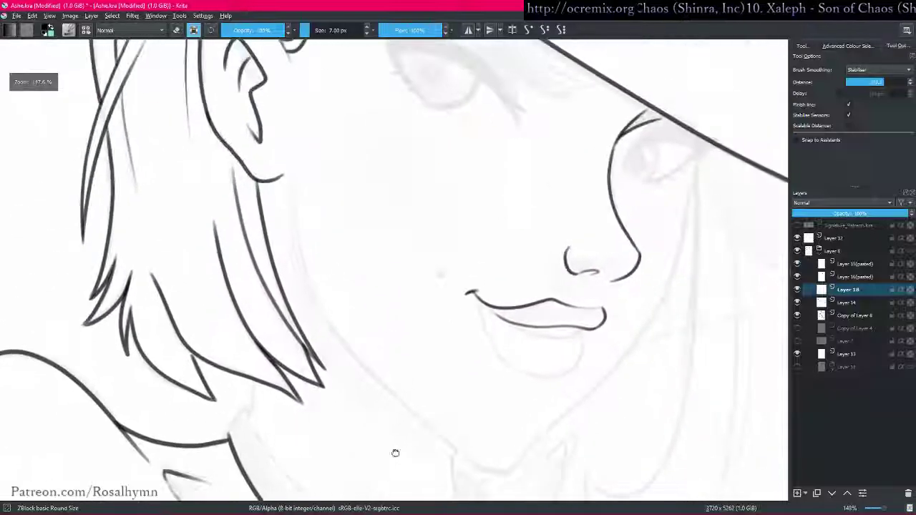
pyautogui.moveTo(519, 180); pyautogui.dragTo(564, 262)
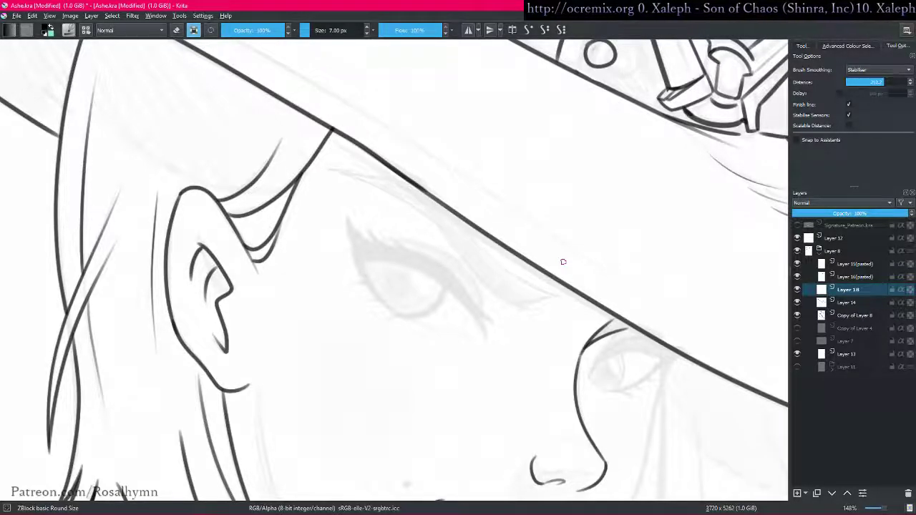
pyautogui.scroll(2, 430, 274)
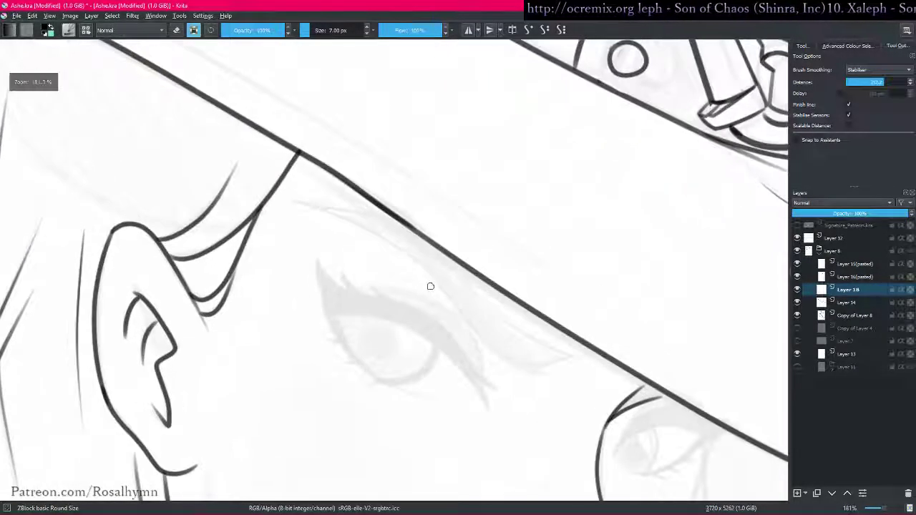
pyautogui.scroll(1, 474, 165)
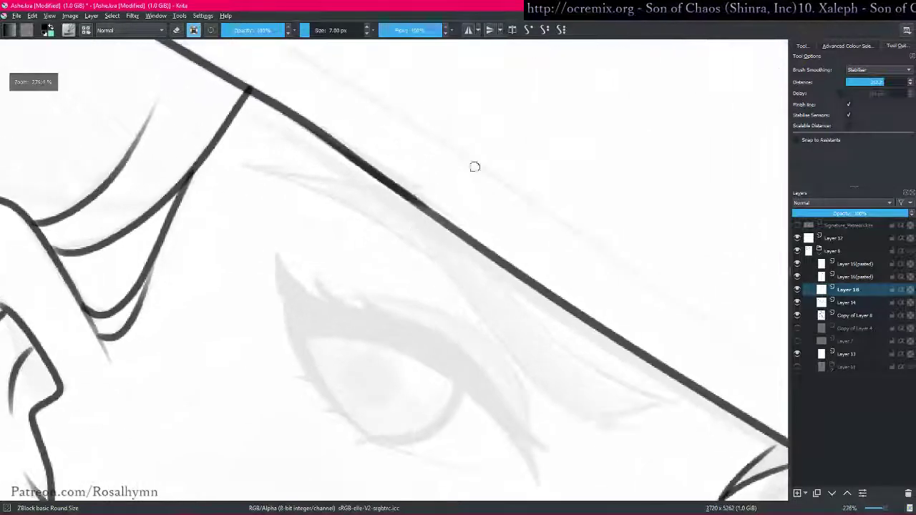
pyautogui.scroll(2, 388, 103)
pyautogui.press('[')
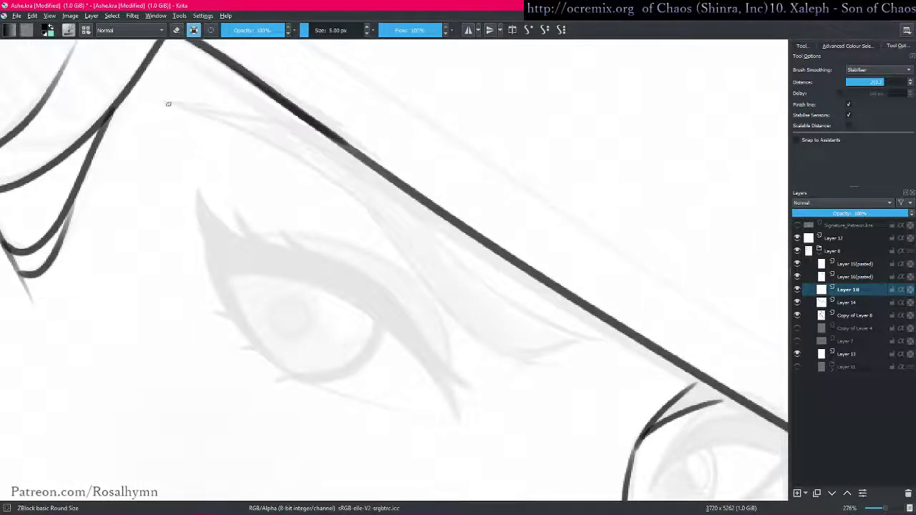
pyautogui.moveTo(218, 119); pyautogui.dragTo(421, 273)
pyautogui.hotkey('ctrl', 'z')
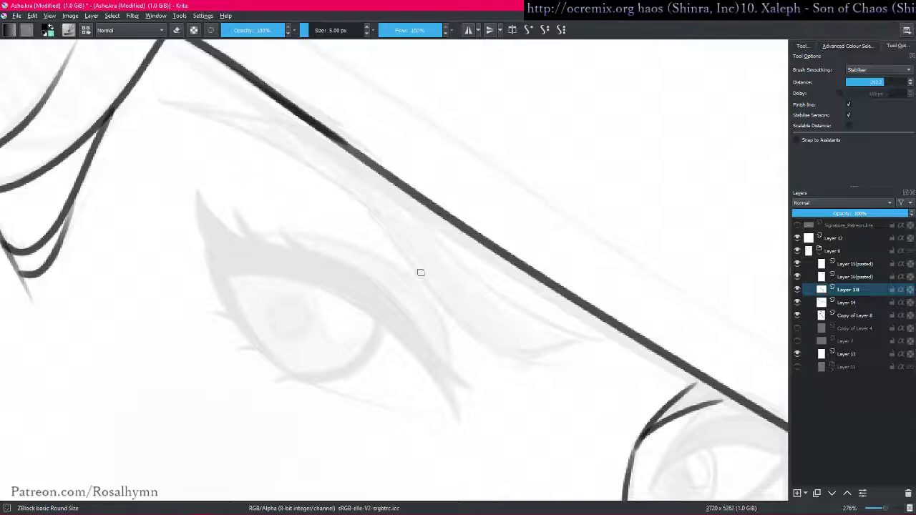
# - Lower the brush opacity to 75% and ink the near eyebrow's lower edge with a short hair stroke under its inner end
pyautogui.click(276, 29)
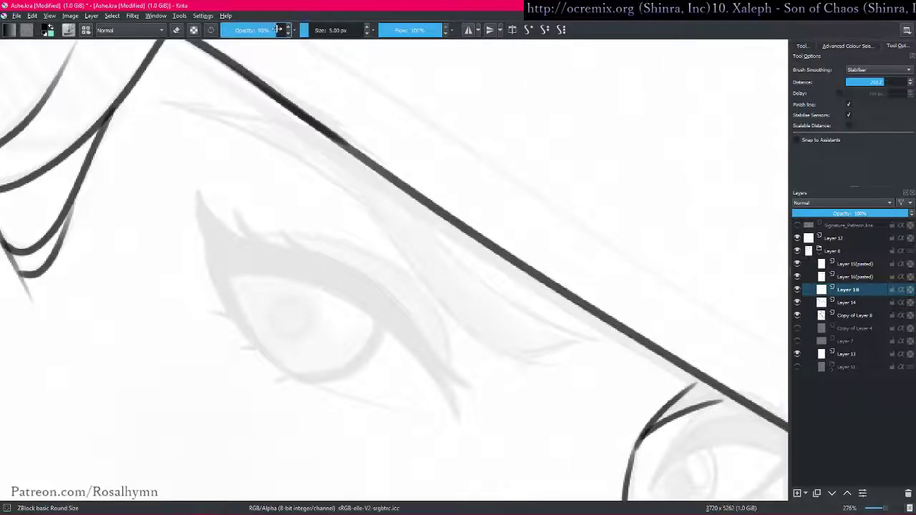
pyautogui.hotkey('shift', 'i')
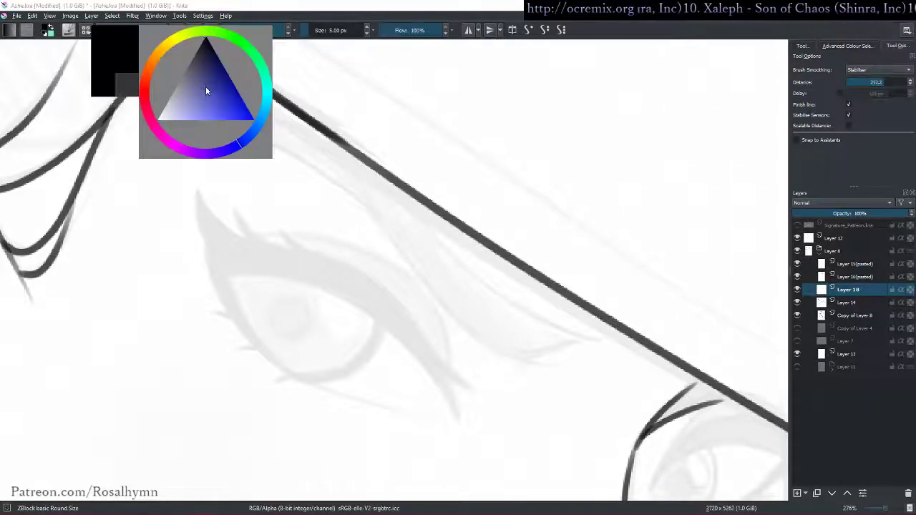
pyautogui.click(272, 30)
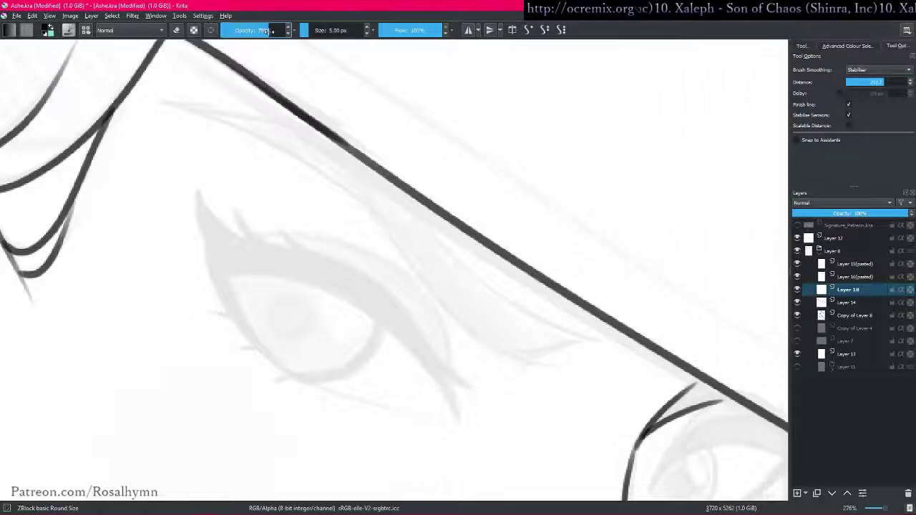
pyautogui.moveTo(190, 110)
pyautogui.mouseDown()
pyautogui.moveTo(263, 143)
pyautogui.moveTo(361, 214)
pyautogui.moveTo(437, 291)
pyautogui.moveTo(535, 356)
pyautogui.moveTo(591, 339)
pyautogui.mouseUp()
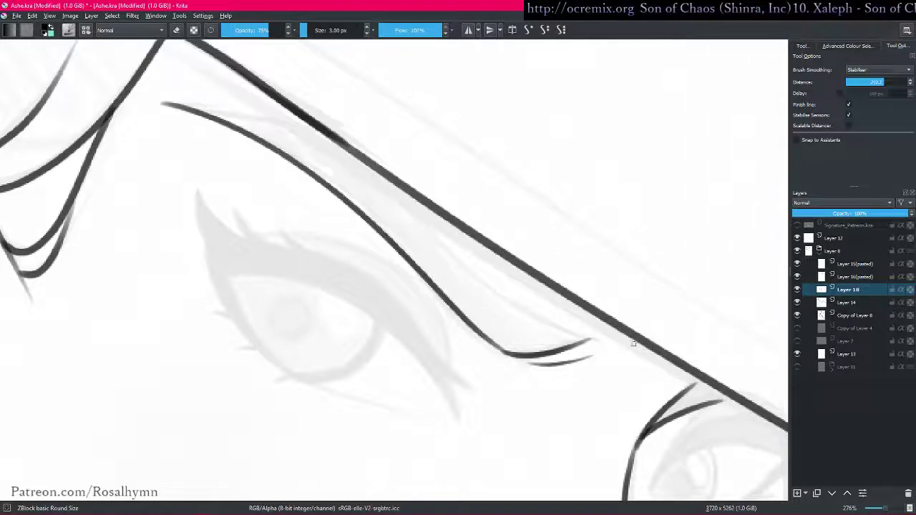
# - Try an upper edge stroke on the near eyebrow with a 3 px brush and compare it with the isolated sketch layer
pyautogui.moveTo(532, 337); pyautogui.dragTo(493, 322)
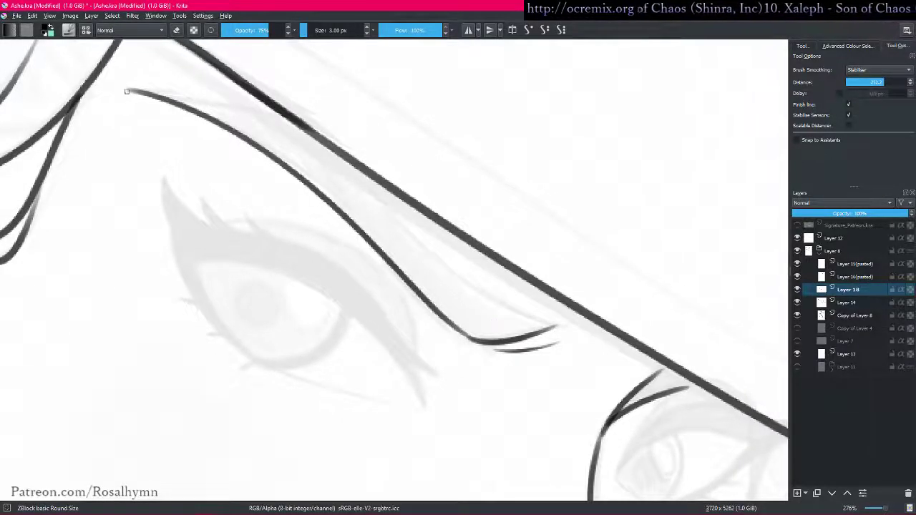
pyautogui.moveTo(456, 266); pyautogui.dragTo(432, 280)
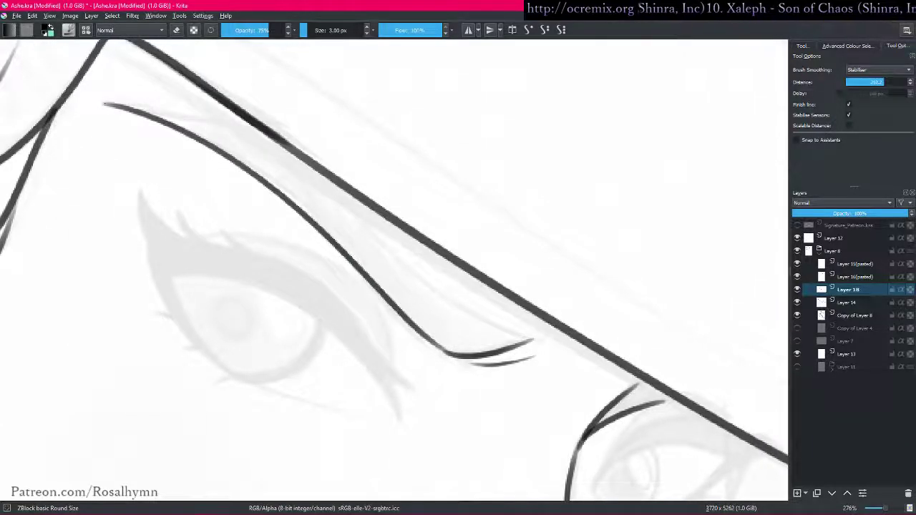
pyautogui.moveTo(427, 192); pyautogui.dragTo(448, 256)
pyautogui.press('i')
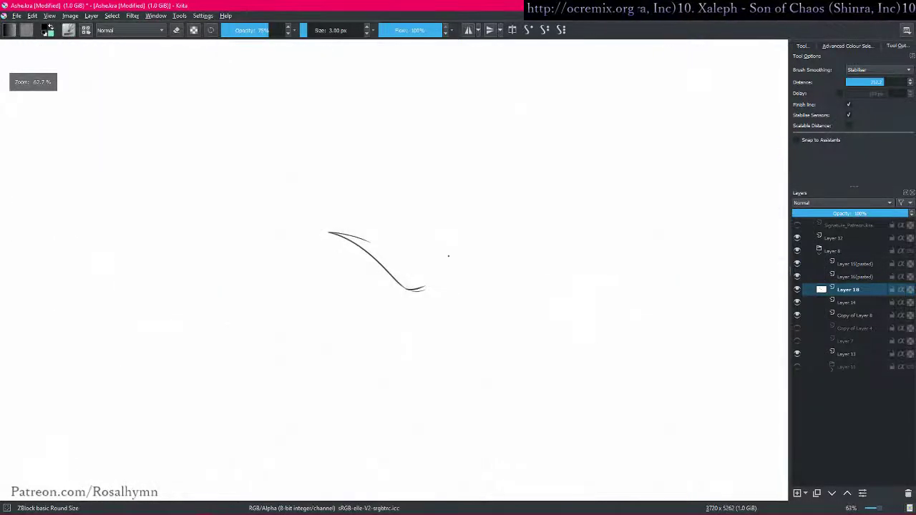
pyautogui.press('i')
pyautogui.moveTo(482, 281); pyautogui.dragTo(419, 211)
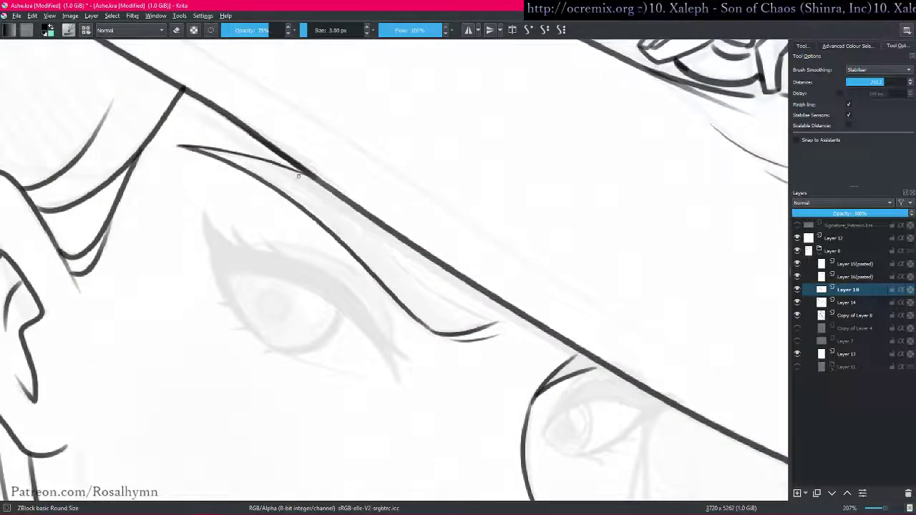
pyautogui.press('i')
pyautogui.press('pagedown')
pyautogui.press('pagedown')
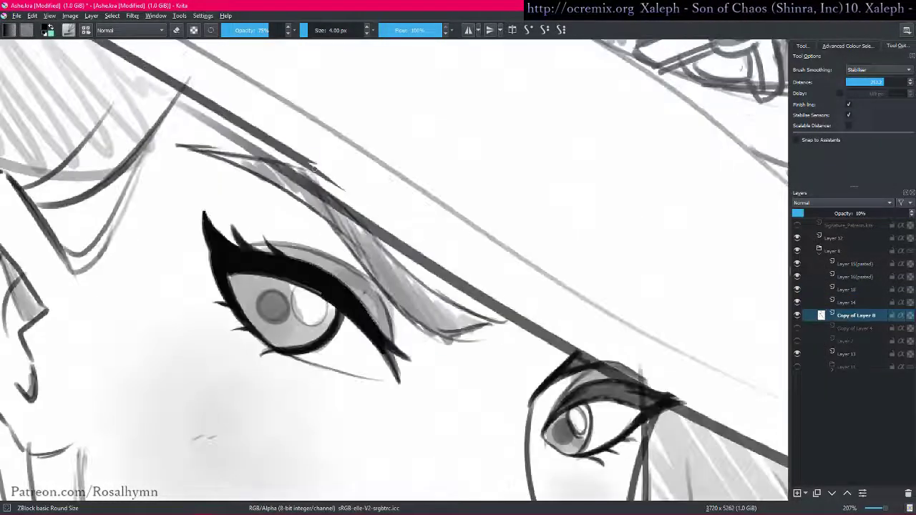
pyautogui.press('pageup')
pyautogui.press('pageup')
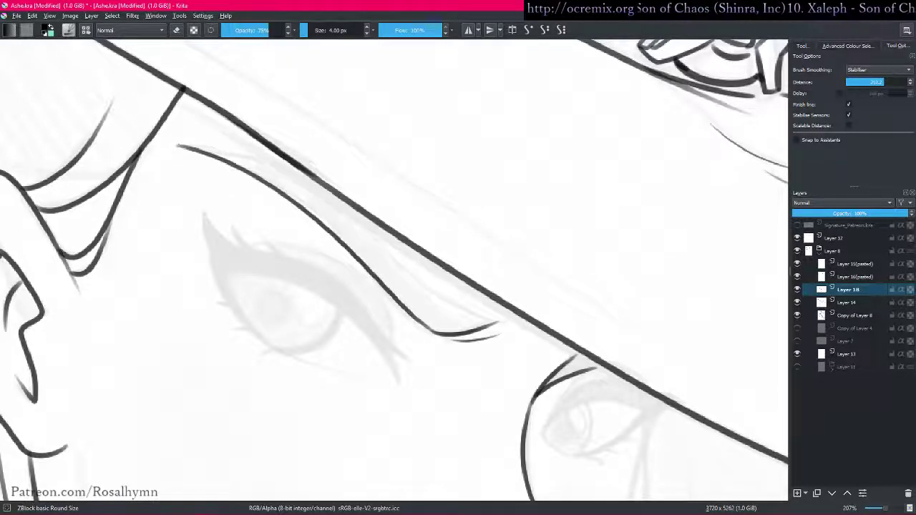
# - Ink the near eyebrow's upper edge at 4 px, closing the shape from its outer tip to its inner end
pyautogui.moveTo(474, 250); pyautogui.dragTo(462, 326)
pyautogui.moveTo(451, 262); pyautogui.dragTo(472, 298)
pyautogui.press('i')
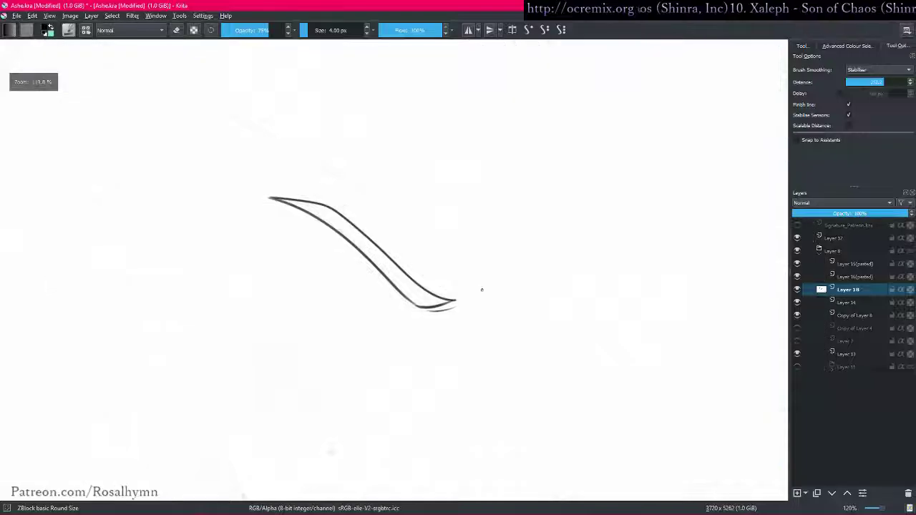
# - Compare the inked eyebrow with the isolated sketch and line art layers, close up and across the whole hat and face
pyautogui.press('pagedown')
pyautogui.press('pagedown')
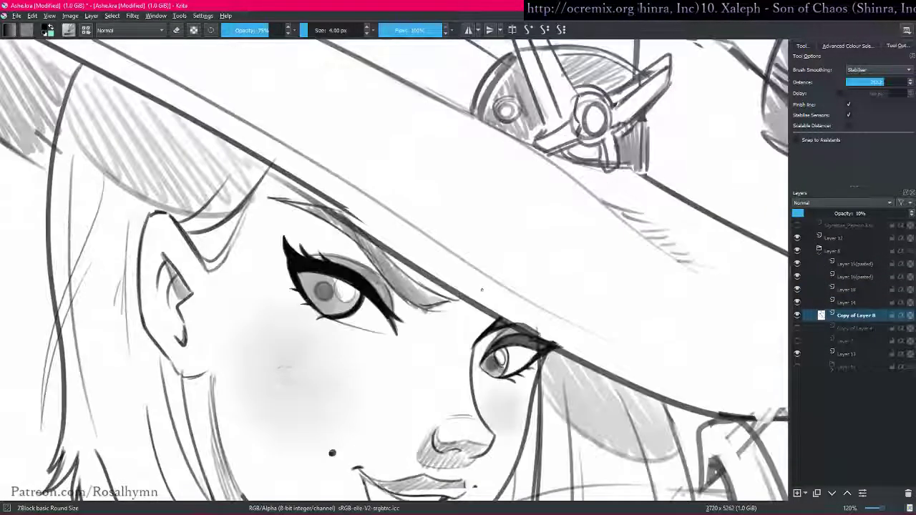
pyautogui.press('pageup')
pyautogui.press('pagedown')
pyautogui.scroll(2, 482, 290)
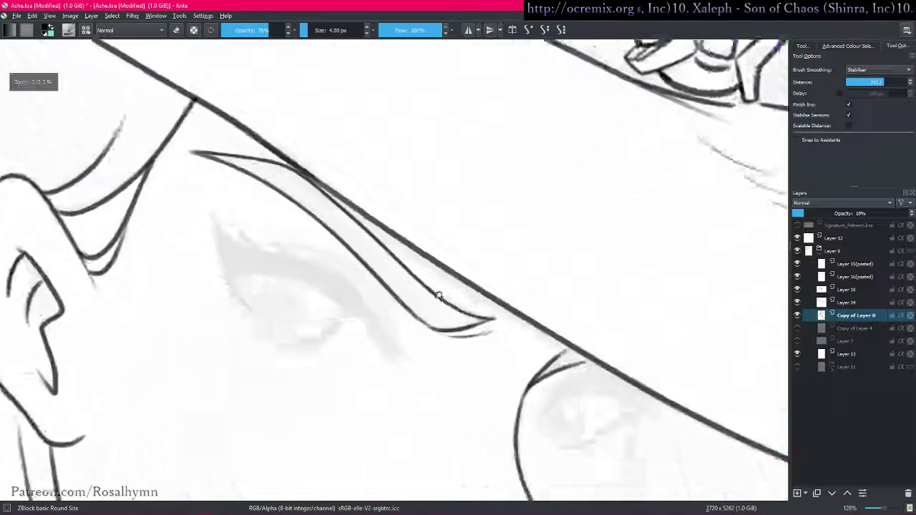
pyautogui.press('pageup')
pyautogui.press('pageup')
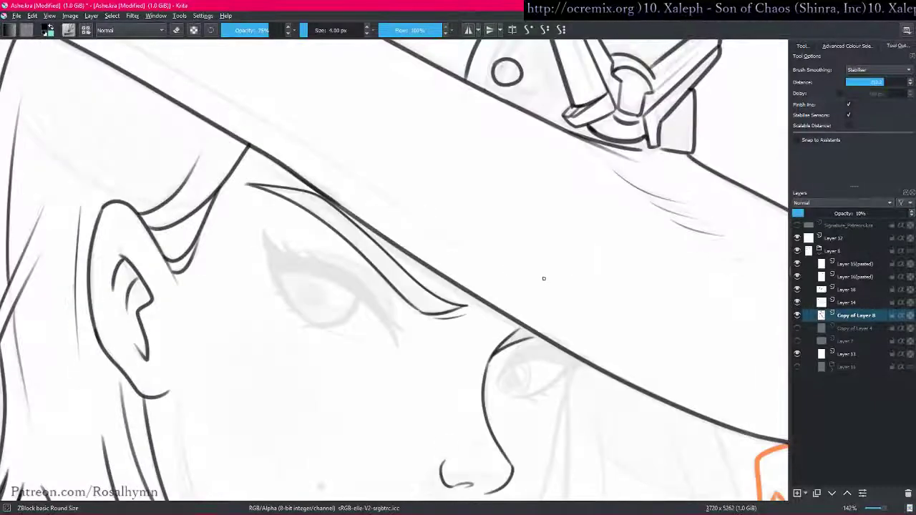
pyautogui.scroll(-6, 538, 277)
pyautogui.press('pagedown')
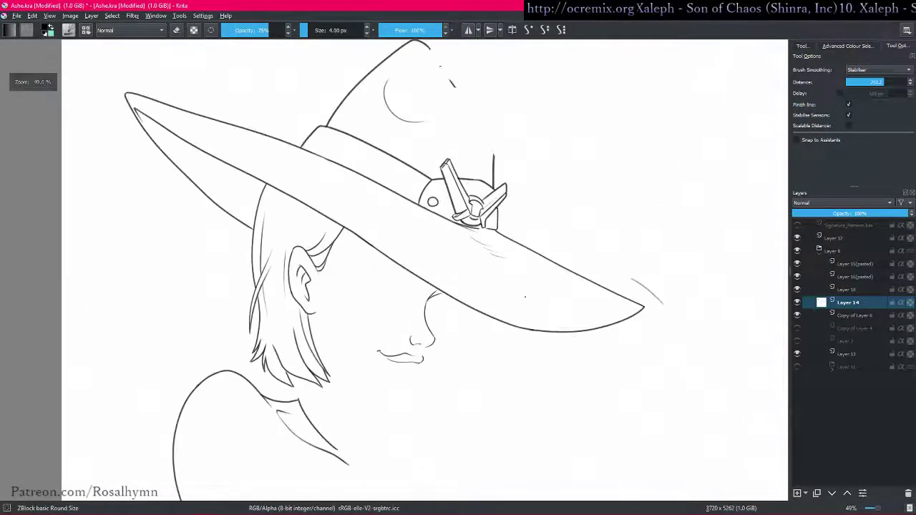
pyautogui.press('pageup')
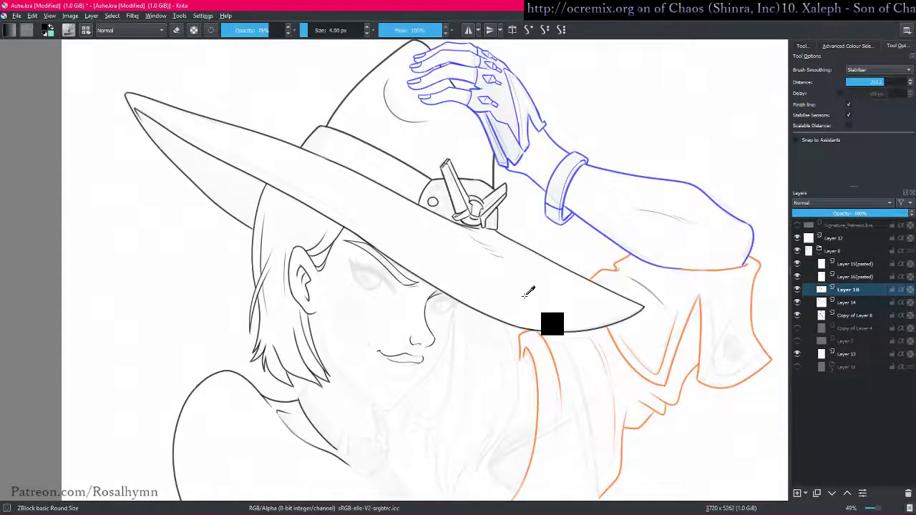
pyautogui.hotkey('ctrl', 'alt', 'i')
pyautogui.hotkey('ctrl', 'alt', 'i')
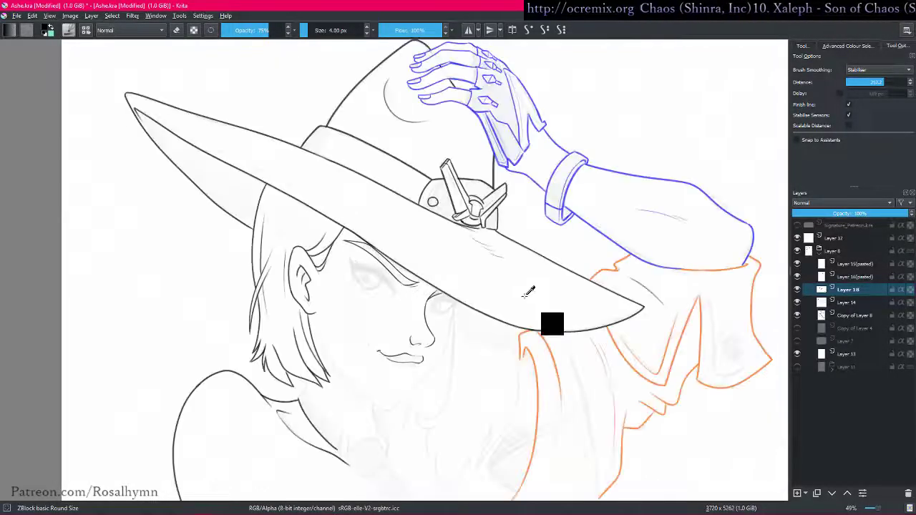
pyautogui.hotkey('ctrl', 'alt', 'i')
# - Add another layer above Layer 14 and ink the near eye's outer wing, outer edge and first lower lashes on it
pyautogui.press('pagedown')
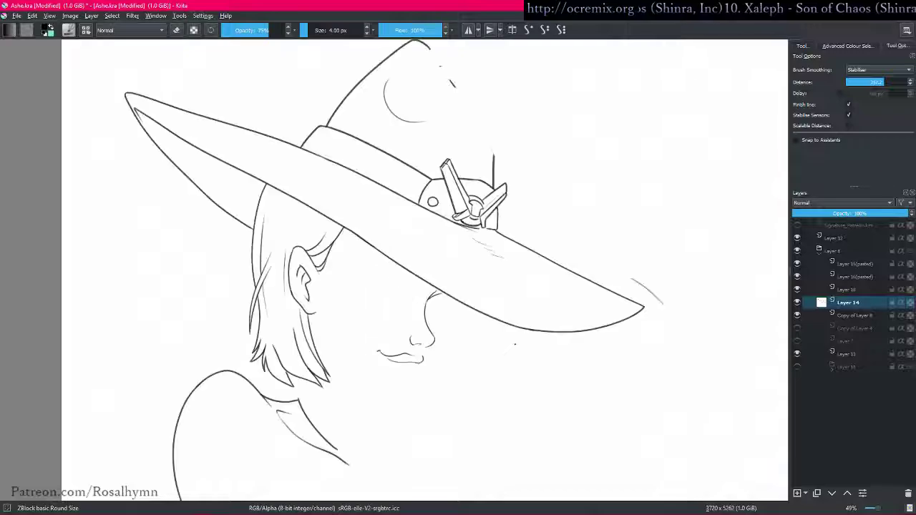
pyautogui.click(797, 493)
pyautogui.scroll(10, 491, 313)
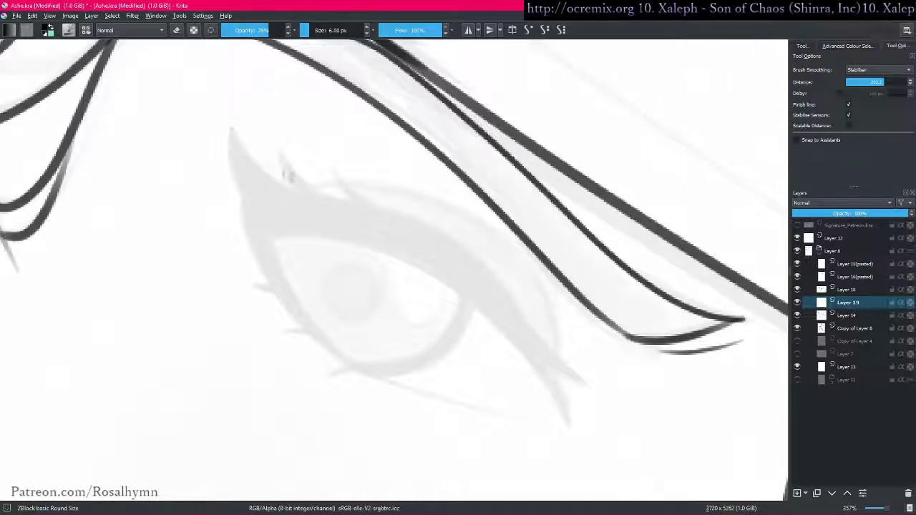
pyautogui.moveTo(233, 129)
pyautogui.mouseDown()
pyautogui.moveTo(255, 162)
pyautogui.moveTo(311, 196)
pyautogui.mouseUp()
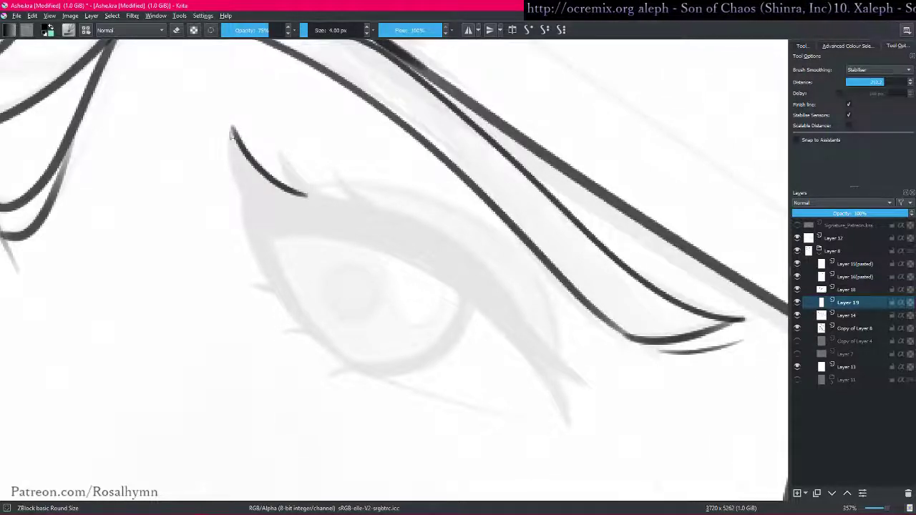
pyautogui.moveTo(232, 127); pyautogui.dragTo(258, 218)
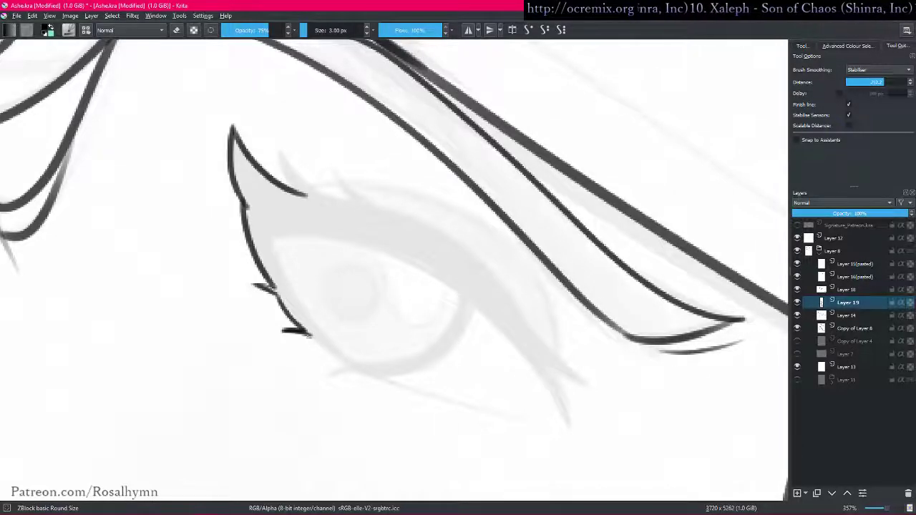
# - Extend the near eye's lower lid line to the inner corner and add another lower lash with the 3 px brush
pyautogui.moveTo(598, 332); pyautogui.dragTo(487, 199)
pyautogui.moveTo(481, 278); pyautogui.dragTo(433, 222)
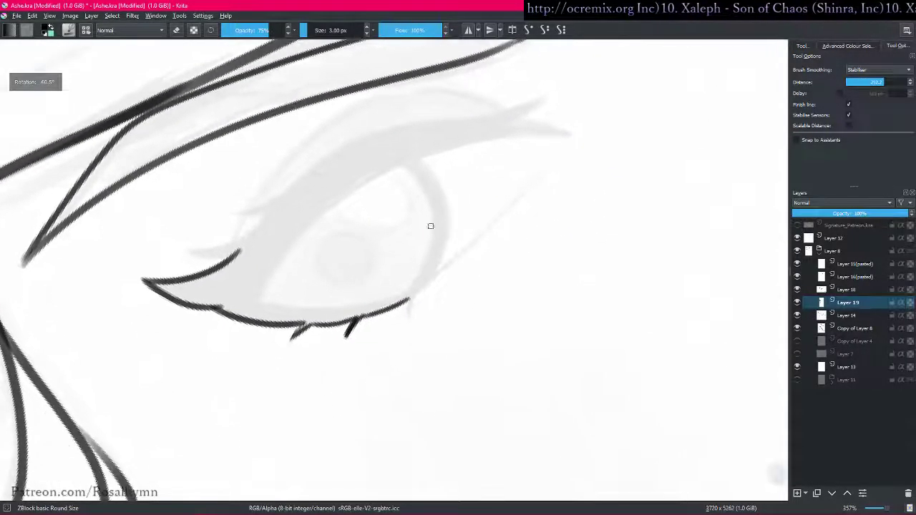
pyautogui.moveTo(442, 263); pyautogui.dragTo(443, 243)
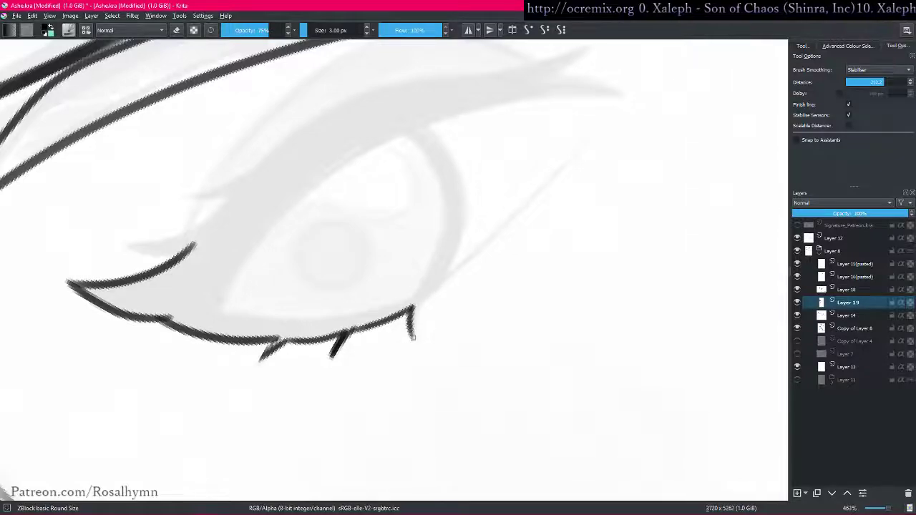
pyautogui.moveTo(330, 348); pyautogui.dragTo(302, 355)
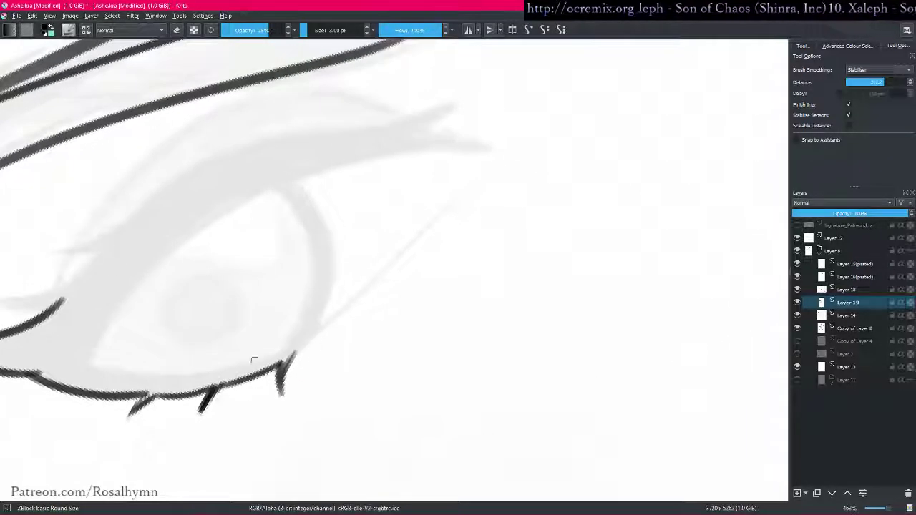
pyautogui.moveTo(147, 396)
pyautogui.mouseDown()
pyautogui.moveTo(234, 379)
pyautogui.moveTo(347, 310)
pyautogui.moveTo(468, 176)
pyautogui.mouseUp()
# - Reset the canvas rotation and examine the inked lower lid in isolation and against the whole face
pyautogui.press('5')
pyautogui.press('-')
pyautogui.press('-')
pyautogui.press('-')
pyautogui.press('-')
pyautogui.press('i')
pyautogui.press('pagedown')
pyautogui.press('pageup')
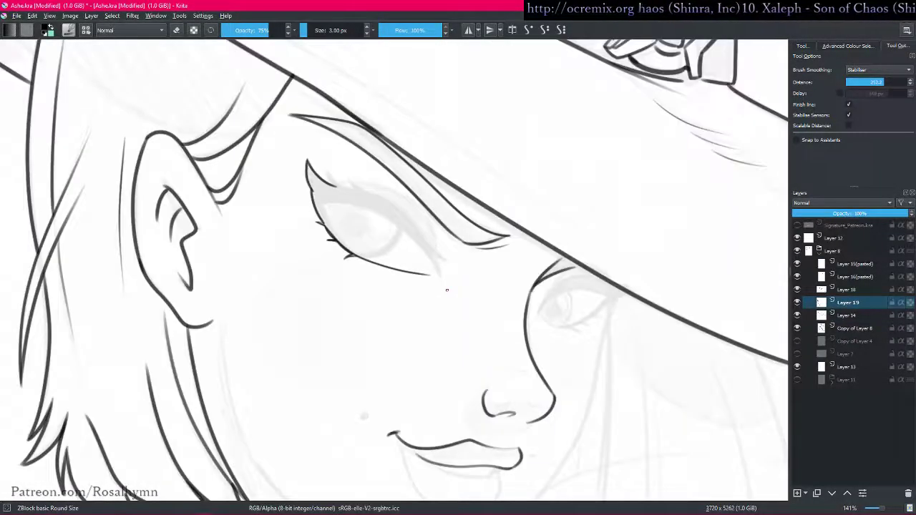
# - Ink the upper edge of the near eye's opening and its inner lower rim, meeting at the outer corner, at 3 px
pyautogui.scroll(3, 493, 308)
pyautogui.moveTo(281, 136)
pyautogui.mouseDown()
pyautogui.moveTo(334, 146)
pyautogui.moveTo(385, 173)
pyautogui.moveTo(464, 252)
pyautogui.mouseUp()
pyautogui.scroll(1, 390, 264)
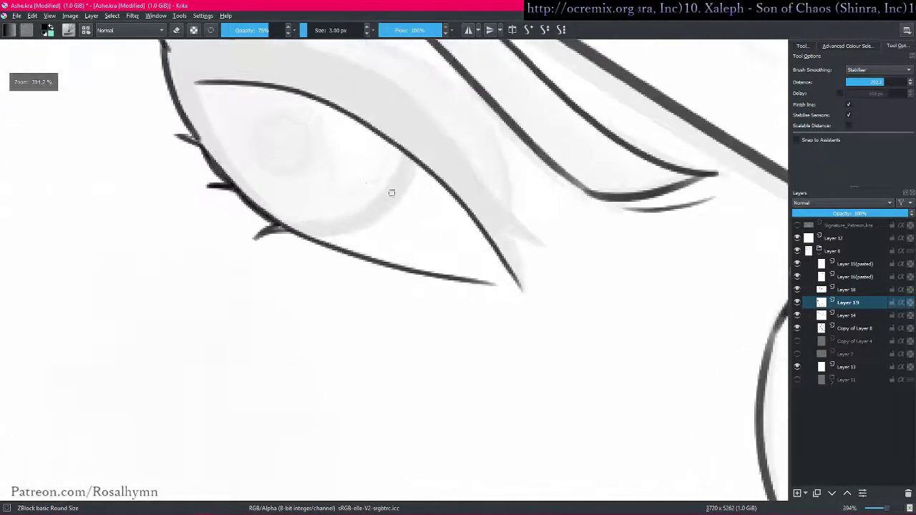
pyautogui.moveTo(207, 115)
pyautogui.mouseDown()
pyautogui.moveTo(276, 217)
pyautogui.moveTo(349, 255)
pyautogui.moveTo(405, 317)
pyautogui.moveTo(326, 317)
pyautogui.mouseUp()
pyautogui.moveTo(414, 311)
pyautogui.mouseDown()
pyautogui.moveTo(352, 387)
pyautogui.moveTo(352, 344)
pyautogui.mouseUp()
pyautogui.hotkey('ctrl', 'z')
pyautogui.moveTo(198, 319)
pyautogui.mouseDown()
pyautogui.moveTo(220, 230)
pyautogui.moveTo(275, 142)
pyautogui.moveTo(357, 68)
pyautogui.moveTo(320, 129)
pyautogui.mouseUp()
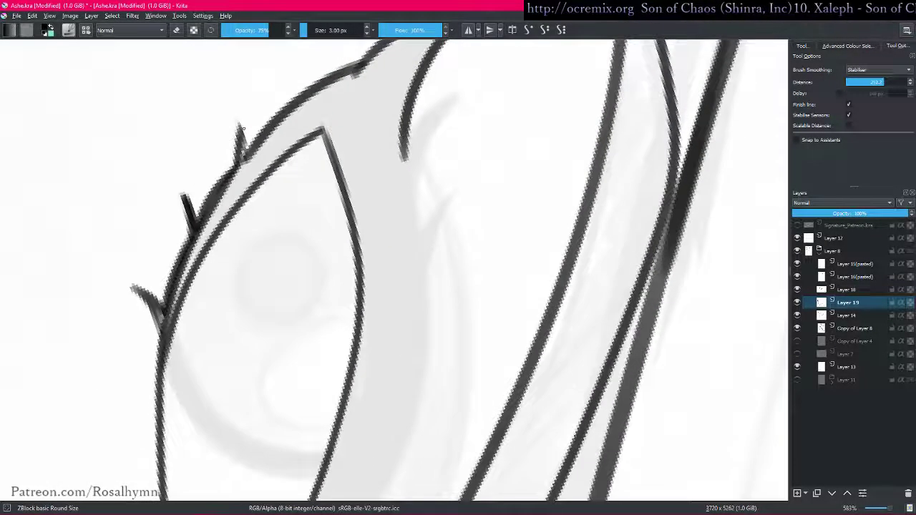
# - Ink the near eye's second upper lash and the start of its eyelid crease along the sketch at 3 px
pyautogui.moveTo(265, 107); pyautogui.dragTo(202, 333)
pyautogui.moveTo(252, 153)
pyautogui.mouseDown()
pyautogui.moveTo(261, 188)
pyautogui.moveTo(282, 206)
pyautogui.moveTo(277, 187)
pyautogui.moveTo(322, 216)
pyautogui.moveTo(369, 224)
pyautogui.mouseUp()
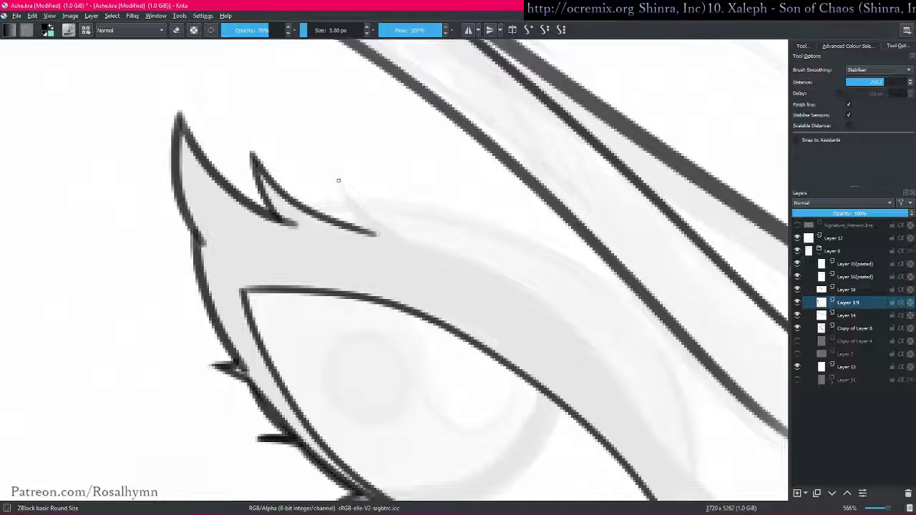
pyautogui.moveTo(660, 276); pyautogui.dragTo(530, 101)
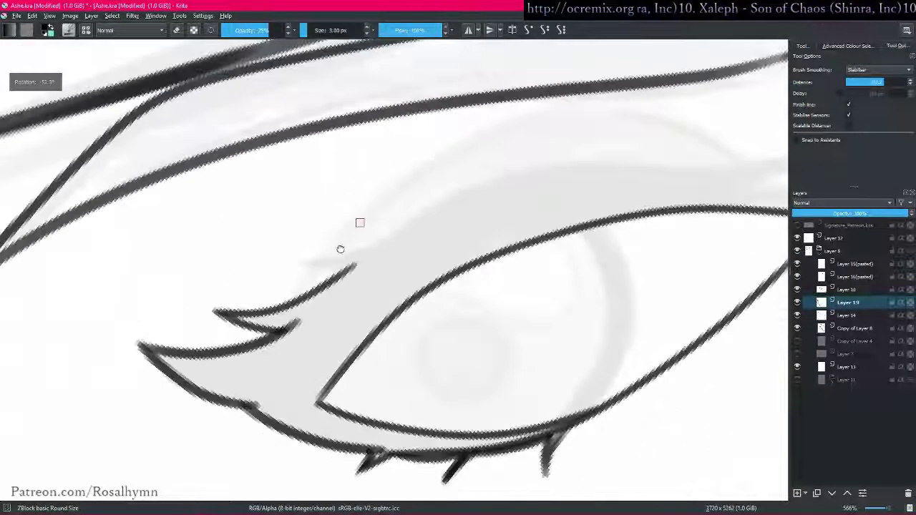
pyautogui.moveTo(348, 237); pyautogui.dragTo(304, 294)
pyautogui.moveTo(249, 357)
pyautogui.mouseDown()
pyautogui.moveTo(276, 316)
pyautogui.moveTo(472, 180)
pyautogui.moveTo(575, 180)
pyautogui.mouseUp()
pyautogui.press('5')
# - Ink the third upper lash above the near eye and trim its tip with a 1 px eraser
pyautogui.moveTo(264, 186)
pyautogui.mouseDown()
pyautogui.moveTo(306, 237)
pyautogui.moveTo(339, 242)
pyautogui.mouseUp()
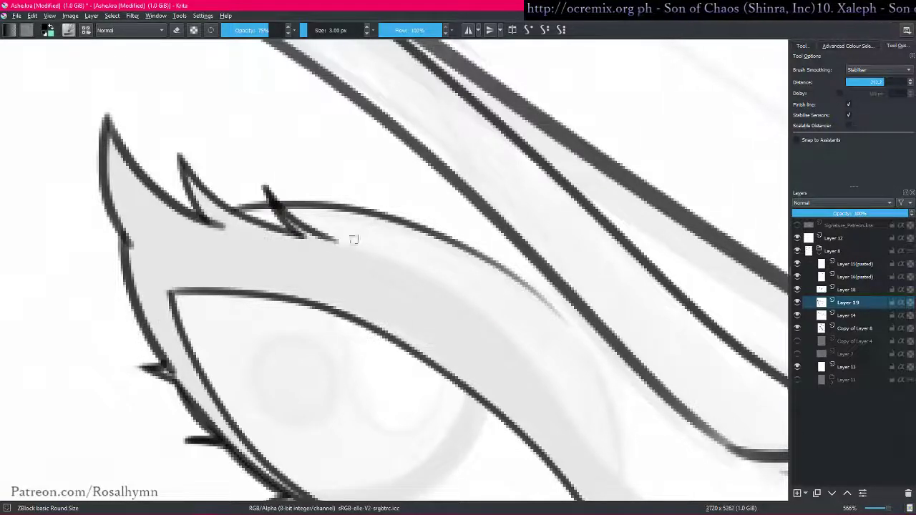
pyautogui.press('e')
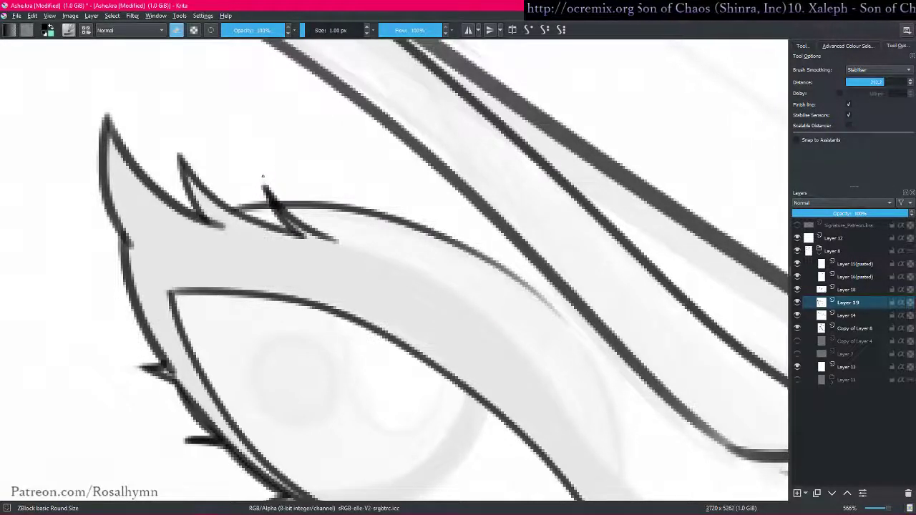
pyautogui.moveTo(262, 180)
pyautogui.mouseDown()
pyautogui.moveTo(300, 206)
pyautogui.moveTo(317, 240)
pyautogui.mouseUp()
pyautogui.press('e')
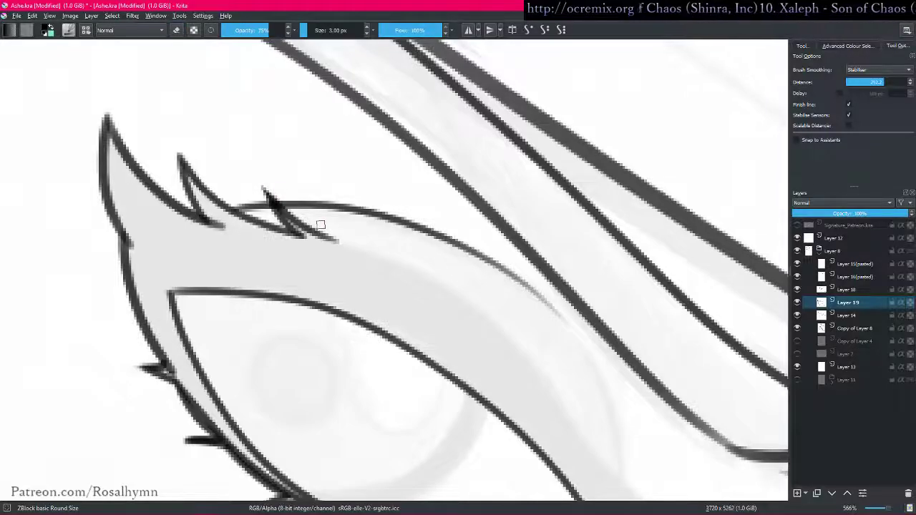
# - Ink the upper edge of the near eye's lash band from the third lash to the forked inner corner
pyautogui.moveTo(582, 234); pyautogui.dragTo(364, 79)
pyautogui.moveTo(393, 177); pyautogui.dragTo(334, 219)
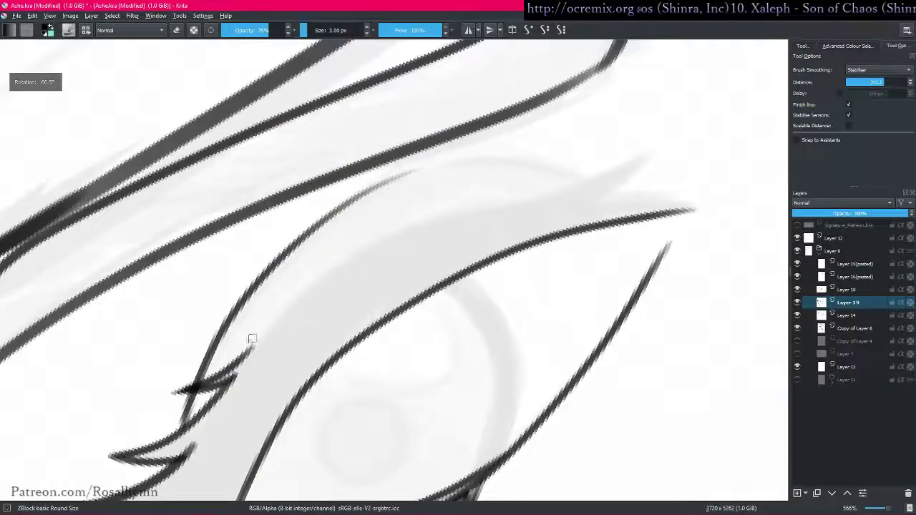
pyautogui.moveTo(246, 359)
pyautogui.mouseDown()
pyautogui.moveTo(321, 281)
pyautogui.moveTo(393, 242)
pyautogui.moveTo(610, 186)
pyautogui.mouseUp()
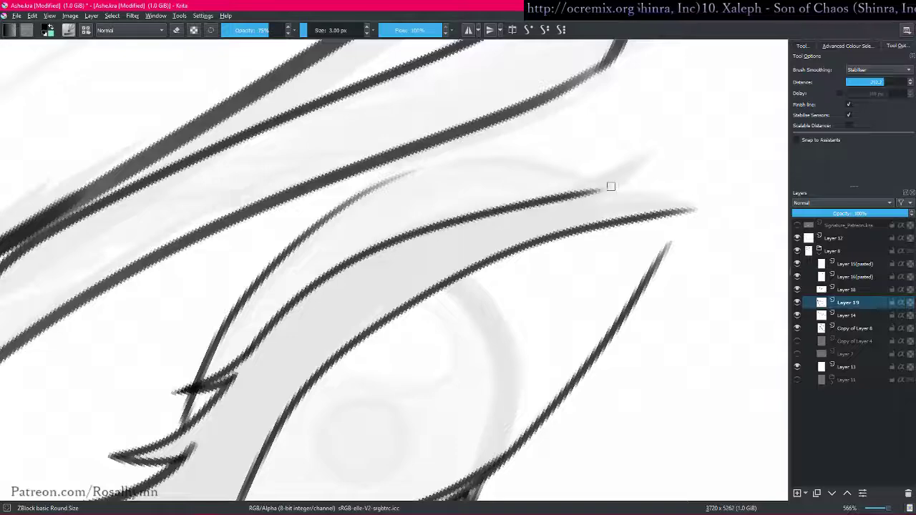
pyautogui.hotkey('ctrl', 'z')
pyautogui.moveTo(243, 361)
pyautogui.mouseDown()
pyautogui.moveTo(305, 291)
pyautogui.moveTo(368, 249)
pyautogui.moveTo(599, 180)
pyautogui.moveTo(649, 154)
pyautogui.moveTo(561, 224)
pyautogui.moveTo(649, 199)
pyautogui.moveTo(639, 202)
pyautogui.moveTo(699, 211)
pyautogui.mouseUp()
pyautogui.press('5')
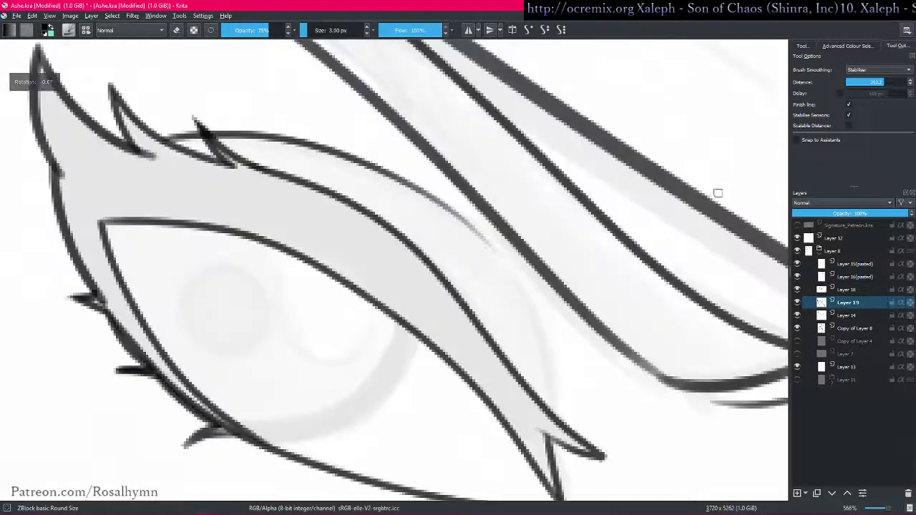
# - Ink the inner end of the near eye's eyelid crease, curving down to meet the lash band's inner corner
pyautogui.hotkey('ctrl', '-')
pyautogui.hotkey('ctrl', '-')
pyautogui.hotkey('ctrl', '-')
pyautogui.hotkey('ctrl', '-')
pyautogui.moveTo(470, 315); pyautogui.dragTo(470, 245)
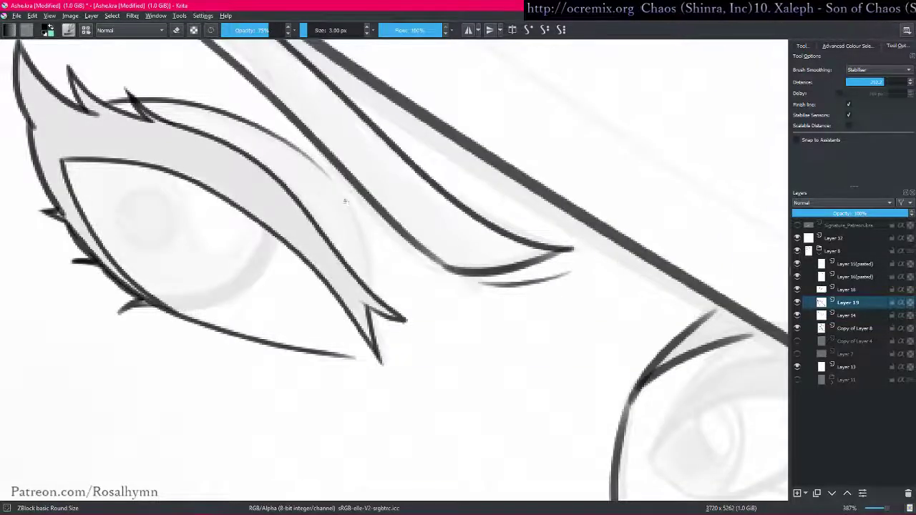
pyautogui.moveTo(345, 201); pyautogui.dragTo(370, 289)
pyautogui.hotkey('ctrl', 'z')
pyautogui.hotkey('ctrl', 'z')
pyautogui.press('[')
pyautogui.press('e')
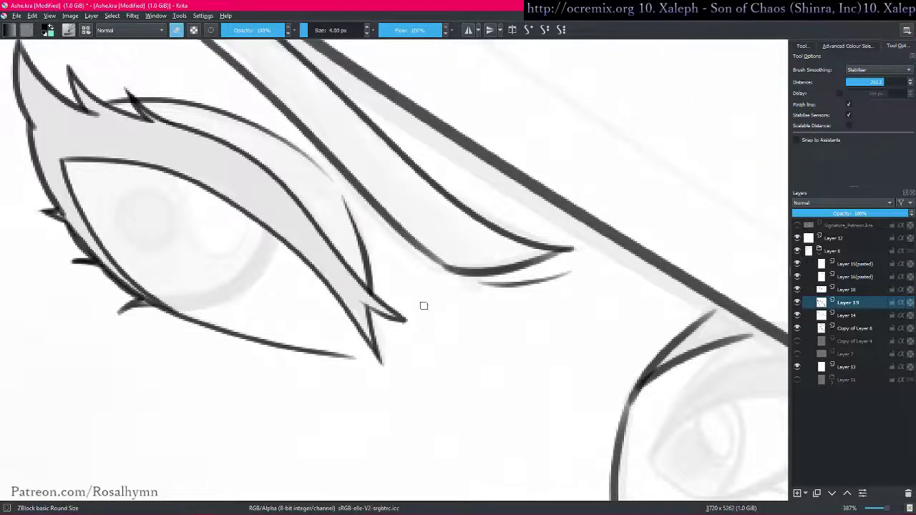
# - Isolate Layer 19 and fill the near eye's upper lash band with near-black at 75% opacity using the Fill tool
pyautogui.press('-')
pyautogui.press('-')
pyautogui.press('-')
pyautogui.press('i')
pyautogui.press('+')
pyautogui.press('+')
pyautogui.press('+')
pyautogui.press('f')
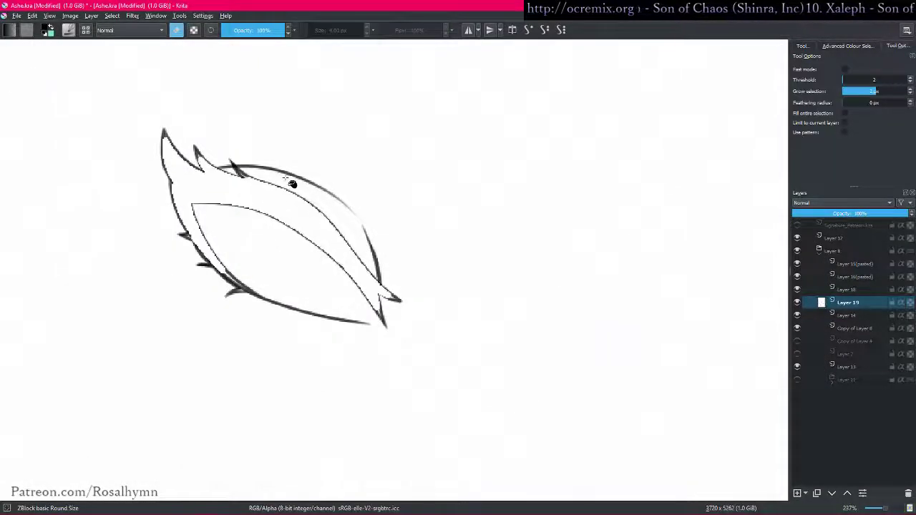
pyautogui.hotkey('ctrl', 'z')
pyautogui.hotkey('shift', 'i')
pyautogui.moveTo(312, 173); pyautogui.dragTo(317, 150)
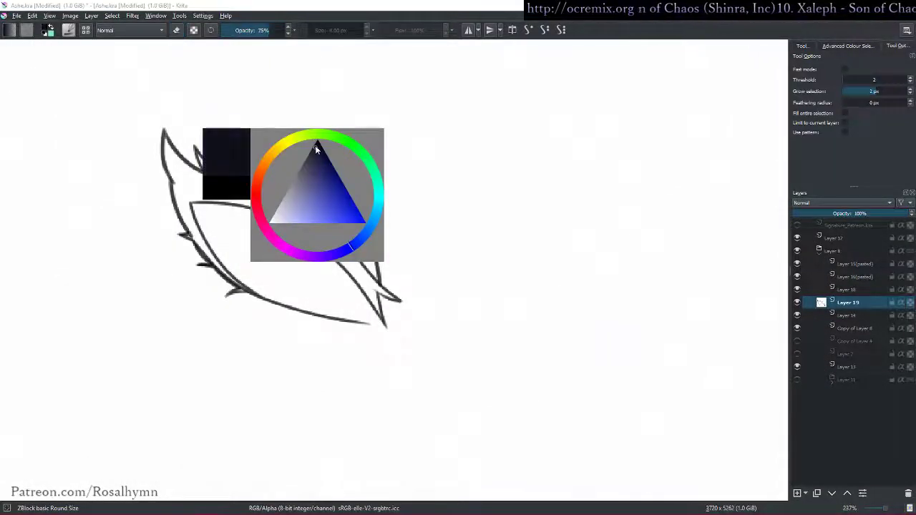
pyautogui.click(300, 184)
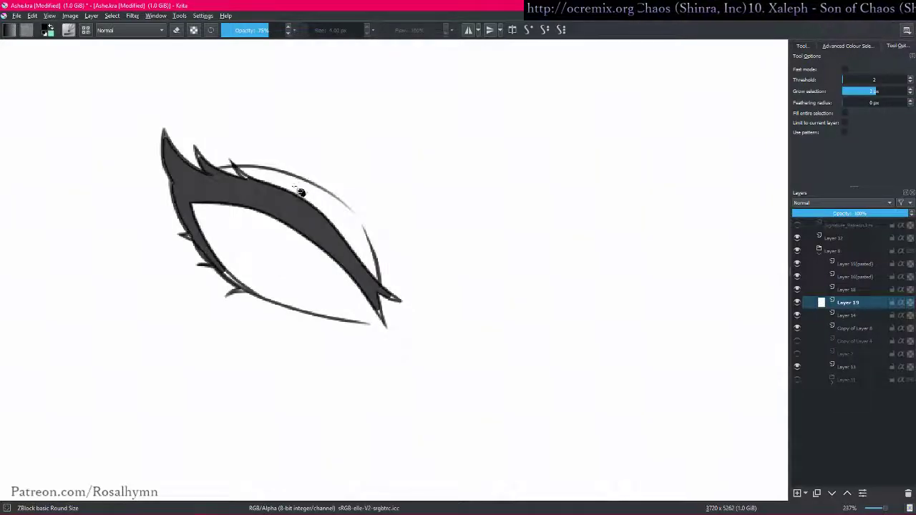
pyautogui.click(284, 179)
pyautogui.hotkey('ctrl', 'z')
pyautogui.moveTo(261, 219)
pyautogui.mouseDown()
pyautogui.moveTo(301, 277)
pyautogui.moveTo(306, 246)
pyautogui.mouseUp()
# - Try to fill the gap in the near eye's outer lower lid with a larger brush
pyautogui.press('b')
pyautogui.keyDown('ctrl'); pyautogui.moveTo(289, 260); pyautogui.dragTo(280, 235); pyautogui.keyUp('ctrl')
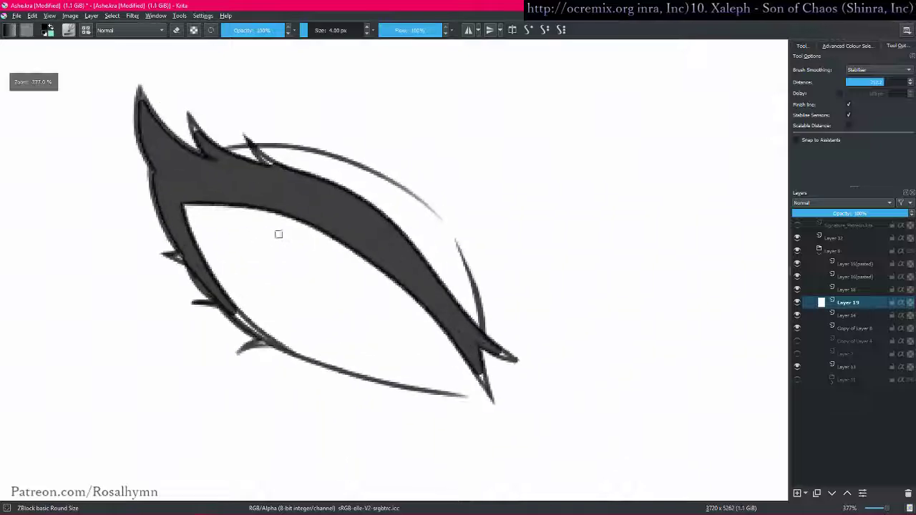
pyautogui.press(']')
pyautogui.press(']')
pyautogui.press(']')
pyautogui.press(']')
pyautogui.press(']')
pyautogui.moveTo(184, 248); pyautogui.dragTo(242, 324)
pyautogui.moveTo(205, 275); pyautogui.dragTo(254, 333)
# - Switch brush smoothing to Basic and try filling the near eye's outer lower lid with a 6 px brush
pyautogui.click(529, 30)
pyautogui.press('[')
pyautogui.press('[')
pyautogui.press('[')
pyautogui.moveTo(220, 298); pyautogui.dragTo(283, 354)
pyautogui.hotkey('ctrl', 'z')
pyautogui.press('[')
pyautogui.moveTo(221, 293); pyautogui.dragTo(280, 349)
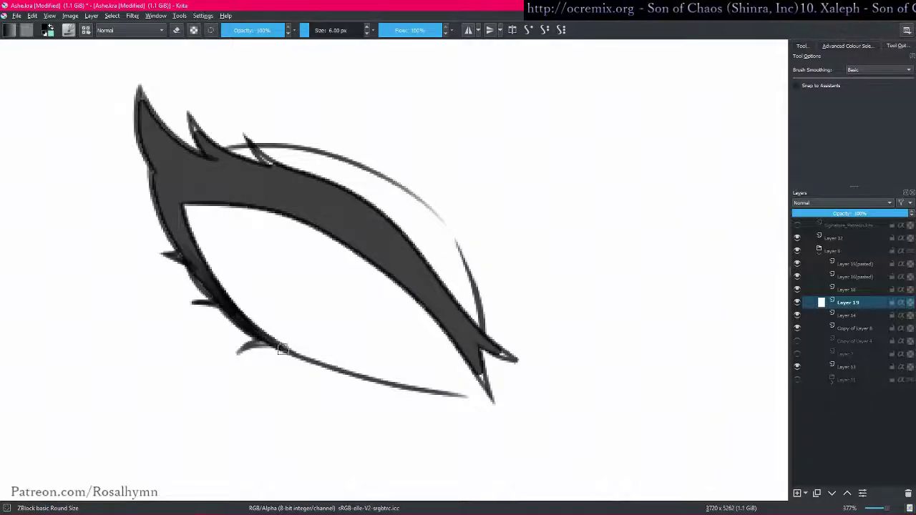
pyautogui.moveTo(214, 274)
pyautogui.mouseDown()
pyautogui.moveTo(268, 28)
pyautogui.moveTo(160, 180)
pyautogui.moveTo(243, 321)
pyautogui.mouseUp()
pyautogui.hotkey('ctrl', 'z')
pyautogui.hotkey('ctrl', 'z')
# - Lower the brush opacity, enlarge the brush and undo the remaining lower lid fill strokes
pyautogui.click(265, 30)
pyautogui.press(']')
pyautogui.press(']')
pyautogui.press(']')
pyautogui.press(']')
pyautogui.press(']')
pyautogui.hotkey('ctrl', 'z')
pyautogui.hotkey('ctrl', 'z')
# - Try a paint stroke down the near eye's outer edge with the enlarged brush
pyautogui.hotkey('shift', 'i')
pyautogui.moveTo(171, 196)
pyautogui.mouseDown()
pyautogui.moveTo(173, 159)
pyautogui.moveTo(224, 302)
pyautogui.mouseUp()
pyautogui.press('[')
pyautogui.press('[')
pyautogui.press('[')
pyautogui.hotkey('ctrl', 'z')
# - Choose the paint colour again and cover the near eye's outer edge from the wing base down to the lower lashes
pyautogui.hotkey('shift', 'i')
pyautogui.click(173, 169)
pyautogui.press('[')
pyautogui.press('[')
pyautogui.press('[')
pyautogui.moveTo(159, 176)
pyautogui.mouseDown()
pyautogui.moveTo(226, 303)
pyautogui.moveTo(215, 288)
pyautogui.mouseUp()
# - Fill the gap along the near eye's lower lid as far as the last lower lash with a 5 px brush
pyautogui.press(']')
pyautogui.press(']')
pyautogui.press(']')
pyautogui.press(']')
pyautogui.press('[')
pyautogui.press('[')
pyautogui.moveTo(249, 323); pyautogui.dragTo(290, 360)
pyautogui.moveTo(217, 301); pyautogui.dragTo(269, 345)
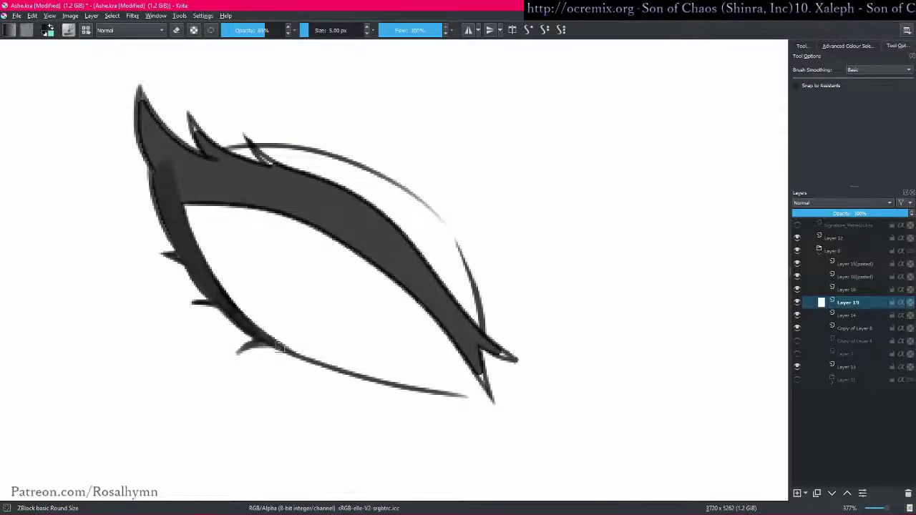
pyautogui.moveTo(197, 258); pyautogui.dragTo(159, 176)
# - Darken the near eye's outer wing and the insides of the first upper lashes, varying the brush up to 11 px
pyautogui.press(']')
pyautogui.press(']')
pyautogui.press(']')
pyautogui.moveTo(150, 138)
pyautogui.mouseDown()
pyautogui.moveTo(155, 131)
pyautogui.moveTo(208, 176)
pyautogui.mouseUp()
pyautogui.press('[')
pyautogui.press('[')
pyautogui.press('[')
pyautogui.moveTo(146, 107)
pyautogui.mouseDown()
pyautogui.moveTo(205, 154)
pyautogui.moveTo(166, 136)
pyautogui.moveTo(227, 169)
pyautogui.mouseUp()
pyautogui.moveTo(195, 130); pyautogui.dragTo(247, 175)
pyautogui.press(']')
pyautogui.press(']')
pyautogui.press(']')
pyautogui.moveTo(200, 133); pyautogui.dragTo(281, 183)
pyautogui.moveTo(218, 152); pyautogui.dragTo(299, 191)
# - Rotate the canvas and darken the outer and middle parts of the near eye's upper lash band
pyautogui.moveTo(413, 149)
pyautogui.mouseDown()
pyautogui.moveTo(438, 94)
pyautogui.moveTo(313, 93)
pyautogui.mouseUp()
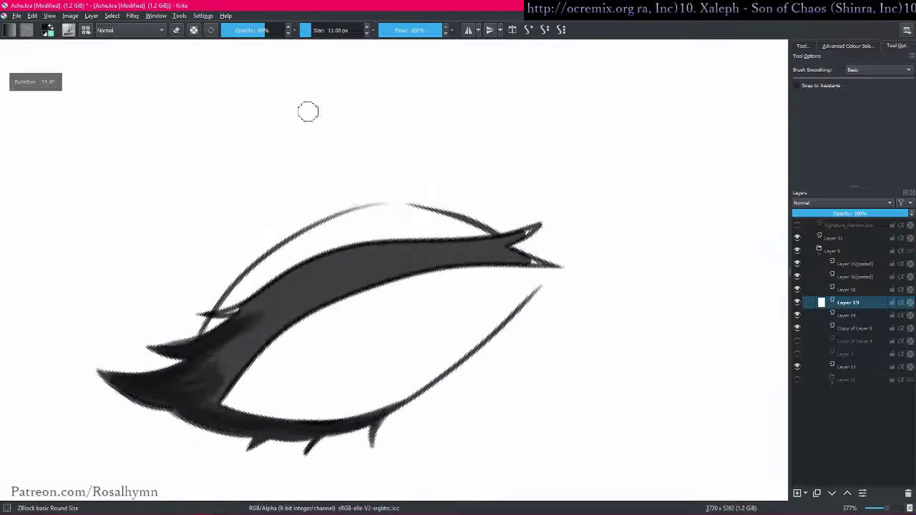
pyautogui.moveTo(282, 302); pyautogui.dragTo(350, 247)
pyautogui.press(']')
pyautogui.press(']')
pyautogui.press(']')
pyautogui.press(']')
pyautogui.moveTo(261, 328); pyautogui.dragTo(322, 271)
pyautogui.moveTo(230, 337)
pyautogui.mouseDown()
pyautogui.moveTo(319, 275)
pyautogui.moveTo(269, 351)
pyautogui.moveTo(355, 248)
pyautogui.moveTo(275, 347)
pyautogui.moveTo(358, 255)
pyautogui.moveTo(314, 299)
pyautogui.moveTo(325, 280)
pyautogui.moveTo(396, 244)
pyautogui.mouseUp()
pyautogui.moveTo(294, 326); pyautogui.dragTo(460, 219)
# - Darken the rest of the upper lash band toward the inner corner with long strokes of a larger brush
pyautogui.moveTo(544, 169)
pyautogui.mouseDown()
pyautogui.moveTo(460, 106)
pyautogui.moveTo(423, 96)
pyautogui.mouseUp()
pyautogui.press(']')
pyautogui.press(']')
pyautogui.press(']')
pyautogui.moveTo(335, 347); pyautogui.dragTo(413, 148)
pyautogui.moveTo(348, 310)
pyautogui.mouseDown()
pyautogui.moveTo(404, 158)
pyautogui.moveTo(339, 273)
pyautogui.moveTo(432, 123)
pyautogui.mouseUp()
pyautogui.press('[')
pyautogui.press('[')
pyautogui.press('[')
pyautogui.press('[')
pyautogui.moveTo(462, 88); pyautogui.dragTo(354, 302)
pyautogui.moveTo(446, 112)
pyautogui.mouseDown()
pyautogui.moveTo(352, 303)
pyautogui.moveTo(434, 111)
pyautogui.moveTo(339, 315)
pyautogui.mouseUp()
# - Fill the remaining gaps in the third upper lash and both inner corner points with a 6 px brush
pyautogui.press('[')
pyautogui.press('[')
pyautogui.press('[')
pyautogui.press('[')
pyautogui.press('[')
pyautogui.press('[')
pyautogui.press('[')
pyautogui.press('[')
pyautogui.press('[')
pyautogui.press('[')
pyautogui.moveTo(315, 344); pyautogui.dragTo(331, 309)
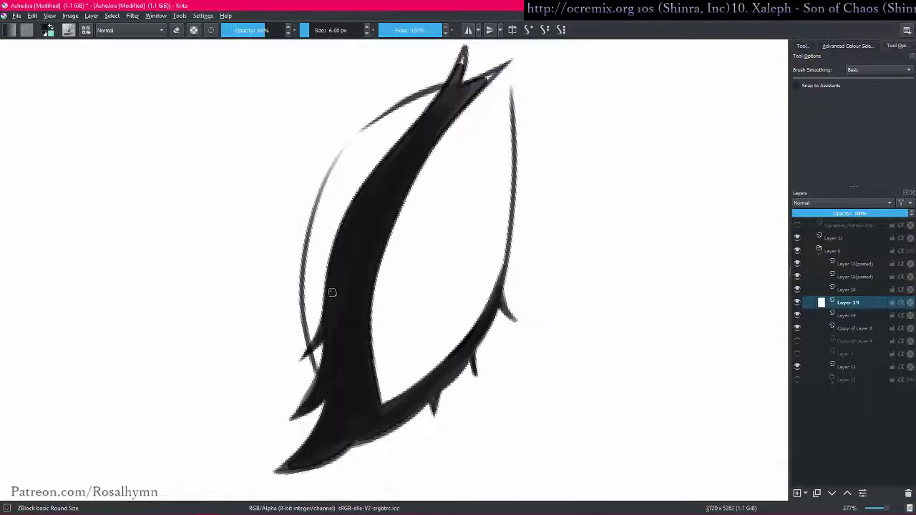
pyautogui.press('[')
pyautogui.press('[')
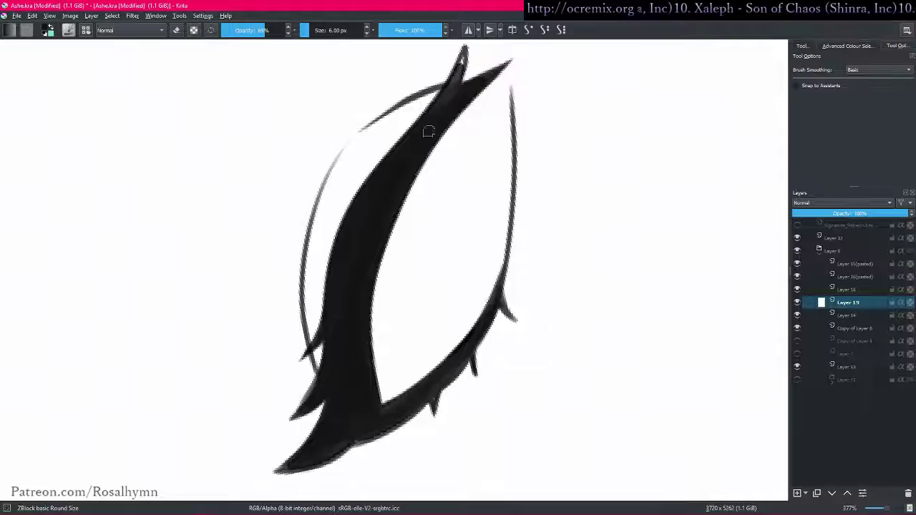
pyautogui.press(']')
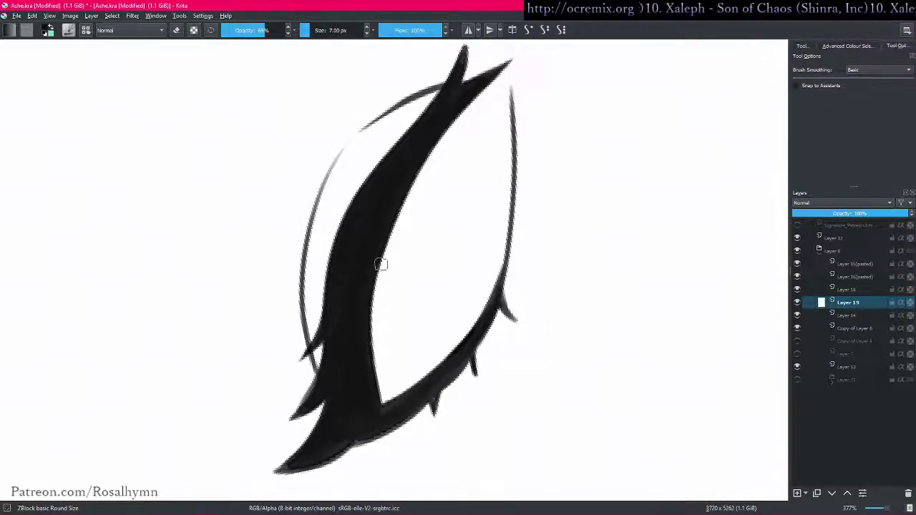
# - Reset the canvas rotation, end the layer isolation and examine the filled near eye against the whole face
pyautogui.press('-')
pyautogui.press('-')
pyautogui.press('-')
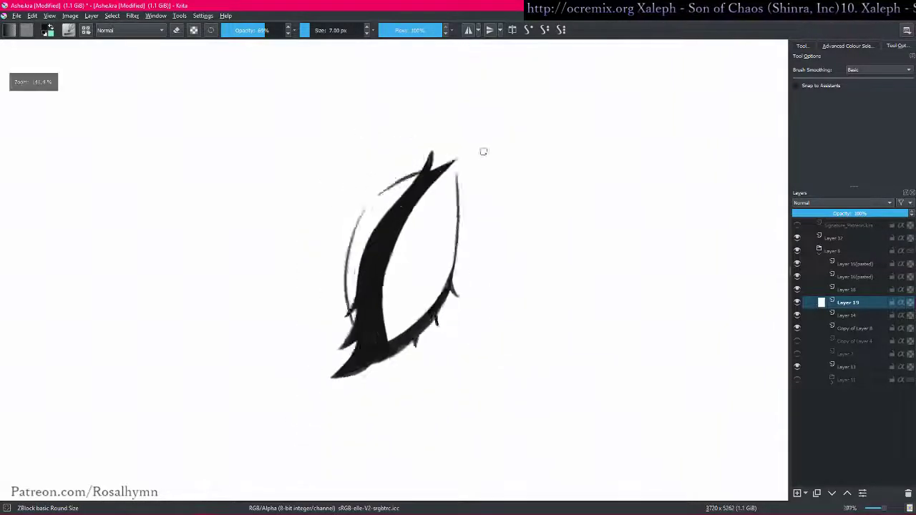
pyautogui.press('5')
pyautogui.press('-')
pyautogui.press('-')
pyautogui.hotkey('alt', 'i')
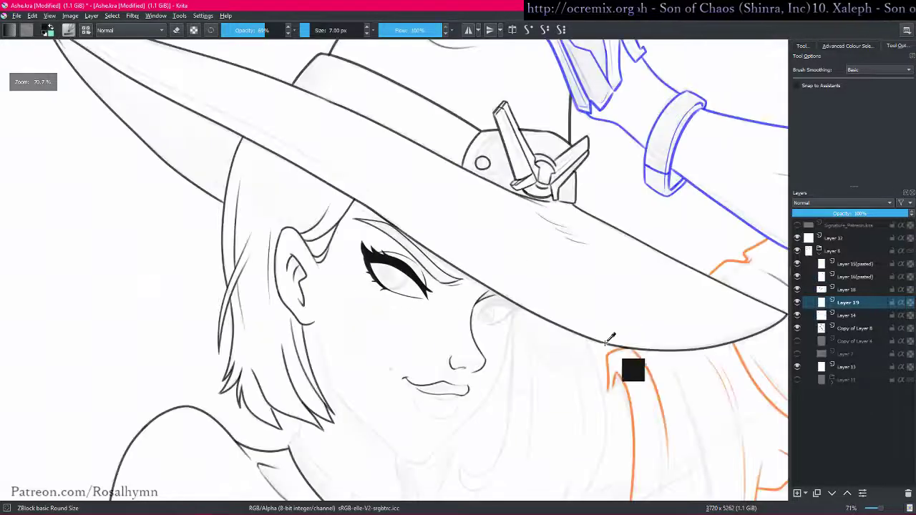
# - Rotate the canvas and ink a short lash stroke at the far eye's inner corner with a 3 px brush
pyautogui.moveTo(611, 340); pyautogui.dragTo(506, 311)
pyautogui.moveTo(583, 372); pyautogui.dragTo(487, 206)
pyautogui.moveTo(372, 312); pyautogui.dragTo(358, 273)
pyautogui.press('[')
pyautogui.press('[')
pyautogui.press('[')
pyautogui.press('[')
pyautogui.moveTo(317, 394)
pyautogui.mouseDown()
pyautogui.moveTo(314, 259)
pyautogui.moveTo(322, 389)
pyautogui.mouseUp()
pyautogui.hotkey('ctrl', 'z')
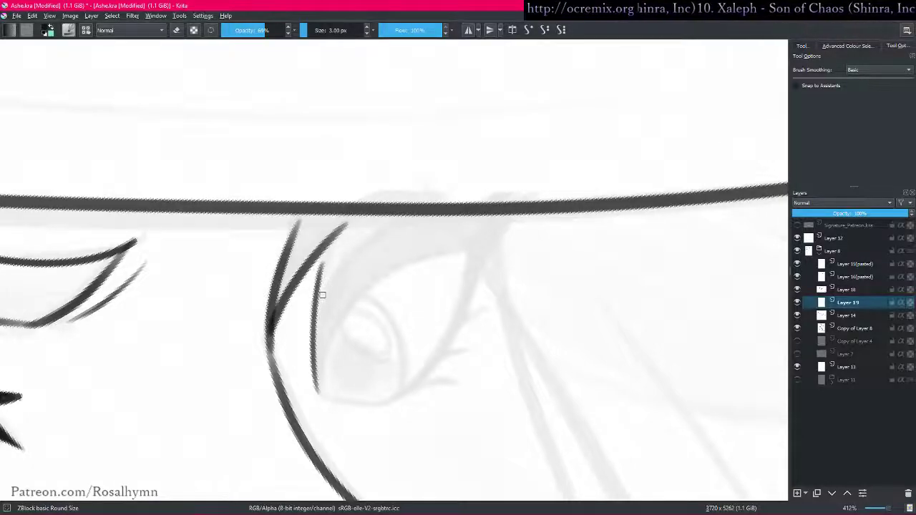
pyautogui.moveTo(381, 283); pyautogui.dragTo(370, 269)
pyautogui.moveTo(500, 289); pyautogui.dragTo(491, 329)
# - Ink the lower edge of the far eye's upper lash band from the inner to the outer corner with a stabilised 4 px brush
pyautogui.press(']')
pyautogui.moveTo(255, 384)
pyautogui.mouseDown()
pyautogui.moveTo(290, 326)
pyautogui.moveTo(417, 266)
pyautogui.moveTo(476, 267)
pyautogui.mouseUp()
pyautogui.click(561, 29)
pyautogui.hotkey('ctrl', 'z')
pyautogui.moveTo(254, 384)
pyautogui.mouseDown()
pyautogui.moveTo(270, 356)
pyautogui.moveTo(354, 281)
pyautogui.moveTo(620, 271)
pyautogui.moveTo(478, 331)
pyautogui.mouseUp()
# - Isolate the full-strength sketch layer, examine how the far eye is drawn there, and return to Layer 19
pyautogui.hotkey('ctrl', 'i')
pyautogui.press('pagedown')
pyautogui.press('pageup')
pyautogui.hotkey('ctrl', 'i')
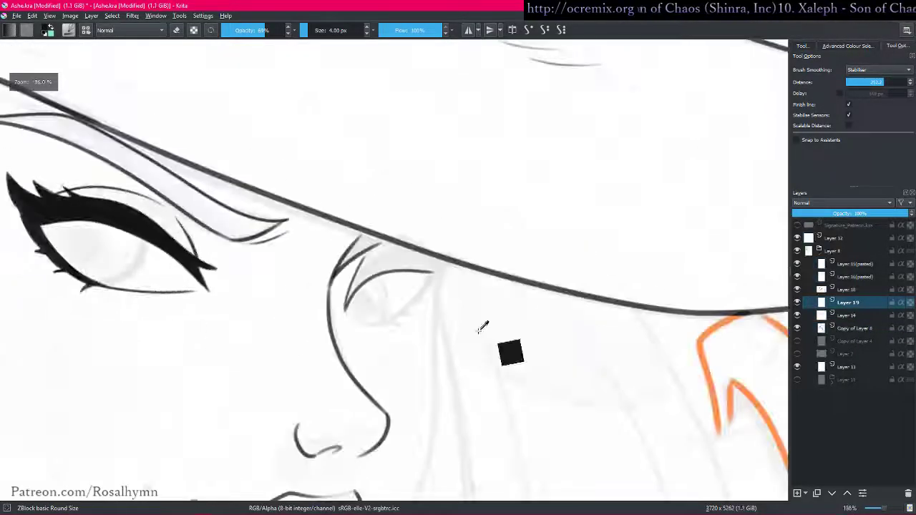
pyautogui.scroll(4, 465, 320)
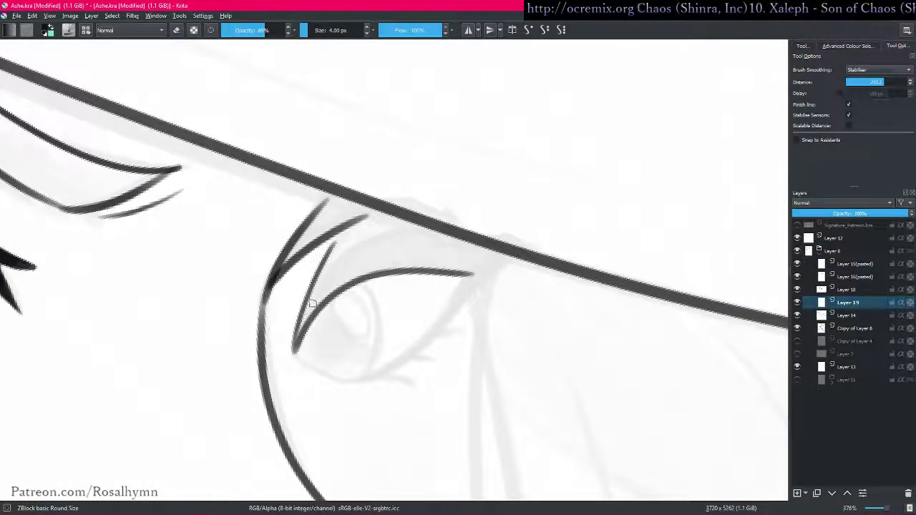
pyautogui.hotkey('ctrl', 'i')
pyautogui.press('pagedown')
pyautogui.press('pagedown')
pyautogui.press('pagedown')
pyautogui.press('pageup')
pyautogui.press('pageup')
pyautogui.press('pagedown')
pyautogui.scroll(-8, 355, 263)
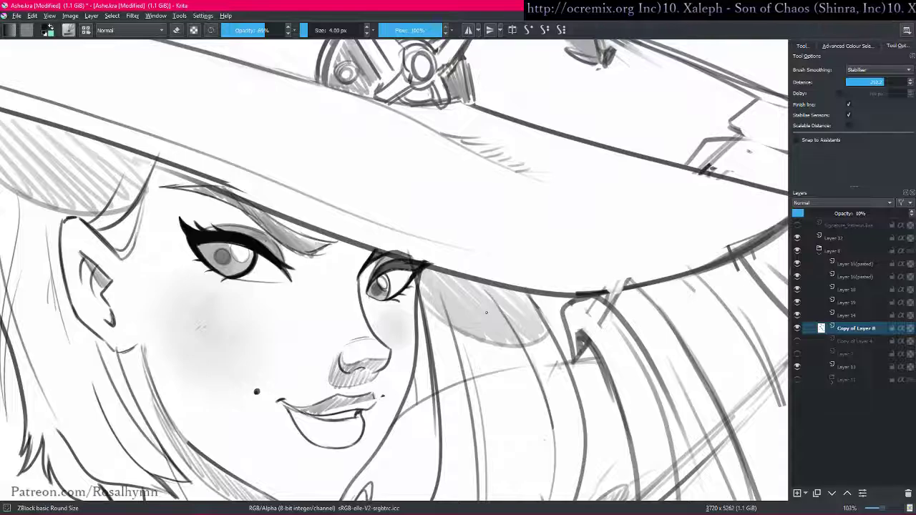
pyautogui.press('pageup')
pyautogui.press('pageup')
pyautogui.moveTo(488, 314); pyautogui.dragTo(527, 269)
pyautogui.scroll(1, 389, 269)
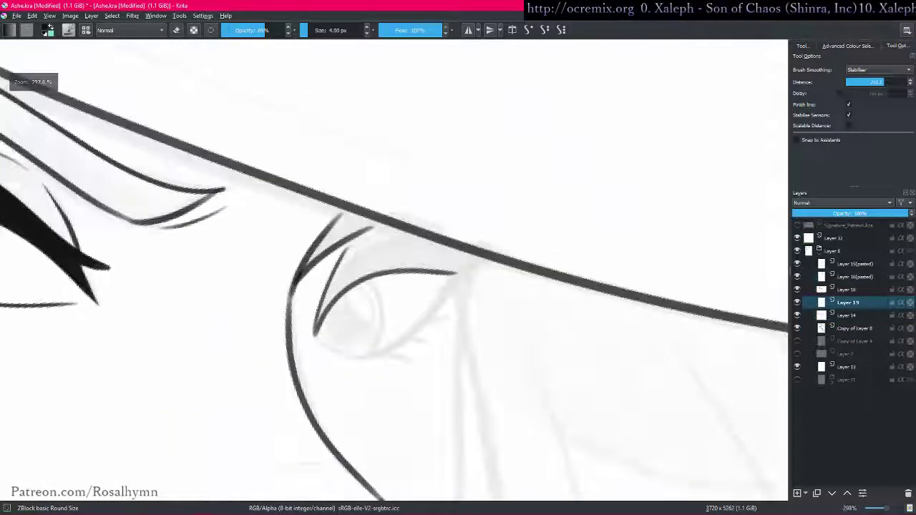
# - Ink the upper edge of the far eye's lash band up to the hat brim and the curved lower lid line
pyautogui.moveTo(323, 300)
pyautogui.mouseDown()
pyautogui.moveTo(369, 252)
pyautogui.moveTo(414, 243)
pyautogui.moveTo(354, 257)
pyautogui.moveTo(341, 271)
pyautogui.mouseUp()
pyautogui.press('i')
pyautogui.press('i')
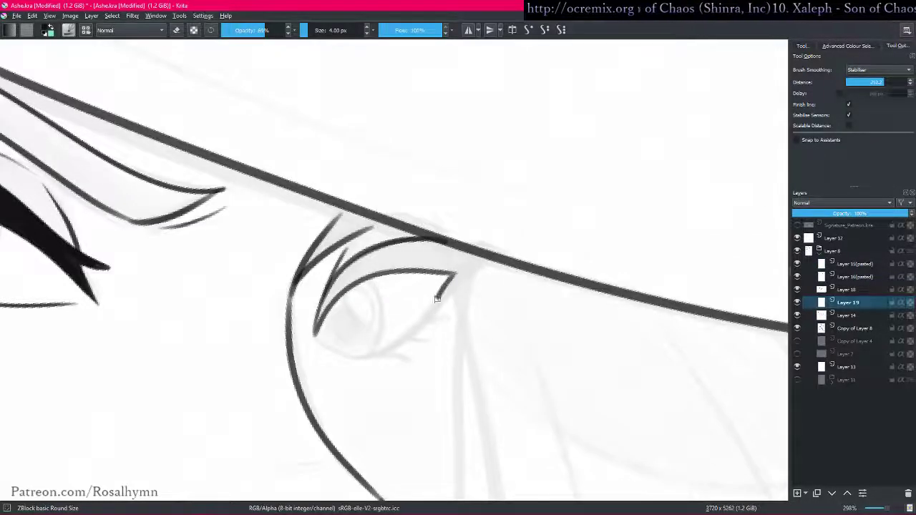
pyautogui.moveTo(437, 299); pyautogui.dragTo(357, 365)
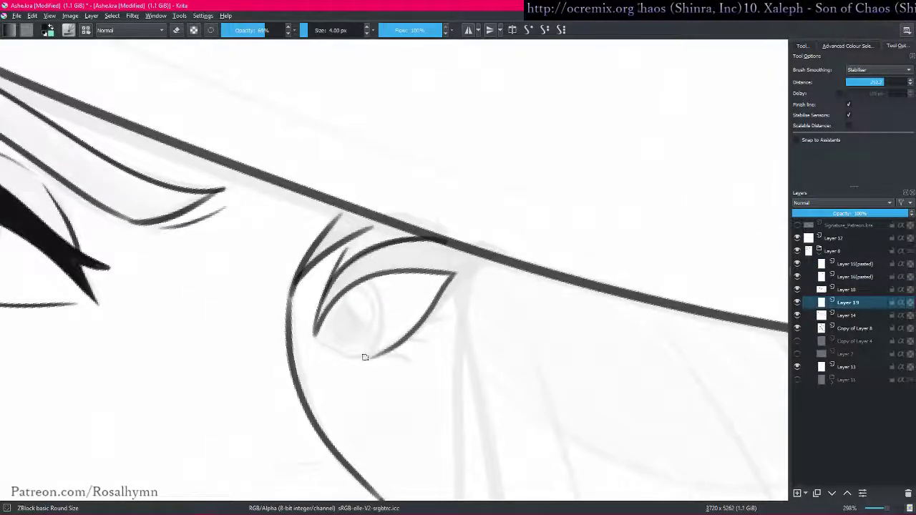
pyautogui.moveTo(352, 357); pyautogui.dragTo(428, 330)
pyautogui.hotkey('ctrl', 'z')
pyautogui.moveTo(373, 356); pyautogui.dragTo(337, 341)
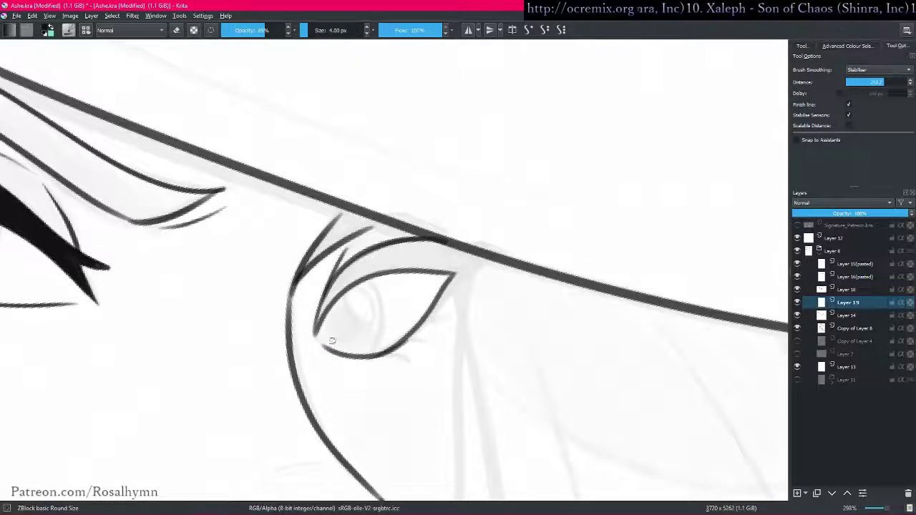
pyautogui.scroll(-5, 341, 326)
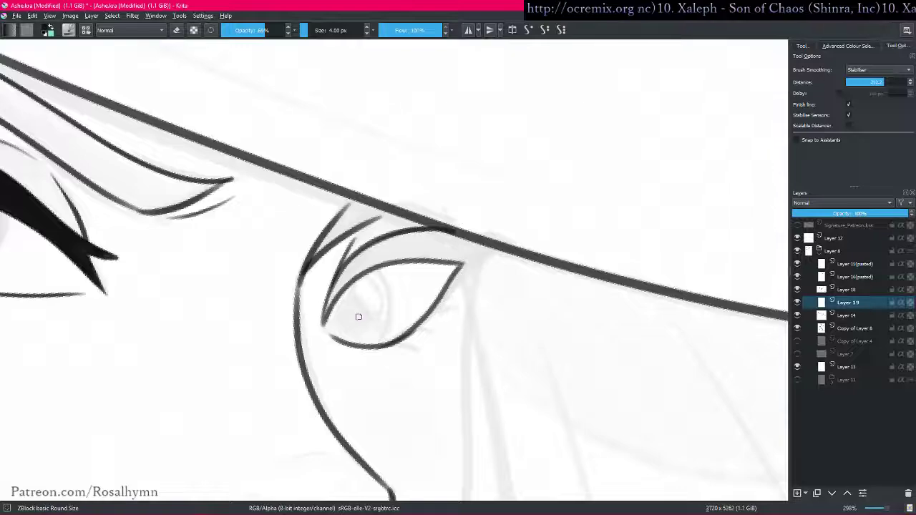
# - Ink the outer corner line from the lower lid to the hat brim and close the lash band's outline along the brim
pyautogui.hotkey('alt', 'Tab')
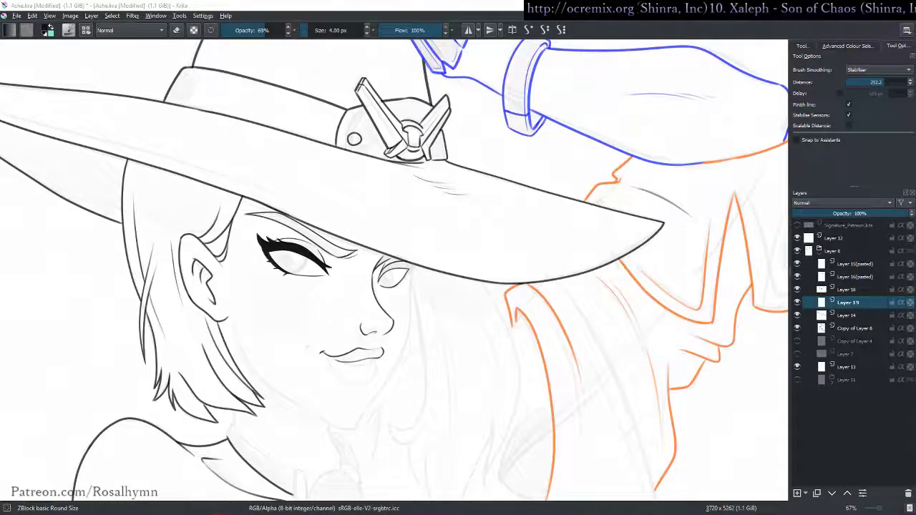
pyautogui.moveTo(424, 266); pyautogui.dragTo(478, 290)
pyautogui.scroll(4, 422, 280)
pyautogui.scroll(1, 478, 291)
pyautogui.press('i')
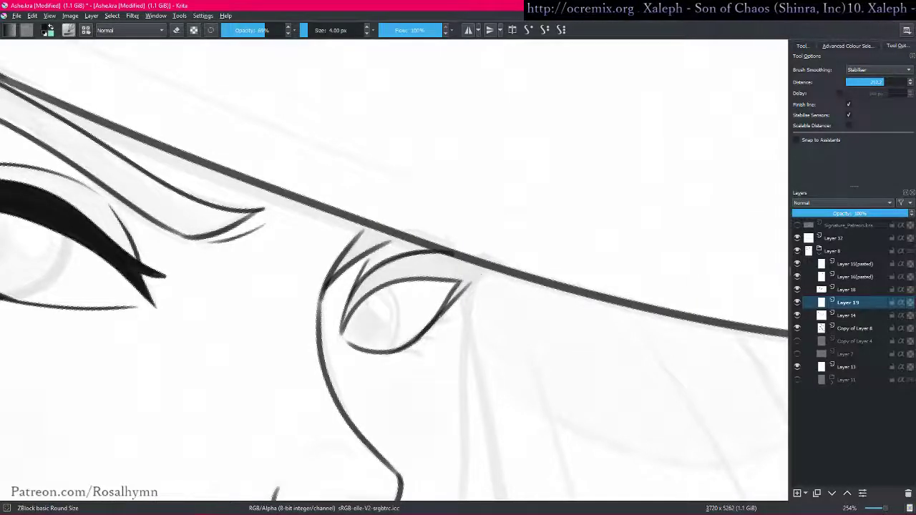
pyautogui.press('i')
pyautogui.press('i')
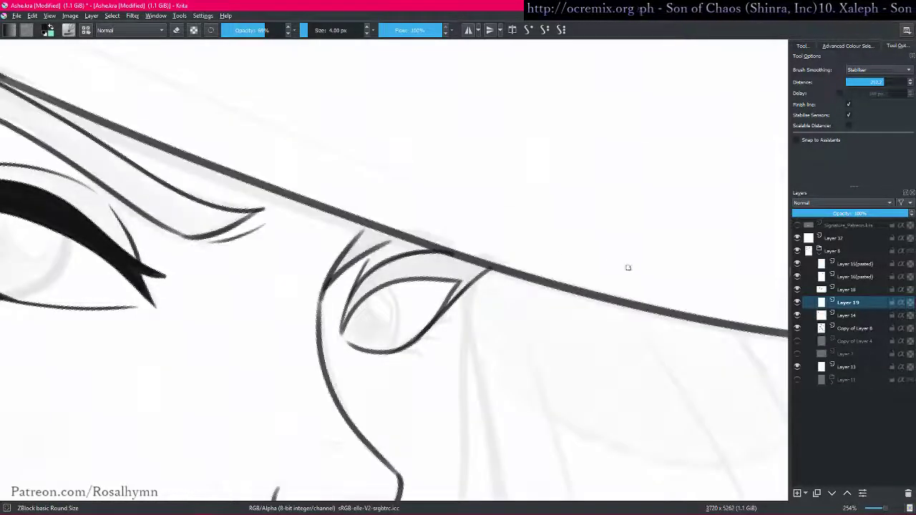
pyautogui.keyDown('shift'); pyautogui.moveTo(625, 266); pyautogui.dragTo(561, 132); pyautogui.keyUp('shift')
pyautogui.press('i')
pyautogui.moveTo(428, 218); pyautogui.dragTo(467, 203)
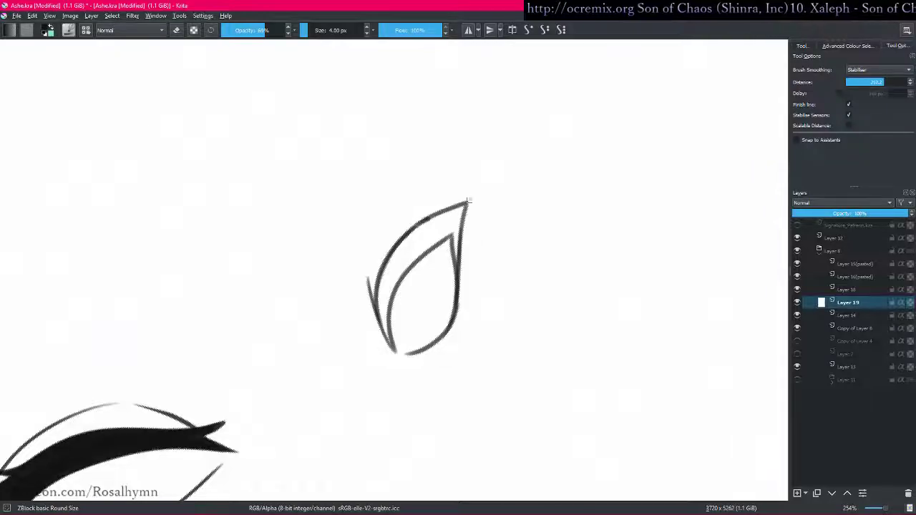
# - Fill the closed lash band of the far eye and darken its inner part using a brush with Basic smoothing
pyautogui.press('f')
pyautogui.click(451, 216)
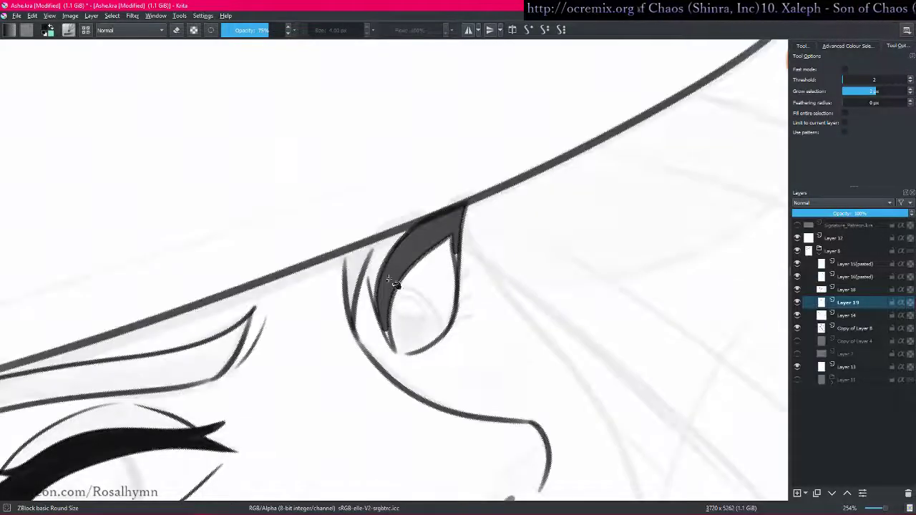
pyautogui.press('b')
pyautogui.click(528, 30)
pyautogui.moveTo(380, 298); pyautogui.dragTo(391, 343)
pyautogui.press(']')
pyautogui.press(']')
pyautogui.press(']')
pyautogui.press(']')
pyautogui.press(']')
pyautogui.moveTo(384, 279); pyautogui.dragTo(393, 348)
# - Darken the middle and outer parts of the far eye's lash band with broader strokes
pyautogui.moveTo(420, 238)
pyautogui.mouseDown()
pyautogui.moveTo(387, 304)
pyautogui.moveTo(407, 246)
pyautogui.mouseUp()
pyautogui.press(']')
pyautogui.press(']')
pyautogui.press(']')
pyautogui.press(']')
pyautogui.moveTo(448, 223)
pyautogui.mouseDown()
pyautogui.moveTo(397, 285)
pyautogui.moveTo(402, 250)
pyautogui.mouseUp()
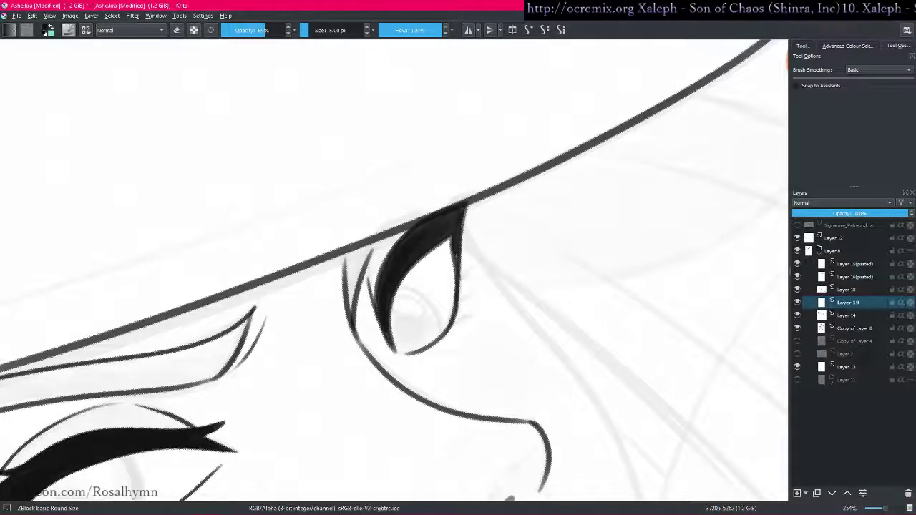
# - Isolate the layer, clean the lash band's upper edge with a 4 px eraser, then end the isolation and reset the rotation
pyautogui.hotkey('alt', 'i')
pyautogui.press('pagedown')
pyautogui.press('pageup')
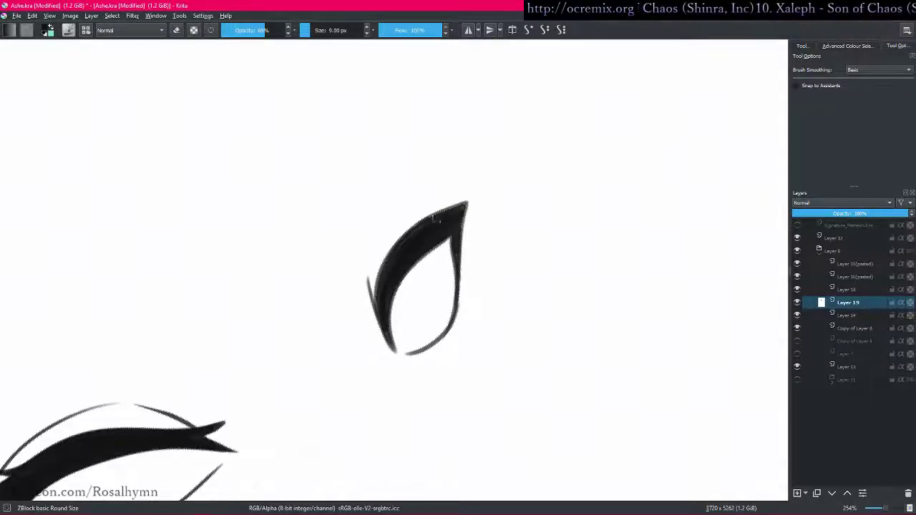
pyautogui.press('e')
pyautogui.moveTo(388, 253); pyautogui.dragTo(455, 203)
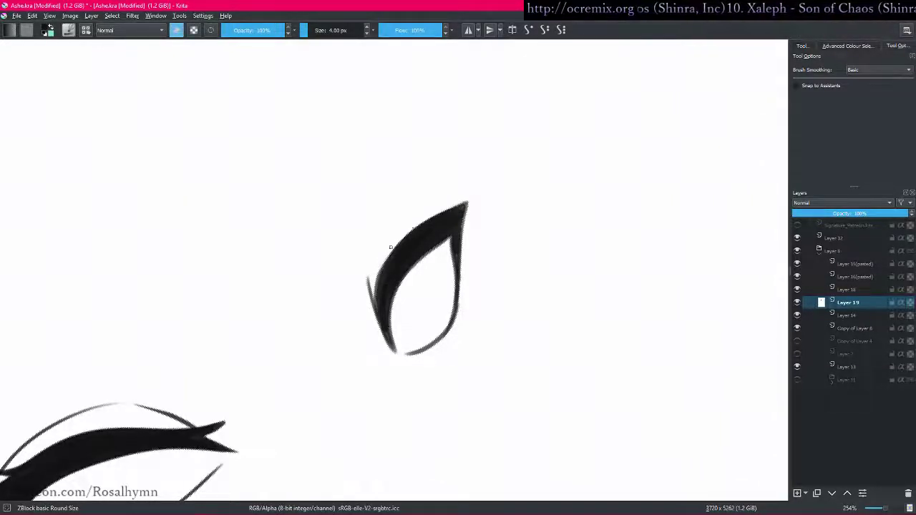
pyautogui.hotkey('alt', 'i')
pyautogui.press('5')
pyautogui.moveTo(466, 288)
pyautogui.mouseDown()
pyautogui.moveTo(482, 272)
pyautogui.moveTo(462, 280)
pyautogui.mouseUp()
pyautogui.press('e')
pyautogui.hotkey('alt', 'i')
pyautogui.hotkey('ctrl', 'z')
pyautogui.hotkey('alt', 'i')
pyautogui.moveTo(440, 241); pyautogui.dragTo(476, 227)
pyautogui.hotkey('ctrl', 'z')
pyautogui.press('[')
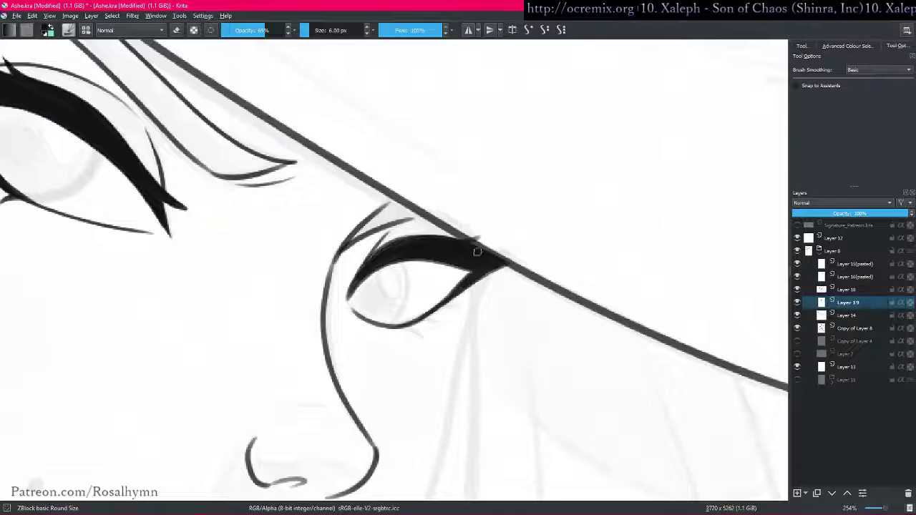
pyautogui.hotkey('ctrl', 'z')
# - Add a small pointed lash on top of the far eye's lash band beside the hat brim with a 6 px brush
pyautogui.moveTo(531, 228)
pyautogui.mouseDown()
pyautogui.moveTo(439, 286)
pyautogui.moveTo(513, 224)
pyautogui.mouseUp()
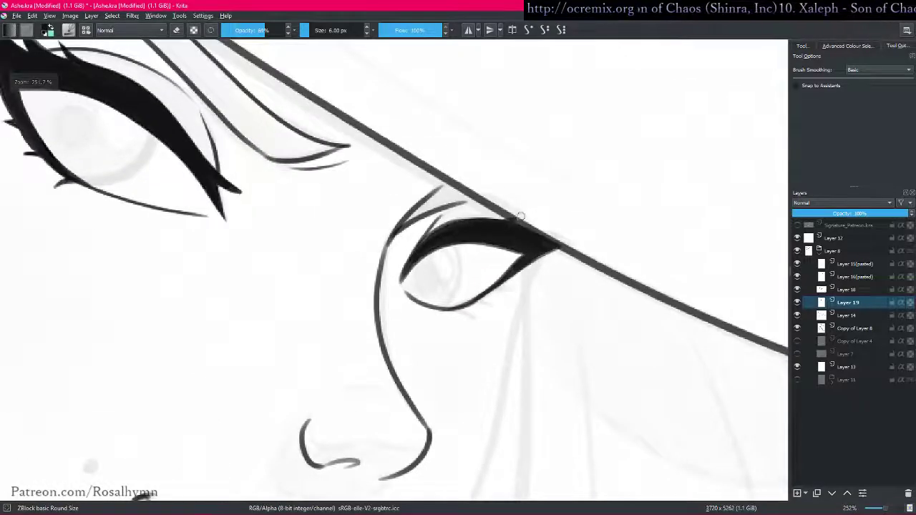
pyautogui.press('e')
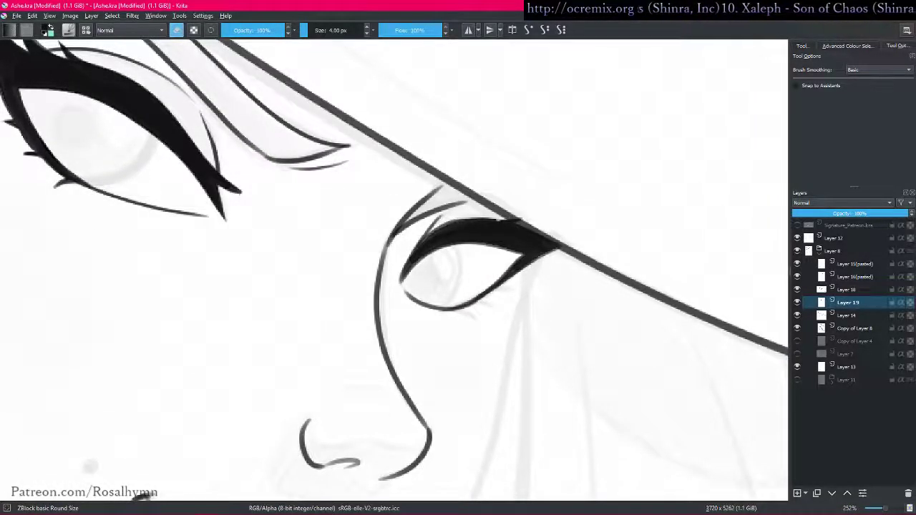
pyautogui.keyDown('ctrl'); pyautogui.click(515, 229); pyautogui.keyUp('ctrl')
pyautogui.moveTo(606, 204)
pyautogui.mouseDown()
pyautogui.moveTo(603, 129)
pyautogui.moveTo(582, 100)
pyautogui.mouseUp()
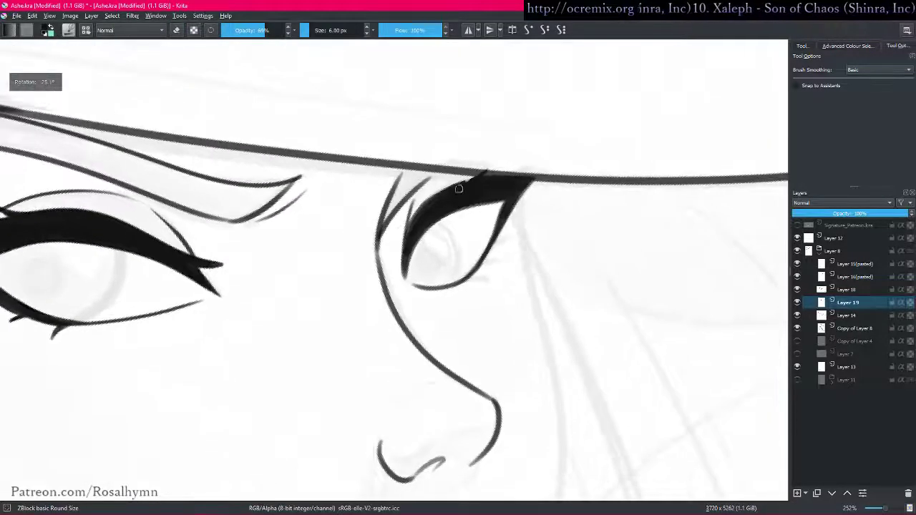
pyautogui.moveTo(446, 189); pyautogui.dragTo(485, 174)
pyautogui.keyDown('ctrl'); pyautogui.click(519, 176); pyautogui.keyUp('ctrl')
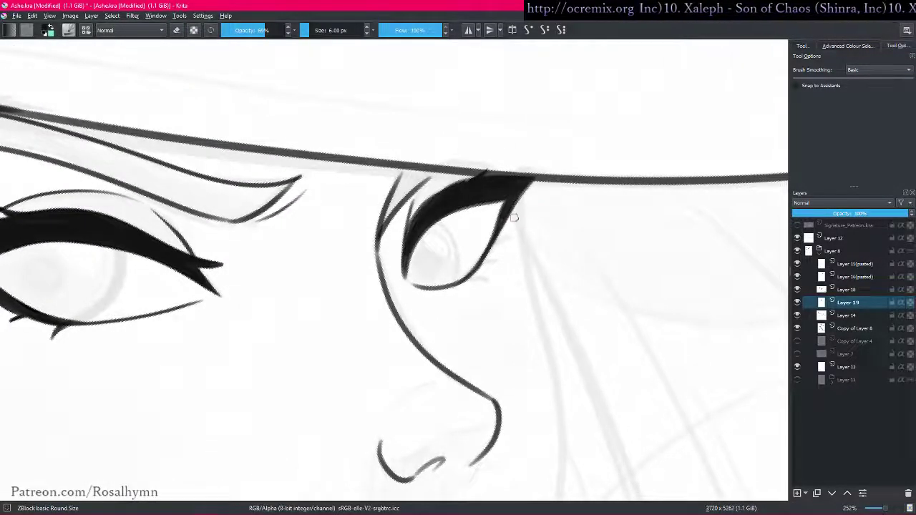
# - Ink three short lashes along the far eye's outer lower lid with a 3 px brush, then return to an unrotated 100% view
pyautogui.moveTo(516, 297)
pyautogui.mouseDown()
pyautogui.moveTo(580, 280)
pyautogui.moveTo(593, 170)
pyautogui.moveTo(550, 217)
pyautogui.moveTo(571, 174)
pyautogui.moveTo(562, 185)
pyautogui.mouseUp()
pyautogui.press('[')
pyautogui.press('e')
pyautogui.press('e')
pyautogui.press('e')
pyautogui.press('e')
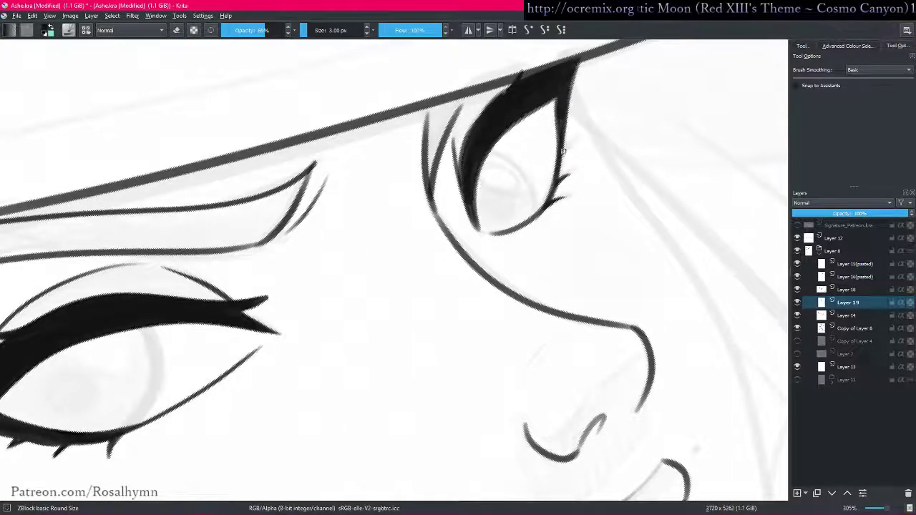
pyautogui.press('e')
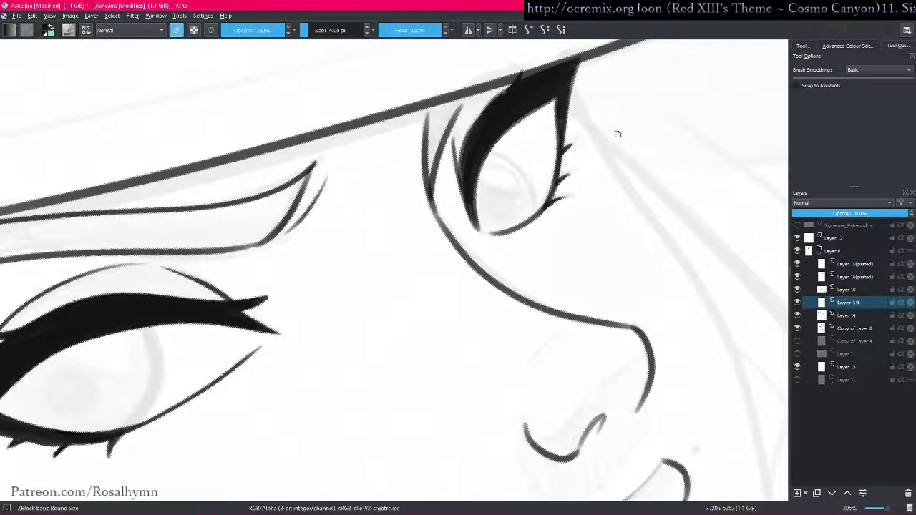
pyautogui.press('1')
pyautogui.press('5')
pyautogui.moveTo(479, 351); pyautogui.dragTo(491, 327)
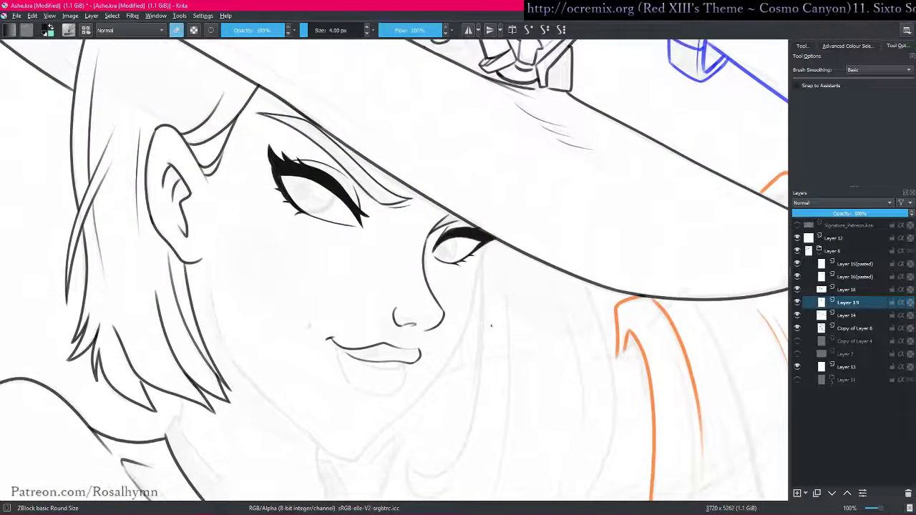
# - Select the face line layer, Layer 14, and add a new paint layer directly above it
pyautogui.moveTo(541, 303); pyautogui.dragTo(500, 315)
pyautogui.moveTo(500, 315); pyautogui.dragTo(547, 258)
pyautogui.keyDown('alt'); pyautogui.click(821, 302); pyautogui.keyUp('alt')
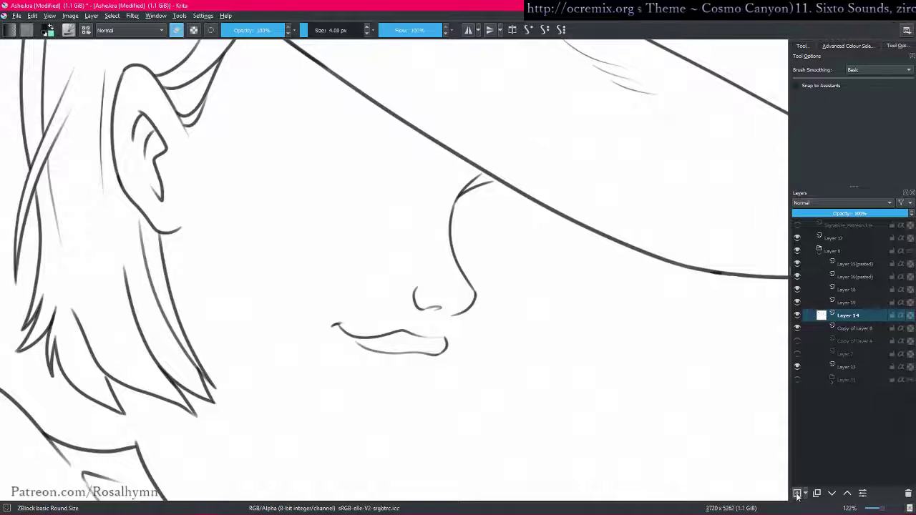
pyautogui.click(797, 493)
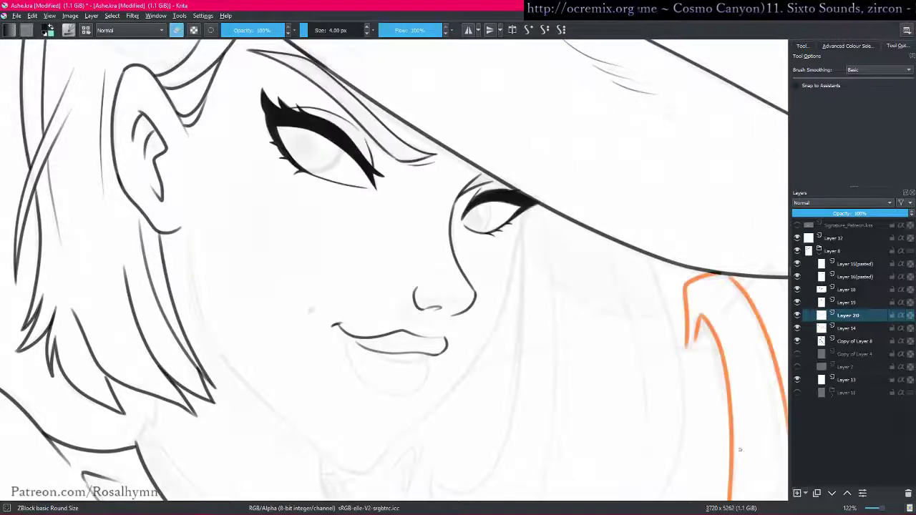
pyautogui.scroll(5, 425, 294)
pyautogui.scroll(2, 519, 373)
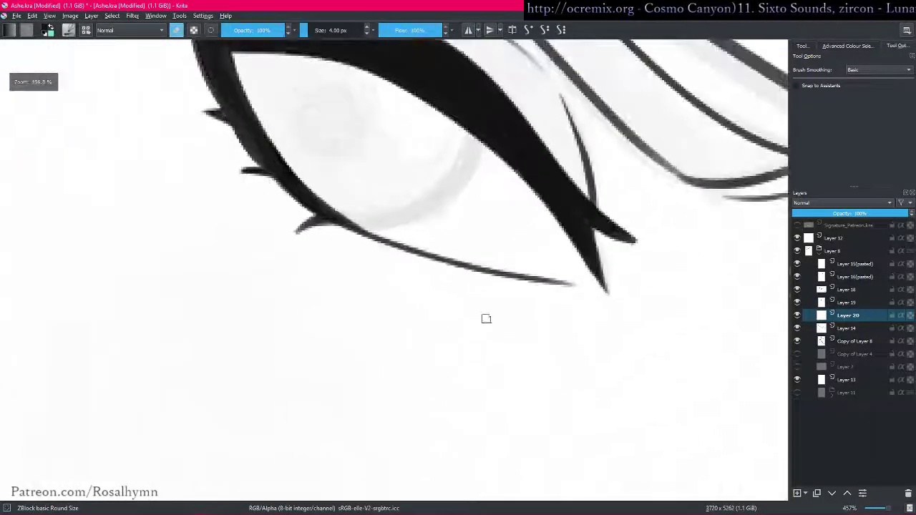
pyautogui.press('e')
pyautogui.press(']')
pyautogui.moveTo(340, 218)
pyautogui.mouseDown()
pyautogui.moveTo(376, 227)
pyautogui.moveTo(437, 206)
pyautogui.moveTo(480, 141)
pyautogui.moveTo(478, 117)
pyautogui.mouseUp()
pyautogui.hotkey('ctrl', 'z')
pyautogui.press(']')
pyautogui.press(']')
pyautogui.moveTo(335, 224)
pyautogui.mouseDown()
pyautogui.moveTo(414, 218)
pyautogui.moveTo(481, 143)
pyautogui.mouseUp()
pyautogui.hotkey('ctrl', 'z')
# - Ink the near eye's iris curve from the lower lid up to the lash band with a stabilised 7 px brush and darken it
pyautogui.click(561, 30)
pyautogui.press('[')
pyautogui.press('[')
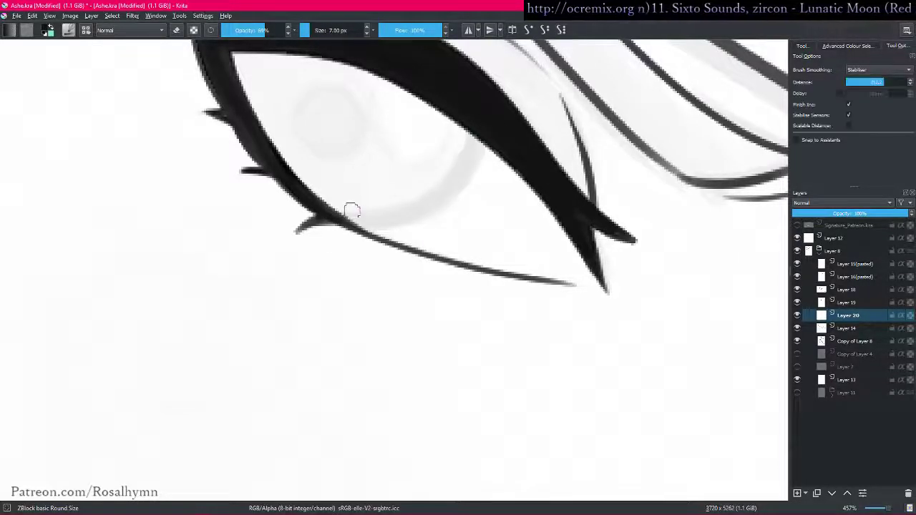
pyautogui.moveTo(337, 226)
pyautogui.mouseDown()
pyautogui.moveTo(373, 226)
pyautogui.moveTo(434, 209)
pyautogui.moveTo(476, 164)
pyautogui.moveTo(491, 106)
pyautogui.mouseUp()
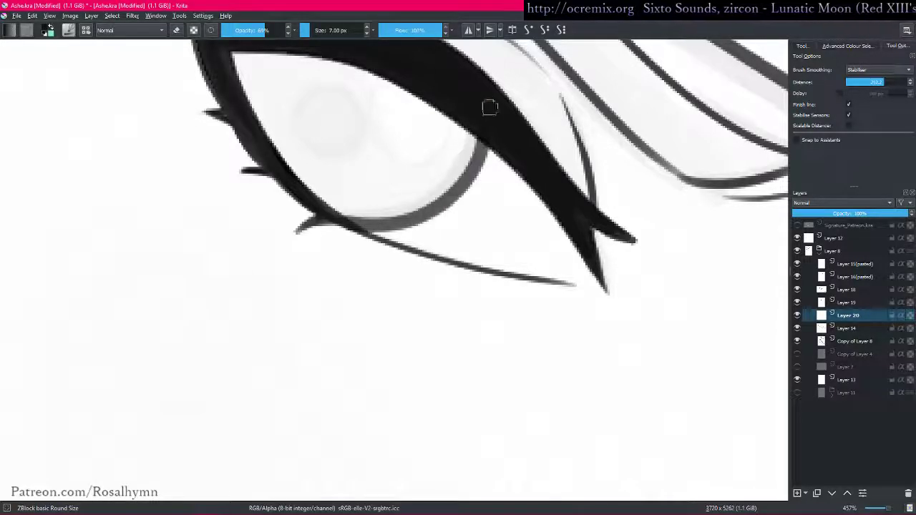
pyautogui.moveTo(350, 221)
pyautogui.mouseDown()
pyautogui.moveTo(406, 219)
pyautogui.moveTo(458, 184)
pyautogui.moveTo(496, 94)
pyautogui.moveTo(419, 232)
pyautogui.mouseUp()
# - Draw the near eye's circular pupil outline with a 2 px brush and check it against the whole face
pyautogui.moveTo(622, 335)
pyautogui.mouseDown()
pyautogui.moveTo(536, 312)
pyautogui.moveTo(496, 253)
pyautogui.moveTo(551, 319)
pyautogui.moveTo(527, 251)
pyautogui.mouseUp()
pyautogui.press('[')
pyautogui.press('[')
pyautogui.press('[')
pyautogui.press('[')
pyautogui.press('[')
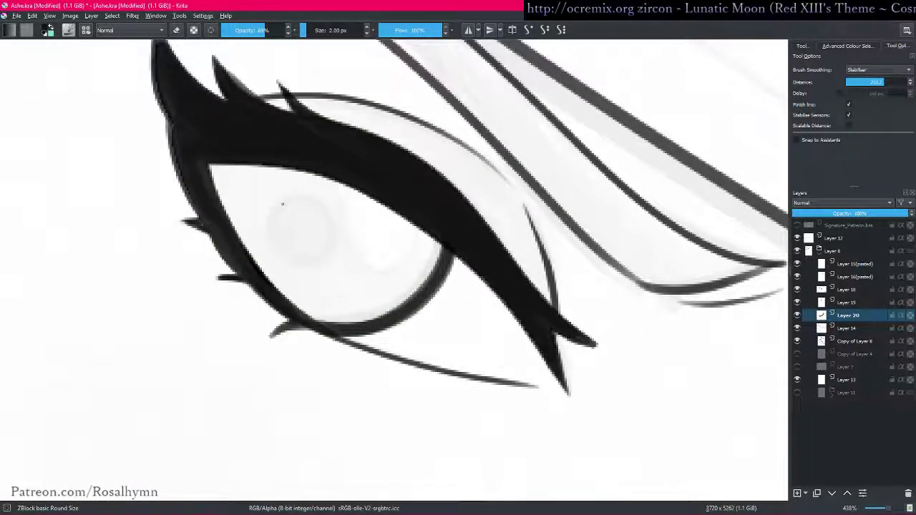
pyautogui.moveTo(271, 252)
pyautogui.mouseDown()
pyautogui.moveTo(342, 252)
pyautogui.moveTo(309, 195)
pyautogui.moveTo(270, 249)
pyautogui.mouseUp()
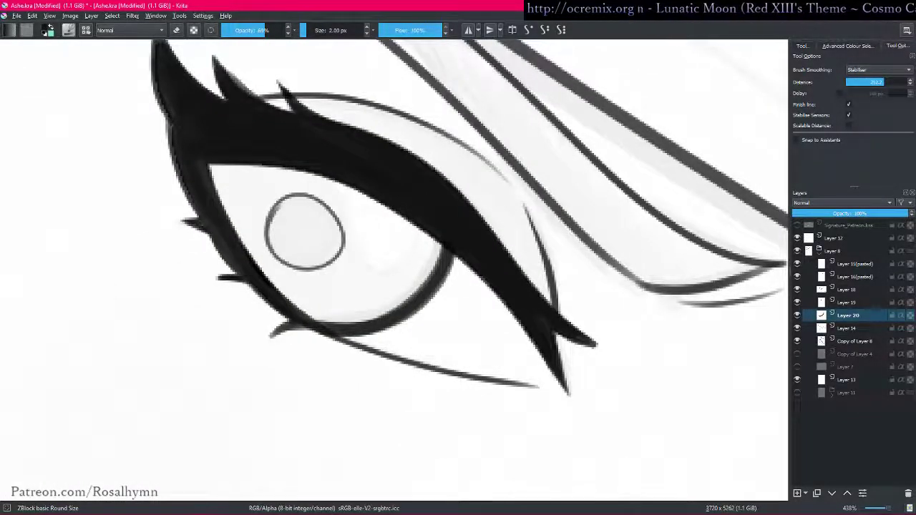
pyautogui.scroll(-6, 329, 215)
pyautogui.scroll(3, 541, 216)
pyautogui.scroll(-5, 517, 231)
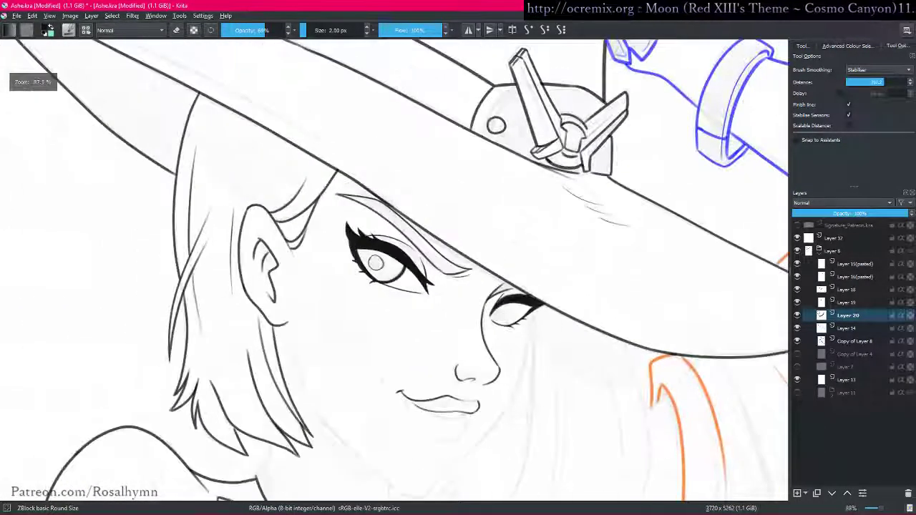
# - Ink the far eye's outer iris edge and the narrow oval highlight inside it
pyautogui.scroll(6, 456, 270)
pyautogui.press(']')
pyautogui.press(']')
pyautogui.press(']')
pyautogui.press(']')
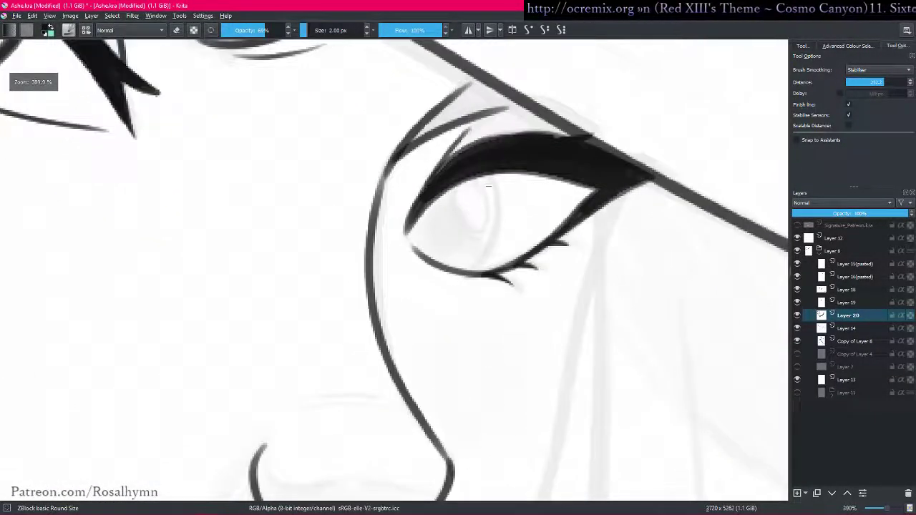
pyautogui.moveTo(491, 181)
pyautogui.mouseDown()
pyautogui.moveTo(502, 213)
pyautogui.moveTo(466, 273)
pyautogui.mouseUp()
pyautogui.moveTo(458, 181)
pyautogui.mouseDown()
pyautogui.moveTo(466, 235)
pyautogui.moveTo(480, 234)
pyautogui.moveTo(473, 179)
pyautogui.mouseUp()
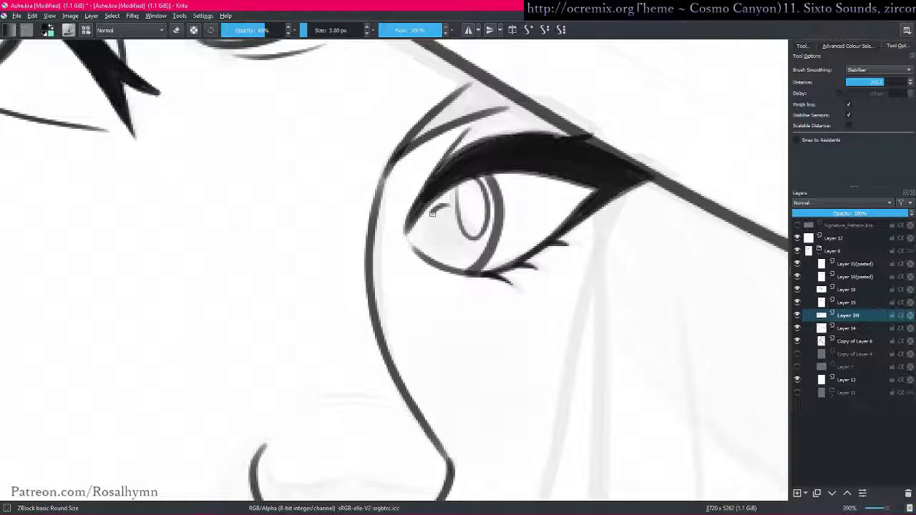
# - Ink the far eye's oval pupil outline and the near eye's open highlight loop with the stabilised 3 px brush
pyautogui.moveTo(432, 211)
pyautogui.mouseDown()
pyautogui.moveTo(427, 238)
pyautogui.moveTo(443, 255)
pyautogui.mouseUp()
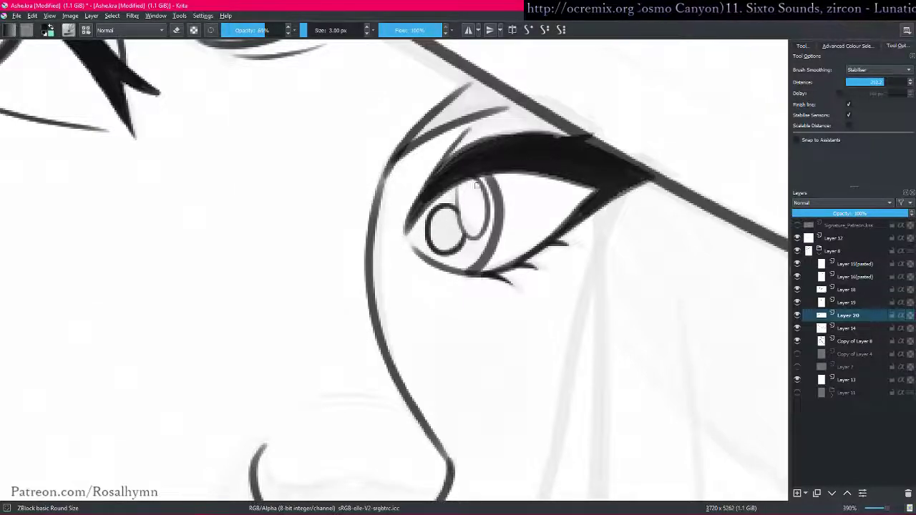
pyautogui.scroll(-5, 476, 189)
pyautogui.moveTo(318, 280); pyautogui.dragTo(332, 296)
pyautogui.scroll(3, 332, 213)
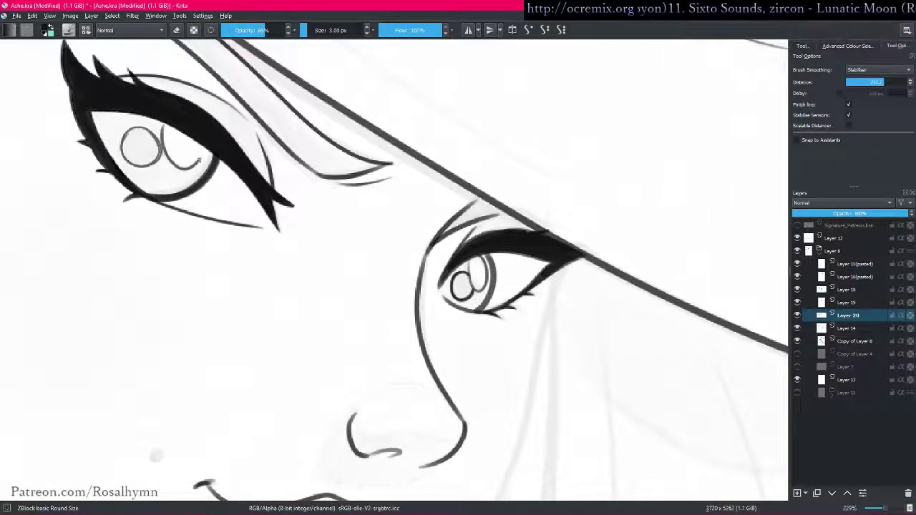
pyautogui.hotkey('ctrl', 'z')
pyautogui.moveTo(155, 136)
pyautogui.mouseDown()
pyautogui.moveTo(193, 176)
pyautogui.moveTo(198, 129)
pyautogui.mouseUp()
# - Isolate the iris layer and delete the part of the near eye's pupil outline that overlaps the highlight loop
pyautogui.hotkey('ctrl', 'alt', 'i')
pyautogui.press('l')
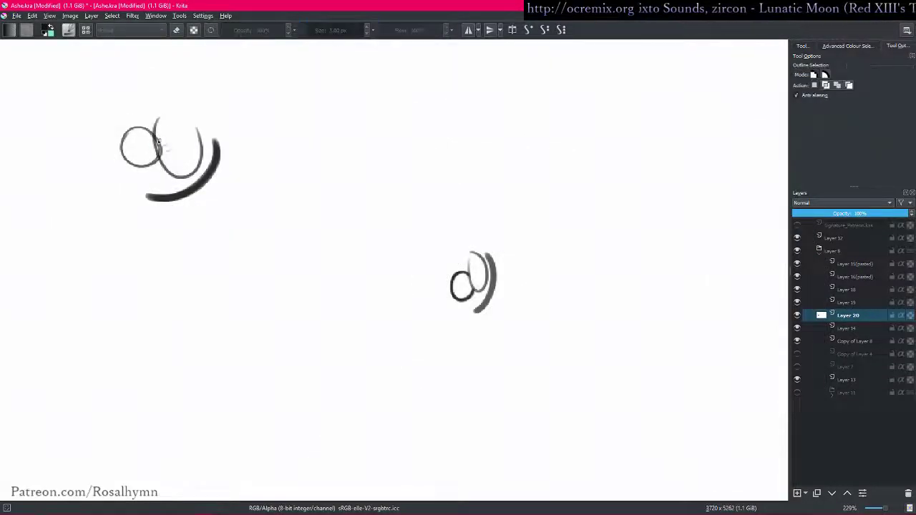
pyautogui.moveTo(171, 168); pyautogui.dragTo(165, 134)
pyautogui.press('Delete')
pyautogui.hotkey('ctrl', 'alt', 'i')
pyautogui.moveTo(193, 63); pyautogui.dragTo(479, 231)
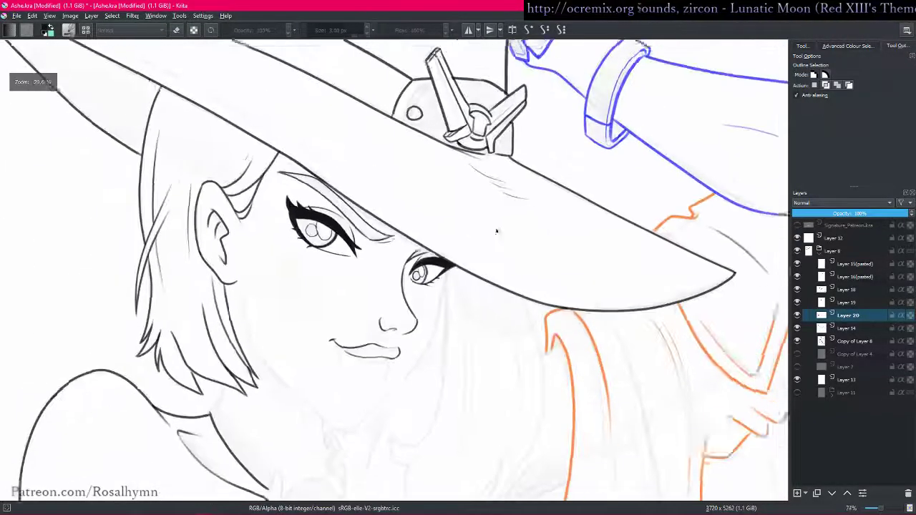
# - Fill the pupils of both eyes with dark colour on the isolated iris layer and check them against the whole figure
pyautogui.press('b')
pyautogui.press('+')
pyautogui.press('+')
pyautogui.press('+')
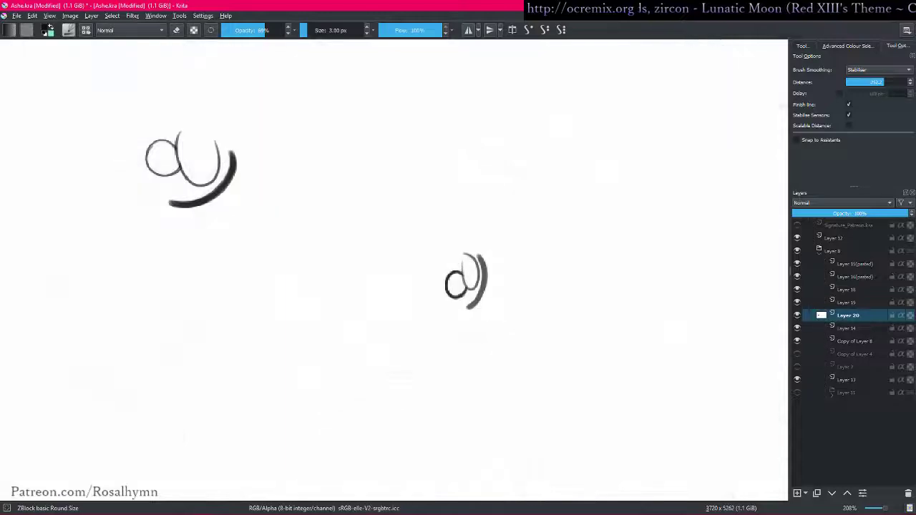
pyautogui.hotkey('ctrl', 'shift', 'i')
pyautogui.press('f')
pyautogui.click(163, 158)
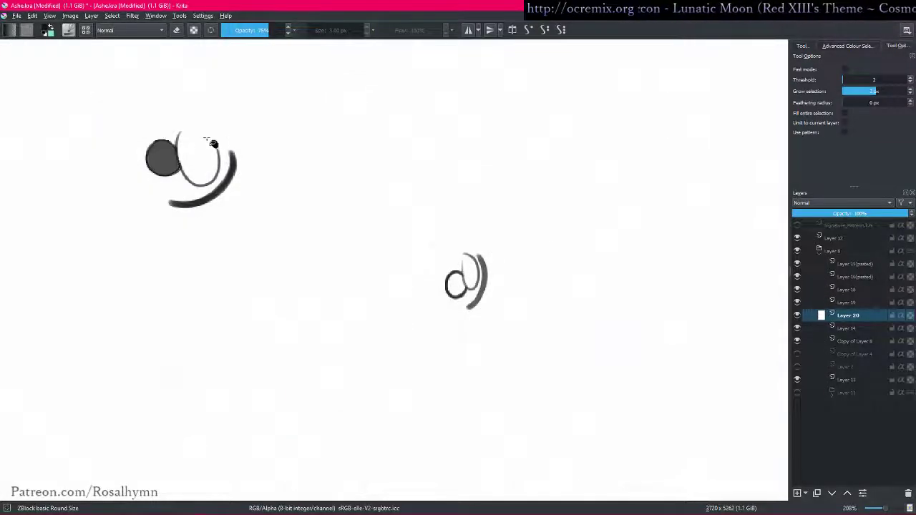
pyautogui.click(458, 287)
pyautogui.hotkey('ctrl', 'shift', 'i')
pyautogui.press('-')
pyautogui.press('-')
pyautogui.press('-')
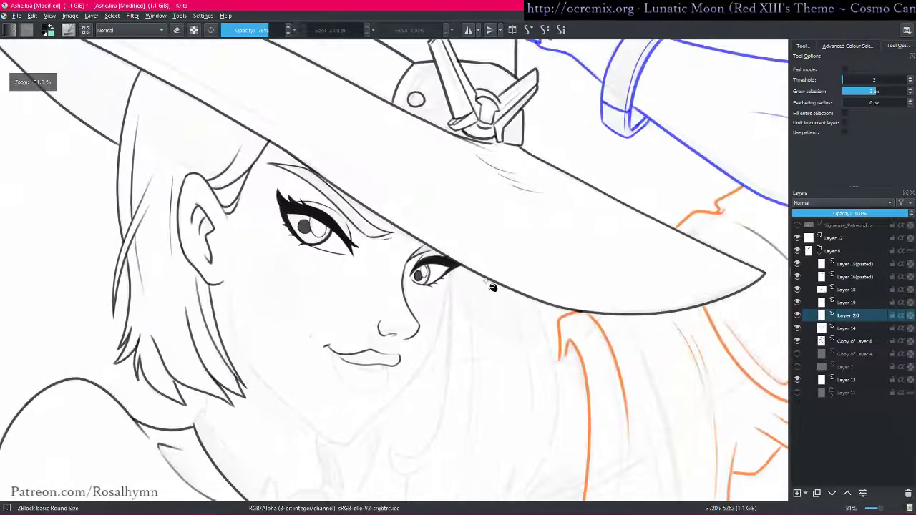
pyautogui.press('b')
pyautogui.press('-')
pyautogui.press('-')
pyautogui.press('-')
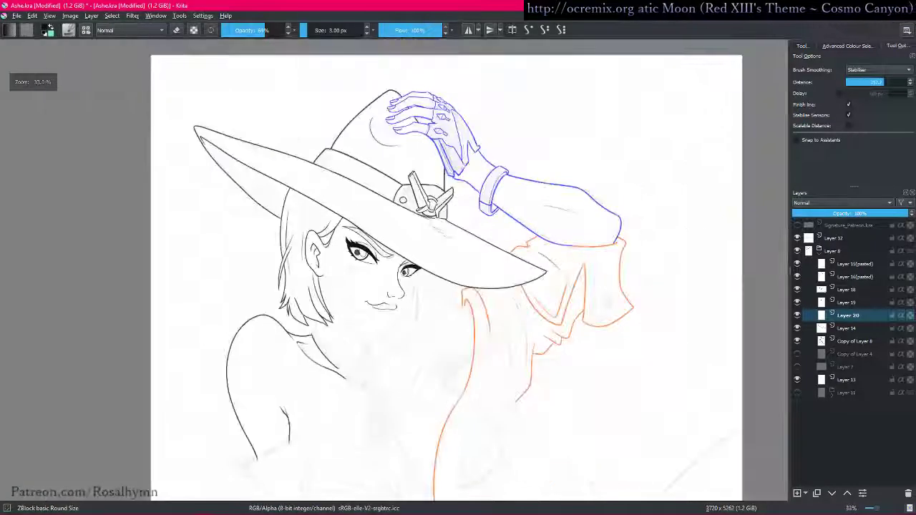
# - Select the far eye's pupil and highlight with a freehand outline and shift them slightly towards the eye's inner corner
pyautogui.press('+')
pyautogui.press('+')
pyautogui.press('+')
pyautogui.press('+')
pyautogui.press('+')
pyautogui.press('+')
pyautogui.press('+')
pyautogui.hotkey('ctrl', 'shift', 'i')
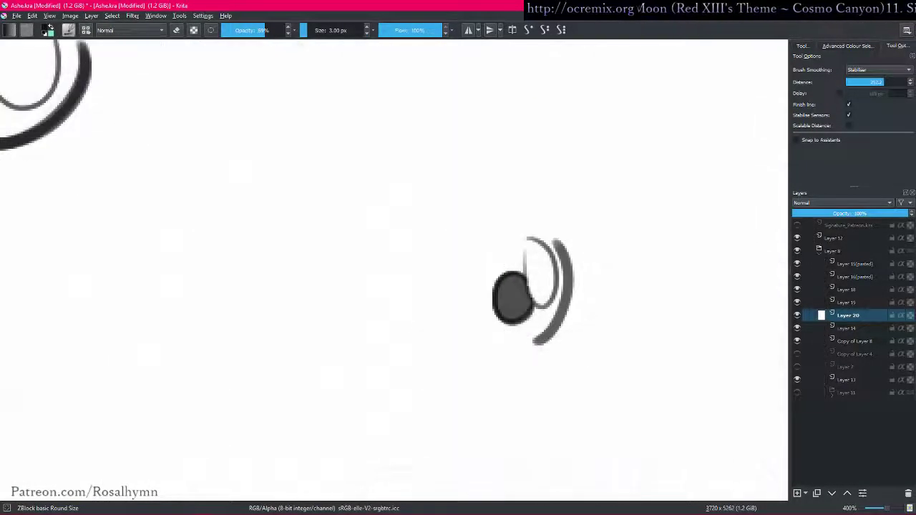
pyautogui.press('l')
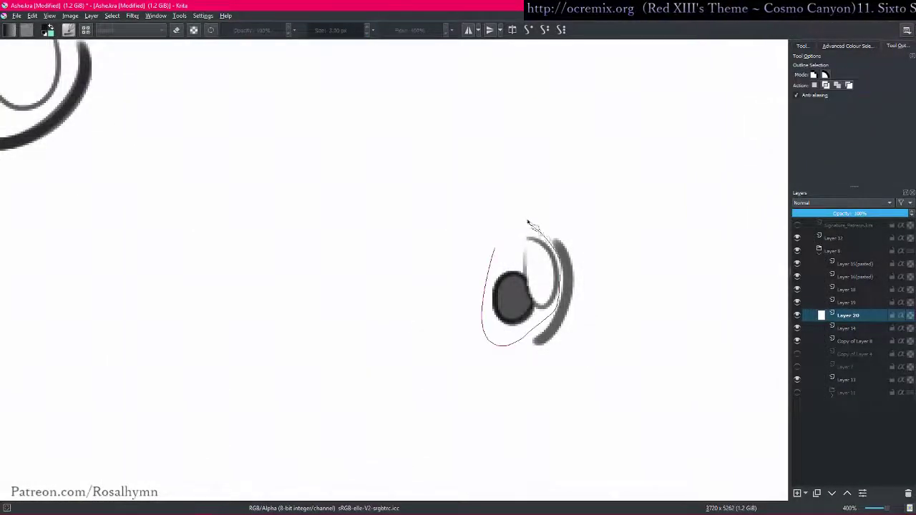
pyautogui.moveTo(526, 222); pyautogui.dragTo(510, 223)
pyautogui.hotkey('ctrl', 'shift', 'i')
pyautogui.hotkey('ctrl', 't')
pyautogui.moveTo(541, 264); pyautogui.dragTo(530, 266)
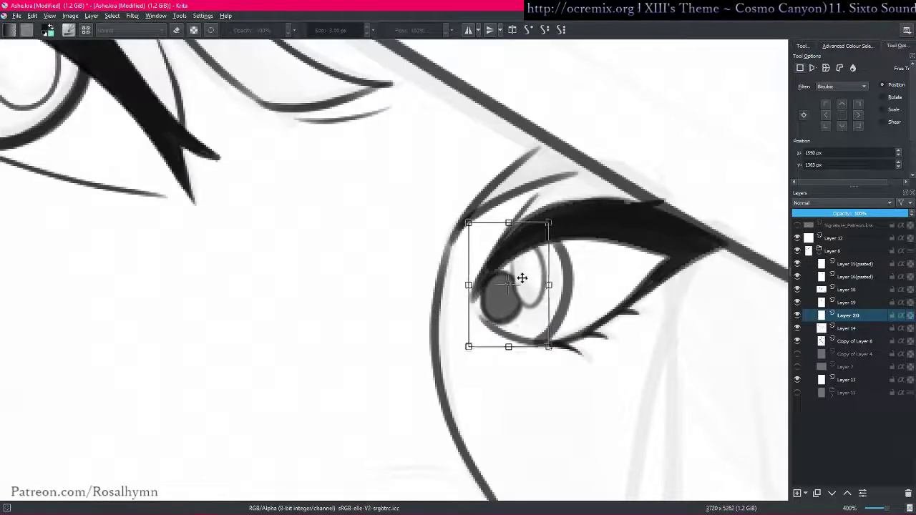
pyautogui.press('Return')
pyautogui.press('-')
pyautogui.press('-')
pyautogui.press('-')
pyautogui.press('-')
pyautogui.press('-')
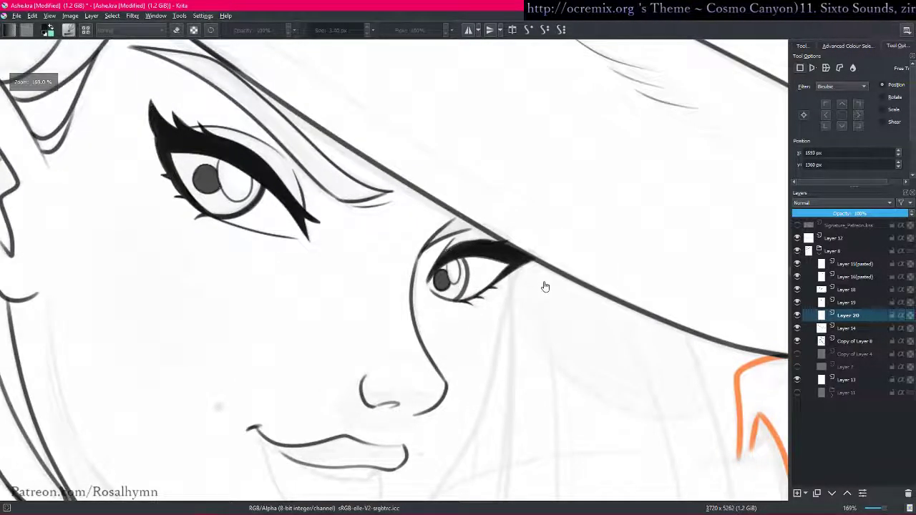
pyautogui.press('-')
pyautogui.press('-')
# - Try inking the far cheek and chin contour on Layer 20 with a 7 px brush
pyautogui.press('b')
pyautogui.press('-')
pyautogui.press('-')
pyautogui.moveTo(449, 270); pyautogui.dragTo(548, 136)
pyautogui.moveTo(394, 298); pyautogui.dragTo(427, 255)
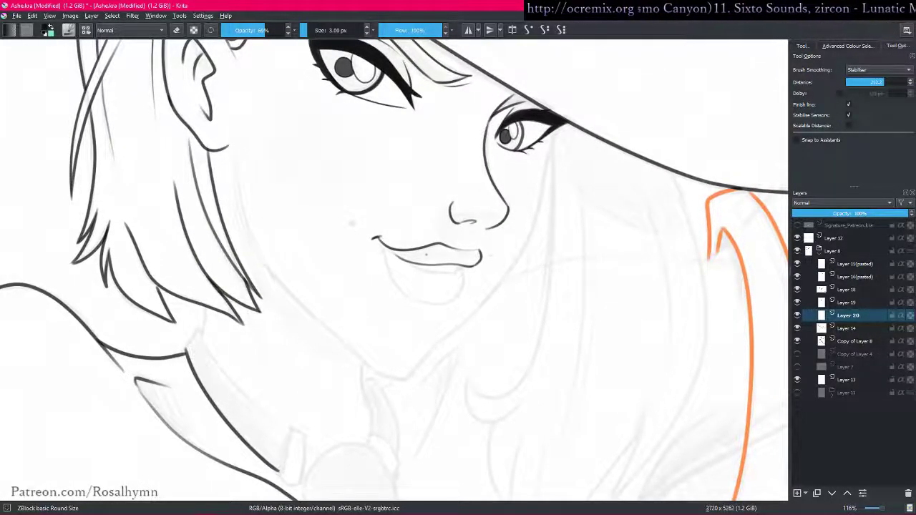
pyautogui.moveTo(466, 341); pyautogui.dragTo(480, 320)
pyautogui.moveTo(572, 134); pyautogui.dragTo(487, 203)
pyautogui.moveTo(487, 204); pyautogui.dragTo(491, 181)
pyautogui.press(']')
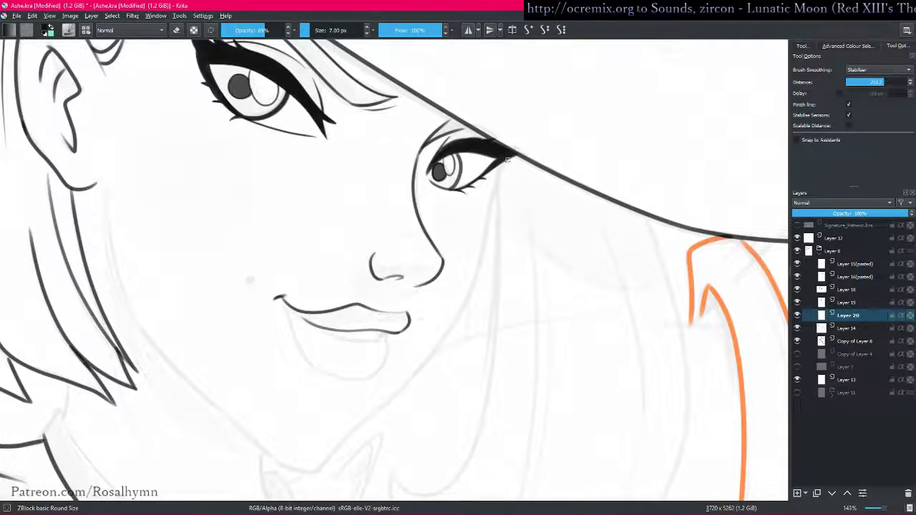
pyautogui.moveTo(494, 185)
pyautogui.mouseDown()
pyautogui.moveTo(480, 256)
pyautogui.moveTo(449, 331)
pyautogui.moveTo(385, 392)
pyautogui.moveTo(439, 288)
pyautogui.mouseUp()
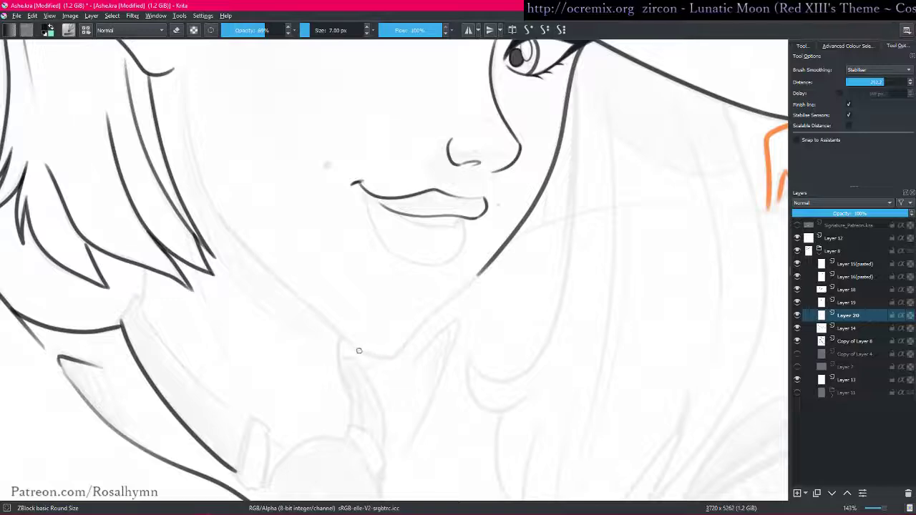
pyautogui.moveTo(428, 316); pyautogui.dragTo(478, 274)
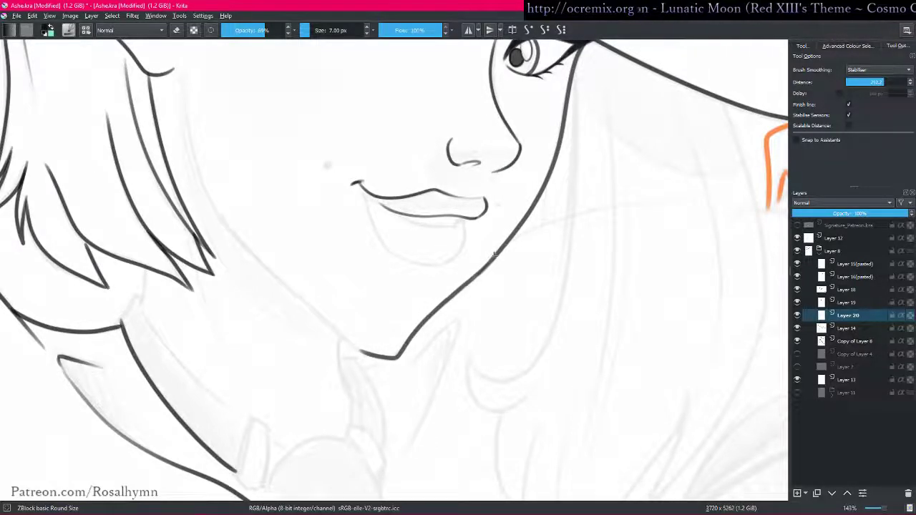
pyautogui.scroll(-5, 508, 246)
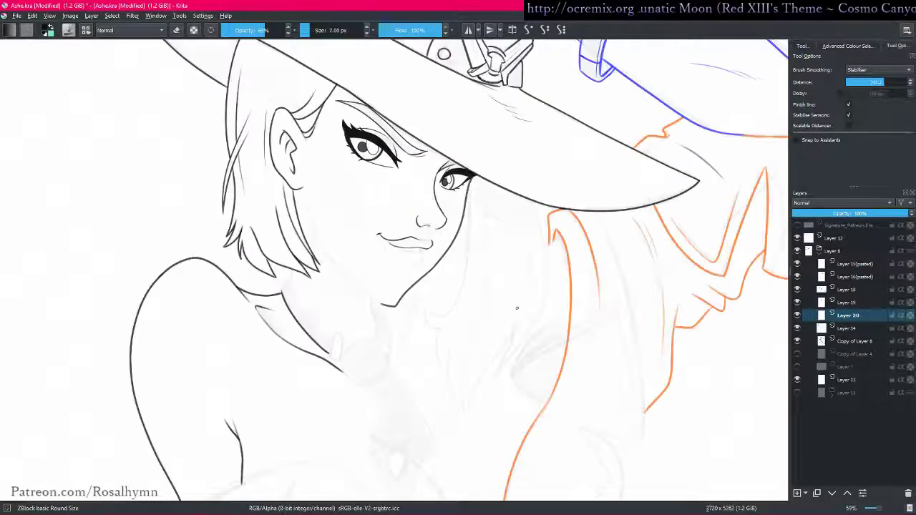
# - Select Layer 14 and ink the far cheek contour from the eye's outer corner down to the chin
pyautogui.click(510, 184)
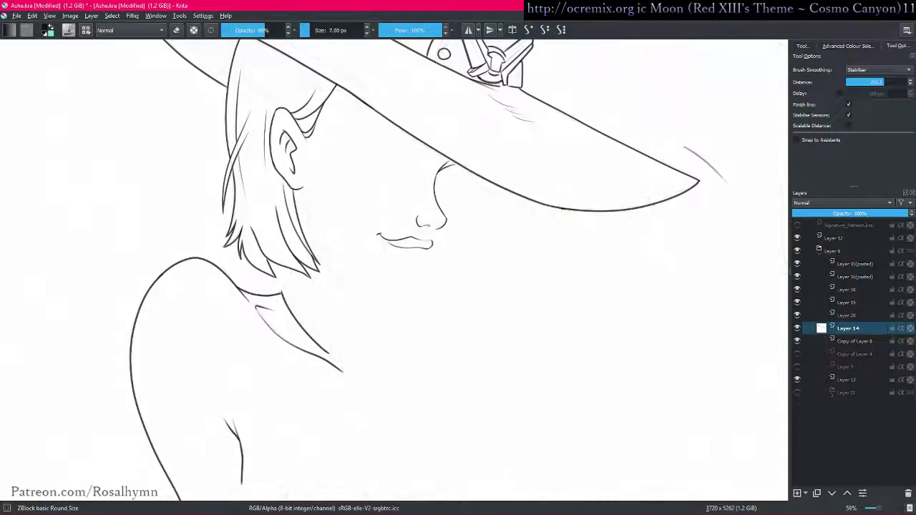
pyautogui.press('+')
pyautogui.scroll(2, 522, 150)
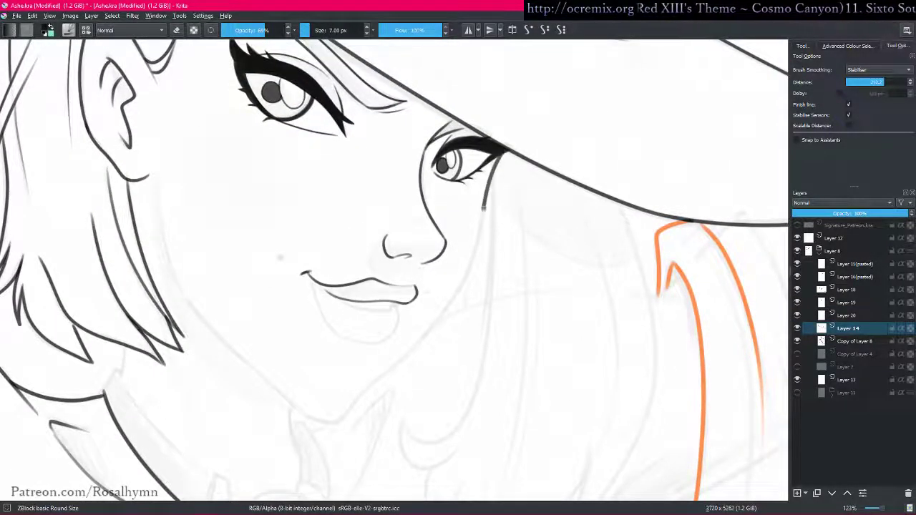
pyautogui.moveTo(473, 261); pyautogui.dragTo(427, 329)
pyautogui.moveTo(570, 299); pyautogui.dragTo(422, 394)
pyautogui.moveTo(317, 389); pyautogui.dragTo(468, 274)
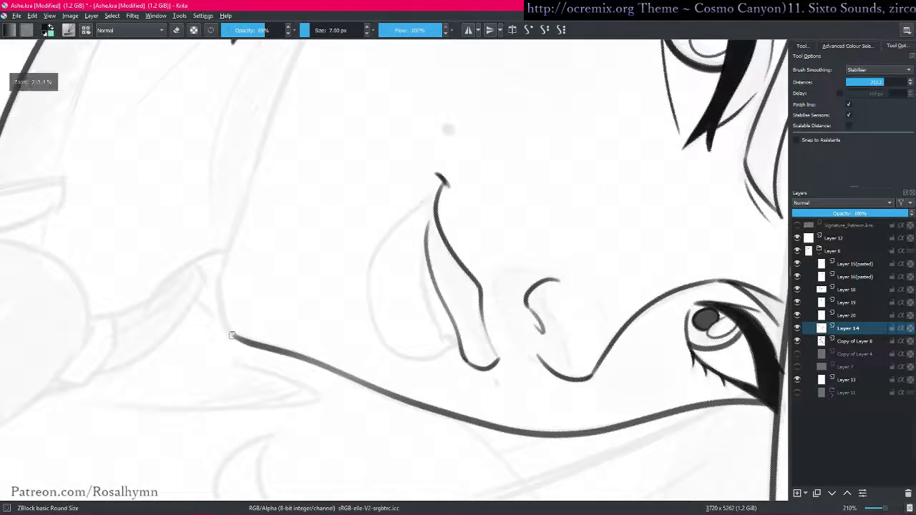
# - Ink the chin and the near jawline up to just below the ear, then check Layer 14 in isolation
pyautogui.moveTo(235, 337); pyautogui.dragTo(221, 278)
pyautogui.moveTo(331, 168)
pyautogui.mouseDown()
pyautogui.moveTo(315, 310)
pyautogui.moveTo(386, 346)
pyautogui.moveTo(568, 184)
pyautogui.moveTo(149, 408)
pyautogui.moveTo(322, 244)
pyautogui.moveTo(474, 182)
pyautogui.mouseUp()
pyautogui.press('5')
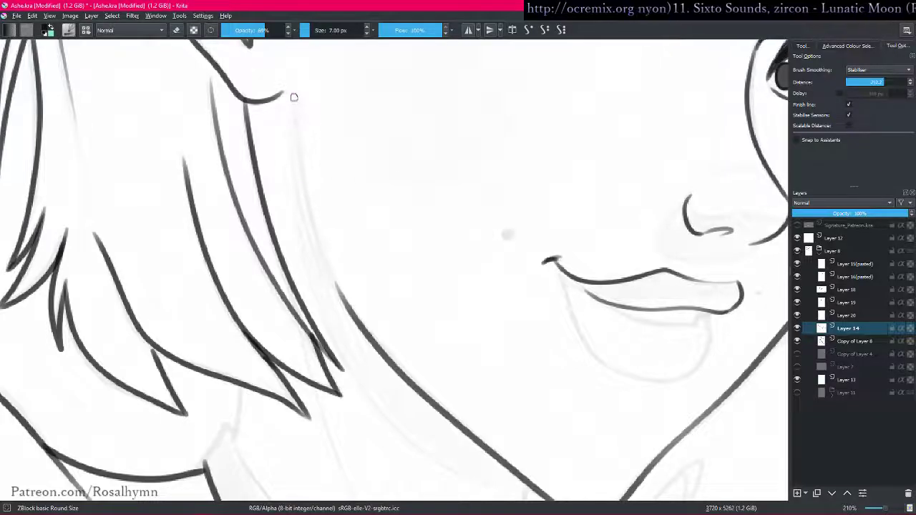
pyautogui.moveTo(294, 98)
pyautogui.mouseDown()
pyautogui.moveTo(305, 208)
pyautogui.moveTo(357, 327)
pyautogui.mouseUp()
pyautogui.press('-')
pyautogui.press('-')
pyautogui.press('-')
pyautogui.press('-')
pyautogui.press('-')
pyautogui.keyDown('alt'); pyautogui.click(822, 328); pyautogui.keyUp('alt')
pyautogui.keyDown('alt'); pyautogui.click(822, 328); pyautogui.keyUp('alt')
# - Ink a short tick beneath the upper lip and, with a 6 px brush, the curved lower edge of the mouth opening
pyautogui.moveTo(640, 296); pyautogui.dragTo(480, 257)
pyautogui.moveTo(569, 292); pyautogui.dragTo(473, 152)
pyautogui.moveTo(368, 235); pyautogui.dragTo(443, 159)
pyautogui.moveTo(479, 269); pyautogui.dragTo(509, 196)
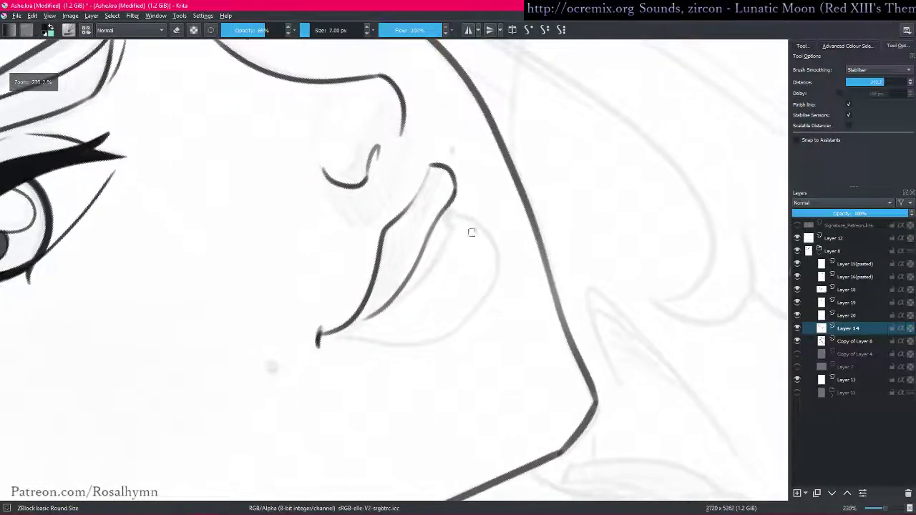
pyautogui.press('5')
pyautogui.press('i')
pyautogui.press('pagedown')
pyautogui.press('pageup')
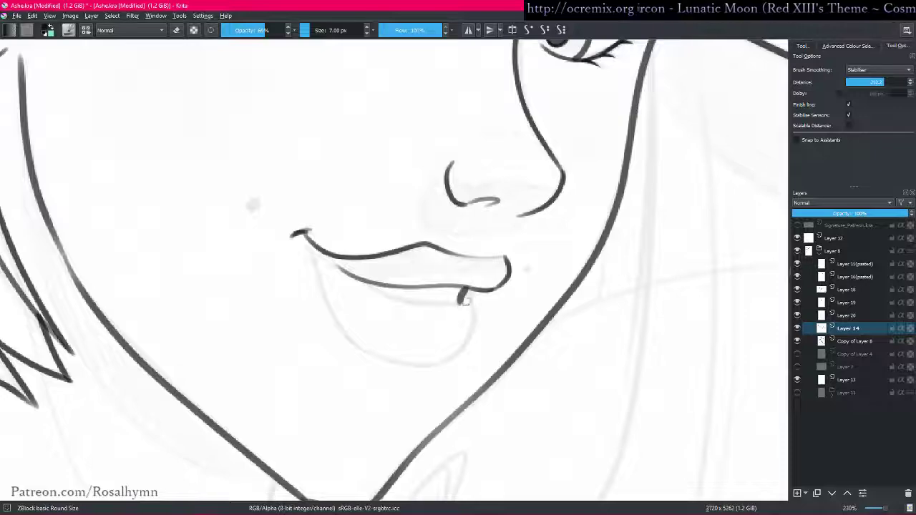
pyautogui.moveTo(583, 335); pyautogui.dragTo(584, 211)
pyautogui.press('[')
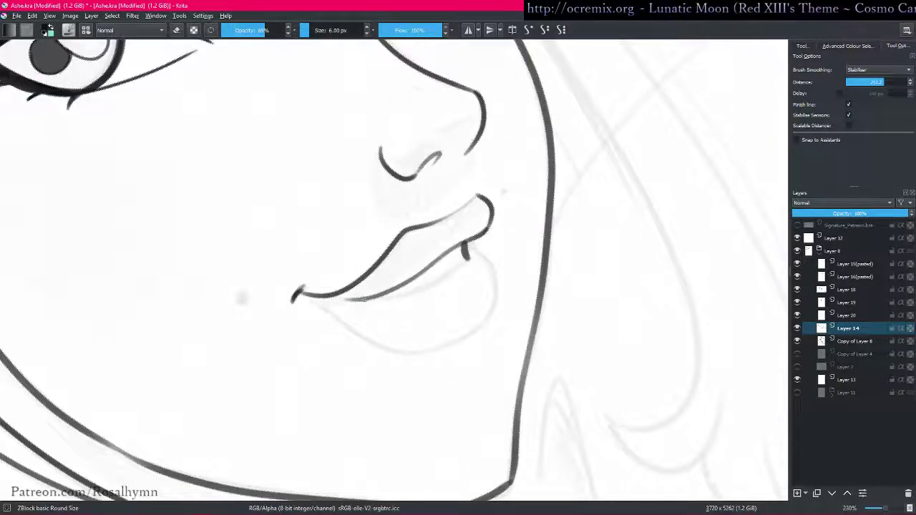
pyautogui.moveTo(394, 297); pyautogui.dragTo(523, 244)
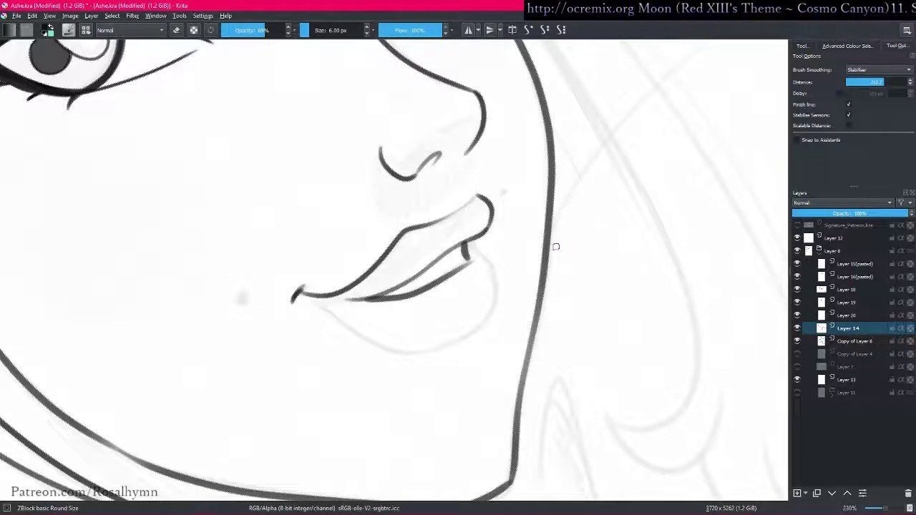
pyautogui.hotkey('ctrl', 'z')
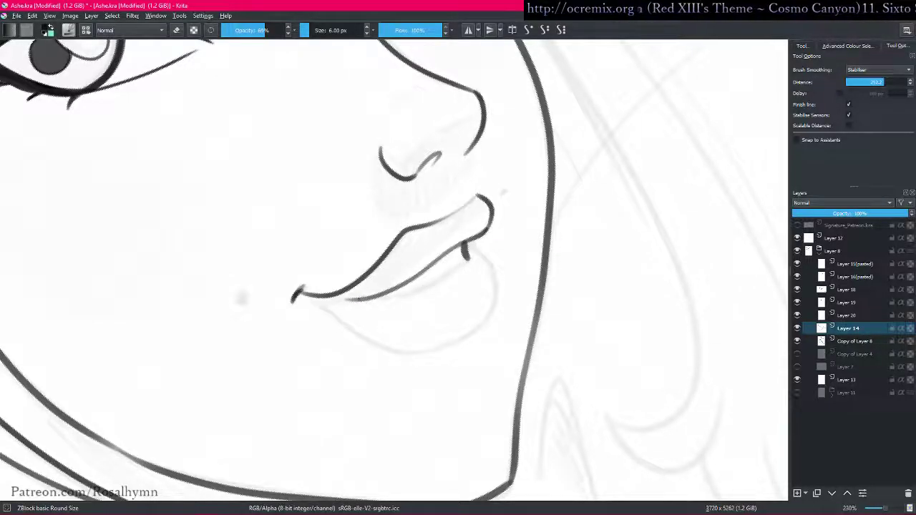
pyautogui.moveTo(379, 299); pyautogui.dragTo(492, 251)
pyautogui.press('5')
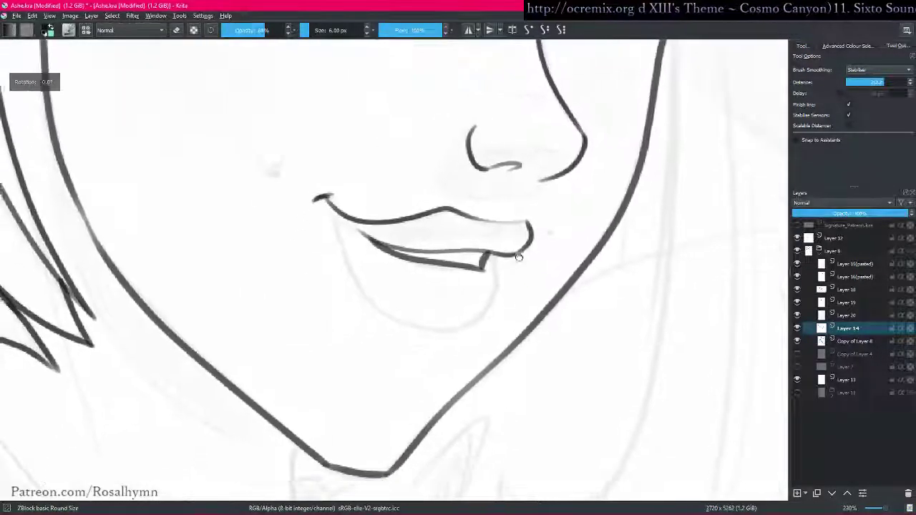
# - Ink the full lower lip outline from the tick under the upper lip around towards the mouth corner
pyautogui.moveTo(322, 198)
pyautogui.mouseDown()
pyautogui.moveTo(352, 270)
pyautogui.moveTo(453, 318)
pyautogui.mouseUp()
pyautogui.moveTo(543, 263); pyautogui.dragTo(482, 149)
pyautogui.hotkey('ctrl', 'z')
pyautogui.moveTo(438, 184)
pyautogui.mouseDown()
pyautogui.moveTo(476, 208)
pyautogui.moveTo(467, 276)
pyautogui.moveTo(398, 307)
pyautogui.moveTo(330, 291)
pyautogui.mouseUp()
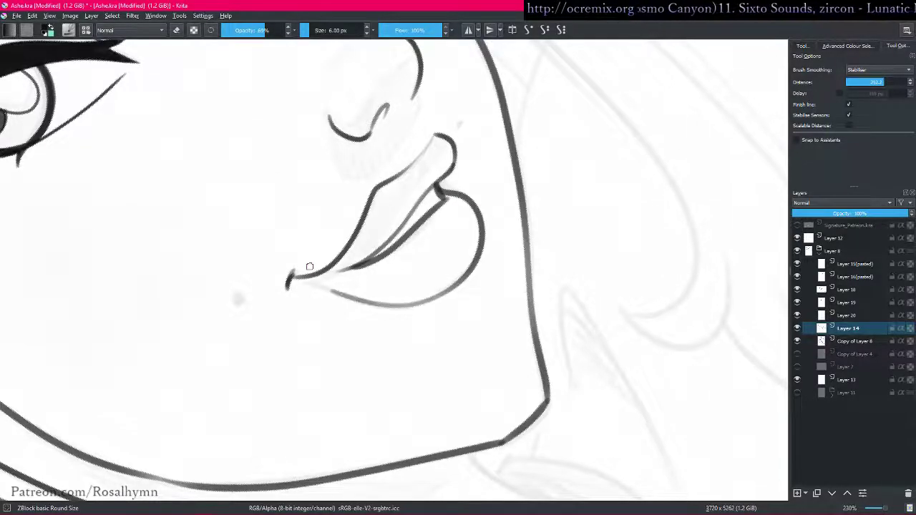
pyautogui.press('5')
# - Erase and redraw the lower lip's upper end, and extend the mouth opening's lower edge up to the mouth corner
pyautogui.press('e')
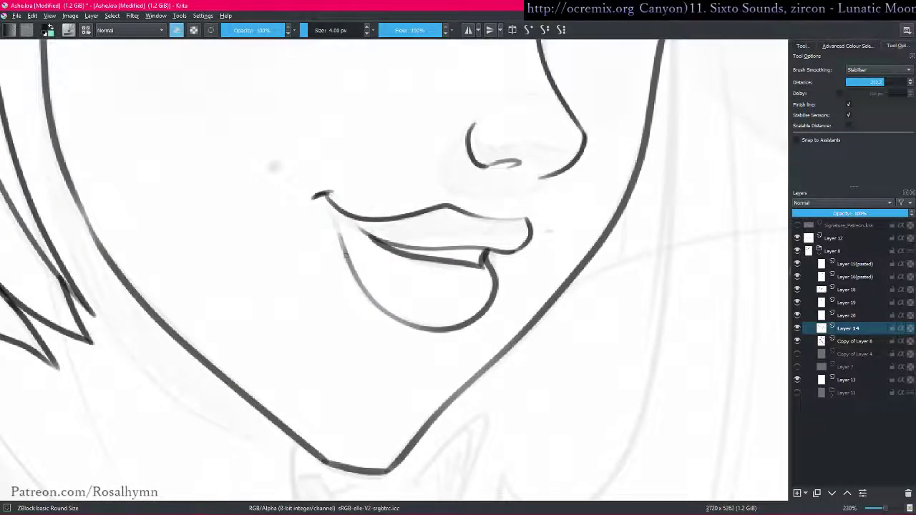
pyautogui.moveTo(330, 209); pyautogui.dragTo(351, 266)
pyautogui.press('e')
pyautogui.moveTo(327, 206)
pyautogui.mouseDown()
pyautogui.moveTo(348, 262)
pyautogui.moveTo(379, 304)
pyautogui.mouseUp()
pyautogui.press('6')
pyautogui.press('6')
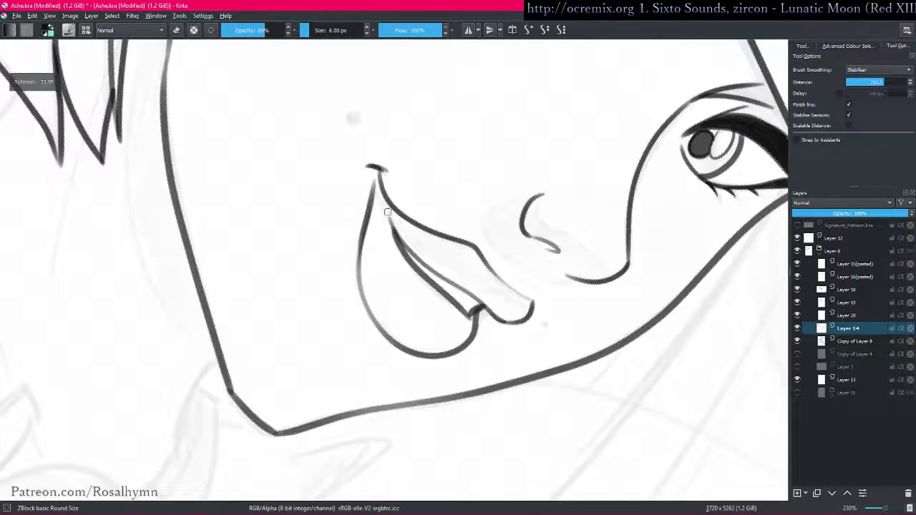
pyautogui.moveTo(382, 203); pyautogui.dragTo(429, 265)
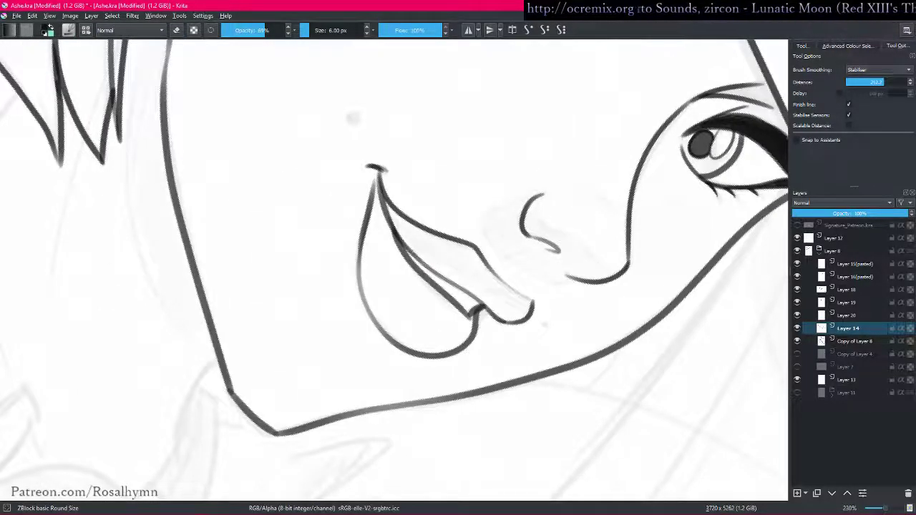
# - Compare the line layers in isolation against the whole figure and make Copy of Layer 8 the active layer
pyautogui.press('-')
pyautogui.press('-')
pyautogui.press('-')
pyautogui.press('-')
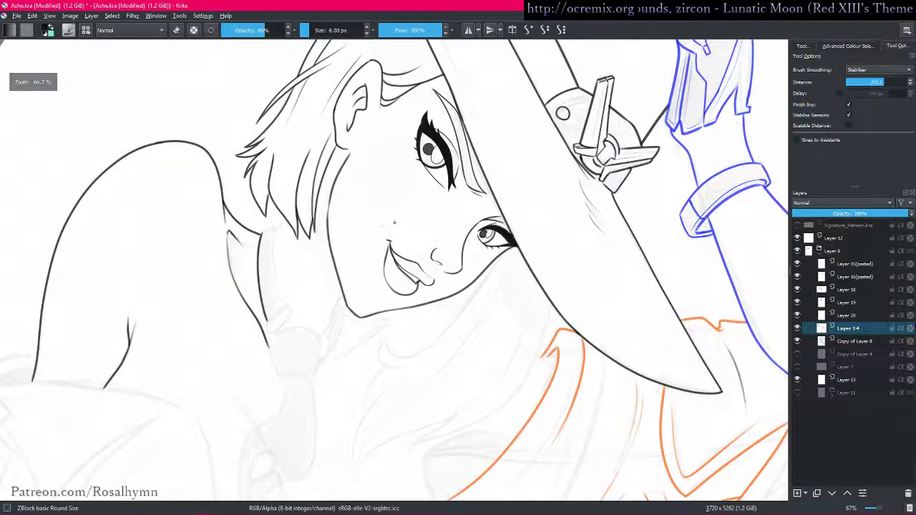
pyautogui.press('5')
pyautogui.keyDown('alt'); pyautogui.click(848, 329); pyautogui.keyUp('alt')
pyautogui.press('pagedown')
pyautogui.press('pageup')
pyautogui.press('pagedown')
pyautogui.press('pagedown')
pyautogui.press('pageup')
pyautogui.press('pageup')
pyautogui.press('pagedown')
pyautogui.press('i')
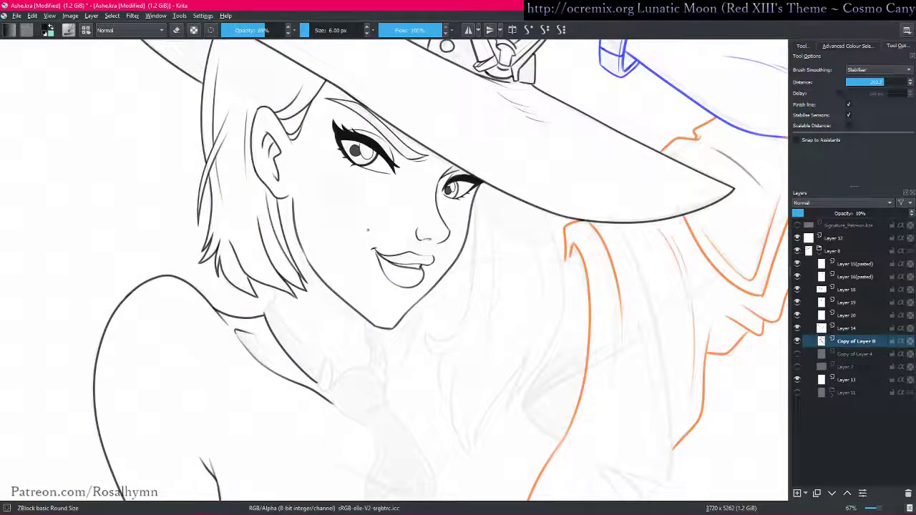
# - Make Layer 14 the active layer and ink a short thin arc above the nose tip with a 4 px brush
pyautogui.press('+')
pyautogui.press('+')
pyautogui.press('+')
pyautogui.press('+')
pyautogui.press('+')
pyautogui.press('+')
pyautogui.moveTo(521, 166); pyautogui.dragTo(370, 401)
pyautogui.press('-')
pyautogui.press('-')
pyautogui.press('-')
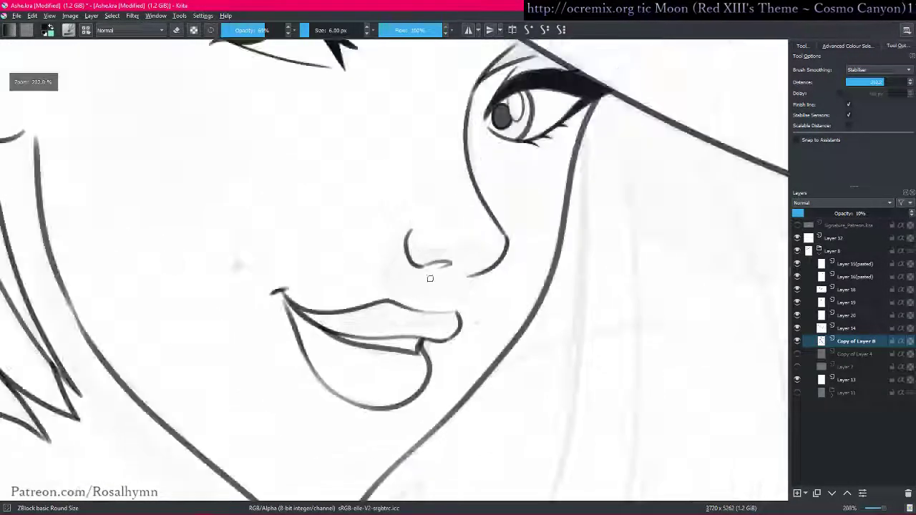
pyautogui.press('e')
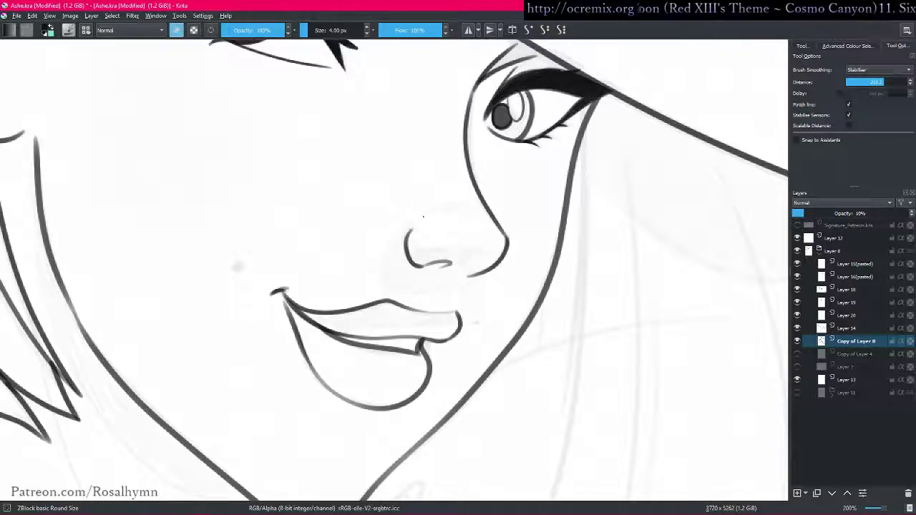
pyautogui.press('e')
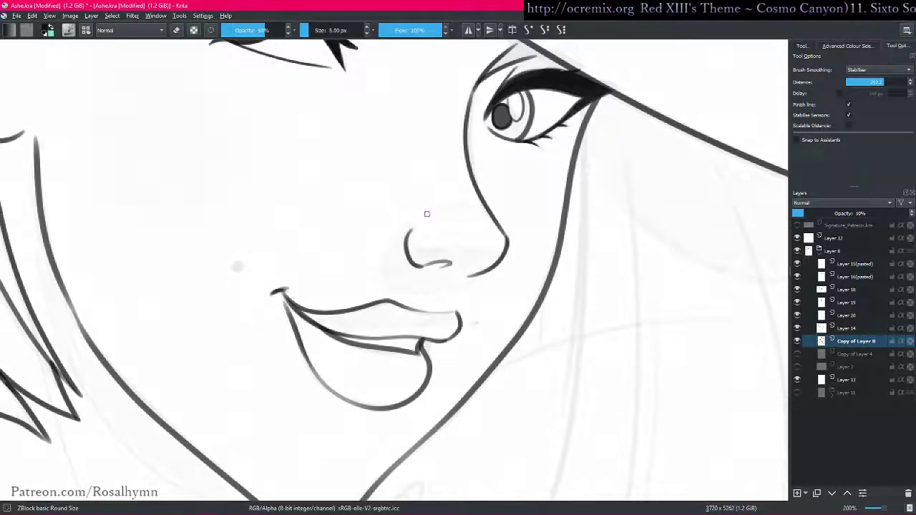
pyautogui.hotkey('shift', 'i')
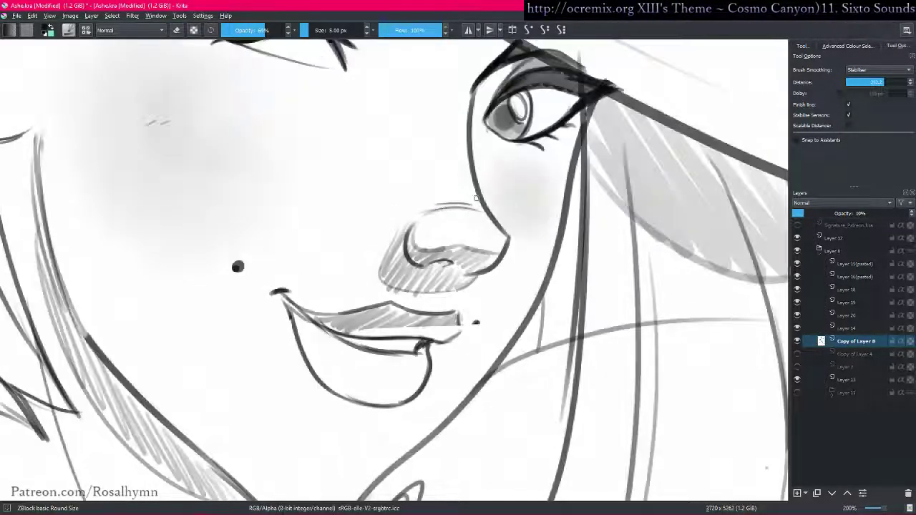
pyautogui.press('pageup')
pyautogui.press('pageup')
pyautogui.press('pagedown')
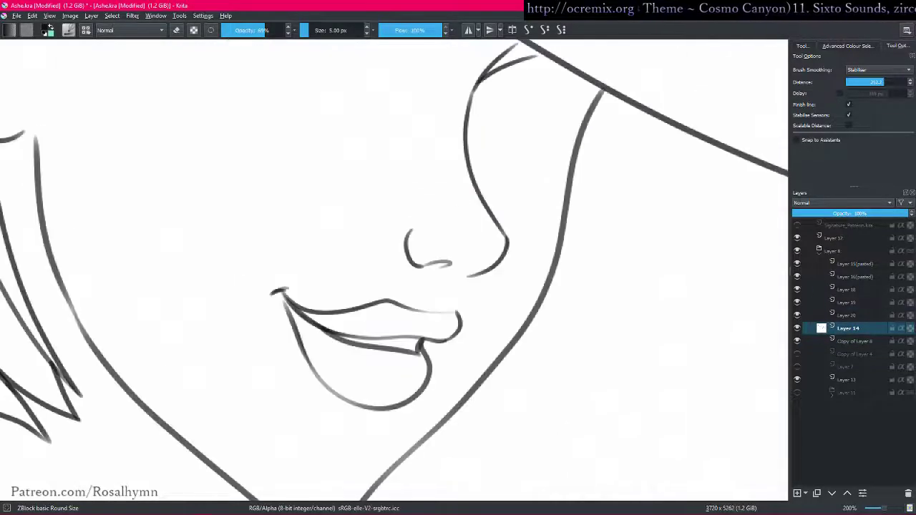
pyautogui.hotkey('ctrl', 'z')
pyautogui.press('[')
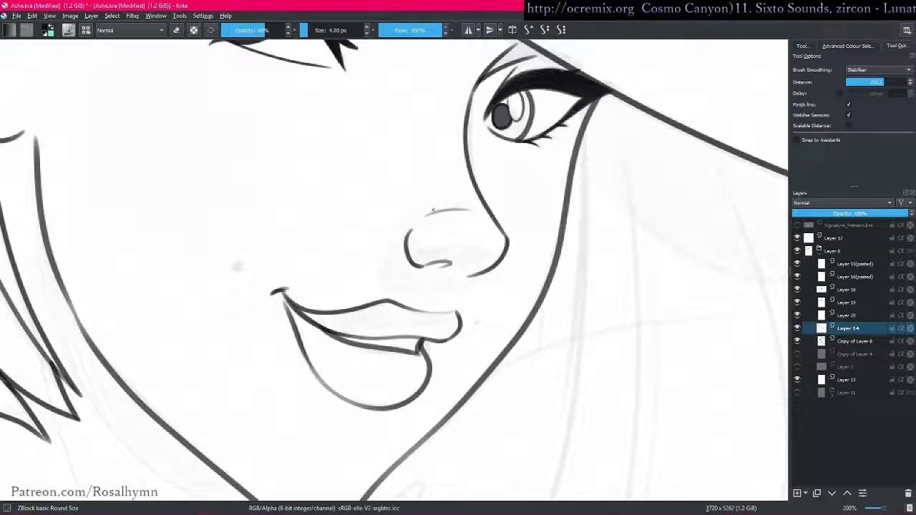
# - Examine Layer 14's line art in isolation and against the whole figure
pyautogui.press('-')
pyautogui.press('-')
pyautogui.press('-')
pyautogui.press('-')
pyautogui.press('-')
pyautogui.hotkey('shift', 'i')
pyautogui.scroll(3, 496, 345)
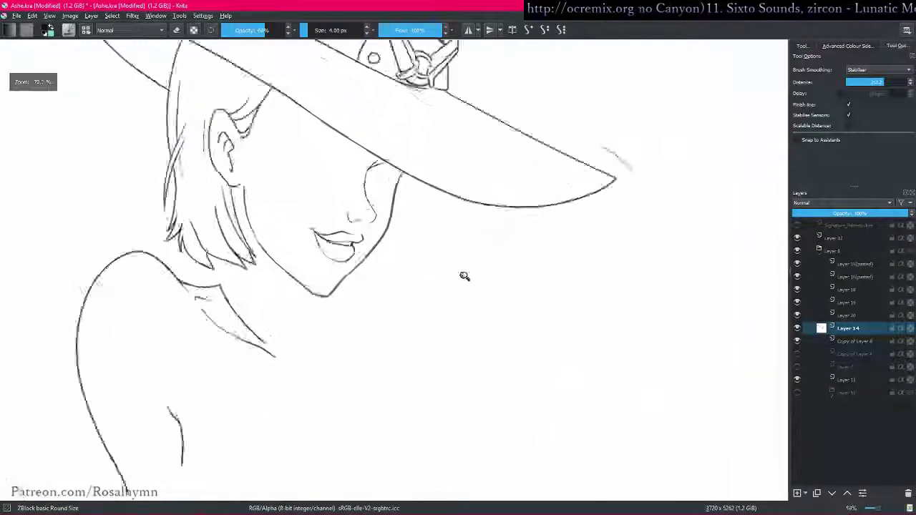
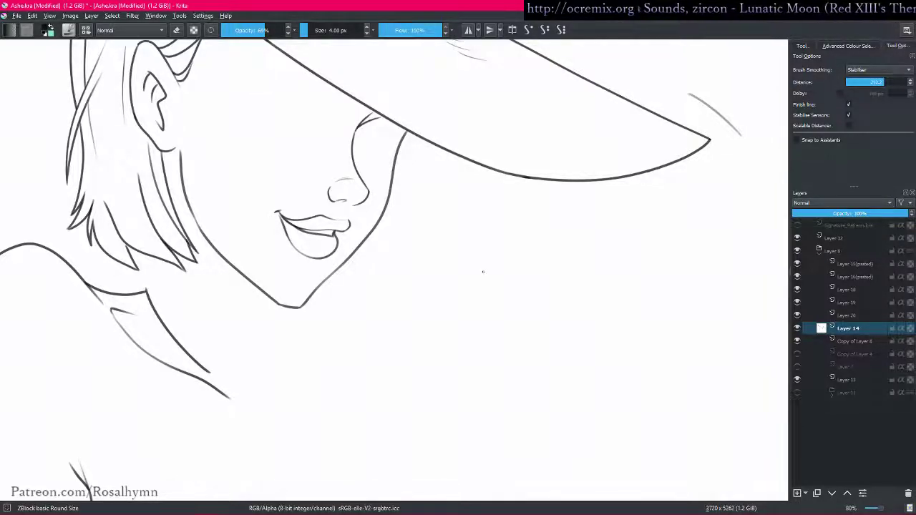
pyautogui.hotkey('ctrl', '-')
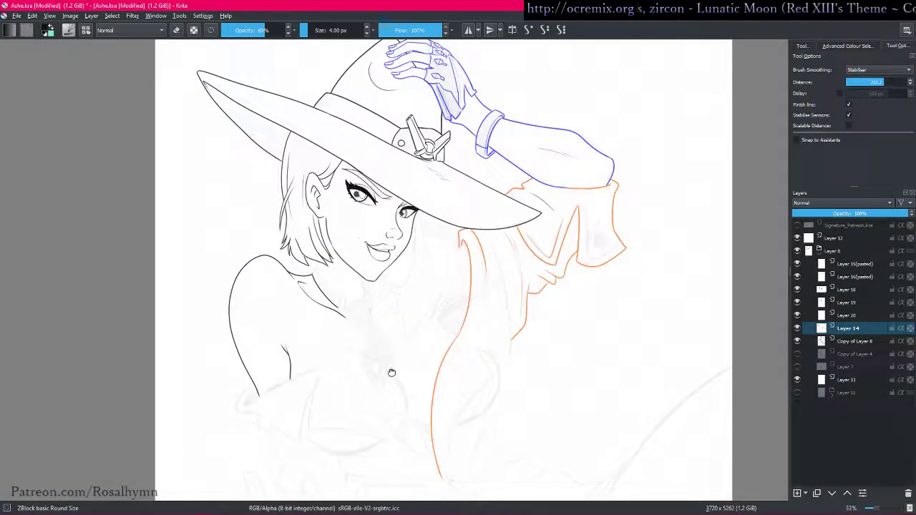
pyautogui.scroll(4, 436, 292)
pyautogui.scroll(-4, 437, 292)
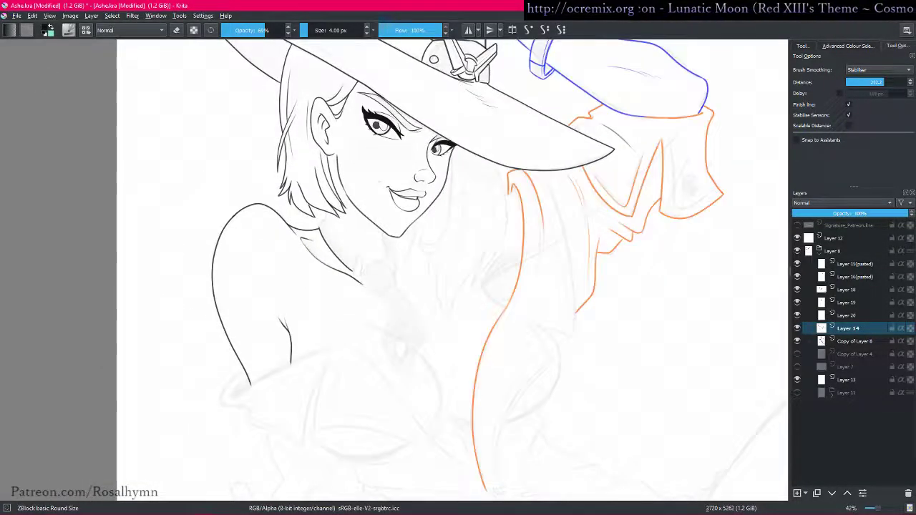
# - Ink light, short strokes with a 5 px brush for the upper chest contour on the lowered-arm side
pyautogui.scroll(2, 471, 254)
pyautogui.scroll(3, 471, 254)
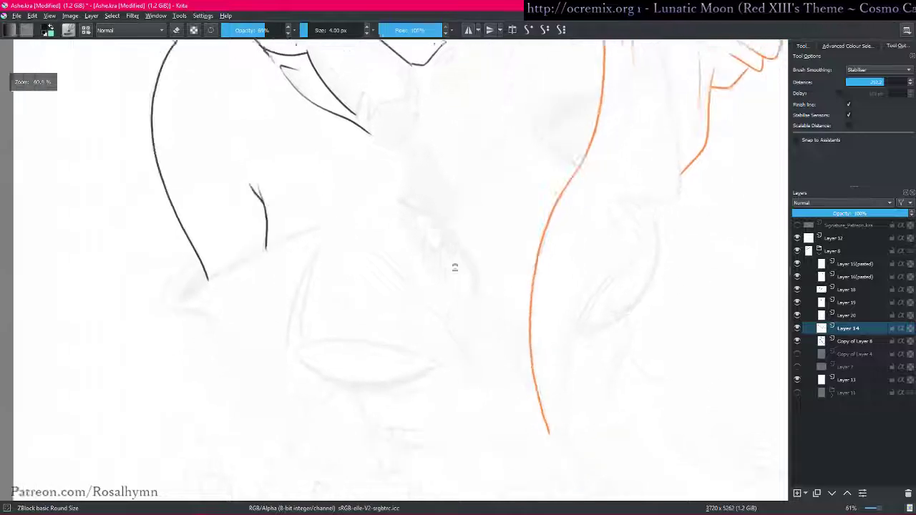
pyautogui.scroll(1, 340, 283)
pyautogui.press(']')
pyautogui.press(']')
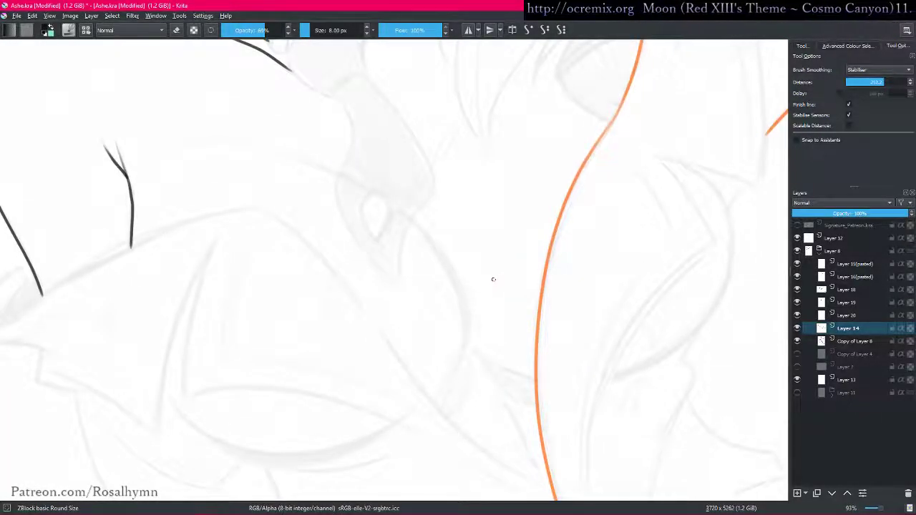
pyautogui.press('[')
pyautogui.press('[')
pyautogui.press('[')
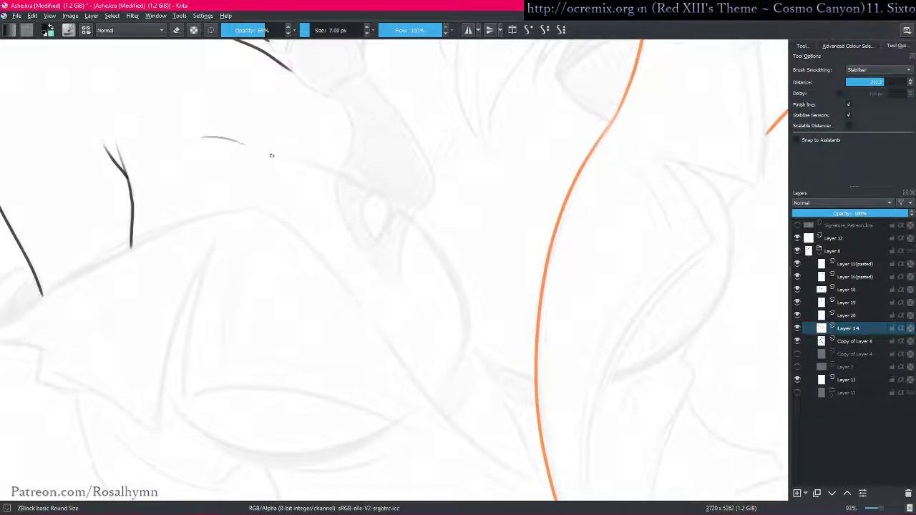
pyautogui.scroll(3, 286, 157)
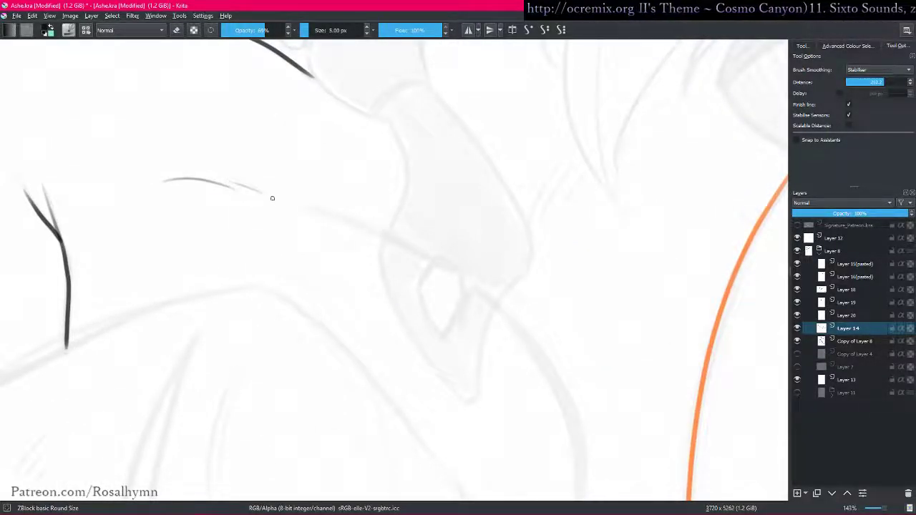
pyautogui.moveTo(253, 184); pyautogui.dragTo(284, 199)
pyautogui.moveTo(389, 224); pyautogui.dragTo(335, 149)
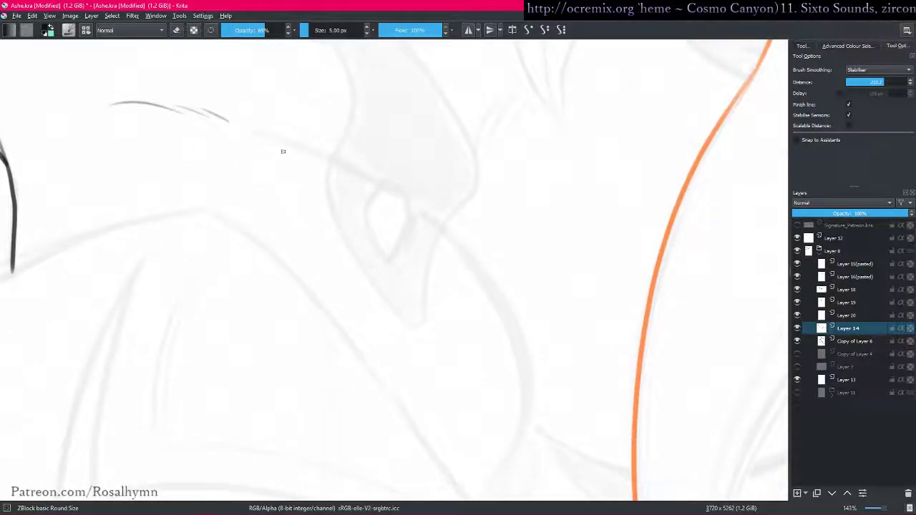
# - Continue the upper chest contour towards the neckline and ink the inner curve of the lowered-arm-side breast with an 8 px brush
pyautogui.moveTo(446, 213); pyautogui.dragTo(330, 146)
pyautogui.moveTo(178, 105)
pyautogui.mouseDown()
pyautogui.moveTo(234, 130)
pyautogui.moveTo(419, 280)
pyautogui.mouseUp()
pyautogui.hotkey('ctrl', 'z')
pyautogui.moveTo(181, 105)
pyautogui.mouseDown()
pyautogui.moveTo(382, 210)
pyautogui.moveTo(450, 348)
pyautogui.moveTo(451, 429)
pyautogui.mouseUp()
pyautogui.scroll(-2, 415, 265)
pyautogui.scroll(-3, 465, 185)
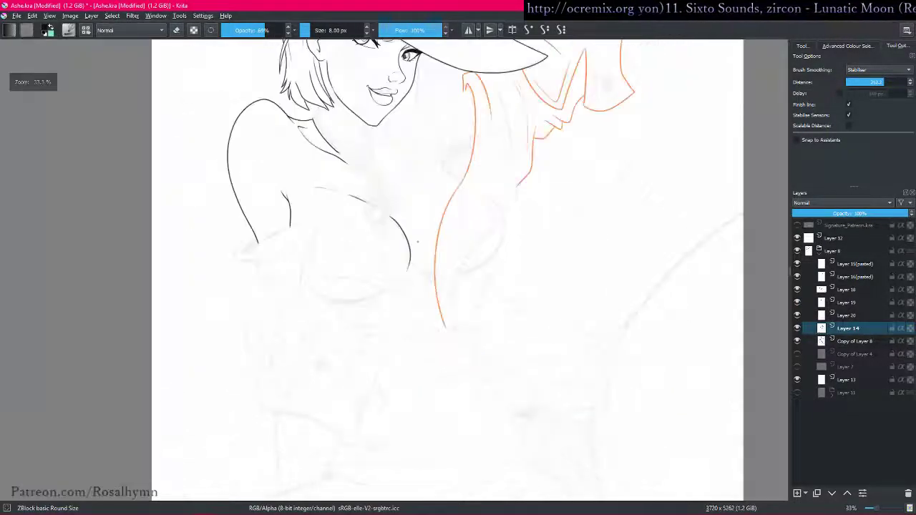
pyautogui.scroll(5, 423, 283)
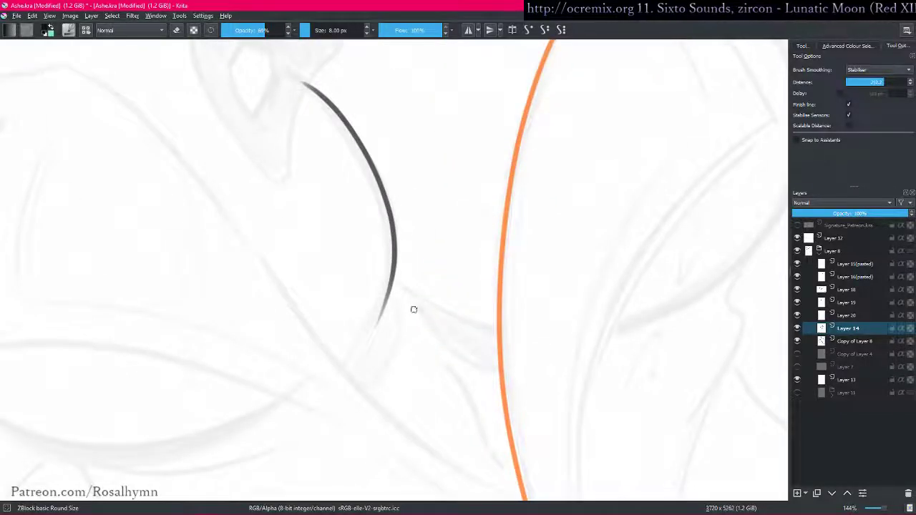
# - Ink the underside and rounded outer side of the raised-arm-side breast with the 8 px brush
pyautogui.moveTo(403, 287)
pyautogui.mouseDown()
pyautogui.moveTo(493, 325)
pyautogui.moveTo(691, 316)
pyautogui.mouseUp()
pyautogui.scroll(-2, 579, 321)
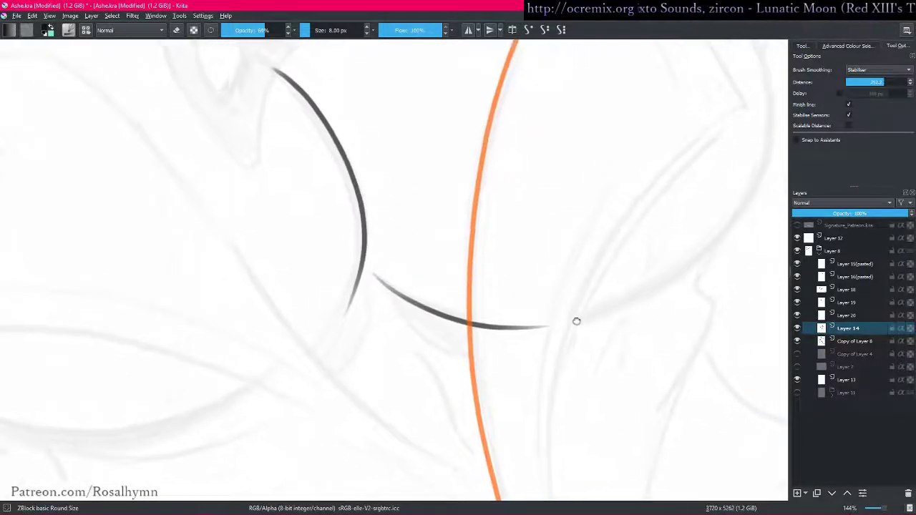
pyautogui.scroll(-2, 520, 334)
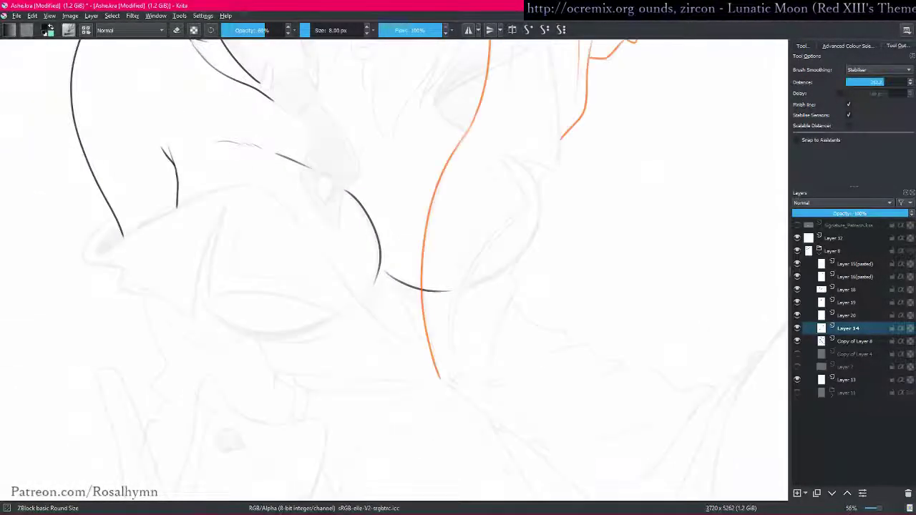
pyautogui.scroll(3, 515, 308)
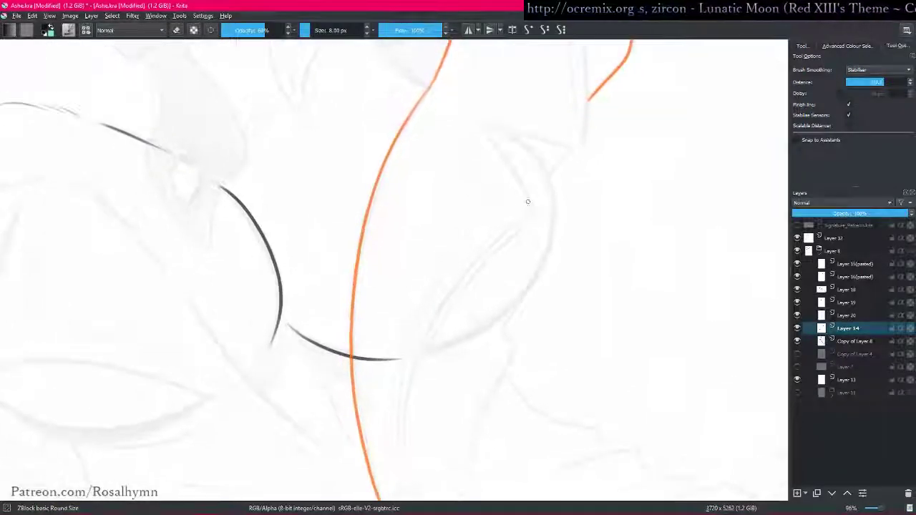
pyautogui.moveTo(485, 114)
pyautogui.mouseDown()
pyautogui.moveTo(547, 176)
pyautogui.moveTo(553, 237)
pyautogui.moveTo(531, 288)
pyautogui.moveTo(486, 329)
pyautogui.moveTo(347, 356)
pyautogui.mouseUp()
pyautogui.scroll(-5, 334, 357)
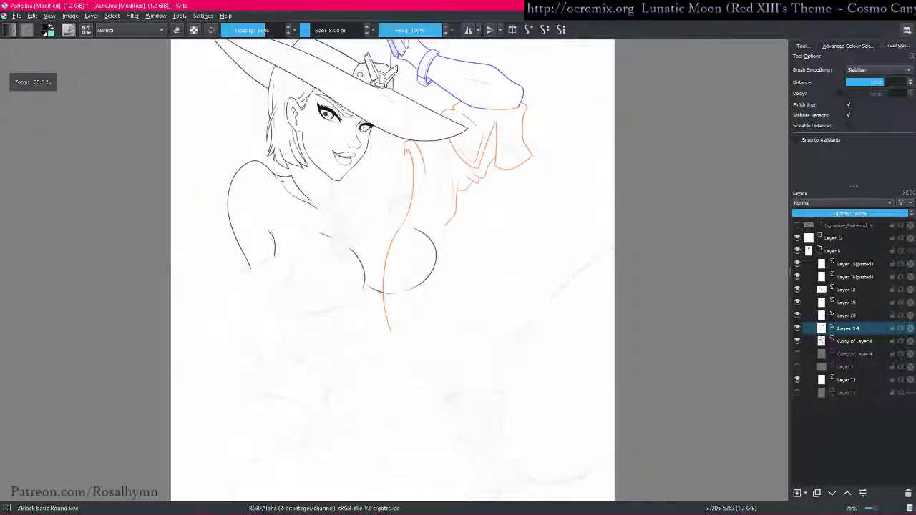
# - Ink the outer side and underside of the lowered-arm-side breast, starting from the armpit fold
pyautogui.scroll(3, 444, 258)
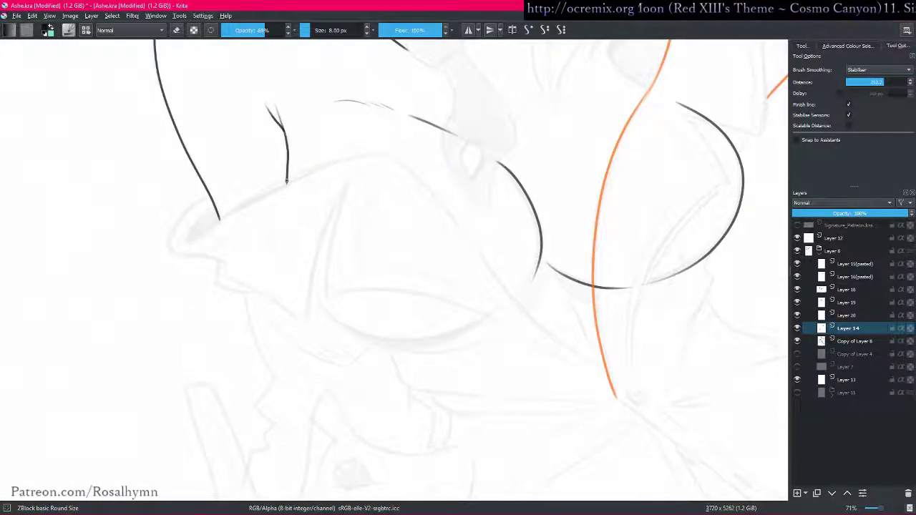
pyautogui.scroll(1, 284, 215)
pyautogui.moveTo(246, 165)
pyautogui.mouseDown()
pyautogui.moveTo(275, 292)
pyautogui.moveTo(412, 342)
pyautogui.moveTo(494, 293)
pyautogui.mouseUp()
pyautogui.scroll(-2, 647, 169)
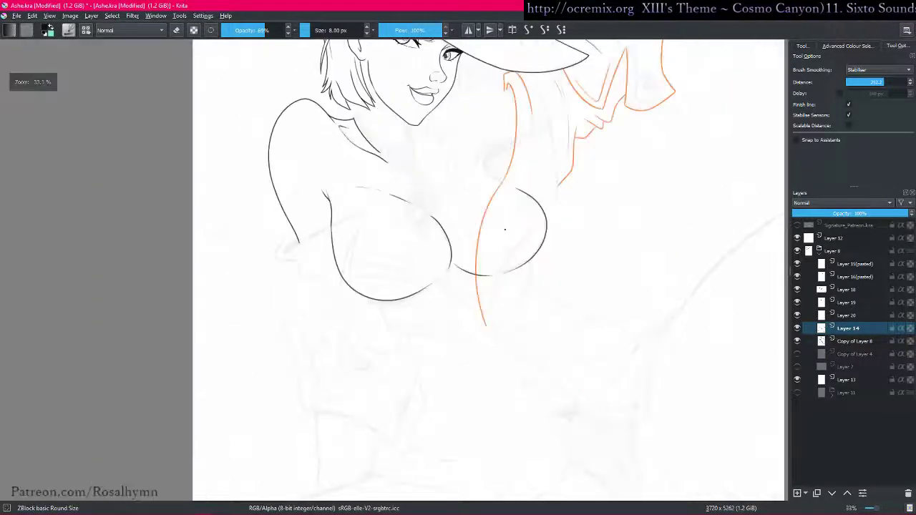
pyautogui.scroll(3, 617, 317)
# - Outline-select the inner curve of the lowered-arm-side breast, delete it and clear the selection
pyautogui.moveTo(617, 317); pyautogui.dragTo(480, 358)
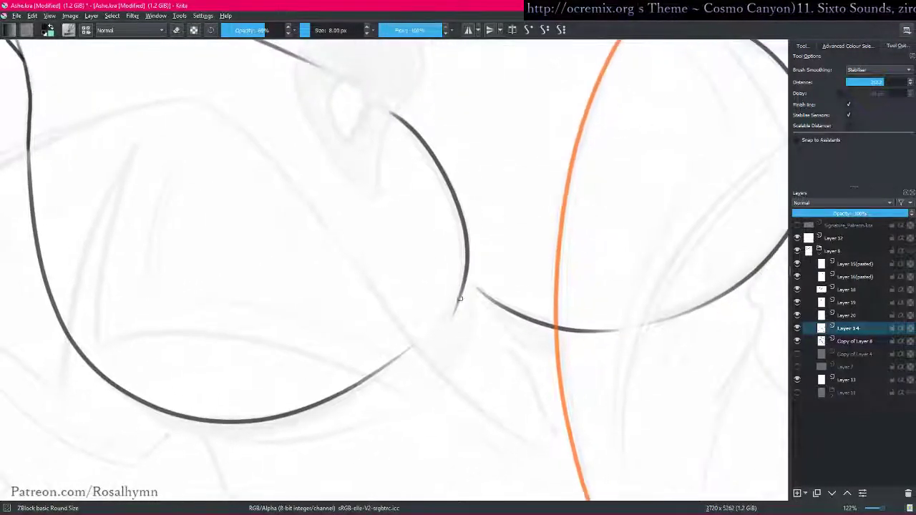
pyautogui.press('l')
pyautogui.moveTo(383, 100)
pyautogui.mouseDown()
pyautogui.moveTo(488, 256)
pyautogui.moveTo(394, 103)
pyautogui.moveTo(414, 257)
pyautogui.moveTo(392, 107)
pyautogui.mouseUp()
pyautogui.hotkey('ctrl', 'z')
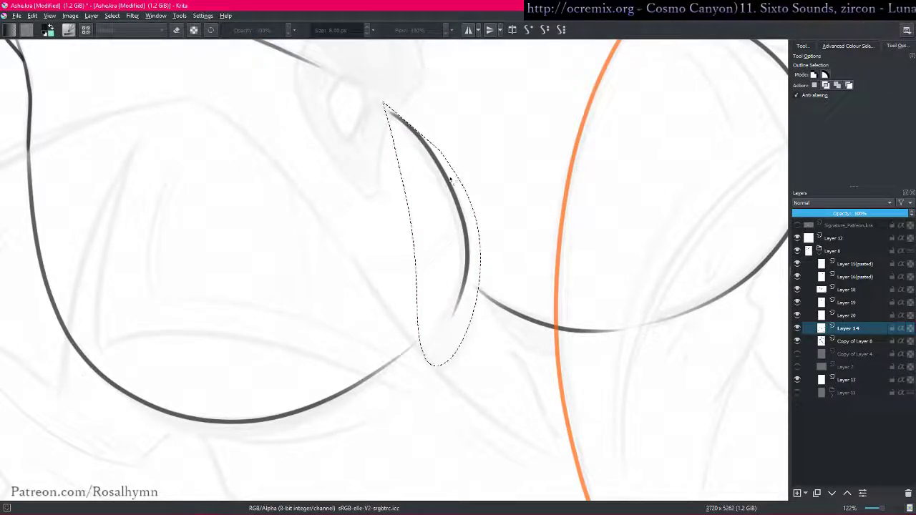
pyautogui.press('Delete')
pyautogui.hotkey('ctrl', 'shift', 'a')
pyautogui.press('b')
pyautogui.press('l')
pyautogui.moveTo(395, 108)
pyautogui.mouseDown()
pyautogui.moveTo(405, 138)
pyautogui.moveTo(415, 108)
pyautogui.mouseUp()
pyautogui.press('Delete')
pyautogui.hotkey('ctrl', 'shift', 'a')
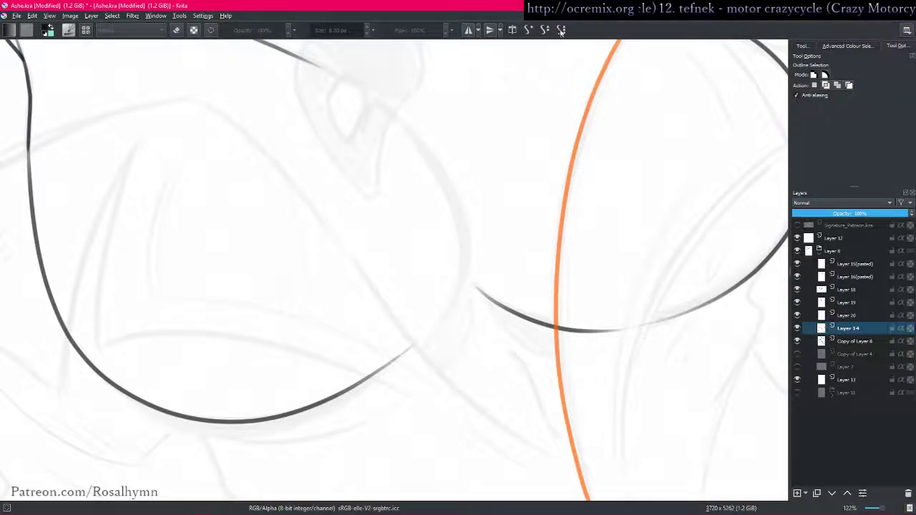
# - Redraw the inner curve of the lowered-arm-side breast with a 9 px brush, rounding it towards the underside line
pyautogui.press('b')
pyautogui.moveTo(385, 106)
pyautogui.mouseDown()
pyautogui.moveTo(463, 209)
pyautogui.moveTo(430, 326)
pyautogui.mouseUp()
pyautogui.moveTo(544, 265)
pyautogui.mouseDown()
pyautogui.moveTo(448, 84)
pyautogui.moveTo(299, 119)
pyautogui.mouseUp()
pyautogui.hotkey('ctrl', 'z')
pyautogui.moveTo(255, 383)
pyautogui.mouseDown()
pyautogui.moveTo(275, 292)
pyautogui.moveTo(349, 215)
pyautogui.moveTo(505, 218)
pyautogui.mouseUp()
pyautogui.press('5')
pyautogui.press('-')
pyautogui.press('-')
pyautogui.press('-')
pyautogui.press('-')
pyautogui.press('-')
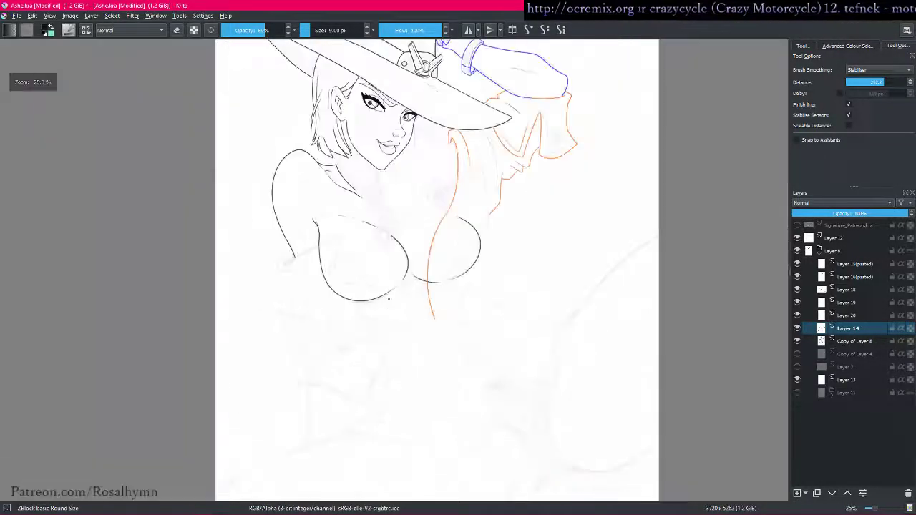
# - Ink the curved underarm fold above the raised-arm-side breast with the 9 px brush
pyautogui.press('i')
pyautogui.moveTo(445, 346); pyautogui.dragTo(480, 289)
pyautogui.press('i')
pyautogui.moveTo(408, 274); pyautogui.dragTo(452, 199)
pyautogui.scroll(-4, 452, 198)
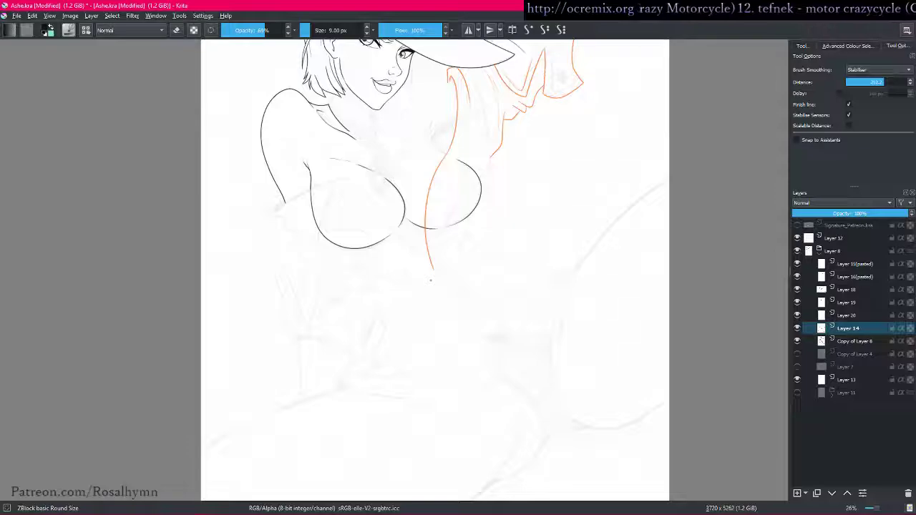
pyautogui.moveTo(448, 249)
pyautogui.mouseDown()
pyautogui.moveTo(409, 359)
pyautogui.moveTo(453, 257)
pyautogui.moveTo(451, 236)
pyautogui.mouseUp()
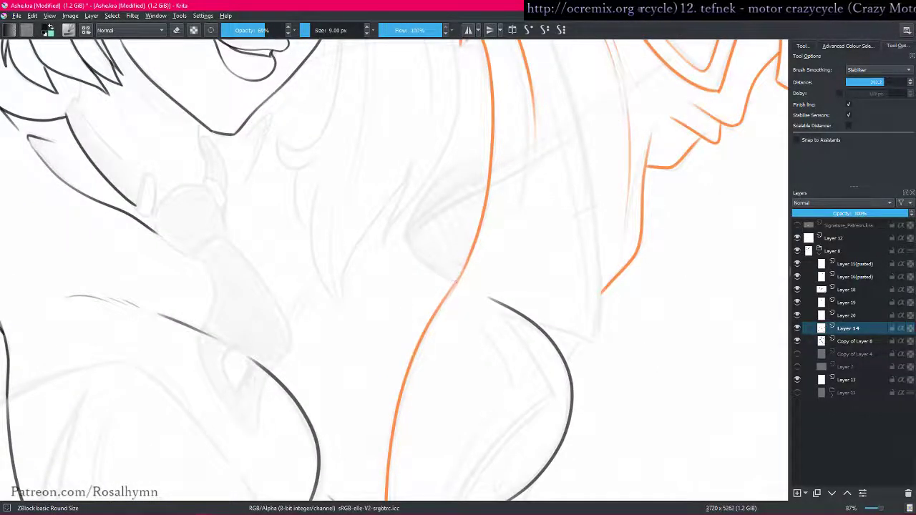
pyautogui.moveTo(438, 272); pyautogui.dragTo(411, 247)
pyautogui.moveTo(419, 208); pyautogui.dragTo(459, 165)
pyautogui.moveTo(548, 116)
pyautogui.mouseDown()
pyautogui.moveTo(544, 173)
pyautogui.moveTo(497, 238)
pyautogui.mouseUp()
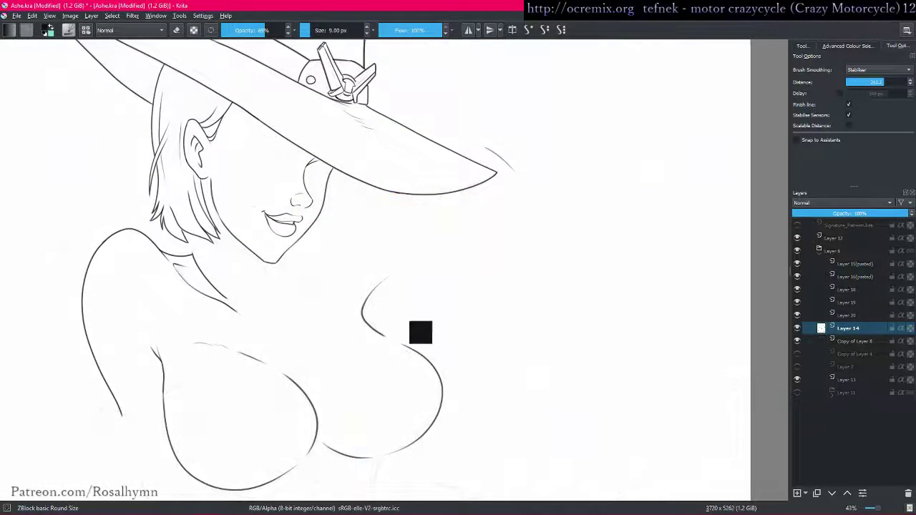
pyautogui.scroll(4, 374, 294)
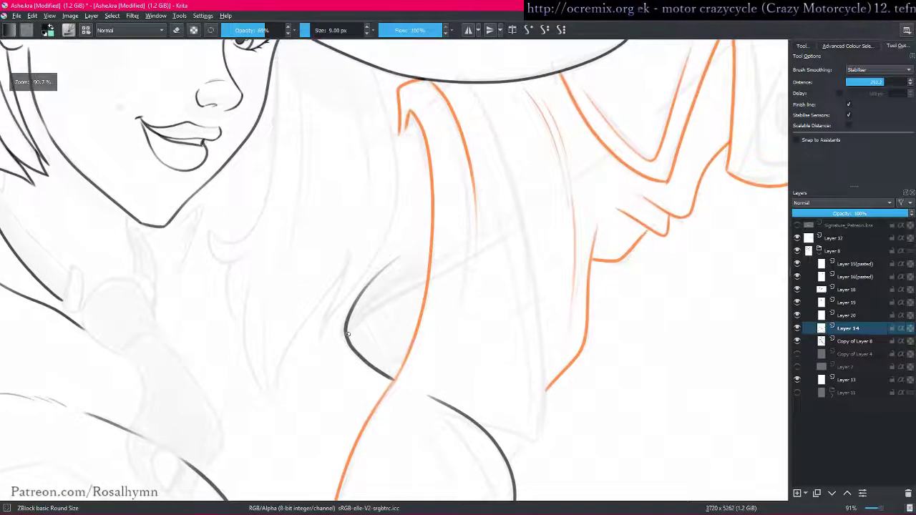
# - Ink the underside of the raised upper arm from the armpit fold to the elbow with a 9 px brush, smoothing the join
pyautogui.moveTo(356, 320); pyautogui.dragTo(458, 264)
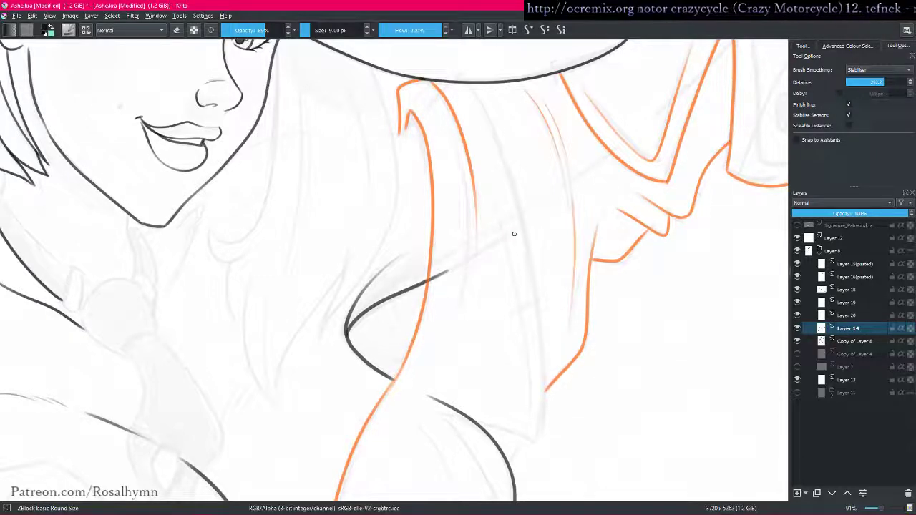
pyautogui.scroll(-3, 458, 264)
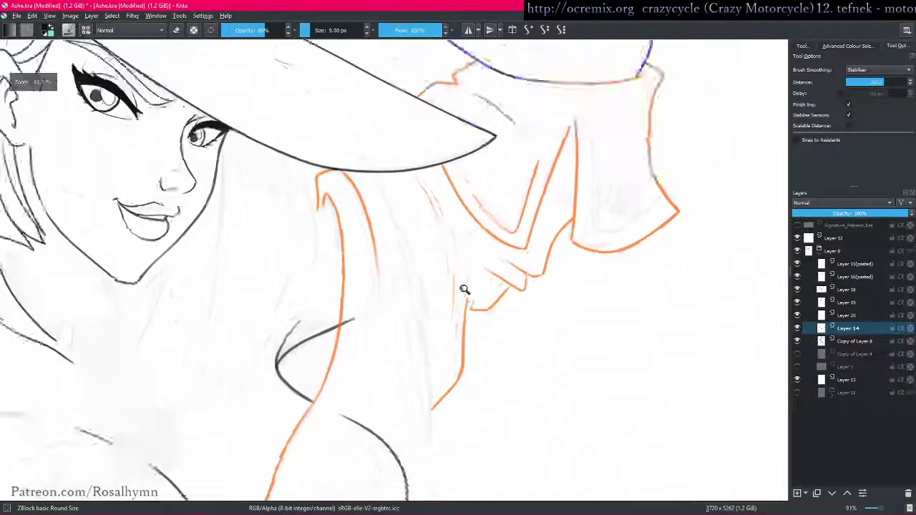
pyautogui.moveTo(578, 129)
pyautogui.mouseDown()
pyautogui.moveTo(425, 269)
pyautogui.moveTo(307, 333)
pyautogui.mouseUp()
pyautogui.scroll(3, 420, 297)
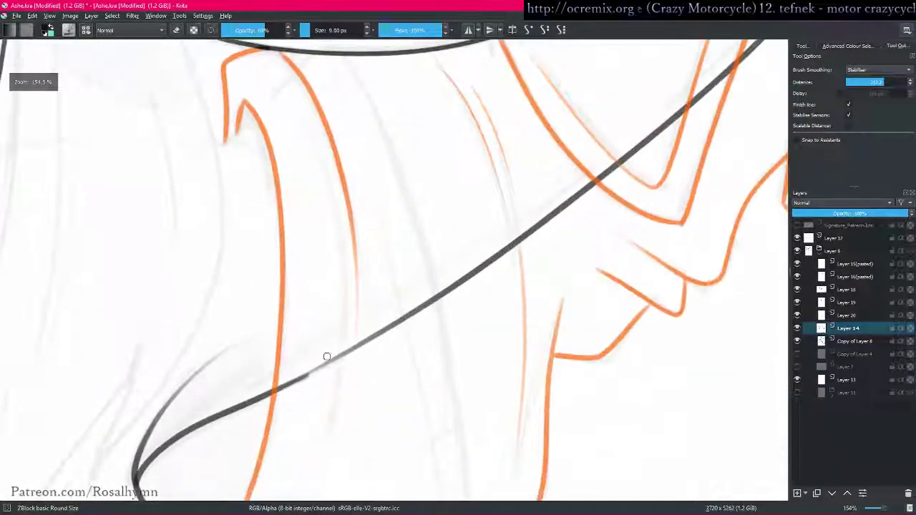
pyautogui.moveTo(290, 385); pyautogui.dragTo(513, 262)
pyautogui.hotkey('ctrl', 'z')
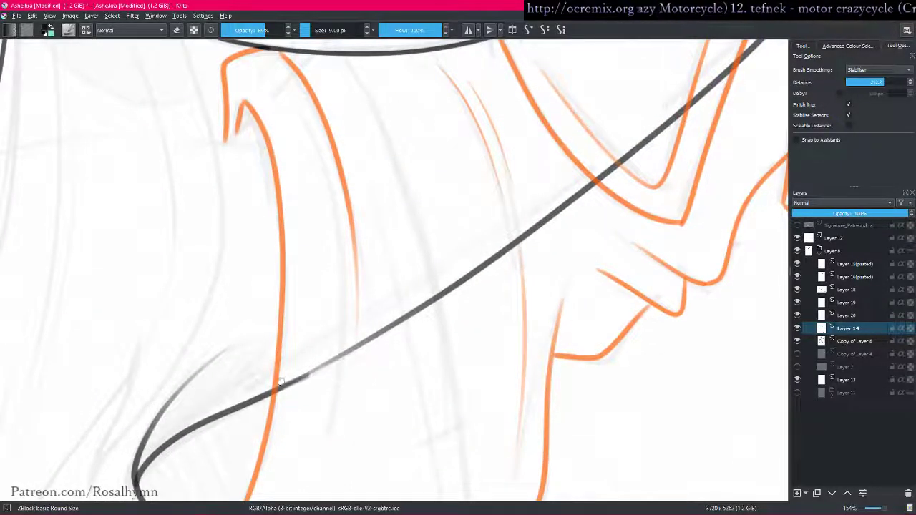
pyautogui.moveTo(306, 377); pyautogui.dragTo(458, 278)
pyautogui.scroll(-4, 392, 264)
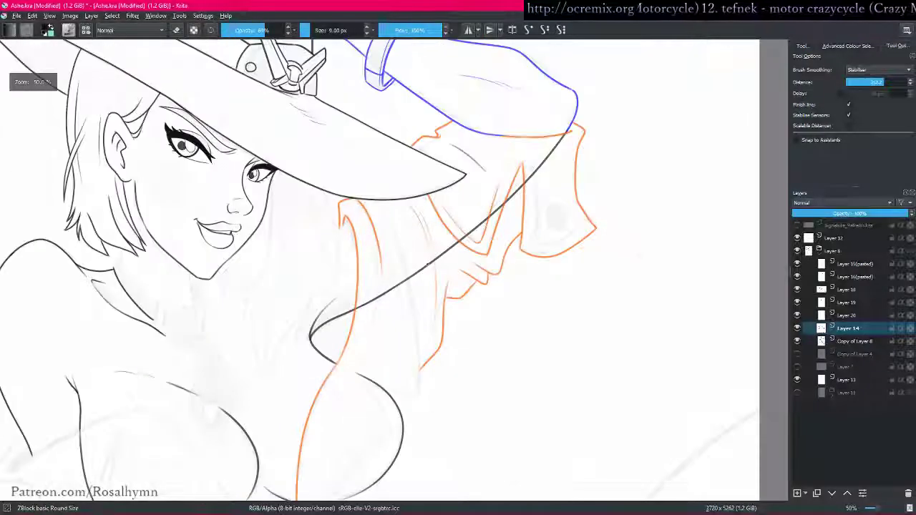
# - Ink the short line behind the jaw and the hair lock running from the hat brim down to its curled tip
pyautogui.scroll(1, 390, 260)
pyautogui.moveTo(302, 282); pyautogui.dragTo(443, 324)
pyautogui.scroll(2, 413, 274)
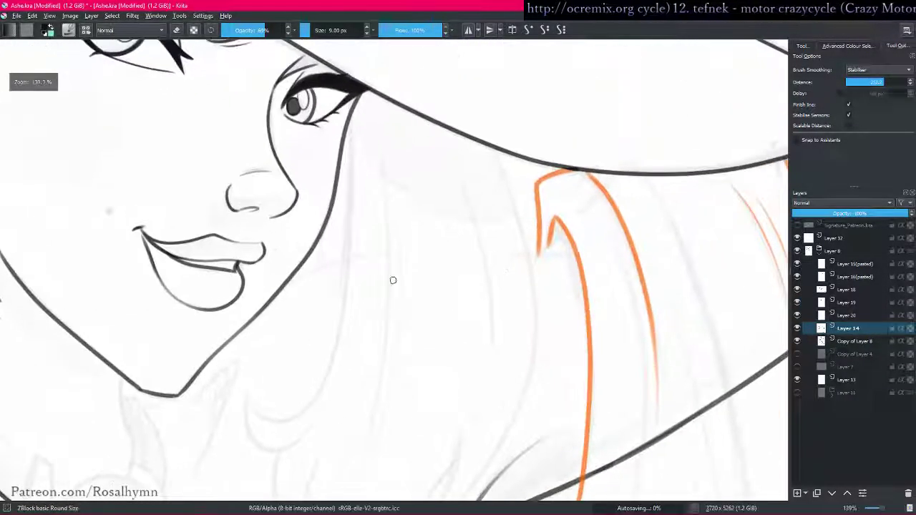
pyautogui.moveTo(295, 279); pyautogui.dragTo(446, 233)
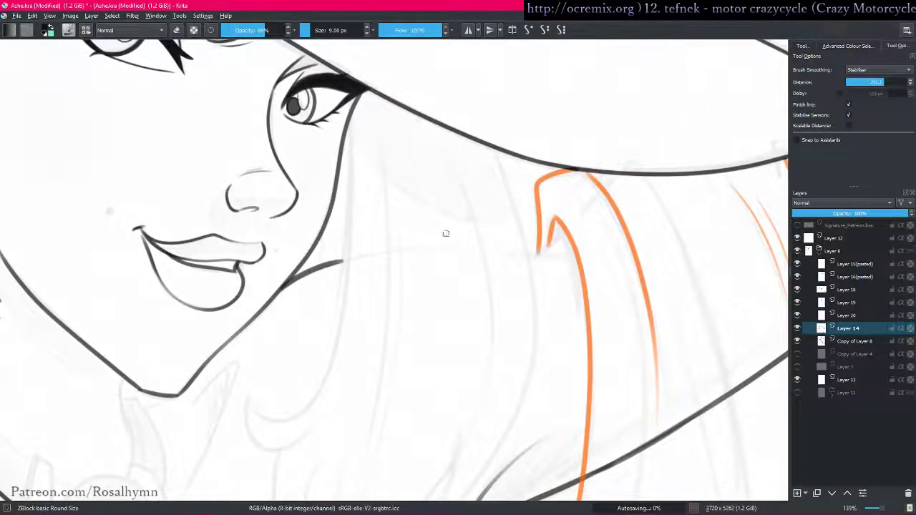
pyautogui.moveTo(354, 110)
pyautogui.mouseDown()
pyautogui.moveTo(327, 349)
pyautogui.moveTo(282, 424)
pyautogui.moveTo(248, 398)
pyautogui.mouseUp()
pyautogui.moveTo(281, 337)
pyautogui.mouseDown()
pyautogui.moveTo(308, 266)
pyautogui.moveTo(342, 316)
pyautogui.moveTo(408, 170)
pyautogui.mouseUp()
pyautogui.moveTo(333, 334)
pyautogui.mouseDown()
pyautogui.moveTo(345, 240)
pyautogui.moveTo(335, 277)
pyautogui.moveTo(367, 348)
pyautogui.mouseUp()
pyautogui.moveTo(382, 284)
pyautogui.mouseDown()
pyautogui.moveTo(380, 135)
pyautogui.moveTo(373, 147)
pyautogui.mouseUp()
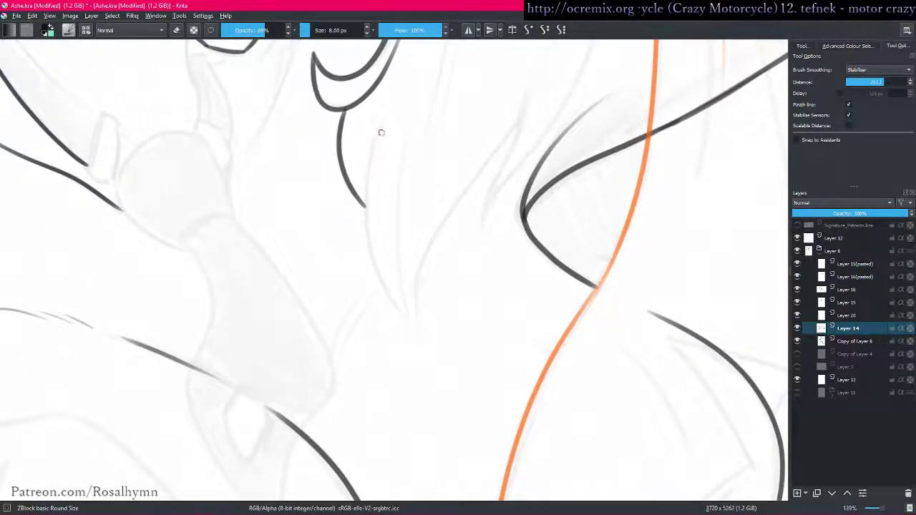
# - Ink the pointed lower tips and outer contour of the hair beside the face with an 8 px brush
pyautogui.moveTo(389, 113)
pyautogui.mouseDown()
pyautogui.moveTo(368, 200)
pyautogui.moveTo(420, 335)
pyautogui.mouseUp()
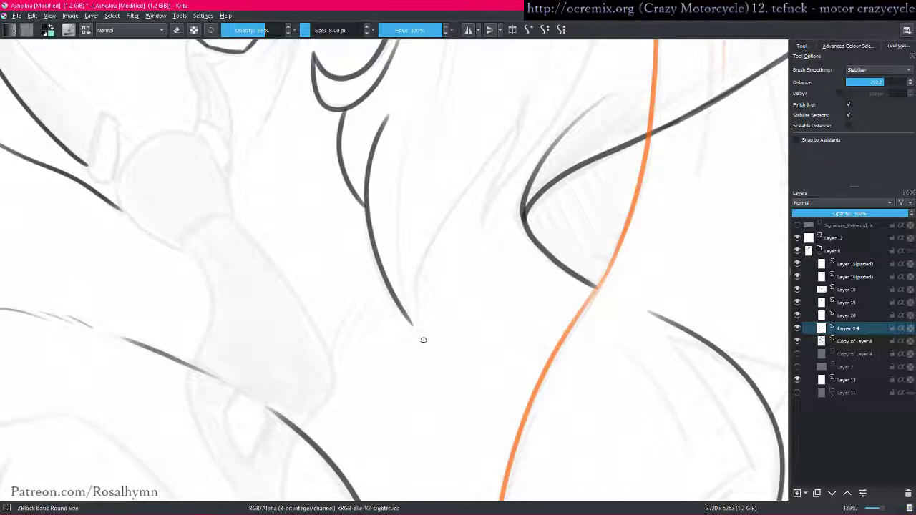
pyautogui.moveTo(419, 86)
pyautogui.mouseDown()
pyautogui.moveTo(395, 251)
pyautogui.moveTo(437, 363)
pyautogui.mouseUp()
pyautogui.keyDown('ctrl'); pyautogui.moveTo(486, 225); pyautogui.dragTo(459, 265); pyautogui.keyUp('ctrl')
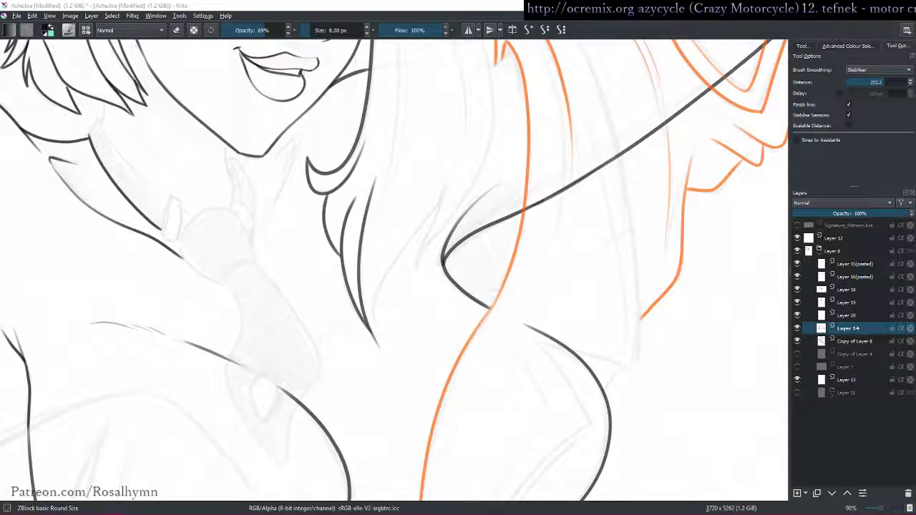
pyautogui.moveTo(413, 278); pyautogui.dragTo(394, 309)
pyautogui.moveTo(394, 308); pyautogui.dragTo(389, 233)
pyautogui.moveTo(351, 392)
pyautogui.mouseDown()
pyautogui.moveTo(349, 332)
pyautogui.moveTo(443, 176)
pyautogui.moveTo(432, 178)
pyautogui.moveTo(432, 208)
pyautogui.moveTo(399, 306)
pyautogui.moveTo(463, 210)
pyautogui.moveTo(415, 337)
pyautogui.mouseUp()
pyautogui.moveTo(403, 103)
pyautogui.mouseDown()
pyautogui.moveTo(422, 208)
pyautogui.moveTo(405, 308)
pyautogui.mouseUp()
pyautogui.moveTo(353, 369); pyautogui.dragTo(377, 315)
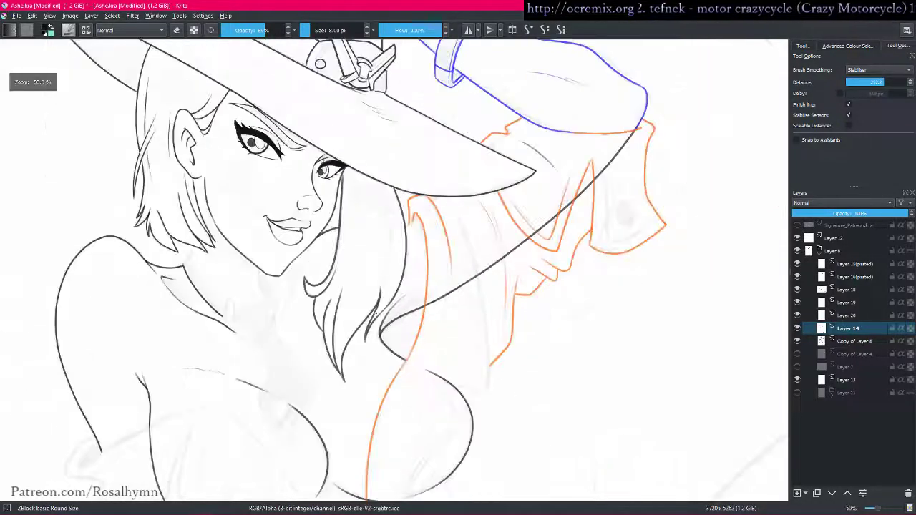
# - Add inner strand lines running down the hair lock beneath the hat brim with a 7 px brush
pyautogui.hotkey('ctrl', 'i')
pyautogui.moveTo(372, 358); pyautogui.dragTo(448, 237)
pyautogui.hotkey('ctrl', 'i')
pyautogui.moveTo(349, 186); pyautogui.dragTo(385, 259)
pyautogui.press('[')
pyautogui.moveTo(299, 59)
pyautogui.mouseDown()
pyautogui.moveTo(313, 221)
pyautogui.moveTo(288, 408)
pyautogui.mouseUp()
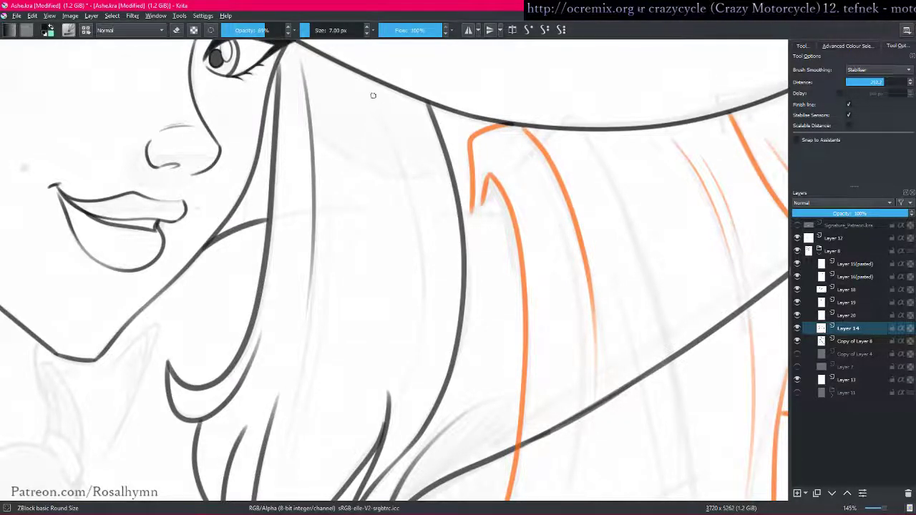
pyautogui.moveTo(361, 78)
pyautogui.mouseDown()
pyautogui.moveTo(422, 237)
pyautogui.moveTo(413, 387)
pyautogui.moveTo(361, 462)
pyautogui.mouseUp()
pyautogui.press('1')
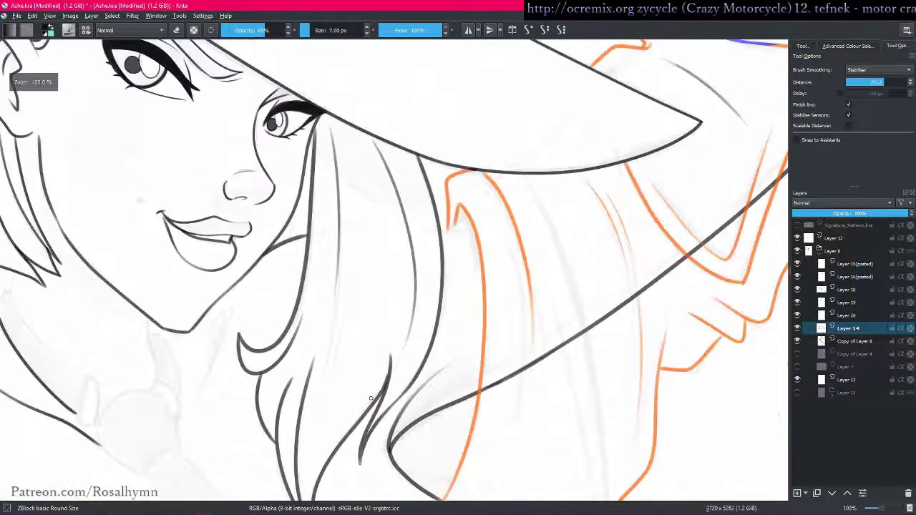
pyautogui.moveTo(350, 235); pyautogui.dragTo(339, 343)
# - Isolate Layer 14 and alternate between neighbouring layers to examine which lines it holds
pyautogui.hotkey('ctrl', '-')
pyautogui.hotkey('ctrl', '-')
pyautogui.hotkey('ctrl', '-')
pyautogui.hotkey('ctrl', 'alt', 'i')
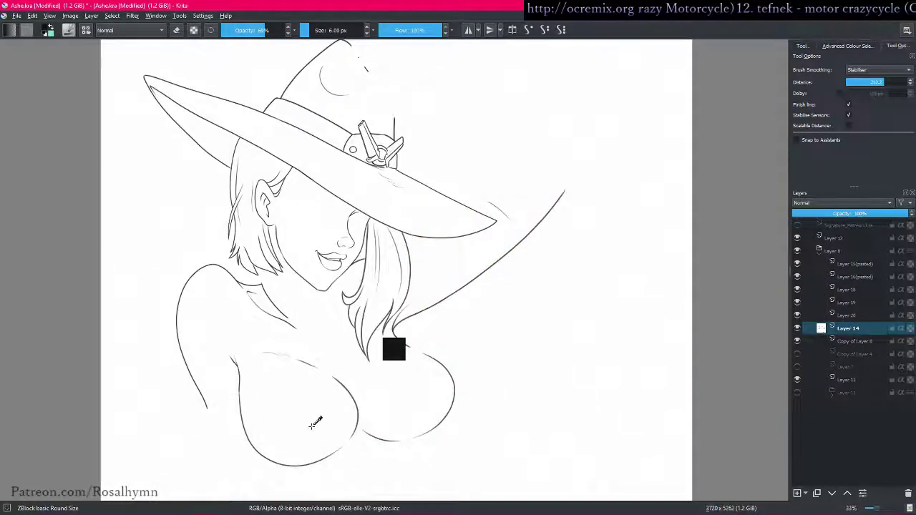
pyautogui.press('pagedown')
pyautogui.press('pageup')
pyautogui.press('pagedown')
pyautogui.press('pageup')
pyautogui.press('pagedown')
pyautogui.press('pageup')
pyautogui.press('pagedown')
pyautogui.press('pageup')
pyautogui.hotkey('ctrl', 'alt', 'i')
# - Ink the neck line under the bobbed hair and the upper edge and rear end of the neck strap
pyautogui.moveTo(399, 342); pyautogui.dragTo(440, 323)
pyautogui.moveTo(440, 322)
pyautogui.mouseDown()
pyautogui.moveTo(433, 286)
pyautogui.moveTo(443, 280)
pyautogui.mouseUp()
pyautogui.press(']')
pyautogui.press(']')
pyautogui.press(']')
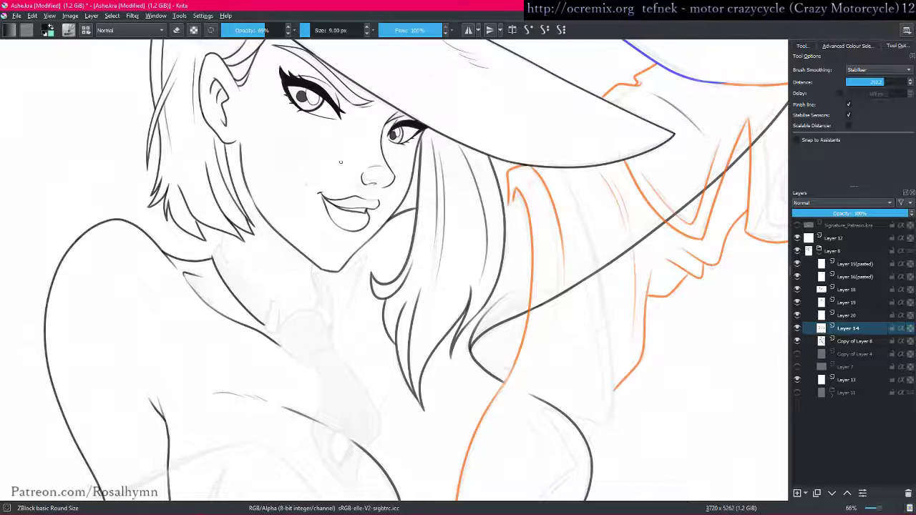
pyautogui.scroll(4, 363, 330)
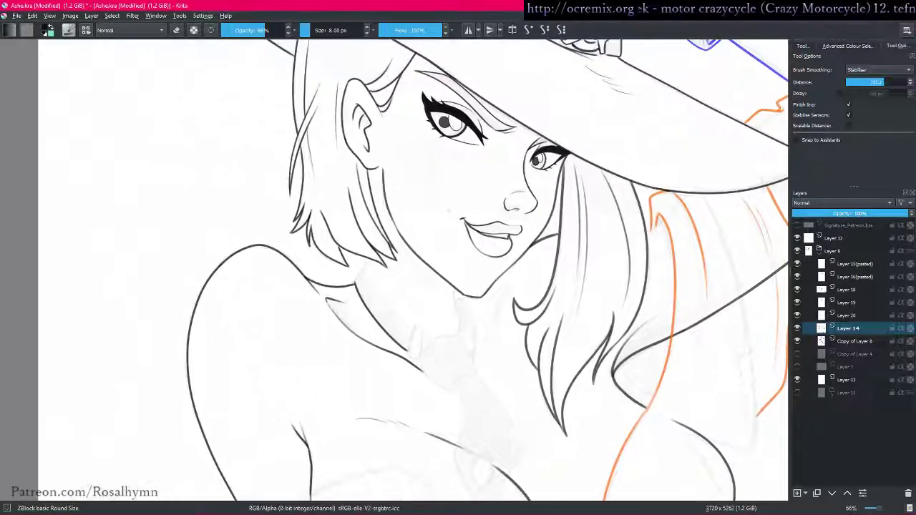
pyautogui.moveTo(250, 314)
pyautogui.mouseDown()
pyautogui.moveTo(277, 271)
pyautogui.moveTo(288, 271)
pyautogui.moveTo(291, 218)
pyautogui.moveTo(304, 237)
pyautogui.moveTo(224, 117)
pyautogui.mouseUp()
pyautogui.moveTo(195, 150)
pyautogui.mouseDown()
pyautogui.moveTo(231, 209)
pyautogui.moveTo(347, 333)
pyautogui.moveTo(380, 349)
pyautogui.mouseUp()
pyautogui.scroll(-5, 462, 360)
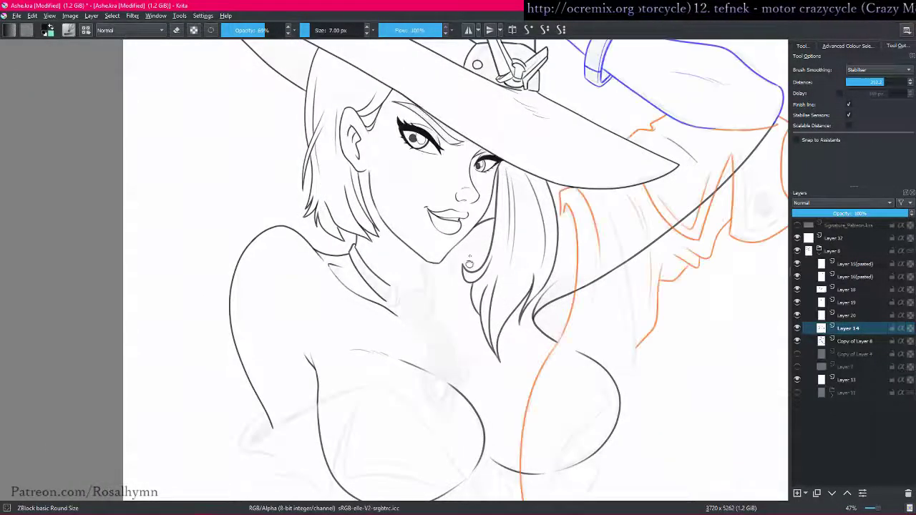
# - Add the beauty mark beside the corner of the mouth with an 8 px brush
pyautogui.scroll(6, 420, 272)
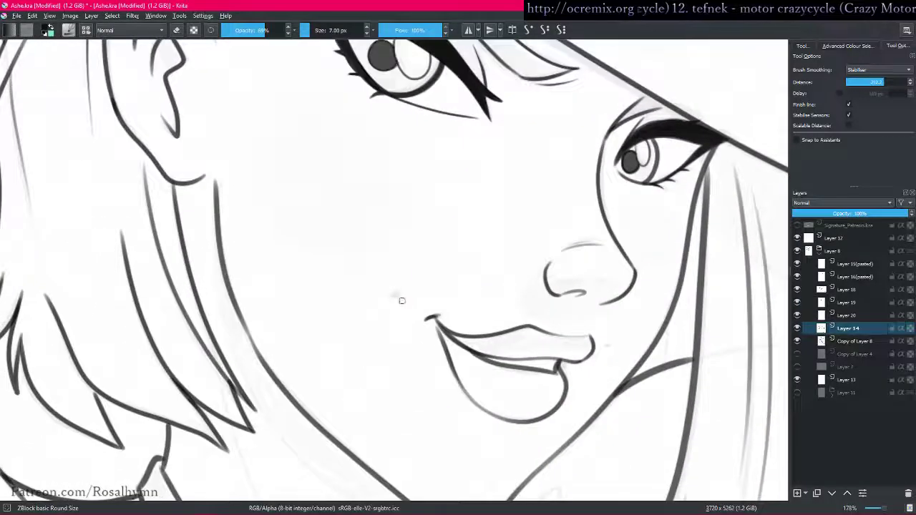
pyautogui.scroll(1, 401, 301)
pyautogui.press(']')
pyautogui.click(396, 298)
pyautogui.scroll(-6, 451, 268)
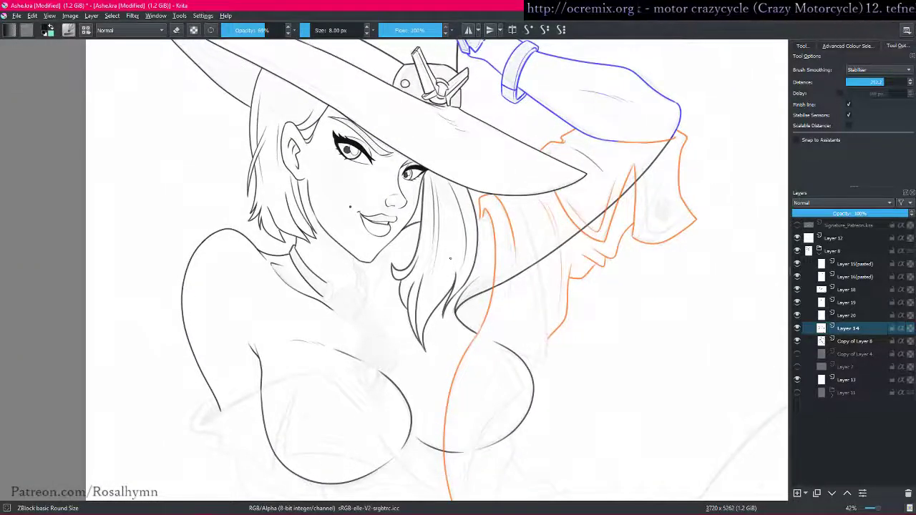
# - Ink the small rounded band at the front end of the neck strap with a 7 px brush
pyautogui.scroll(3, 450, 259)
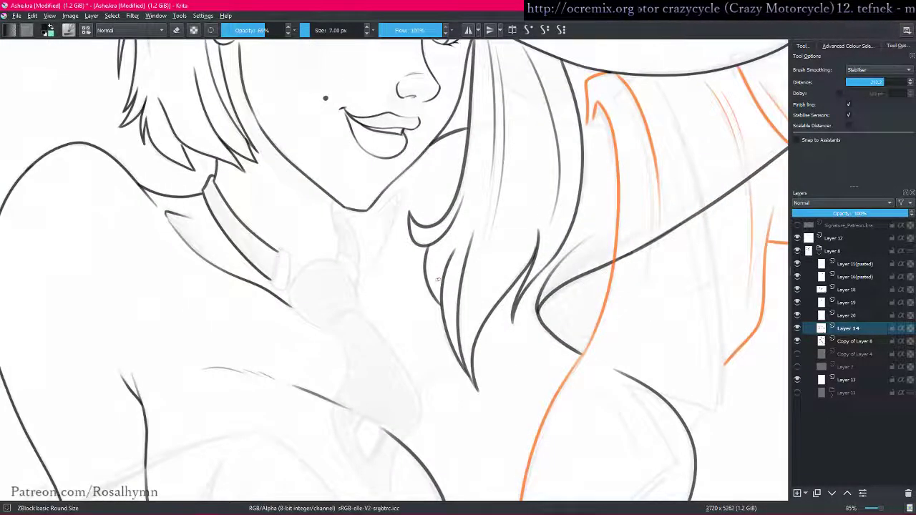
pyautogui.press('[')
pyautogui.scroll(3, 365, 307)
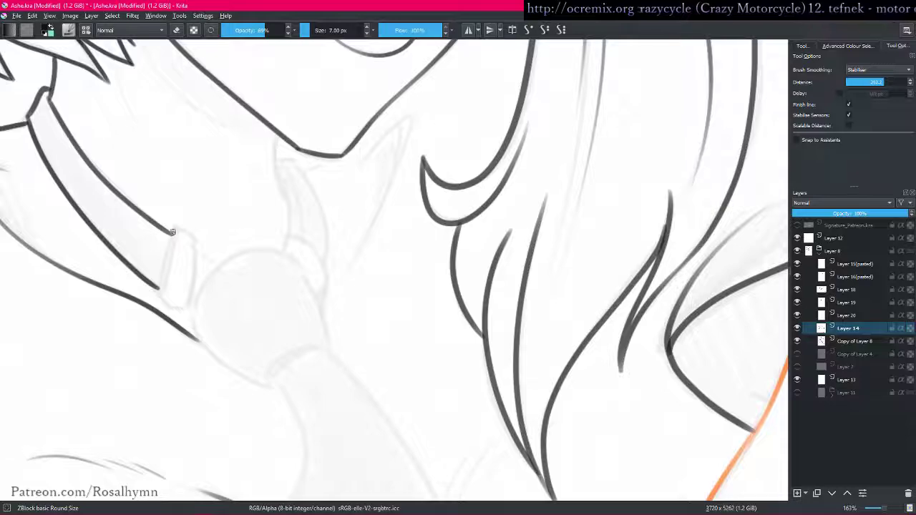
pyautogui.moveTo(234, 250)
pyautogui.mouseDown()
pyautogui.moveTo(294, 233)
pyautogui.moveTo(278, 233)
pyautogui.mouseUp()
pyautogui.hotkey('ctrl', 'z')
pyautogui.moveTo(189, 278)
pyautogui.mouseDown()
pyautogui.moveTo(268, 244)
pyautogui.moveTo(262, 277)
pyautogui.moveTo(280, 290)
pyautogui.moveTo(293, 281)
pyautogui.moveTo(307, 237)
pyautogui.moveTo(284, 164)
pyautogui.mouseUp()
pyautogui.moveTo(254, 266)
pyautogui.mouseDown()
pyautogui.moveTo(273, 189)
pyautogui.moveTo(302, 198)
pyautogui.mouseUp()
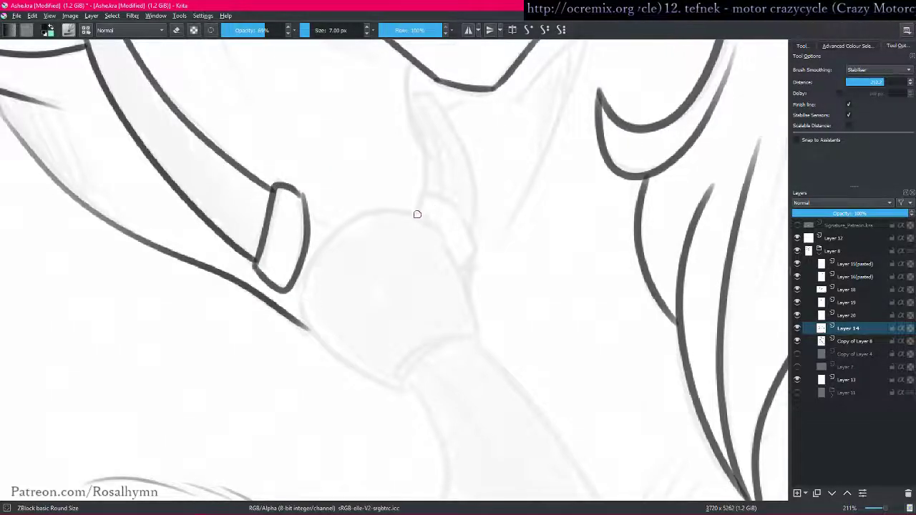
# - Ink the rounded tie knot with the small band on its far side and the curved lower edge
pyautogui.moveTo(418, 208)
pyautogui.mouseDown()
pyautogui.moveTo(458, 214)
pyautogui.moveTo(473, 255)
pyautogui.moveTo(458, 274)
pyautogui.mouseUp()
pyautogui.moveTo(426, 223)
pyautogui.mouseDown()
pyautogui.moveTo(417, 165)
pyautogui.moveTo(462, 272)
pyautogui.mouseUp()
pyautogui.moveTo(292, 247)
pyautogui.mouseDown()
pyautogui.moveTo(306, 206)
pyautogui.moveTo(345, 169)
pyautogui.moveTo(410, 155)
pyautogui.mouseUp()
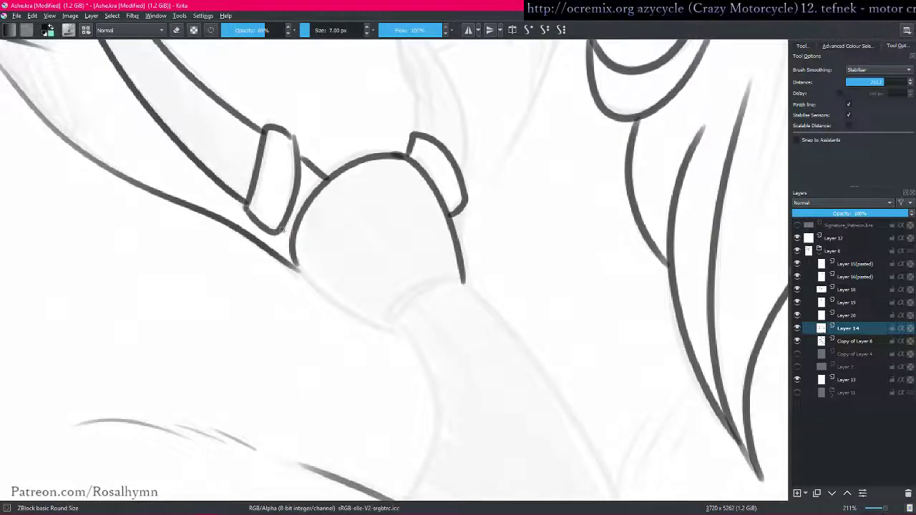
pyautogui.moveTo(418, 249); pyautogui.dragTo(351, 103)
pyautogui.moveTo(235, 136)
pyautogui.mouseDown()
pyautogui.moveTo(337, 201)
pyautogui.moveTo(379, 155)
pyautogui.moveTo(398, 155)
pyautogui.mouseUp()
pyautogui.moveTo(424, 171)
pyautogui.mouseDown()
pyautogui.moveTo(393, 116)
pyautogui.moveTo(339, 58)
pyautogui.mouseUp()
pyautogui.moveTo(250, 72)
pyautogui.mouseDown()
pyautogui.moveTo(288, 146)
pyautogui.moveTo(264, 258)
pyautogui.moveTo(315, 444)
pyautogui.mouseUp()
pyautogui.press('-')
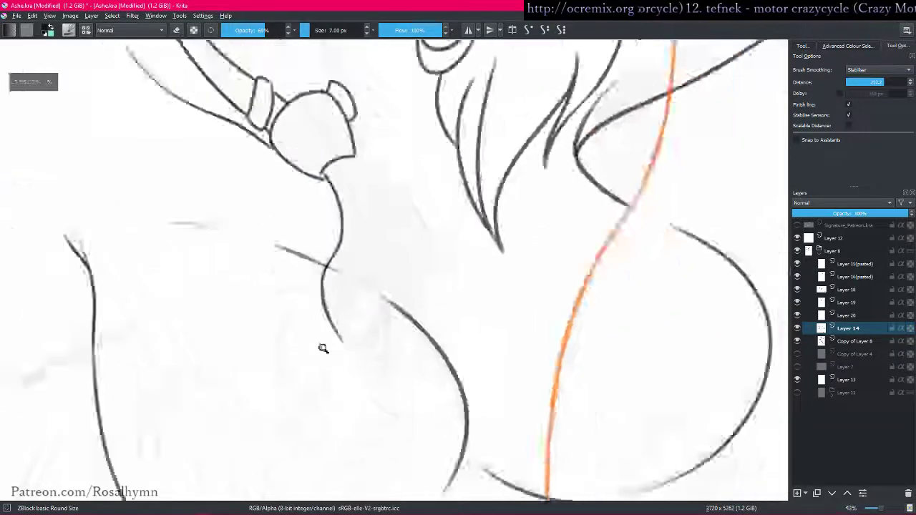
pyautogui.moveTo(322, 341); pyautogui.dragTo(336, 490)
pyautogui.moveTo(478, 251); pyautogui.dragTo(484, 289)
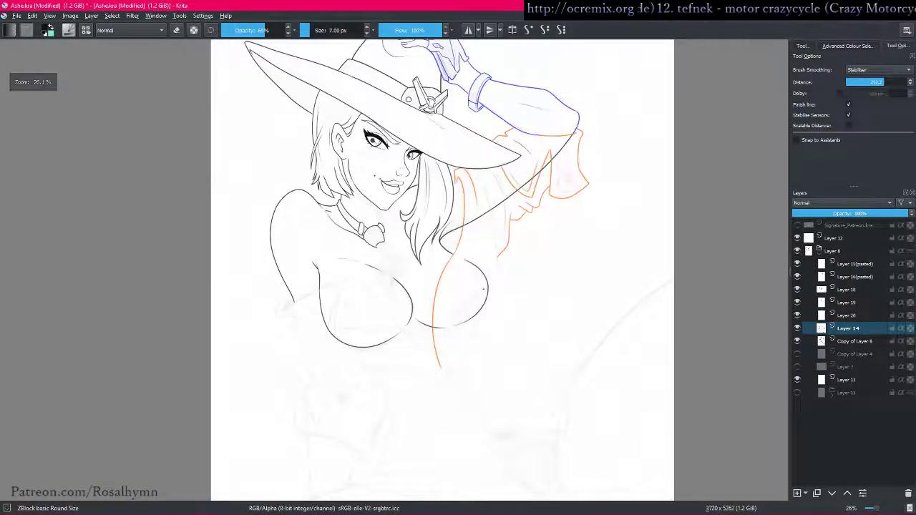
# - Ink the outline of the tie from below the knot down to its pointed end with a 7 px brush
pyautogui.press('+')
pyautogui.press('+')
pyautogui.press('+')
pyautogui.press('+')
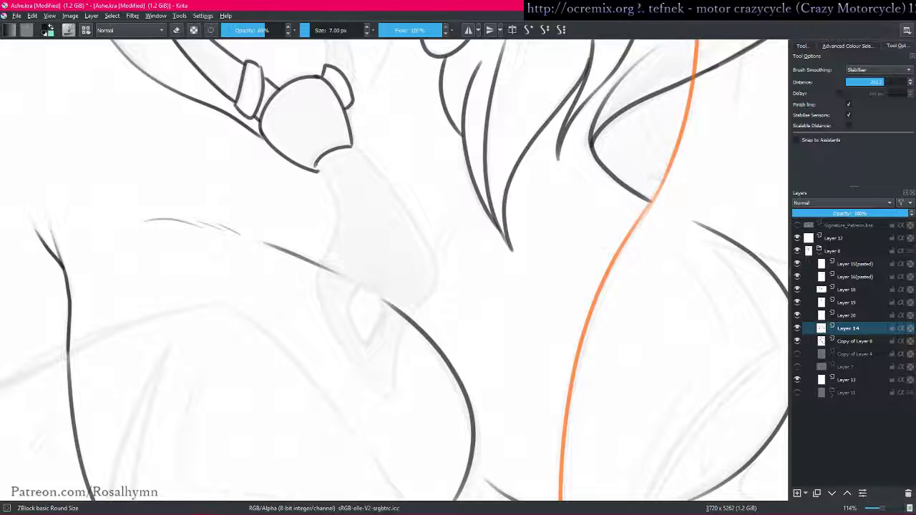
pyautogui.moveTo(332, 196)
pyautogui.mouseDown()
pyautogui.moveTo(323, 269)
pyautogui.moveTo(358, 365)
pyautogui.moveTo(390, 394)
pyautogui.mouseUp()
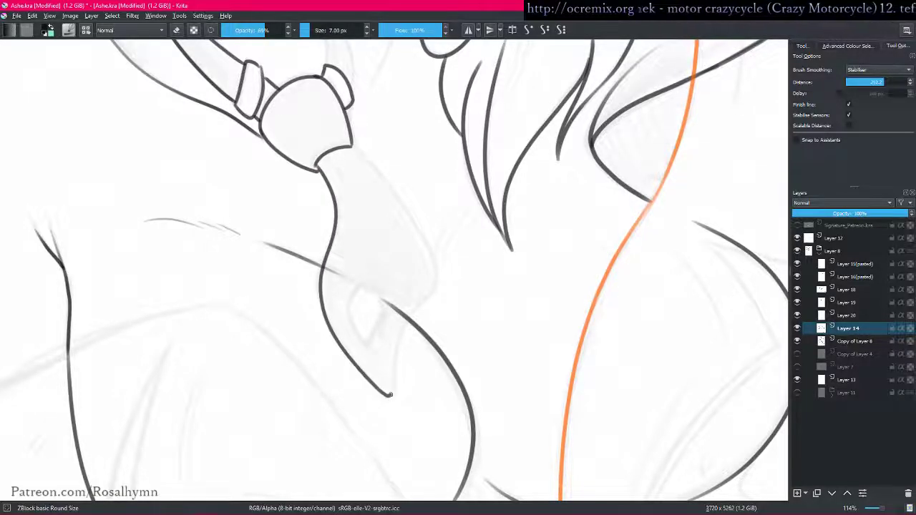
pyautogui.moveTo(429, 295); pyautogui.dragTo(435, 276)
pyautogui.moveTo(410, 199); pyautogui.dragTo(380, 205)
pyautogui.moveTo(413, 275)
pyautogui.mouseDown()
pyautogui.moveTo(422, 254)
pyautogui.moveTo(417, 315)
pyautogui.moveTo(406, 314)
pyautogui.mouseUp()
# - Outline-select a small faulty part of the tie outline, delete it, clear the selection and return to the brush
pyautogui.press('l')
pyautogui.moveTo(410, 364)
pyautogui.mouseDown()
pyautogui.moveTo(425, 394)
pyautogui.moveTo(424, 358)
pyautogui.mouseUp()
pyautogui.press('Delete')
pyautogui.hotkey('ctrl', 'shift', 'a')
pyautogui.press('b')
# - Ink the diamond on the tie's lower end and a thin fold line under the knot with a 5 px brush
pyautogui.moveTo(301, 188)
pyautogui.mouseDown()
pyautogui.moveTo(378, 272)
pyautogui.moveTo(412, 330)
pyautogui.moveTo(423, 372)
pyautogui.moveTo(404, 419)
pyautogui.moveTo(431, 269)
pyautogui.moveTo(420, 300)
pyautogui.moveTo(392, 246)
pyautogui.mouseUp()
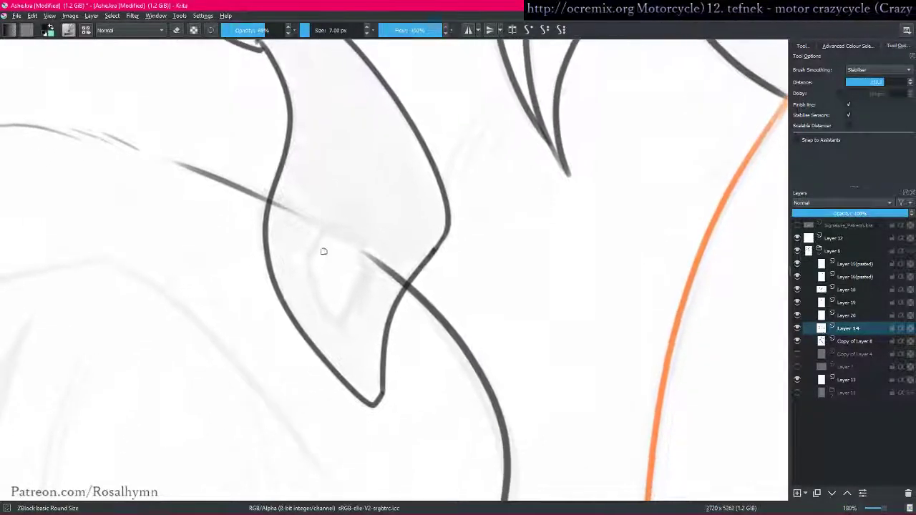
pyautogui.moveTo(333, 224)
pyautogui.mouseDown()
pyautogui.moveTo(306, 265)
pyautogui.moveTo(338, 323)
pyautogui.moveTo(365, 249)
pyautogui.moveTo(351, 227)
pyautogui.moveTo(332, 226)
pyautogui.mouseUp()
pyautogui.moveTo(493, 186)
pyautogui.mouseDown()
pyautogui.moveTo(498, 315)
pyautogui.moveTo(500, 221)
pyautogui.mouseUp()
pyautogui.press('[')
pyautogui.press('[')
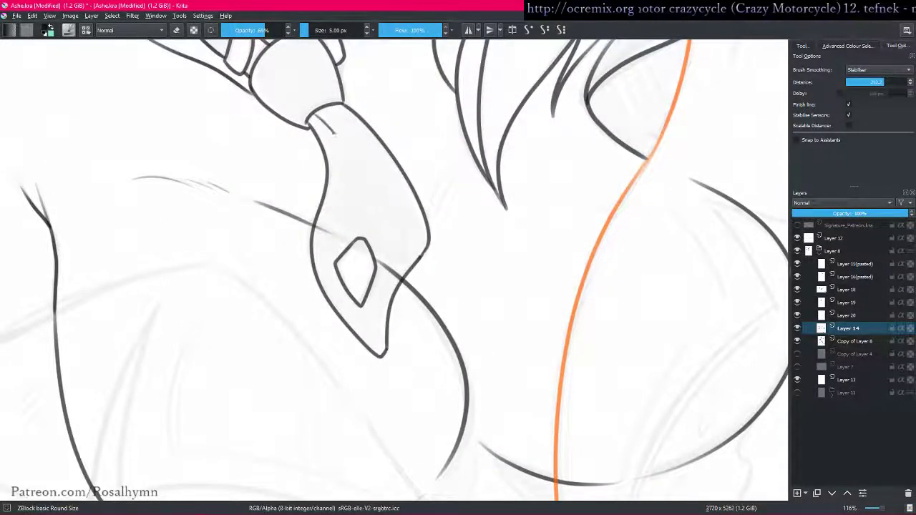
pyautogui.scroll(-3, 293, 375)
pyautogui.scroll(4, 439, 258)
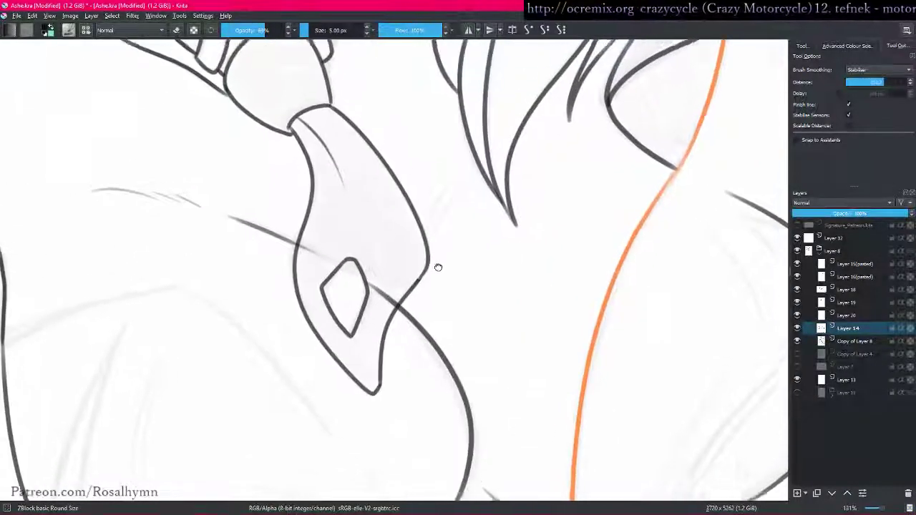
# - Ink the neck line below the chin and the curved strap rising from the knot's far-side band
pyautogui.scroll(-3, 422, 323)
pyautogui.scroll(4, 412, 304)
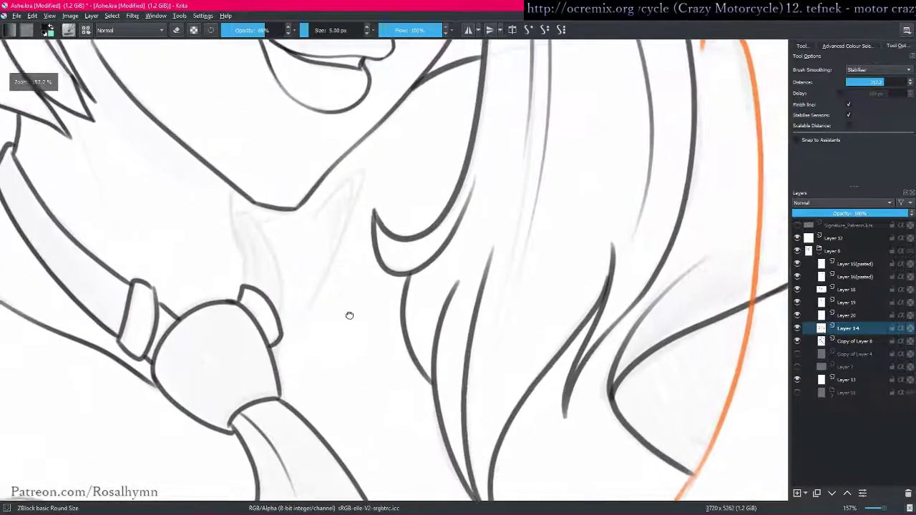
pyautogui.scroll(3, 418, 268)
pyautogui.moveTo(285, 201); pyautogui.dragTo(290, 309)
pyautogui.scroll(-5, 374, 236)
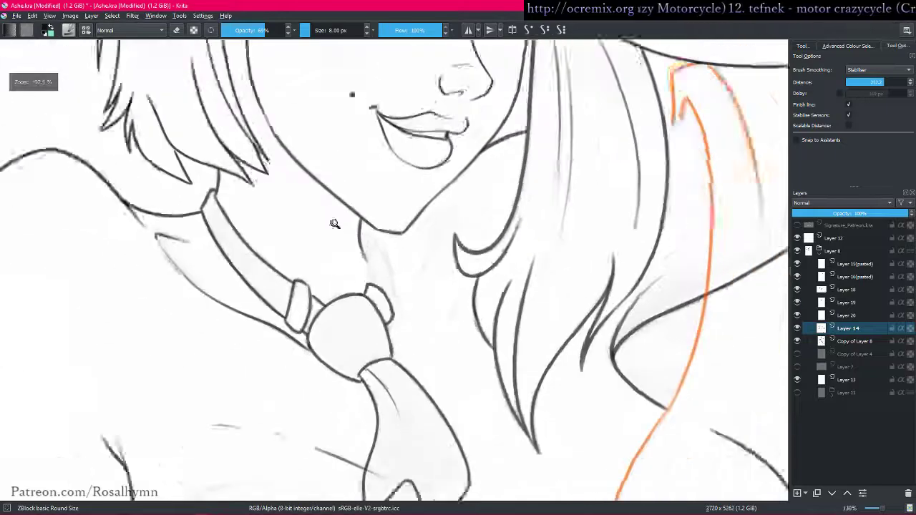
pyautogui.scroll(4, 389, 218)
pyautogui.press('[')
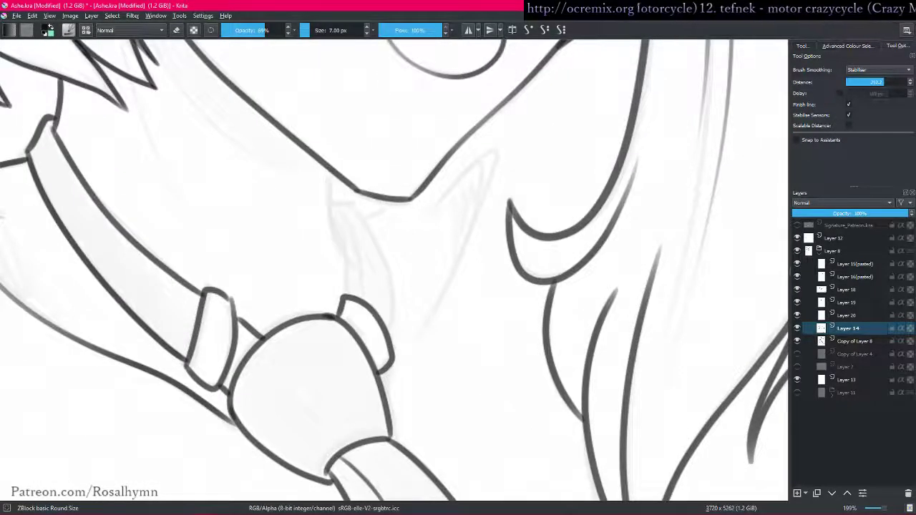
pyautogui.moveTo(331, 170); pyautogui.dragTo(346, 257)
pyautogui.moveTo(331, 209); pyautogui.dragTo(350, 295)
pyautogui.moveTo(330, 205)
pyautogui.mouseDown()
pyautogui.moveTo(362, 211)
pyautogui.moveTo(392, 279)
pyautogui.moveTo(385, 352)
pyautogui.mouseUp()
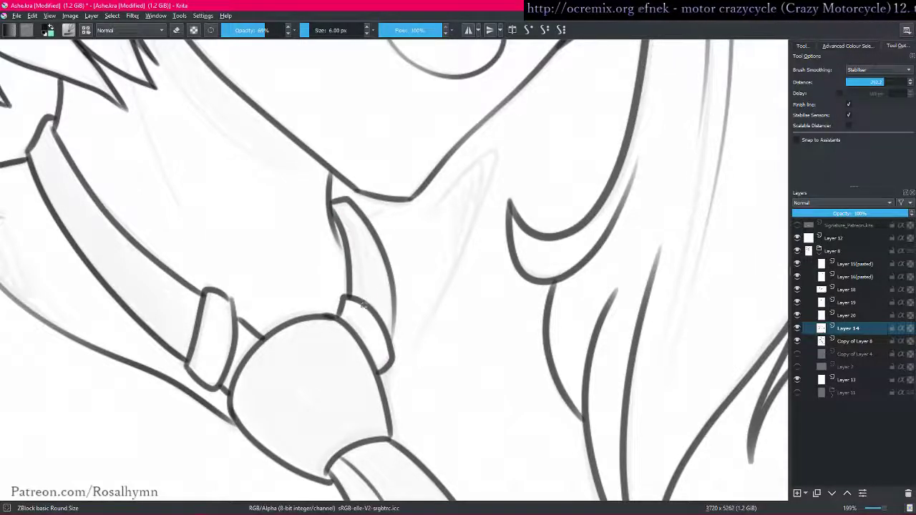
# - Ink thin fold lines inside both neck straps with a 3 px brush
pyautogui.moveTo(350, 172); pyautogui.dragTo(490, 170)
pyautogui.press('[')
pyautogui.press('[')
pyautogui.press('[')
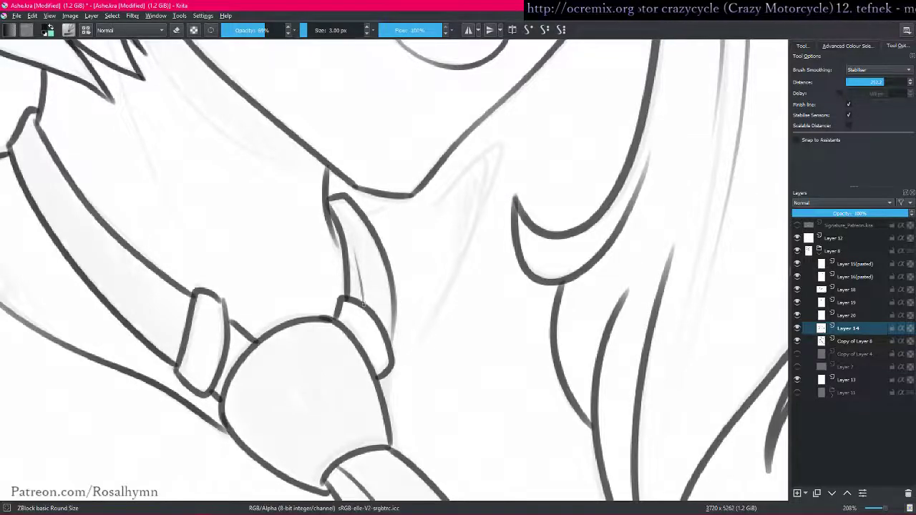
pyautogui.scroll(-5, 448, 301)
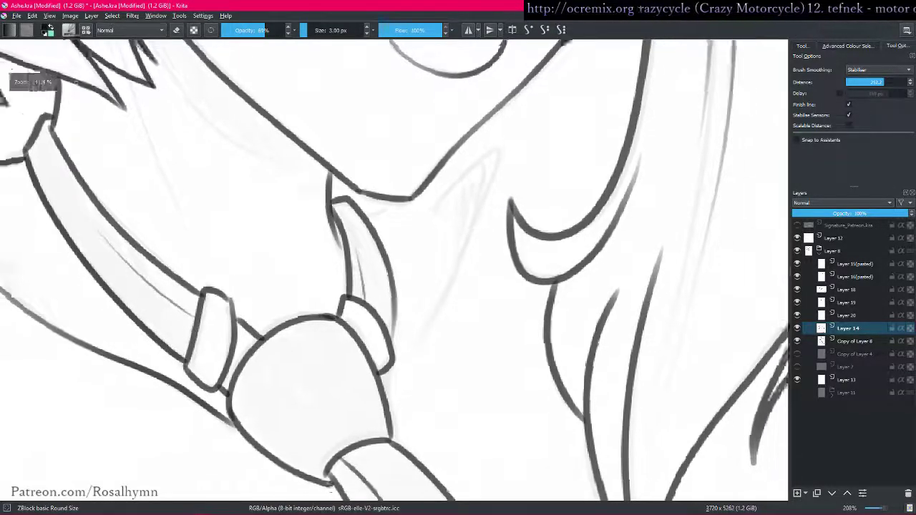
# - Ink the pointed collar shape beside the far neck strap, just below the chin, replacing the 3 px attempt with thicker strokes
pyautogui.scroll(4, 448, 302)
pyautogui.moveTo(429, 216)
pyautogui.mouseDown()
pyautogui.moveTo(480, 165)
pyautogui.moveTo(436, 286)
pyautogui.mouseUp()
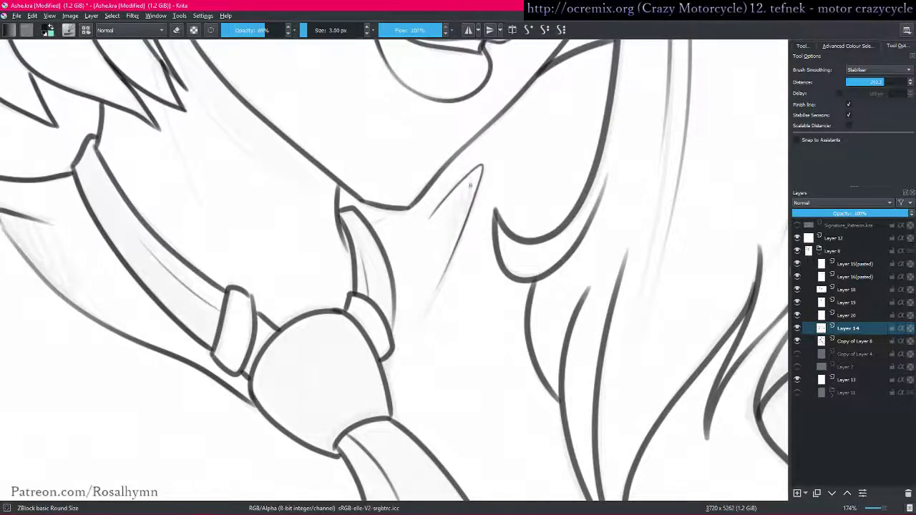
pyautogui.press(']')
pyautogui.press(']')
pyautogui.hotkey('ctrl', 'z')
pyautogui.moveTo(429, 216)
pyautogui.mouseDown()
pyautogui.moveTo(478, 168)
pyautogui.moveTo(469, 215)
pyautogui.moveTo(422, 322)
pyautogui.mouseUp()
pyautogui.scroll(-6, 422, 322)
pyautogui.scroll(4, 393, 269)
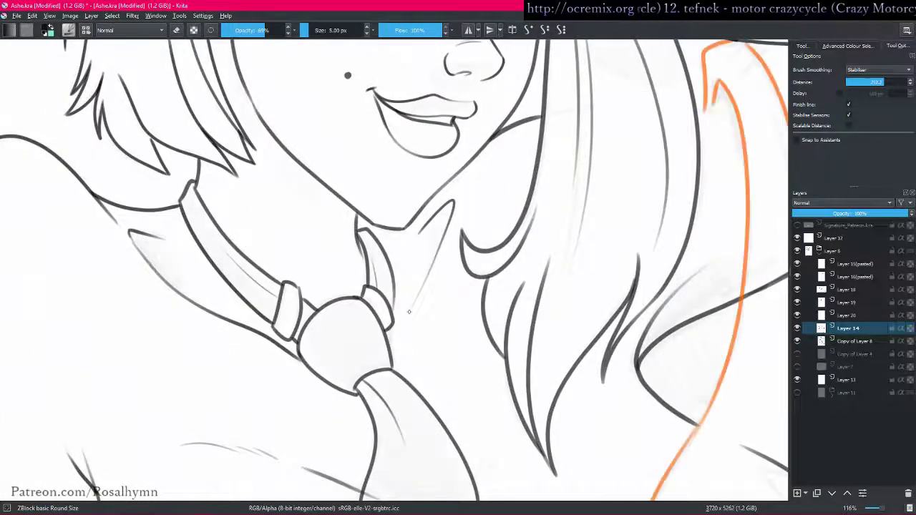
pyautogui.scroll(3, 427, 275)
pyautogui.moveTo(478, 207); pyautogui.dragTo(395, 395)
pyautogui.scroll(-3, 394, 395)
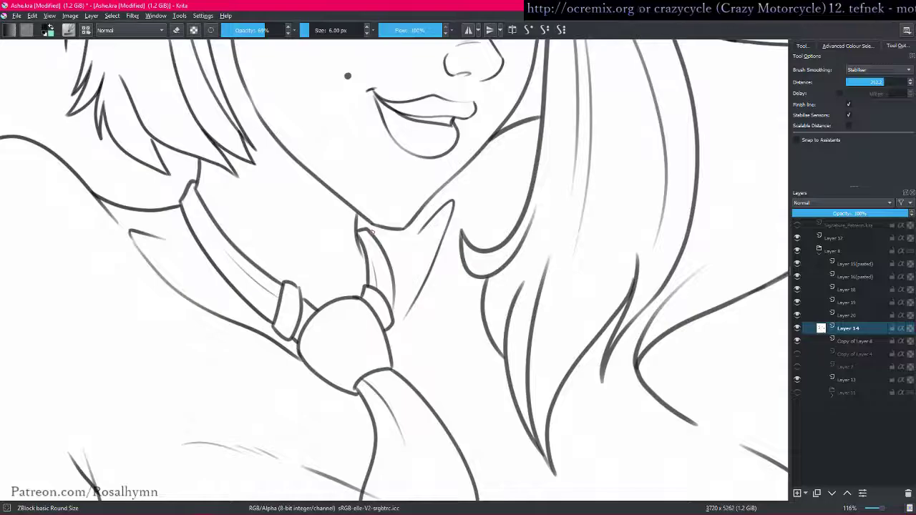
pyautogui.scroll(-3, 463, 164)
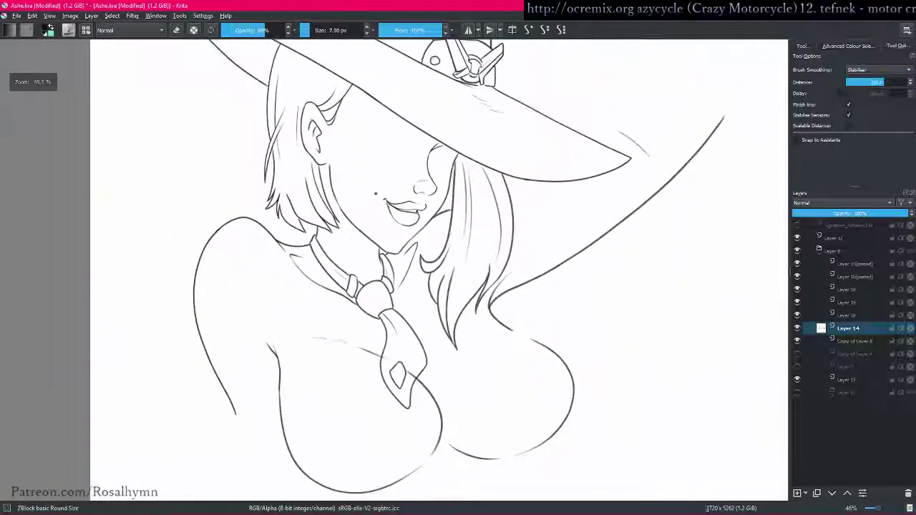
pyautogui.scroll(5, 440, 363)
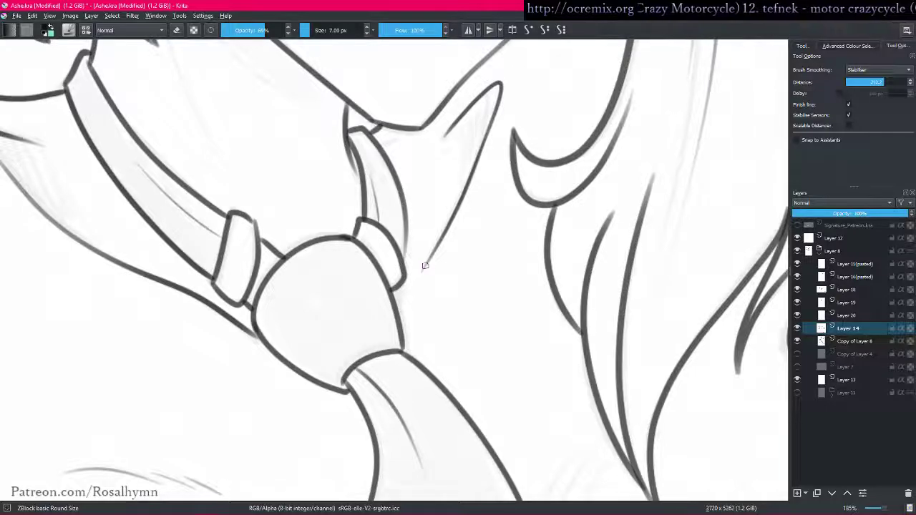
pyautogui.hotkey('alt', 'Tab')
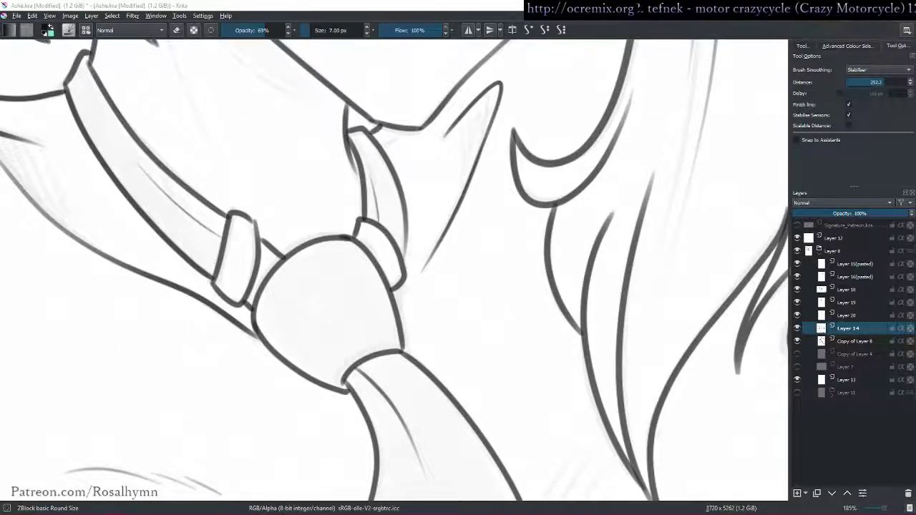
pyautogui.scroll(-4, 544, 225)
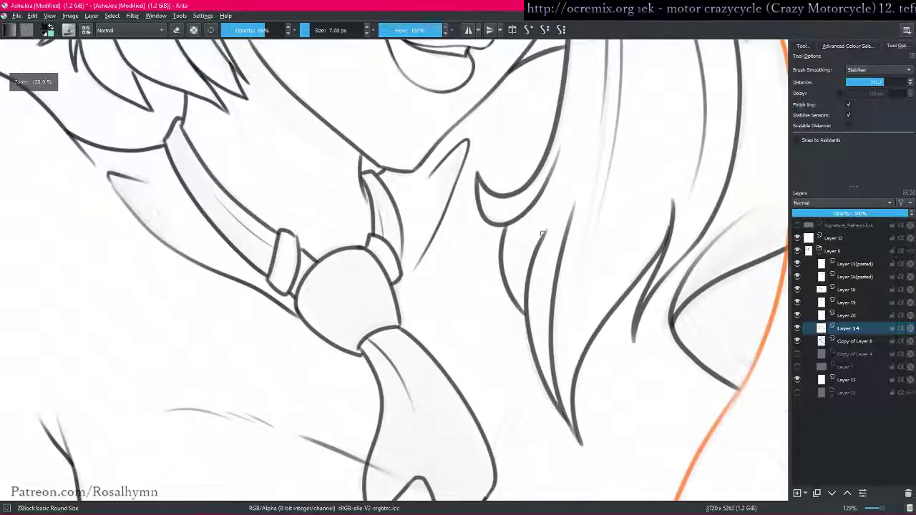
pyautogui.scroll(-2, 494, 267)
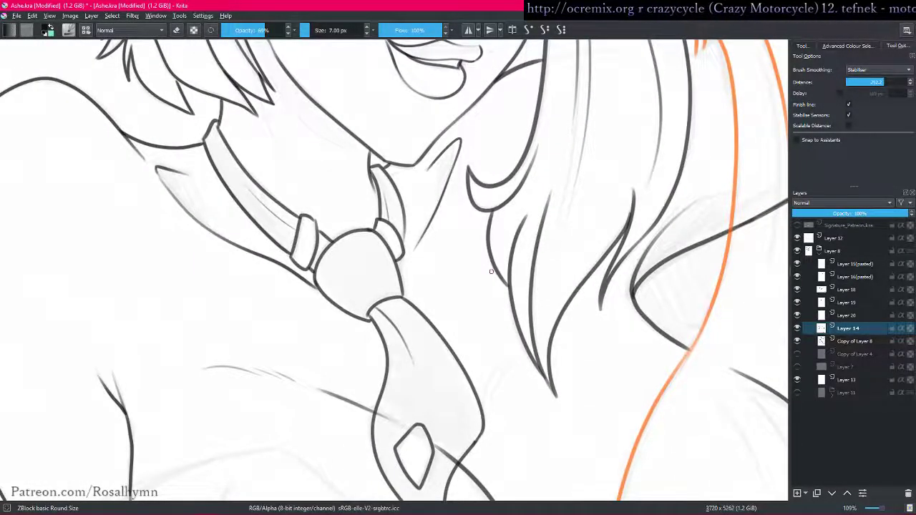
# - Ink the waist line from under the near breast down to the hip, using Basic brush smoothing and a 10 px brush
pyautogui.scroll(-6, 491, 271)
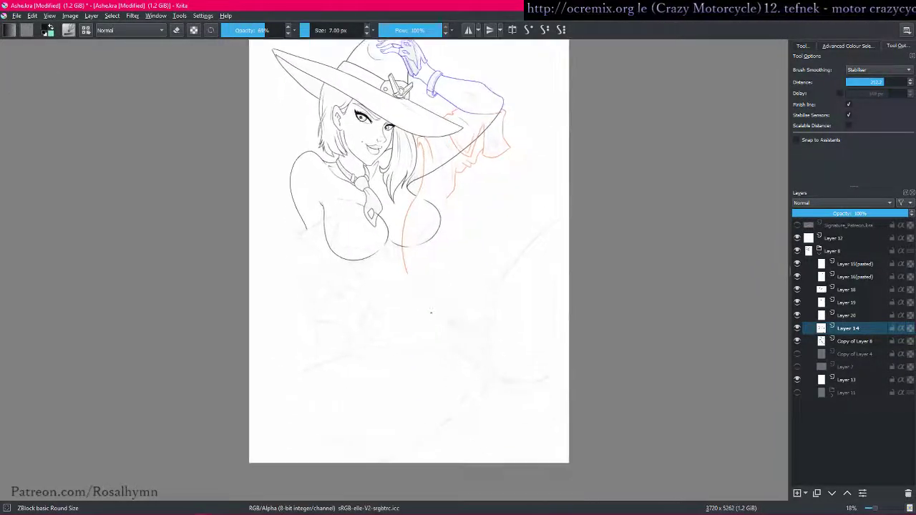
pyautogui.moveTo(431, 313); pyautogui.dragTo(553, 250)
pyautogui.moveTo(520, 335); pyautogui.dragTo(476, 299)
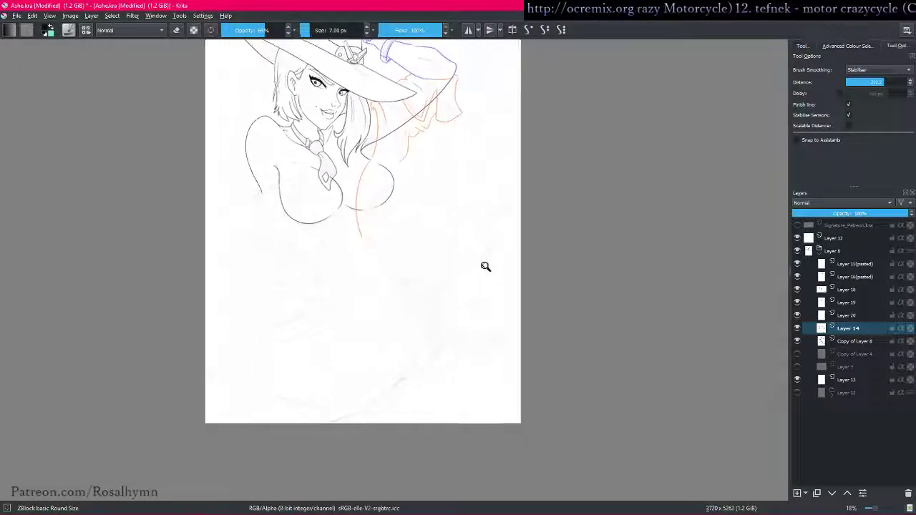
pyautogui.scroll(5, 485, 269)
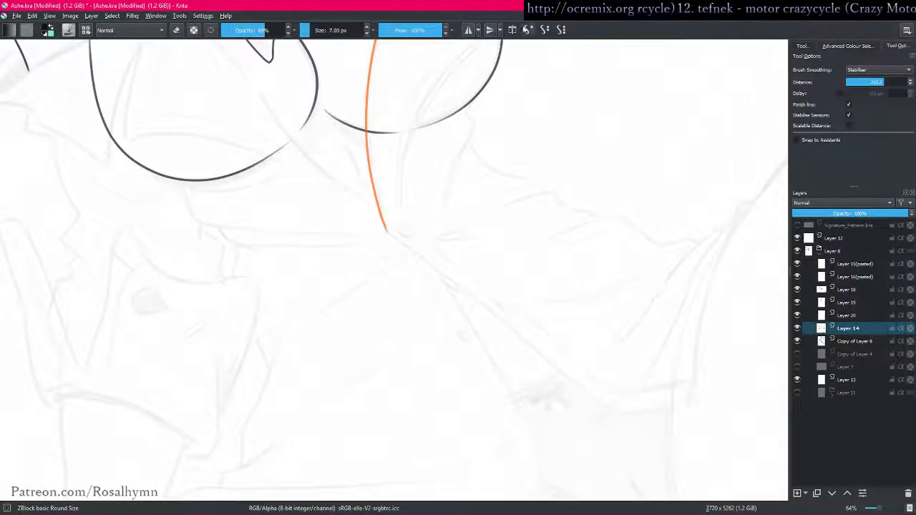
pyautogui.click(520, 30)
pyautogui.hotkey('ctrl', 'z')
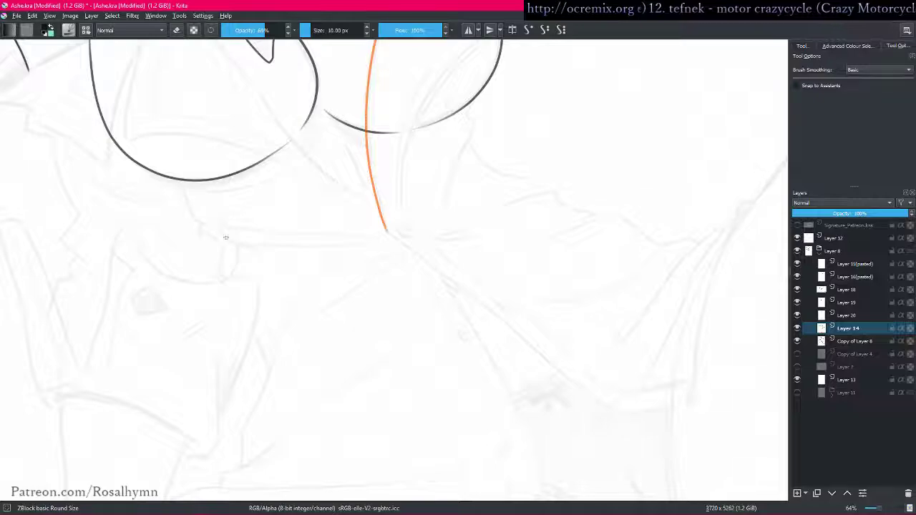
pyautogui.moveTo(348, 326); pyautogui.dragTo(266, 216)
pyautogui.hotkey('ctrl', 'z')
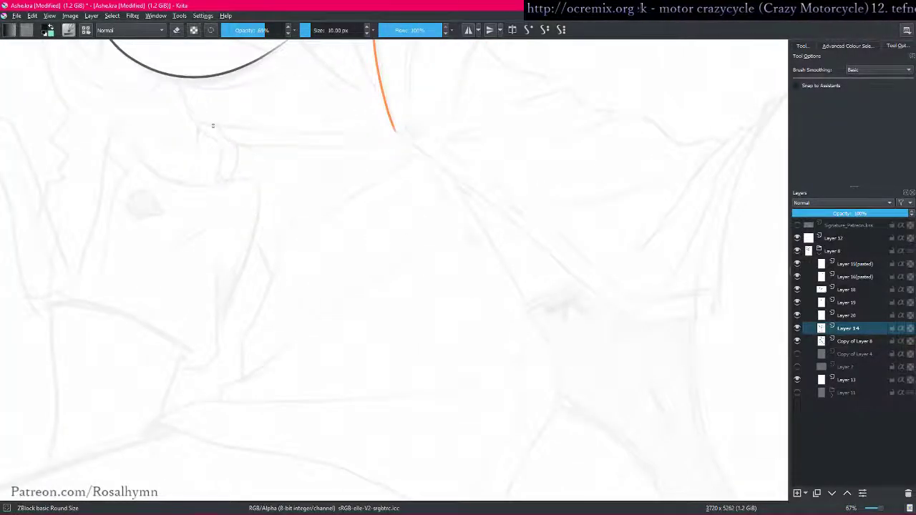
pyautogui.moveTo(188, 80)
pyautogui.mouseDown()
pyautogui.moveTo(268, 227)
pyautogui.moveTo(283, 290)
pyautogui.mouseUp()
pyautogui.hotkey('ctrl', 'z')
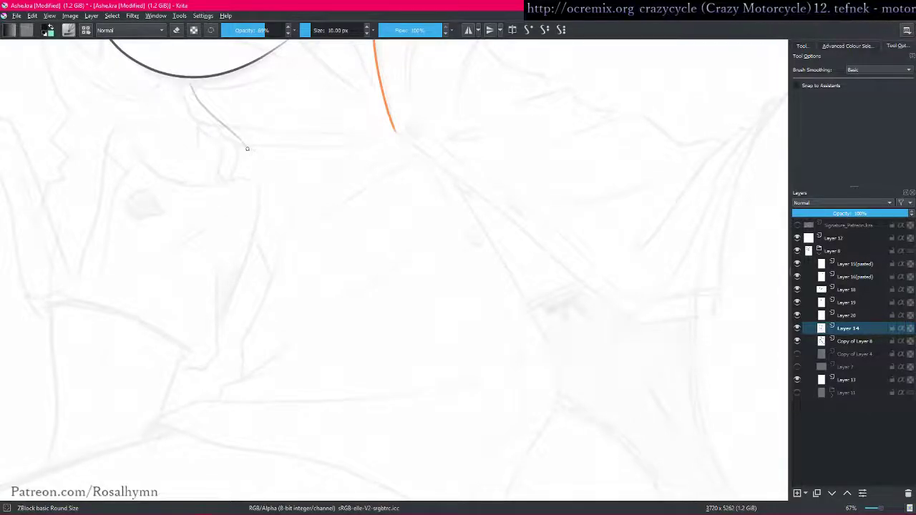
pyautogui.moveTo(250, 155); pyautogui.dragTo(272, 340)
pyautogui.moveTo(333, 408); pyautogui.dragTo(355, 289)
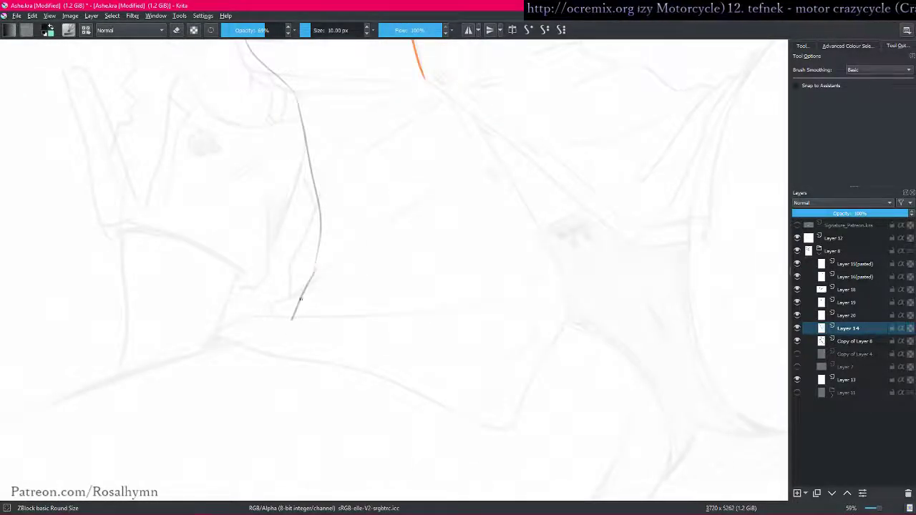
pyautogui.scroll(-2, 464, 213)
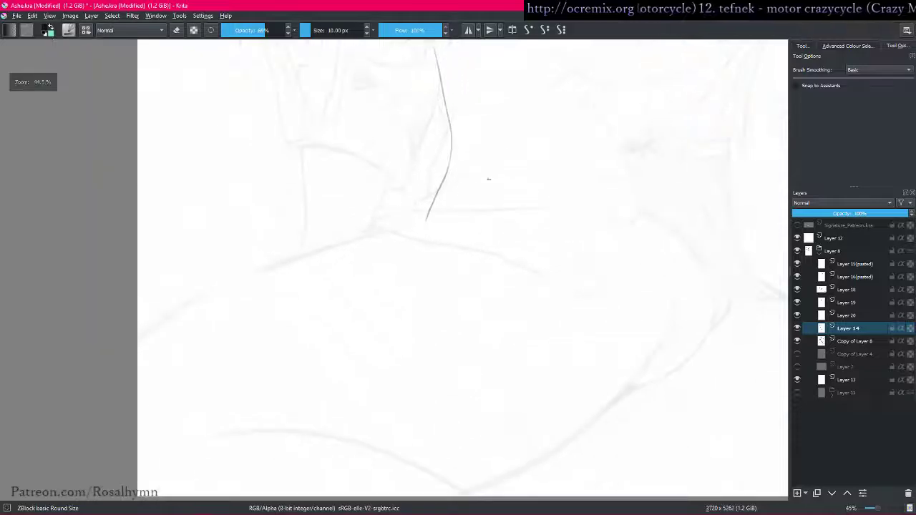
# - Ink the thigh's long upper contour from the canvas edge to the waist line with Stabiliser smoothing and an 8 px brush
pyautogui.click(562, 32)
pyautogui.press(']')
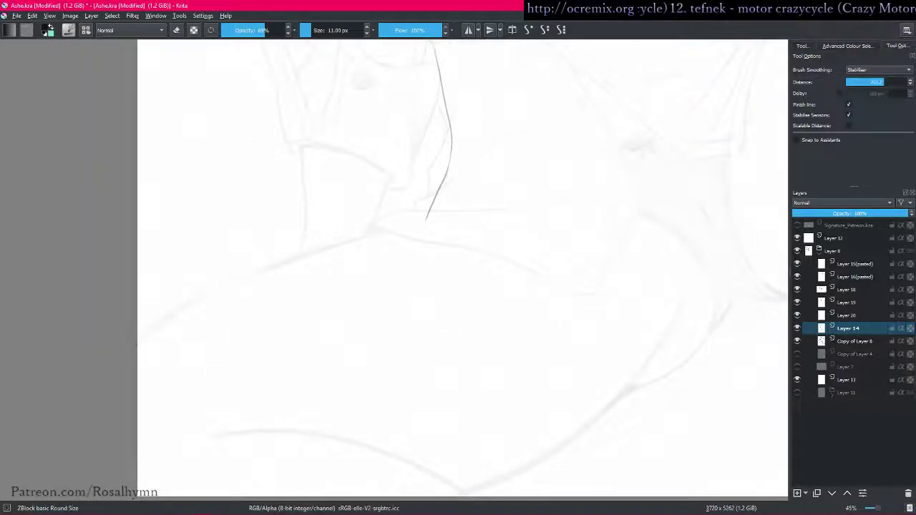
pyautogui.press('[')
pyautogui.press('[')
pyautogui.moveTo(144, 342)
pyautogui.mouseDown()
pyautogui.moveTo(239, 280)
pyautogui.moveTo(385, 231)
pyautogui.mouseUp()
pyautogui.press('-')
pyautogui.press('-')
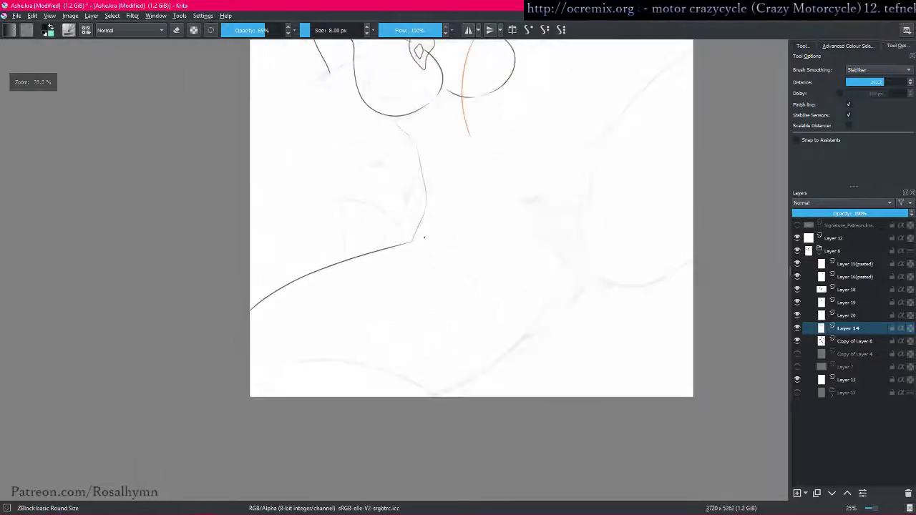
# - Join the waist line and the thigh contour with a short corner stroke using a 9 px brush
pyautogui.scroll(5, 424, 237)
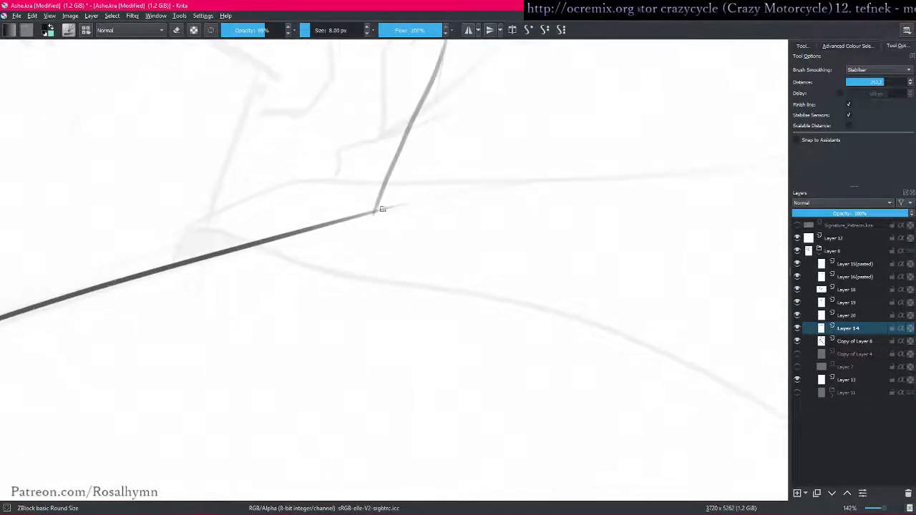
pyautogui.moveTo(362, 214); pyautogui.dragTo(383, 203)
pyautogui.hotkey('ctrl', 'z')
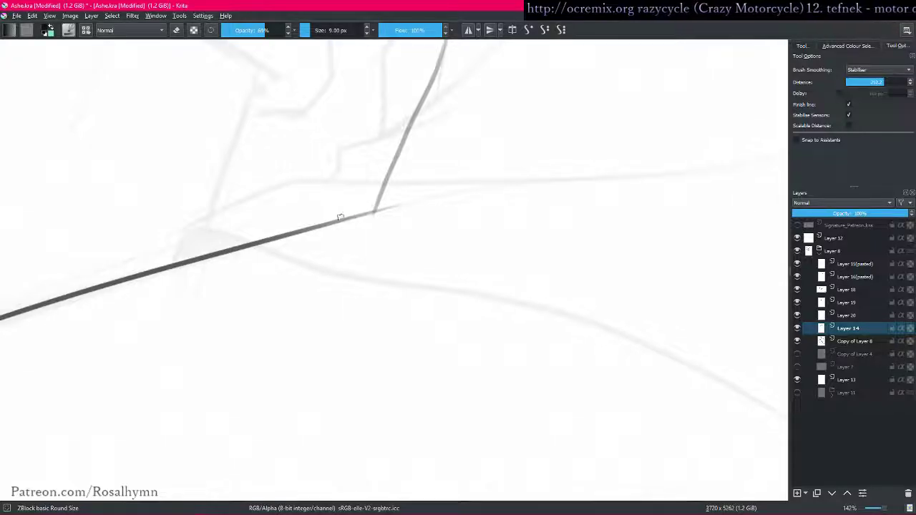
pyautogui.moveTo(318, 225)
pyautogui.mouseDown()
pyautogui.moveTo(362, 213)
pyautogui.moveTo(397, 171)
pyautogui.mouseUp()
pyautogui.press('1')
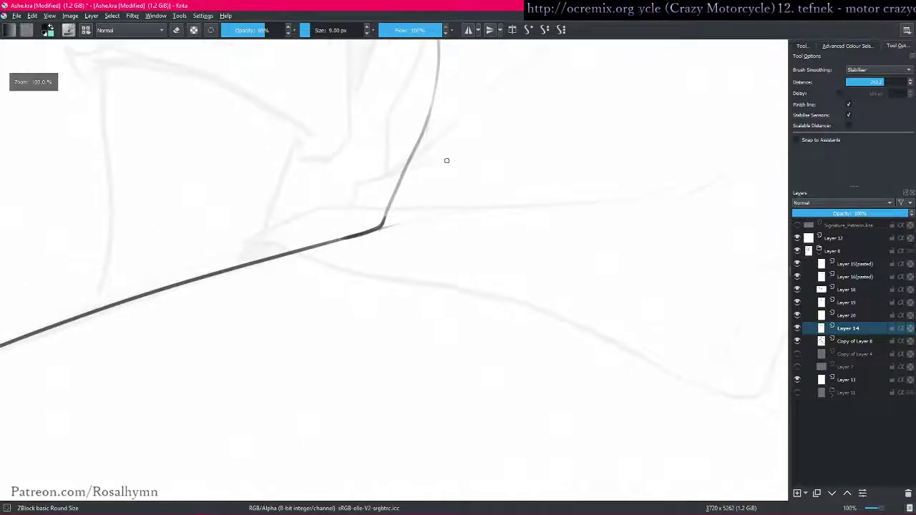
# - Extend the thigh's upper contour past the waist corner with a short tapering 9 px stroke
pyautogui.scroll(-6, 447, 161)
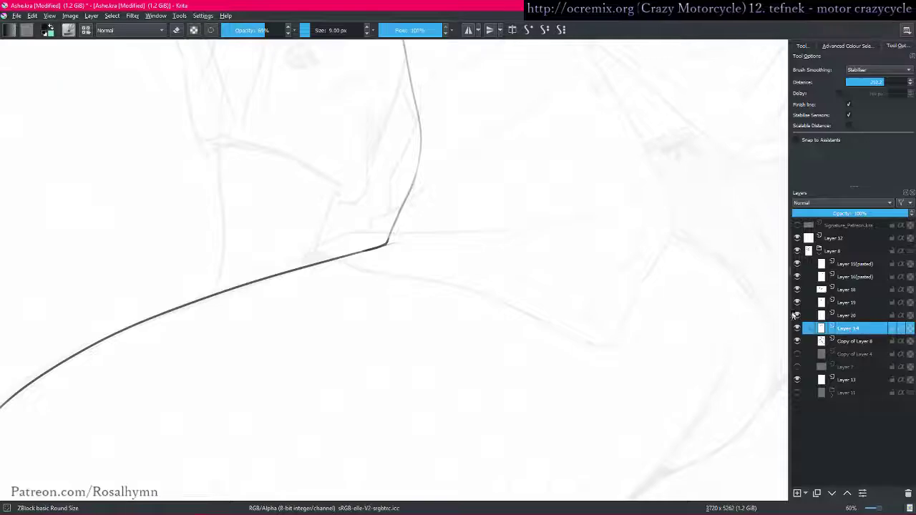
pyautogui.scroll(5, 354, 299)
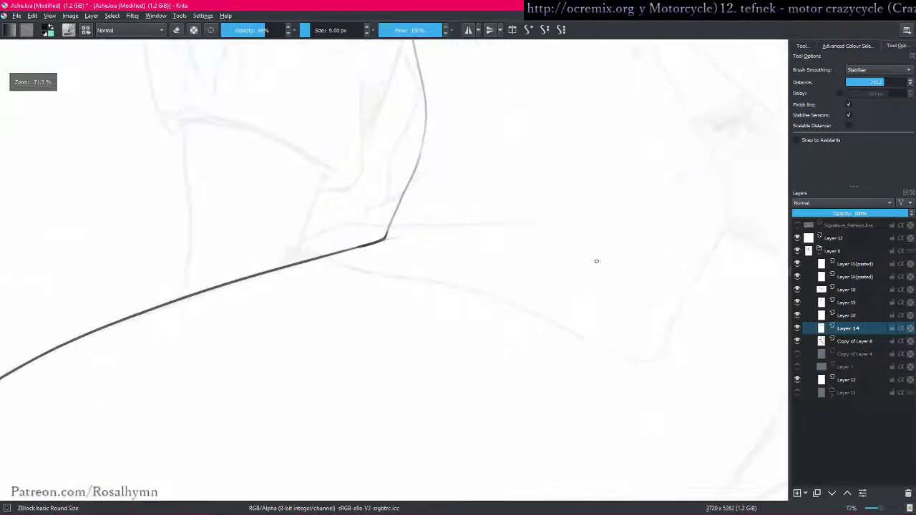
pyautogui.moveTo(169, 276); pyautogui.dragTo(319, 245)
pyautogui.moveTo(533, 230); pyautogui.dragTo(508, 181)
pyautogui.moveTo(508, 180); pyautogui.dragTo(555, 124)
pyautogui.hotkey('ctrl', 'z')
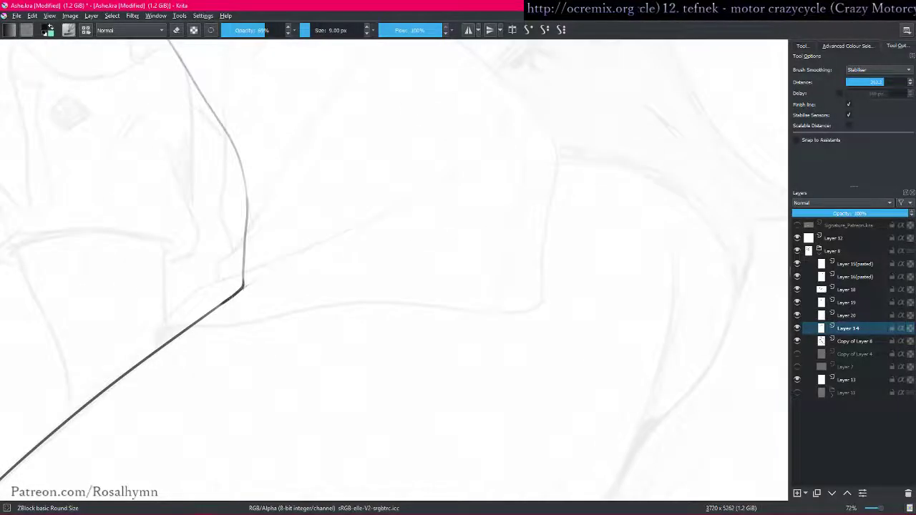
pyautogui.moveTo(242, 286); pyautogui.dragTo(381, 212)
pyautogui.press('-')
pyautogui.press('-')
pyautogui.press('-')
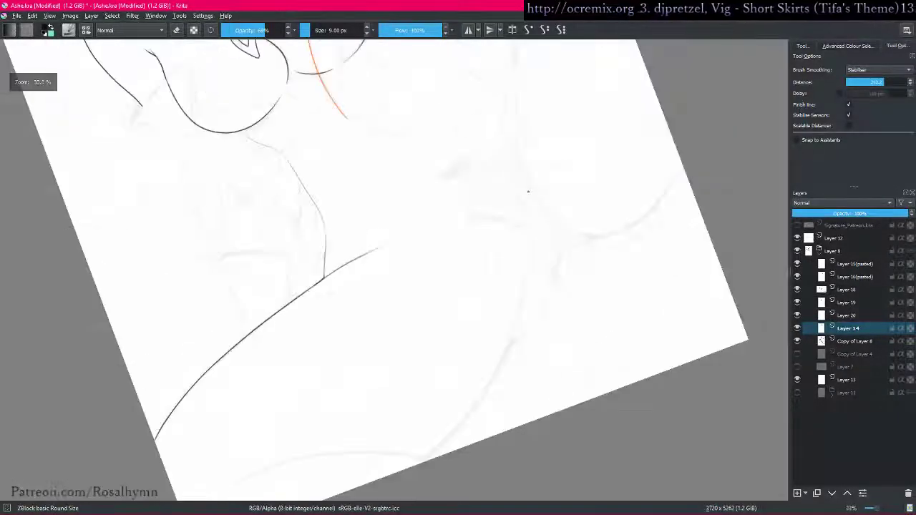
# - Ink the lower body's large curve rising from the canvas's bottom edge with a 15 px brush
pyautogui.press('5')
pyautogui.moveTo(521, 374); pyautogui.dragTo(444, 337)
pyautogui.moveTo(444, 338); pyautogui.dragTo(445, 229)
pyautogui.moveTo(458, 332); pyautogui.dragTo(499, 243)
pyautogui.moveTo(527, 274)
pyautogui.mouseDown()
pyautogui.moveTo(528, 348)
pyautogui.moveTo(266, 337)
pyautogui.moveTo(427, 289)
pyautogui.moveTo(435, 364)
pyautogui.moveTo(365, 296)
pyautogui.moveTo(341, 247)
pyautogui.mouseUp()
pyautogui.moveTo(256, 285)
pyautogui.mouseDown()
pyautogui.moveTo(388, 205)
pyautogui.moveTo(536, 174)
pyautogui.moveTo(613, 180)
pyautogui.mouseUp()
pyautogui.hotkey('ctrl', 'z')
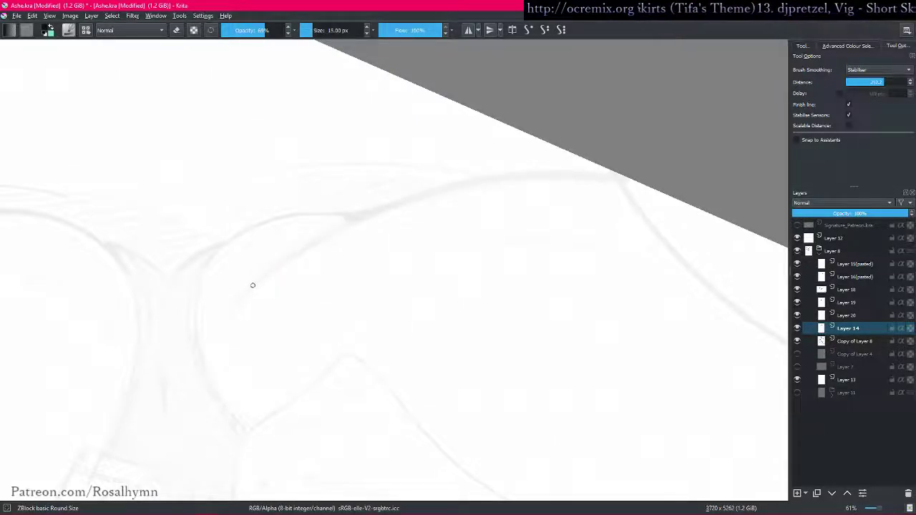
pyautogui.moveTo(261, 279)
pyautogui.mouseDown()
pyautogui.moveTo(375, 213)
pyautogui.moveTo(451, 186)
pyautogui.moveTo(615, 175)
pyautogui.mouseUp()
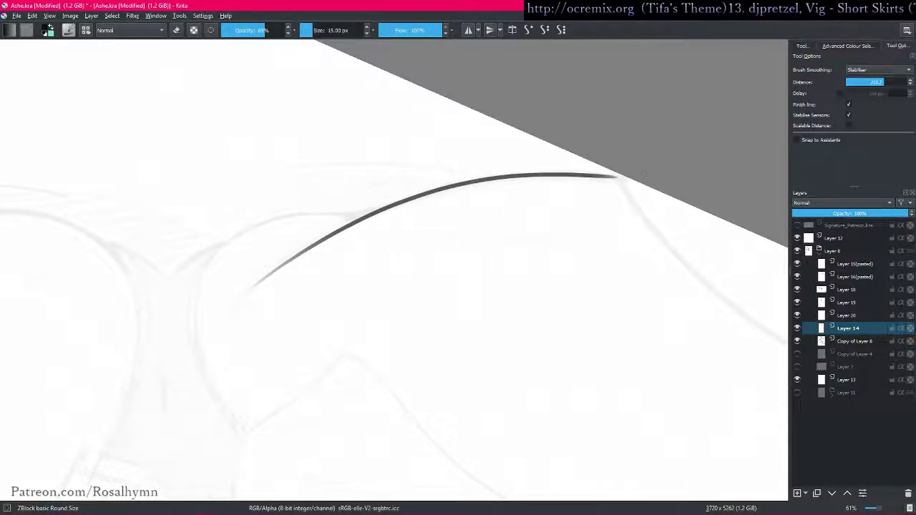
# - Ink the second lower curve along the canvas's bottom edge with the 15 px brush, meeting the large rising curve
pyautogui.press('5')
pyautogui.press('-')
pyautogui.press('-')
pyautogui.press('-')
pyautogui.moveTo(630, 313); pyautogui.dragTo(601, 399)
pyautogui.moveTo(309, 378); pyautogui.dragTo(331, 370)
pyautogui.scroll(2, 331, 369)
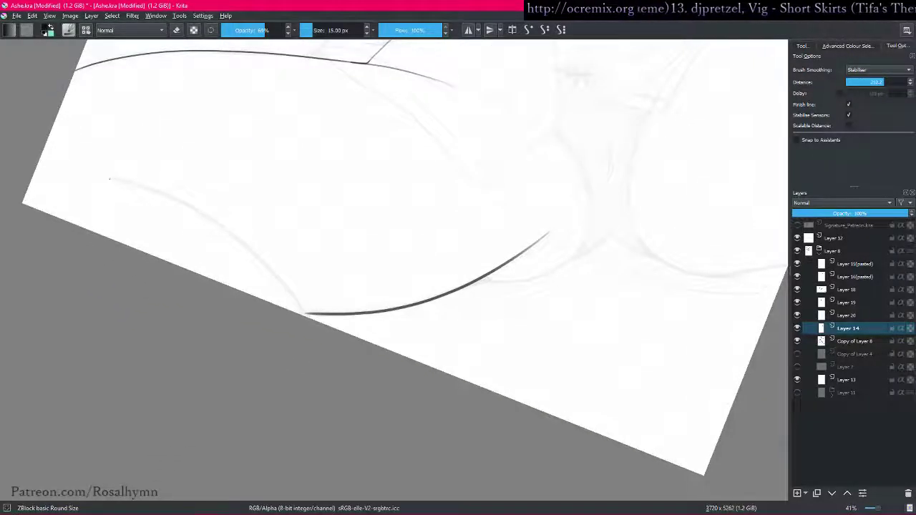
pyautogui.moveTo(136, 183)
pyautogui.mouseDown()
pyautogui.moveTo(254, 249)
pyautogui.moveTo(306, 314)
pyautogui.moveTo(486, 239)
pyautogui.moveTo(289, 182)
pyautogui.moveTo(293, 146)
pyautogui.mouseUp()
pyautogui.moveTo(293, 146); pyautogui.dragTo(396, 110)
pyautogui.press('+')
pyautogui.press('+')
pyautogui.moveTo(174, 272)
pyautogui.mouseDown()
pyautogui.moveTo(179, 317)
pyautogui.moveTo(289, 272)
pyautogui.moveTo(458, 249)
pyautogui.mouseUp()
pyautogui.hotkey('ctrl', 'z')
# - Examine the inked waist and thigh lines in the whole figure and the uninked sketch around the hips and legs
pyautogui.press('5')
pyautogui.press('-')
pyautogui.press('-')
pyautogui.press('-')
pyautogui.press('-')
pyautogui.press('-')
pyautogui.press('-')
pyautogui.press('-')
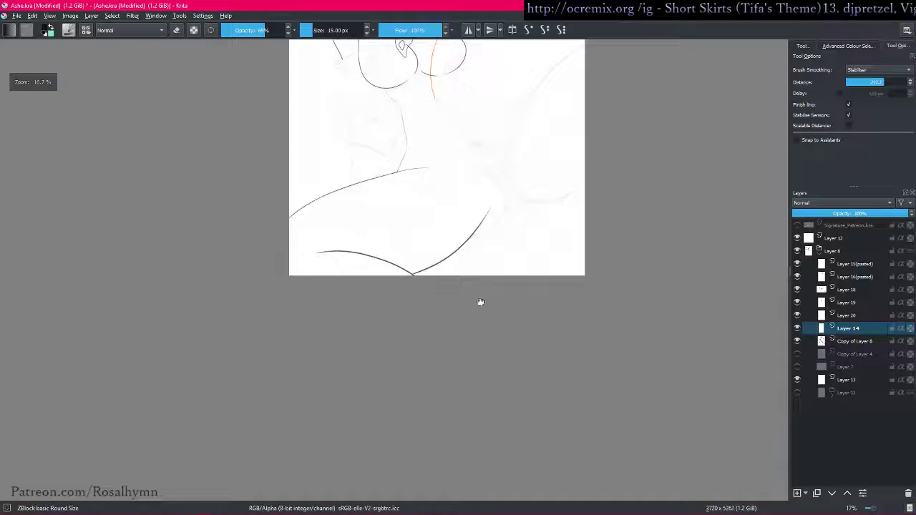
pyautogui.moveTo(478, 284); pyautogui.dragTo(402, 375)
pyautogui.press('-')
pyautogui.press('-')
pyautogui.scroll(4, 423, 322)
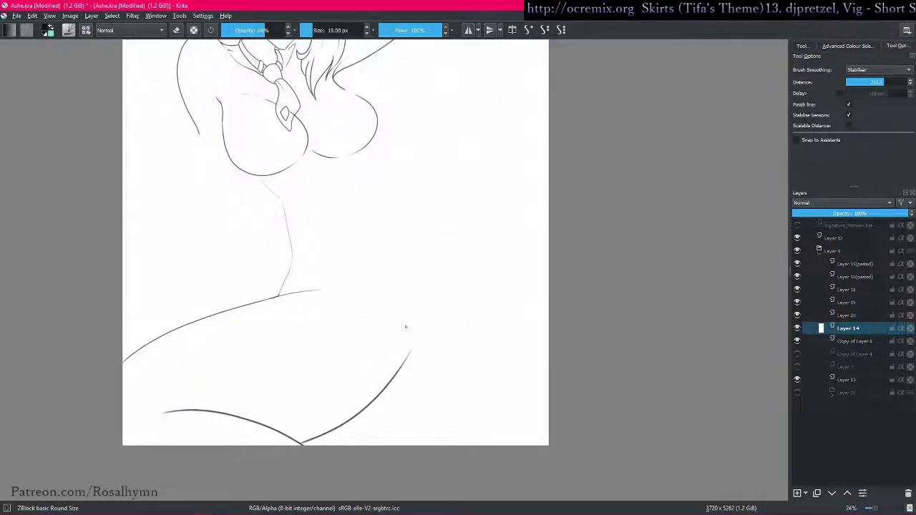
pyautogui.scroll(3, 406, 327)
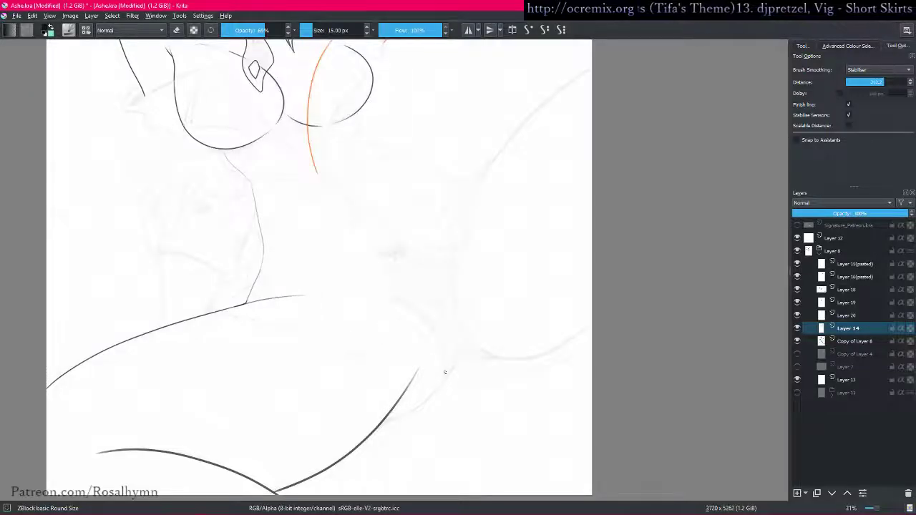
pyautogui.scroll(2, 450, 351)
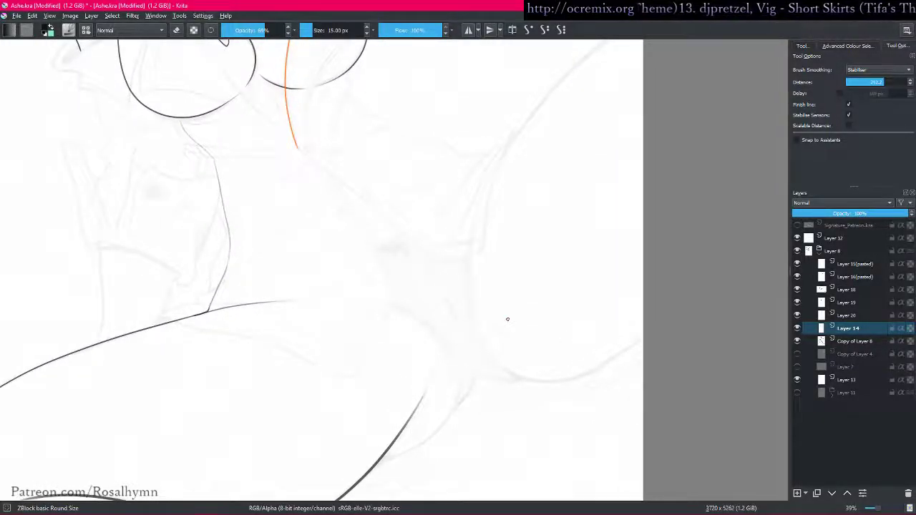
pyautogui.scroll(-2, 508, 318)
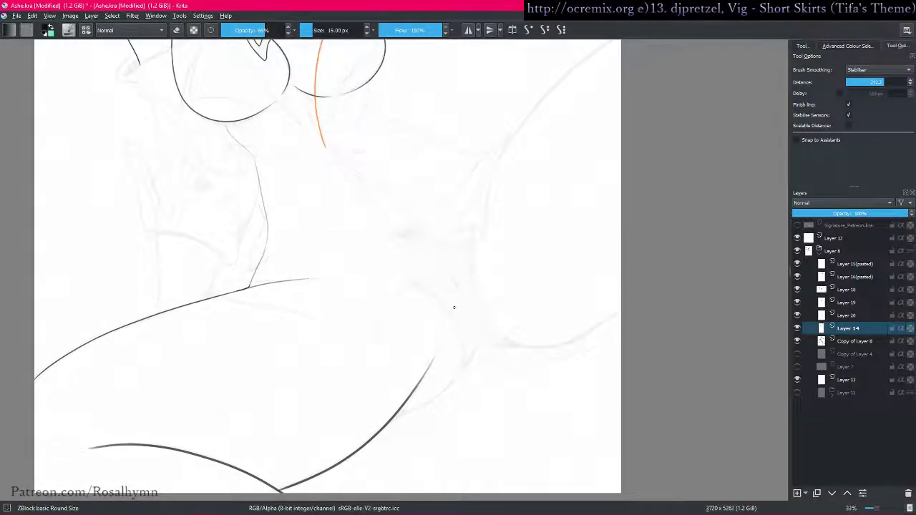
# - Ink the raised thigh's long upper contour out to the canvas edge with a single 15 px stroke
pyautogui.scroll(-3, 701, 252)
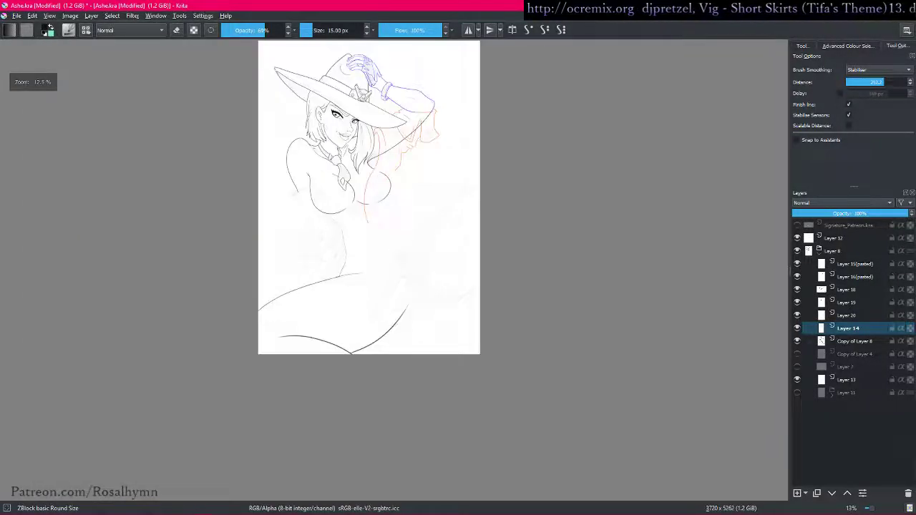
pyautogui.scroll(1, 549, 261)
pyautogui.scroll(4, 550, 261)
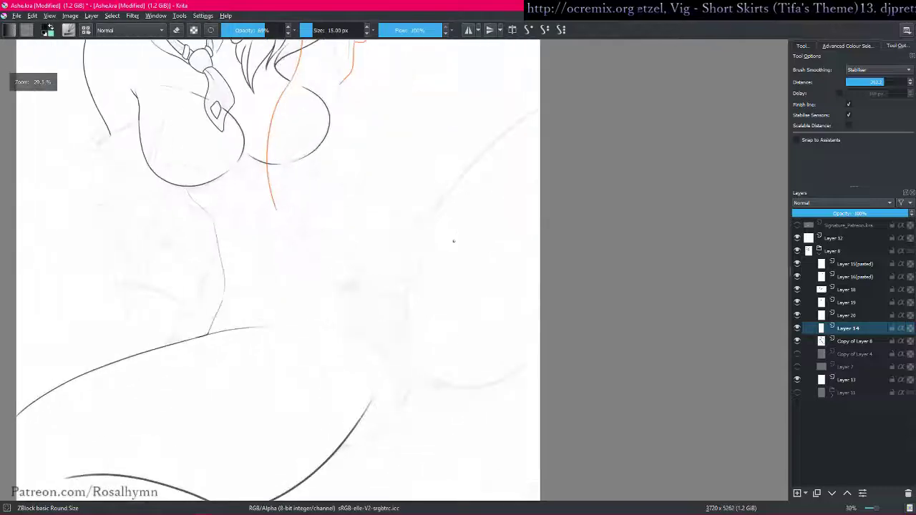
pyautogui.moveTo(360, 328); pyautogui.dragTo(341, 327)
pyautogui.moveTo(577, 254); pyautogui.dragTo(569, 315)
pyautogui.moveTo(264, 354); pyautogui.dragTo(204, 365)
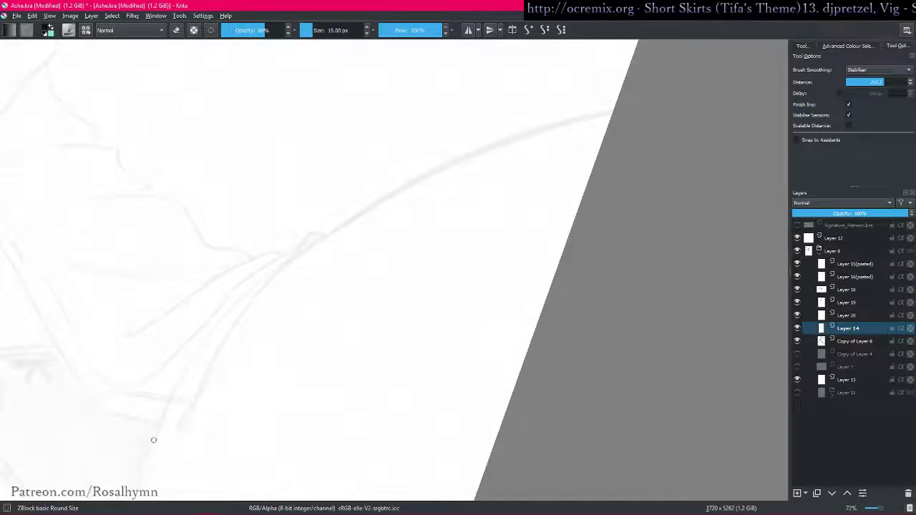
pyautogui.moveTo(153, 438)
pyautogui.mouseDown()
pyautogui.moveTo(207, 346)
pyautogui.moveTo(277, 274)
pyautogui.moveTo(456, 161)
pyautogui.moveTo(614, 111)
pyautogui.mouseUp()
pyautogui.moveTo(675, 154); pyautogui.dragTo(666, 236)
pyautogui.moveTo(501, 357); pyautogui.dragTo(552, 215)
pyautogui.press('5')
# - Ink the raised thigh's underside as a curve running in from the canvas edge with the 15 px brush
pyautogui.moveTo(444, 344); pyautogui.dragTo(434, 278)
pyautogui.moveTo(292, 310)
pyautogui.mouseDown()
pyautogui.moveTo(393, 322)
pyautogui.moveTo(535, 251)
pyautogui.mouseUp()
pyautogui.moveTo(616, 308); pyautogui.dragTo(390, 409)
pyautogui.moveTo(368, 317); pyautogui.dragTo(351, 265)
pyautogui.moveTo(267, 148)
pyautogui.mouseDown()
pyautogui.moveTo(306, 230)
pyautogui.moveTo(265, 135)
pyautogui.mouseUp()
# - Ink the hooked crease line that merges into the raised thigh's underside curve
pyautogui.moveTo(252, 100); pyautogui.dragTo(316, 249)
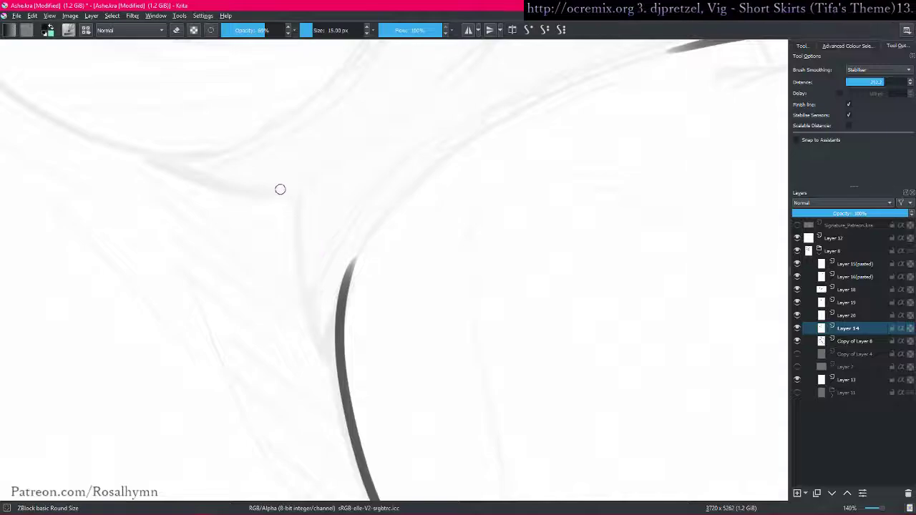
pyautogui.moveTo(283, 183)
pyautogui.mouseDown()
pyautogui.moveTo(300, 215)
pyautogui.moveTo(330, 216)
pyautogui.moveTo(336, 336)
pyautogui.moveTo(372, 460)
pyautogui.mouseUp()
pyautogui.moveTo(365, 372); pyautogui.dragTo(365, 472)
pyautogui.press('5')
# - Ink the 14 px curve branching off the large rising curve, and connect it to the hooked crease with a short stroke
pyautogui.moveTo(316, 385); pyautogui.dragTo(425, 306)
pyautogui.scroll(1, 404, 315)
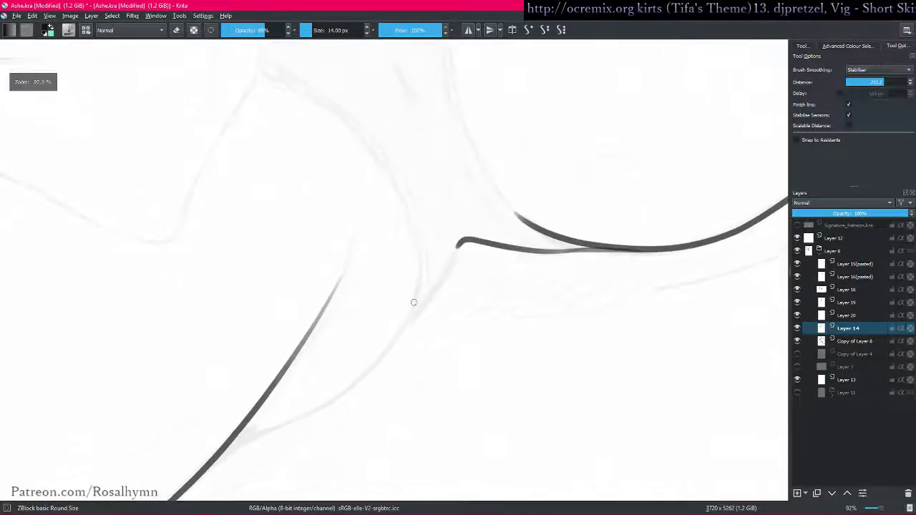
pyautogui.moveTo(254, 438)
pyautogui.mouseDown()
pyautogui.moveTo(372, 367)
pyautogui.moveTo(404, 324)
pyautogui.moveTo(421, 243)
pyautogui.mouseUp()
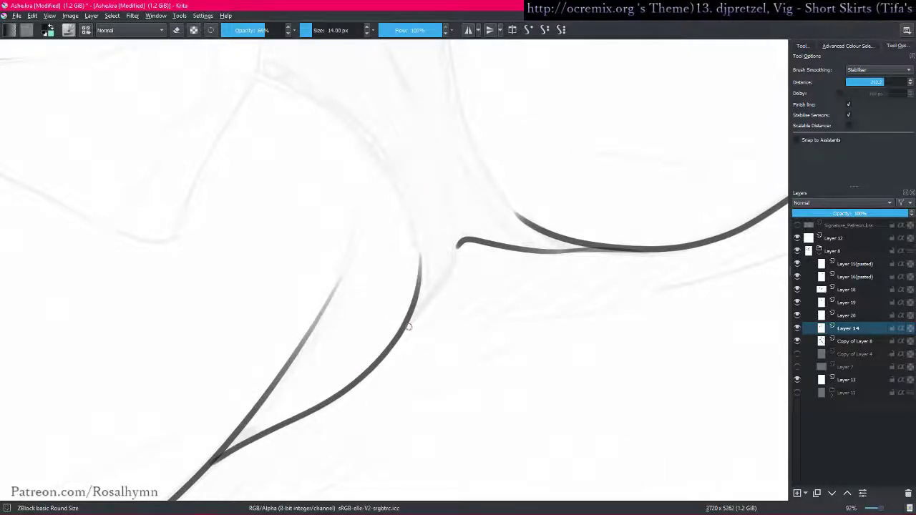
pyautogui.moveTo(437, 285); pyautogui.dragTo(464, 241)
pyautogui.moveTo(458, 247)
pyautogui.mouseDown()
pyautogui.moveTo(541, 215)
pyautogui.moveTo(431, 339)
pyautogui.moveTo(480, 291)
pyautogui.mouseUp()
pyautogui.moveTo(413, 304); pyautogui.dragTo(439, 349)
pyautogui.moveTo(444, 313); pyautogui.dragTo(464, 330)
pyautogui.press('5')
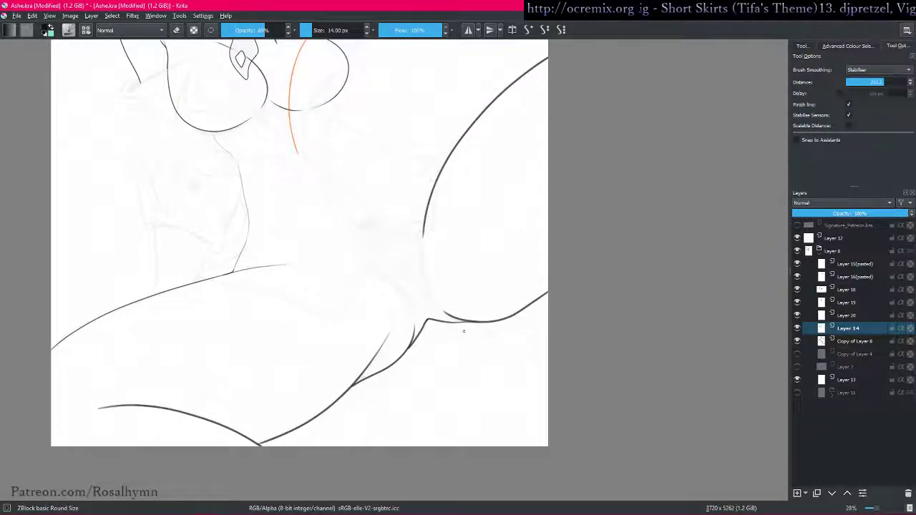
# - Erase the lower thigh's thin upper contour up to the waist corner by outlining its parts and deleting them
pyautogui.moveTo(214, 386)
pyautogui.mouseDown()
pyautogui.moveTo(380, 358)
pyautogui.moveTo(402, 322)
pyautogui.moveTo(348, 337)
pyautogui.moveTo(345, 349)
pyautogui.moveTo(510, 278)
pyautogui.moveTo(467, 284)
pyautogui.mouseUp()
pyautogui.press('l')
pyautogui.moveTo(209, 271)
pyautogui.mouseDown()
pyautogui.moveTo(546, 227)
pyautogui.moveTo(601, 163)
pyautogui.moveTo(215, 270)
pyautogui.mouseUp()
pyautogui.press('Delete')
pyautogui.hotkey('ctrl', 'shift', 'a')
pyautogui.moveTo(374, 264); pyautogui.dragTo(374, 245)
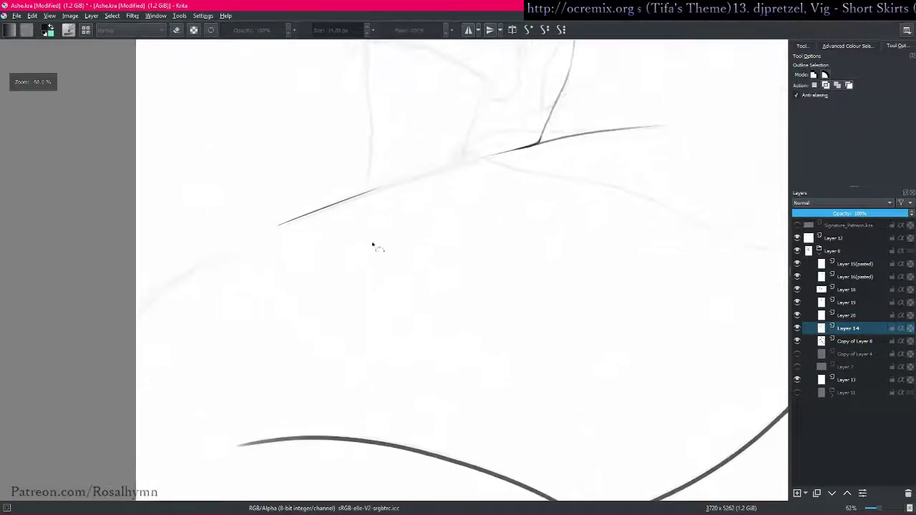
pyautogui.moveTo(344, 183); pyautogui.dragTo(323, 179)
pyautogui.press('Delete')
pyautogui.hotkey('ctrl', 'shift', 'a')
pyautogui.press('b')
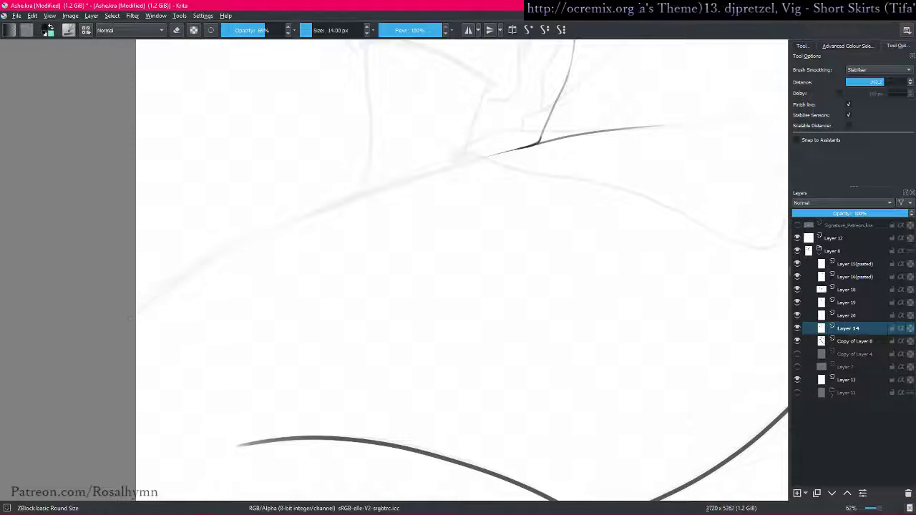
# - Re-ink the lower thigh's upper contour from the canvas edge past the waist corner with a heavier 14 px stroke
pyautogui.moveTo(136, 312)
pyautogui.mouseDown()
pyautogui.moveTo(308, 211)
pyautogui.moveTo(602, 130)
pyautogui.moveTo(471, 210)
pyautogui.mouseUp()
pyautogui.moveTo(351, 203); pyautogui.dragTo(594, 162)
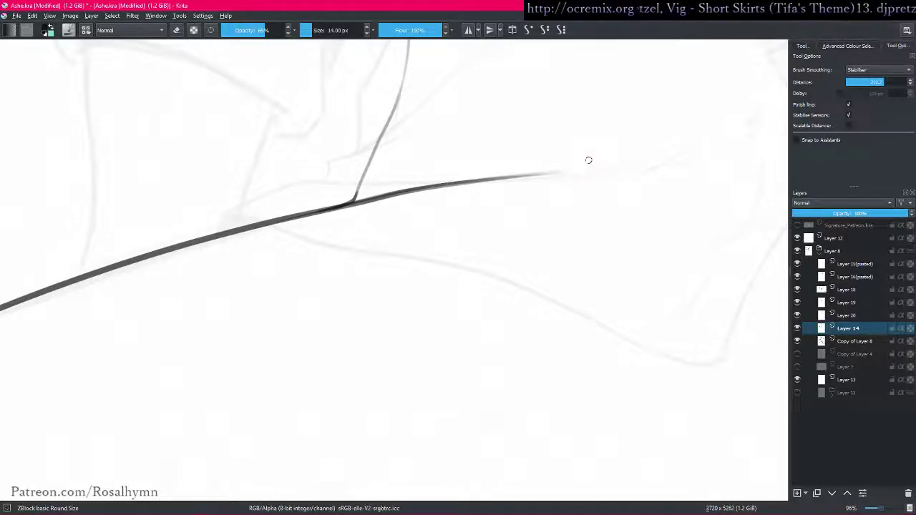
pyautogui.moveTo(588, 159); pyautogui.dragTo(538, 409)
pyautogui.moveTo(542, 365); pyautogui.dragTo(547, 419)
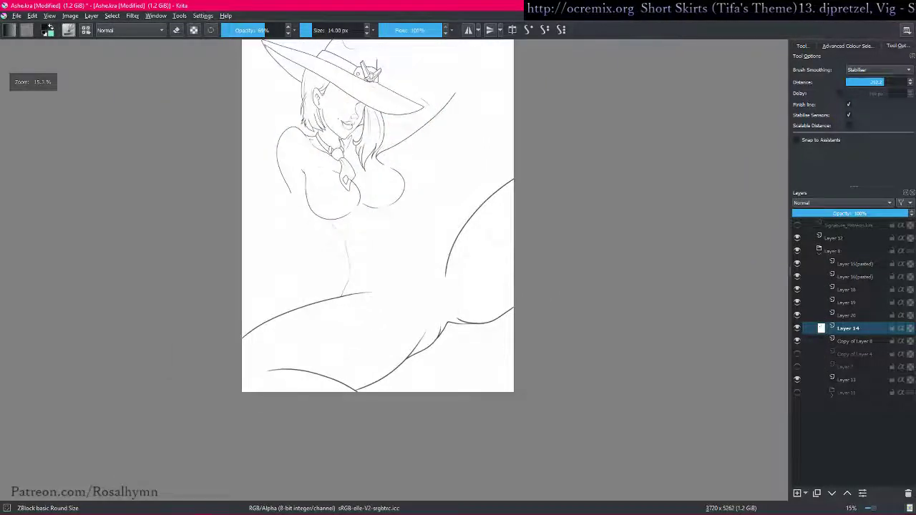
# - Ink the torso's far side from under the breast toward the raised thigh, undoing the first short attempt
pyautogui.moveTo(398, 268); pyautogui.dragTo(350, 146)
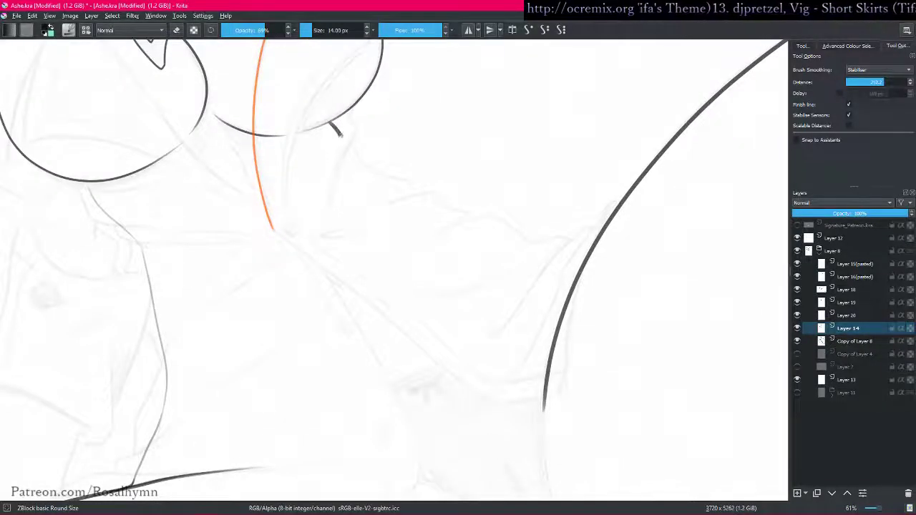
pyautogui.hotkey('ctrl', 'z')
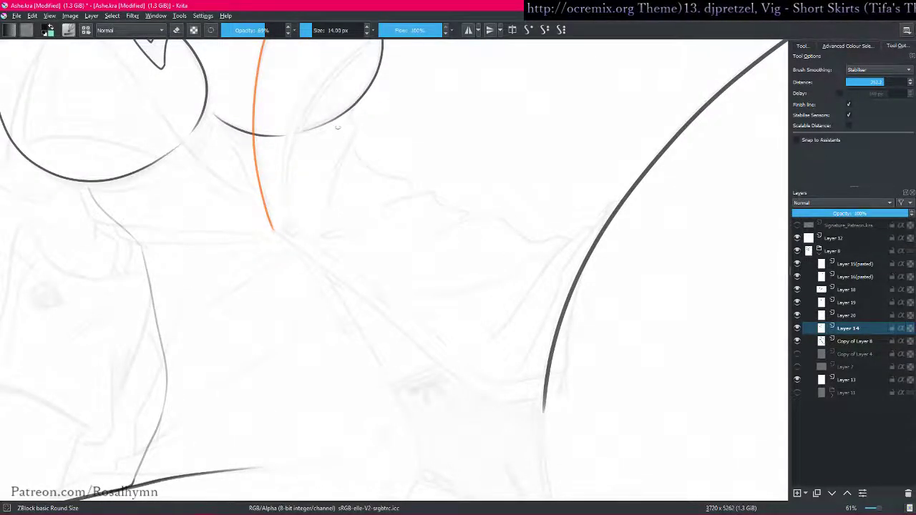
pyautogui.moveTo(402, 207); pyautogui.dragTo(533, 260)
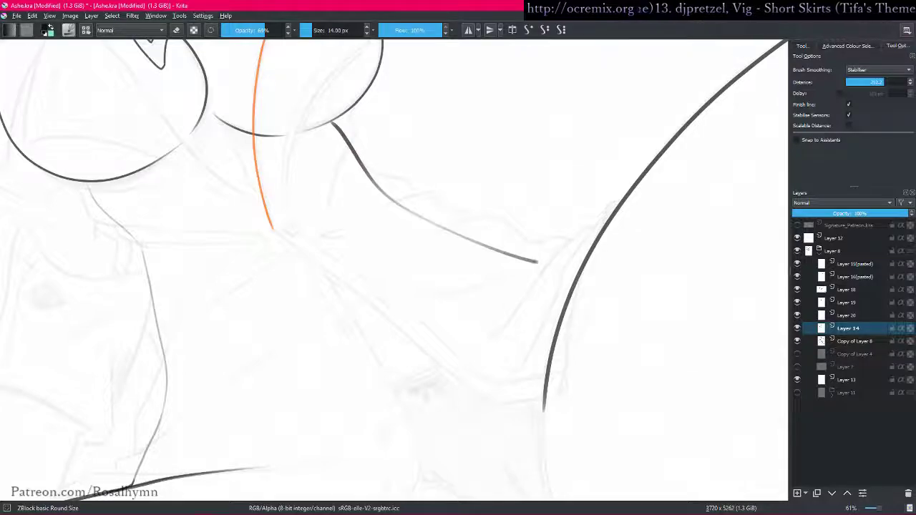
# - Undo the waist contour strokes between the underside of the bust and the raised thigh
pyautogui.press('-')
pyautogui.press('-')
pyautogui.press('-')
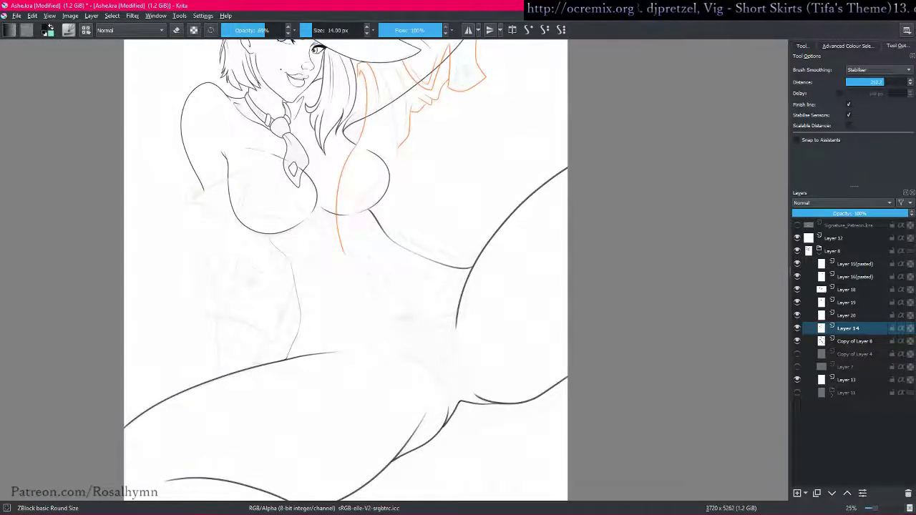
pyautogui.hotkey('ctrl', 'i')
pyautogui.press('-')
pyautogui.press('-')
pyautogui.press('+')
pyautogui.press('+')
pyautogui.press('+')
pyautogui.press('+')
pyautogui.hotkey('ctrl', 'i')
pyautogui.hotkey('ctrl', 'z')
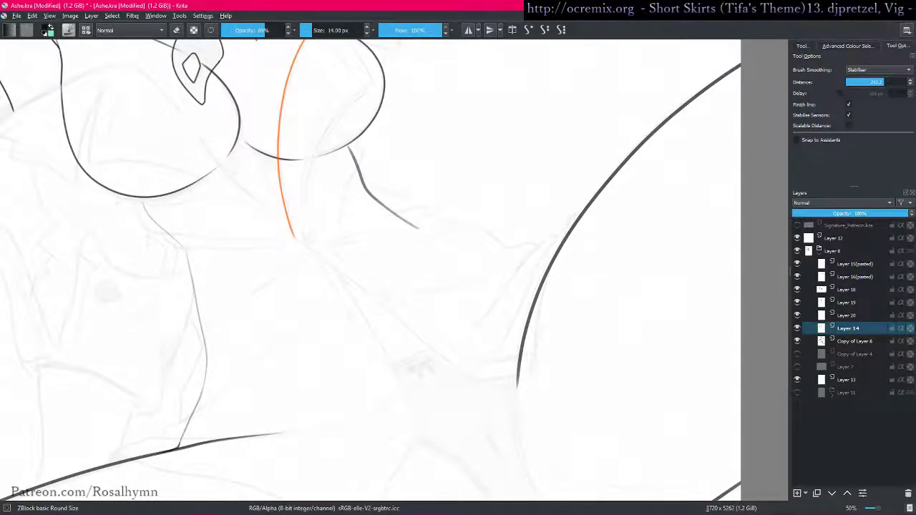
pyautogui.hotkey('ctrl', 'z')
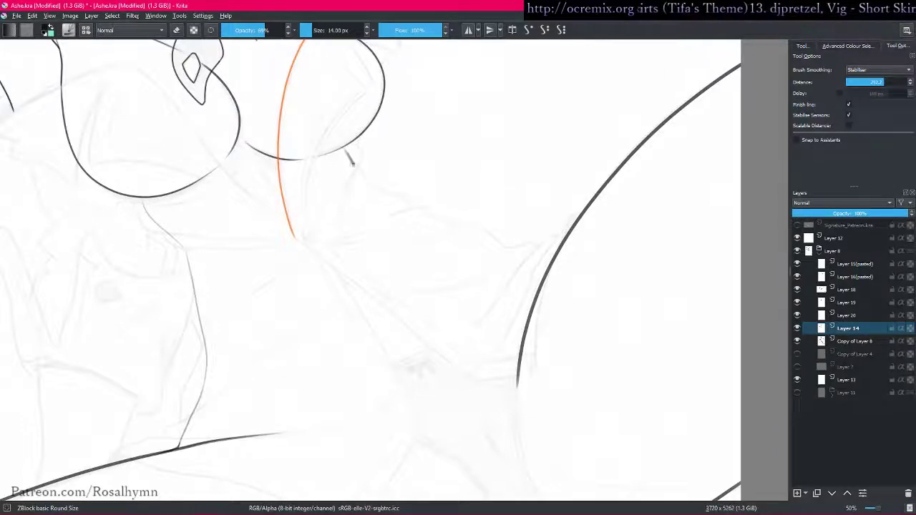
# - Redraw the waist contour curving from beneath the bust to the raised thigh at 14 px
pyautogui.moveTo(376, 206); pyautogui.dragTo(457, 261)
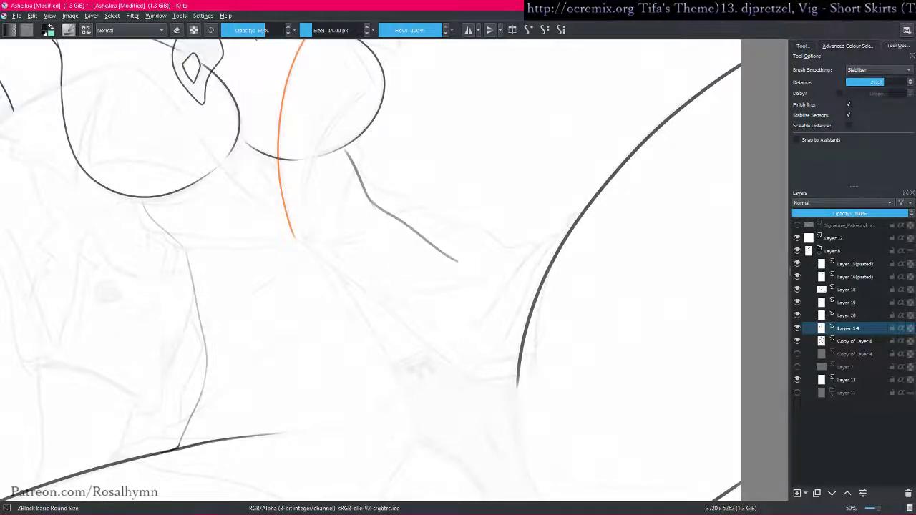
pyautogui.moveTo(541, 183)
pyautogui.mouseDown()
pyautogui.moveTo(536, 255)
pyautogui.moveTo(537, 203)
pyautogui.mouseUp()
pyautogui.hotkey('ctrl', 'i')
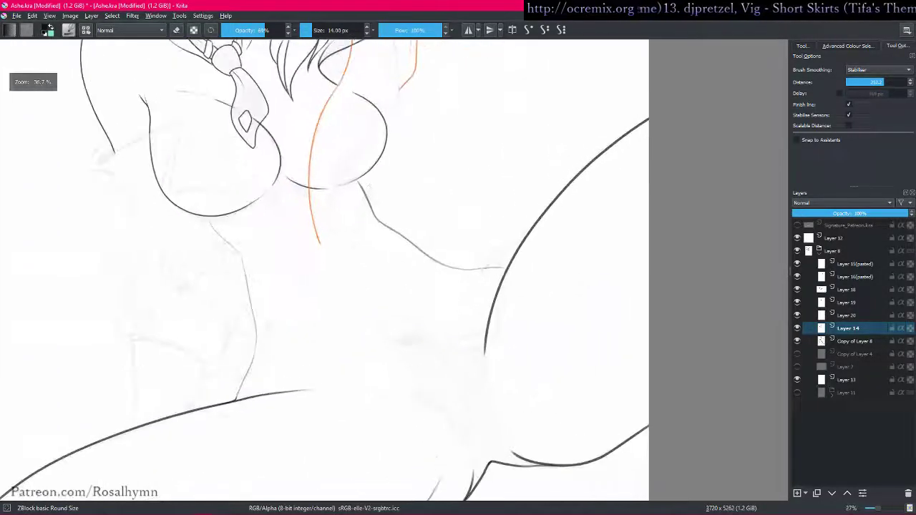
# - Draw the abdomen's midline from below the bust towards the navel with a 12 px brush
pyautogui.press('+')
pyautogui.moveTo(267, 175); pyautogui.dragTo(319, 249)
pyautogui.hotkey('ctrl', 'z')
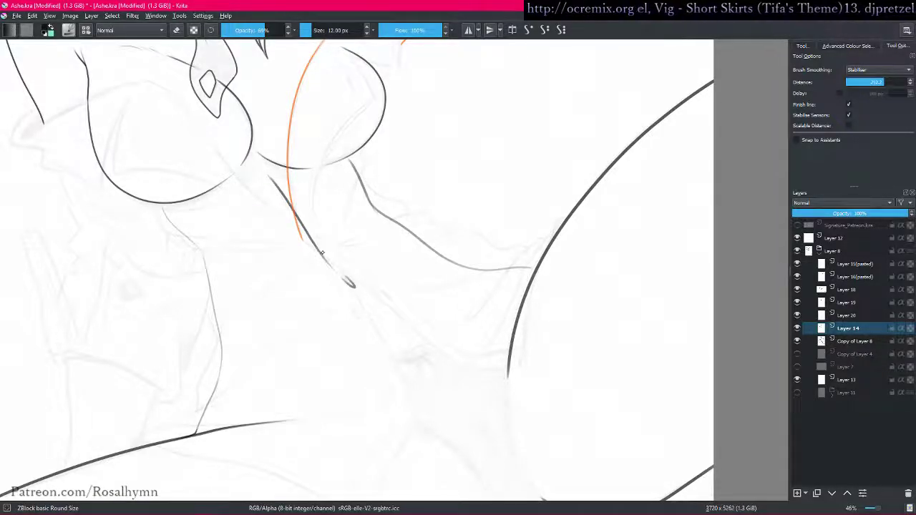
pyautogui.press('+')
pyautogui.press('+')
pyautogui.press('+')
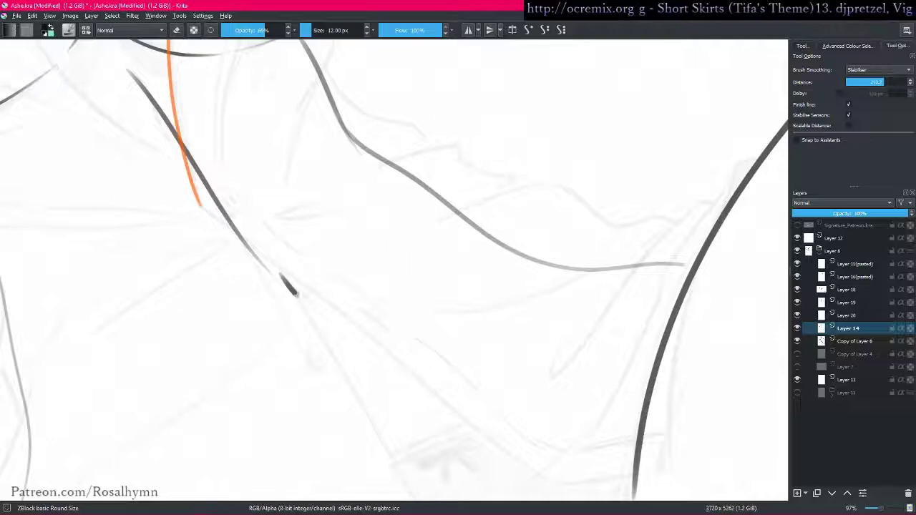
pyautogui.moveTo(267, 223); pyautogui.dragTo(320, 276)
# - Delete the unwanted part of the midline using a freehand selection and stroke the line's navel end again
pyautogui.press('l')
pyautogui.moveTo(163, 101)
pyautogui.mouseDown()
pyautogui.moveTo(324, 331)
pyautogui.moveTo(284, 246)
pyautogui.moveTo(164, 99)
pyautogui.moveTo(313, 338)
pyautogui.moveTo(170, 100)
pyautogui.mouseUp()
pyautogui.press('Delete')
pyautogui.hotkey('ctrl', 'shift', 'a')
pyautogui.press('Delete')
pyautogui.hotkey('ctrl', 'shift', 'a')
pyautogui.press('b')
pyautogui.moveTo(203, 146)
pyautogui.mouseDown()
pyautogui.moveTo(297, 286)
pyautogui.moveTo(343, 338)
pyautogui.moveTo(382, 301)
pyautogui.mouseUp()
# - Select the hooked navel mark and transform it to fit the end of the abdomen's midline
pyautogui.press('e')
pyautogui.press('i')
pyautogui.moveTo(458, 336); pyautogui.dragTo(458, 279)
pyautogui.moveTo(422, 347)
pyautogui.mouseDown()
pyautogui.moveTo(432, 327)
pyautogui.moveTo(422, 358)
pyautogui.mouseUp()
pyautogui.press('i')
pyautogui.scroll(5, 414, 281)
pyautogui.hotkey('ctrl', 't')
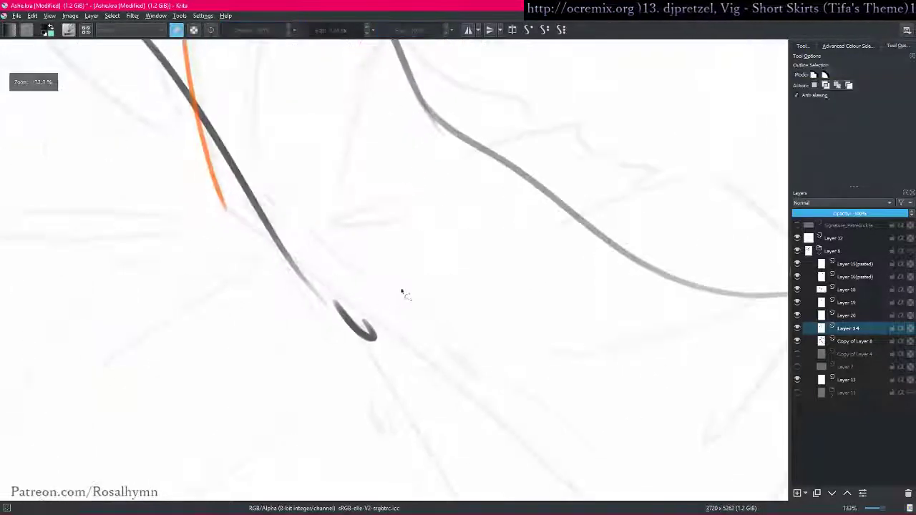
pyautogui.press('Return')
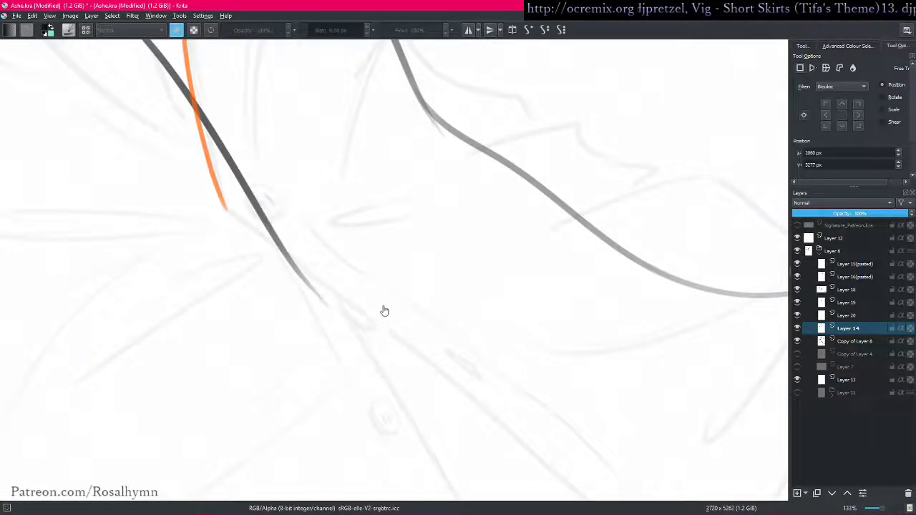
pyautogui.scroll(-5, 382, 311)
pyautogui.press('b')
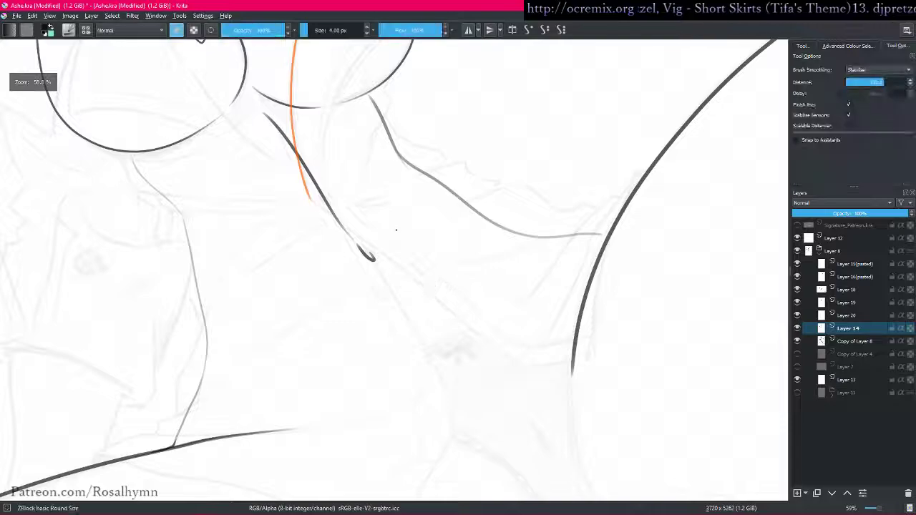
# - Extend the supporting arm's outer upper-arm contour down to the elbow with an 11 px brush
pyautogui.scroll(-3, 383, 263)
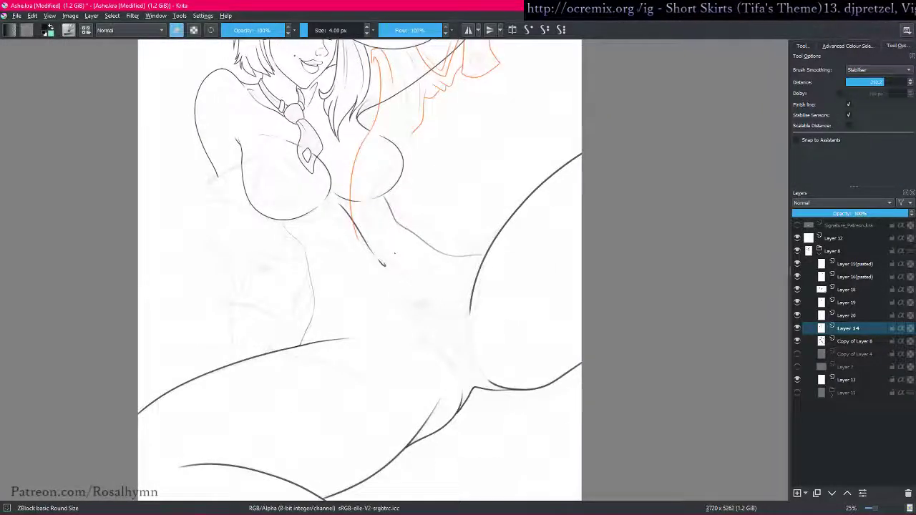
pyautogui.scroll(2, 382, 262)
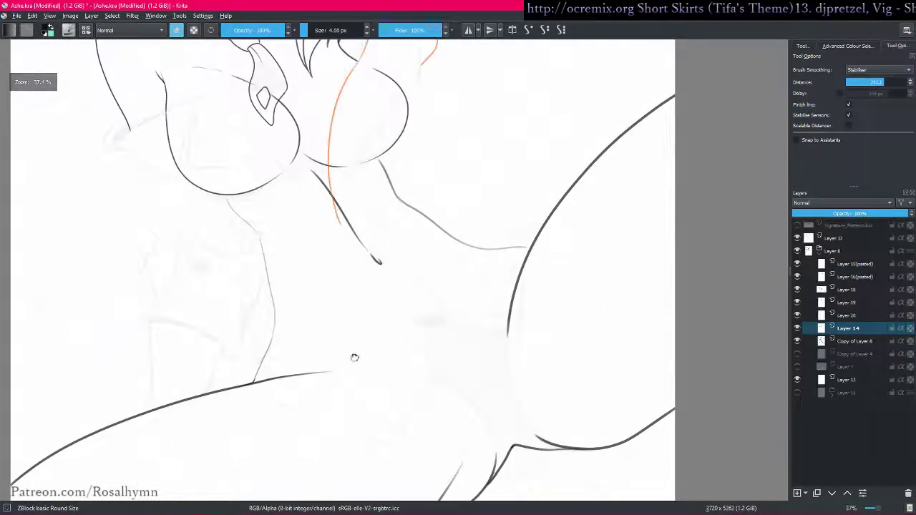
pyautogui.scroll(2, 419, 317)
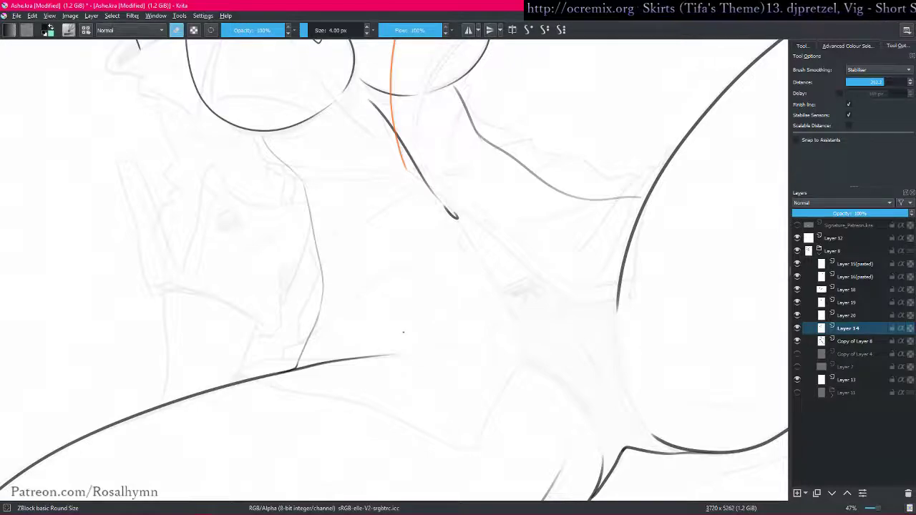
pyautogui.scroll(-3, 403, 332)
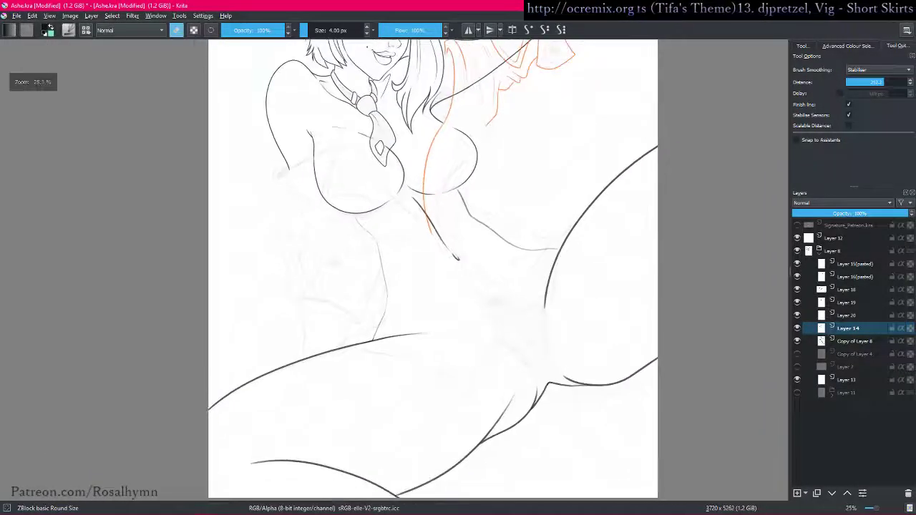
pyautogui.scroll(4, 436, 329)
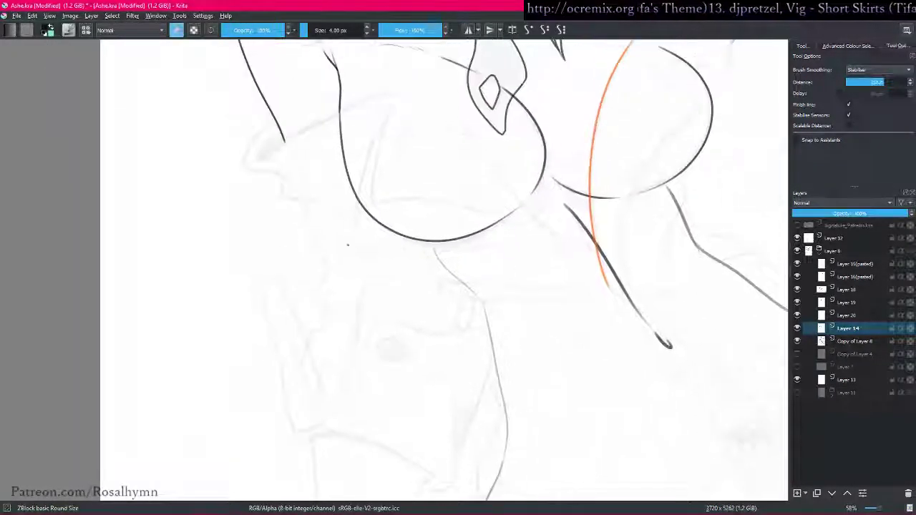
pyautogui.scroll(3, 280, 147)
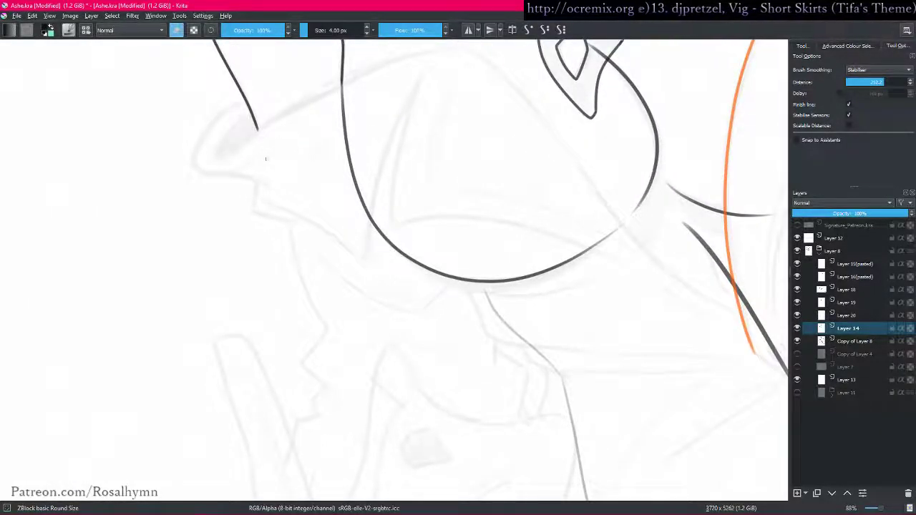
pyautogui.press('e')
pyautogui.hotkey('ctrl', 'z')
pyautogui.moveTo(257, 127); pyautogui.dragTo(337, 351)
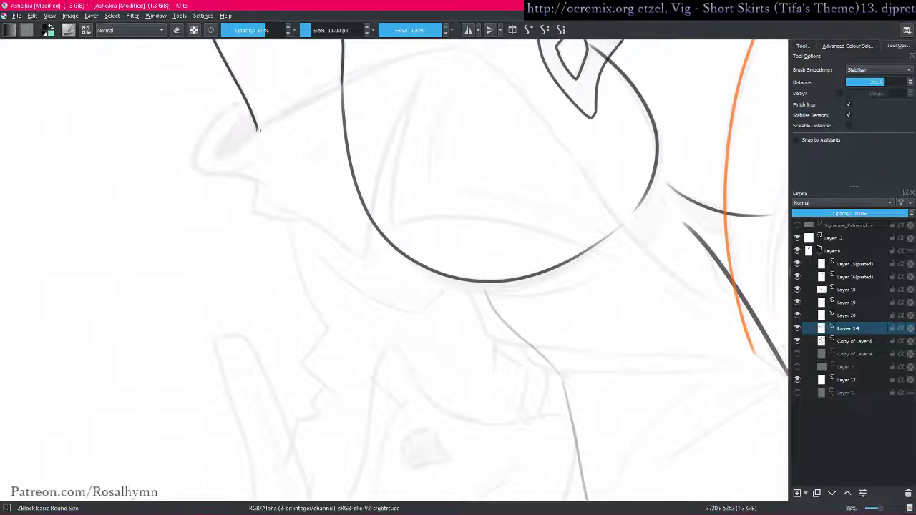
pyautogui.moveTo(254, 120); pyautogui.dragTo(329, 321)
pyautogui.moveTo(352, 392)
pyautogui.mouseDown()
pyautogui.moveTo(397, 256)
pyautogui.moveTo(380, 227)
pyautogui.moveTo(387, 201)
pyautogui.moveTo(364, 141)
pyautogui.mouseUp()
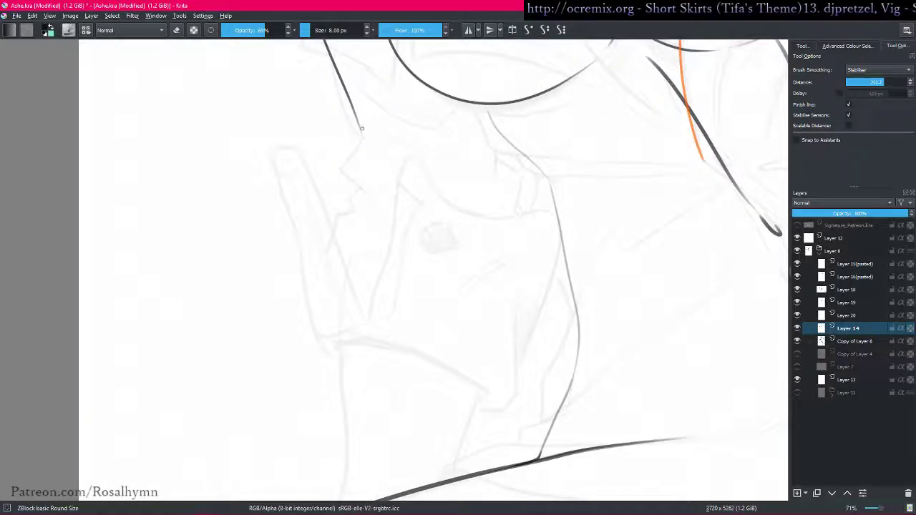
# - Draw the supporting arm's outer forearm contour from the elbow towards the lower thigh at 8 px
pyautogui.moveTo(364, 133); pyautogui.dragTo(343, 308)
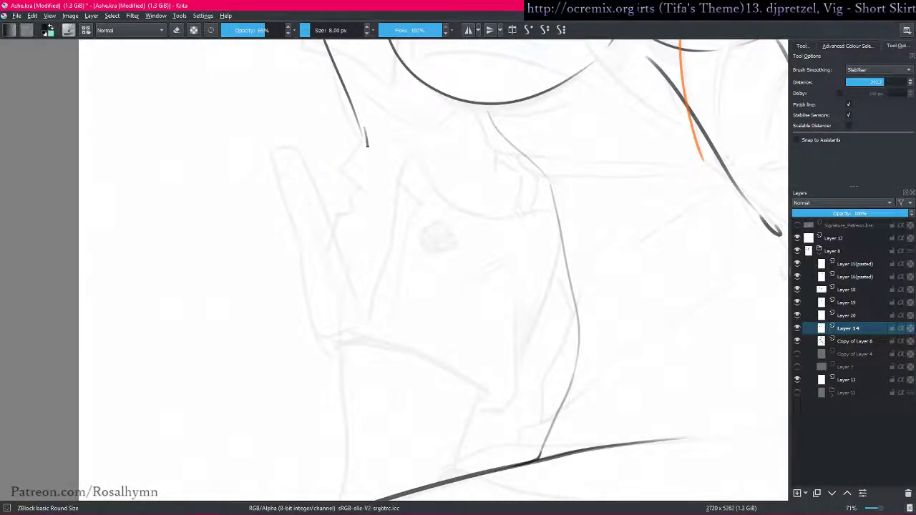
pyautogui.moveTo(356, 238)
pyautogui.mouseDown()
pyautogui.moveTo(342, 317)
pyautogui.moveTo(350, 444)
pyautogui.mouseUp()
pyautogui.moveTo(339, 385); pyautogui.dragTo(345, 294)
pyautogui.moveTo(468, 295); pyautogui.dragTo(430, 339)
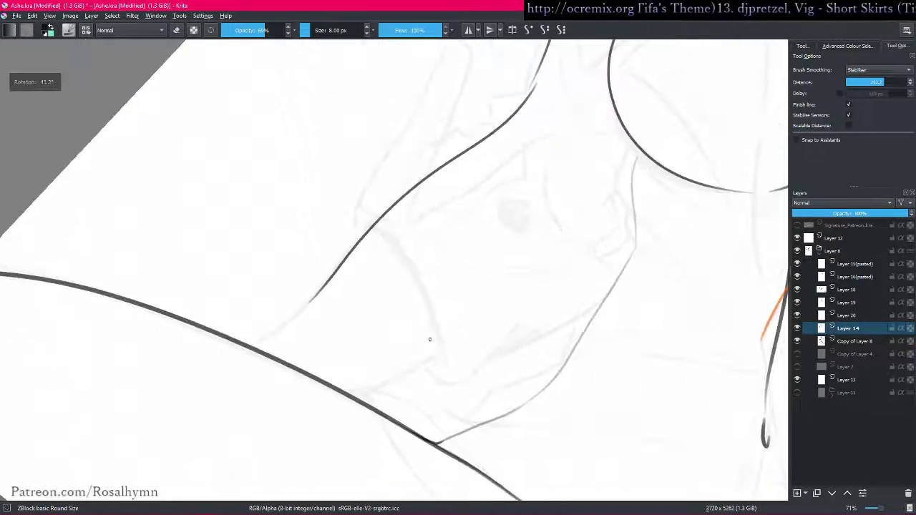
# - Join the outer forearm contour to the lower thigh line with a 9 px brush
pyautogui.press(']')
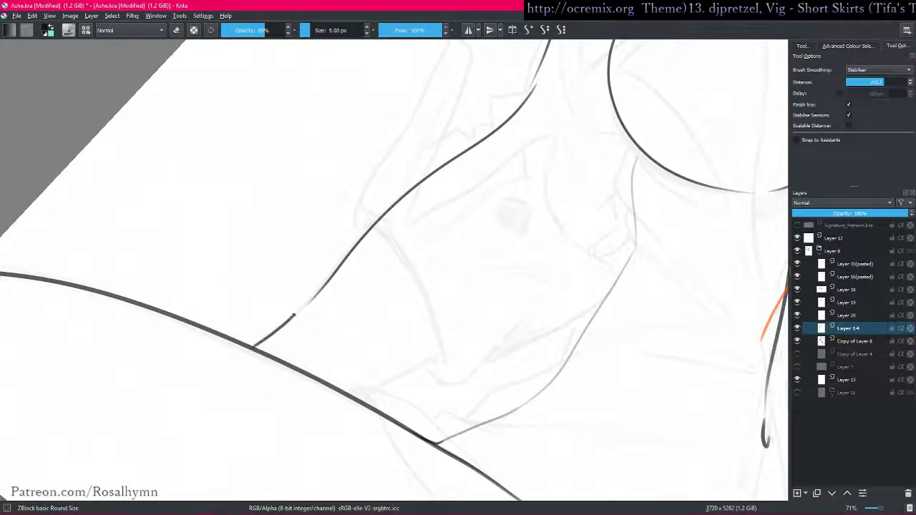
pyautogui.moveTo(475, 287); pyautogui.dragTo(451, 329)
pyautogui.moveTo(568, 268)
pyautogui.mouseDown()
pyautogui.moveTo(500, 207)
pyautogui.moveTo(498, 163)
pyautogui.mouseUp()
pyautogui.hotkey('ctrl', 'z')
pyautogui.moveTo(267, 278); pyautogui.dragTo(423, 171)
pyautogui.moveTo(518, 171)
pyautogui.mouseDown()
pyautogui.moveTo(370, 112)
pyautogui.moveTo(596, 370)
pyautogui.moveTo(541, 285)
pyautogui.mouseUp()
pyautogui.scroll(-1, 541, 285)
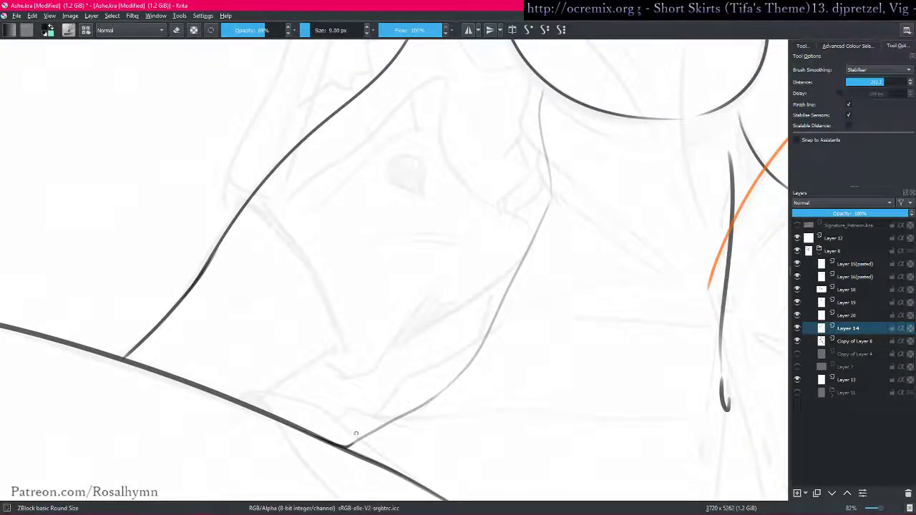
# - Draw the supporting arm's inner contour from the lower thigh up to the bust at 9 px and save the document
pyautogui.moveTo(266, 392)
pyautogui.mouseDown()
pyautogui.moveTo(375, 322)
pyautogui.moveTo(491, 198)
pyautogui.mouseUp()
pyautogui.moveTo(515, 166)
pyautogui.mouseDown()
pyautogui.moveTo(476, 212)
pyautogui.moveTo(493, 233)
pyautogui.mouseUp()
pyautogui.press('5')
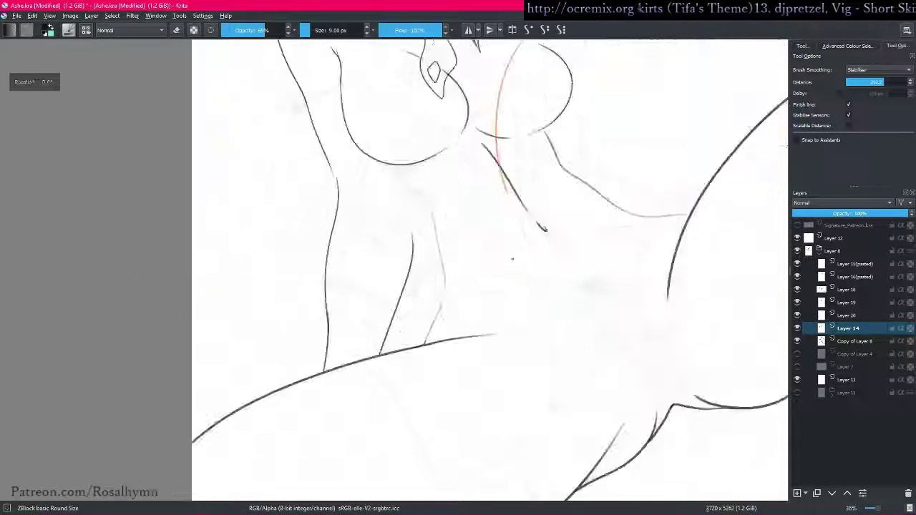
pyautogui.scroll(6, 513, 257)
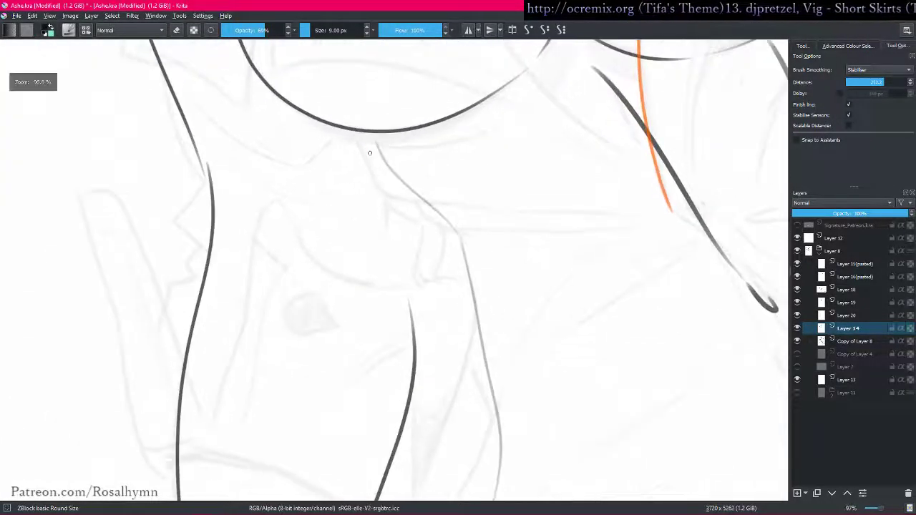
pyautogui.moveTo(360, 134); pyautogui.dragTo(416, 351)
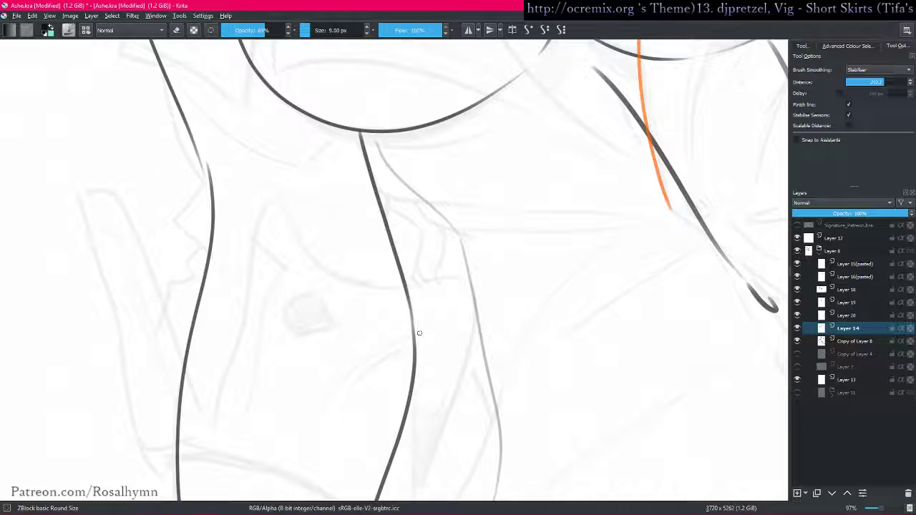
pyautogui.scroll(-4, 420, 333)
pyautogui.press('i')
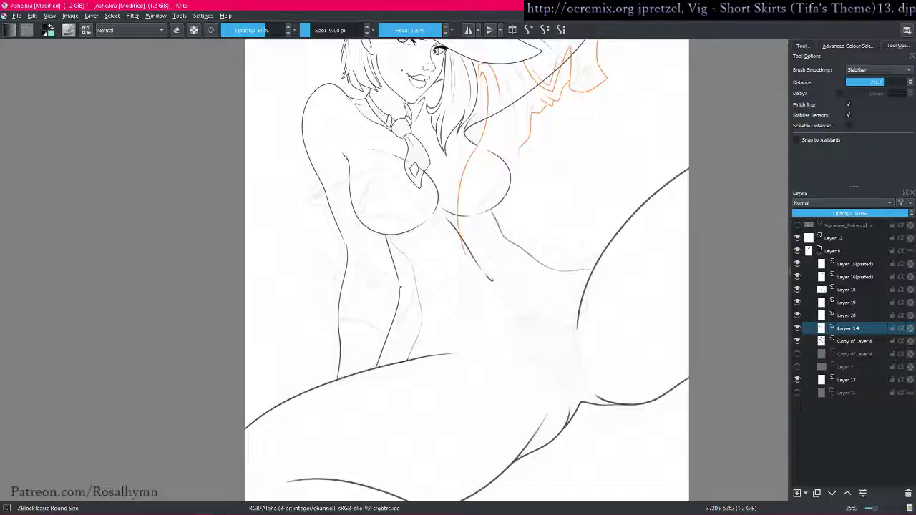
pyautogui.hotkey('ctrl', 's')
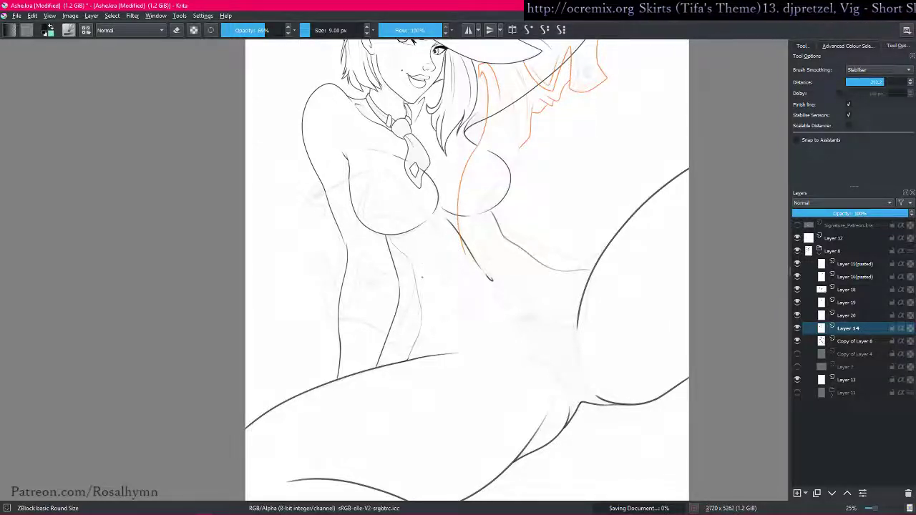
# - Add a short curved elbow crease inside the supporting arm and clean up the line overlap at the elbow
pyautogui.scroll(-1, 543, 189)
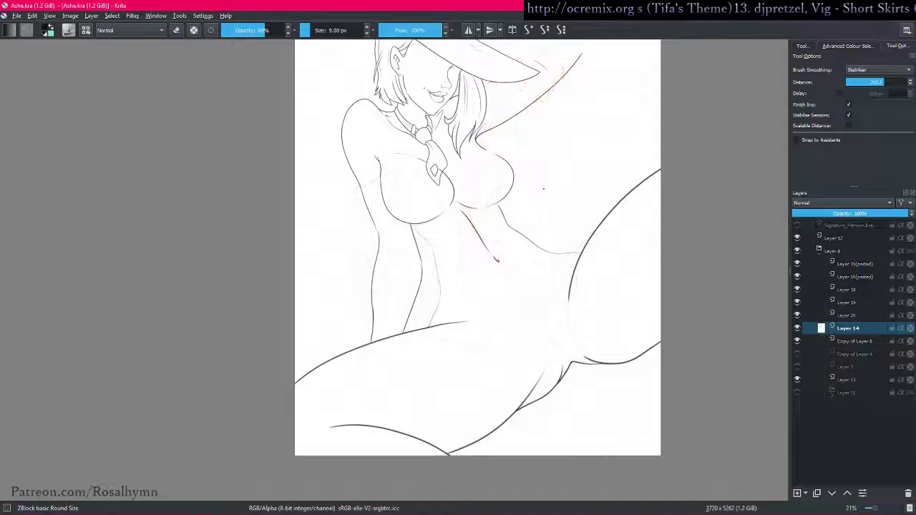
pyautogui.scroll(3, 380, 213)
pyautogui.scroll(1, 373, 213)
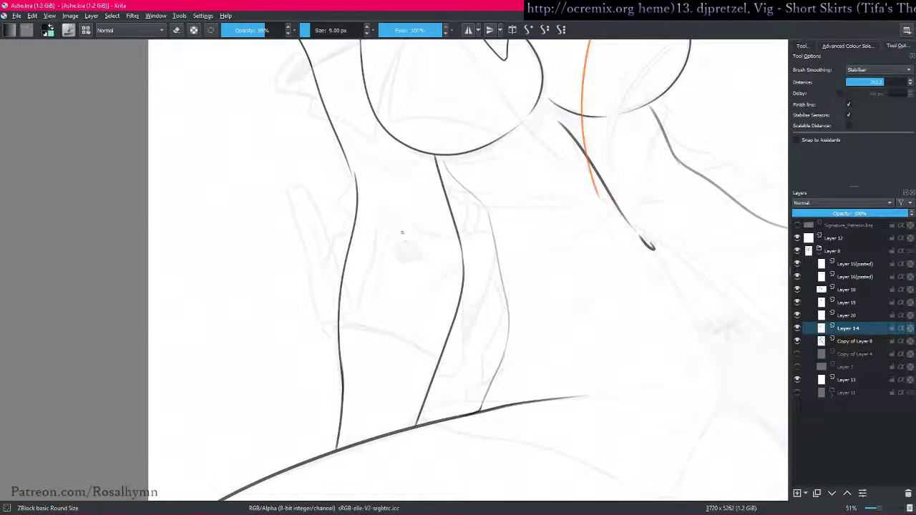
pyautogui.scroll(-2, 521, 300)
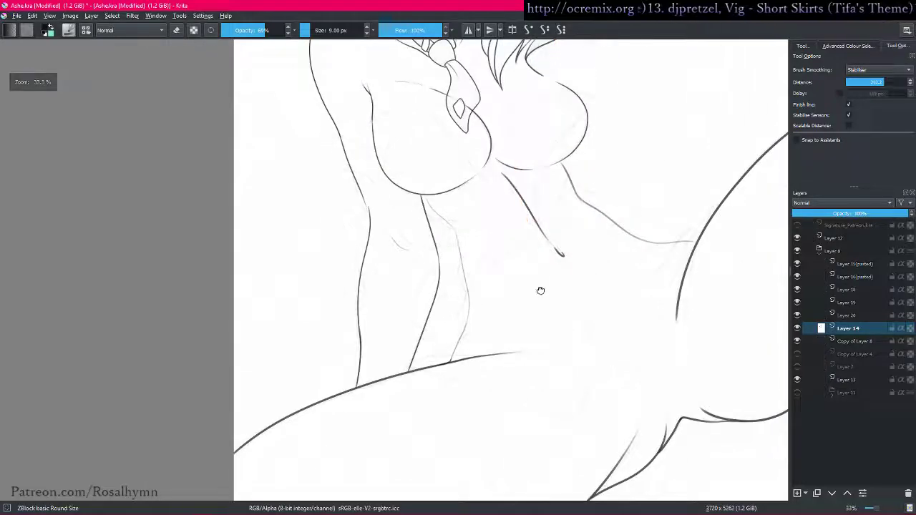
pyautogui.scroll(3, 521, 300)
pyautogui.press('l')
pyautogui.moveTo(308, 153)
pyautogui.mouseDown()
pyautogui.moveTo(341, 235)
pyautogui.moveTo(309, 153)
pyautogui.mouseUp()
pyautogui.press('Delete')
pyautogui.press('b')
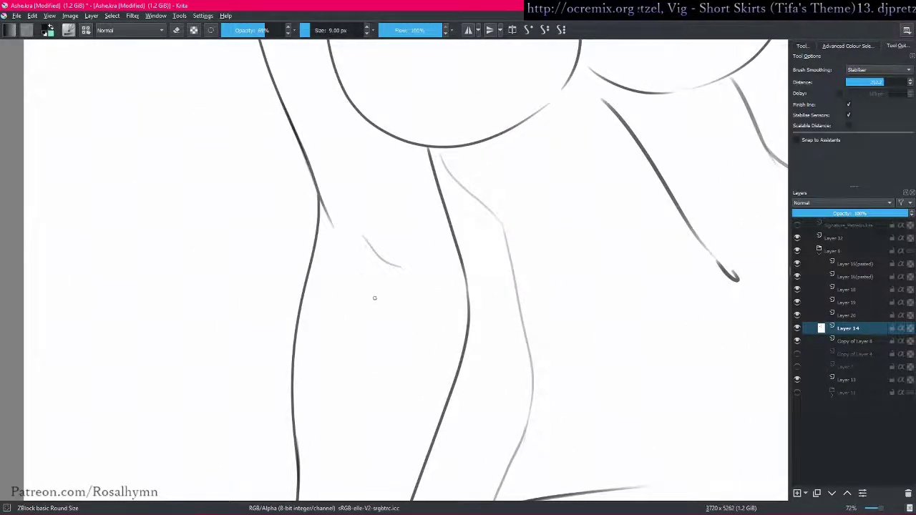
# - Examine the whole figure's line art and proportions, including with Layer 14 isolated
pyautogui.scroll(-4, 374, 297)
pyautogui.scroll(1, 460, 262)
pyautogui.scroll(-1, 464, 280)
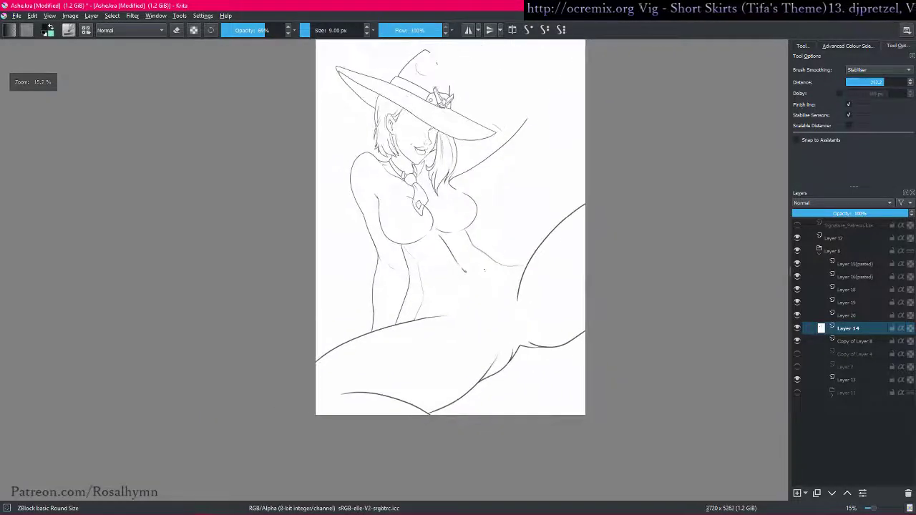
pyautogui.scroll(3, 505, 68)
pyautogui.scroll(-3, 395, 269)
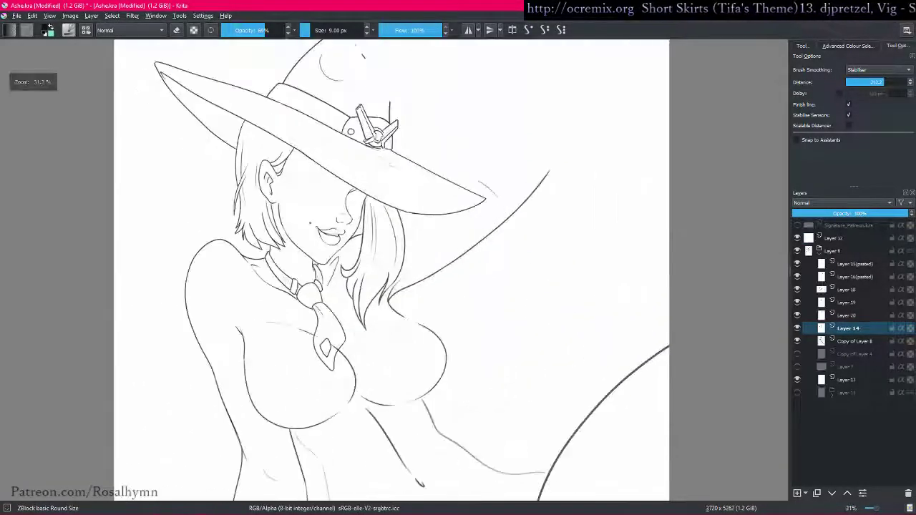
pyautogui.moveTo(503, 262); pyautogui.dragTo(511, 238)
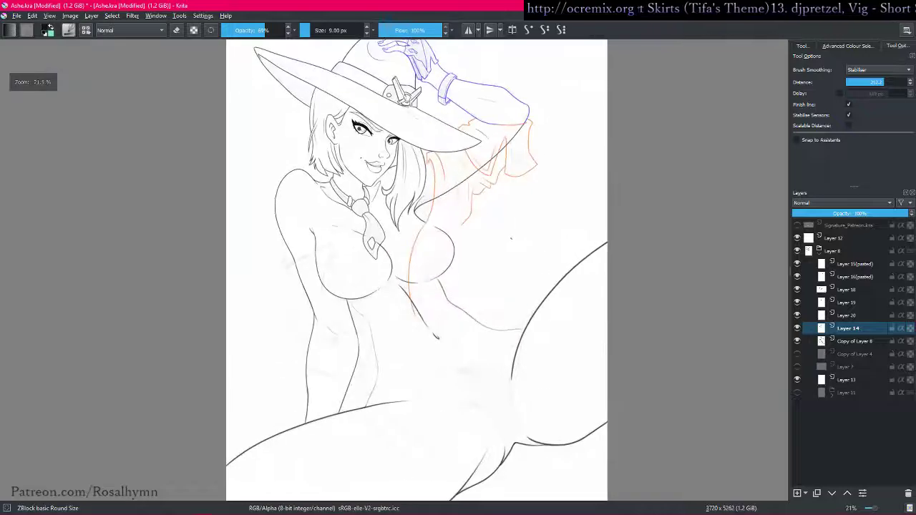
pyautogui.keyDown('alt'); pyautogui.click(822, 328); pyautogui.keyUp('alt')
pyautogui.moveTo(572, 387); pyautogui.dragTo(538, 255)
pyautogui.moveTo(532, 232); pyautogui.dragTo(530, 246)
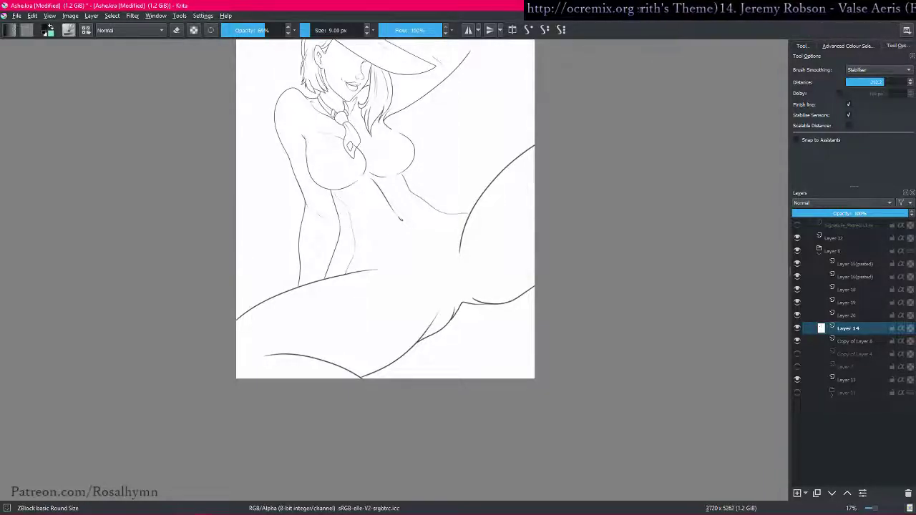
# - Check the whole figure's line art and save the document
pyautogui.scroll(-2, 394, 271)
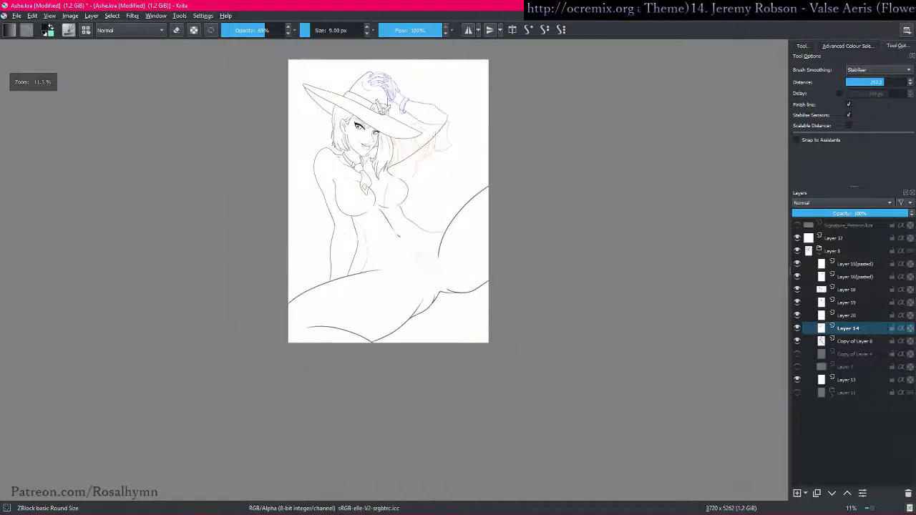
pyautogui.scroll(3, 394, 271)
pyautogui.moveTo(531, 278); pyautogui.dragTo(523, 307)
pyautogui.scroll(-3, 524, 306)
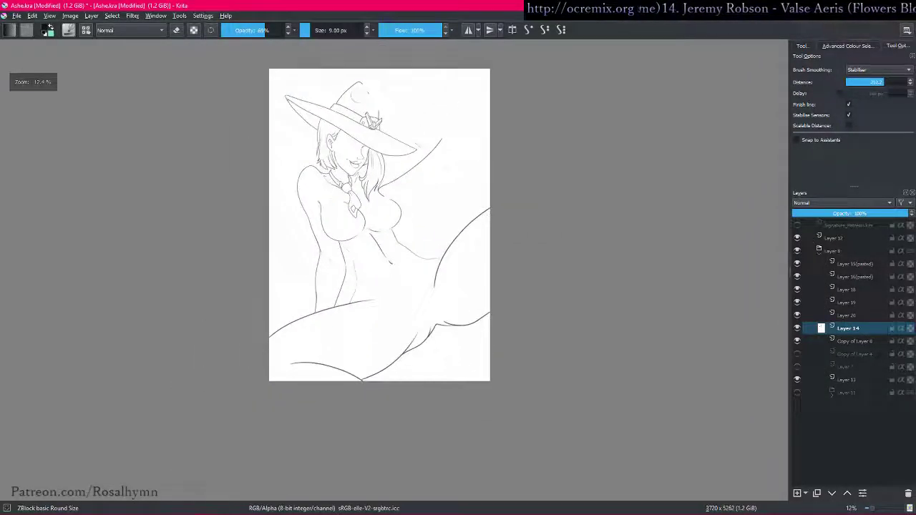
pyautogui.hotkey('ctrl', 's')
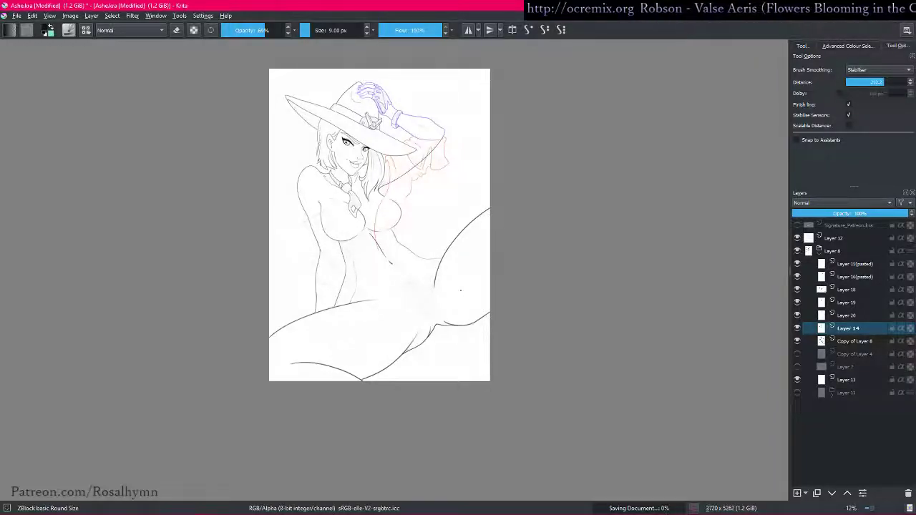
# - Make Layer 15(pasted) the active layer and choose orange as the brush colour
pyautogui.scroll(3, 460, 290)
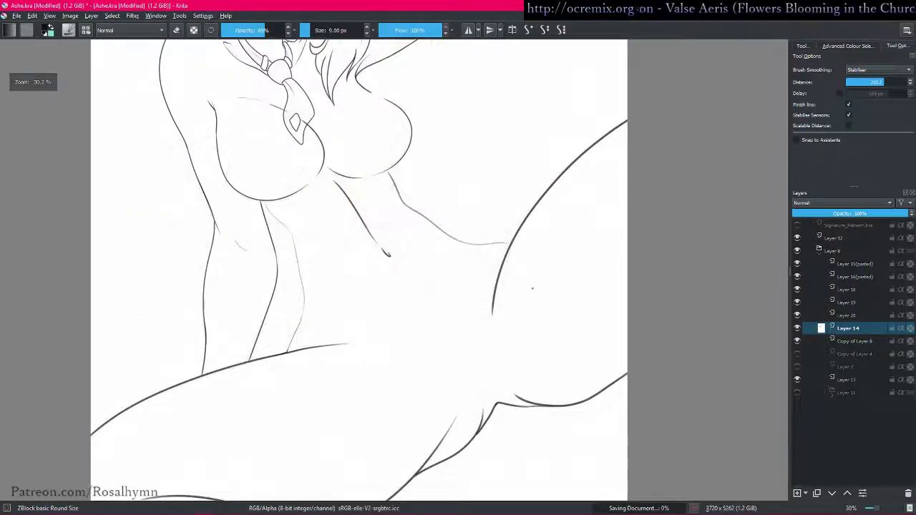
pyautogui.scroll(-2, 532, 285)
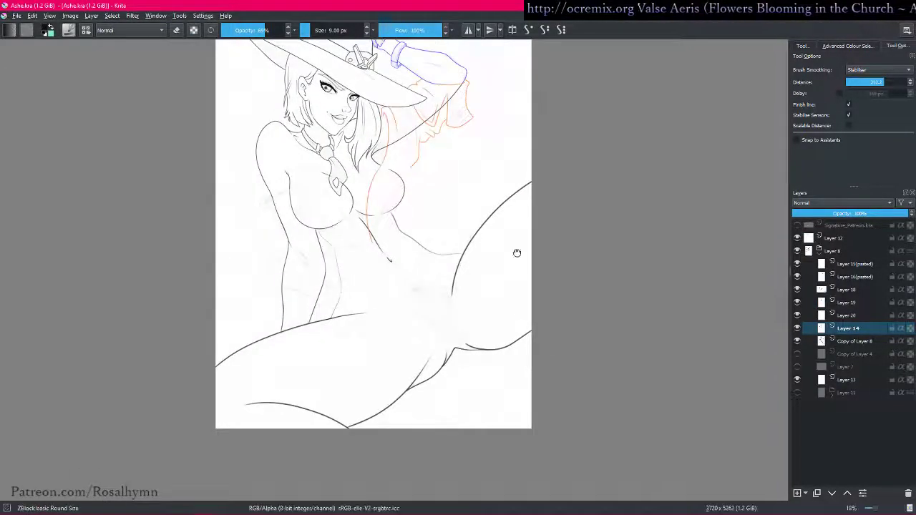
pyautogui.scroll(3, 519, 293)
pyautogui.scroll(6, 449, 214)
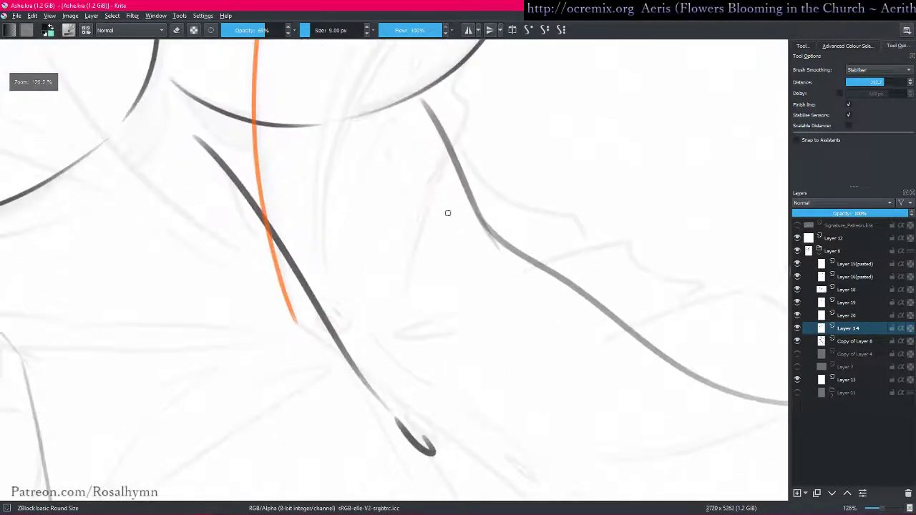
pyautogui.click(259, 129)
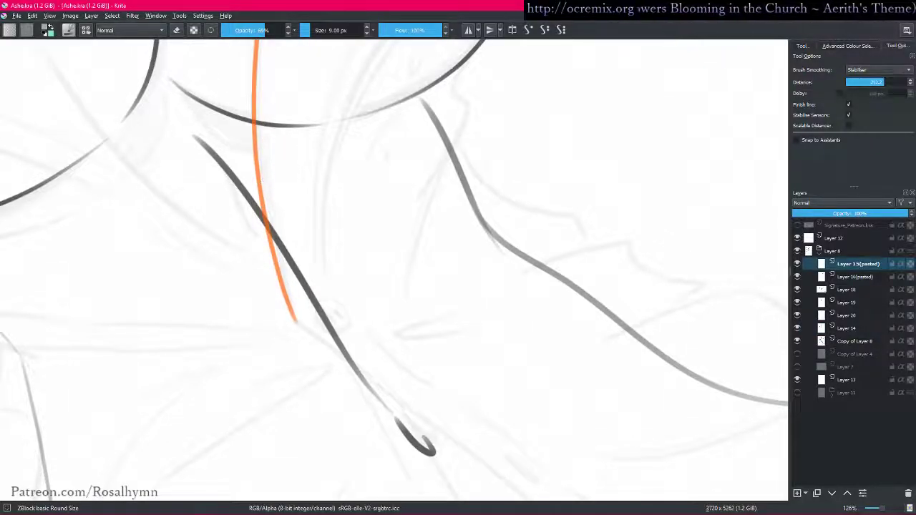
pyautogui.press('h')
pyautogui.click(266, 184)
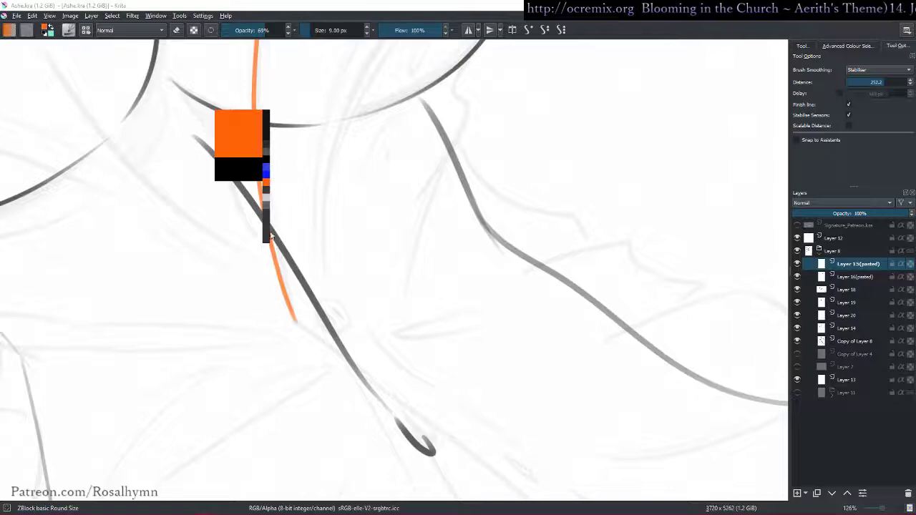
# - Draw the open shirt's neckline edge from above the near breast down to the centre front with a 7 px brush
pyautogui.moveTo(207, 208); pyautogui.dragTo(304, 279)
pyautogui.hotkey('ctrl', '-')
pyautogui.hotkey('ctrl', '-')
pyautogui.hotkey('ctrl', '-')
pyautogui.hotkey('ctrl', '+')
pyautogui.moveTo(193, 147); pyautogui.dragTo(254, 210)
pyautogui.moveTo(180, 127)
pyautogui.mouseDown()
pyautogui.moveTo(248, 181)
pyautogui.moveTo(237, 176)
pyautogui.mouseUp()
pyautogui.hotkey('ctrl', 'z')
pyautogui.press('[')
pyautogui.press('[')
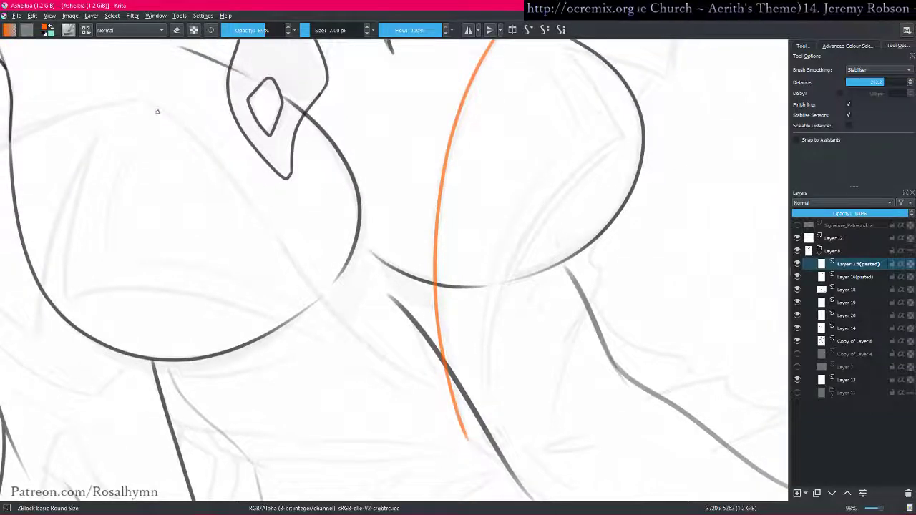
pyautogui.moveTo(172, 117)
pyautogui.mouseDown()
pyautogui.moveTo(370, 345)
pyautogui.moveTo(452, 399)
pyautogui.mouseUp()
# - Draw the shirt's upper edge from the neckline out across the upper arm, deleting and redrawing the stray part
pyautogui.moveTo(429, 345); pyautogui.dragTo(428, 369)
pyautogui.moveTo(382, 308); pyautogui.dragTo(629, 344)
pyautogui.moveTo(329, 288); pyautogui.dragTo(328, 265)
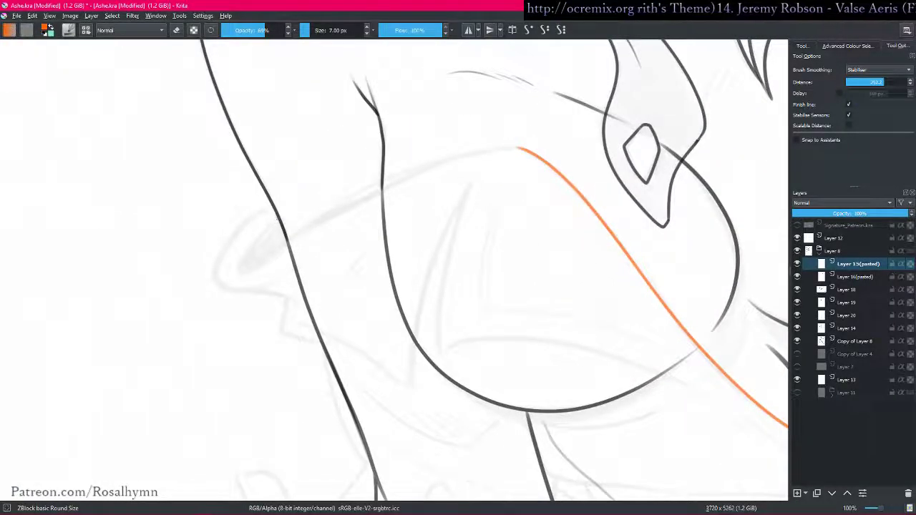
pyautogui.moveTo(272, 255)
pyautogui.mouseDown()
pyautogui.moveTo(374, 189)
pyautogui.moveTo(501, 150)
pyautogui.mouseUp()
pyautogui.moveTo(606, 169)
pyautogui.mouseDown()
pyautogui.moveTo(545, 55)
pyautogui.moveTo(503, 158)
pyautogui.moveTo(571, 243)
pyautogui.moveTo(571, 133)
pyautogui.moveTo(415, 89)
pyautogui.moveTo(439, 85)
pyautogui.moveTo(308, 173)
pyautogui.moveTo(348, 144)
pyautogui.mouseUp()
pyautogui.press('l')
pyautogui.press('Delete')
pyautogui.hotkey('ctrl', 'shift', 'a')
pyautogui.press('b')
pyautogui.moveTo(308, 174); pyautogui.dragTo(352, 145)
# - Draw the fold line down the side of the near breast inside the shirt
pyautogui.press('5')
pyautogui.moveTo(422, 293); pyautogui.dragTo(414, 193)
pyautogui.moveTo(352, 88)
pyautogui.mouseDown()
pyautogui.moveTo(279, 256)
pyautogui.moveTo(263, 365)
pyautogui.mouseUp()
pyautogui.moveTo(289, 324); pyautogui.dragTo(406, 300)
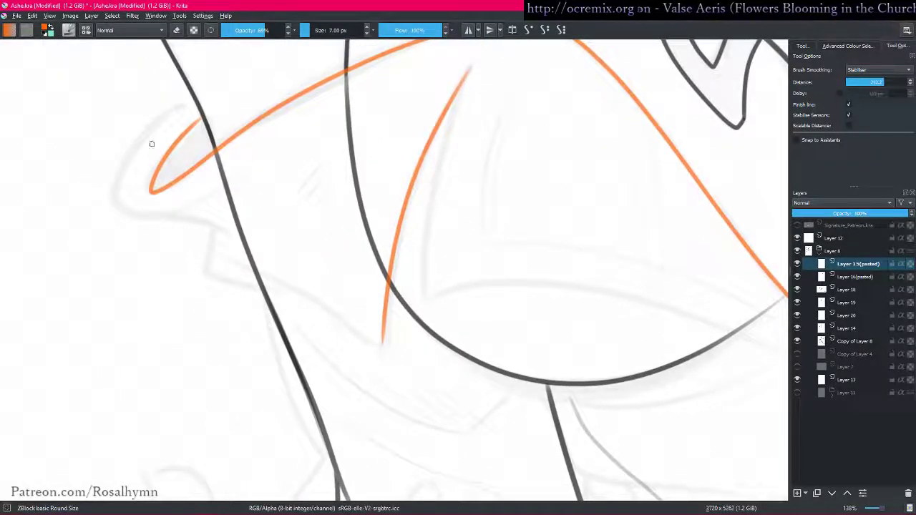
# - Draw the outer curl of the shirt's fold around the upper arm and the short edge beneath it
pyautogui.moveTo(190, 95)
pyautogui.mouseDown()
pyautogui.moveTo(120, 171)
pyautogui.moveTo(208, 213)
pyautogui.moveTo(223, 241)
pyautogui.mouseUp()
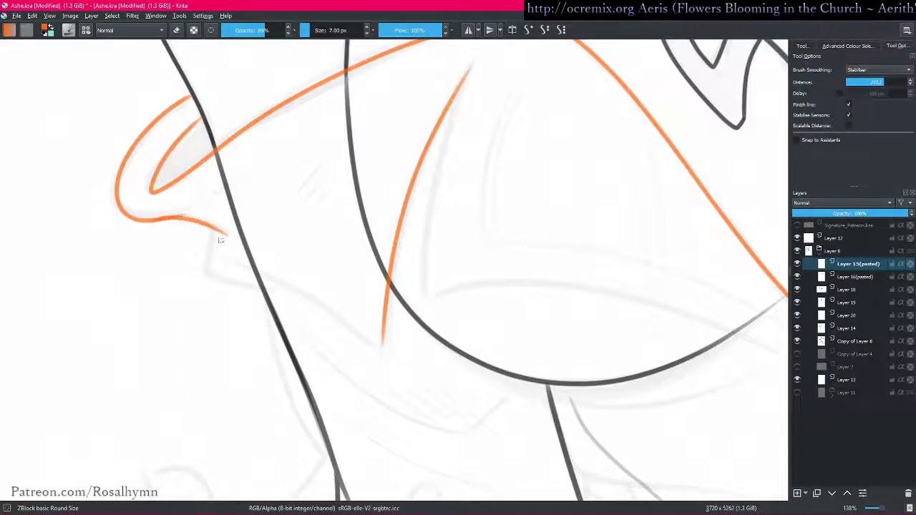
pyautogui.moveTo(383, 291)
pyautogui.mouseDown()
pyautogui.moveTo(435, 282)
pyautogui.moveTo(417, 284)
pyautogui.mouseUp()
pyautogui.scroll(-2, 415, 285)
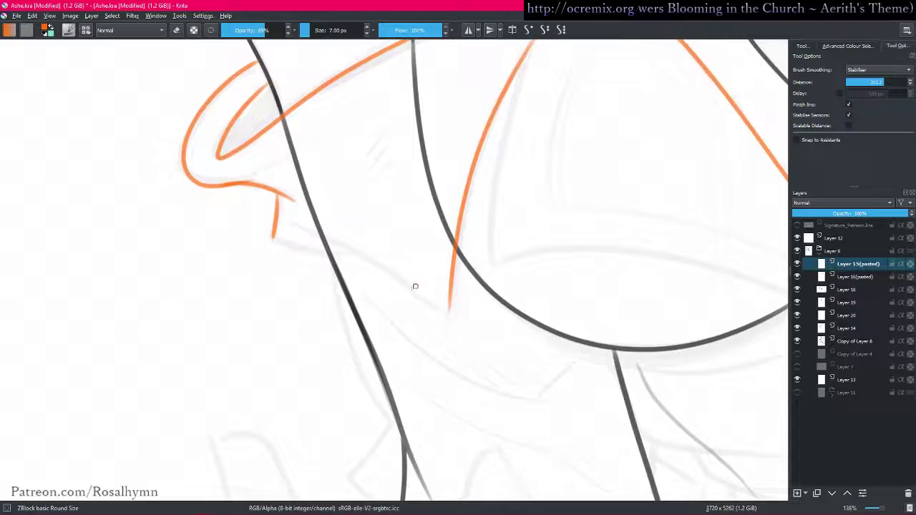
# - Examine the rough sketch and the orange shirt lines with their layers isolated
pyautogui.press('-')
pyautogui.press('-')
pyautogui.press('-')
pyautogui.press('-')
pyautogui.press('-')
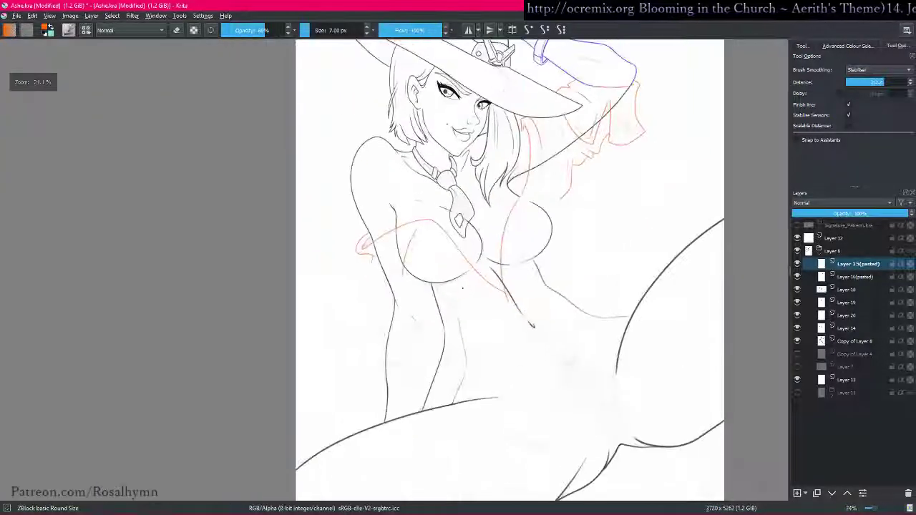
pyautogui.press('i')
pyautogui.press('pagedown')
pyautogui.press('pagedown')
pyautogui.press('pagedown')
pyautogui.press('pagedown')
pyautogui.press('pagedown')
pyautogui.press('pagedown')
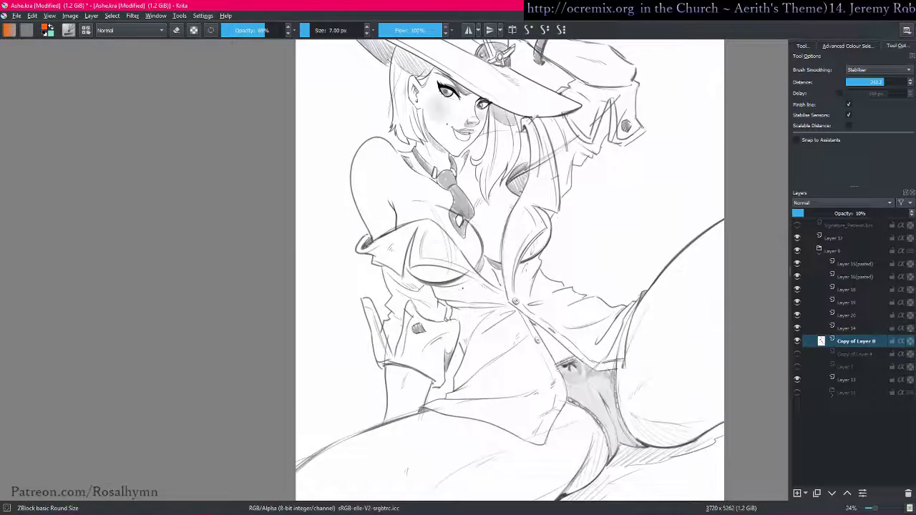
pyautogui.press('pageup')
pyautogui.press('pageup')
pyautogui.press('pageup')
pyautogui.press('pageup')
pyautogui.press('pageup')
pyautogui.press('pageup')
pyautogui.press('pageup')
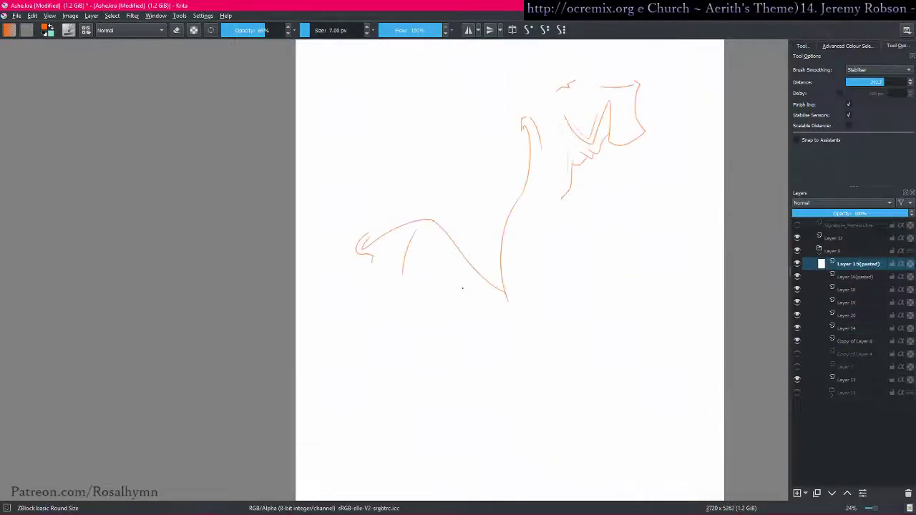
pyautogui.press('pagedown')
# - Draw the shirt fold's pointed lower hem across the arm and a curved sleeve fold beneath it
pyautogui.scroll(6, 462, 288)
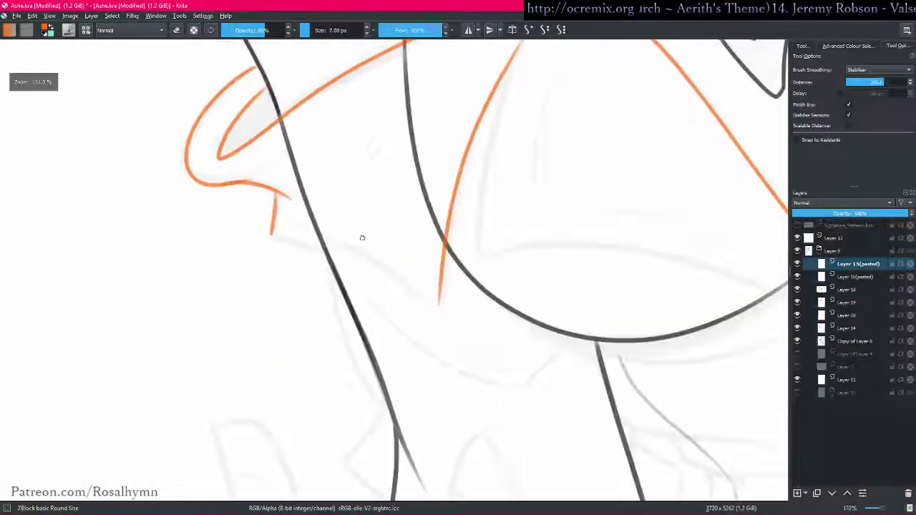
pyautogui.moveTo(270, 233)
pyautogui.mouseDown()
pyautogui.moveTo(353, 249)
pyautogui.moveTo(329, 242)
pyautogui.moveTo(429, 300)
pyautogui.mouseUp()
pyautogui.moveTo(501, 281)
pyautogui.mouseDown()
pyautogui.moveTo(511, 317)
pyautogui.moveTo(479, 180)
pyautogui.moveTo(462, 165)
pyautogui.mouseUp()
pyautogui.moveTo(347, 185); pyautogui.dragTo(491, 195)
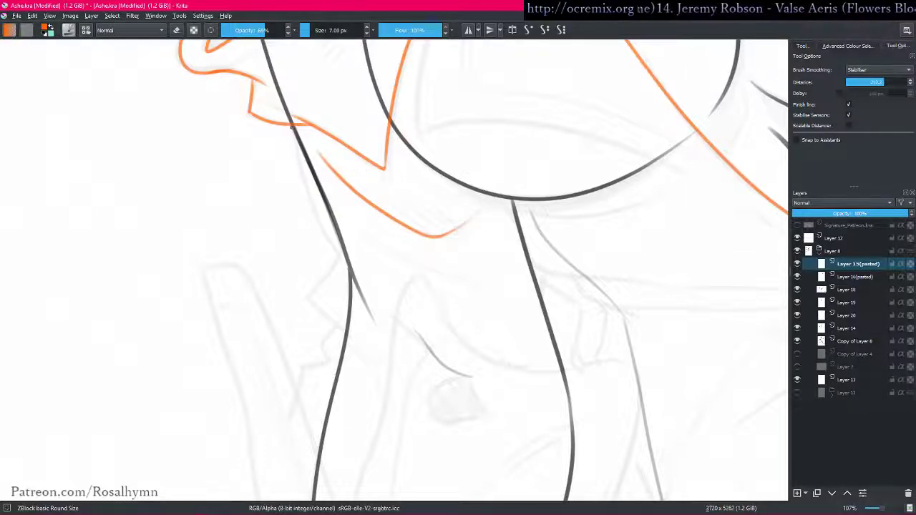
# - Draw the zigzag outer edge of the bunched sleeve along the elbow, with short crease strokes inside it
pyautogui.moveTo(292, 129)
pyautogui.mouseDown()
pyautogui.moveTo(336, 250)
pyautogui.moveTo(311, 296)
pyautogui.moveTo(362, 349)
pyautogui.mouseUp()
pyautogui.moveTo(392, 346); pyautogui.dragTo(377, 239)
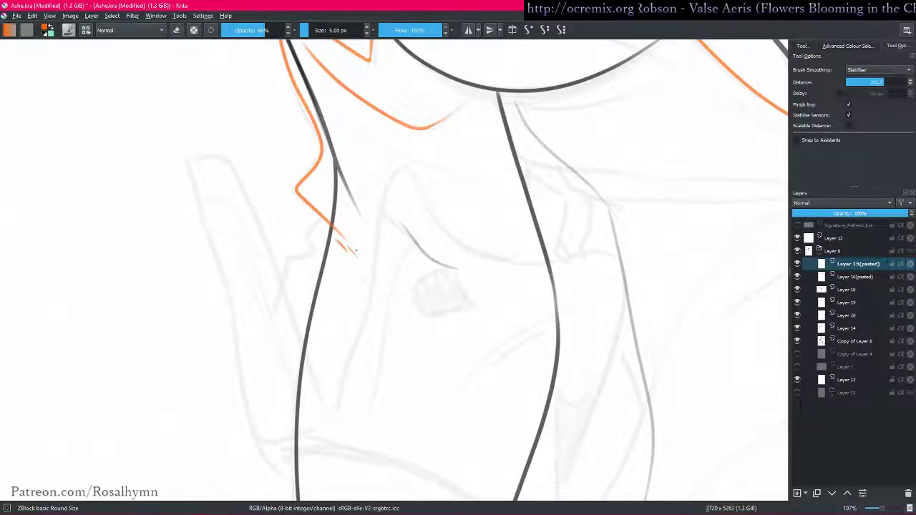
pyautogui.moveTo(311, 229); pyautogui.dragTo(320, 254)
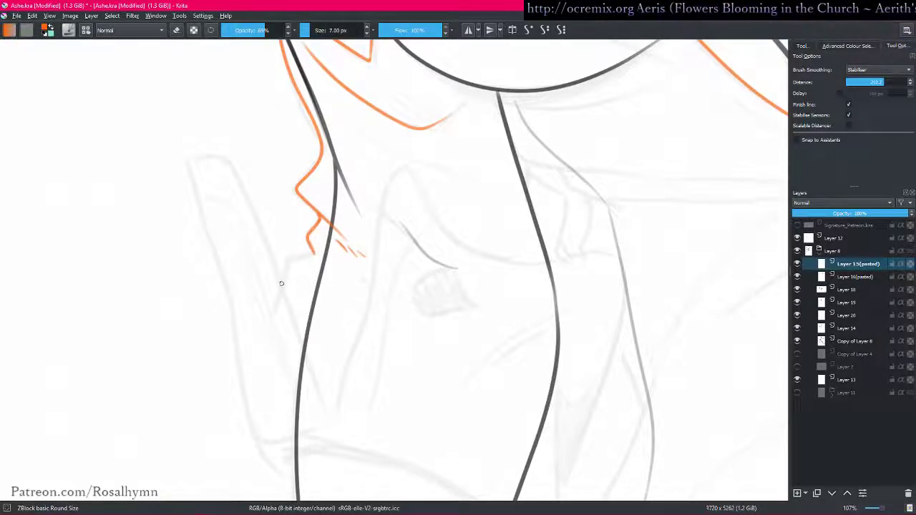
pyautogui.moveTo(284, 274); pyautogui.dragTo(299, 258)
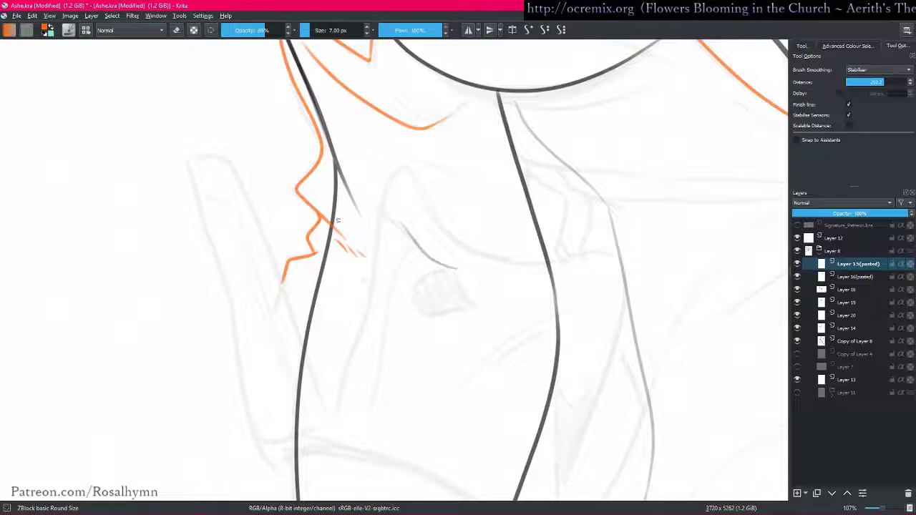
# - Draw the rounded tip and both long sides of the glove cuff's outer flap beside the forearm
pyautogui.moveTo(209, 157)
pyautogui.mouseDown()
pyautogui.moveTo(268, 254)
pyautogui.moveTo(325, 408)
pyautogui.mouseUp()
pyautogui.press('-')
pyautogui.moveTo(365, 378)
pyautogui.keyDown('ctrl'); pyautogui.mouseDown()
pyautogui.moveTo(415, 323)
pyautogui.moveTo(401, 288)
pyautogui.mouseUp(); pyautogui.keyUp('ctrl')
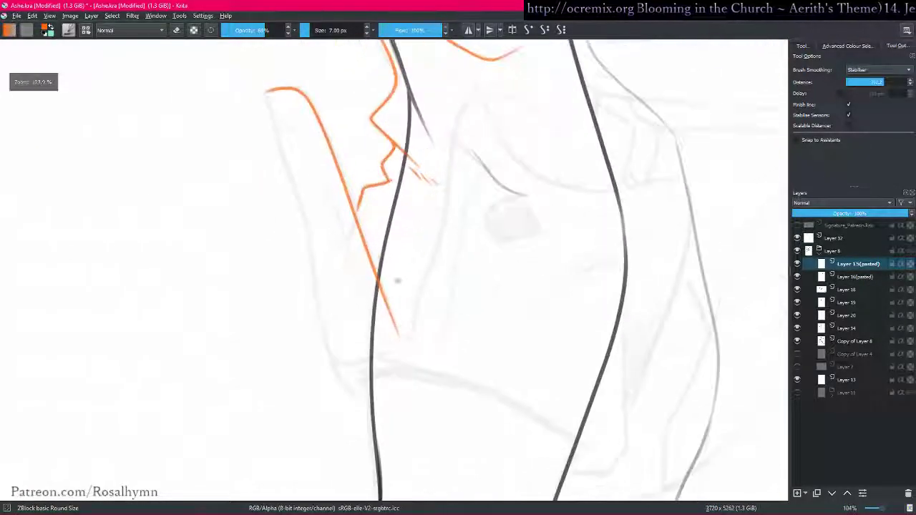
pyautogui.moveTo(267, 93)
pyautogui.mouseDown()
pyautogui.moveTo(309, 238)
pyautogui.moveTo(329, 353)
pyautogui.moveTo(397, 363)
pyautogui.mouseUp()
pyautogui.press('-')
pyautogui.keyDown('shift'); pyautogui.moveTo(593, 368); pyautogui.dragTo(565, 215); pyautogui.keyUp('shift')
pyautogui.keyDown('ctrl'); pyautogui.moveTo(515, 250); pyautogui.dragTo(506, 133); pyautogui.keyUp('ctrl')
# - Delete the stray end of the cuff flap's outer side and redraw its lower corner up to the forearm
pyautogui.moveTo(621, 241)
pyautogui.mouseDown()
pyautogui.moveTo(416, 189)
pyautogui.moveTo(323, 282)
pyautogui.moveTo(353, 237)
pyautogui.mouseUp()
pyautogui.press('l')
pyautogui.moveTo(228, 191); pyautogui.dragTo(321, 209)
pyautogui.press('Delete')
pyautogui.hotkey('ctrl', 'shift', 'a')
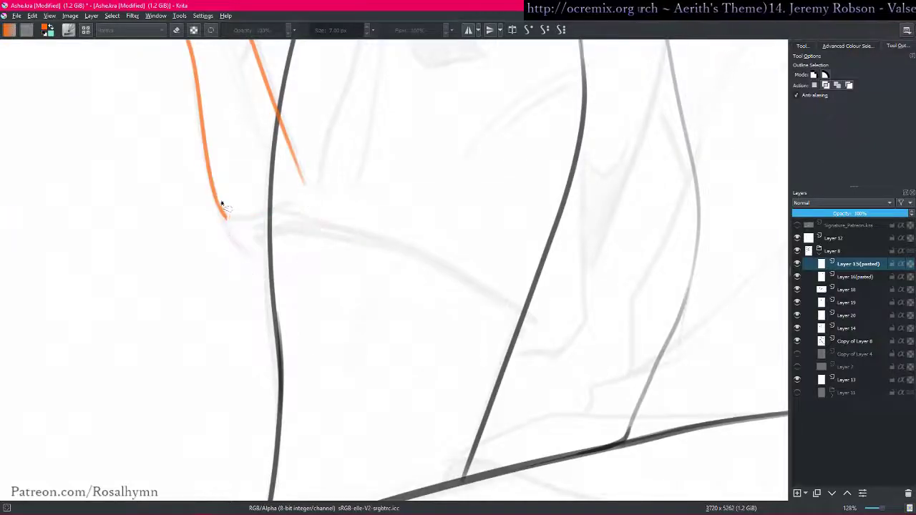
pyautogui.press('b')
pyautogui.moveTo(215, 198); pyautogui.dragTo(269, 254)
pyautogui.moveTo(242, 163)
pyautogui.mouseDown()
pyautogui.moveTo(585, 296)
pyautogui.moveTo(321, 267)
pyautogui.mouseUp()
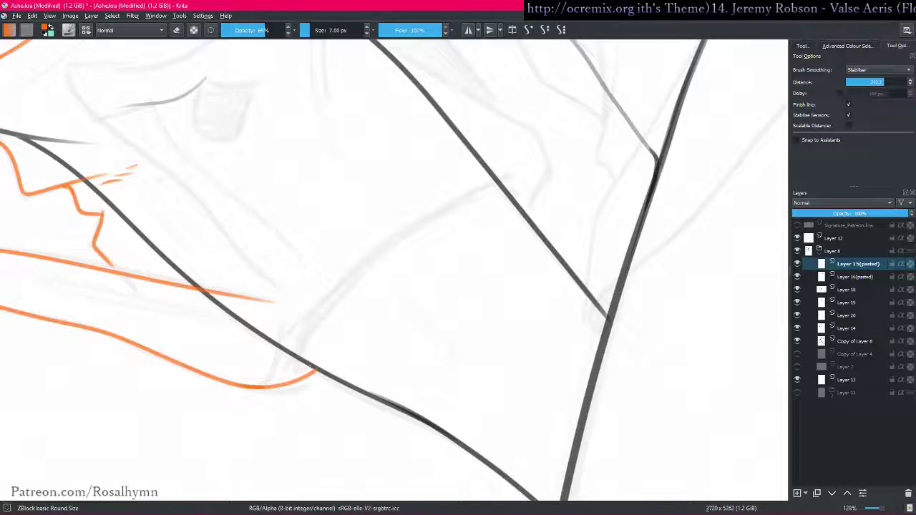
# - Draw the cuff's curved lower edge across the forearm and a short stroke at its inner end
pyautogui.moveTo(295, 370)
pyautogui.mouseDown()
pyautogui.moveTo(320, 322)
pyautogui.moveTo(384, 253)
pyautogui.moveTo(514, 180)
pyautogui.moveTo(529, 203)
pyautogui.moveTo(550, 172)
pyautogui.mouseUp()
pyautogui.moveTo(561, 169)
pyautogui.mouseDown()
pyautogui.moveTo(518, 232)
pyautogui.moveTo(494, 243)
pyautogui.mouseUp()
pyautogui.moveTo(426, 142); pyautogui.dragTo(520, 231)
pyautogui.moveTo(517, 199); pyautogui.dragTo(437, 266)
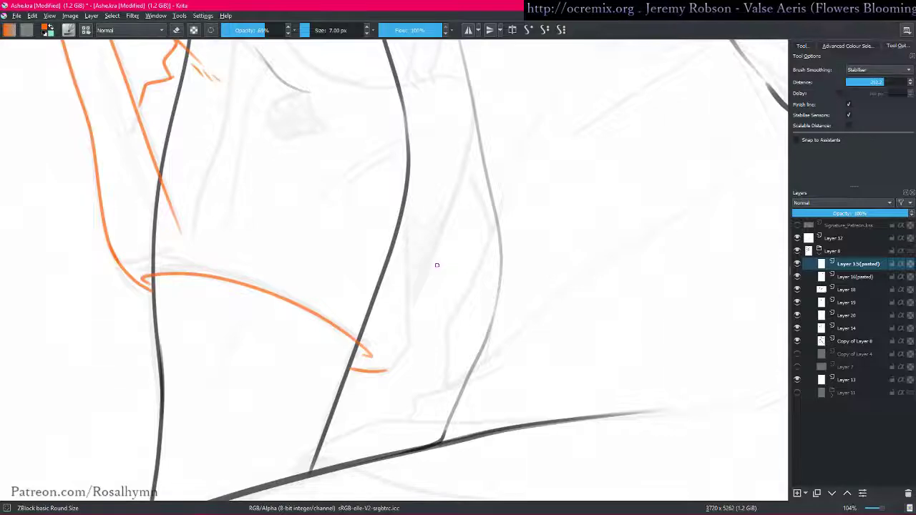
# - Draw the inner side of the cuff's V-shaped notch from its base up towards the middle peak
pyautogui.hotkey('alt', 'Tab')
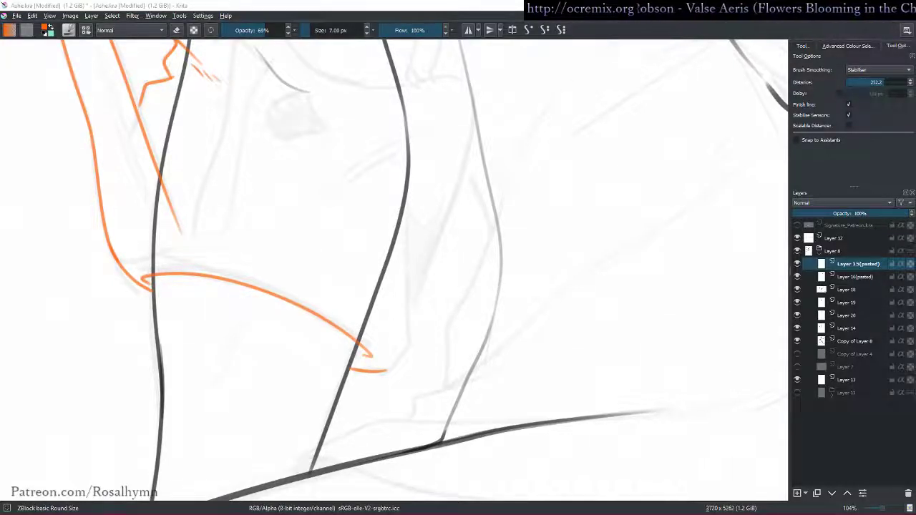
pyautogui.moveTo(453, 337); pyautogui.dragTo(403, 394)
pyautogui.moveTo(403, 394); pyautogui.dragTo(405, 388)
pyautogui.moveTo(456, 257); pyautogui.dragTo(447, 361)
pyautogui.moveTo(446, 361); pyautogui.dragTo(461, 322)
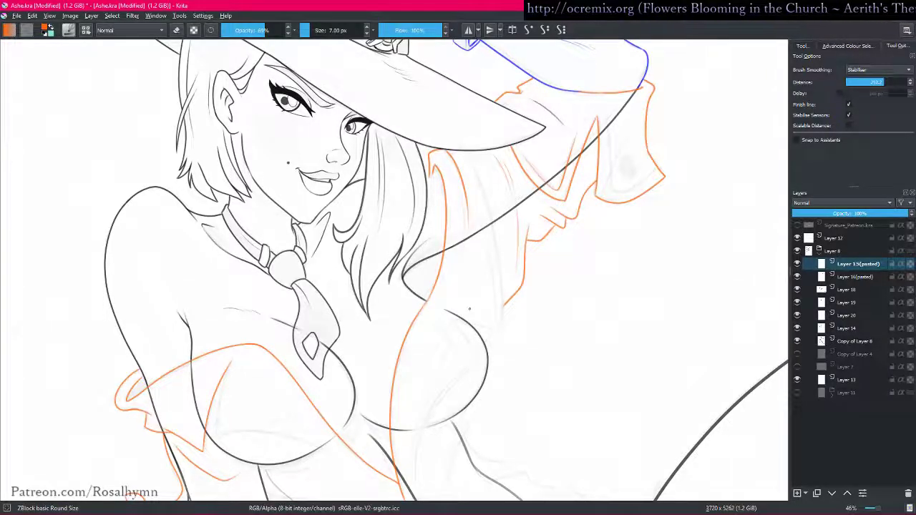
pyautogui.moveTo(394, 301); pyautogui.dragTo(431, 143)
pyautogui.moveTo(431, 142); pyautogui.dragTo(432, 185)
pyautogui.moveTo(432, 185); pyautogui.dragTo(432, 134)
pyautogui.moveTo(394, 322); pyautogui.dragTo(425, 196)
pyautogui.moveTo(405, 269); pyautogui.dragTo(405, 243)
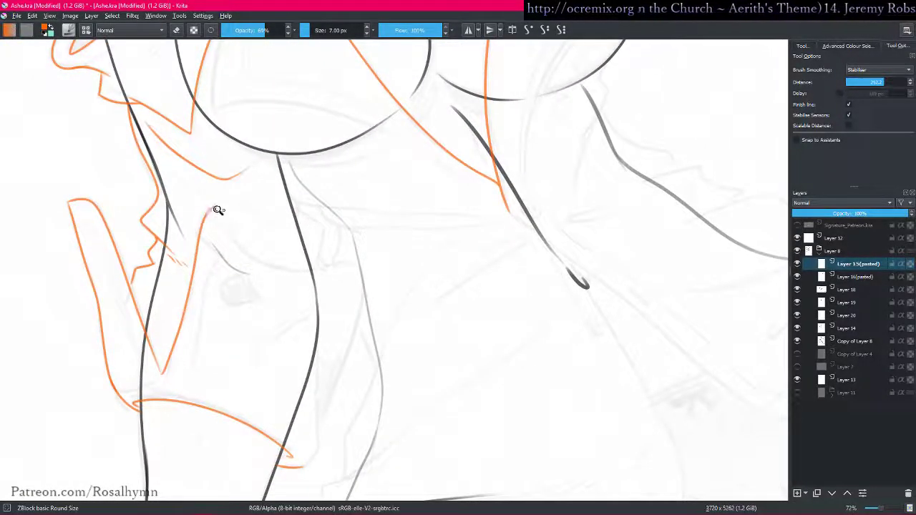
# - Complete the glove cuff's outline with its curved upper edge, inner side and rounded lower corner
pyautogui.moveTo(222, 210); pyautogui.dragTo(172, 174)
pyautogui.moveTo(56, 151)
pyautogui.mouseDown()
pyautogui.moveTo(91, 212)
pyautogui.moveTo(192, 268)
pyautogui.moveTo(287, 255)
pyautogui.mouseUp()
pyautogui.moveTo(326, 390); pyautogui.dragTo(408, 172)
pyautogui.moveTo(401, 85); pyautogui.dragTo(400, 123)
pyautogui.moveTo(412, 85)
pyautogui.mouseDown()
pyautogui.moveTo(398, 209)
pyautogui.moveTo(331, 393)
pyautogui.mouseUp()
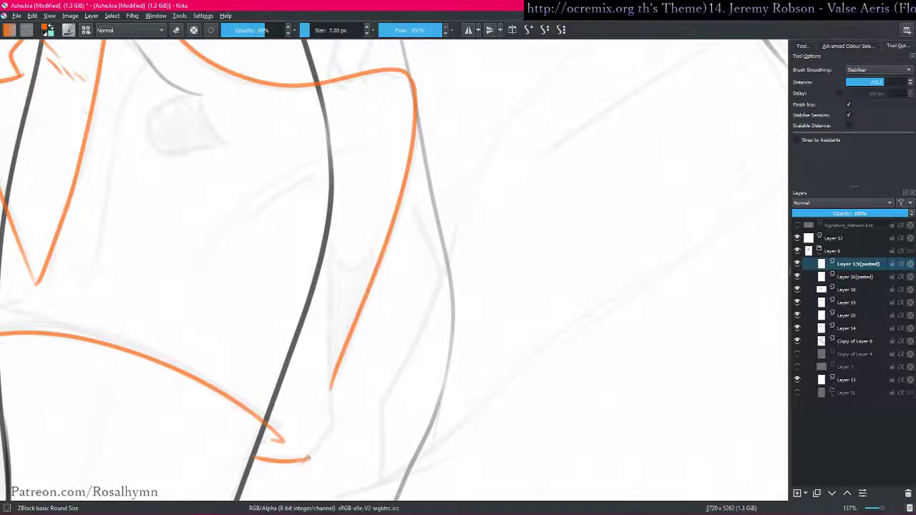
pyautogui.scroll(-5, 368, 182)
pyautogui.scroll(5, 393, 307)
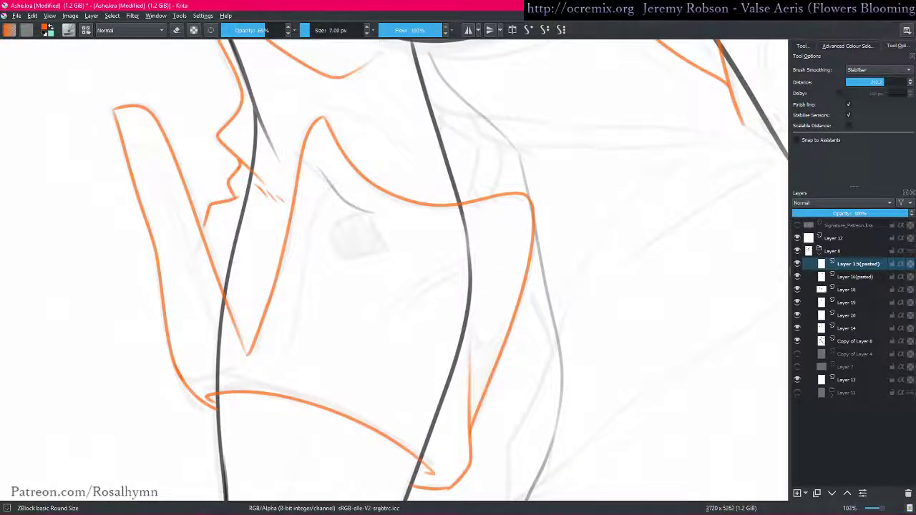
# - Examine the orange shirt and glove lines against the whole figure and with their layer isolated
pyautogui.scroll(-6, 589, 262)
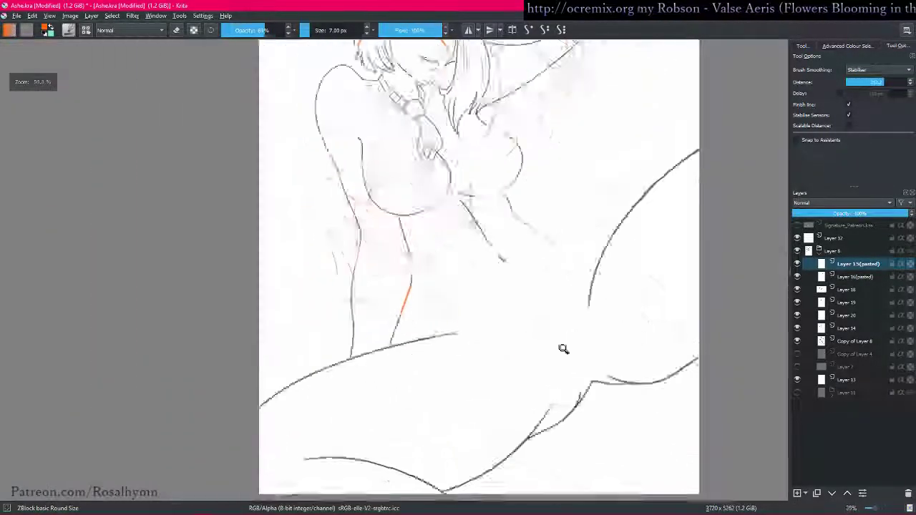
pyautogui.moveTo(469, 269); pyautogui.dragTo(498, 325)
pyautogui.moveTo(438, 297); pyautogui.dragTo(422, 258)
pyautogui.press('i')
pyautogui.press('i')
pyautogui.scroll(4, 342, 266)
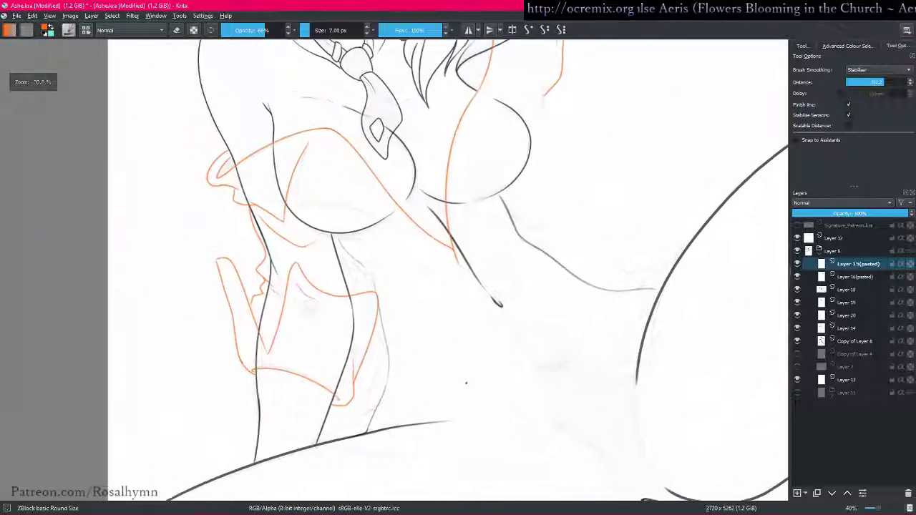
pyautogui.press('i')
pyautogui.press('pagedown')
pyautogui.press('pageup')
pyautogui.press('i')
# - Move Layer 15(pasted) directly below Layer 14 and check the neighbouring layers in isolation
pyautogui.moveTo(845, 265); pyautogui.dragTo(850, 336)
pyautogui.scroll(-8, 427, 337)
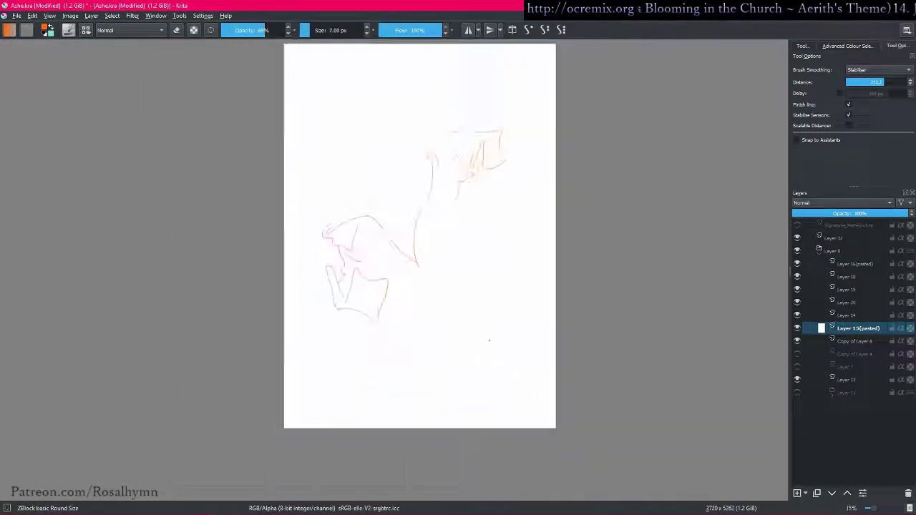
pyautogui.press('pagedown')
pyautogui.press('pageup')
pyautogui.moveTo(439, 401); pyautogui.dragTo(441, 228)
pyautogui.press('pagedown')
pyautogui.moveTo(276, 385); pyautogui.dragTo(413, 334)
pyautogui.press('pageup')
# - Draw the thin inner trim line of the glove cuff, following the middle peak and the curved upper edge
pyautogui.press('i')
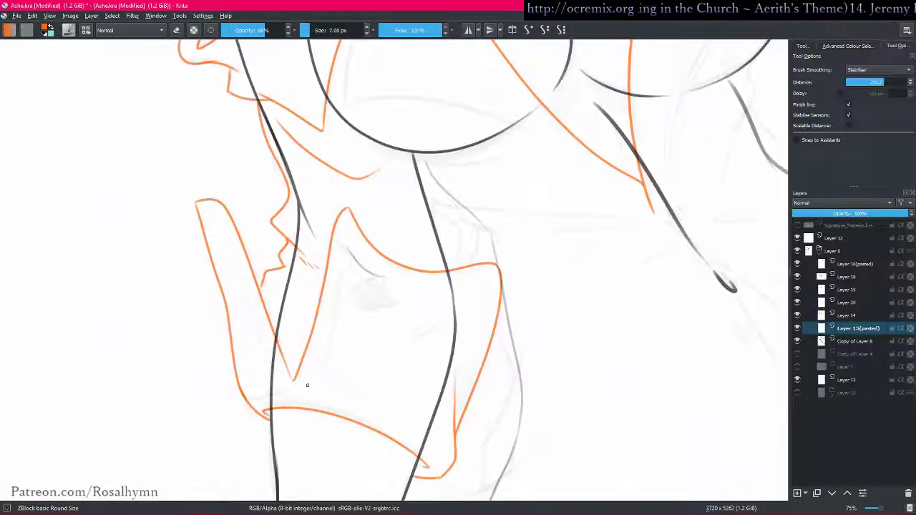
pyautogui.scroll(1, 369, 226)
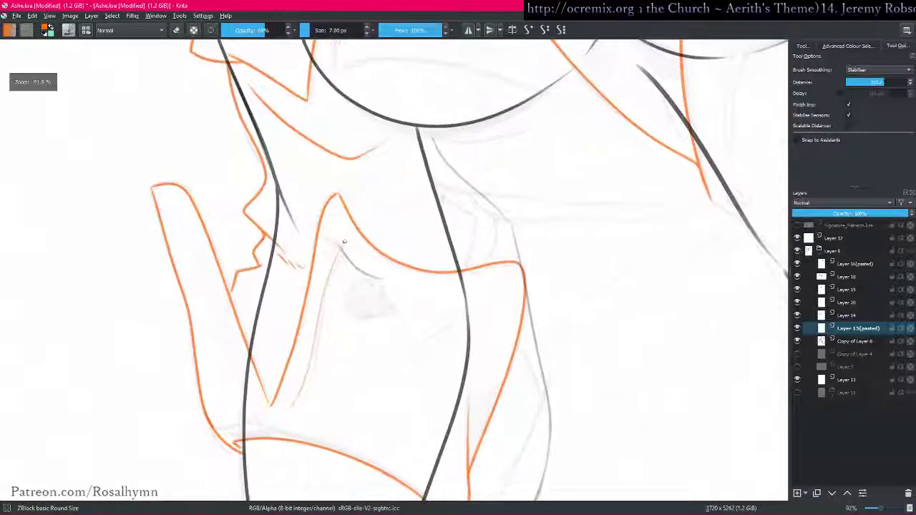
pyautogui.moveTo(408, 281); pyautogui.dragTo(510, 283)
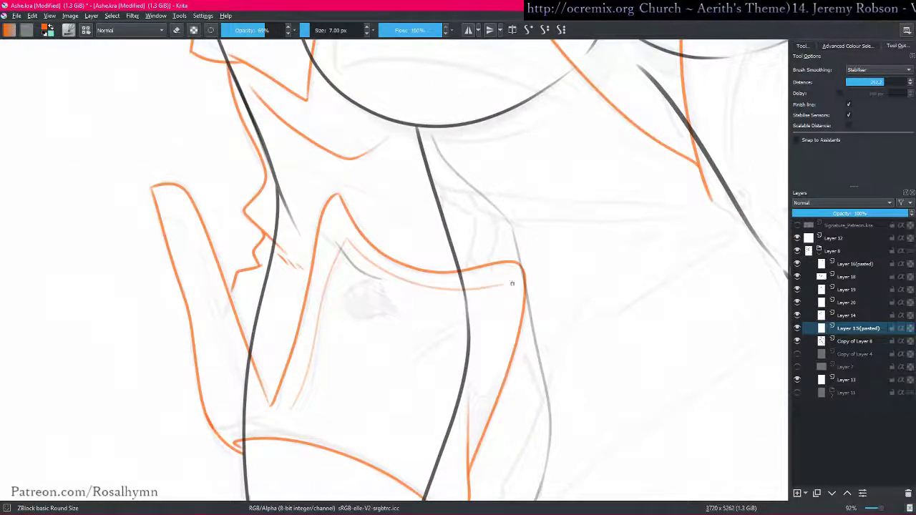
pyautogui.press('i')
pyautogui.press('pagedown')
pyautogui.press('pageup')
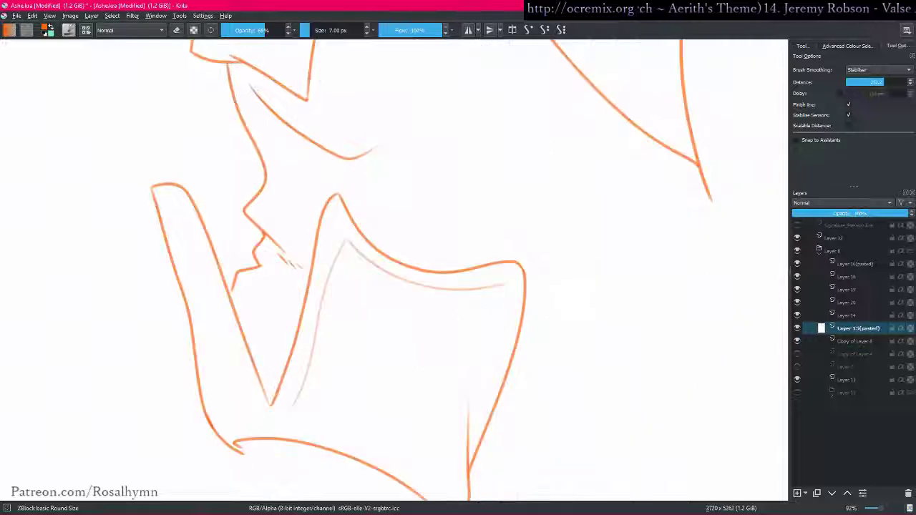
# - Redo the side of the cuff's trim line and draw thin curved fold lines across the lower cuff at 6 px
pyautogui.hotkey('ctrl', 'shift', 'i')
pyautogui.hotkey('ctrl', 'z')
pyautogui.moveTo(382, 393); pyautogui.dragTo(474, 320)
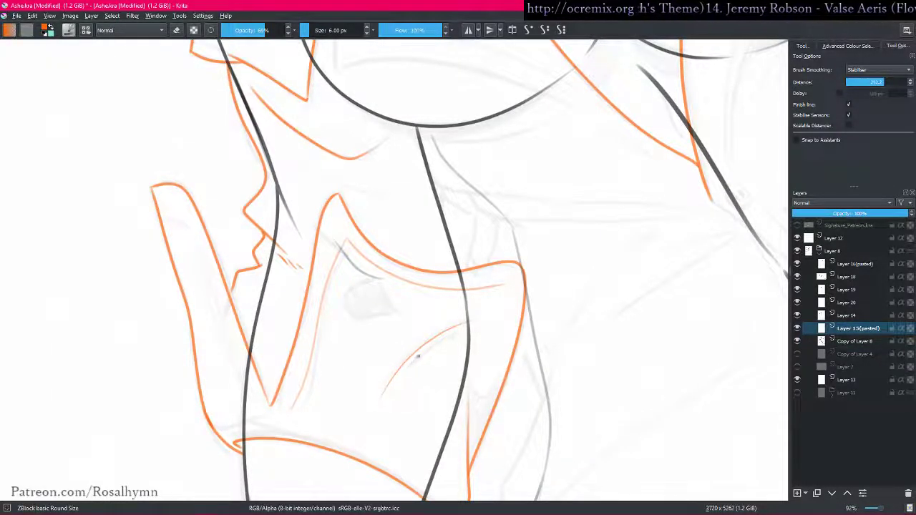
# - Try to outline the small four-sided stud on the glove cuff with a 9 px brush
pyautogui.press('+')
pyautogui.press(']')
pyautogui.press(']')
pyautogui.press(']')
pyautogui.press('4')
pyautogui.press('4')
pyautogui.press('4')
pyautogui.press('4')
pyautogui.moveTo(407, 291)
pyautogui.mouseDown()
pyautogui.moveTo(444, 262)
pyautogui.moveTo(456, 329)
pyautogui.moveTo(492, 267)
pyautogui.moveTo(488, 290)
pyautogui.mouseUp()
pyautogui.press('-')
pyautogui.press('-')
pyautogui.press('-')
pyautogui.moveTo(438, 273)
pyautogui.mouseDown()
pyautogui.moveTo(476, 310)
pyautogui.moveTo(494, 301)
pyautogui.mouseUp()
pyautogui.press('5')
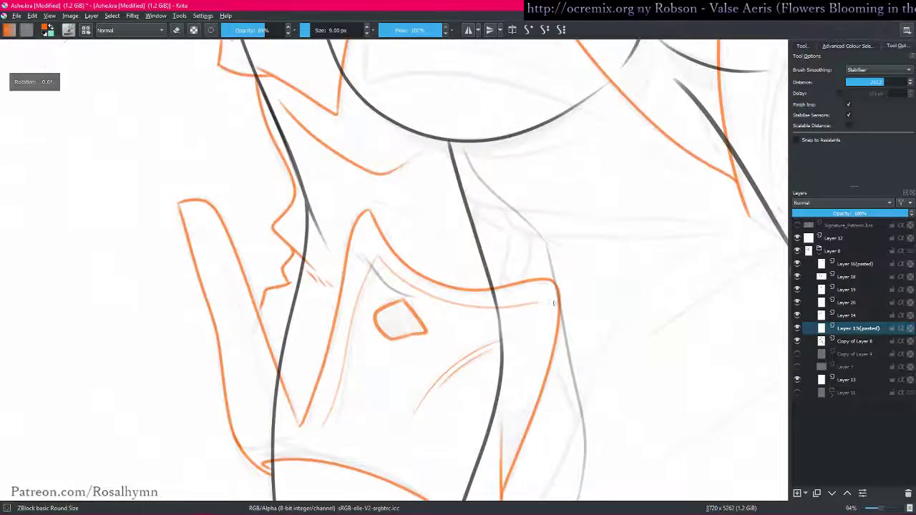
pyautogui.hotkey('ctrl', 'z')
pyautogui.moveTo(469, 340); pyautogui.dragTo(474, 322)
pyautogui.hotkey('ctrl', 'z')
# - Outline the four-sided stud below the glove cuff's middle peak with a 7 px brush
pyautogui.press('[')
pyautogui.press('[')
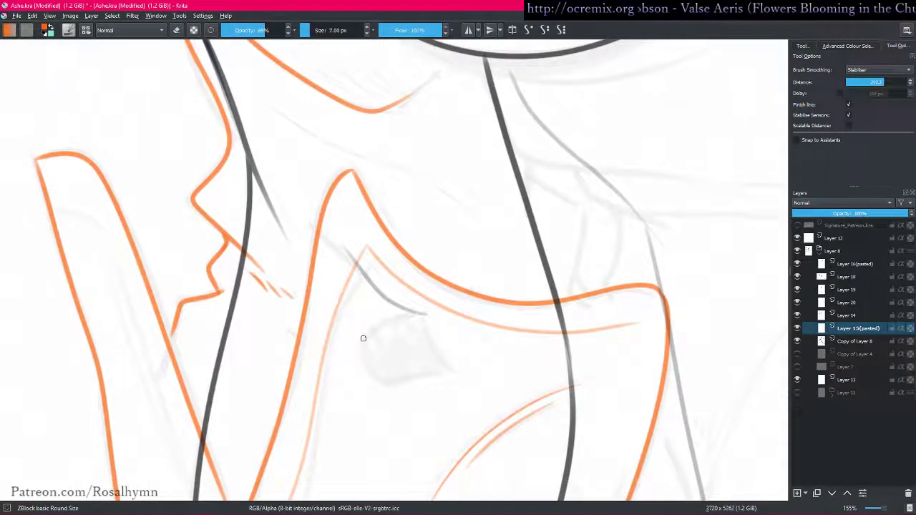
pyautogui.moveTo(370, 333)
pyautogui.mouseDown()
pyautogui.moveTo(433, 326)
pyautogui.moveTo(420, 358)
pyautogui.mouseUp()
pyautogui.moveTo(364, 337); pyautogui.dragTo(363, 355)
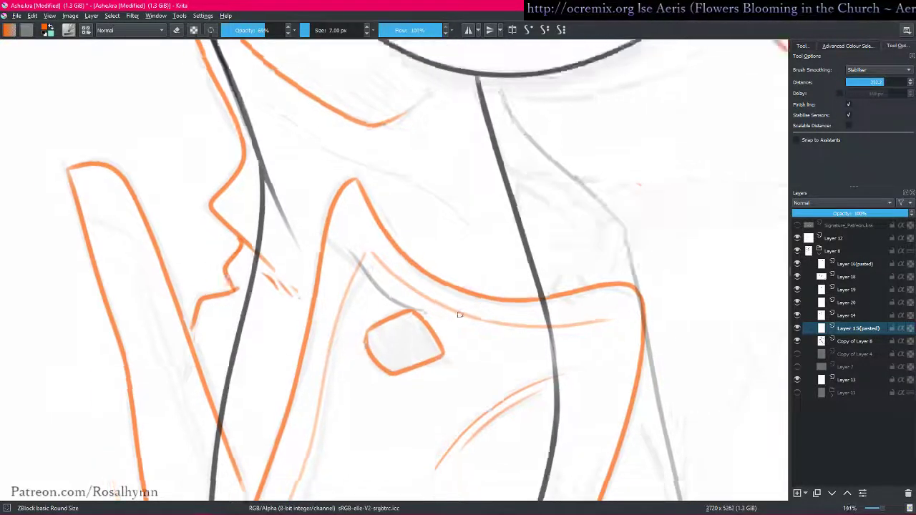
pyautogui.scroll(-8, 441, 367)
pyautogui.scroll(-1, 406, 278)
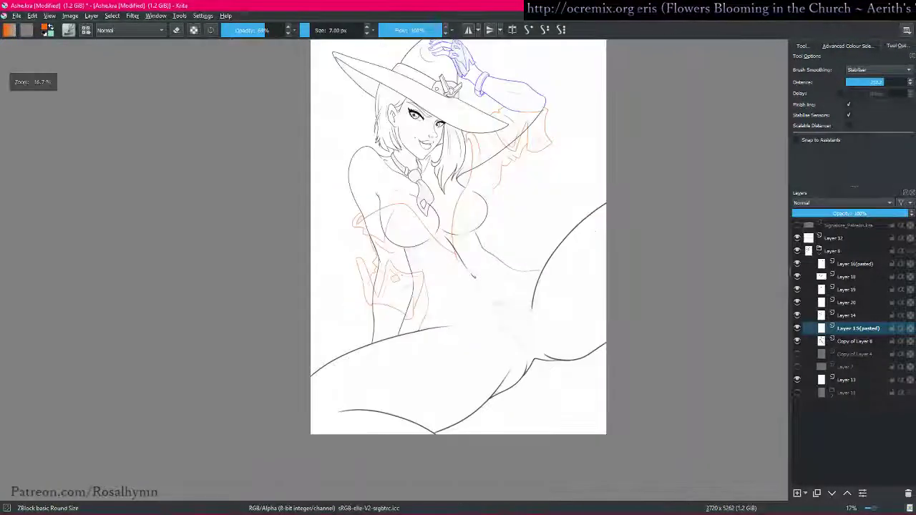
# - Draw the thin inner trim line around the lower corner of the raised sleeve's cuff
pyautogui.moveTo(576, 235); pyautogui.dragTo(411, 361)
pyautogui.scroll(4, 437, 227)
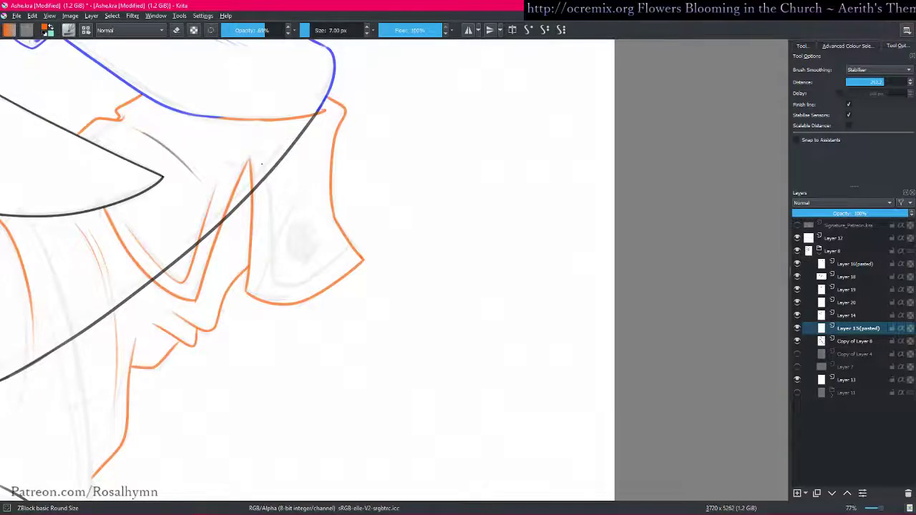
pyautogui.moveTo(356, 212); pyautogui.dragTo(382, 175)
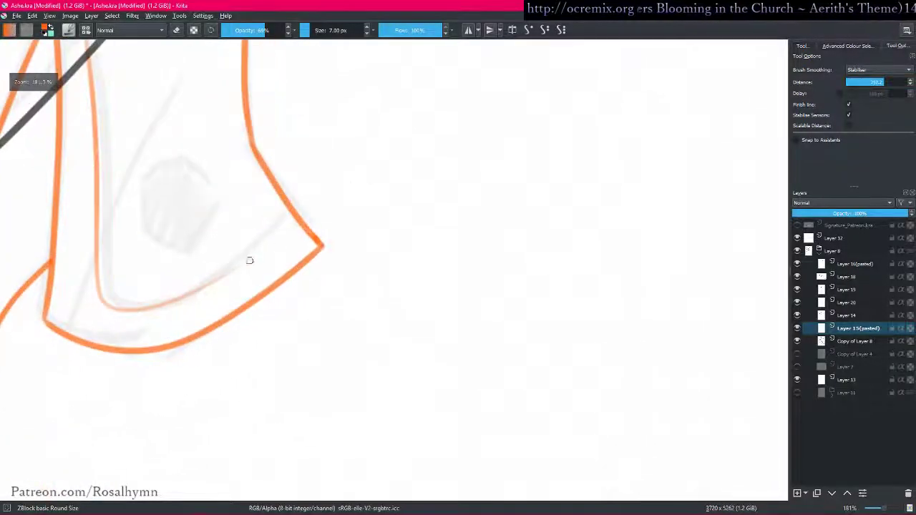
pyautogui.moveTo(222, 275); pyautogui.dragTo(267, 237)
pyautogui.moveTo(296, 208); pyautogui.dragTo(423, 237)
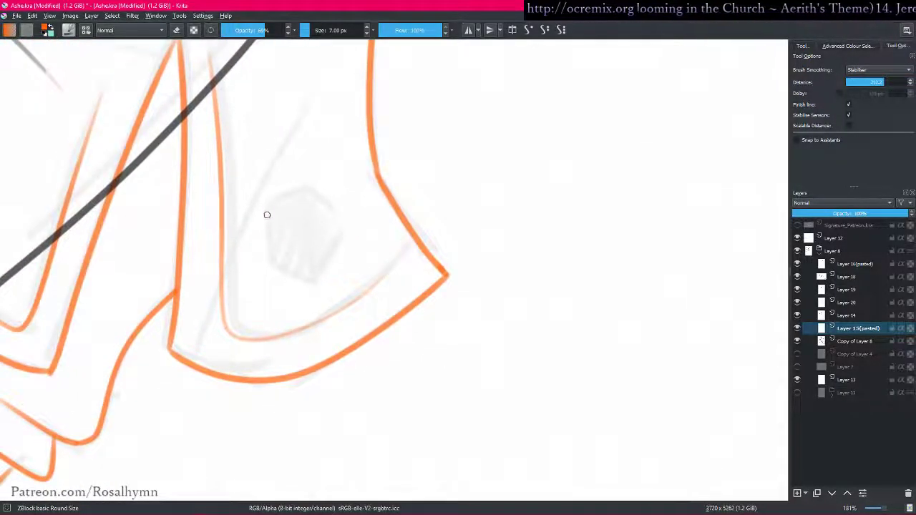
# - Outline the angular stud inside the raised sleeve's cuff over the grey sketch
pyautogui.moveTo(267, 240)
pyautogui.mouseDown()
pyautogui.moveTo(315, 282)
pyautogui.moveTo(347, 204)
pyautogui.mouseUp()
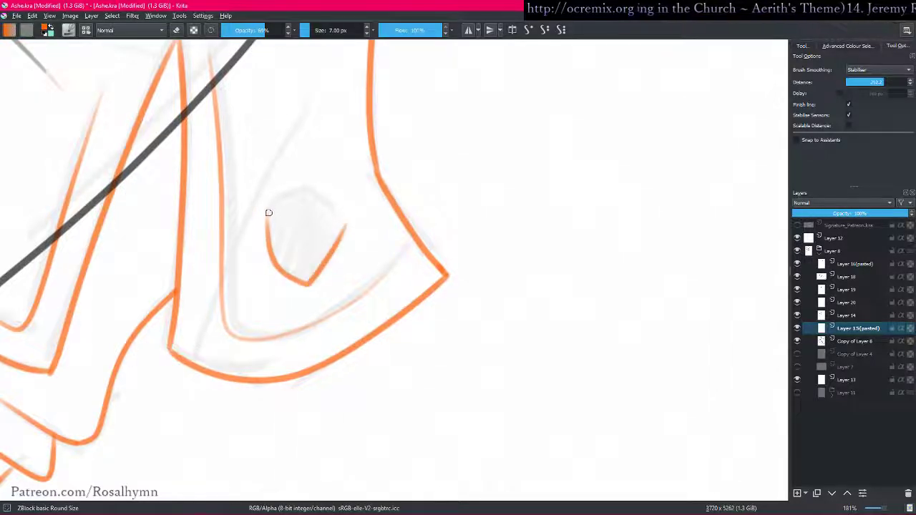
pyautogui.moveTo(267, 212)
pyautogui.mouseDown()
pyautogui.moveTo(311, 187)
pyautogui.moveTo(347, 225)
pyautogui.moveTo(311, 192)
pyautogui.moveTo(289, 195)
pyautogui.moveTo(268, 221)
pyautogui.mouseUp()
pyautogui.hotkey('ctrl', 'z')
pyautogui.moveTo(334, 184)
pyautogui.mouseDown()
pyautogui.moveTo(470, 264)
pyautogui.moveTo(480, 327)
pyautogui.moveTo(505, 301)
pyautogui.moveTo(495, 322)
pyautogui.moveTo(479, 239)
pyautogui.moveTo(486, 302)
pyautogui.mouseUp()
# - Draw a thin slanted fold line above the stud on the raised sleeve's cuff with a 5 px brush
pyautogui.press('[')
pyautogui.press('[')
pyautogui.press('[')
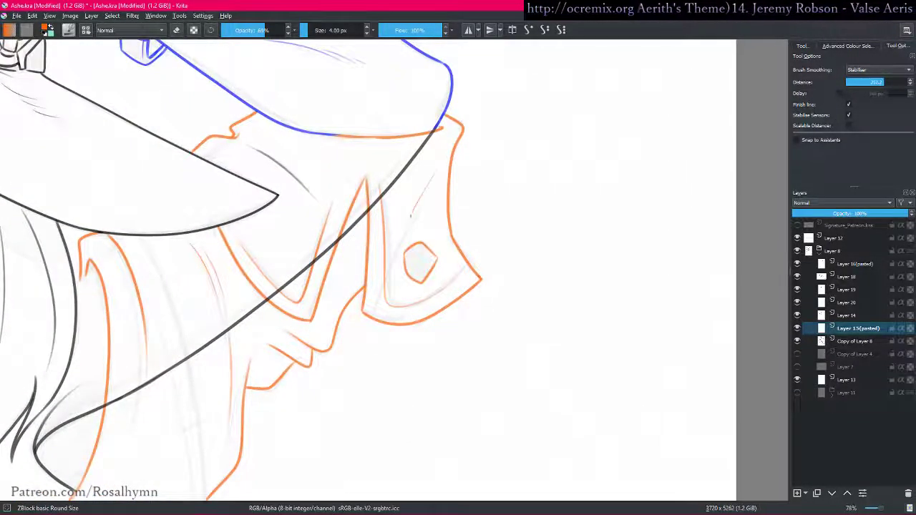
pyautogui.press(']')
pyautogui.moveTo(400, 255); pyautogui.dragTo(422, 196)
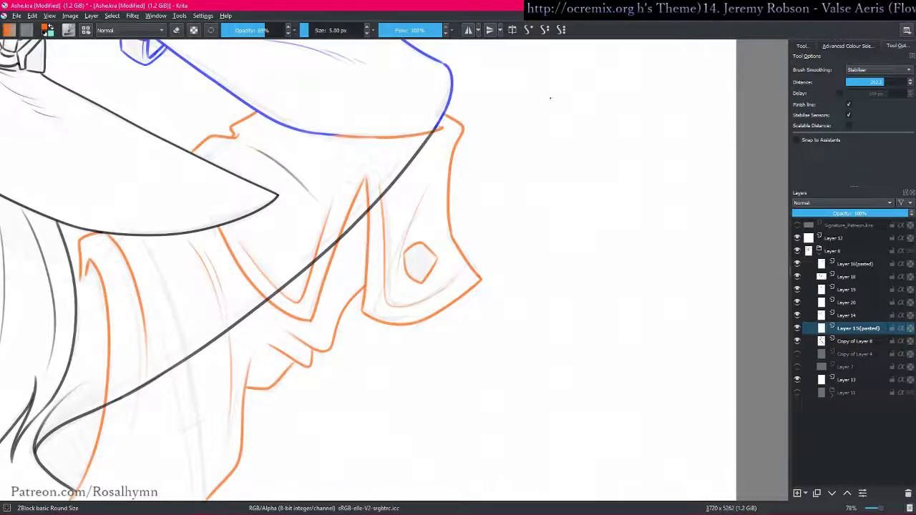
# - Examine the orange clothing lines against the whole figure and with their layer isolated
pyautogui.press('-')
pyautogui.press('-')
pyautogui.press('-')
pyautogui.hotkey('alt', 'i')
pyautogui.hotkey('alt', 'i')
pyautogui.moveTo(462, 316); pyautogui.dragTo(417, 292)
pyautogui.hotkey('alt', 'i')
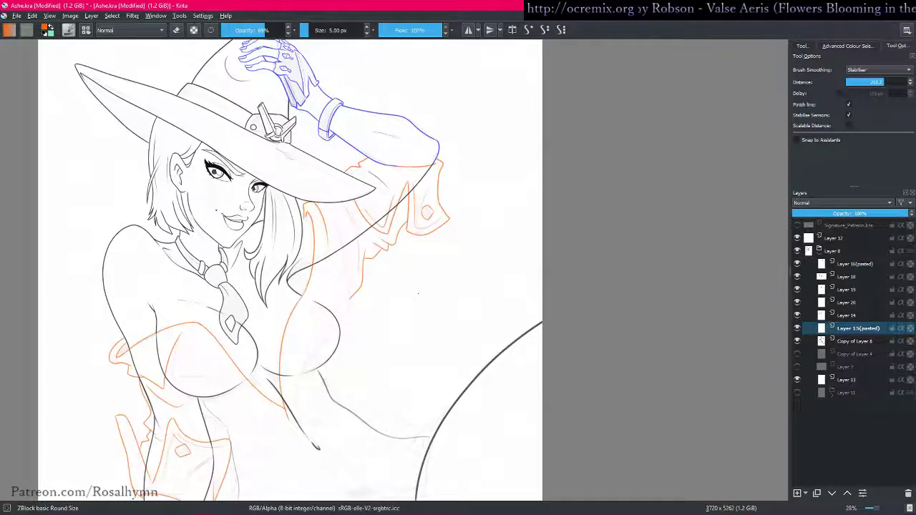
pyautogui.hotkey('ctrl', 'i')
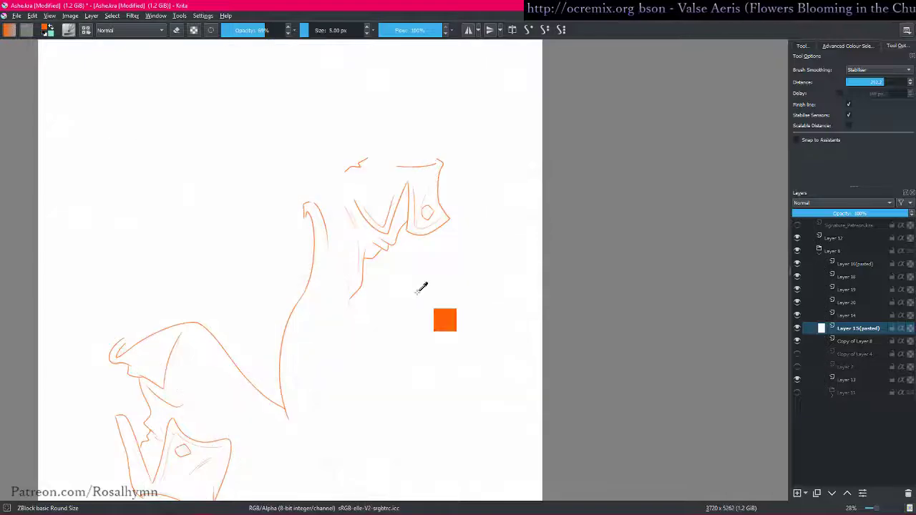
pyautogui.hotkey('ctrl', 'i')
# - Draw the long curved edge running down the raised sleeve to its pointed lower tip with a 6 px brush
pyautogui.moveTo(419, 356); pyautogui.dragTo(365, 265)
pyautogui.moveTo(362, 297); pyautogui.dragTo(478, 315)
pyautogui.scroll(1, 477, 314)
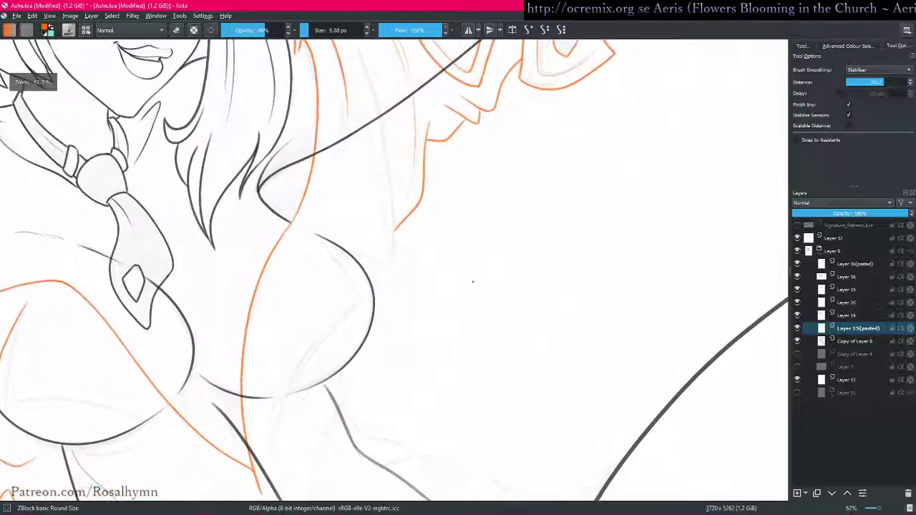
pyautogui.keyDown('ctrl'); pyautogui.click(474, 278); pyautogui.keyUp('ctrl')
pyautogui.scroll(1, 399, 214)
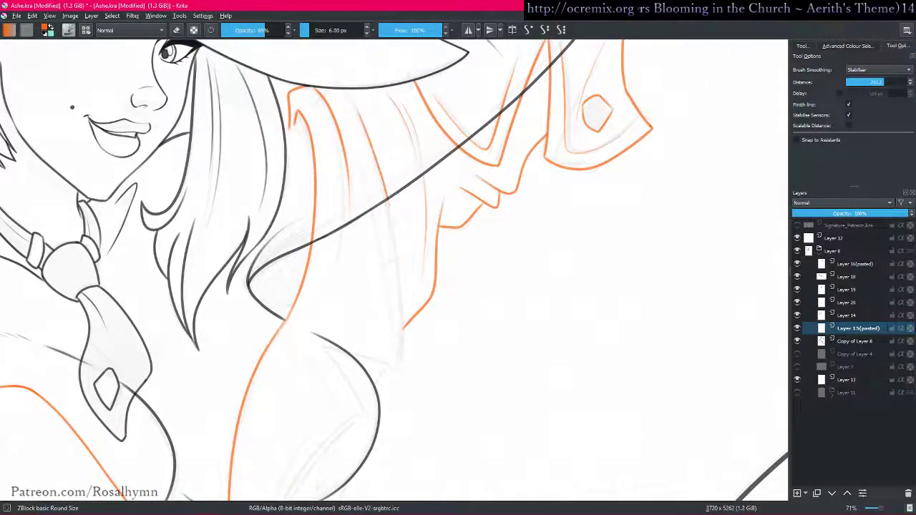
pyautogui.scroll(3, 401, 332)
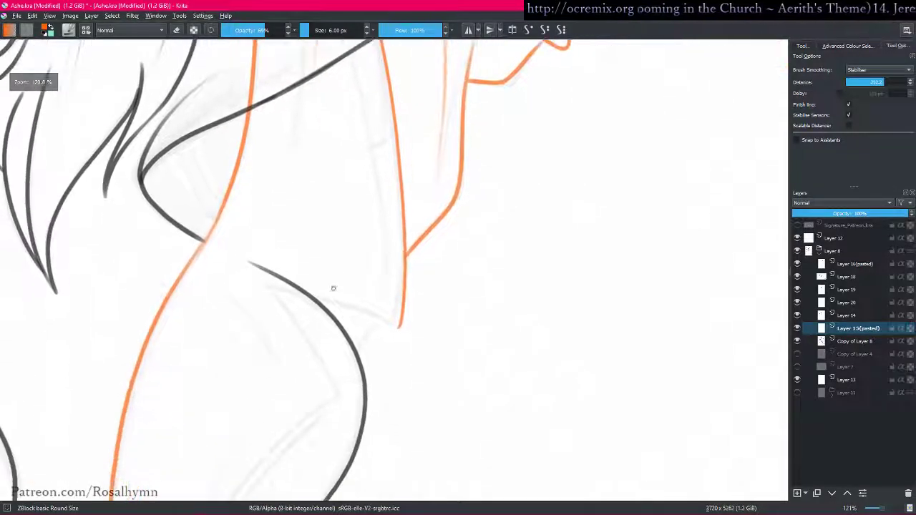
pyautogui.scroll(-1, 395, 269)
# - Draw the short edge rising from the sleeve's lower tip and the small connecting fold beside it
pyautogui.moveTo(479, 300); pyautogui.dragTo(434, 370)
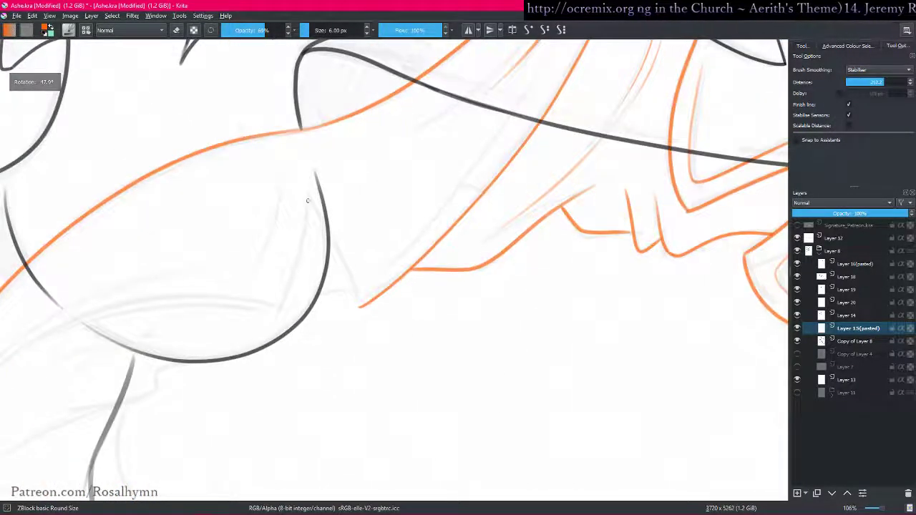
pyautogui.moveTo(309, 198); pyautogui.dragTo(351, 282)
pyautogui.scroll(3, 374, 258)
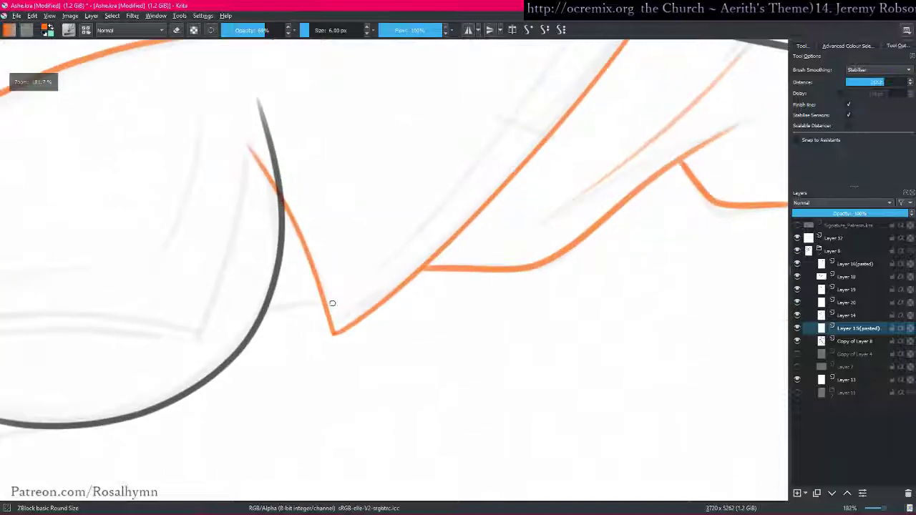
pyautogui.hotkey('ctrl', 'z')
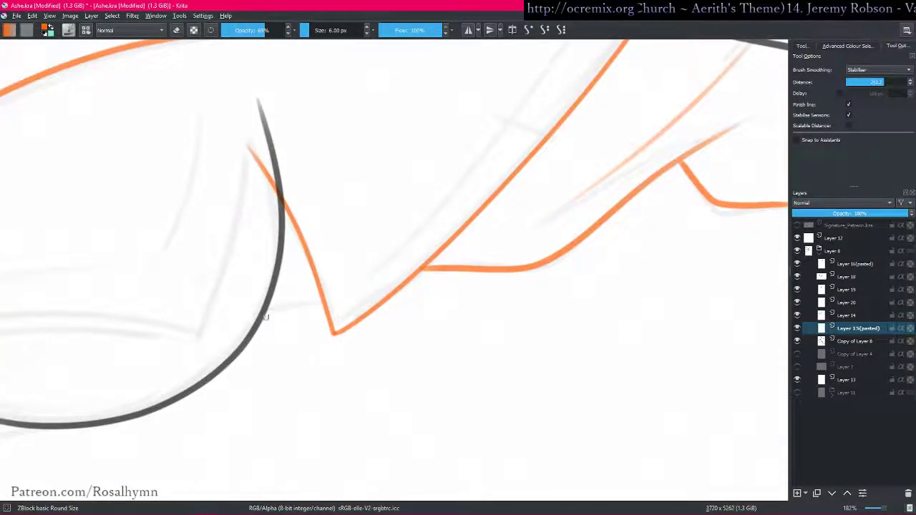
pyautogui.moveTo(263, 314); pyautogui.dragTo(295, 314)
# - Draw the upper side of the open shirt flap from the short sleeve edge down to the flap's corner
pyautogui.press('5')
pyautogui.moveTo(346, 292); pyautogui.dragTo(374, 151)
pyautogui.moveTo(374, 201)
pyautogui.mouseDown()
pyautogui.moveTo(299, 164)
pyautogui.moveTo(277, 175)
pyautogui.moveTo(349, 291)
pyautogui.mouseUp()
pyautogui.moveTo(349, 290); pyautogui.dragTo(388, 257)
pyautogui.moveTo(266, 144)
pyautogui.mouseDown()
pyautogui.moveTo(288, 165)
pyautogui.moveTo(348, 264)
pyautogui.mouseUp()
# - Add the flap's thin inner trim lines with a 5 px brush and its long outer curve from the corner towards the waist
pyautogui.moveTo(418, 137)
pyautogui.mouseDown()
pyautogui.moveTo(325, 247)
pyautogui.moveTo(283, 430)
pyautogui.mouseUp()
pyautogui.moveTo(510, 315)
pyautogui.mouseDown()
pyautogui.moveTo(483, 360)
pyautogui.moveTo(422, 375)
pyautogui.mouseUp()
pyautogui.moveTo(303, 392); pyautogui.dragTo(357, 324)
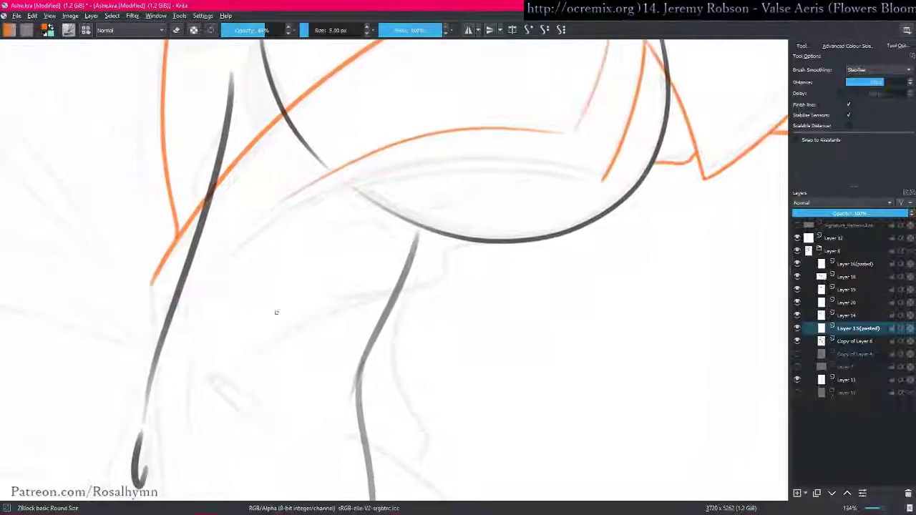
pyautogui.moveTo(241, 246)
pyautogui.mouseDown()
pyautogui.moveTo(334, 196)
pyautogui.moveTo(428, 169)
pyautogui.moveTo(538, 167)
pyautogui.moveTo(588, 178)
pyautogui.mouseUp()
pyautogui.press('5')
# - Examine the finished shirt flap on the whole figure and with Layer 15(pasted) isolated
pyautogui.press('-')
pyautogui.press('-')
pyautogui.press('-')
pyautogui.press('-')
pyautogui.press('-')
pyautogui.keyDown('alt'); pyautogui.click(821, 328); pyautogui.keyUp('alt')
pyautogui.keyDown('alt'); pyautogui.click(821, 328); pyautogui.keyUp('alt')
# - Draw the other shirt panel's inner edge down to a sharp corner and its curved lower edge towards the centre at 8 px
pyautogui.scroll(6, 390, 329)
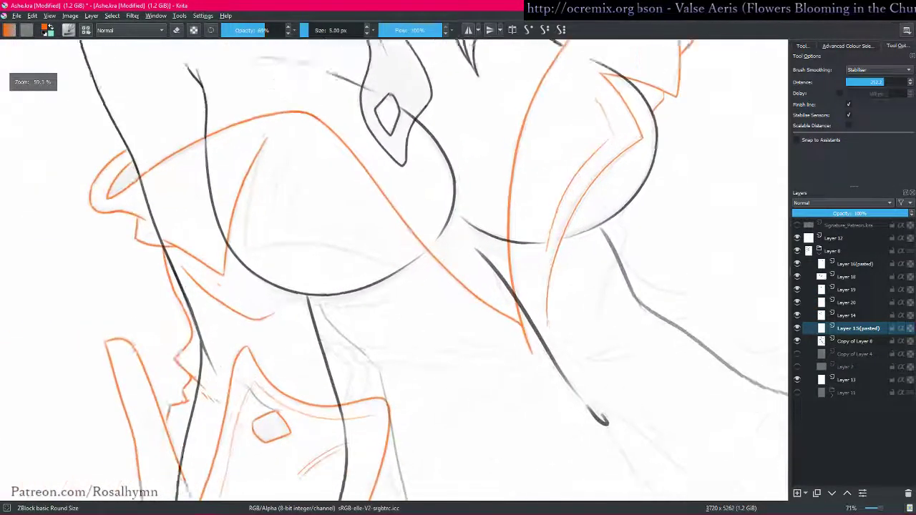
pyautogui.moveTo(196, 154); pyautogui.dragTo(191, 243)
pyautogui.moveTo(550, 172); pyautogui.dragTo(515, 129)
pyautogui.hotkey('ctrl', 'z')
pyautogui.press(']')
pyautogui.moveTo(173, 146); pyautogui.dragTo(178, 240)
pyautogui.moveTo(520, 199); pyautogui.dragTo(474, 159)
pyautogui.moveTo(395, 257); pyautogui.dragTo(454, 190)
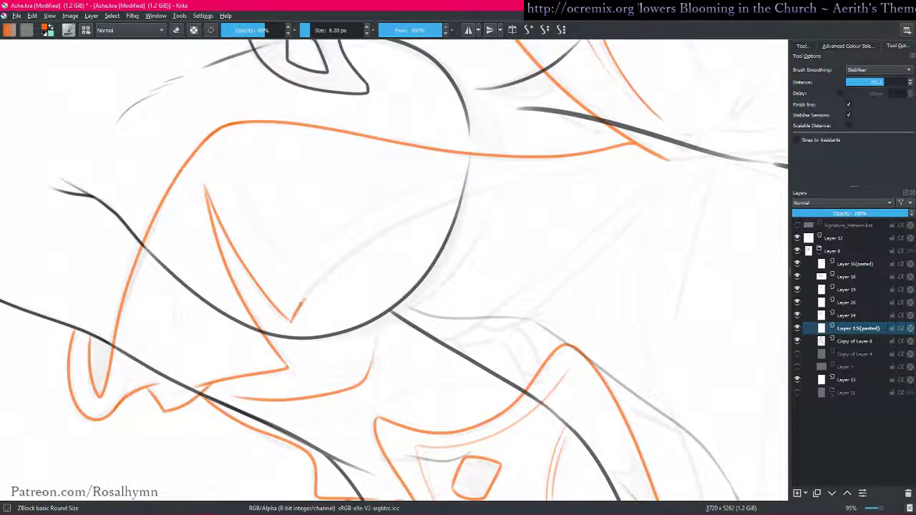
pyautogui.press('-')
pyautogui.press('-')
pyautogui.press('-')
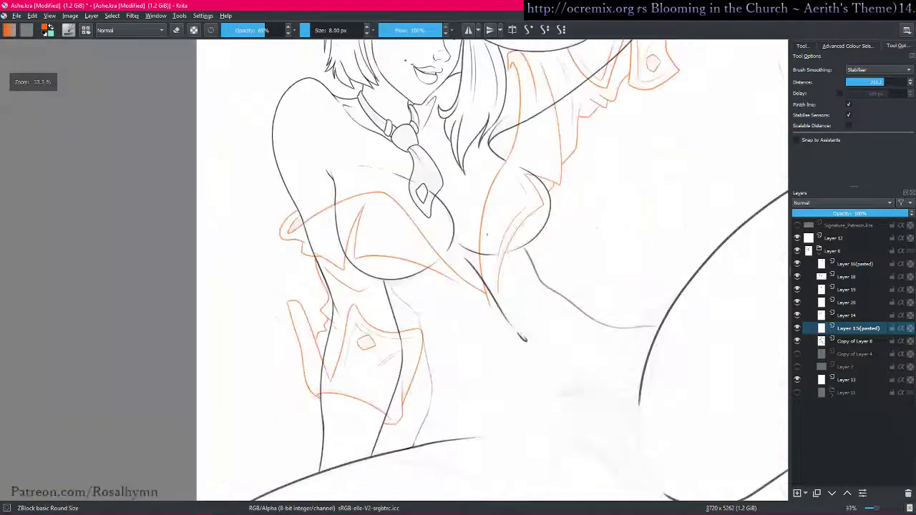
# - Draw the thin trim lines parallel to that panel's inner and lower edges with a 5 px brush
pyautogui.press('i')
pyautogui.press('+')
pyautogui.press('+')
pyautogui.press('i')
pyautogui.moveTo(478, 370); pyautogui.dragTo(401, 377)
pyautogui.press('+')
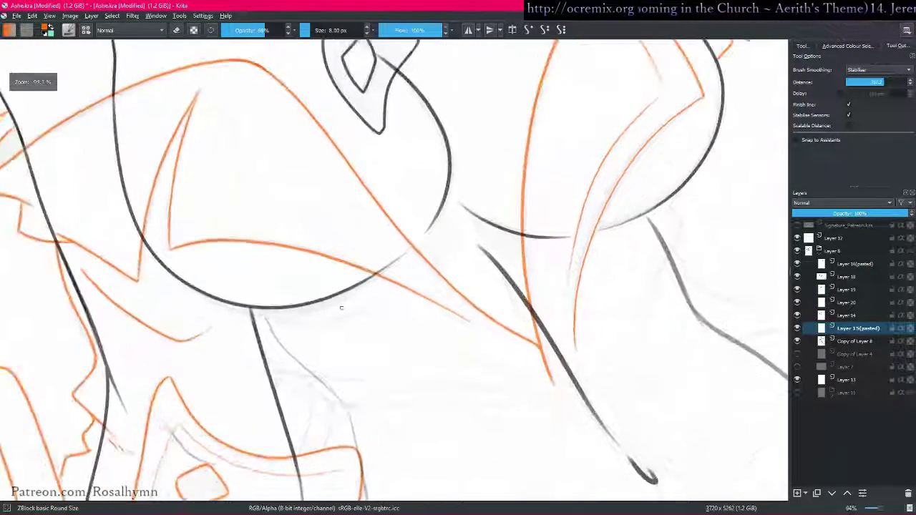
pyautogui.moveTo(211, 215)
pyautogui.mouseDown()
pyautogui.moveTo(329, 231)
pyautogui.moveTo(466, 309)
pyautogui.mouseUp()
pyautogui.moveTo(233, 231)
pyautogui.mouseDown()
pyautogui.moveTo(266, 284)
pyautogui.moveTo(259, 162)
pyautogui.mouseUp()
pyautogui.press('[')
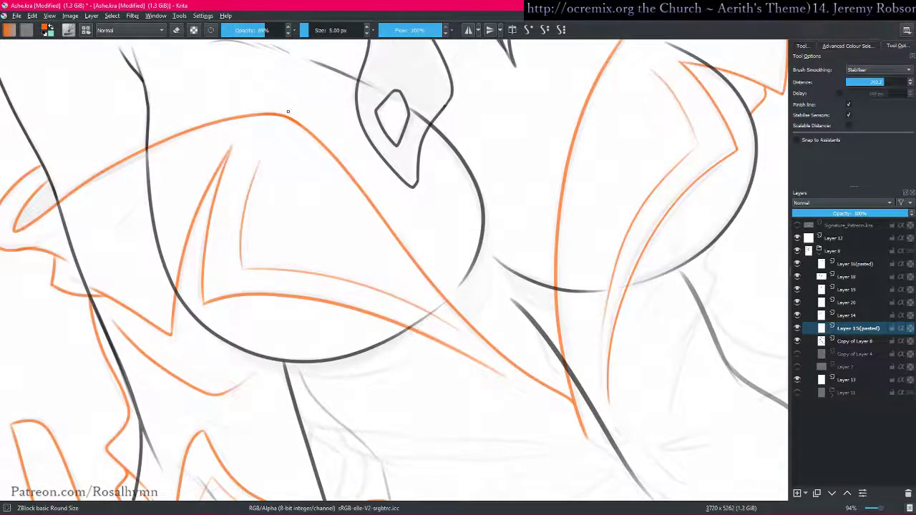
# - Draw a few short hatch marks on the shirt's side beside the arm using Basic brush smoothing
pyautogui.scroll(-3, 393, 244)
pyautogui.scroll(2, 395, 224)
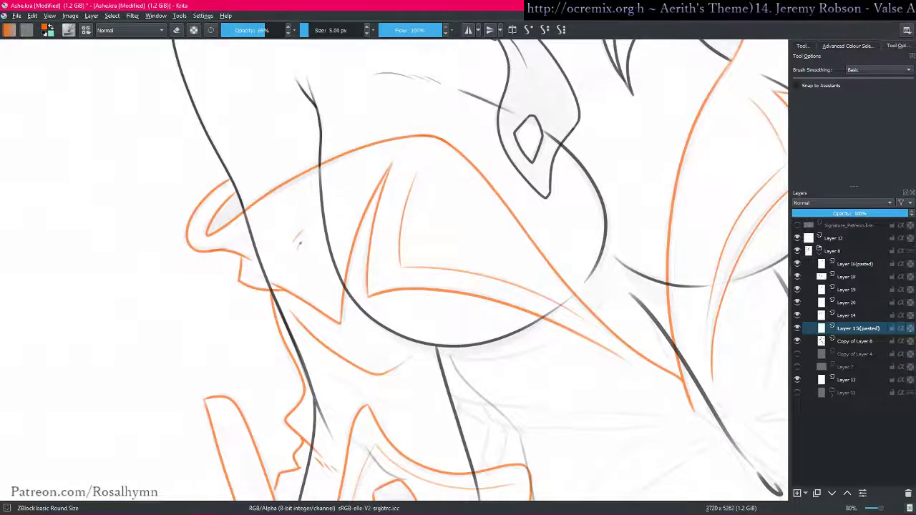
pyautogui.scroll(3, 343, 276)
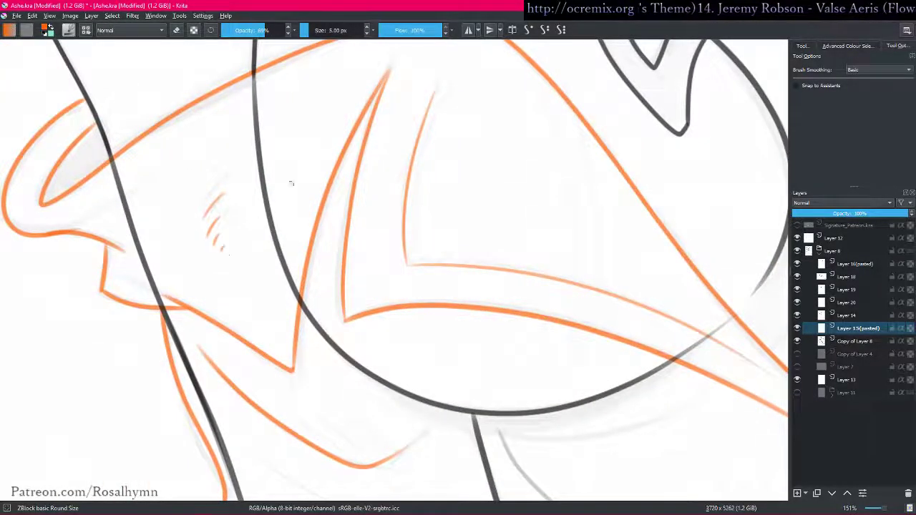
pyautogui.scroll(-4, 286, 186)
# - Draw a thin curved fold line on the sleeve just above the glove cuff's middle peak
pyautogui.scroll(2, 368, 300)
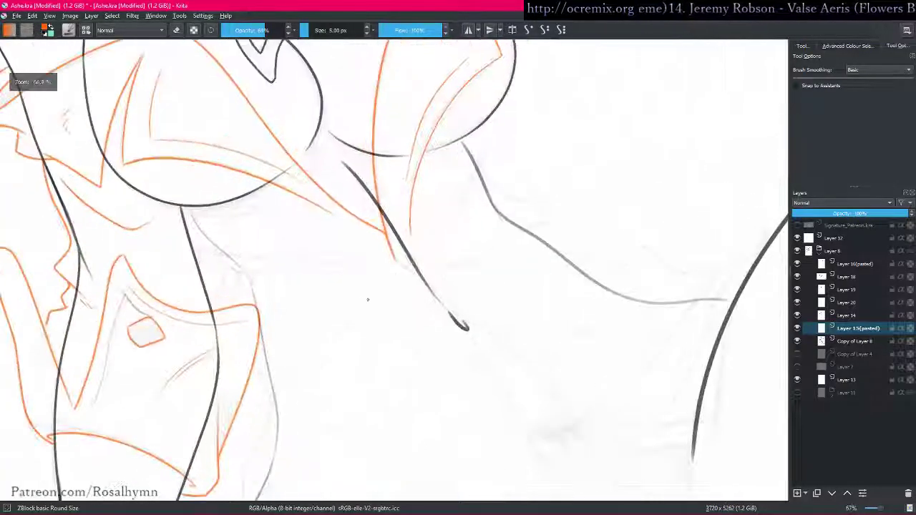
pyautogui.moveTo(223, 254)
pyautogui.mouseDown()
pyautogui.moveTo(222, 264)
pyautogui.moveTo(231, 245)
pyautogui.mouseUp()
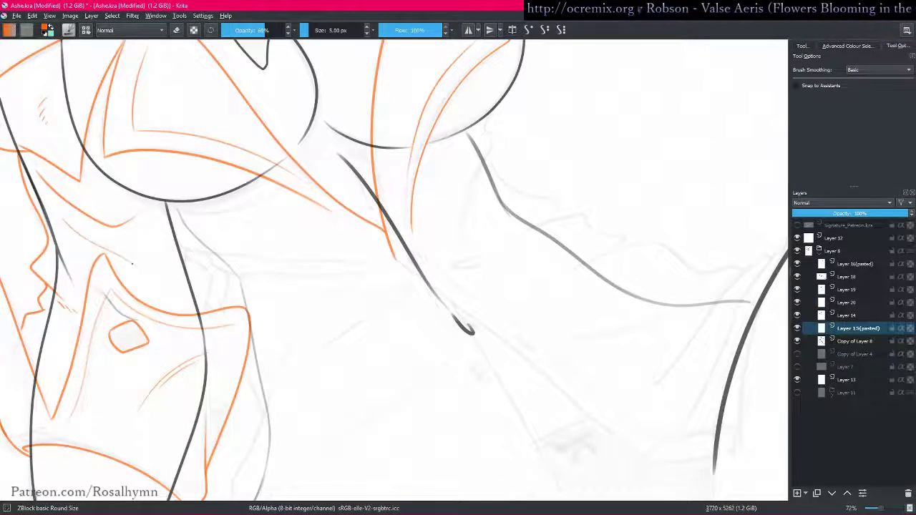
pyautogui.scroll(3, 202, 262)
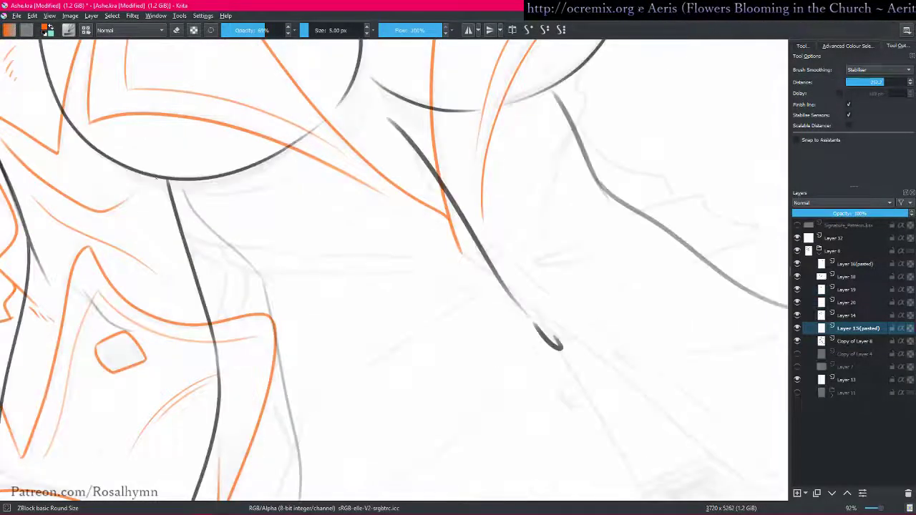
# - Draw the orange shirt's curved edge just below the underside of the chest, redoing the stroke until it follows the body line
pyautogui.moveTo(82, 141)
pyautogui.mouseDown()
pyautogui.moveTo(217, 193)
pyautogui.moveTo(267, 183)
pyautogui.mouseUp()
pyautogui.hotkey('ctrl', 'z')
pyautogui.moveTo(86, 148); pyautogui.dragTo(269, 188)
pyautogui.hotkey('ctrl', 'z')
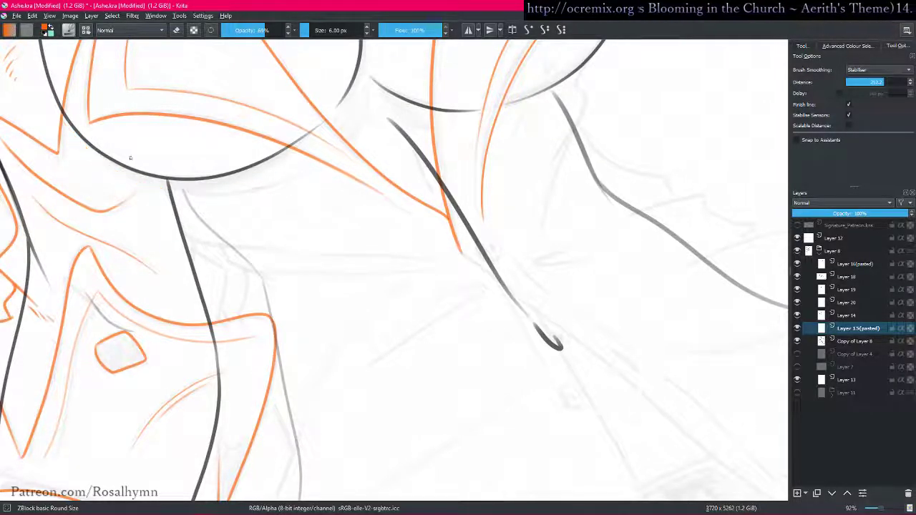
pyautogui.moveTo(63, 125)
pyautogui.mouseDown()
pyautogui.moveTo(106, 163)
pyautogui.moveTo(184, 190)
pyautogui.moveTo(321, 141)
pyautogui.mouseUp()
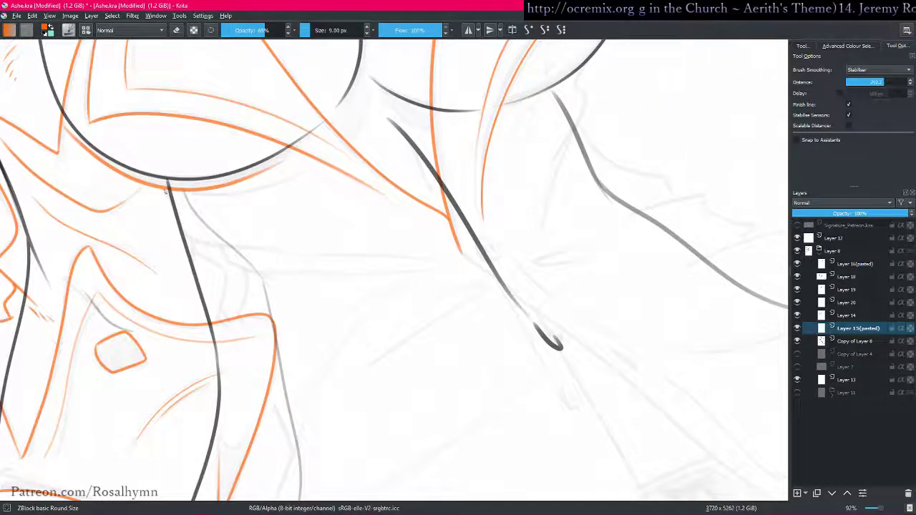
# - Draw two curved shirt lines at 9 px from the side below the chest towards the centre, the shorter one underneath
pyautogui.moveTo(202, 238); pyautogui.dragTo(443, 245)
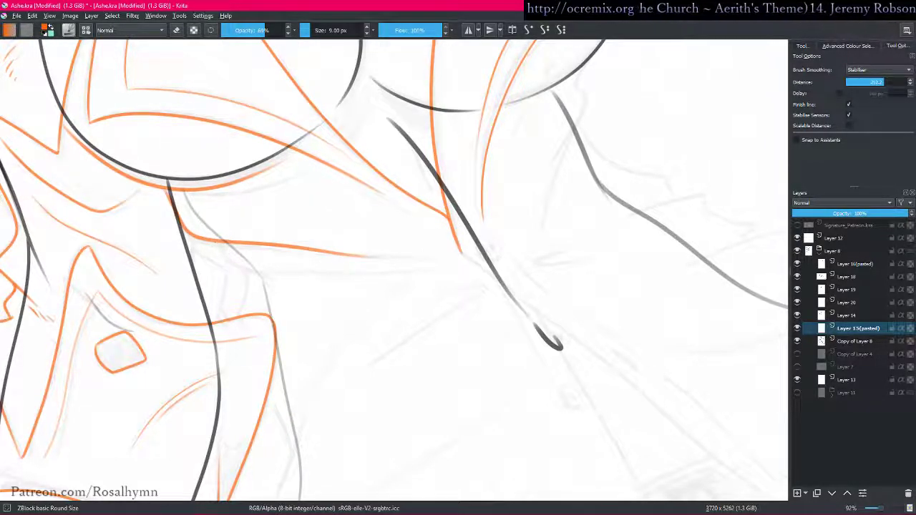
pyautogui.moveTo(221, 247); pyautogui.dragTo(380, 277)
pyautogui.moveTo(333, 313); pyautogui.dragTo(233, 188)
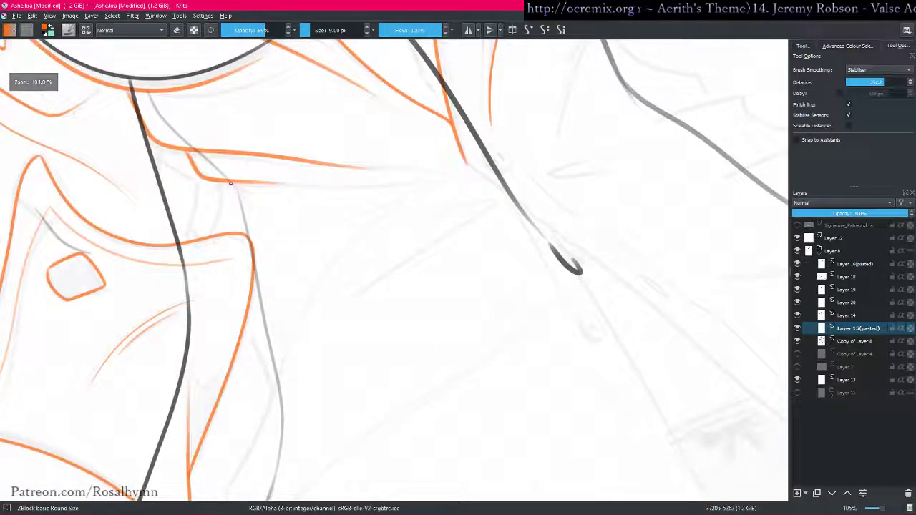
# - Draw the short wavy shirt edge linking the lower of these two lines to the top of the glove cuff
pyautogui.moveTo(247, 236)
pyautogui.mouseDown()
pyautogui.moveTo(287, 256)
pyautogui.moveTo(287, 151)
pyautogui.moveTo(409, 198)
pyautogui.mouseUp()
pyautogui.hotkey('alt', 'i')
pyautogui.hotkey('alt', 'i')
pyautogui.moveTo(417, 237)
pyautogui.mouseDown()
pyautogui.moveTo(420, 216)
pyautogui.moveTo(418, 227)
pyautogui.mouseUp()
pyautogui.hotkey('ctrl', 'z')
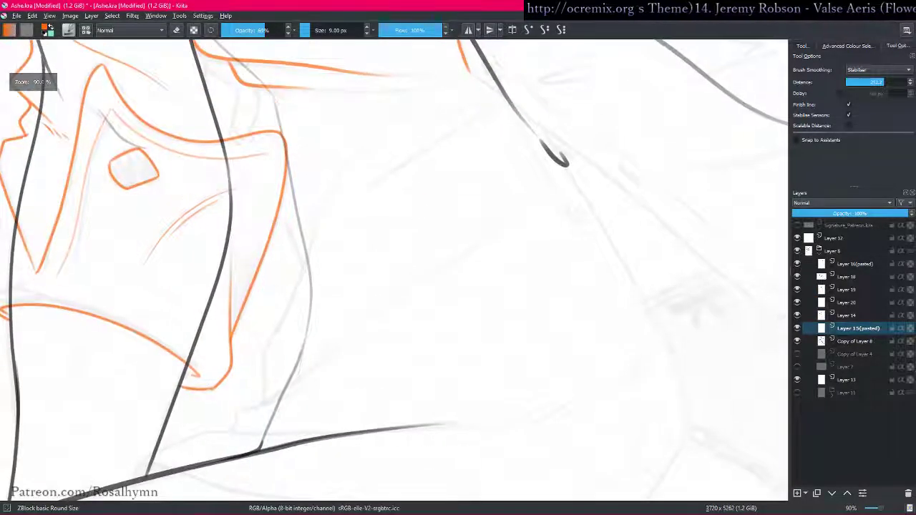
pyautogui.moveTo(255, 109); pyautogui.dragTo(261, 117)
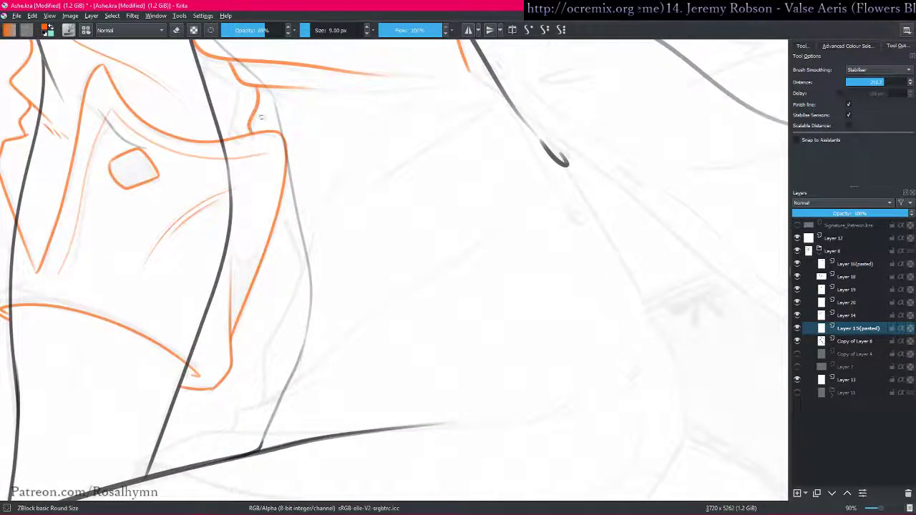
# - Draw the shirt edge beside the glove, angling outward from the cuff and then running down to just above the thigh
pyautogui.moveTo(279, 209); pyautogui.dragTo(300, 287)
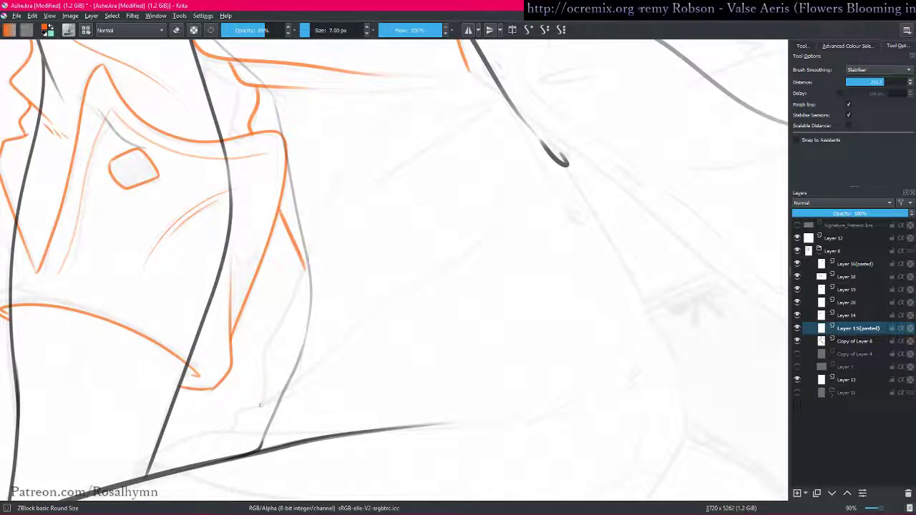
pyautogui.moveTo(274, 335); pyautogui.dragTo(326, 200)
pyautogui.moveTo(316, 297); pyautogui.dragTo(400, 163)
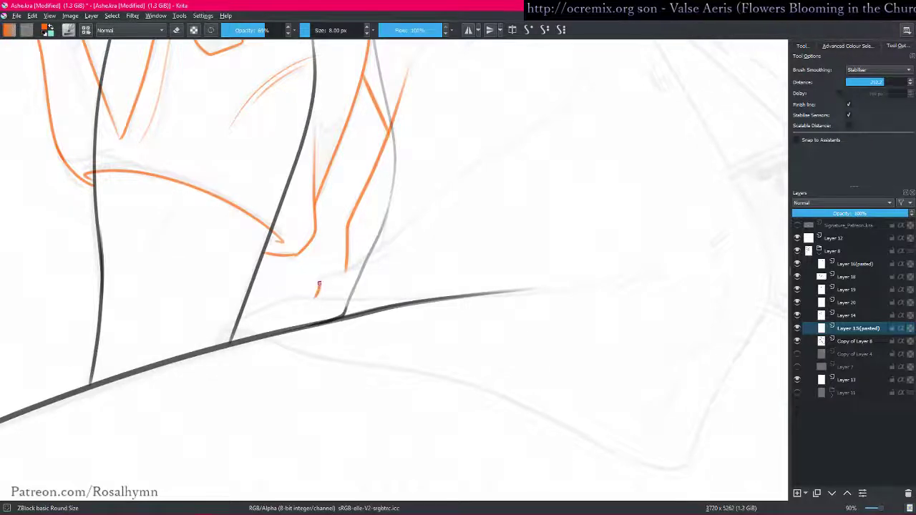
# - Draw the small jagged hem end above the thigh and the fold lines rising from it across the shirt
pyautogui.moveTo(352, 269)
pyautogui.mouseDown()
pyautogui.moveTo(412, 250)
pyautogui.moveTo(473, 168)
pyautogui.mouseUp()
pyautogui.moveTo(558, 143); pyautogui.dragTo(552, 286)
pyautogui.moveTo(507, 243); pyautogui.dragTo(474, 263)
pyautogui.moveTo(473, 327); pyautogui.dragTo(428, 407)
# - Draw narrow pointed fold lines on both sides of the point where the shirt panels meet, using a 6 px brush
pyautogui.moveTo(305, 247); pyautogui.dragTo(364, 229)
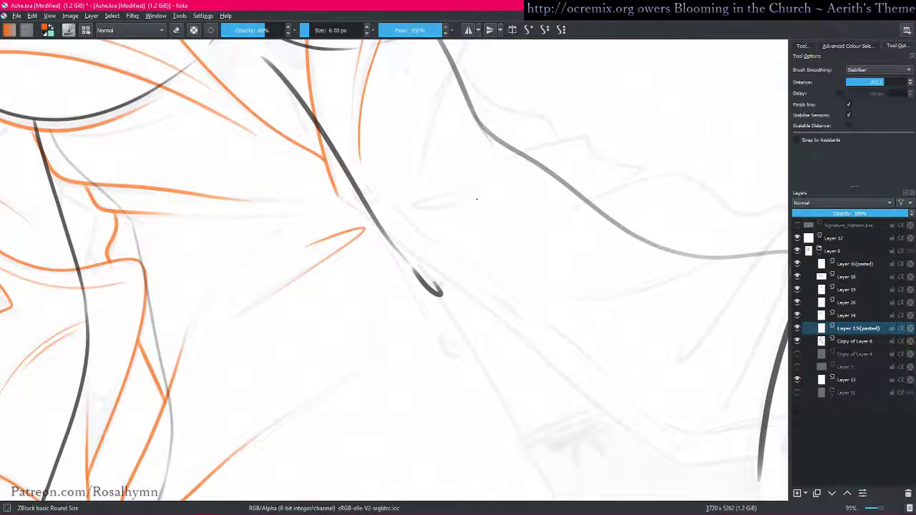
pyautogui.moveTo(413, 210); pyautogui.dragTo(518, 180)
pyautogui.moveTo(417, 230); pyautogui.dragTo(374, 266)
pyautogui.moveTo(370, 229); pyautogui.dragTo(243, 230)
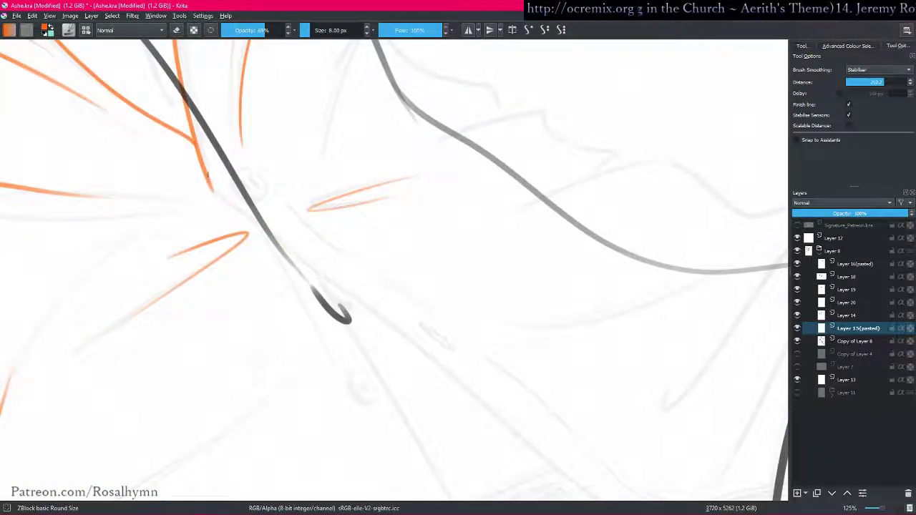
# - Draw the long diagonal shirt edge from the panels' meeting point towards the hip at 8 px and cut off its excess end
pyautogui.moveTo(214, 189)
pyautogui.mouseDown()
pyautogui.moveTo(532, 425)
pyautogui.moveTo(368, 214)
pyautogui.moveTo(310, 214)
pyautogui.mouseUp()
pyautogui.moveTo(246, 178)
pyautogui.mouseDown()
pyautogui.moveTo(436, 340)
pyautogui.moveTo(512, 384)
pyautogui.moveTo(521, 378)
pyautogui.moveTo(575, 398)
pyautogui.mouseUp()
pyautogui.press('l')
pyautogui.press('Delete')
pyautogui.hotkey('ctrl', 'shift', 'a')
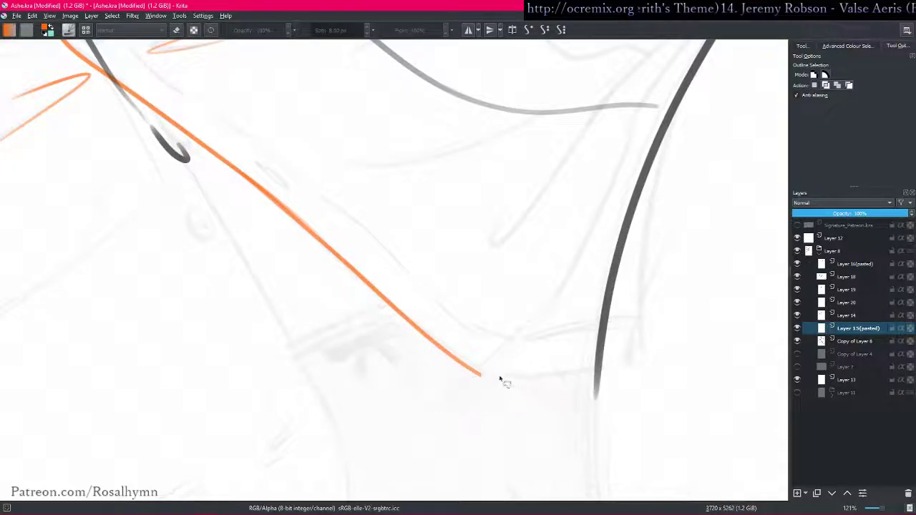
# - Continue the diagonal shirt edge around a soft corner and across to the hip line
pyautogui.press('b')
pyautogui.moveTo(491, 378)
pyautogui.mouseDown()
pyautogui.moveTo(642, 361)
pyautogui.moveTo(409, 402)
pyautogui.mouseUp()
pyautogui.moveTo(465, 315); pyautogui.dragTo(468, 349)
pyautogui.moveTo(446, 151); pyautogui.dragTo(442, 264)
pyautogui.moveTo(448, 231); pyautogui.dragTo(466, 270)
pyautogui.press('i')
pyautogui.press('i')
# - Draw a small round button just above the point where the shirt panels meet, using a 5 px brush
pyautogui.moveTo(361, 368); pyautogui.dragTo(362, 270)
pyautogui.moveTo(378, 301); pyautogui.dragTo(188, 205)
pyautogui.press('i')
pyautogui.press('[')
pyautogui.press('[')
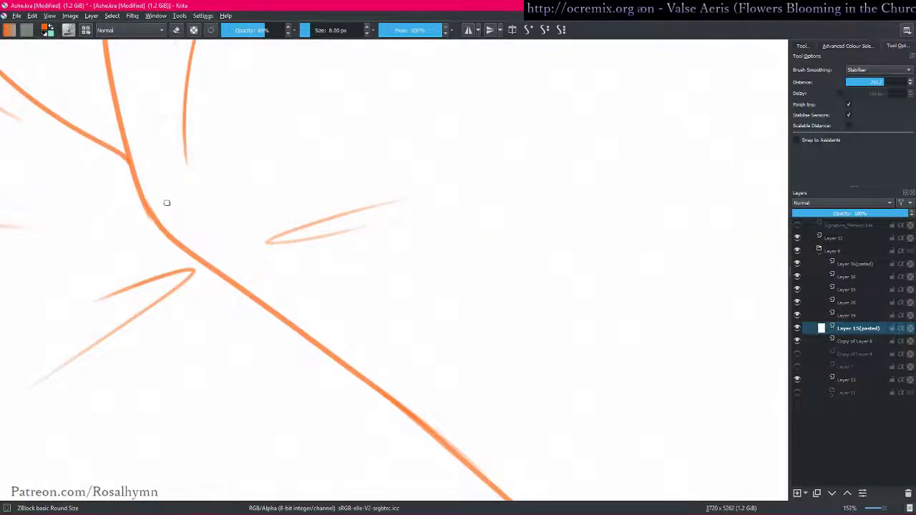
pyautogui.press('i')
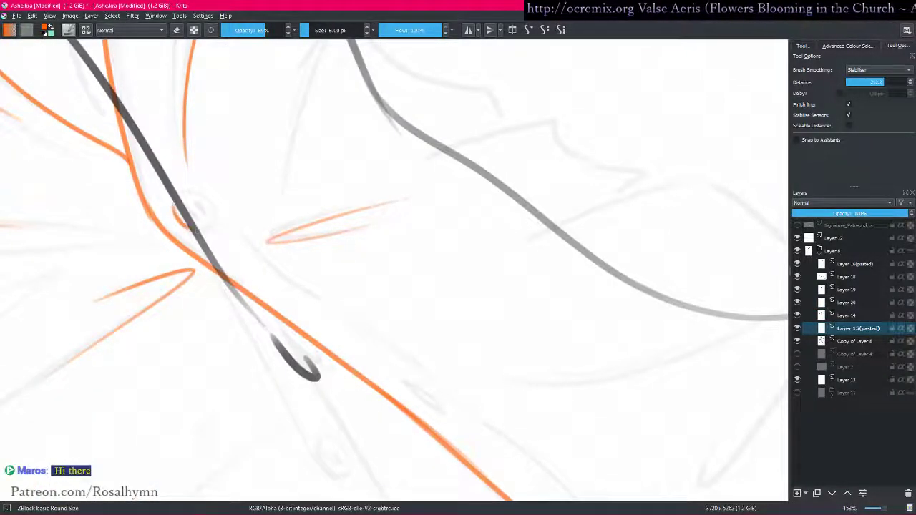
pyautogui.moveTo(171, 203)
pyautogui.mouseDown()
pyautogui.moveTo(212, 228)
pyautogui.moveTo(201, 194)
pyautogui.moveTo(208, 229)
pyautogui.moveTo(176, 205)
pyautogui.mouseUp()
pyautogui.press('i')
pyautogui.press('[')
pyautogui.hotkey('ctrl', 'z')
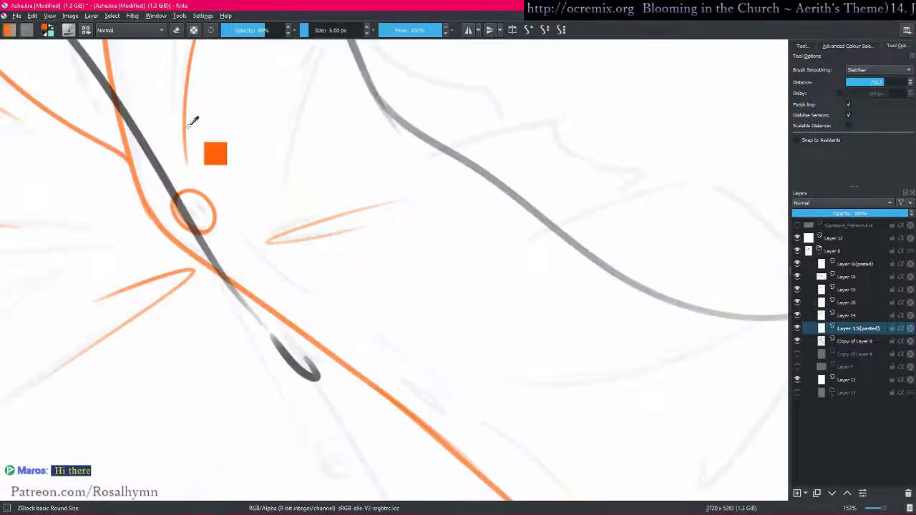
pyautogui.moveTo(505, 188); pyautogui.dragTo(448, 276)
pyautogui.scroll(2, 447, 276)
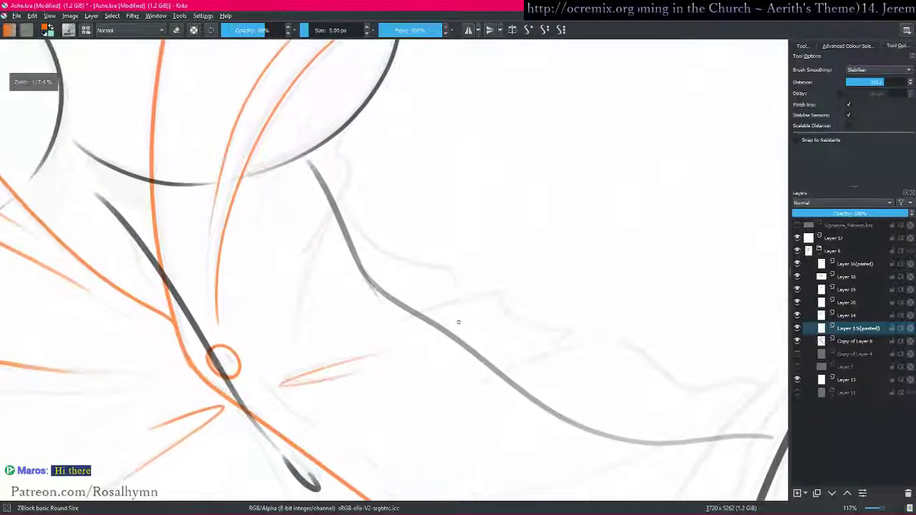
pyautogui.press(']')
pyautogui.moveTo(342, 120); pyautogui.dragTo(366, 230)
pyautogui.moveTo(419, 147); pyautogui.dragTo(402, 266)
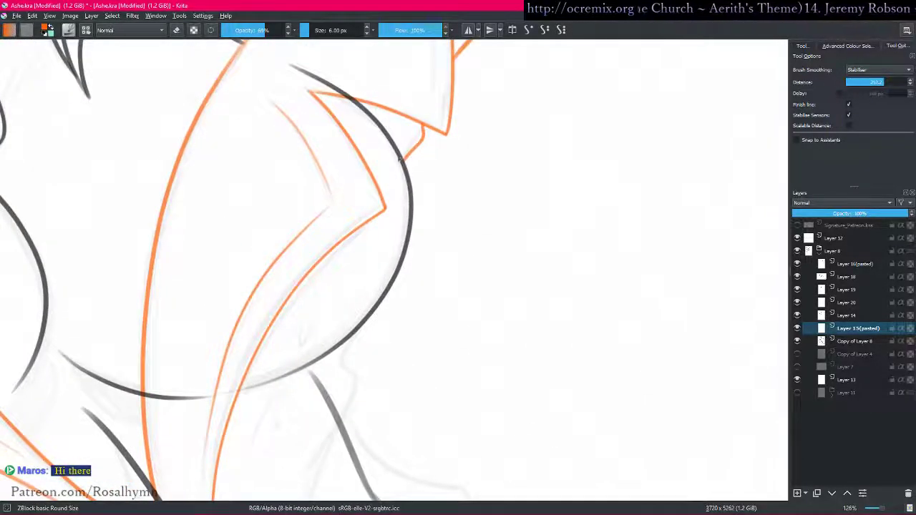
pyautogui.moveTo(390, 131)
pyautogui.mouseDown()
pyautogui.moveTo(406, 151)
pyautogui.moveTo(415, 265)
pyautogui.moveTo(252, 394)
pyautogui.mouseUp()
pyautogui.moveTo(549, 332)
pyautogui.keyDown('shift'); pyautogui.mouseDown()
pyautogui.moveTo(558, 301)
pyautogui.moveTo(494, 137)
pyautogui.mouseUp(); pyautogui.keyUp('shift')
pyautogui.moveTo(380, 239)
pyautogui.mouseDown()
pyautogui.moveTo(374, 210)
pyautogui.moveTo(313, 126)
pyautogui.mouseUp()
pyautogui.keyDown('ctrl'); pyautogui.moveTo(312, 110); pyautogui.dragTo(308, 136); pyautogui.keyUp('ctrl')
pyautogui.hotkey('ctrl', 'z')
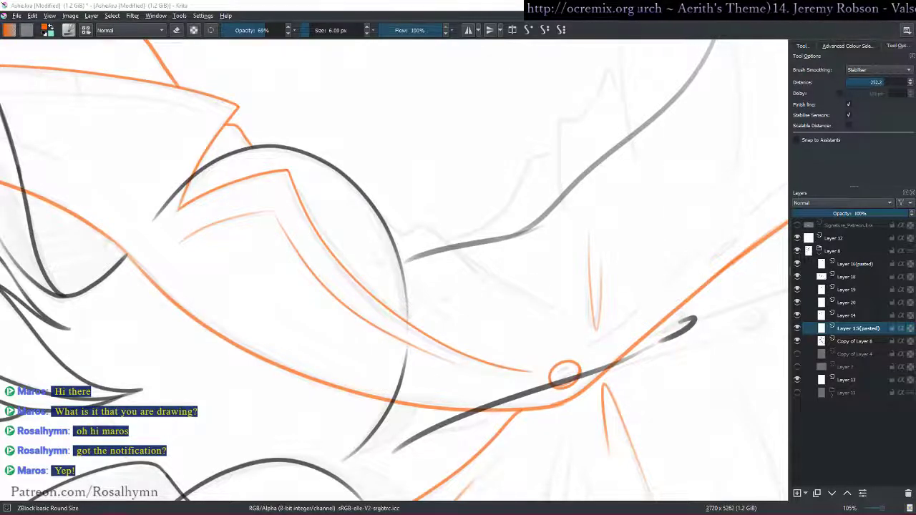
# - Save the drawing file
pyautogui.click(642, 27)
pyautogui.moveTo(572, 100); pyautogui.dragTo(612, 263)
pyautogui.press('5')
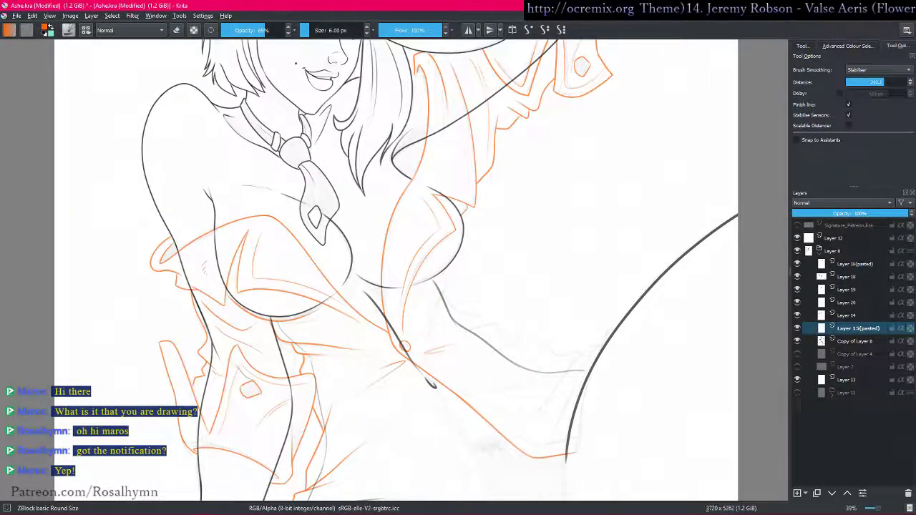
pyautogui.hotkey('alt', 'Tab')
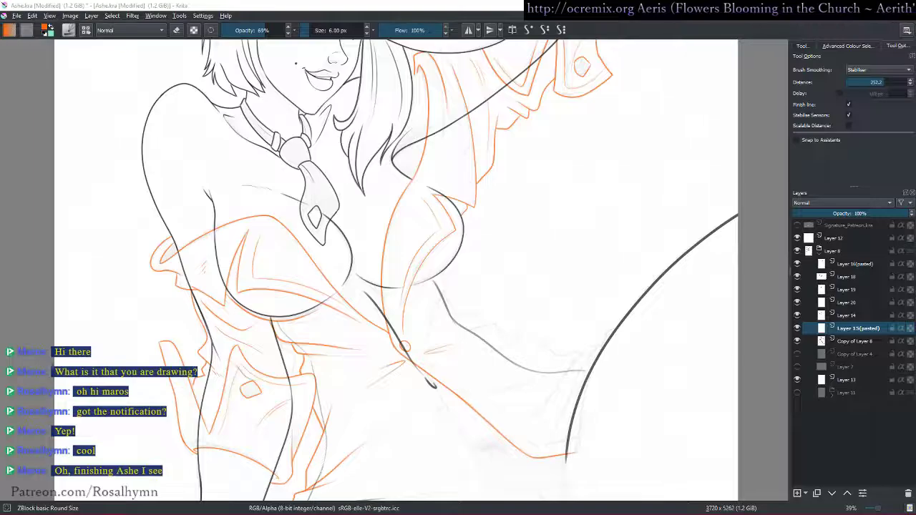
pyautogui.moveTo(540, 159); pyautogui.dragTo(523, 144)
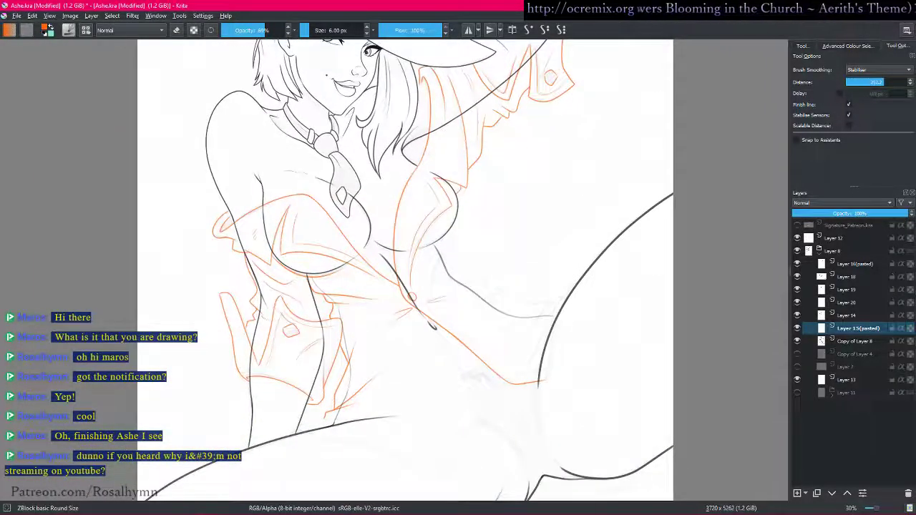
pyautogui.hotkey('ctrl', 's')
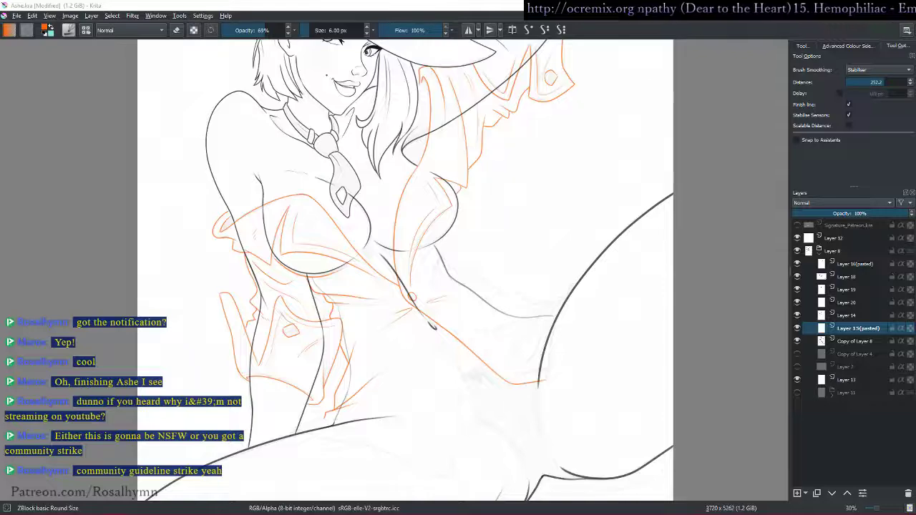
pyautogui.moveTo(567, 308); pyautogui.dragTo(580, 272)
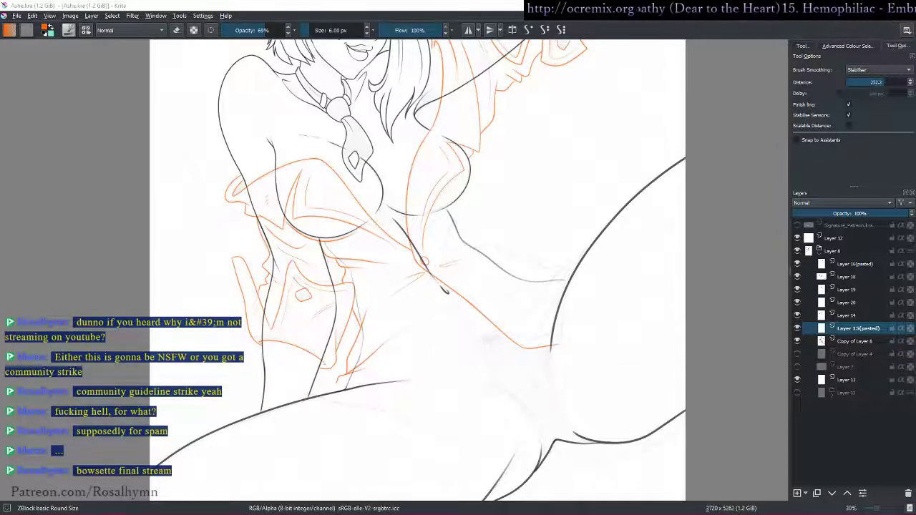
pyautogui.hotkey('alt', 'Tab')
pyautogui.scroll(-1, 400, 275)
pyautogui.scroll(1, 401, 276)
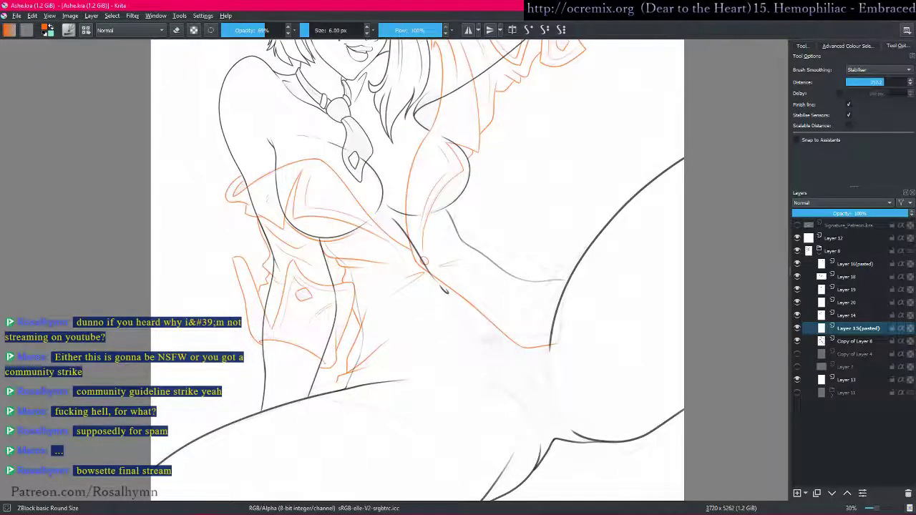
pyautogui.hotkey('alt', 'Tab')
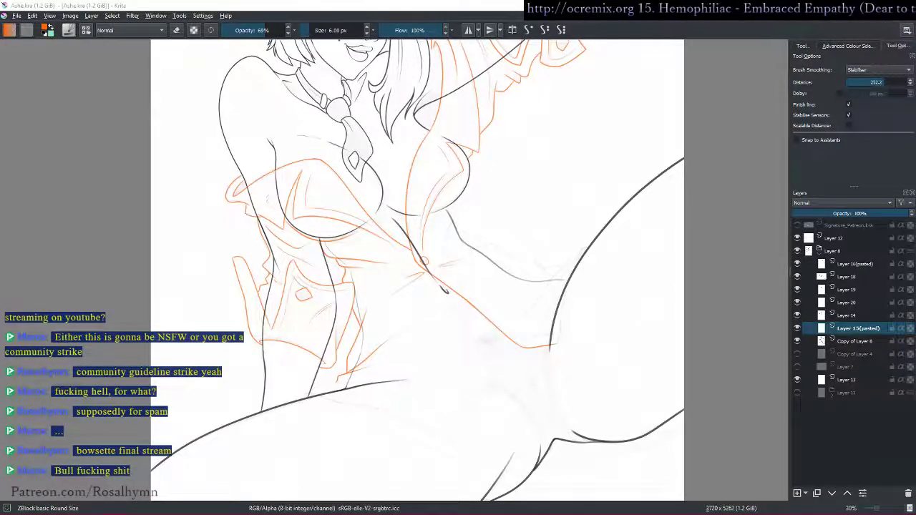
pyautogui.click(589, 28)
pyautogui.press('-')
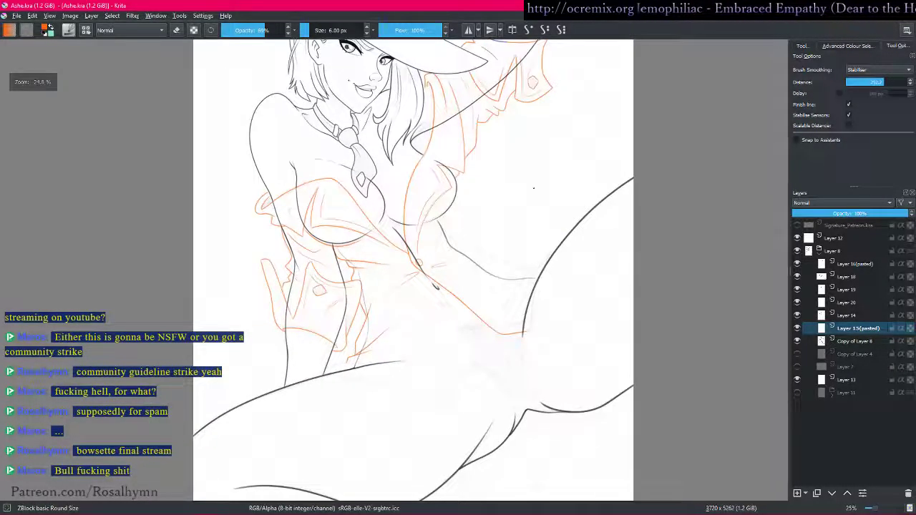
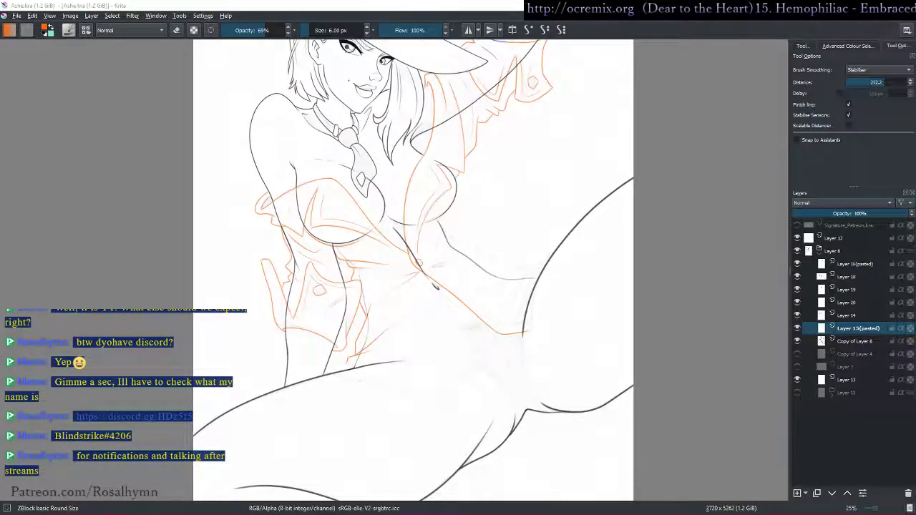
pyautogui.click(601, 108)
pyautogui.moveTo(536, 261); pyautogui.dragTo(539, 259)
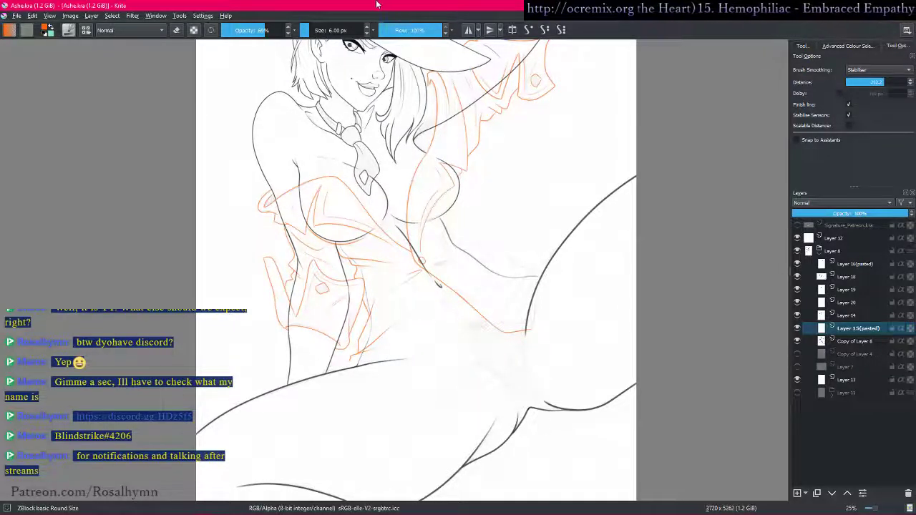
pyautogui.hotkey('alt', 'Tab')
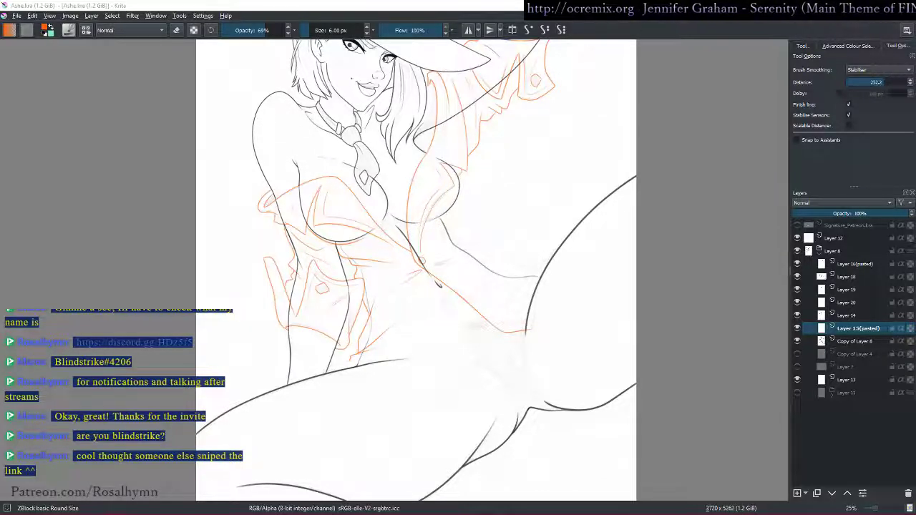
pyautogui.scroll(-2, 531, 291)
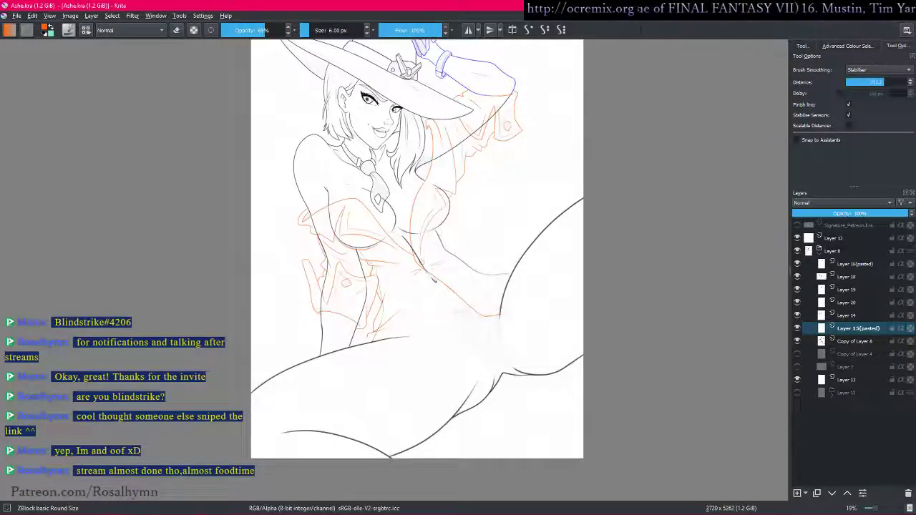
# - Draw the other front edge of the shirt at 8 px from below the button down to its lower corner, redoing the first stroke
pyautogui.scroll(5, 432, 279)
pyautogui.scroll(4, 494, 321)
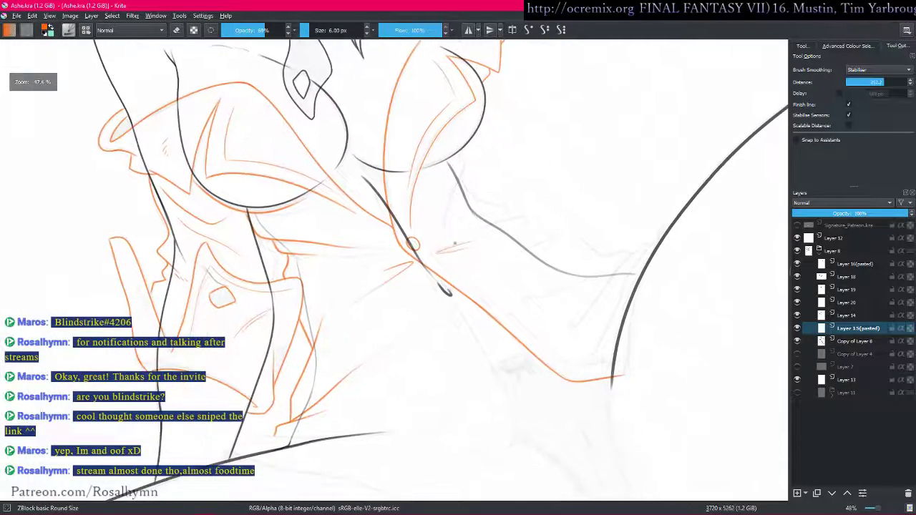
pyautogui.keyDown('ctrl'); pyautogui.click(478, 276); pyautogui.keyUp('ctrl')
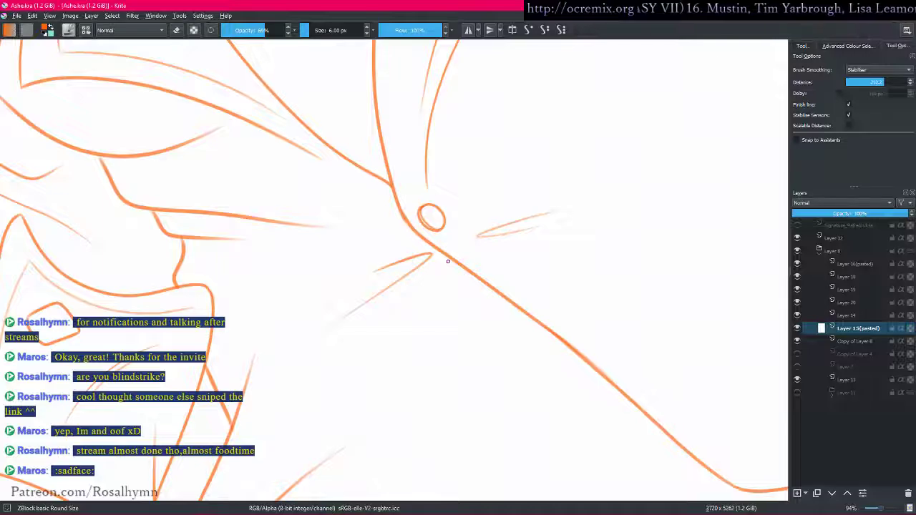
pyautogui.scroll(-3, 448, 261)
pyautogui.scroll(3, 403, 229)
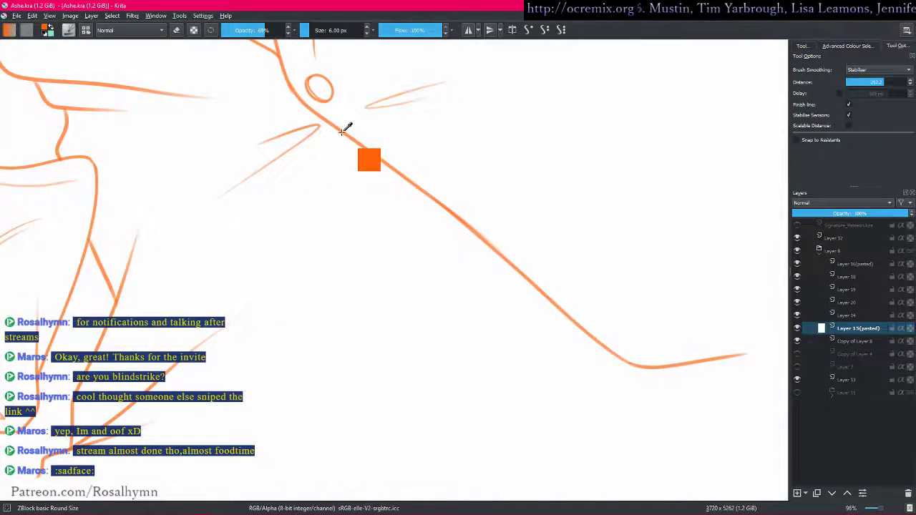
pyautogui.press(']')
pyautogui.press(']')
pyautogui.press(']')
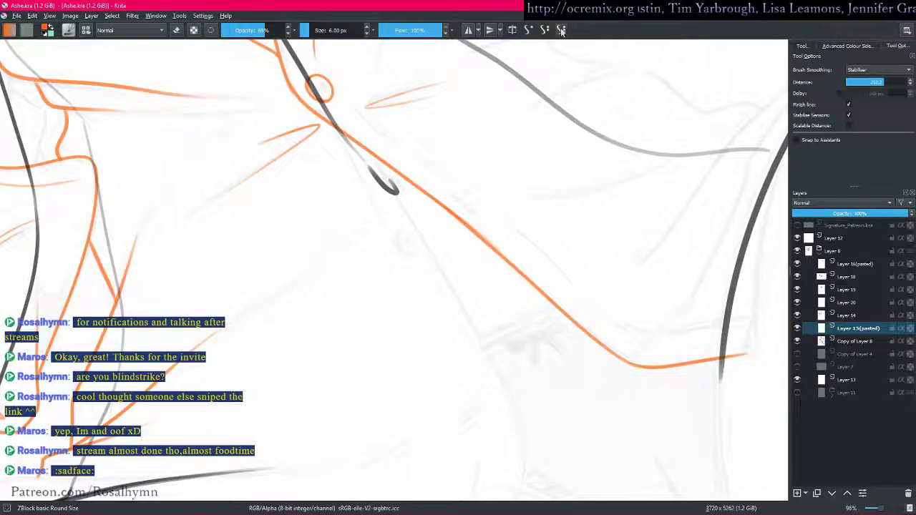
pyautogui.moveTo(338, 129); pyautogui.dragTo(386, 184)
pyautogui.hotkey('ctrl', 'z')
pyautogui.press('[')
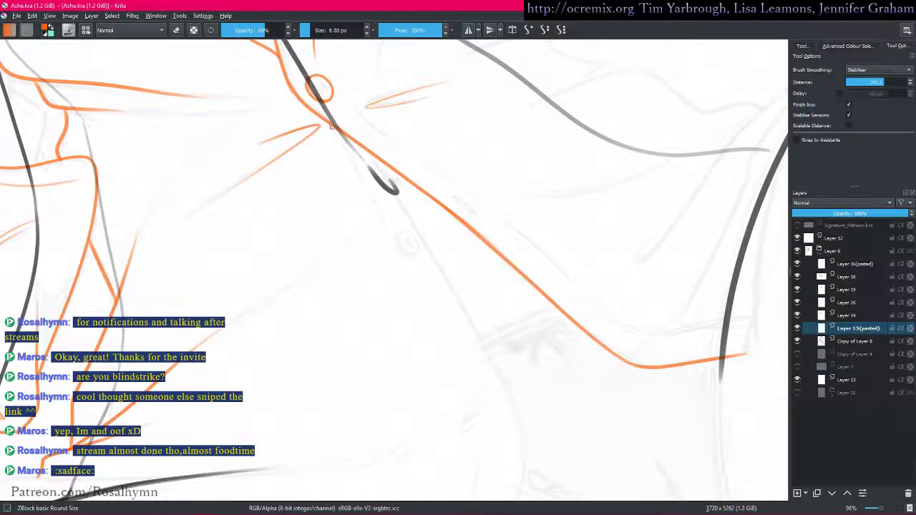
pyautogui.moveTo(342, 134)
pyautogui.mouseDown()
pyautogui.moveTo(418, 232)
pyautogui.moveTo(504, 384)
pyautogui.mouseUp()
pyautogui.moveTo(508, 389); pyautogui.dragTo(453, 189)
pyautogui.moveTo(426, 139)
pyautogui.mouseDown()
pyautogui.moveTo(460, 206)
pyautogui.moveTo(455, 299)
pyautogui.moveTo(374, 461)
pyautogui.mouseUp()
# - Draw the shirt's wavy bottom hem at 8 px from a rounded end near the forearm across the thigh to the lower front corner
pyautogui.moveTo(375, 461); pyautogui.dragTo(513, 375)
pyautogui.moveTo(422, 283); pyautogui.dragTo(463, 330)
pyautogui.moveTo(231, 290); pyautogui.dragTo(255, 264)
pyautogui.moveTo(140, 224)
pyautogui.mouseDown()
pyautogui.moveTo(169, 221)
pyautogui.moveTo(379, 275)
pyautogui.moveTo(511, 333)
pyautogui.mouseUp()
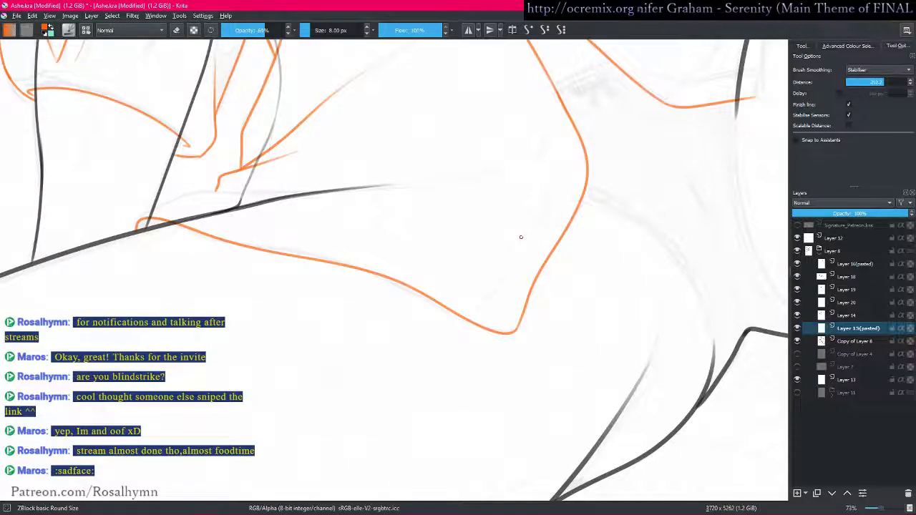
# - Try to draw the fold line running from the hem's rounded end at the forearm across the shirt's lower front, and undo it
pyautogui.moveTo(289, 240); pyautogui.dragTo(333, 282)
pyautogui.moveTo(182, 263)
pyautogui.mouseDown()
pyautogui.moveTo(214, 241)
pyautogui.moveTo(293, 233)
pyautogui.moveTo(607, 155)
pyautogui.mouseUp()
pyautogui.press('-')
pyautogui.press('-')
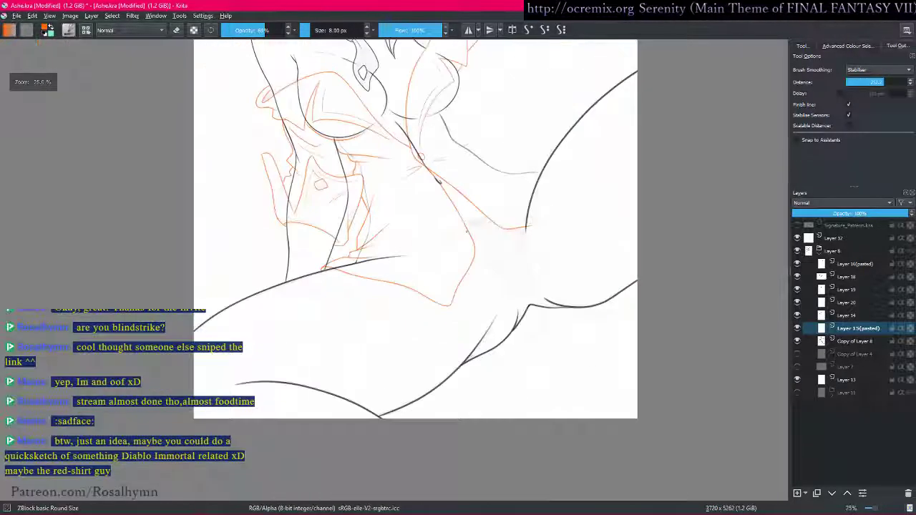
pyautogui.press('i')
pyautogui.press('+')
pyautogui.press('pagedown')
pyautogui.press('pageup')
pyautogui.press('+')
pyautogui.press('+')
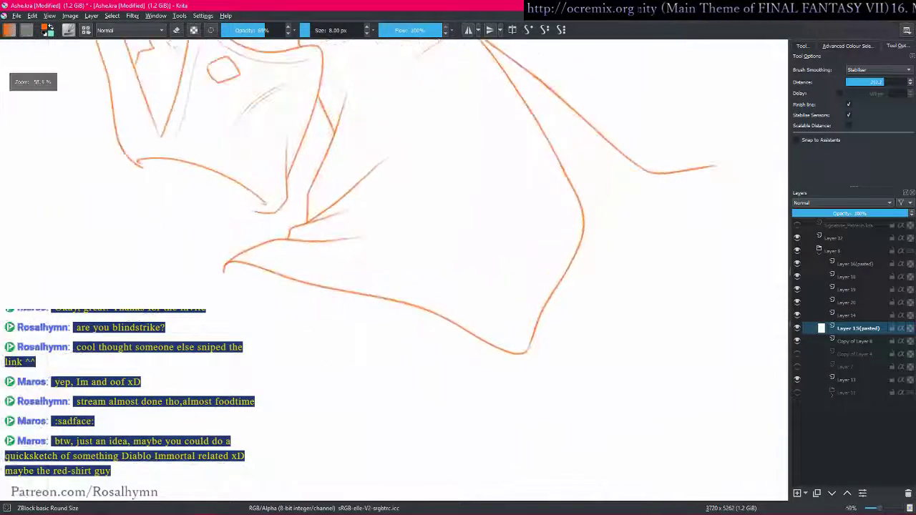
pyautogui.press('i')
pyautogui.press('+')
pyautogui.hotkey('ctrl', 'z')
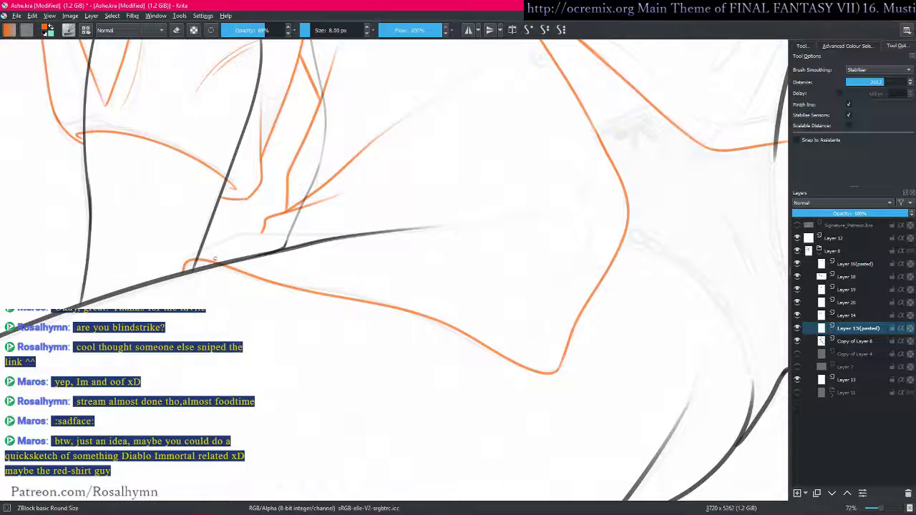
# - Draw a long fold line at 8 px from the hem's rounded end across the lower shirt panel, tapering toward the front edge
pyautogui.moveTo(187, 262)
pyautogui.mouseDown()
pyautogui.moveTo(230, 238)
pyautogui.moveTo(473, 228)
pyautogui.moveTo(554, 200)
pyautogui.mouseUp()
pyautogui.moveTo(508, 225); pyautogui.dragTo(534, 219)
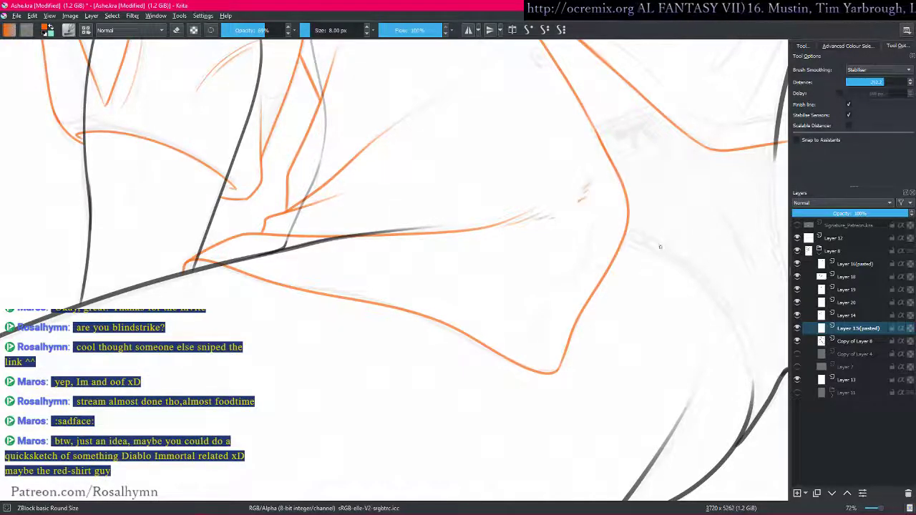
pyautogui.moveTo(640, 235); pyautogui.dragTo(607, 279)
pyautogui.moveTo(607, 279); pyautogui.dragTo(545, 225)
# - Set the brush size to 5 px and add short hatch marks between the long fold line and the front edge
pyautogui.press('[')
pyautogui.press('[')
pyautogui.press('[')
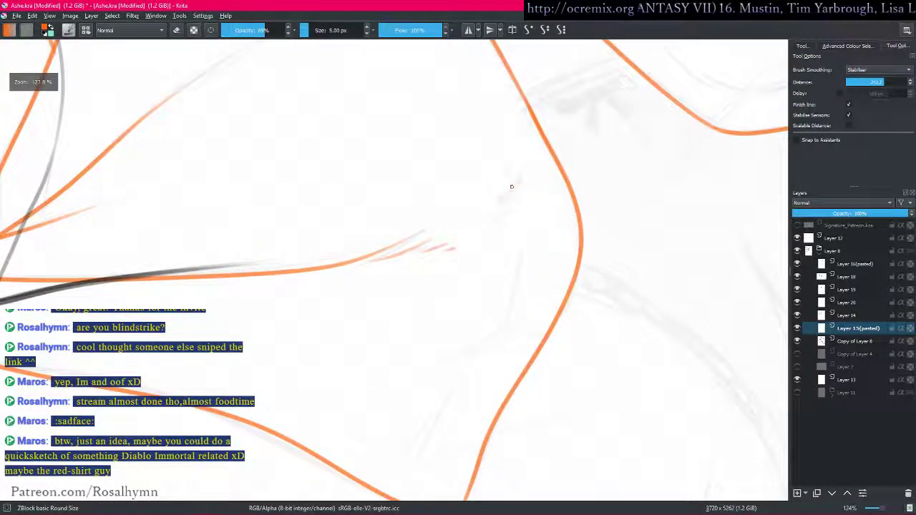
pyautogui.moveTo(520, 175); pyautogui.dragTo(500, 198)
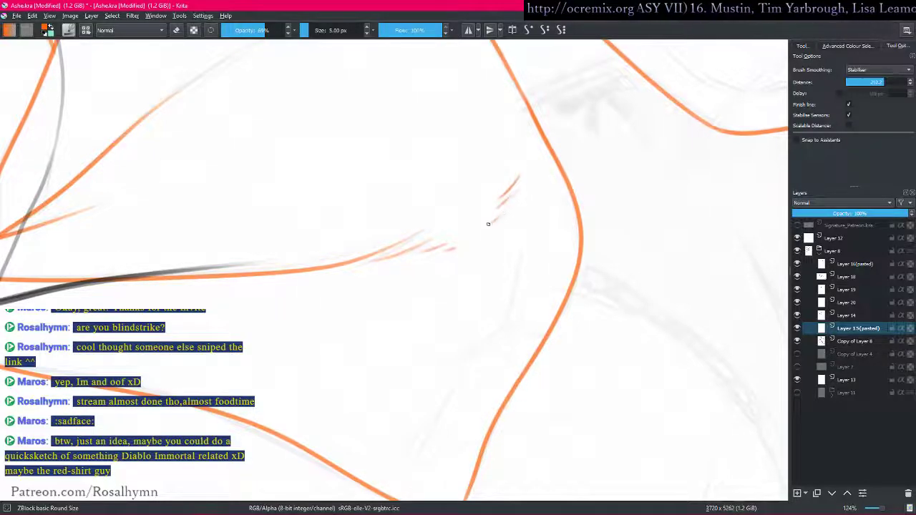
pyautogui.scroll(-4, 516, 341)
pyautogui.scroll(2, 522, 340)
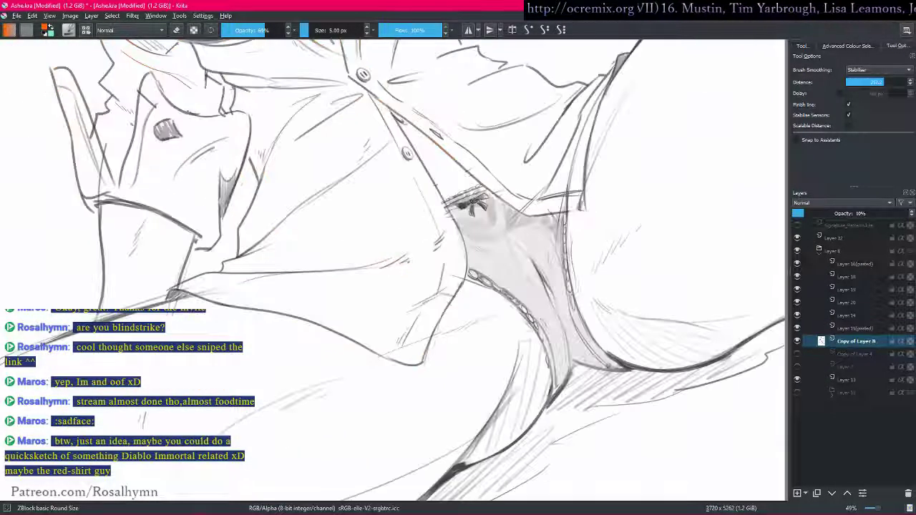
pyautogui.scroll(2, 420, 325)
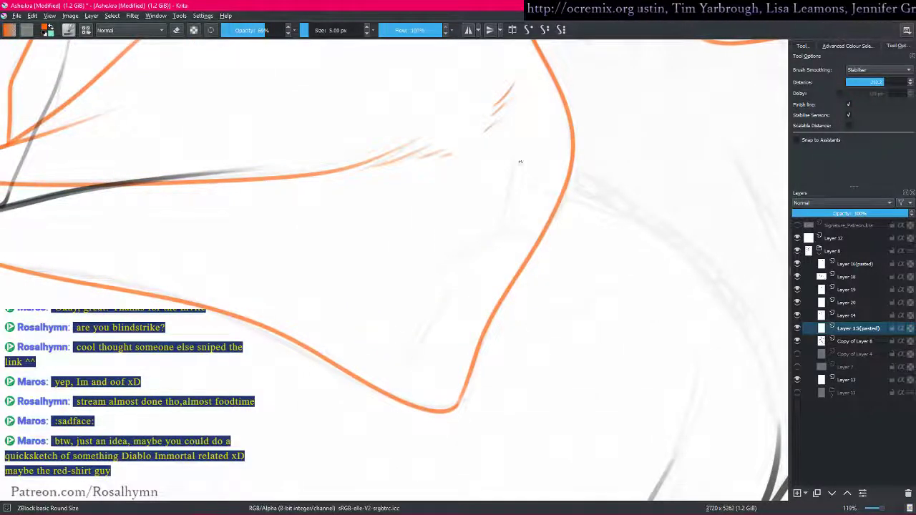
# - Draw thin crease lines at 5 px inside the lower front corner of the shirt panel, following the sketch
pyautogui.moveTo(512, 186); pyautogui.dragTo(499, 226)
pyautogui.moveTo(431, 266)
pyautogui.mouseDown()
pyautogui.moveTo(473, 248)
pyautogui.moveTo(525, 202)
pyautogui.mouseUp()
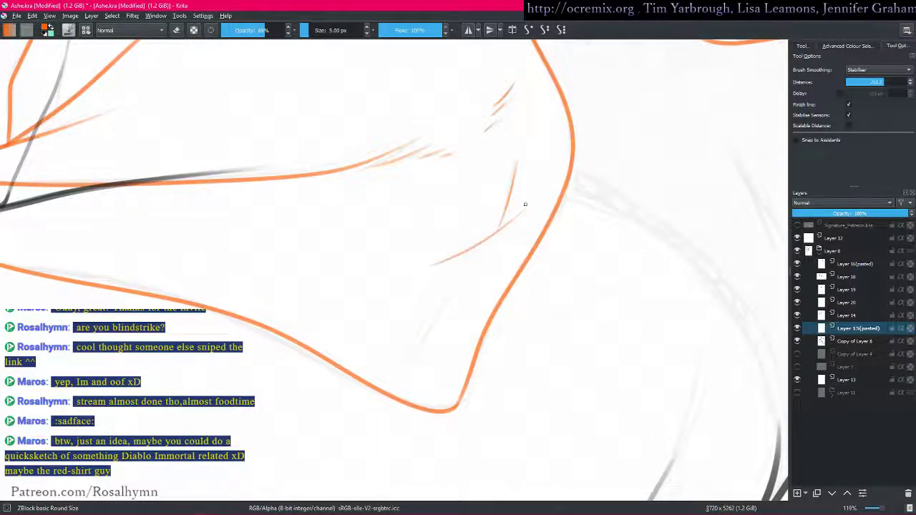
pyautogui.moveTo(481, 249); pyautogui.dragTo(391, 386)
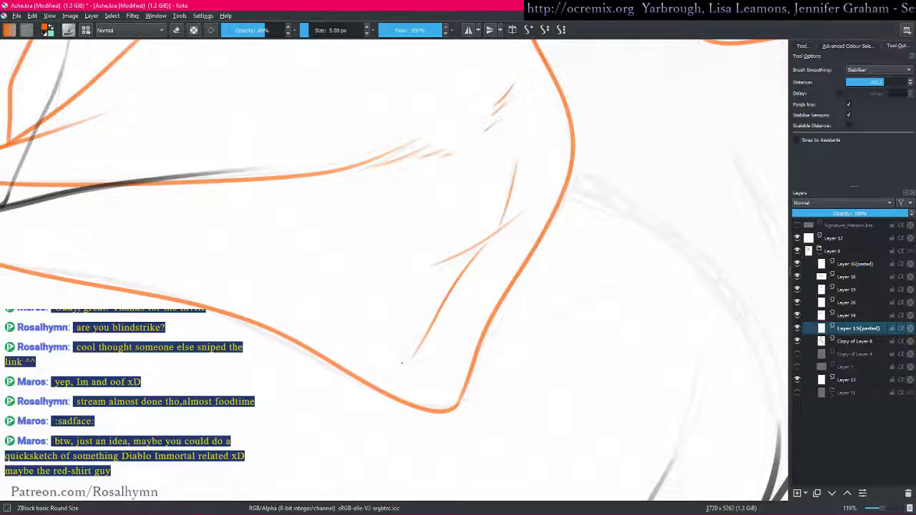
pyautogui.moveTo(478, 244); pyautogui.dragTo(506, 262)
# - Draw the inner border at 5 px parallel to the other panel's front edge, and continue it along the hem
pyautogui.scroll(6, 505, 262)
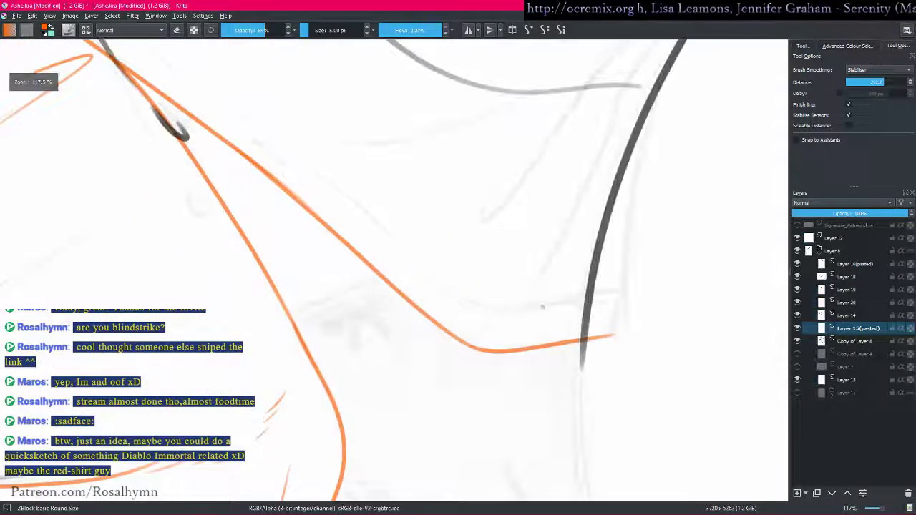
pyautogui.moveTo(282, 175)
pyautogui.mouseDown()
pyautogui.moveTo(473, 314)
pyautogui.moveTo(535, 326)
pyautogui.mouseUp()
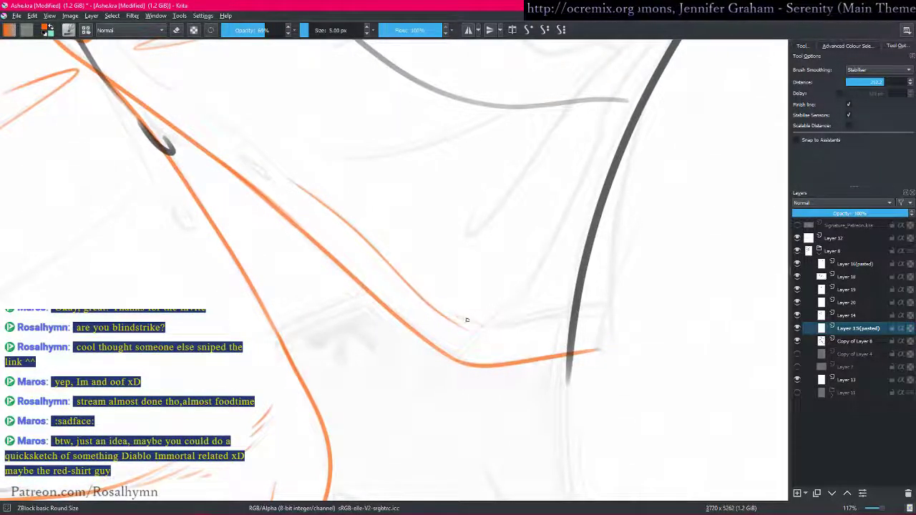
pyautogui.moveTo(465, 324)
pyautogui.mouseDown()
pyautogui.moveTo(488, 330)
pyautogui.moveTo(596, 308)
pyautogui.mouseUp()
# - Draw a long 5 px fold line from the hem band of the other panel up to the shirt's tip at the raised thigh
pyautogui.moveTo(660, 309)
pyautogui.mouseDown()
pyautogui.moveTo(511, 321)
pyautogui.moveTo(521, 358)
pyautogui.mouseUp()
pyautogui.press('i')
pyautogui.press('pagedown')
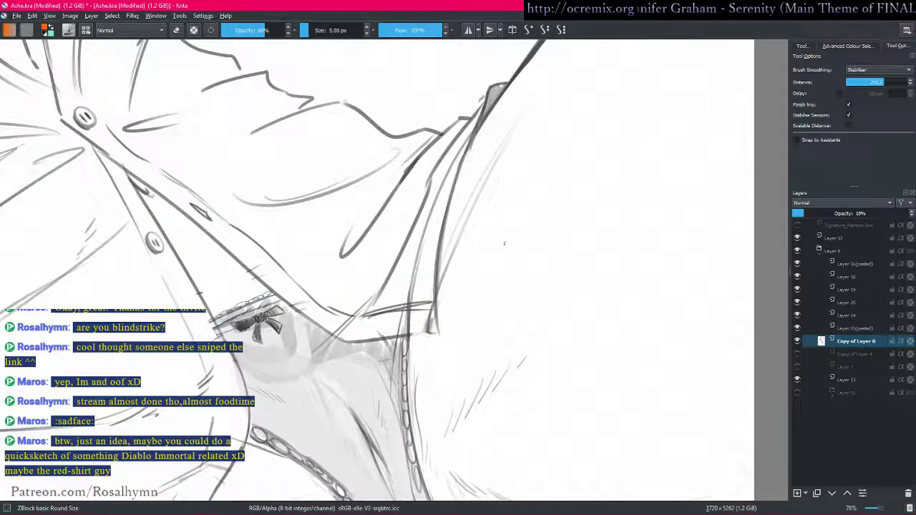
pyautogui.press('pageup')
pyautogui.press('i')
pyautogui.moveTo(415, 233); pyautogui.dragTo(411, 262)
pyautogui.scroll(1, 411, 262)
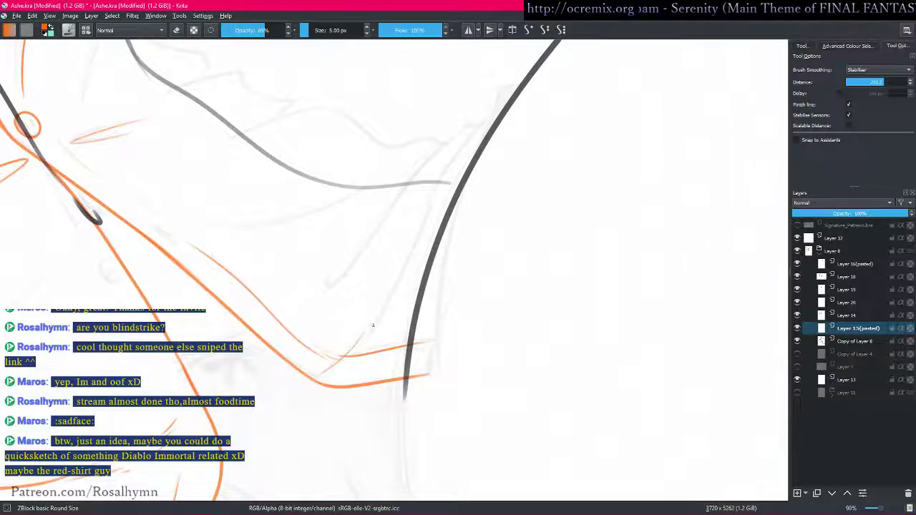
pyautogui.moveTo(366, 340)
pyautogui.mouseDown()
pyautogui.moveTo(444, 175)
pyautogui.moveTo(501, 92)
pyautogui.mouseUp()
pyautogui.scroll(-1, 486, 133)
# - Draw the panel's outer side edge at 7 px from the tip at the raised thigh down to the hem corner
pyautogui.press('pagedown')
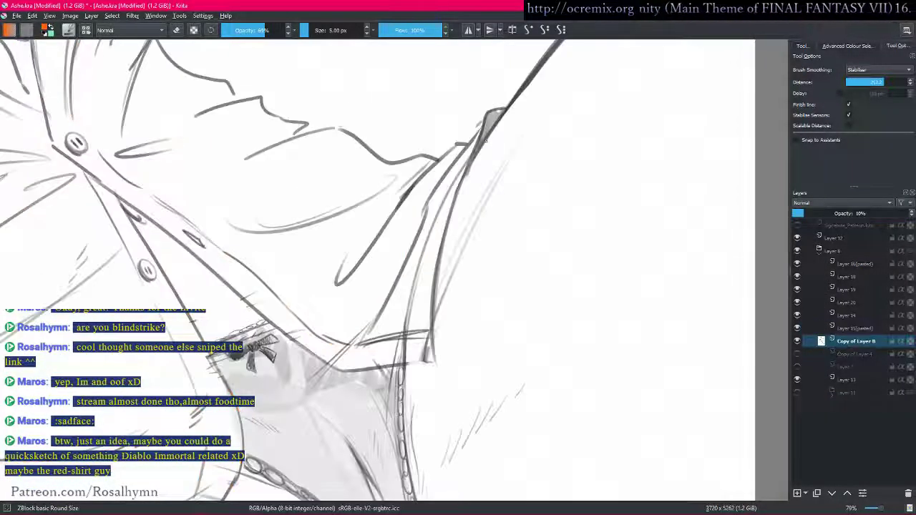
pyautogui.press('pageup')
pyautogui.scroll(1, 456, 231)
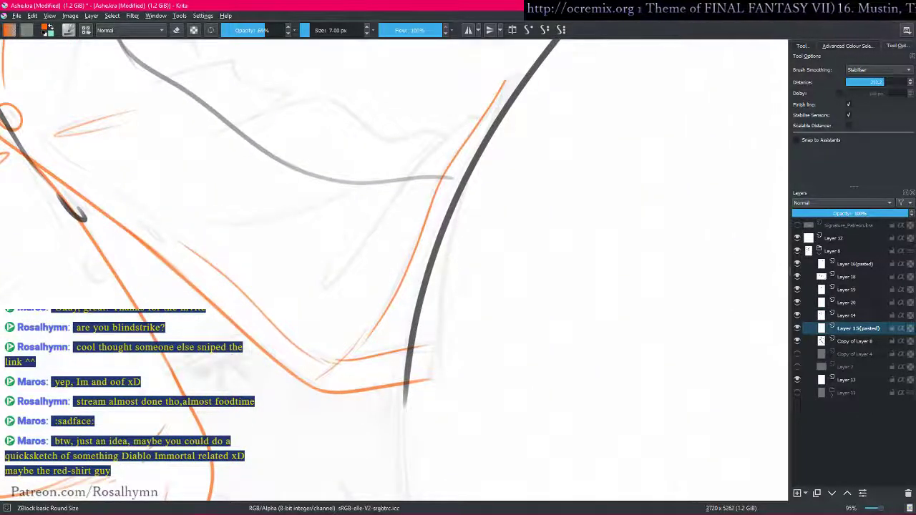
pyautogui.moveTo(517, 74)
pyautogui.mouseDown()
pyautogui.moveTo(449, 265)
pyautogui.moveTo(442, 367)
pyautogui.mouseUp()
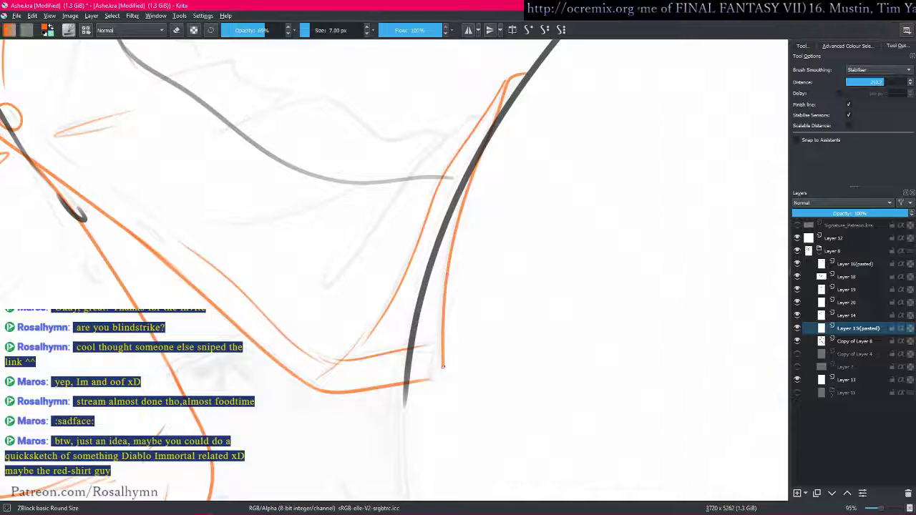
pyautogui.scroll(-1, 505, 284)
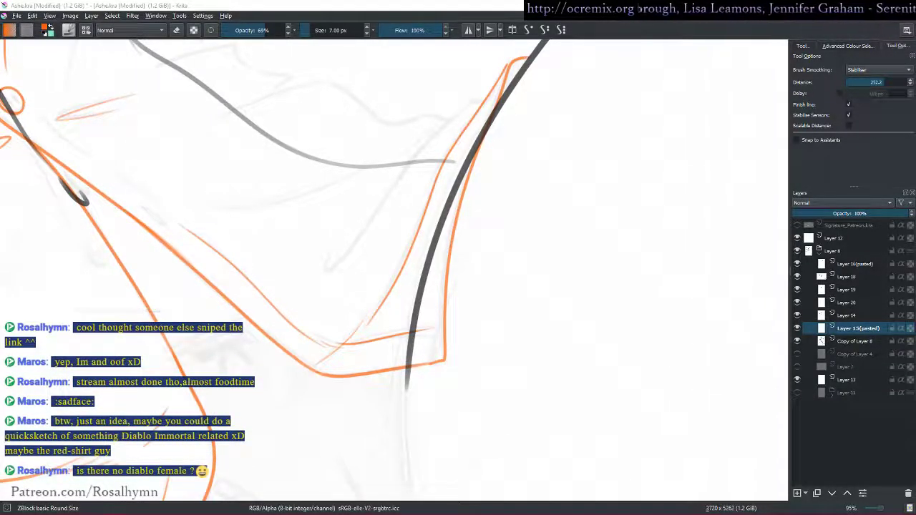
# - Draw a hooked fold at 7 px beside the panel's side edge, following the sketch and redoing one stroke
pyautogui.moveTo(551, 284)
pyautogui.mouseDown()
pyautogui.moveTo(562, 276)
pyautogui.moveTo(495, 313)
pyautogui.moveTo(511, 362)
pyautogui.moveTo(526, 218)
pyautogui.mouseUp()
pyautogui.moveTo(527, 218); pyautogui.dragTo(442, 342)
pyautogui.moveTo(547, 159); pyautogui.dragTo(591, 116)
pyautogui.hotkey('ctrl', 'z')
pyautogui.moveTo(554, 147); pyautogui.dragTo(585, 118)
pyautogui.moveTo(457, 272); pyautogui.dragTo(522, 206)
pyautogui.press('-')
pyautogui.press('-')
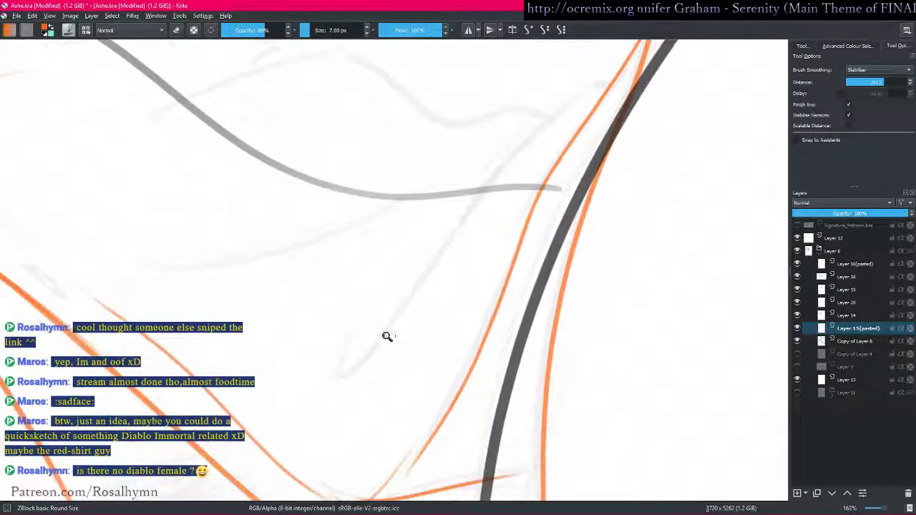
pyautogui.moveTo(347, 354)
pyautogui.mouseDown()
pyautogui.moveTo(368, 347)
pyautogui.moveTo(498, 167)
pyautogui.moveTo(585, 106)
pyautogui.moveTo(547, 188)
pyautogui.moveTo(537, 279)
pyautogui.moveTo(580, 262)
pyautogui.moveTo(438, 283)
pyautogui.moveTo(517, 299)
pyautogui.moveTo(531, 281)
pyautogui.moveTo(505, 233)
pyautogui.mouseUp()
pyautogui.press('+')
# - Draw the panel's wavy upper edge at 7 px from the middle of the panel to the side folds
pyautogui.moveTo(346, 248)
pyautogui.mouseDown()
pyautogui.moveTo(430, 209)
pyautogui.moveTo(526, 195)
pyautogui.moveTo(568, 228)
pyautogui.moveTo(623, 250)
pyautogui.moveTo(671, 239)
pyautogui.moveTo(692, 247)
pyautogui.mouseUp()
pyautogui.moveTo(621, 228)
pyautogui.mouseDown()
pyautogui.moveTo(559, 376)
pyautogui.moveTo(520, 337)
pyautogui.mouseUp()
pyautogui.scroll(3, 521, 337)
pyautogui.scroll(5, 546, 321)
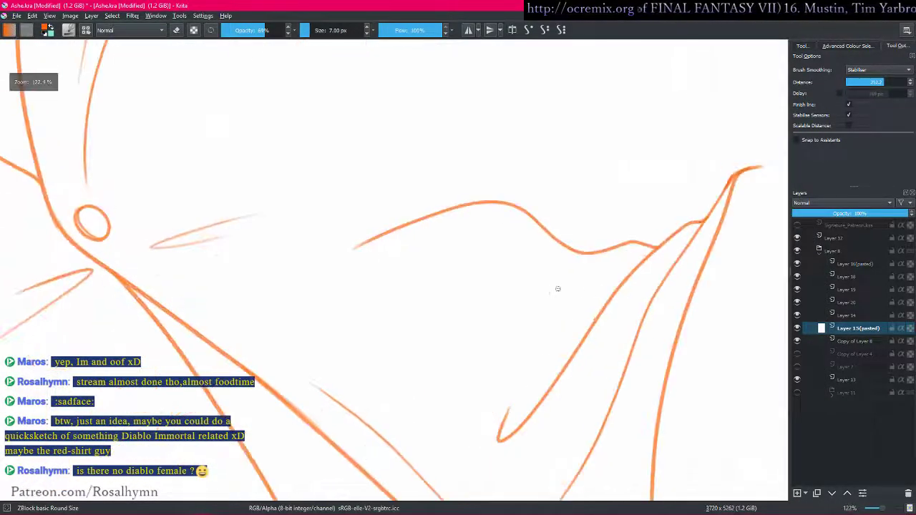
# - Switch brush smoothing to Basic and thicken the junction where the wavy upper edge meets the side folds
pyautogui.click(529, 32)
pyautogui.moveTo(481, 267)
pyautogui.mouseDown()
pyautogui.moveTo(517, 236)
pyautogui.moveTo(515, 272)
pyautogui.mouseUp()
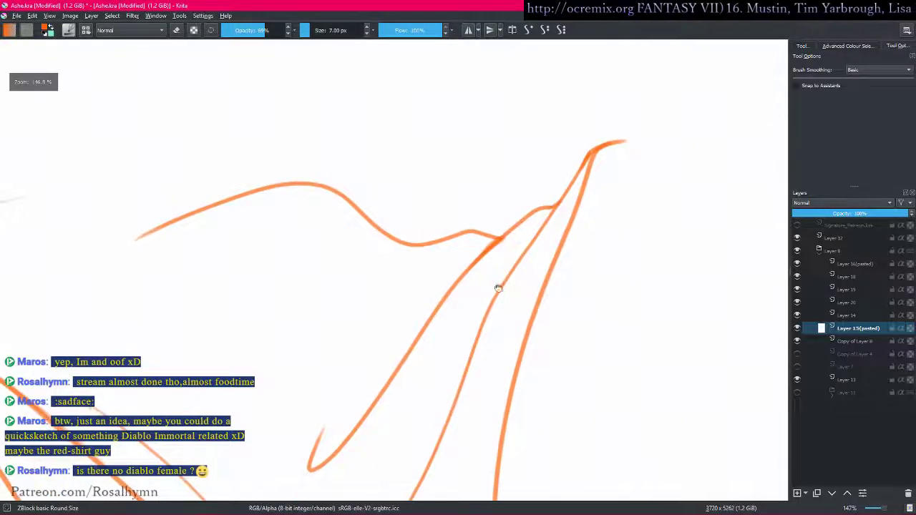
pyautogui.scroll(-3, 495, 291)
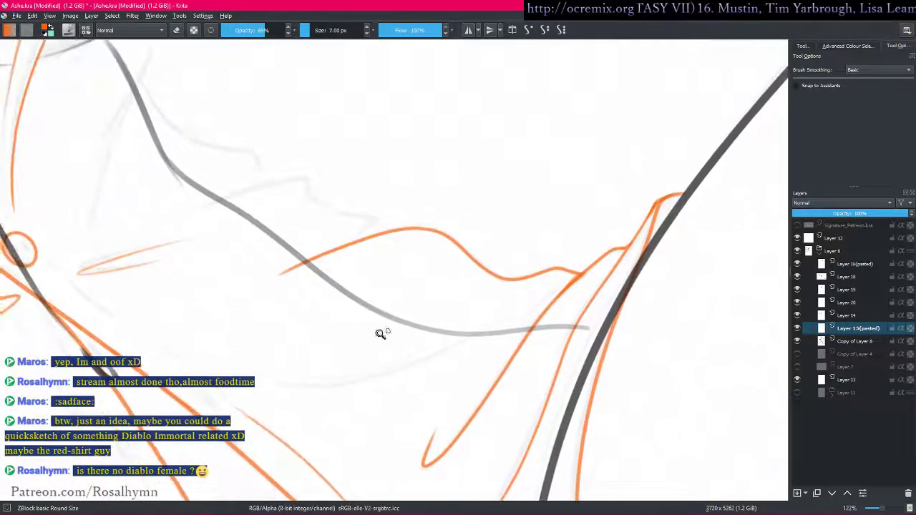
pyautogui.moveTo(388, 330); pyautogui.dragTo(505, 356)
pyautogui.scroll(-3, 505, 356)
# - Switch brush smoothing back to Stabiliser and draw the ruffled shirt edge below the bust with its folds, redoing one stroke
pyautogui.click(561, 31)
pyautogui.moveTo(475, 121); pyautogui.dragTo(525, 176)
pyautogui.scroll(2, 434, 196)
pyautogui.moveTo(435, 196)
pyautogui.mouseDown()
pyautogui.moveTo(449, 215)
pyautogui.moveTo(486, 226)
pyautogui.mouseUp()
pyautogui.moveTo(423, 166)
pyautogui.mouseDown()
pyautogui.moveTo(411, 201)
pyautogui.moveTo(421, 210)
pyautogui.moveTo(415, 237)
pyautogui.moveTo(369, 332)
pyautogui.mouseUp()
pyautogui.moveTo(413, 238)
pyautogui.mouseDown()
pyautogui.moveTo(433, 279)
pyautogui.moveTo(508, 307)
pyautogui.mouseUp()
pyautogui.moveTo(620, 334)
pyautogui.mouseDown()
pyautogui.moveTo(566, 260)
pyautogui.moveTo(564, 235)
pyautogui.mouseUp()
pyautogui.moveTo(407, 294); pyautogui.dragTo(550, 251)
pyautogui.moveTo(589, 265)
pyautogui.mouseDown()
pyautogui.moveTo(566, 255)
pyautogui.moveTo(498, 164)
pyautogui.moveTo(475, 177)
pyautogui.moveTo(542, 195)
pyautogui.moveTo(577, 216)
pyautogui.moveTo(574, 193)
pyautogui.mouseUp()
pyautogui.hotkey('ctrl', '+')
pyautogui.hotkey('ctrl', '-')
pyautogui.hotkey('ctrl', 'z')
pyautogui.moveTo(461, 149)
pyautogui.mouseDown()
pyautogui.moveTo(478, 177)
pyautogui.moveTo(576, 213)
pyautogui.mouseUp()
# - Select the inner end of the wavy upper edge with a freehand outline, delete it and clear the selection
pyautogui.hotkey('ctrl', '-')
pyautogui.hotkey('ctrl', '-')
pyautogui.hotkey('ctrl', '-')
pyautogui.hotkey('ctrl', '-')
pyautogui.hotkey('ctrl', '-')
pyautogui.moveTo(576, 290); pyautogui.dragTo(595, 203)
pyautogui.moveTo(587, 272); pyautogui.dragTo(583, 253)
pyautogui.press('l')
pyautogui.moveTo(477, 223)
pyautogui.mouseDown()
pyautogui.moveTo(384, 293)
pyautogui.moveTo(524, 270)
pyautogui.moveTo(608, 237)
pyautogui.moveTo(542, 193)
pyautogui.mouseUp()
pyautogui.press('Delete')
pyautogui.hotkey('ctrl', 'shift', 'a')
# - Draw the missing wavy stretch at 7 px between the ruffled edge below the bust and the upper edge near the thigh
pyautogui.moveTo(611, 332); pyautogui.dragTo(477, 335)
pyautogui.scroll(-3, 477, 334)
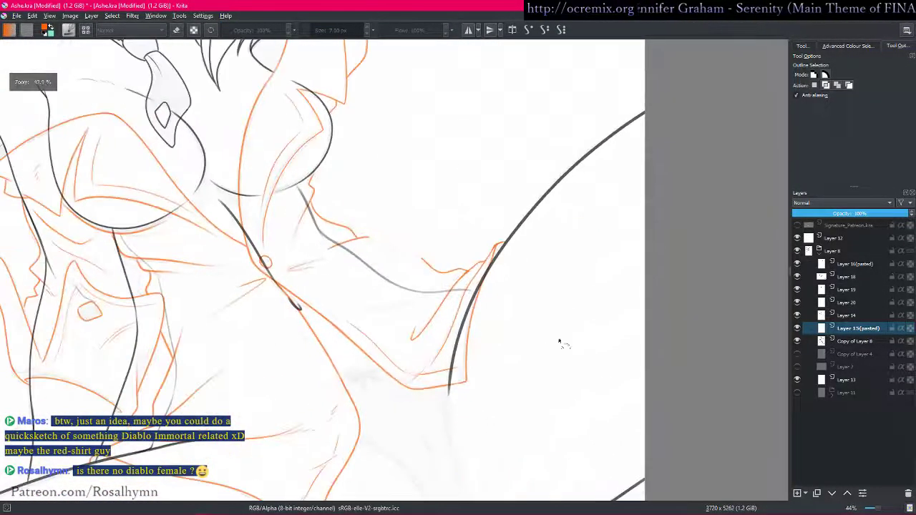
pyautogui.scroll(4, 484, 348)
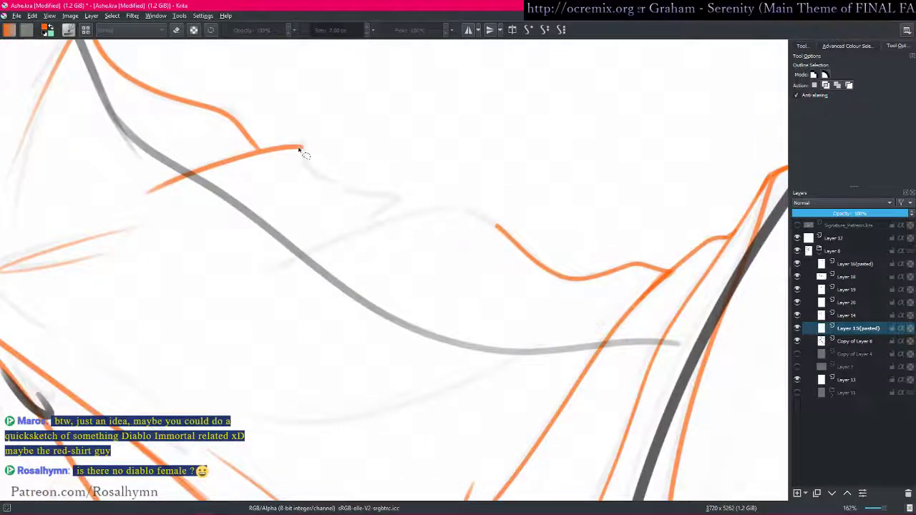
pyautogui.press('b')
pyautogui.moveTo(317, 161)
pyautogui.mouseDown()
pyautogui.moveTo(381, 196)
pyautogui.moveTo(492, 226)
pyautogui.moveTo(495, 217)
pyautogui.mouseUp()
pyautogui.scroll(-6, 412, 256)
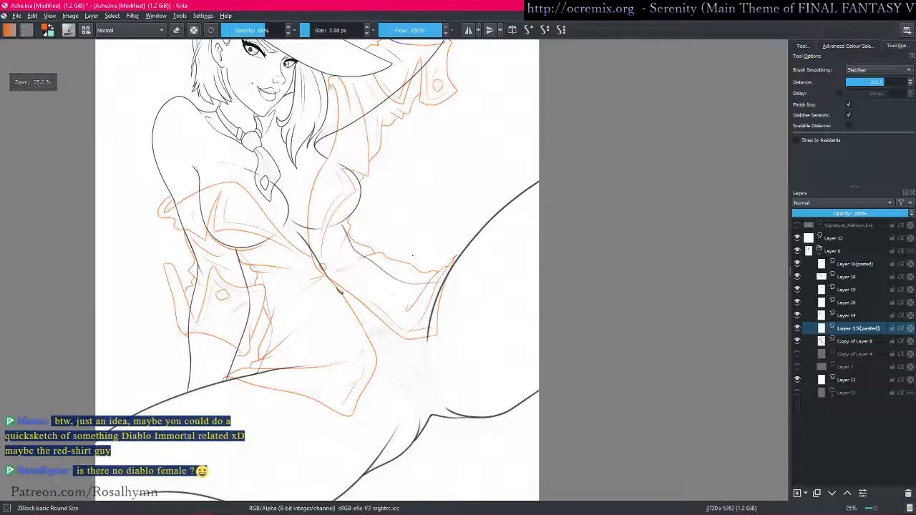
pyautogui.scroll(5, 412, 254)
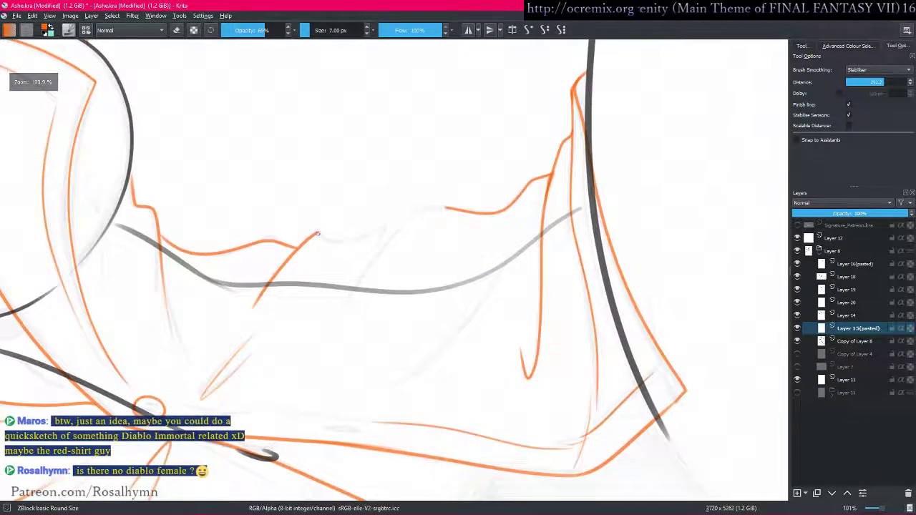
pyautogui.moveTo(343, 242); pyautogui.dragTo(439, 211)
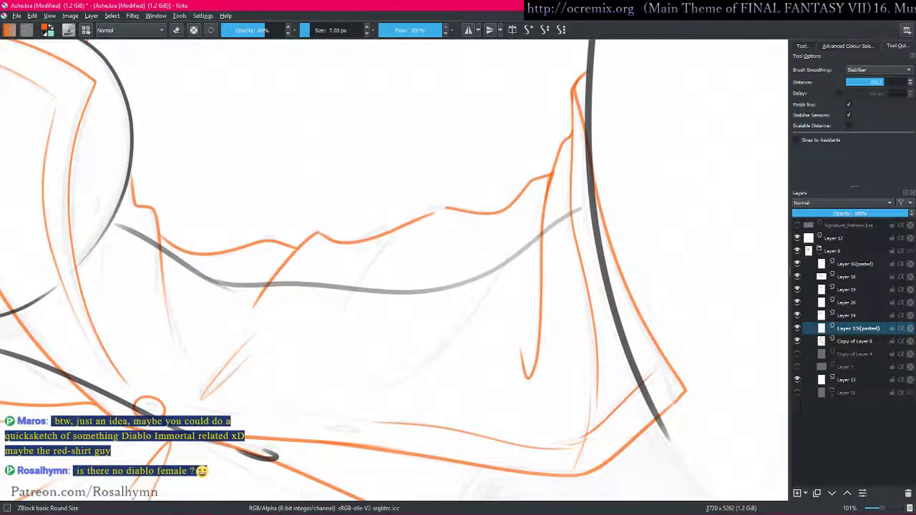
# - Examine the shirt line art upright, both isolated and over the body lines, up to the bust area
pyautogui.scroll(-3, 372, 292)
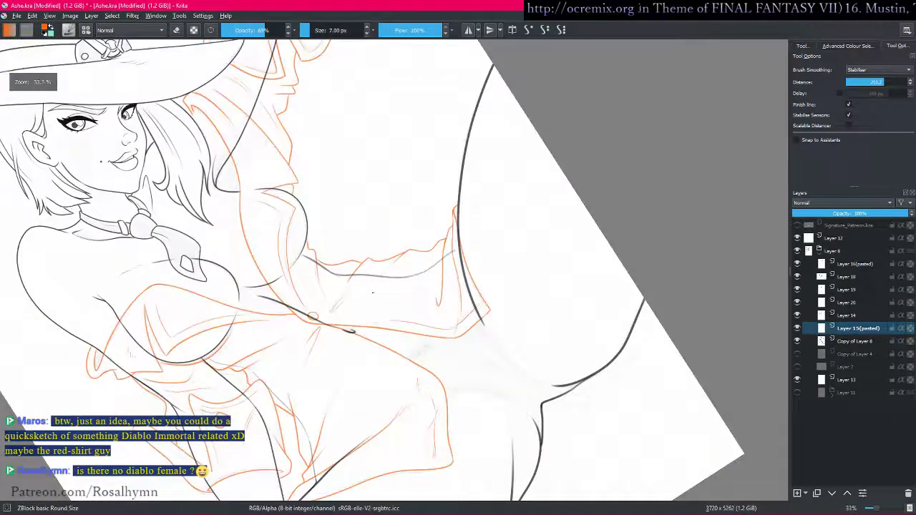
pyautogui.press('5')
pyautogui.keyDown('alt'); pyautogui.click(822, 328); pyautogui.keyUp('alt')
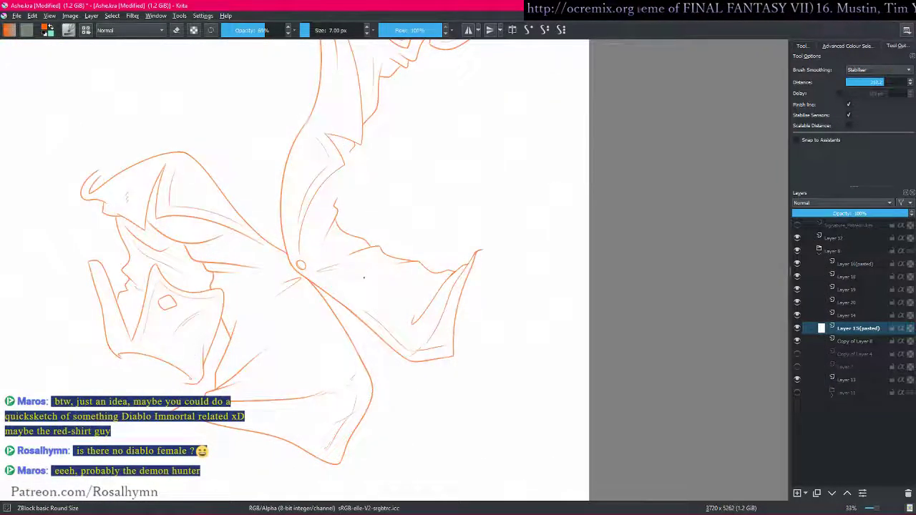
pyautogui.press('-')
pyautogui.scroll(-2, 303, 293)
pyautogui.scroll(5, 303, 293)
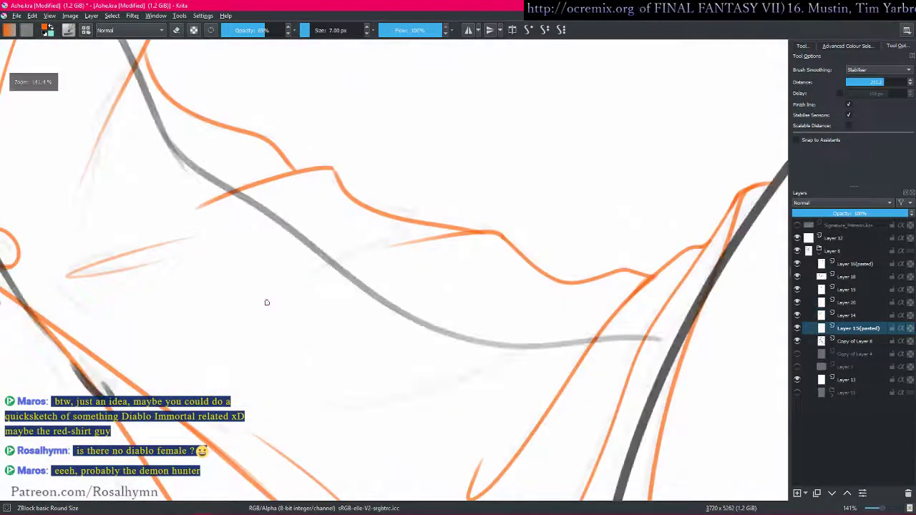
pyautogui.moveTo(311, 263); pyautogui.dragTo(438, 338)
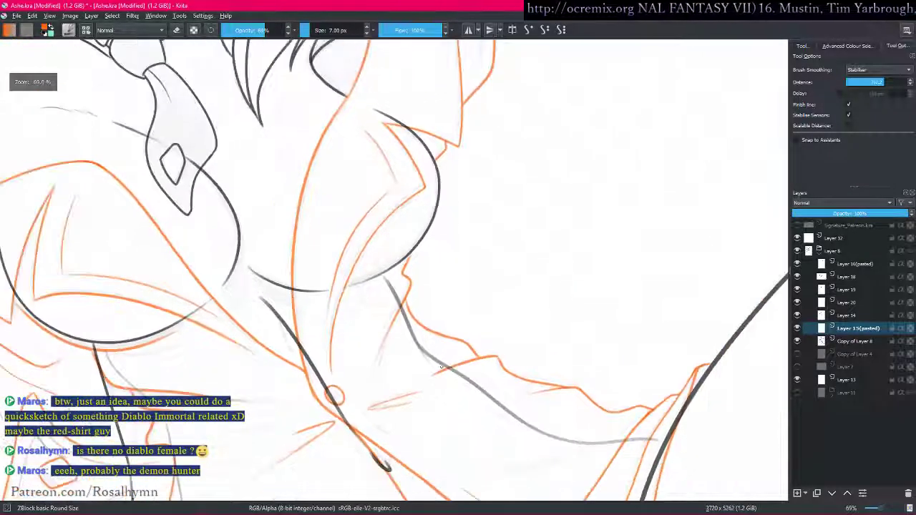
pyautogui.scroll(3, 437, 338)
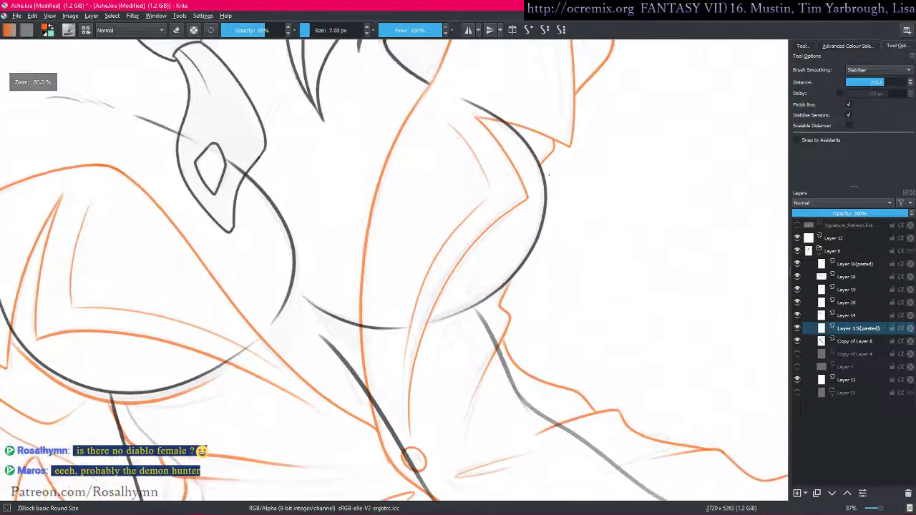
pyautogui.scroll(2, 530, 140)
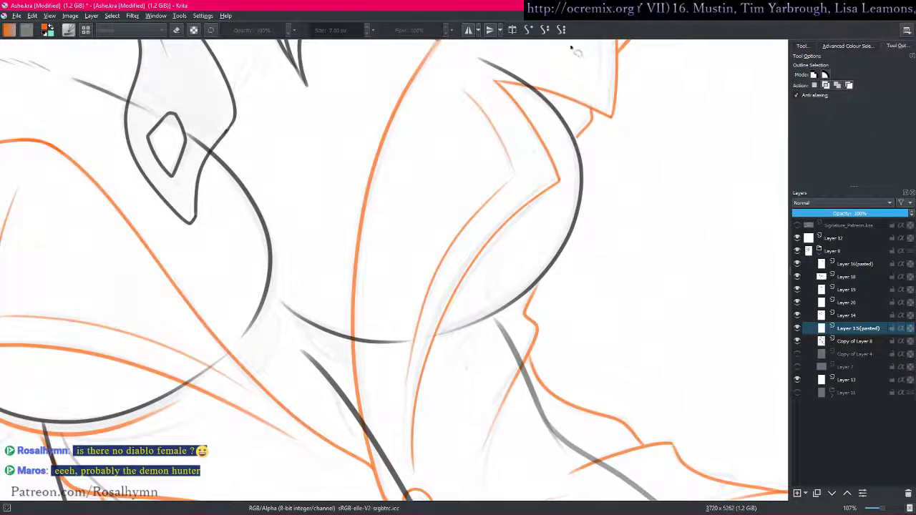
# - Try to draw the shirt's curved contour around the side of the bust down to the ruffled edge, and undo it
pyautogui.moveTo(581, 149)
pyautogui.mouseDown()
pyautogui.moveTo(548, 279)
pyautogui.moveTo(465, 337)
pyautogui.mouseUp()
pyautogui.press('i')
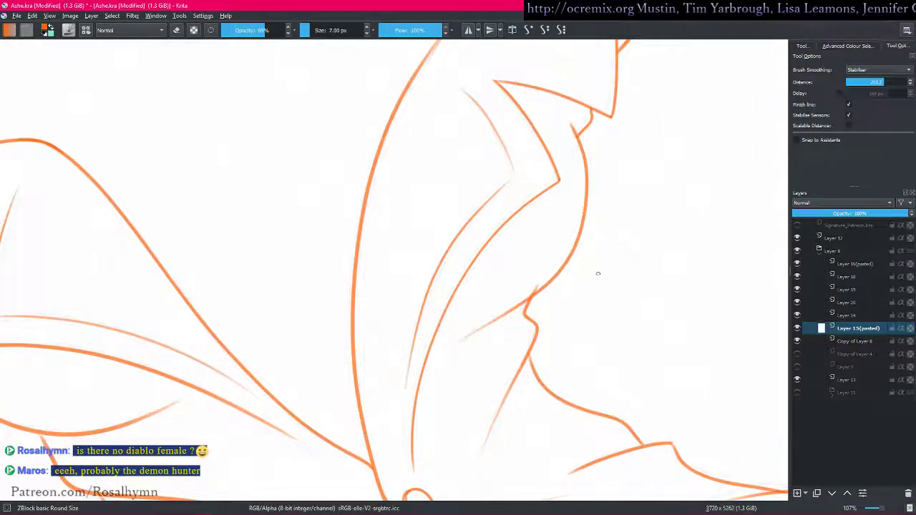
pyautogui.scroll(-6, 599, 272)
pyautogui.scroll(6, 532, 331)
pyautogui.hotkey('ctrl', 'z')
pyautogui.press('i')
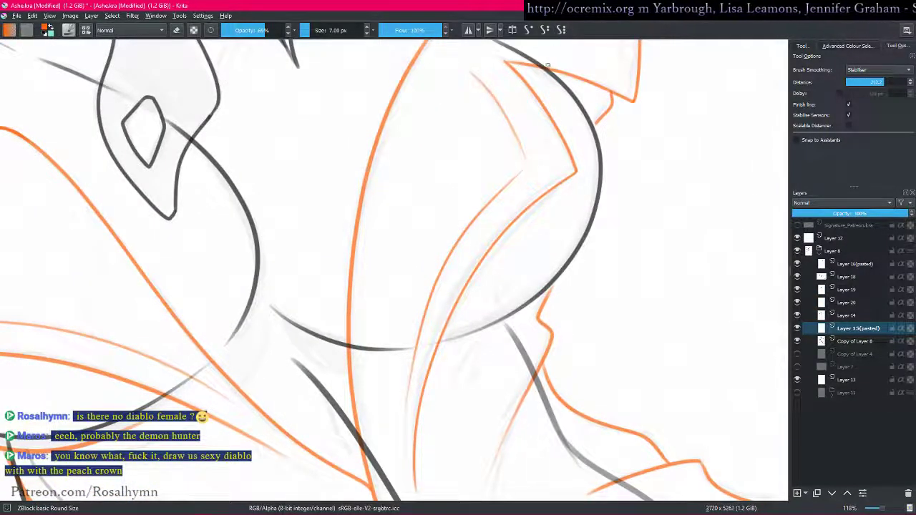
# - Draw the shirt's curved contour at 7 px around the side of the bust down to the ruffled edge
pyautogui.moveTo(564, 82)
pyautogui.mouseDown()
pyautogui.moveTo(601, 133)
pyautogui.moveTo(606, 188)
pyautogui.moveTo(576, 266)
pyautogui.moveTo(458, 338)
pyautogui.mouseUp()
pyautogui.scroll(-6, 381, 371)
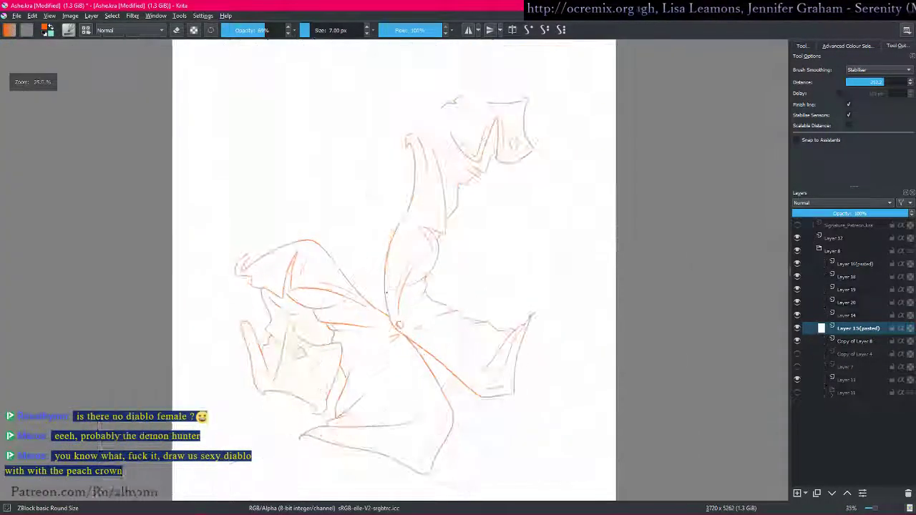
pyautogui.scroll(3, 406, 385)
pyautogui.scroll(-3, 406, 384)
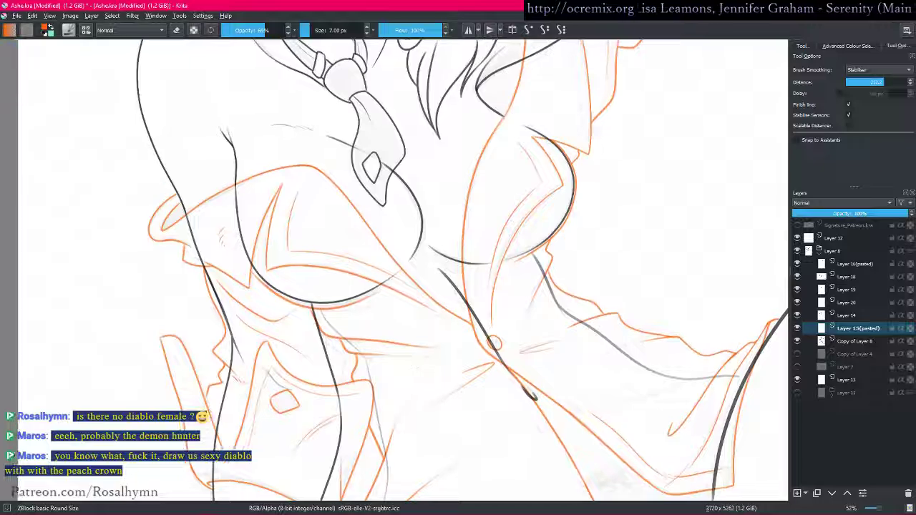
# - Examine the shirt line art, isolated and together with the whole figure, at several magnifications
pyautogui.scroll(2, 408, 372)
pyautogui.press('i')
pyautogui.scroll(-5, 408, 344)
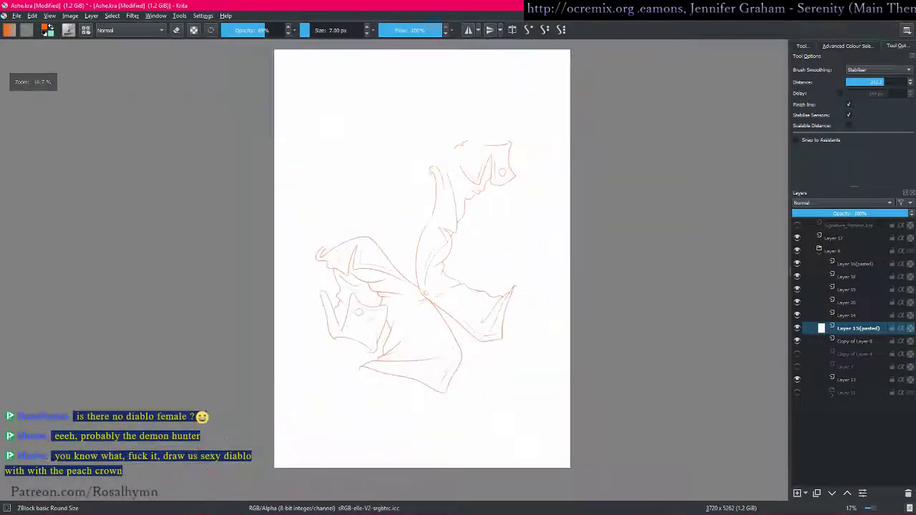
pyautogui.press('i')
pyautogui.scroll(2, 410, 314)
pyautogui.scroll(1, 410, 313)
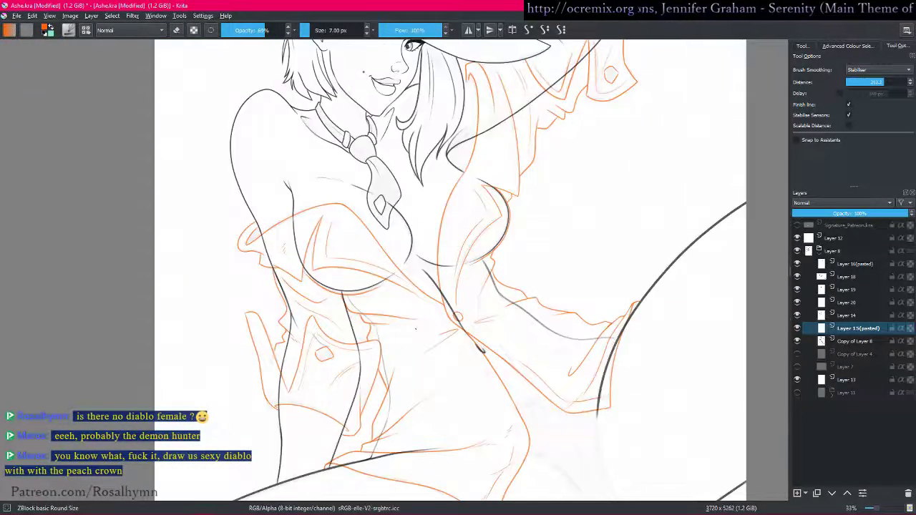
pyautogui.scroll(-3, 430, 352)
pyautogui.hotkey('ctrl', 'alt')
pyautogui.moveTo(427, 356)
pyautogui.mouseDown()
pyautogui.moveTo(399, 304)
pyautogui.moveTo(423, 373)
pyautogui.mouseUp()
pyautogui.moveTo(482, 352); pyautogui.dragTo(504, 289)
pyautogui.hotkey('ctrl', 'alt')
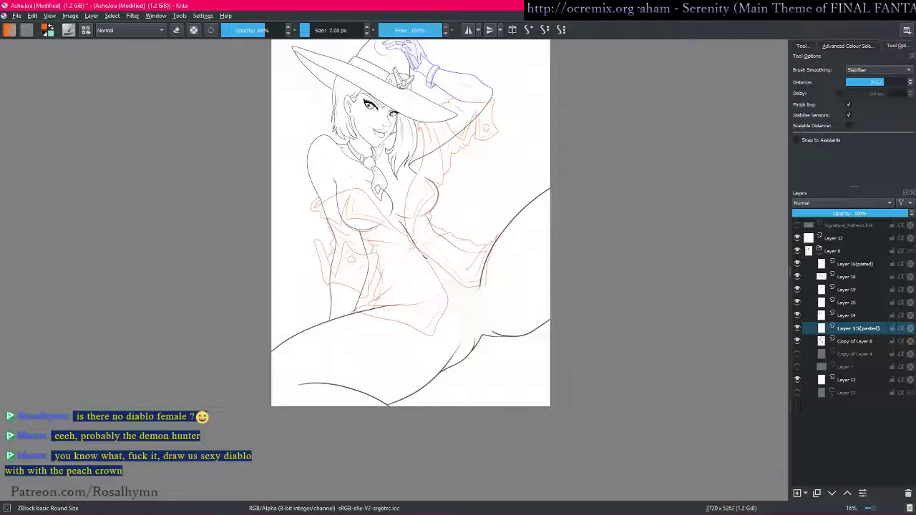
# - Add a new paint layer directly above Layer 15(pasted) for the underwear line art
pyautogui.moveTo(530, 375); pyautogui.dragTo(458, 326)
pyautogui.keyDown('ctrl'); pyautogui.moveTo(459, 326); pyautogui.dragTo(458, 289); pyautogui.keyUp('ctrl')
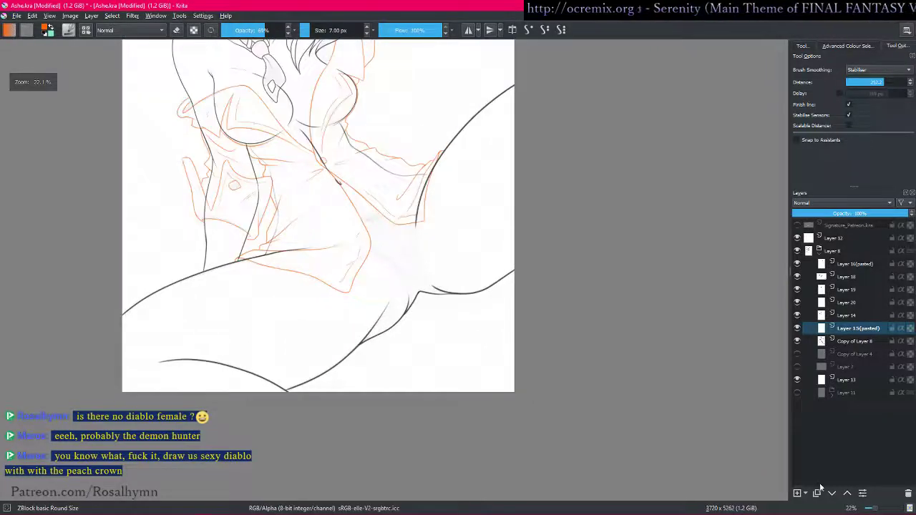
pyautogui.click(798, 493)
pyautogui.scroll(10, 479, 375)
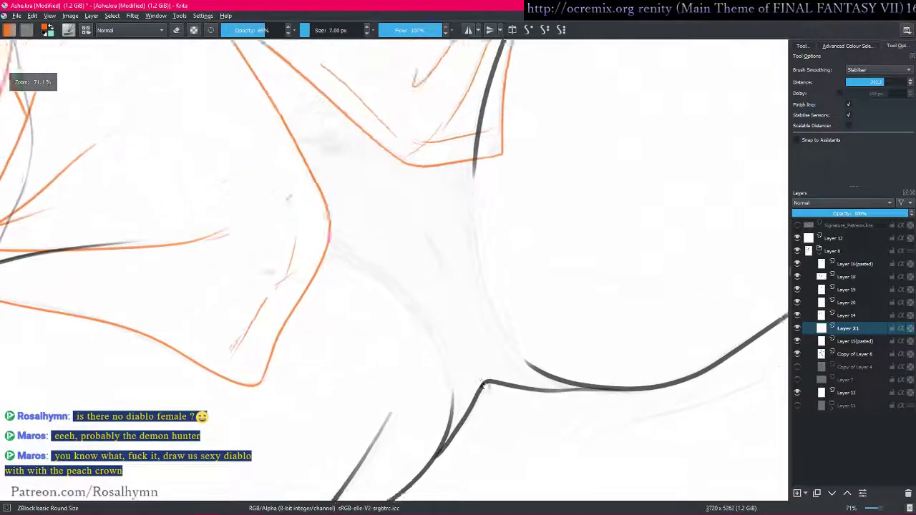
pyautogui.hotkey('shift', 'i')
pyautogui.moveTo(421, 330); pyautogui.dragTo(421, 349)
# - Draw two parallel crimson waistband lines at 4 px across the gap between the two open shirt edges
pyautogui.moveTo(339, 232); pyautogui.dragTo(435, 194)
pyautogui.hotkey('ctrl', 'z')
pyautogui.moveTo(337, 233); pyautogui.dragTo(440, 192)
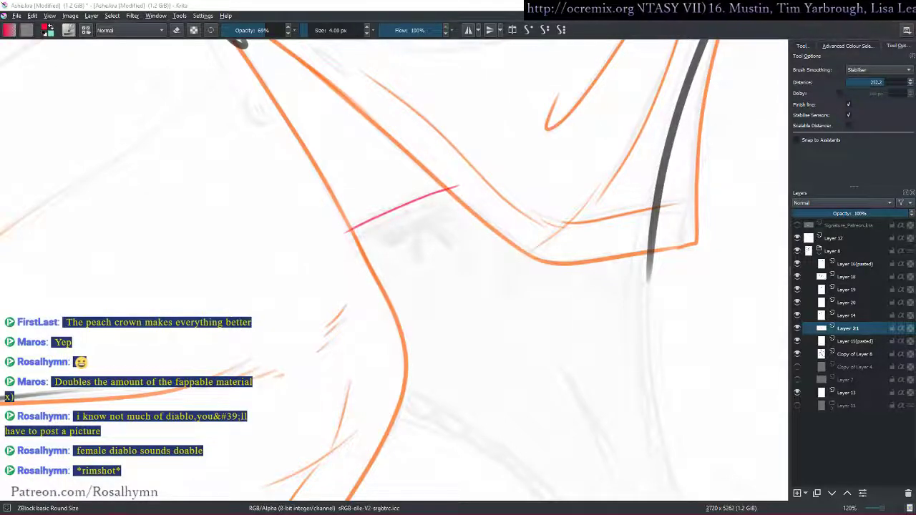
pyautogui.moveTo(448, 300); pyautogui.dragTo(460, 286)
pyautogui.moveTo(429, 329); pyautogui.dragTo(435, 316)
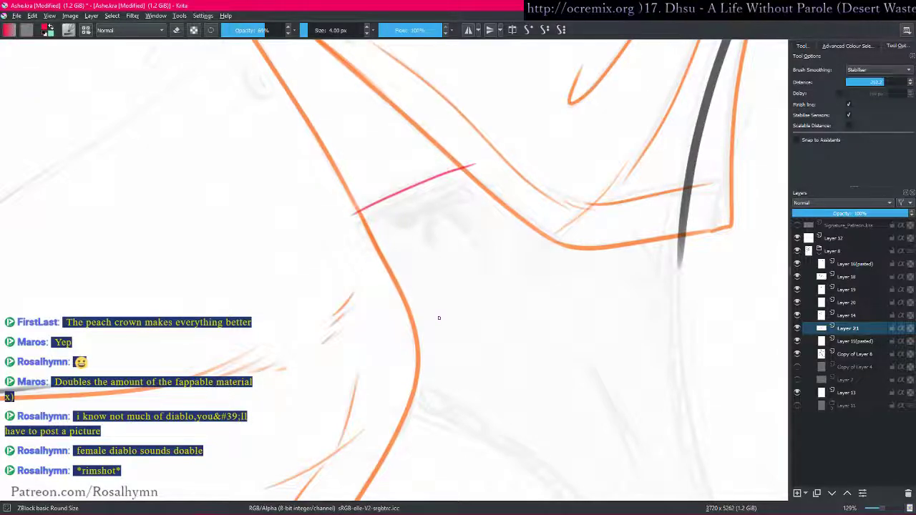
pyautogui.scroll(3, 548, 260)
pyautogui.scroll(-4, 498, 307)
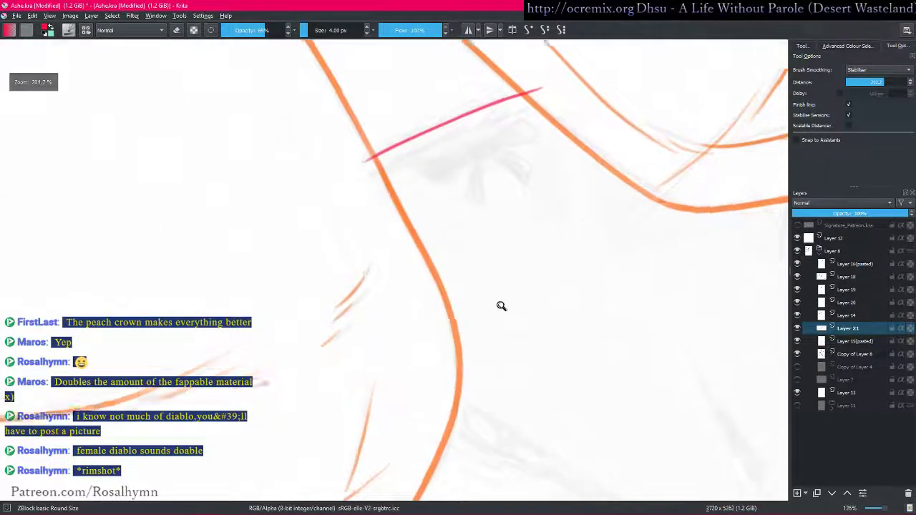
pyautogui.scroll(2, 545, 289)
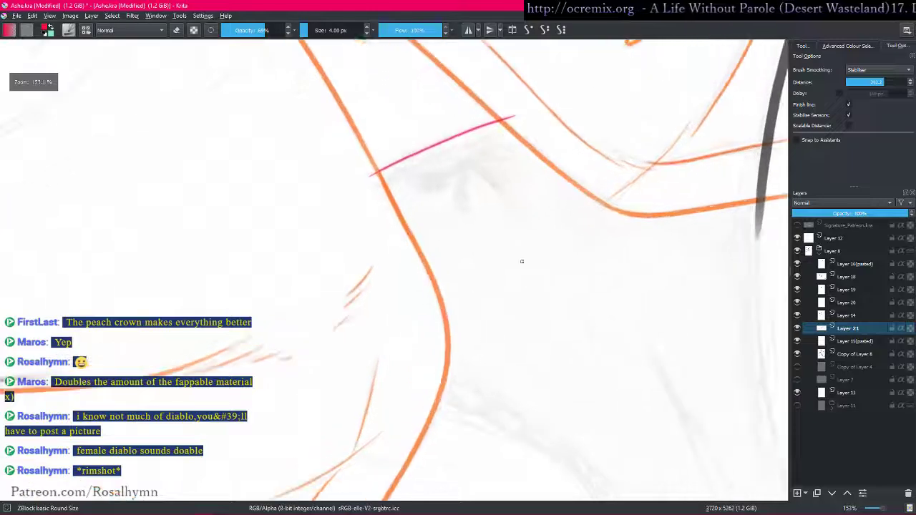
pyautogui.moveTo(399, 173); pyautogui.dragTo(533, 119)
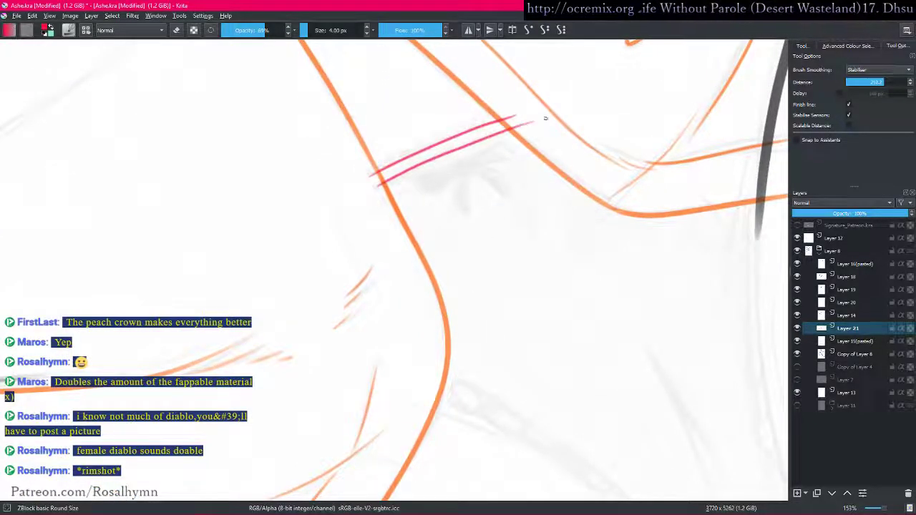
# - Draw a small crimson bow with a knot, loops and tails just below the waistband, using Basic smoothing at 5 px
pyautogui.scroll(1, 546, 127)
pyautogui.click(544, 32)
pyautogui.click(528, 31)
pyautogui.press('[')
pyautogui.moveTo(466, 148)
pyautogui.mouseDown()
pyautogui.moveTo(498, 151)
pyautogui.moveTo(477, 163)
pyautogui.moveTo(435, 153)
pyautogui.moveTo(432, 172)
pyautogui.moveTo(443, 177)
pyautogui.moveTo(477, 158)
pyautogui.moveTo(492, 134)
pyautogui.moveTo(527, 129)
pyautogui.moveTo(530, 141)
pyautogui.moveTo(503, 148)
pyautogui.moveTo(462, 191)
pyautogui.moveTo(479, 204)
pyautogui.moveTo(469, 159)
pyautogui.moveTo(467, 194)
pyautogui.moveTo(479, 157)
pyautogui.moveTo(522, 173)
pyautogui.mouseUp()
pyautogui.press(']')
pyautogui.press(']')
pyautogui.hotkey('ctrl', 'z')
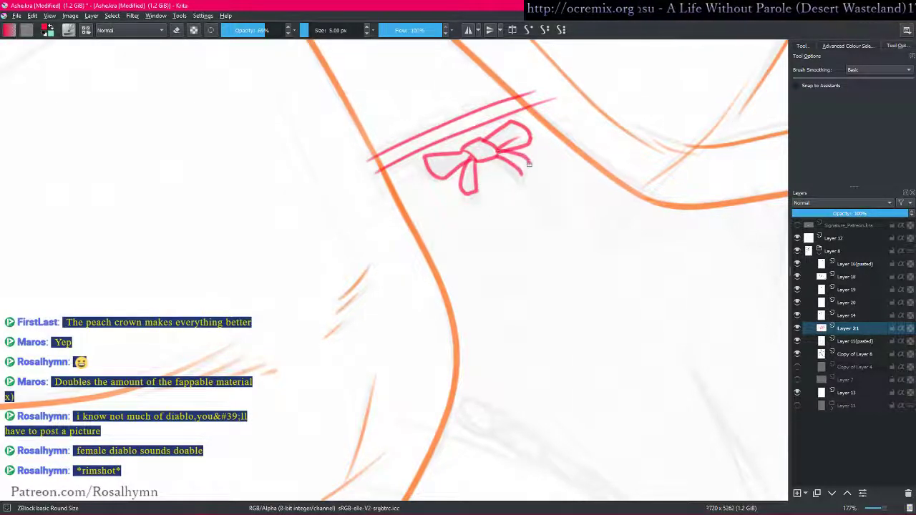
# - Draw the curved leg opening with the Stabiliser at 5 px from the shirt's hip edge down to the inner thigh line
pyautogui.hotkey('ctrl', '-')
pyautogui.hotkey('ctrl', '-')
pyautogui.press('i')
pyautogui.press('i')
pyautogui.moveTo(546, 277); pyautogui.dragTo(409, 110)
pyautogui.moveTo(593, 284); pyautogui.dragTo(477, 172)
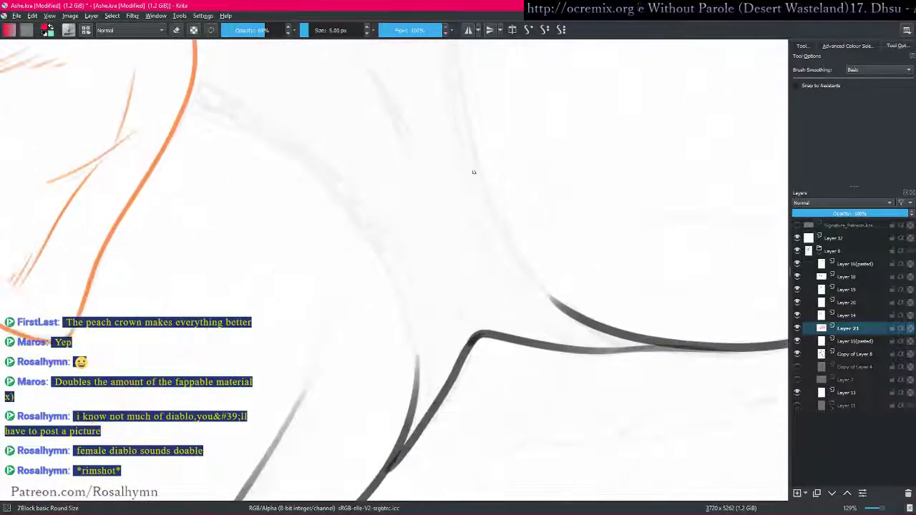
pyautogui.hotkey('ctrl', '-')
pyautogui.click(562, 30)
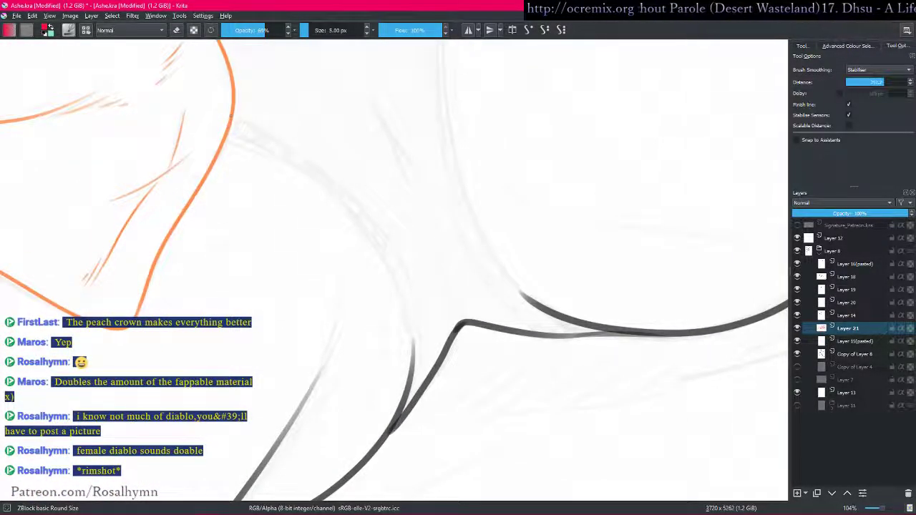
pyautogui.moveTo(234, 114)
pyautogui.mouseDown()
pyautogui.moveTo(364, 205)
pyautogui.moveTo(416, 307)
pyautogui.moveTo(359, 456)
pyautogui.mouseUp()
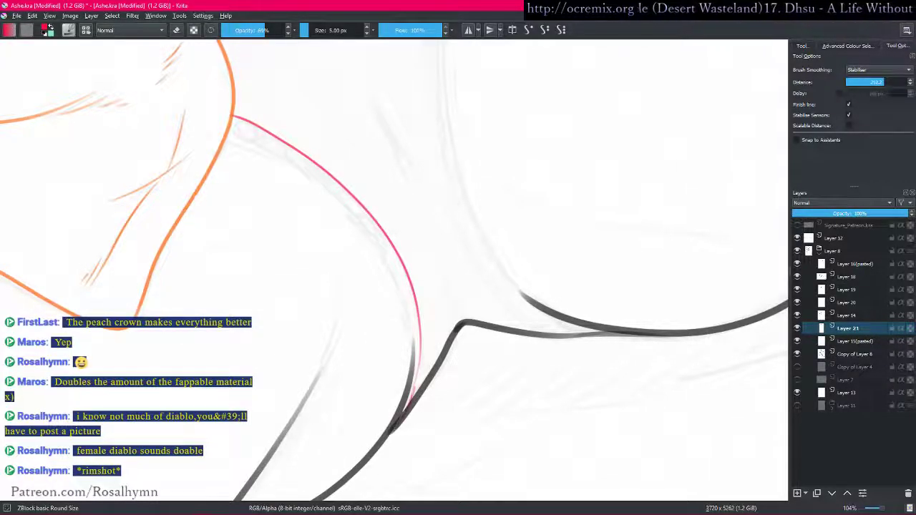
# - Draw the underwear's opposite edge at 8 px from the end of the raised thigh's line down to the crotch contour
pyautogui.moveTo(466, 197); pyautogui.dragTo(444, 282)
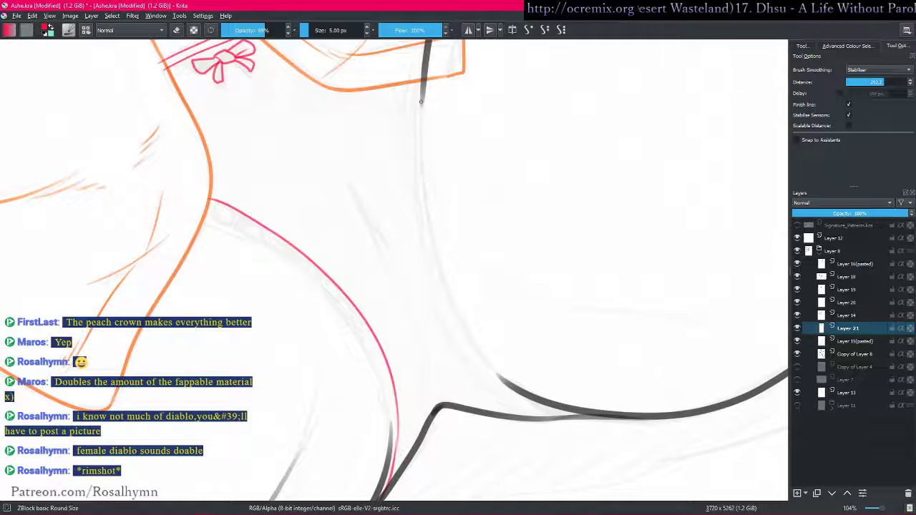
pyautogui.press(']')
pyautogui.press(']')
pyautogui.moveTo(423, 120)
pyautogui.mouseDown()
pyautogui.moveTo(430, 220)
pyautogui.moveTo(458, 311)
pyautogui.moveTo(505, 378)
pyautogui.mouseUp()
pyautogui.hotkey('ctrl', 'z')
pyautogui.moveTo(417, 115)
pyautogui.mouseDown()
pyautogui.moveTo(415, 210)
pyautogui.moveTo(435, 300)
pyautogui.mouseUp()
pyautogui.hotkey('ctrl', 'z')
pyautogui.moveTo(421, 99); pyautogui.dragTo(443, 329)
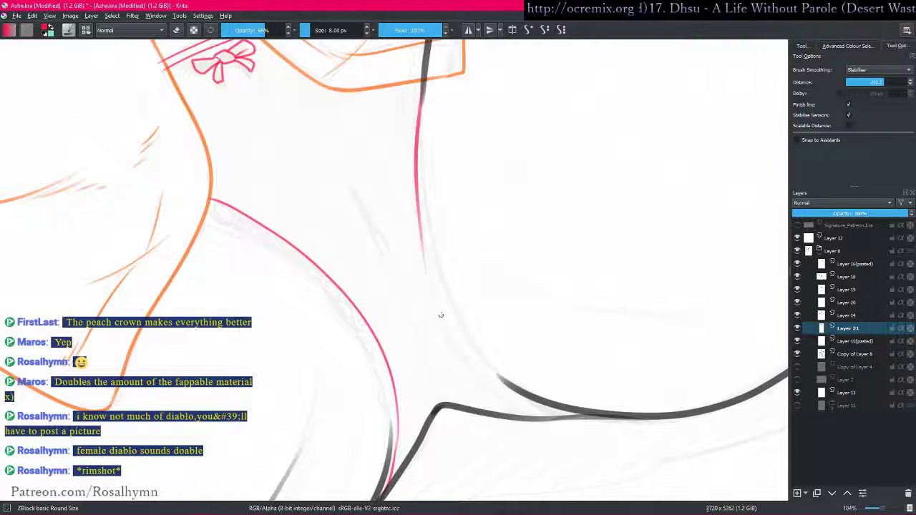
pyautogui.moveTo(424, 232)
pyautogui.mouseDown()
pyautogui.moveTo(443, 316)
pyautogui.moveTo(519, 408)
pyautogui.moveTo(502, 402)
pyautogui.moveTo(541, 419)
pyautogui.mouseUp()
# - Thicken the lower end of that opposite edge and erase its overshoot past the dark crotch contour
pyautogui.moveTo(601, 267)
pyautogui.mouseDown()
pyautogui.moveTo(572, 382)
pyautogui.moveTo(521, 237)
pyautogui.mouseUp()
pyautogui.moveTo(400, 339); pyautogui.dragTo(347, 224)
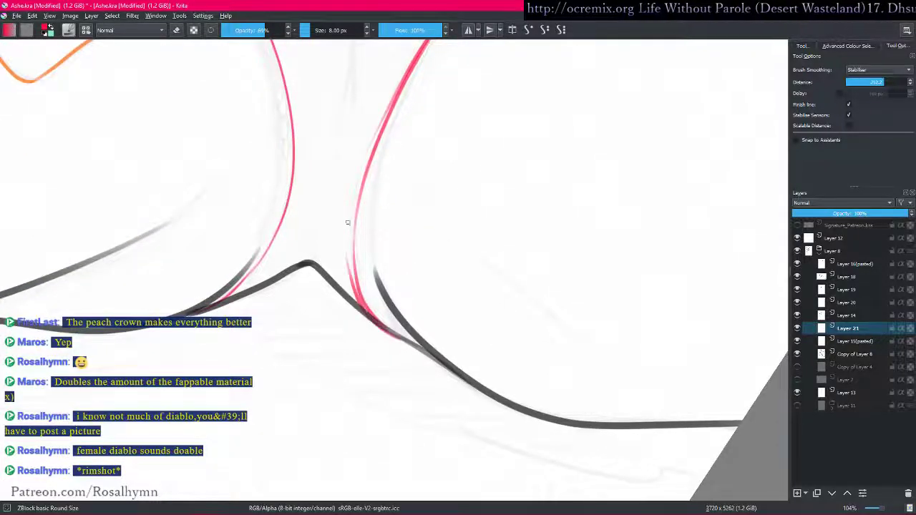
pyautogui.moveTo(364, 308); pyautogui.dragTo(350, 256)
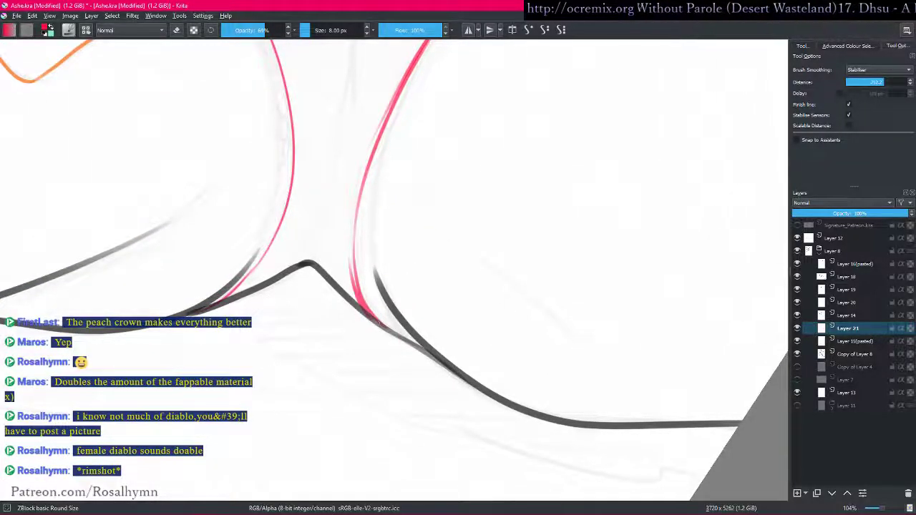
pyautogui.press('e')
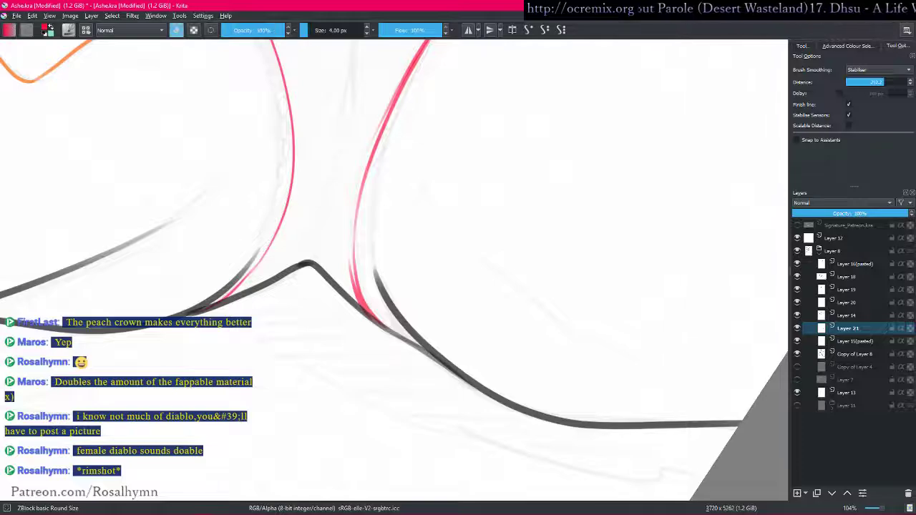
pyautogui.press('e')
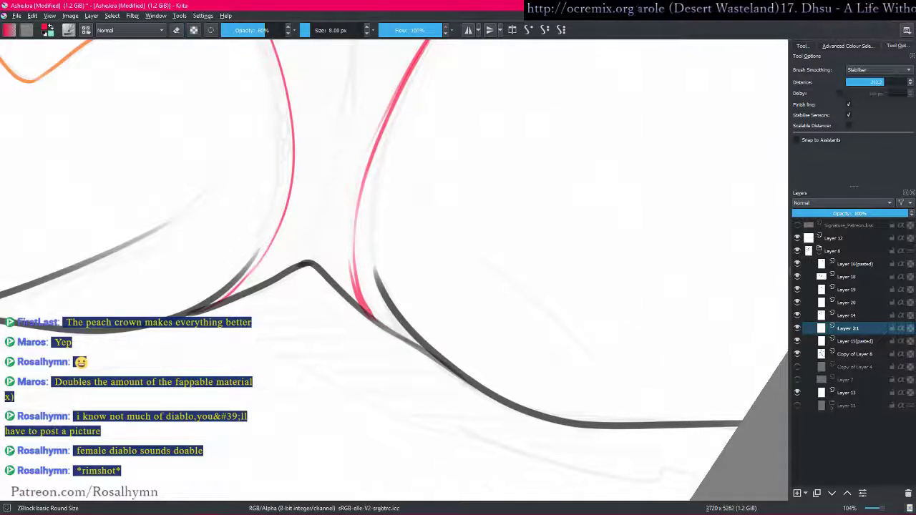
pyautogui.moveTo(371, 318)
pyautogui.mouseDown()
pyautogui.moveTo(444, 362)
pyautogui.moveTo(378, 324)
pyautogui.moveTo(365, 302)
pyautogui.mouseUp()
# - Extend the lower end of the opposite edge in crimson along the dark contour under the raised thigh
pyautogui.moveTo(389, 145); pyautogui.dragTo(395, 205)
pyautogui.moveTo(425, 329); pyautogui.dragTo(431, 249)
pyautogui.hotkey('ctrl', 'z')
pyautogui.moveTo(366, 344)
pyautogui.mouseDown()
pyautogui.moveTo(436, 391)
pyautogui.moveTo(363, 341)
pyautogui.moveTo(347, 303)
pyautogui.mouseUp()
pyautogui.hotkey('ctrl', 'z')
pyautogui.moveTo(364, 136); pyautogui.dragTo(390, 235)
pyautogui.moveTo(409, 331); pyautogui.dragTo(413, 302)
# - Trace the underwear's bottom contour at 8 px over the dark line from the leg opening to the opposite edge
pyautogui.scroll(3, 413, 302)
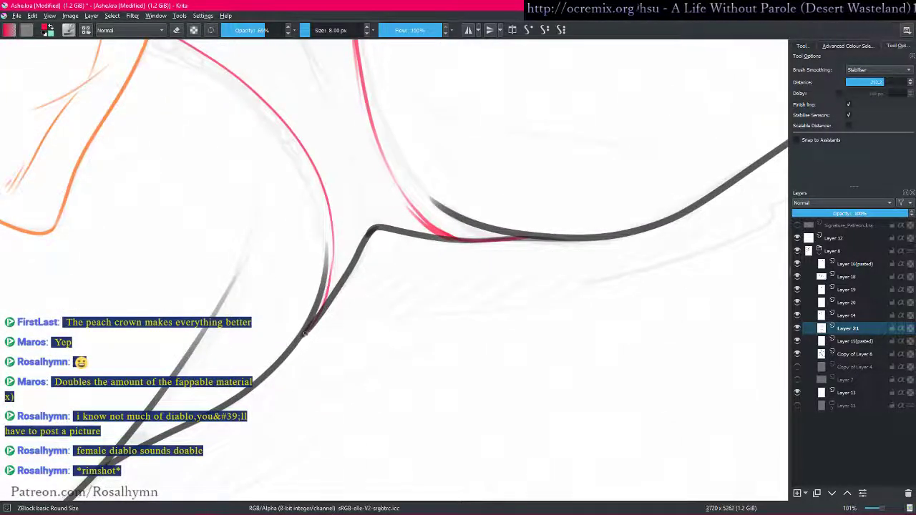
pyautogui.moveTo(340, 264); pyautogui.dragTo(340, 260)
pyautogui.moveTo(301, 338)
pyautogui.mouseDown()
pyautogui.moveTo(374, 233)
pyautogui.moveTo(481, 237)
pyautogui.mouseUp()
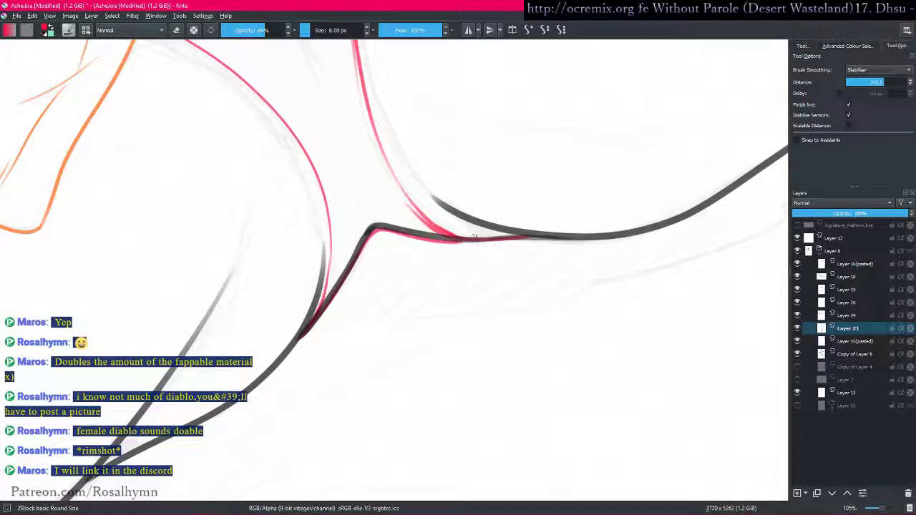
pyautogui.scroll(3, 399, 257)
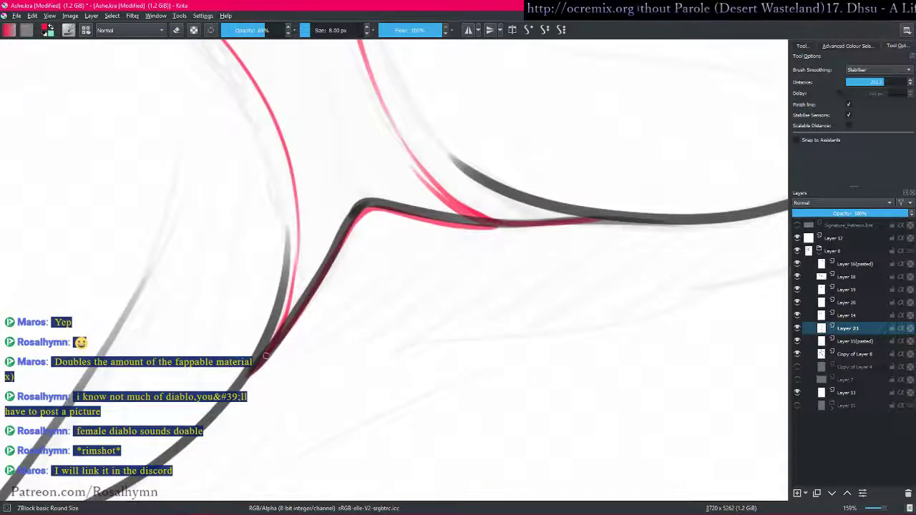
# - Reinforce the junction of the leg opening curve and the bottom contour with a short stroke using Basic smoothing
pyautogui.moveTo(263, 360); pyautogui.dragTo(319, 288)
pyautogui.hotkey('ctrl', 'z')
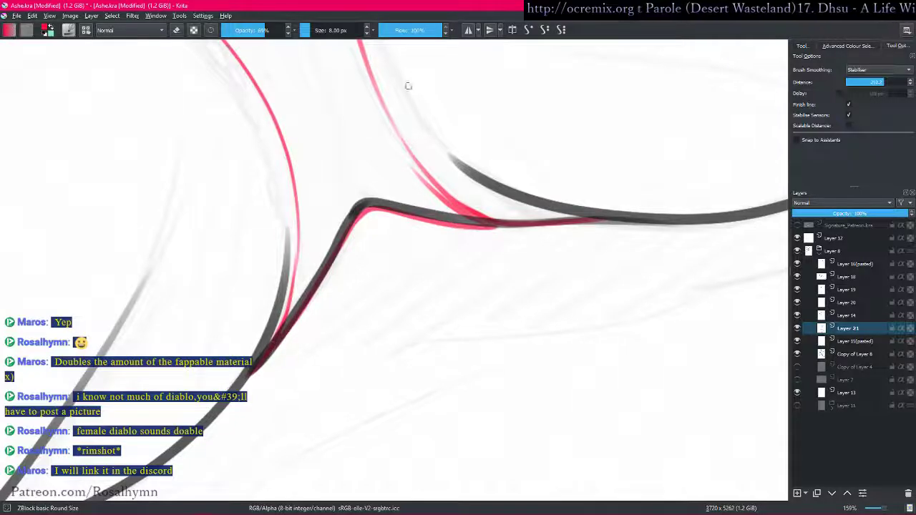
pyautogui.click(528, 30)
pyautogui.moveTo(265, 357); pyautogui.dragTo(308, 298)
pyautogui.hotkey('ctrl', 'z')
pyautogui.moveTo(264, 358); pyautogui.dragTo(317, 292)
# - Draw a long tapered fold line down the middle of the underwear and check it against the whole figure
pyautogui.moveTo(365, 244)
pyautogui.mouseDown()
pyautogui.moveTo(332, 288)
pyautogui.moveTo(352, 277)
pyautogui.moveTo(400, 320)
pyautogui.moveTo(397, 305)
pyautogui.moveTo(382, 375)
pyautogui.mouseUp()
pyautogui.press('+')
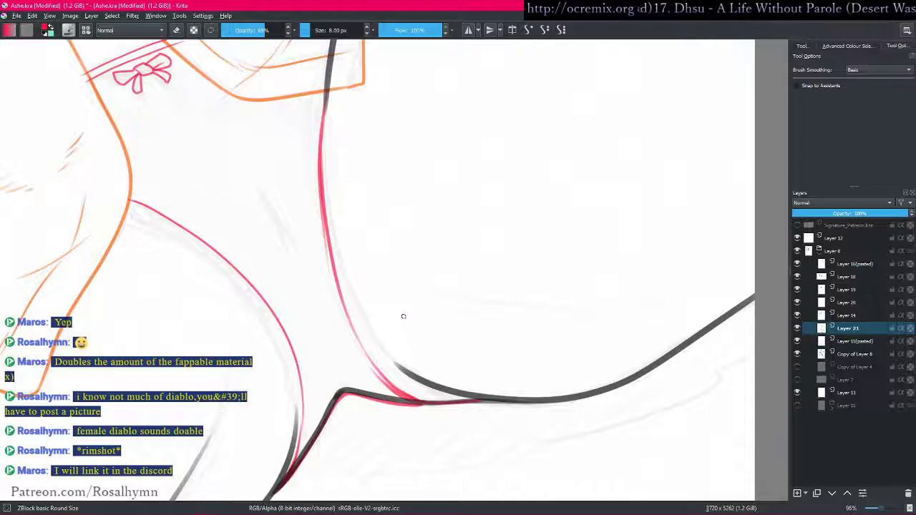
pyautogui.moveTo(251, 175)
pyautogui.mouseDown()
pyautogui.moveTo(316, 316)
pyautogui.moveTo(264, 199)
pyautogui.moveTo(294, 241)
pyautogui.mouseUp()
pyautogui.hotkey('ctrl', 'z')
pyautogui.hotkey('ctrl', 'z')
pyautogui.moveTo(305, 196); pyautogui.dragTo(315, 286)
pyautogui.press('i')
pyautogui.moveTo(449, 286); pyautogui.dragTo(445, 319)
pyautogui.press('i')
pyautogui.scroll(-3, 437, 303)
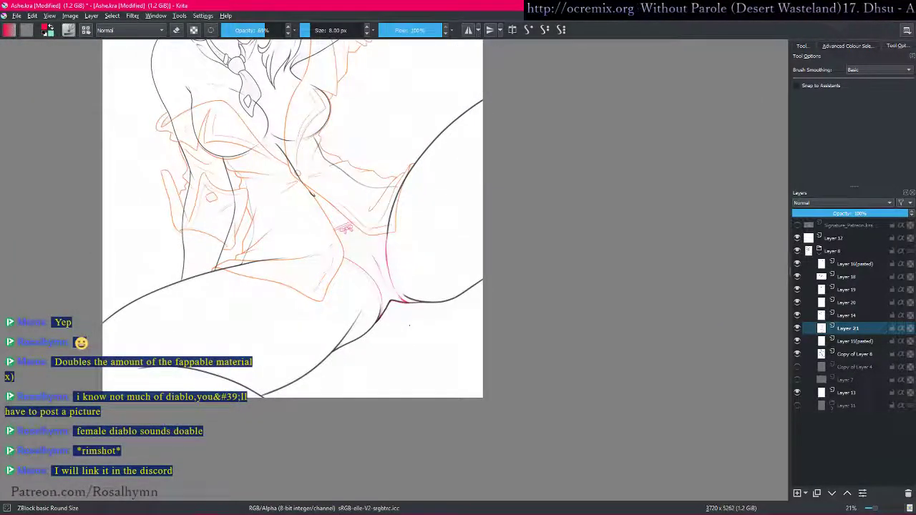
# - Try to draw a row of single scallops at 6 px along the inside of the curved leg opening
pyautogui.scroll(7, 386, 282)
pyautogui.moveTo(192, 188)
pyautogui.mouseDown()
pyautogui.moveTo(226, 200)
pyautogui.moveTo(224, 189)
pyautogui.mouseUp()
pyautogui.hotkey('ctrl', 'z')
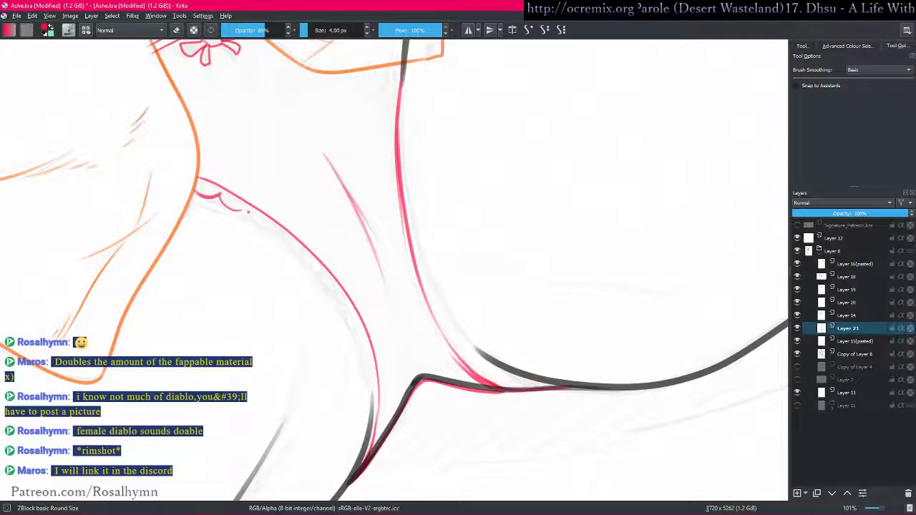
pyautogui.hotkey('ctrl', 'z')
pyautogui.moveTo(195, 179)
pyautogui.mouseDown()
pyautogui.moveTo(274, 220)
pyautogui.moveTo(328, 276)
pyautogui.mouseUp()
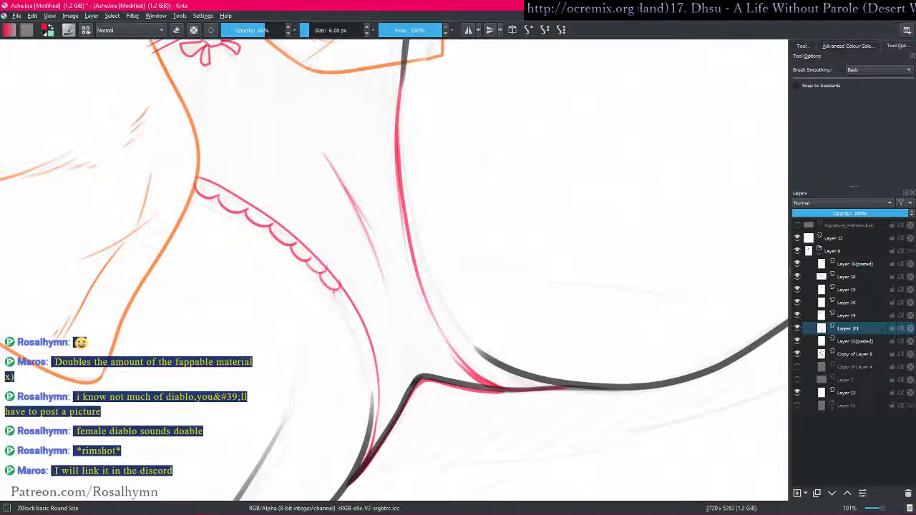
pyautogui.moveTo(354, 325); pyautogui.dragTo(378, 396)
pyautogui.moveTo(388, 215)
pyautogui.mouseDown()
pyautogui.moveTo(389, 364)
pyautogui.moveTo(388, 331)
pyautogui.mouseUp()
# - Check the scalloped trim with the layer isolated and undo its strokes
pyautogui.keyDown('alt'); pyautogui.click(821, 329); pyautogui.keyUp('alt')
pyautogui.press('pagedown')
pyautogui.press('pageup')
pyautogui.moveTo(396, 281); pyautogui.dragTo(396, 143)
pyautogui.hotkey('ctrl', 'z')
pyautogui.hotkey('ctrl', 'z')
pyautogui.hotkey('ctrl', 'z')
pyautogui.moveTo(303, 197); pyautogui.dragTo(336, 340)
pyautogui.hotkey('alt', 'i')
pyautogui.hotkey('ctrl', 'z')
pyautogui.hotkey('ctrl', 'z')
pyautogui.hotkey('ctrl', 'z')
pyautogui.hotkey('ctrl', 'z')
pyautogui.hotkey('ctrl', 'z')
pyautogui.hotkey('ctrl', 'z')
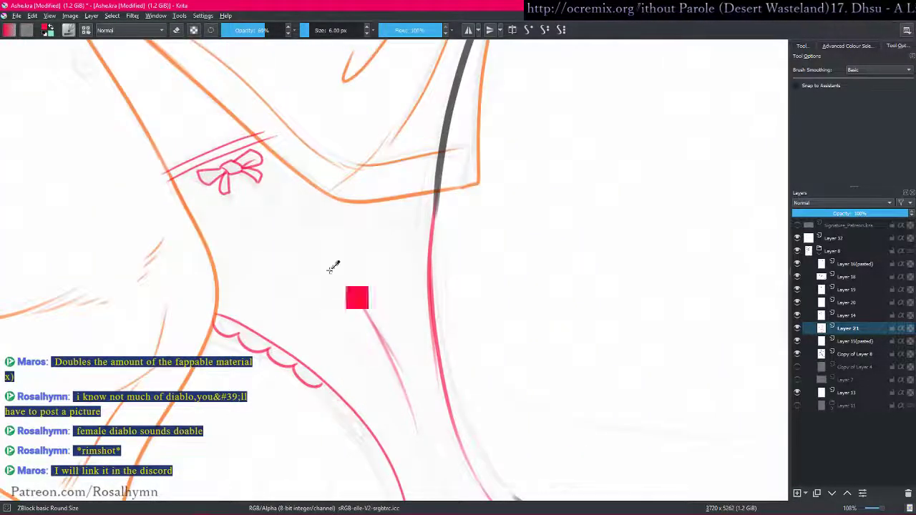
# - Draw the first three clusters of small lace scallops at 6 px along the upper part of the leg opening
pyautogui.moveTo(215, 315); pyautogui.dragTo(252, 332)
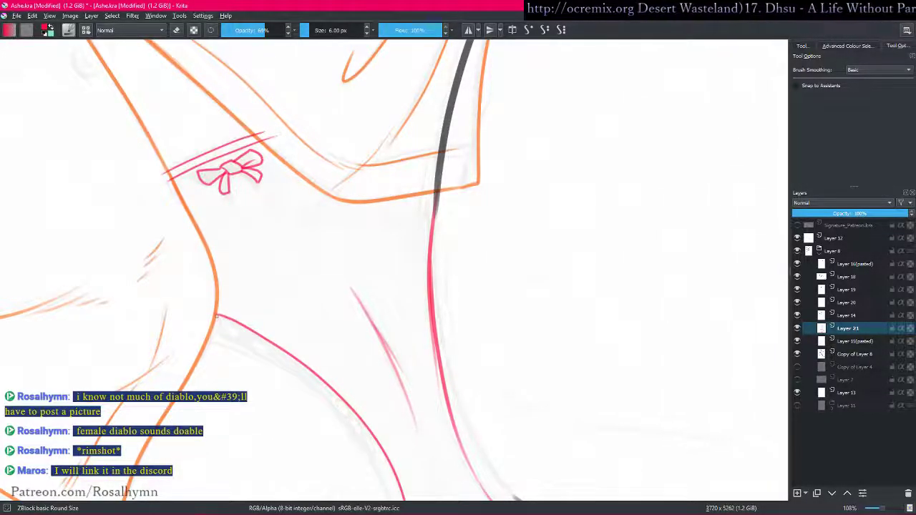
pyautogui.moveTo(224, 323)
pyautogui.mouseDown()
pyautogui.moveTo(296, 365)
pyautogui.moveTo(298, 251)
pyautogui.mouseUp()
pyautogui.moveTo(295, 286)
pyautogui.mouseDown()
pyautogui.moveTo(310, 198)
pyautogui.moveTo(351, 281)
pyautogui.mouseUp()
pyautogui.scroll(2, 351, 281)
pyautogui.moveTo(298, 213)
pyautogui.mouseDown()
pyautogui.moveTo(331, 255)
pyautogui.moveTo(343, 255)
pyautogui.mouseUp()
pyautogui.hotkey('ctrl', 'z')
pyautogui.hotkey('ctrl', 'z')
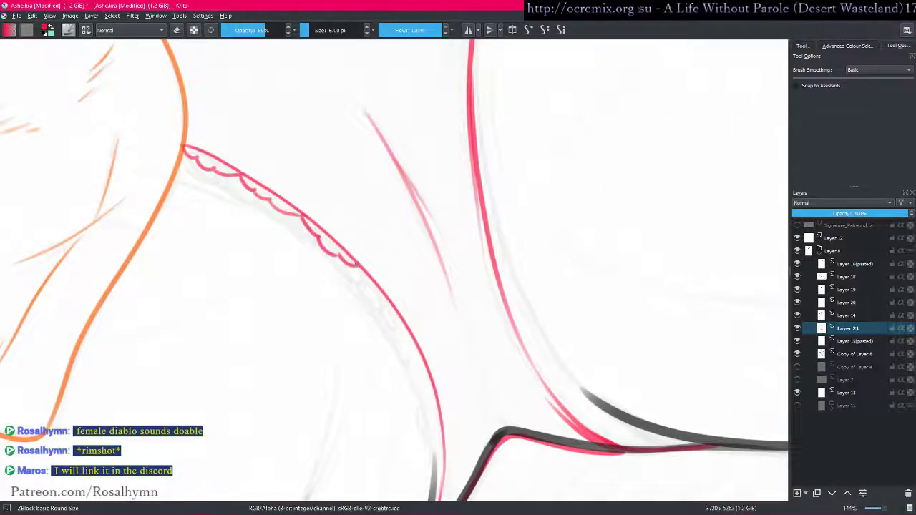
# - Continue the clustered lace scallops down the lower part of the leg opening and check the underwear layer isolated
pyautogui.moveTo(366, 278)
pyautogui.mouseDown()
pyautogui.moveTo(379, 230)
pyautogui.moveTo(399, 237)
pyautogui.moveTo(387, 200)
pyautogui.moveTo(398, 225)
pyautogui.mouseUp()
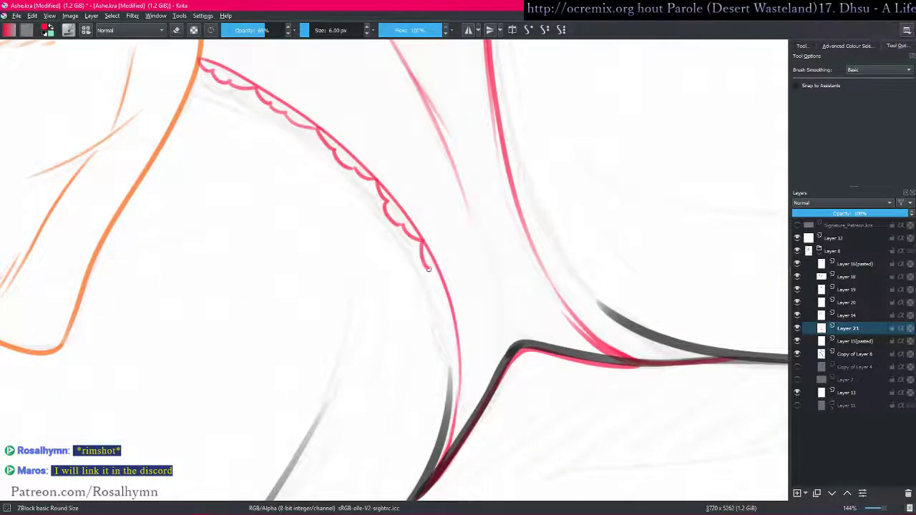
pyautogui.hotkey('ctrl', 'z')
pyautogui.moveTo(422, 242); pyautogui.dragTo(427, 265)
pyautogui.moveTo(442, 297); pyautogui.dragTo(455, 326)
pyautogui.press('-')
pyautogui.press('-')
pyautogui.press('-')
pyautogui.press('-')
pyautogui.hotkey('alt', 'i')
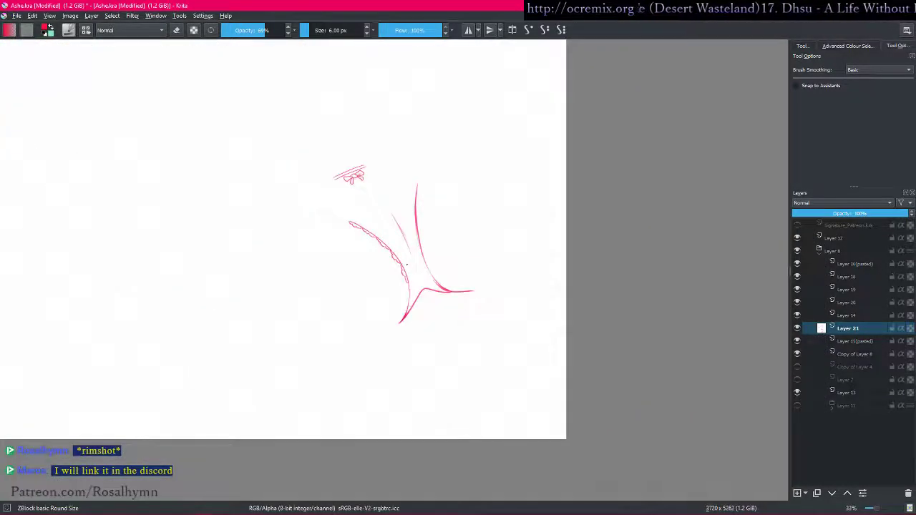
# - Add the start of another lace scallop at 4 px below the last cluster and check the underwear layer isolated
pyautogui.scroll(4, 462, 276)
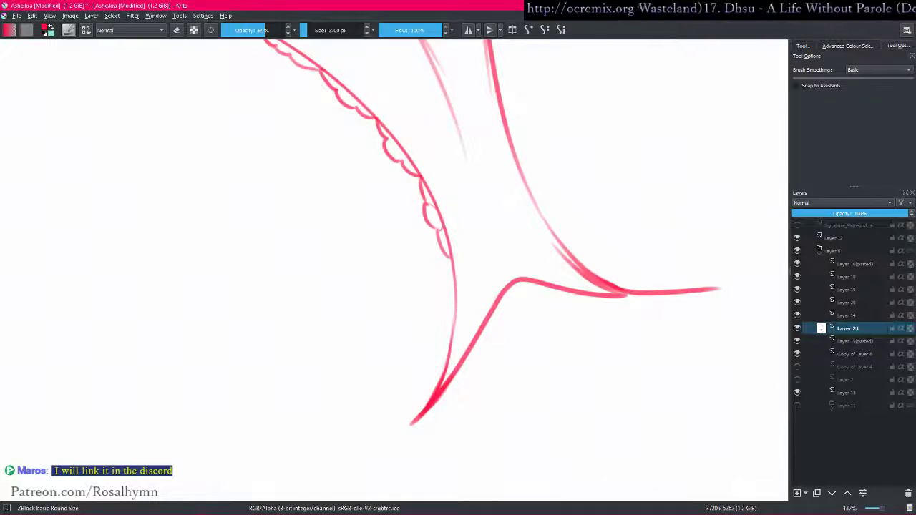
pyautogui.hotkey('alt', 'i')
pyautogui.hotkey('alt', 'i')
pyautogui.press(']')
pyautogui.moveTo(456, 255); pyautogui.dragTo(444, 296)
pyautogui.hotkey('alt', 'i')
pyautogui.press('pagedown')
pyautogui.press('pageup')
pyautogui.hotkey('alt', 'i')
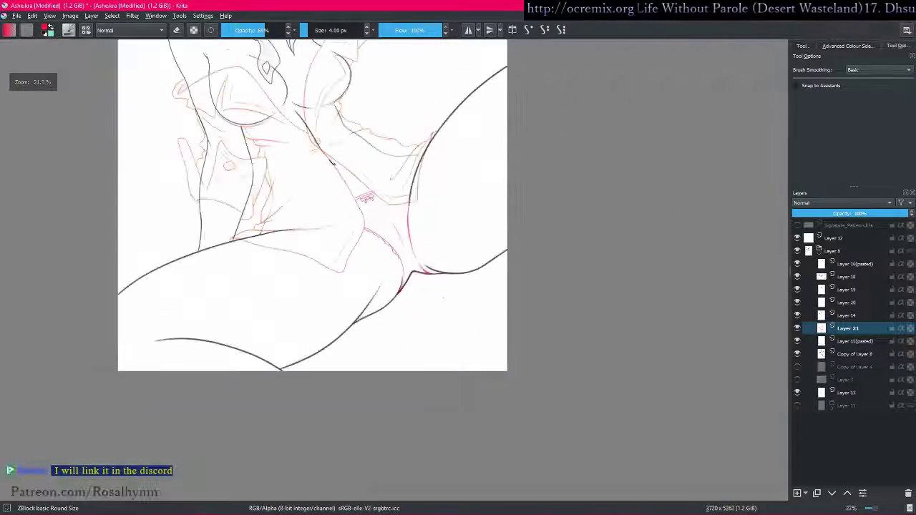
pyautogui.moveTo(528, 263); pyautogui.dragTo(530, 202)
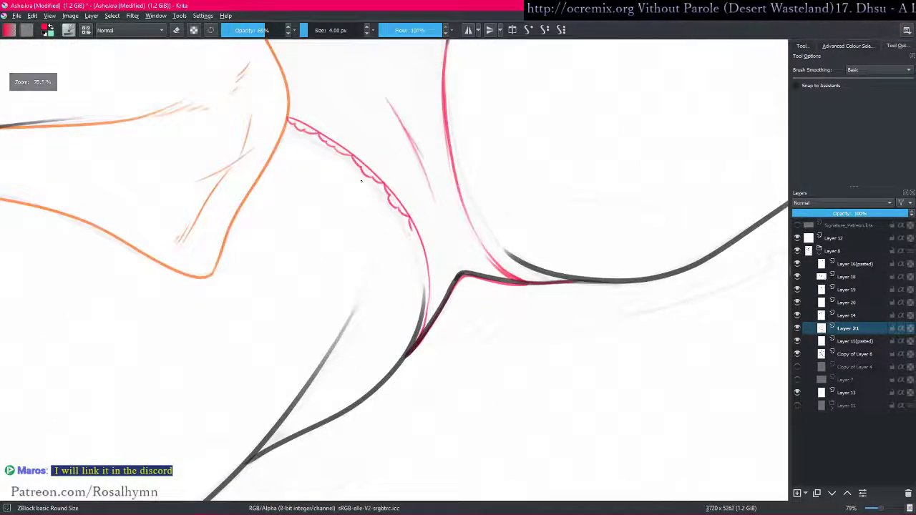
pyautogui.moveTo(354, 261); pyautogui.dragTo(400, 210)
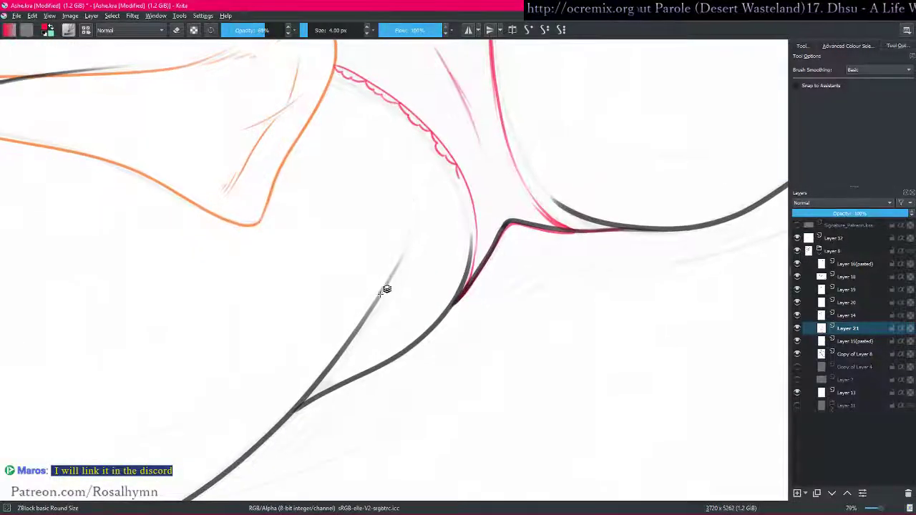
# - Switch to the black body line layer and extend the thigh crease upward at 7 px with short hatch strokes
pyautogui.click(385, 286)
pyautogui.hotkey('alt', 'i')
pyautogui.hotkey('shift', 'i')
pyautogui.click(365, 277)
pyautogui.hotkey('alt', 'i')
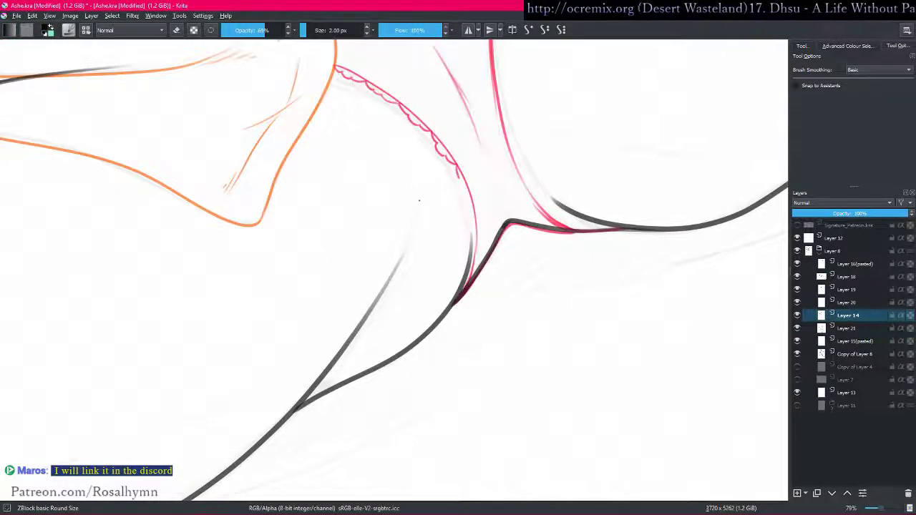
pyautogui.moveTo(458, 213)
pyautogui.mouseDown()
pyautogui.moveTo(473, 161)
pyautogui.moveTo(428, 181)
pyautogui.moveTo(410, 237)
pyautogui.mouseUp()
pyautogui.hotkey('ctrl', 'z')
pyautogui.hotkey('ctrl', 'z')
pyautogui.hotkey('ctrl', 'z')
pyautogui.press(']')
pyautogui.press(']')
pyautogui.press(']')
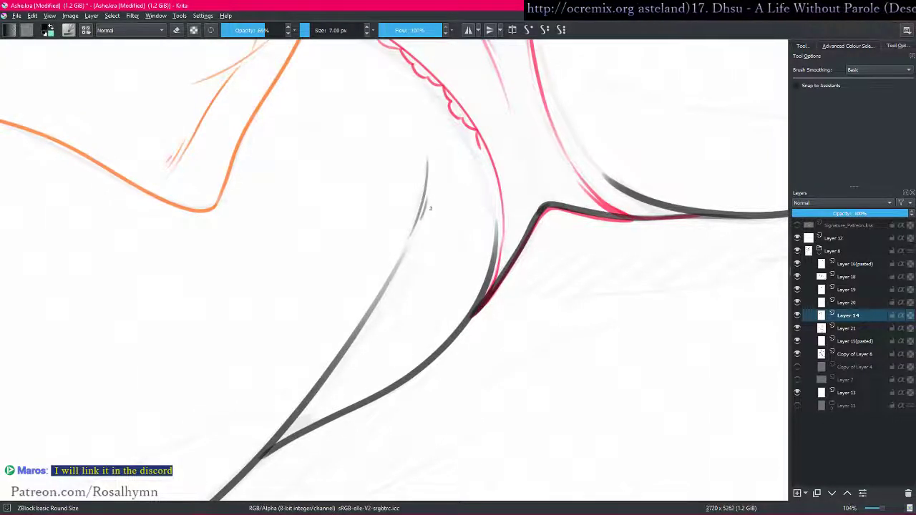
pyautogui.scroll(-3, 430, 208)
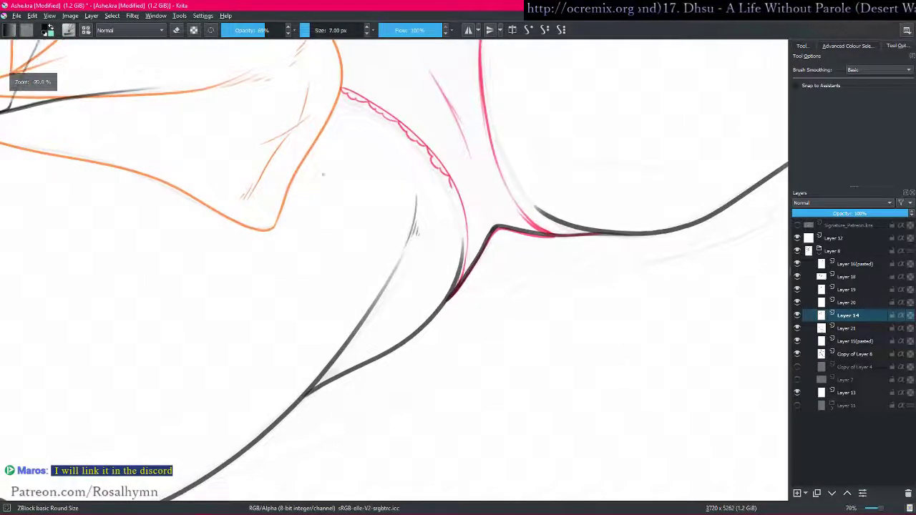
# - Draw light hatched crease strokes at 4 px on the thigh beside the pointed shirt hem
pyautogui.moveTo(322, 178); pyautogui.dragTo(343, 170)
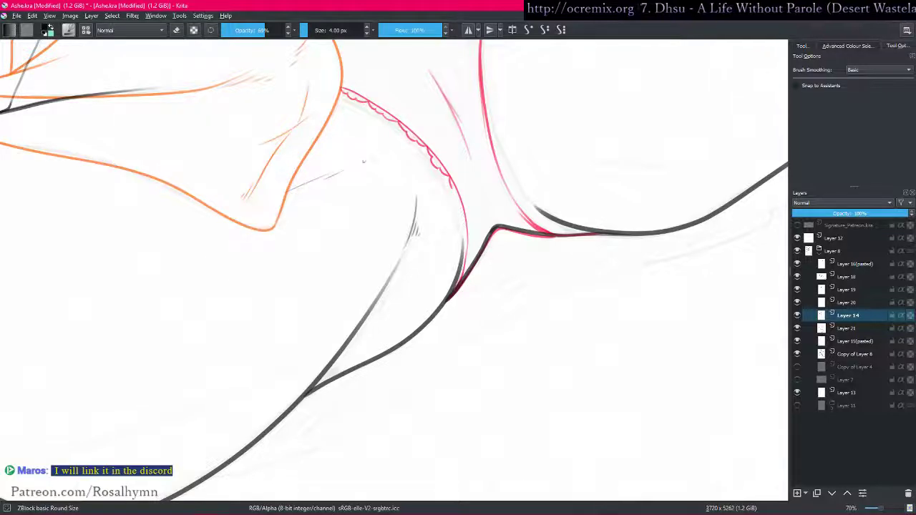
pyautogui.moveTo(400, 155); pyautogui.dragTo(462, 269)
pyautogui.moveTo(462, 269); pyautogui.dragTo(431, 235)
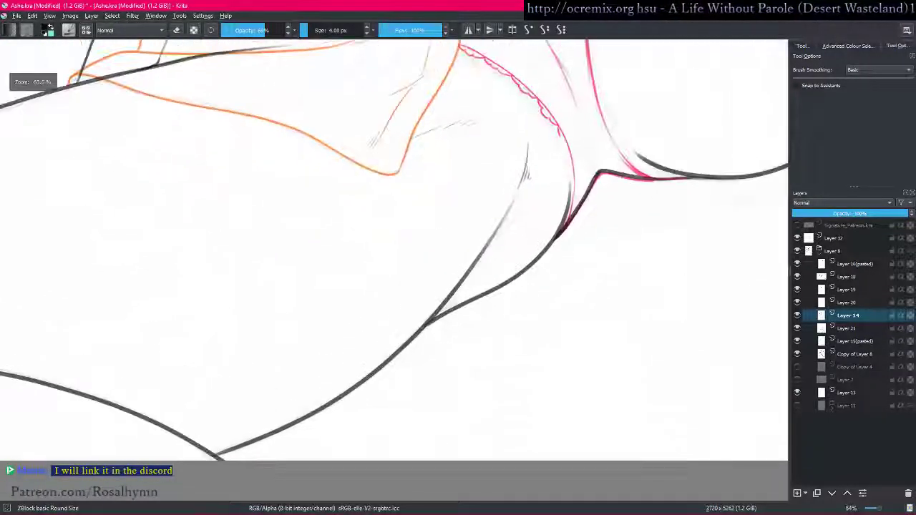
pyautogui.hotkey('ctrl', 'z')
# - Draw a long faint contour line across the near thigh at 4 px and check the layer isolated
pyautogui.moveTo(118, 285); pyautogui.dragTo(290, 187)
pyautogui.moveTo(219, 222); pyautogui.dragTo(326, 175)
pyautogui.moveTo(379, 152); pyautogui.dragTo(426, 254)
pyautogui.keyDown('alt'); pyautogui.click(821, 315); pyautogui.keyUp('alt')
pyautogui.keyDown('alt'); pyautogui.click(821, 316); pyautogui.keyUp('alt')
pyautogui.moveTo(555, 236); pyautogui.dragTo(425, 324)
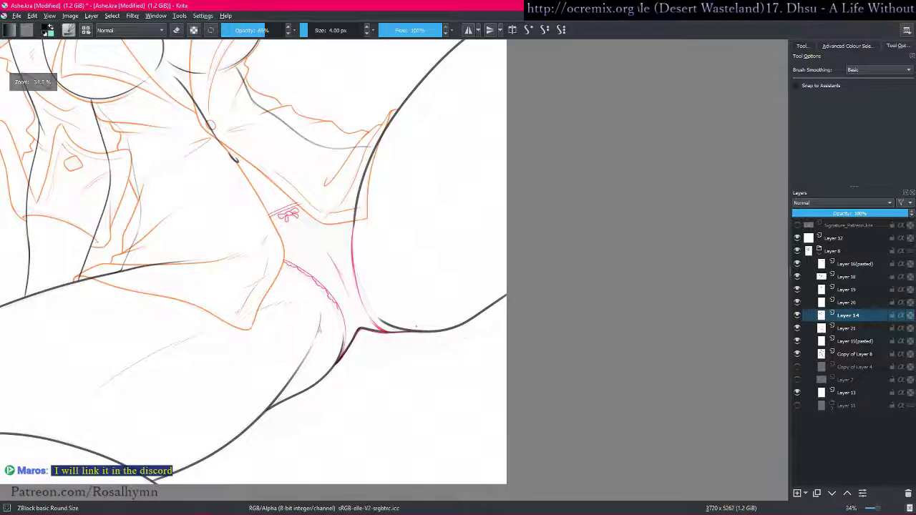
pyautogui.hotkey('alt', 'i')
pyautogui.moveTo(441, 205); pyautogui.dragTo(409, 187)
pyautogui.hotkey('alt', 'i')
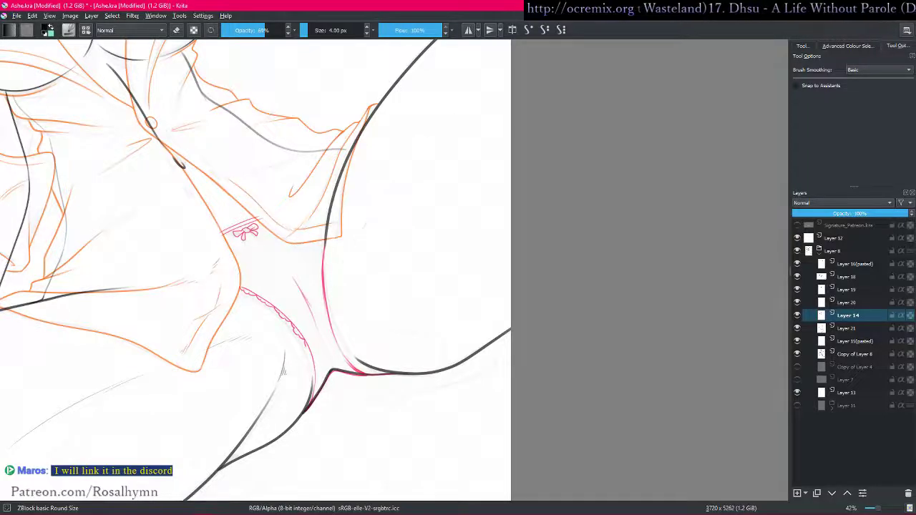
# - Draw a long thin contour line along the other thigh and add short hatch strokes at its lower end at 7 px
pyautogui.moveTo(335, 286); pyautogui.dragTo(412, 147)
pyautogui.moveTo(338, 280); pyautogui.dragTo(423, 133)
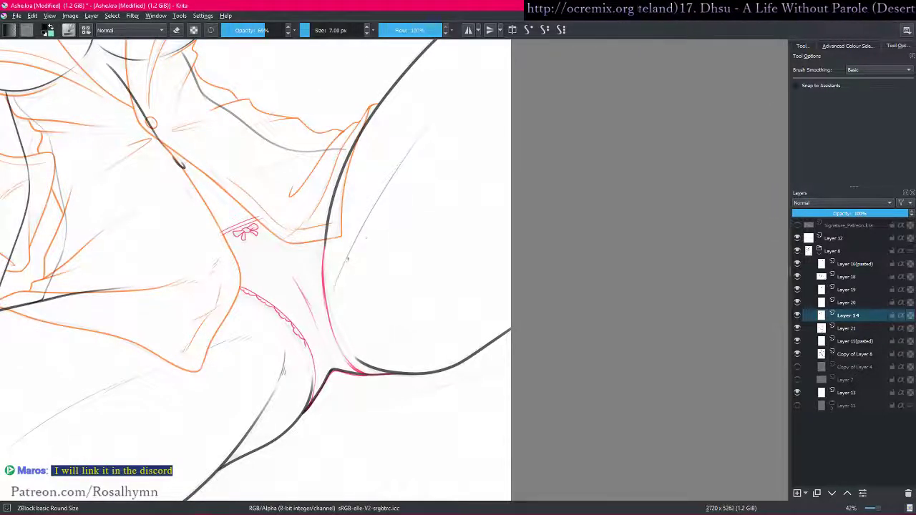
pyautogui.scroll(4, 334, 282)
pyautogui.press('e')
pyautogui.moveTo(278, 309); pyautogui.dragTo(287, 280)
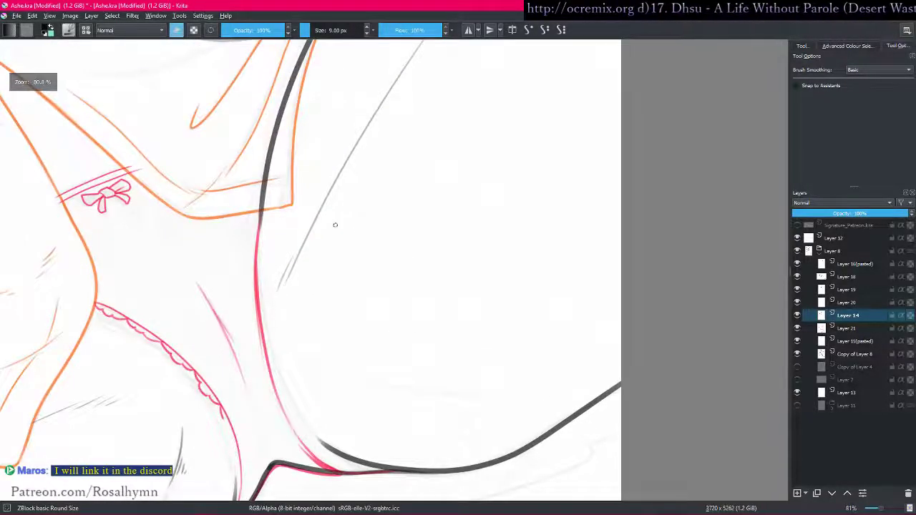
pyautogui.press('e')
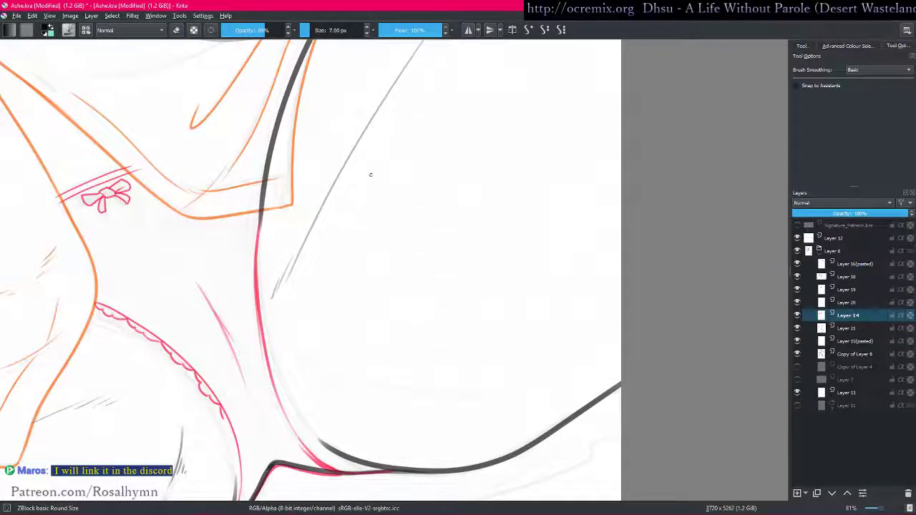
pyautogui.scroll(-4, 379, 193)
pyautogui.moveTo(452, 338); pyautogui.dragTo(479, 284)
pyautogui.scroll(-1, 465, 304)
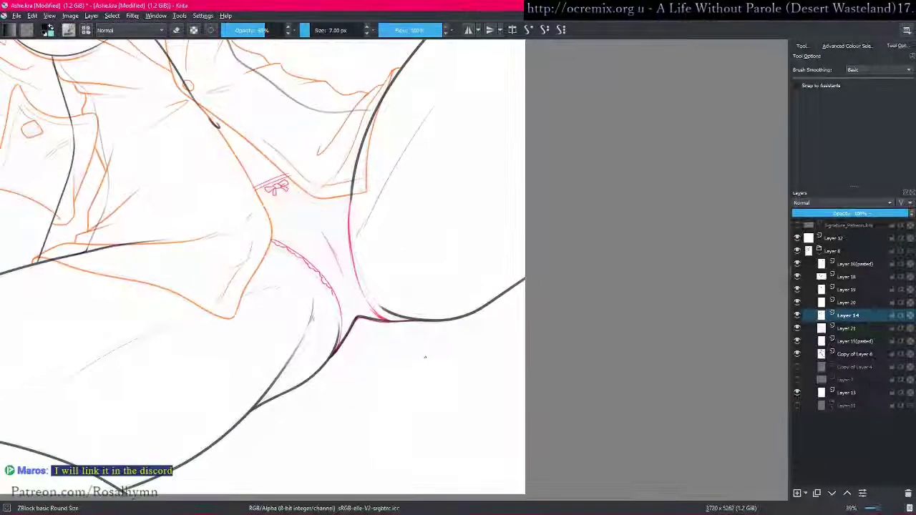
# - Check the body line layer isolated and switch the brush colour back to crimson
pyautogui.moveTo(433, 351); pyautogui.dragTo(451, 290)
pyautogui.hotkey('ctrl', 'i')
pyautogui.press('pagedown')
pyautogui.press('pageup')
pyautogui.hotkey('ctrl', 'i')
pyautogui.scroll(8, 362, 241)
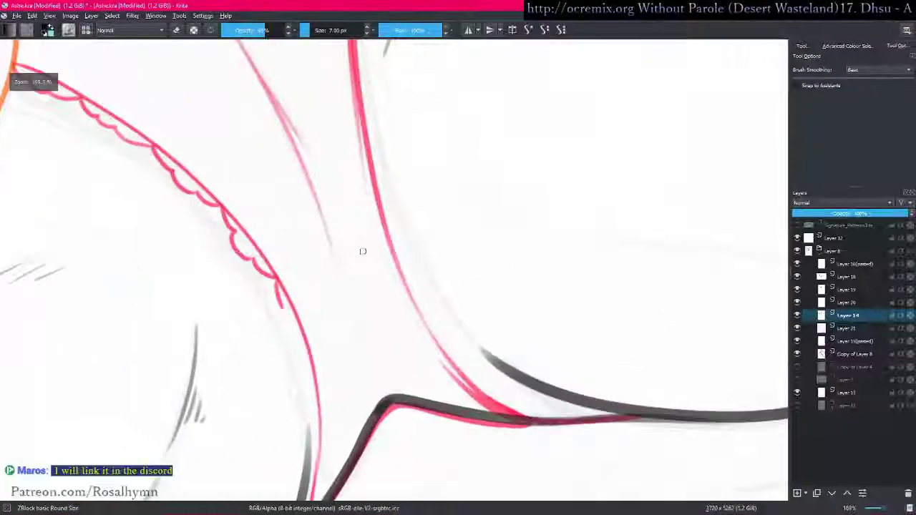
pyautogui.press('h')
pyautogui.press('h')
pyautogui.click(354, 143)
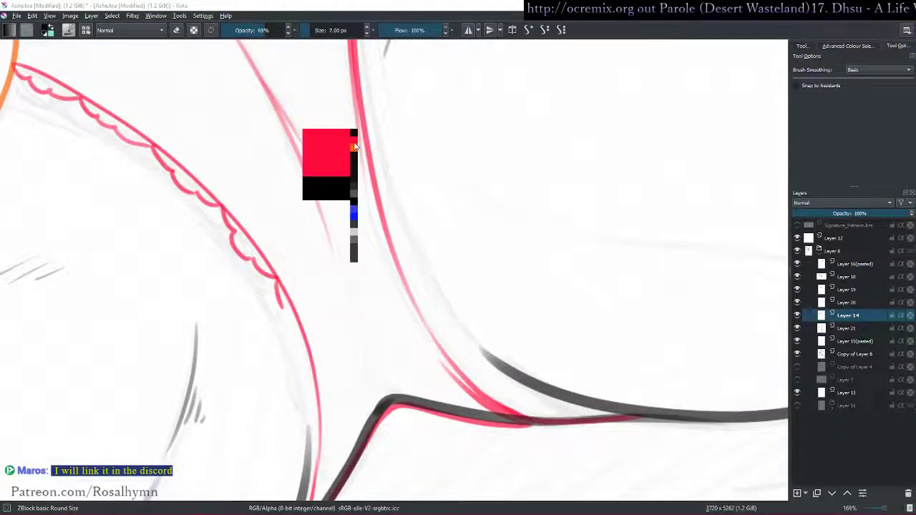
pyautogui.hotkey('ctrl', 'i')
pyautogui.hotkey('ctrl', 'i')
# - Try to redraw the lower part of the curved leg opening at 7 px
pyautogui.moveTo(282, 313)
pyautogui.mouseDown()
pyautogui.moveTo(319, 224)
pyautogui.moveTo(326, 236)
pyautogui.mouseUp()
pyautogui.hotkey('ctrl', 'z')
pyautogui.moveTo(319, 204); pyautogui.dragTo(346, 380)
pyautogui.hotkey('ctrl', 'z')
pyautogui.moveTo(315, 206); pyautogui.dragTo(347, 388)
pyautogui.hotkey('ctrl', 'z')
# - Outline-select the lower section of the curved leg-opening line with its loose scallop and delete it from Layer 21
pyautogui.press('l')
pyautogui.moveTo(312, 197)
pyautogui.mouseDown()
pyautogui.moveTo(350, 390)
pyautogui.moveTo(324, 202)
pyautogui.mouseUp()
pyautogui.press('Delete')
pyautogui.hotkey('ctrl', 'shift', 'a')
pyautogui.hotkey('ctrl', 'z')
pyautogui.hotkey('ctrl', 'z')
pyautogui.press('pagedown')
pyautogui.press('Delete')
pyautogui.hotkey('ctrl', 'shift', 'a')
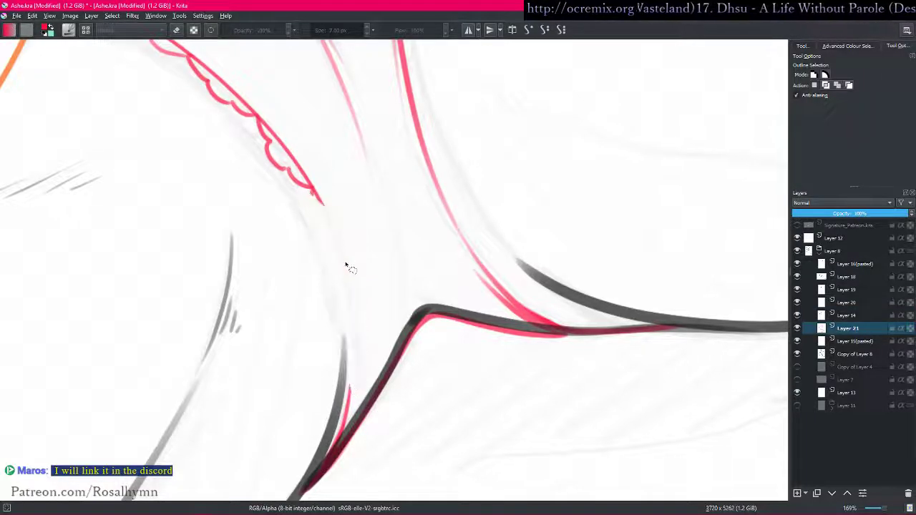
# - Redraw the missing lower section of the leg-opening line at 7 px with Stabilizer brush smoothing
pyautogui.press('b')
pyautogui.moveTo(312, 189); pyautogui.dragTo(345, 333)
pyautogui.hotkey('ctrl', 'z')
pyautogui.click(561, 30)
pyautogui.moveTo(313, 185)
pyautogui.mouseDown()
pyautogui.moveTo(335, 245)
pyautogui.moveTo(346, 358)
pyautogui.moveTo(339, 403)
pyautogui.mouseUp()
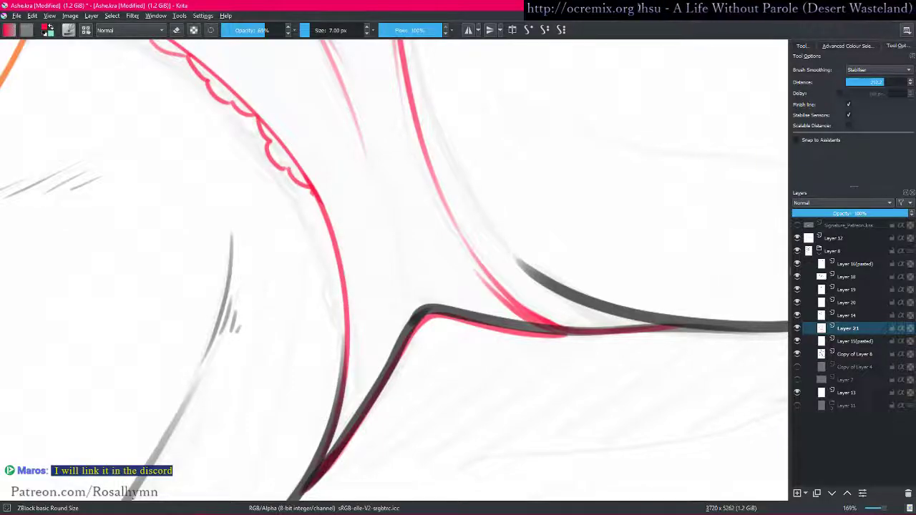
pyautogui.scroll(-4, 351, 368)
pyautogui.scroll(1, 377, 309)
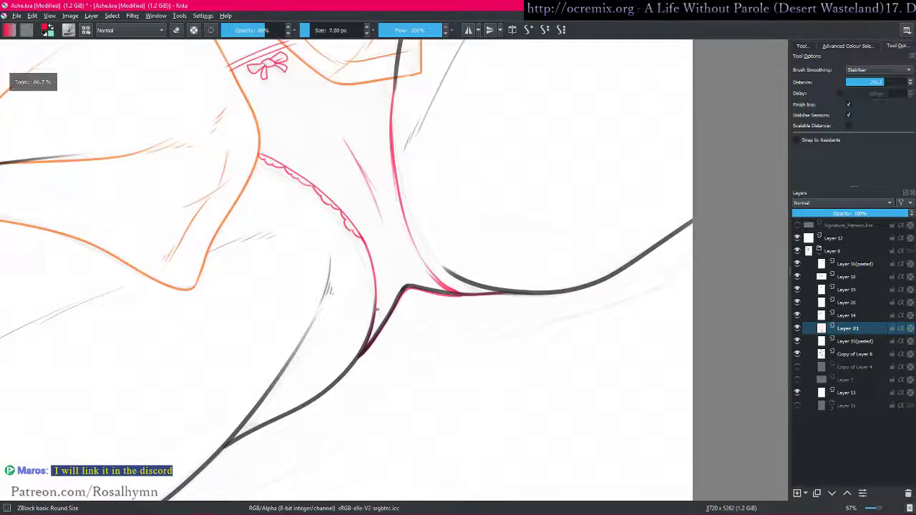
# - Draw the first cluster of lace scallops at 4 px along the outer side of the opposite leg opening
pyautogui.scroll(4, 377, 309)
pyautogui.scroll(2, 368, 303)
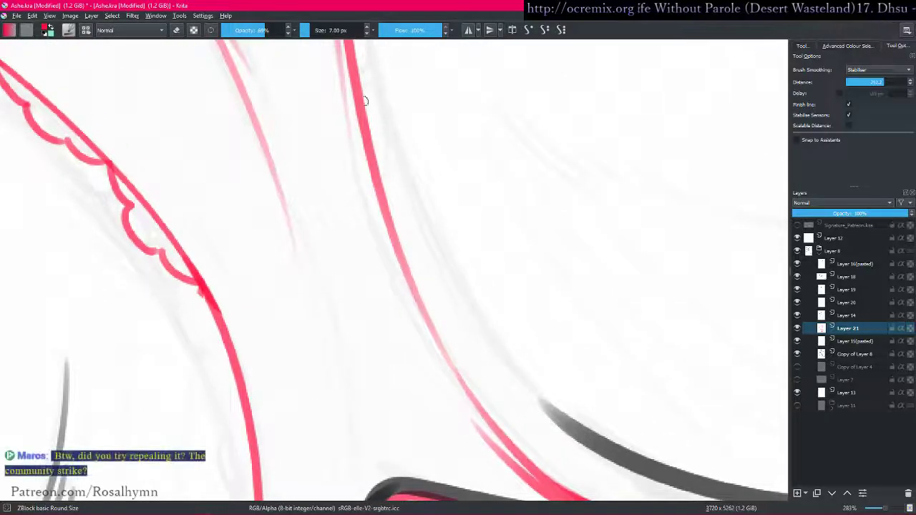
pyautogui.moveTo(358, 81)
pyautogui.mouseDown()
pyautogui.moveTo(383, 130)
pyautogui.moveTo(395, 228)
pyautogui.mouseUp()
pyautogui.moveTo(413, 188); pyautogui.dragTo(421, 276)
pyautogui.hotkey('ctrl', 'z')
pyautogui.moveTo(369, 172); pyautogui.dragTo(403, 256)
pyautogui.moveTo(407, 289); pyautogui.dragTo(412, 328)
pyautogui.scroll(3, 413, 322)
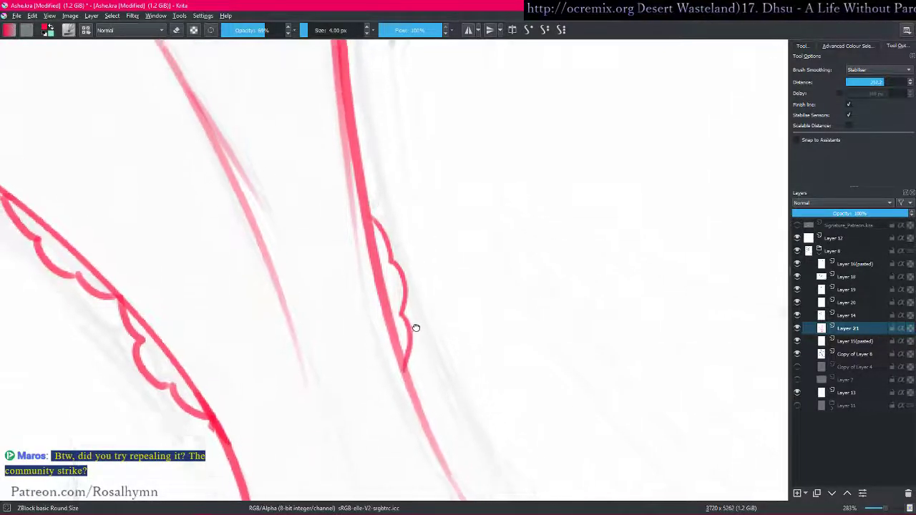
# - Draw a second cluster of lace scallops at 4 px directly above the first on the opposite leg opening
pyautogui.moveTo(375, 265)
pyautogui.mouseDown()
pyautogui.moveTo(385, 240)
pyautogui.moveTo(380, 204)
pyautogui.mouseUp()
pyautogui.moveTo(375, 188); pyautogui.dragTo(426, 255)
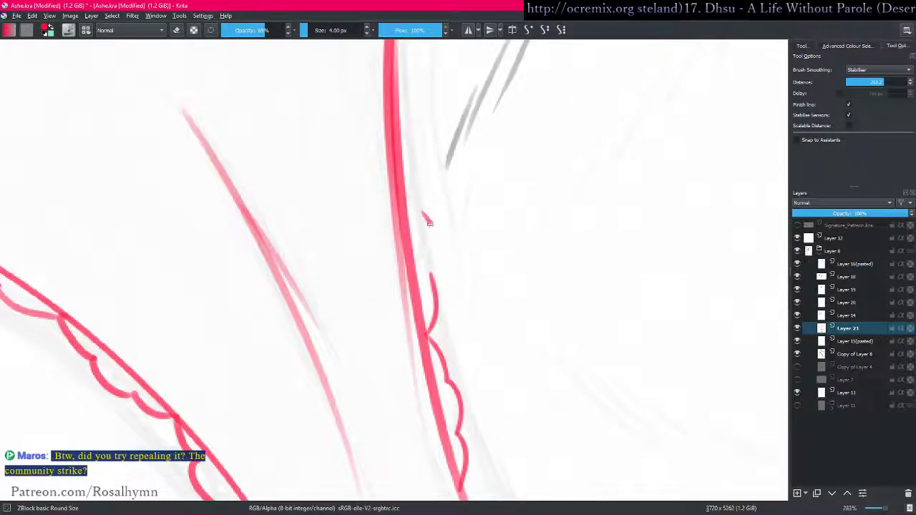
pyautogui.moveTo(427, 219); pyautogui.dragTo(432, 275)
pyautogui.moveTo(418, 175); pyautogui.dragTo(424, 213)
pyautogui.press('-')
pyautogui.press('-')
pyautogui.press('-')
pyautogui.press('-')
pyautogui.press('-')
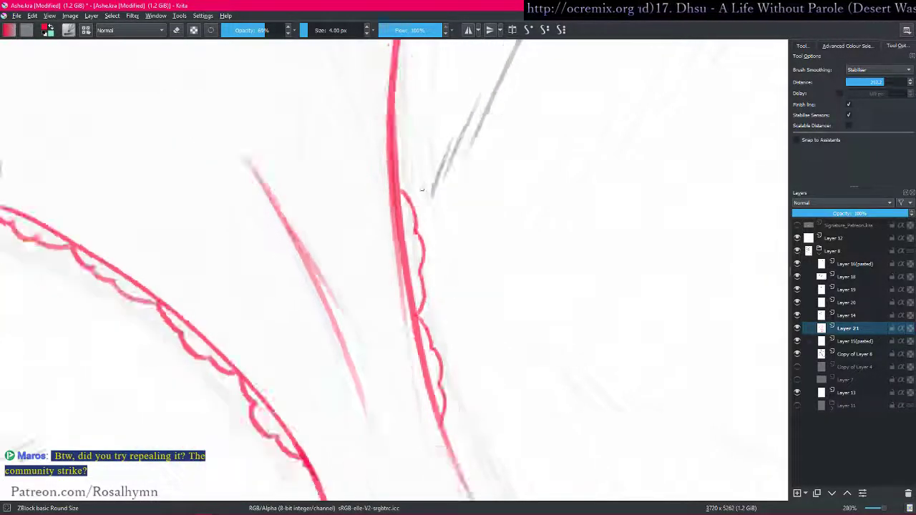
pyautogui.press('+')
pyautogui.press('+')
pyautogui.press('+')
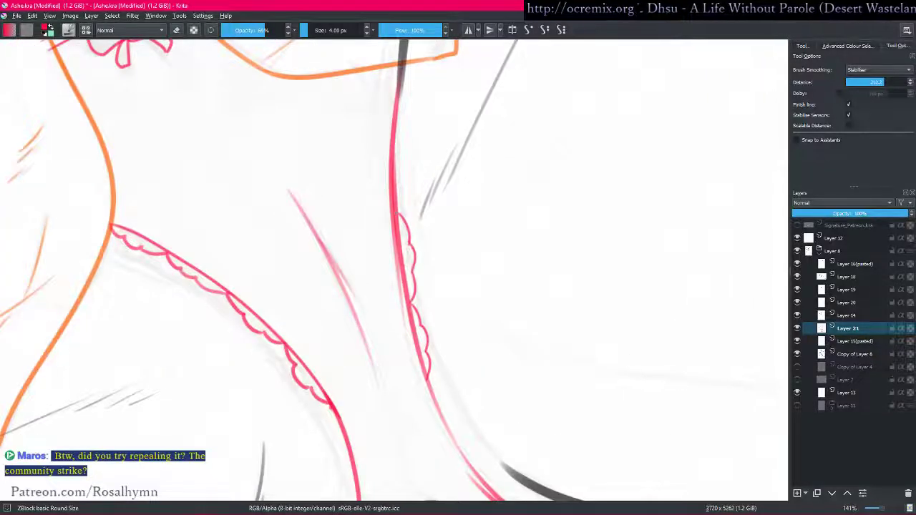
# - Continue the lace scallops at 5 px up the opposite leg opening to the shirt hem
pyautogui.moveTo(398, 215); pyautogui.dragTo(402, 144)
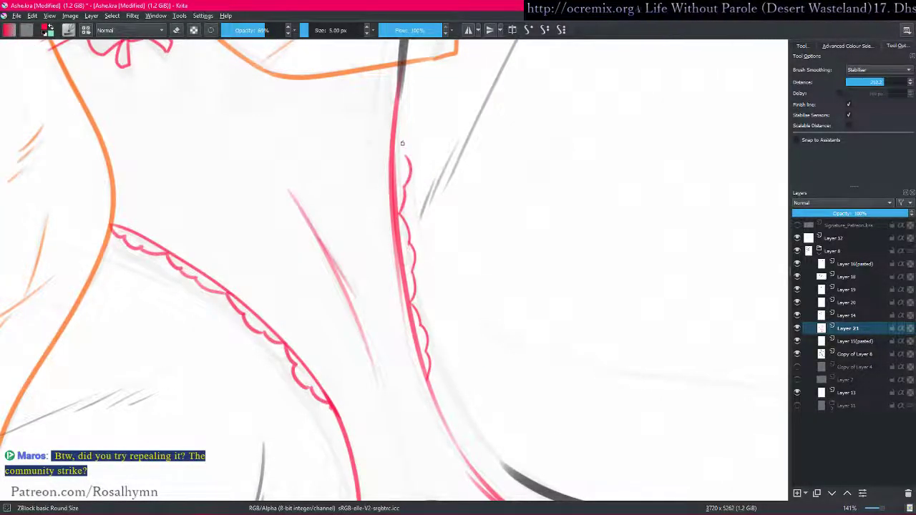
pyautogui.moveTo(417, 74); pyautogui.dragTo(396, 158)
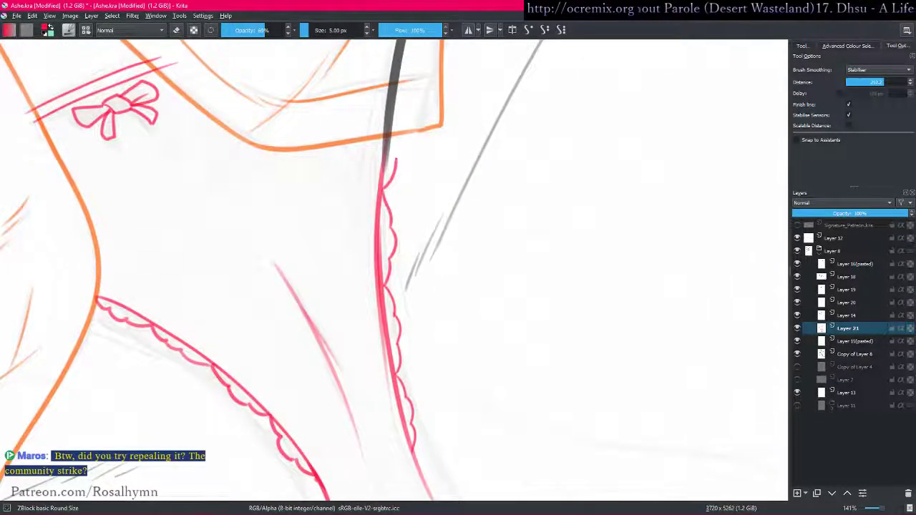
pyautogui.moveTo(404, 118); pyautogui.dragTo(420, 142)
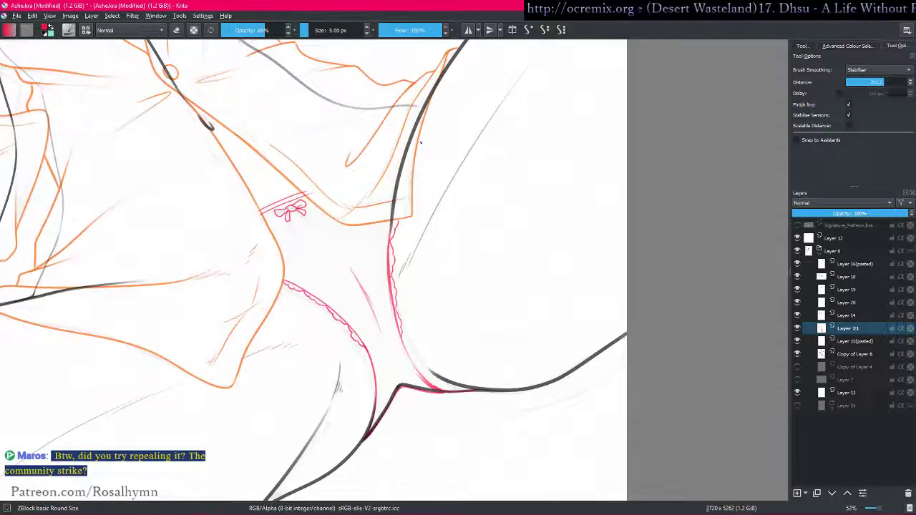
pyautogui.hotkey('ctrl', 'alt')
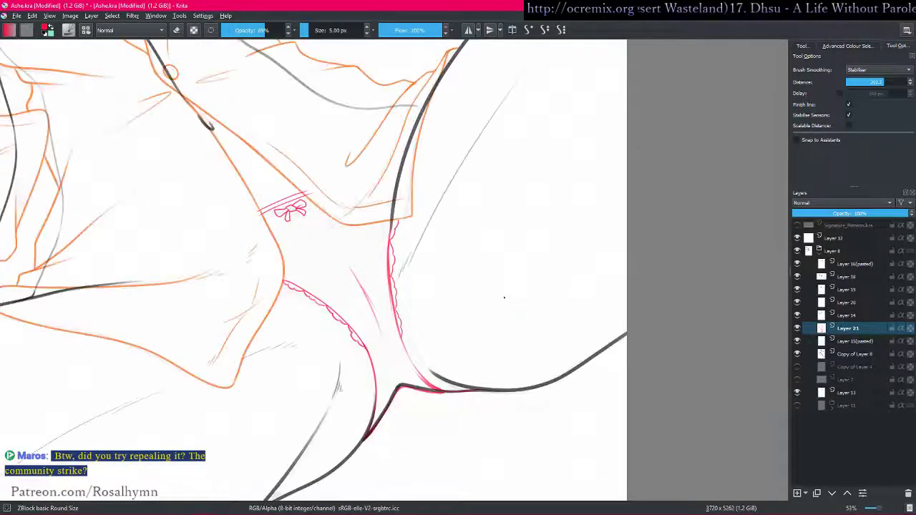
pyautogui.hotkey('ctrl', 'alt')
# - Draw a row of lace scallops at 4 px along the upper edge of the waistband above the bow
pyautogui.moveTo(343, 278); pyautogui.dragTo(460, 340)
pyautogui.moveTo(460, 339); pyautogui.dragTo(444, 297)
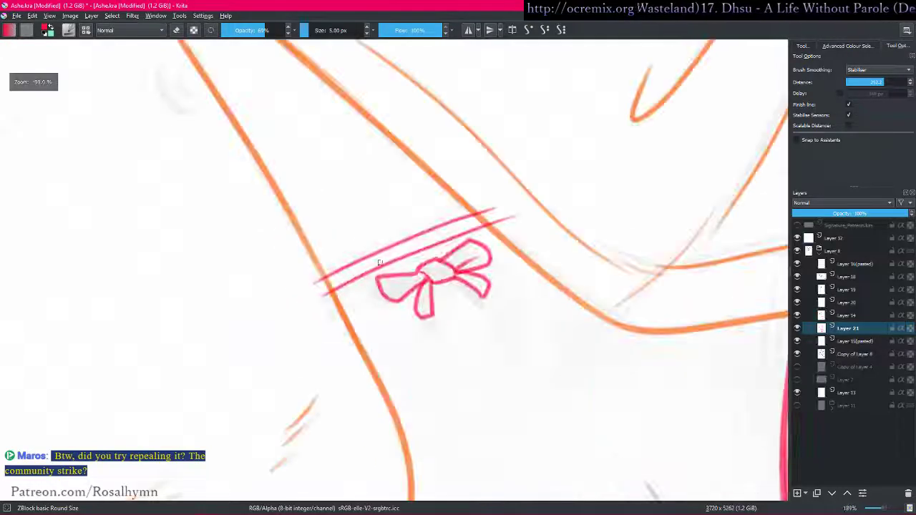
pyautogui.press('l')
pyautogui.moveTo(326, 276); pyautogui.dragTo(325, 268)
pyautogui.press('b')
pyautogui.hotkey('ctrl', 'alt')
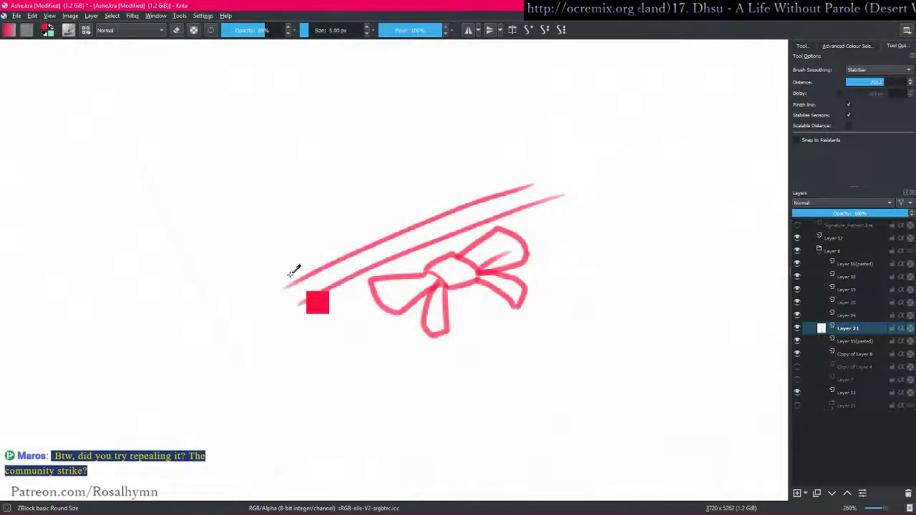
pyautogui.moveTo(281, 285)
pyautogui.mouseDown()
pyautogui.moveTo(312, 265)
pyautogui.moveTo(287, 271)
pyautogui.moveTo(314, 248)
pyautogui.moveTo(377, 222)
pyautogui.moveTo(364, 242)
pyautogui.moveTo(410, 206)
pyautogui.moveTo(503, 173)
pyautogui.mouseUp()
pyautogui.hotkey('ctrl', 'z')
pyautogui.press('[')
pyautogui.hotkey('ctrl', 'z')
pyautogui.hotkey('ctrl', 'z')
pyautogui.press('-')
pyautogui.press('-')
pyautogui.press('-')
pyautogui.press('-')
pyautogui.press('-')
pyautogui.moveTo(536, 324)
pyautogui.mouseDown()
pyautogui.moveTo(497, 274)
pyautogui.moveTo(497, 214)
pyautogui.mouseUp()
# - Outline-select the waistband, its lace and the bow, and apply a free transform to them
pyautogui.press('l')
pyautogui.moveTo(327, 156); pyautogui.dragTo(380, 150)
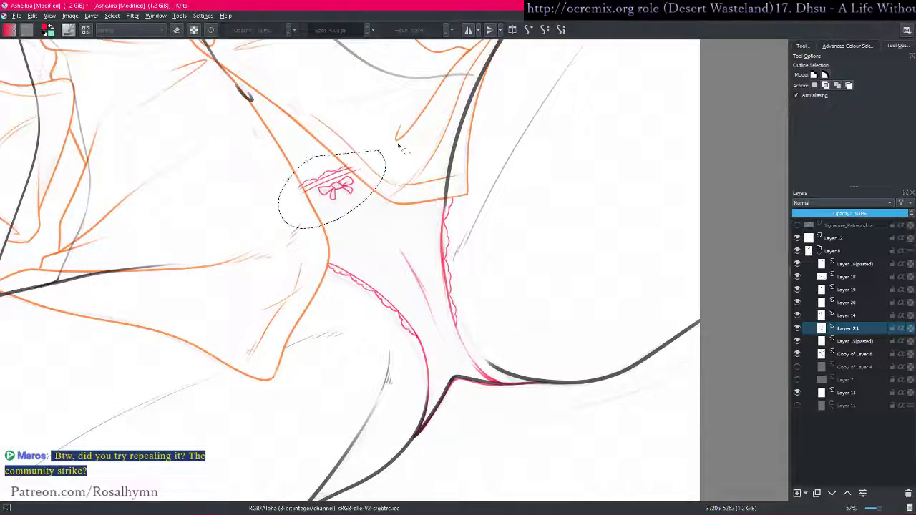
pyautogui.hotkey('ctrl', 't')
pyautogui.press('Return')
# - Examine the lace trim and leg openings from a rotated view and with the underwear layer isolated
pyautogui.moveTo(465, 130); pyautogui.dragTo(456, 221)
pyautogui.moveTo(420, 265); pyautogui.dragTo(419, 179)
pyautogui.moveTo(390, 330); pyautogui.dragTo(419, 254)
pyautogui.moveTo(615, 217); pyautogui.dragTo(468, 394)
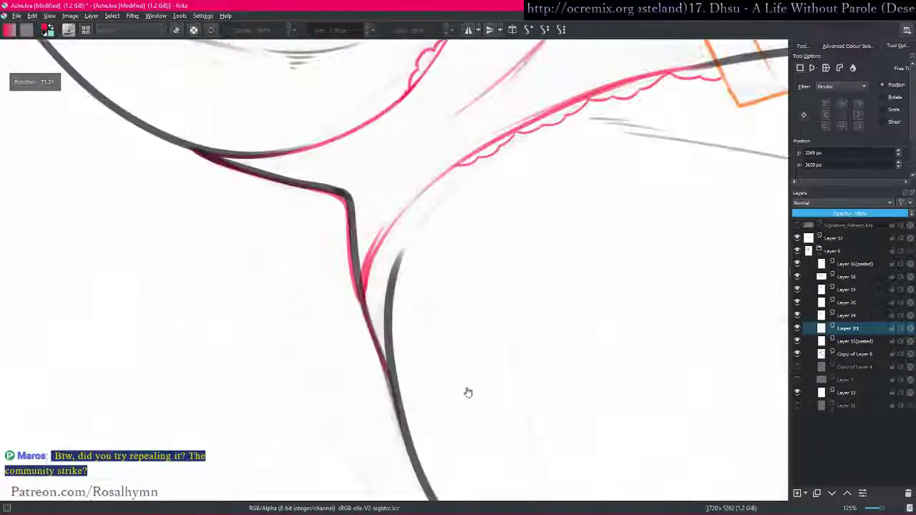
pyautogui.scroll(-6, 429, 440)
pyautogui.press('5')
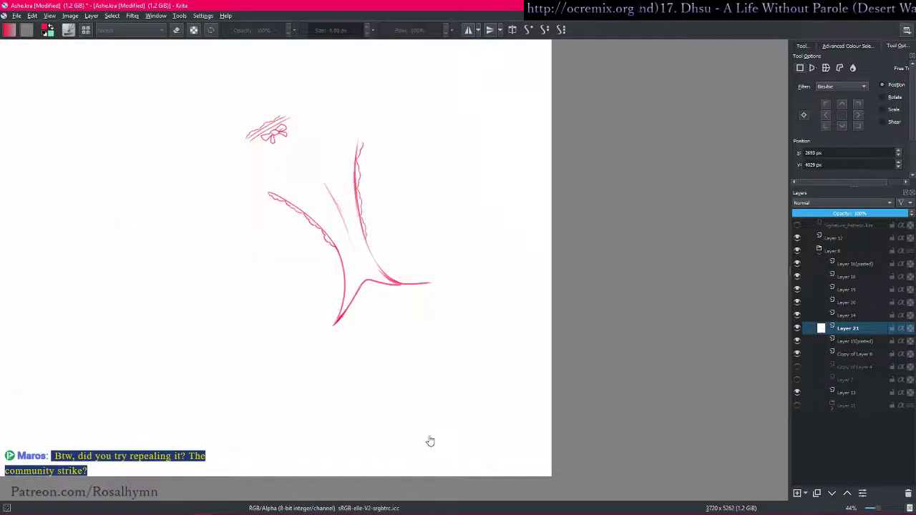
pyautogui.press('+')
pyautogui.press('+')
pyautogui.press('+')
pyautogui.moveTo(262, 268); pyautogui.dragTo(314, 259)
pyautogui.press('b')
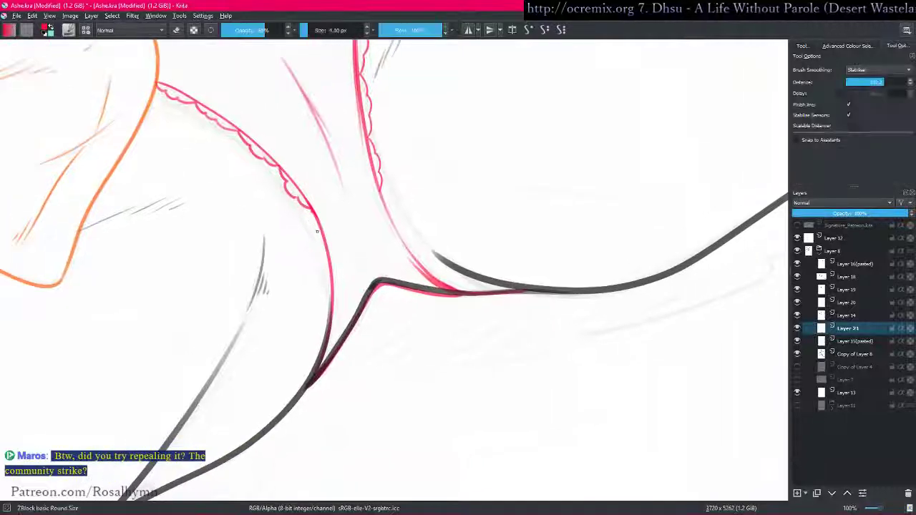
# - Continue the lace scallops down one leg opening at 7 px and the opposite one at 6 px until both reach the crotch
pyautogui.scroll(2, 316, 230)
pyautogui.moveTo(275, 184)
pyautogui.mouseDown()
pyautogui.moveTo(284, 224)
pyautogui.moveTo(327, 227)
pyautogui.moveTo(355, 216)
pyautogui.mouseUp()
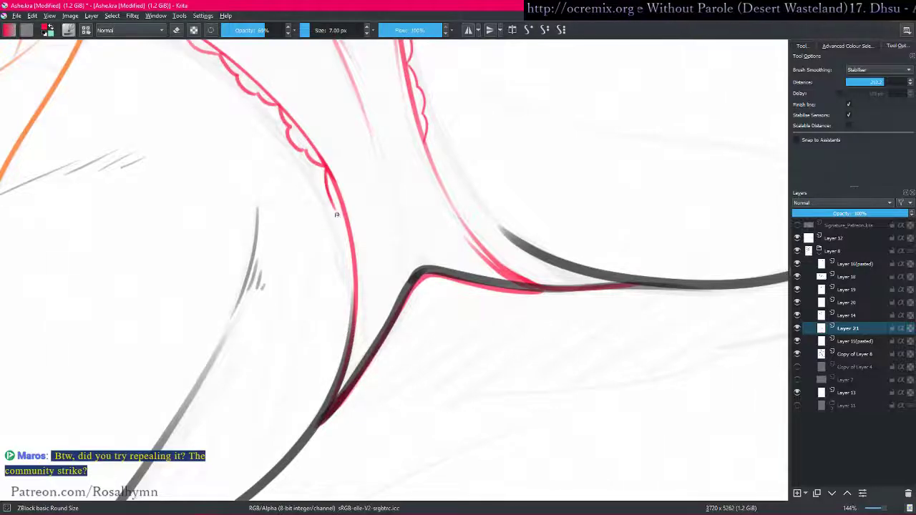
pyautogui.moveTo(333, 213)
pyautogui.mouseDown()
pyautogui.moveTo(358, 293)
pyautogui.moveTo(350, 295)
pyautogui.moveTo(336, 383)
pyautogui.mouseUp()
pyautogui.moveTo(444, 244)
pyautogui.mouseDown()
pyautogui.moveTo(450, 387)
pyautogui.moveTo(458, 276)
pyautogui.mouseUp()
pyautogui.scroll(2, 458, 276)
pyautogui.press('[')
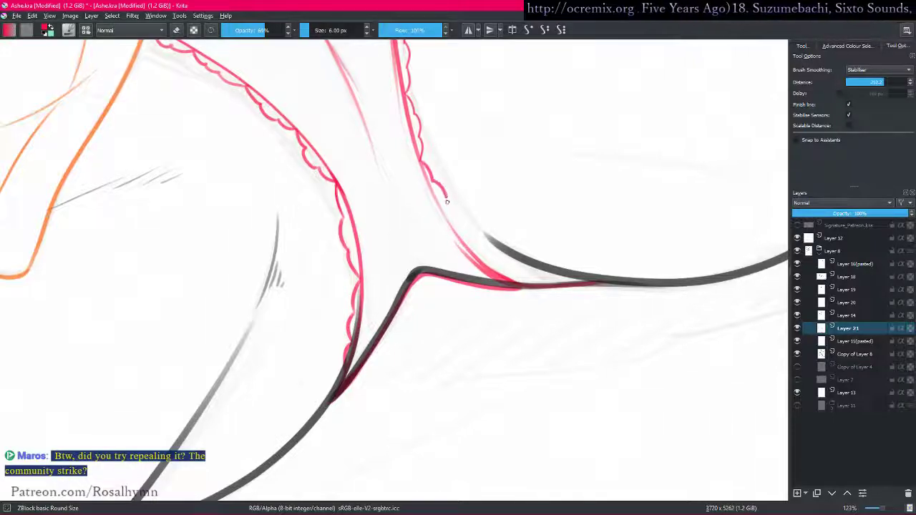
pyautogui.moveTo(476, 248)
pyautogui.mouseDown()
pyautogui.moveTo(521, 285)
pyautogui.moveTo(534, 385)
pyautogui.moveTo(436, 440)
pyautogui.mouseUp()
# - Examine the finished lace trim with its layer isolated, and inspect the crotch and thigh lines from a rotated view
pyautogui.press('-')
pyautogui.press('-')
pyautogui.press('-')
pyautogui.press('-')
pyautogui.press('-')
pyautogui.moveTo(520, 318); pyautogui.dragTo(570, 232)
pyautogui.press('5')
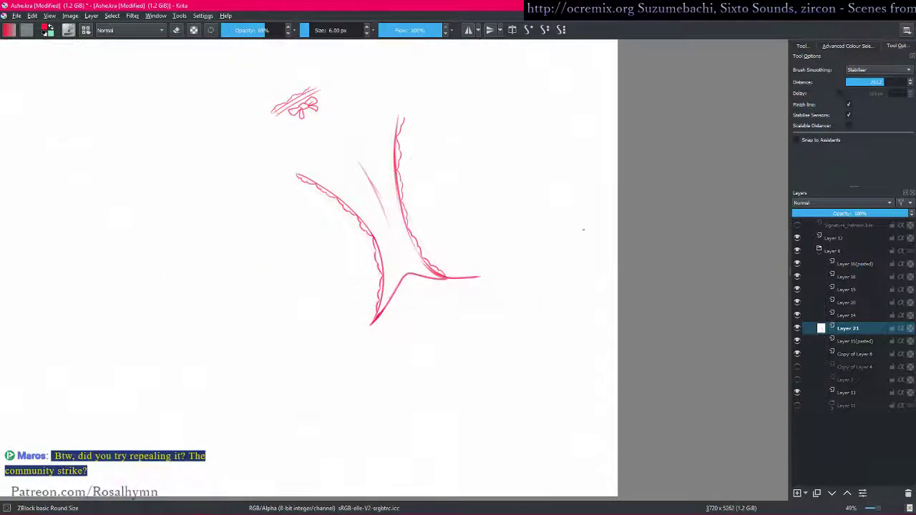
pyautogui.scroll(-3, 572, 237)
pyautogui.moveTo(473, 296); pyautogui.dragTo(485, 348)
pyautogui.moveTo(483, 280); pyautogui.dragTo(408, 483)
pyautogui.moveTo(315, 479); pyautogui.dragTo(392, 240)
pyautogui.moveTo(479, 172); pyautogui.dragTo(503, 138)
pyautogui.rightClick(255, 235)
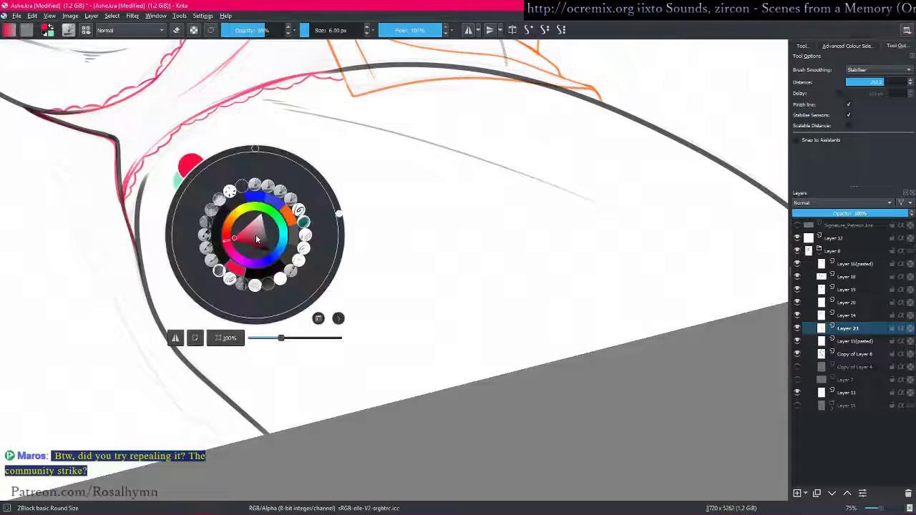
pyautogui.rightClick(265, 202)
# - Pick the black line colour, then outline-select and delete the overshooting end of the thigh contour beside the lace on Layer 14
pyautogui.hotkey('shift', 'i')
pyautogui.click(166, 191)
pyautogui.press(']')
pyautogui.press(']')
pyautogui.press(']')
pyautogui.hotkey('alt', 'i')
pyautogui.hotkey('alt', 'i')
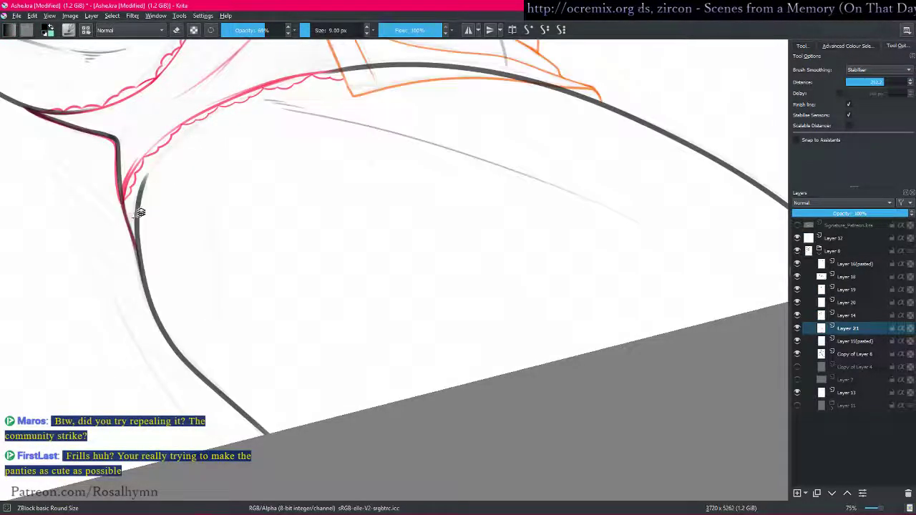
pyautogui.press('pageup')
pyautogui.hotkey('alt', 'i')
pyautogui.press('l')
pyautogui.moveTo(133, 184)
pyautogui.mouseDown()
pyautogui.moveTo(181, 365)
pyautogui.moveTo(145, 153)
pyautogui.moveTo(171, 330)
pyautogui.mouseUp()
pyautogui.press('Delete')
pyautogui.hotkey('ctrl', 'shift', 'a')
# - Redraw the thigh contour from the crotch down into the existing outline with an 18 px brush on Layer 14
pyautogui.press('b')
pyautogui.hotkey('alt', 'i')
pyautogui.press(']')
pyautogui.press(']')
pyautogui.press(']')
pyautogui.hotkey('ctrl', 'z')
pyautogui.moveTo(122, 191)
pyautogui.mouseDown()
pyautogui.moveTo(171, 340)
pyautogui.moveTo(204, 376)
pyautogui.moveTo(179, 352)
pyautogui.moveTo(134, 247)
pyautogui.moveTo(128, 202)
pyautogui.moveTo(141, 289)
pyautogui.moveTo(262, 408)
pyautogui.mouseUp()
pyautogui.hotkey('ctrl', 'z')
pyautogui.press(']')
pyautogui.press(']')
pyautogui.hotkey('ctrl', 'z')
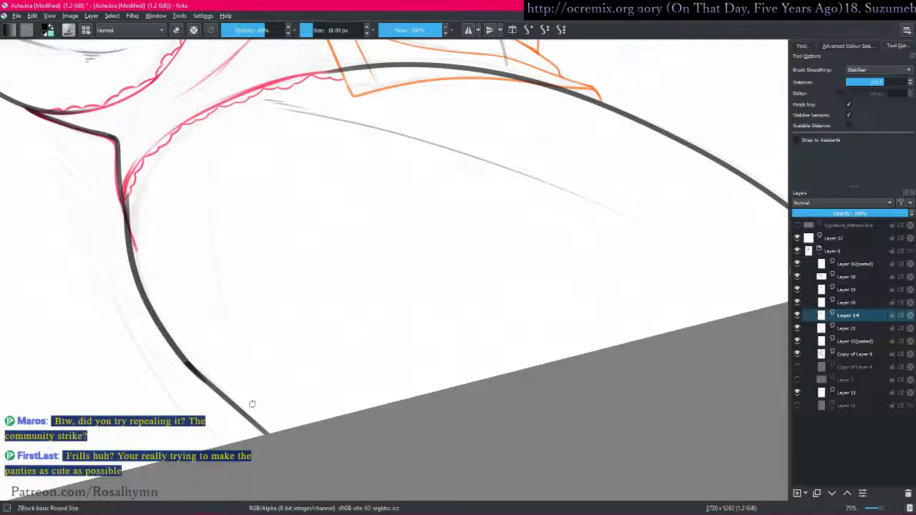
# - Outline-select and delete the overshooting tip of the opposite thigh contour next to the leg opening
pyautogui.press('-')
pyautogui.press('-')
pyautogui.press('-')
pyautogui.press('-')
pyautogui.press('5')
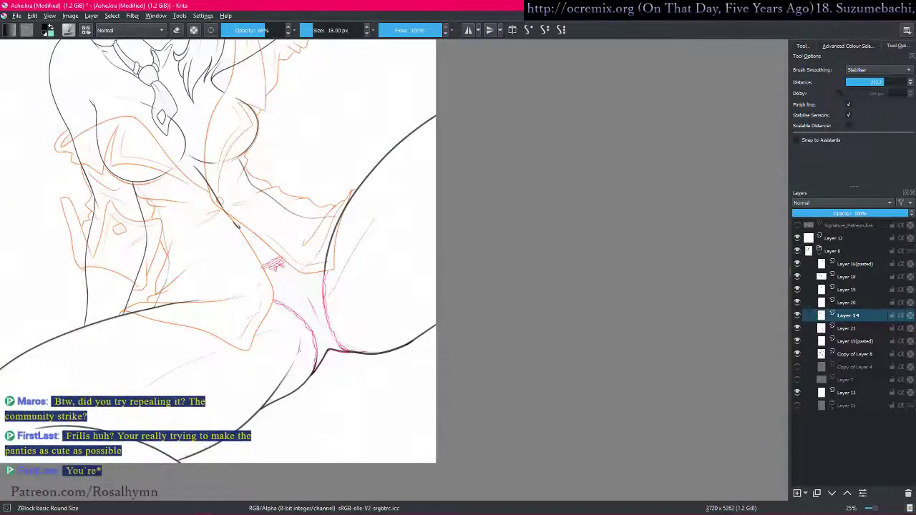
pyautogui.press('+')
pyautogui.press('+')
pyautogui.moveTo(370, 385); pyautogui.dragTo(391, 278)
pyautogui.hotkey('ctrl', 'z')
pyautogui.press('l')
pyautogui.press('+')
pyautogui.press('+')
pyautogui.moveTo(490, 212)
pyautogui.mouseDown()
pyautogui.moveTo(451, 251)
pyautogui.moveTo(560, 185)
pyautogui.mouseUp()
pyautogui.press('Delete')
pyautogui.hotkey('ctrl', 'shift', 'a')
pyautogui.press('b')
# - Draw a short crease stroke on the inner thigh at 8 px and set brush smoothing to Basic
pyautogui.moveTo(322, 276)
pyautogui.mouseDown()
pyautogui.moveTo(389, 283)
pyautogui.moveTo(505, 240)
pyautogui.moveTo(533, 219)
pyautogui.mouseUp()
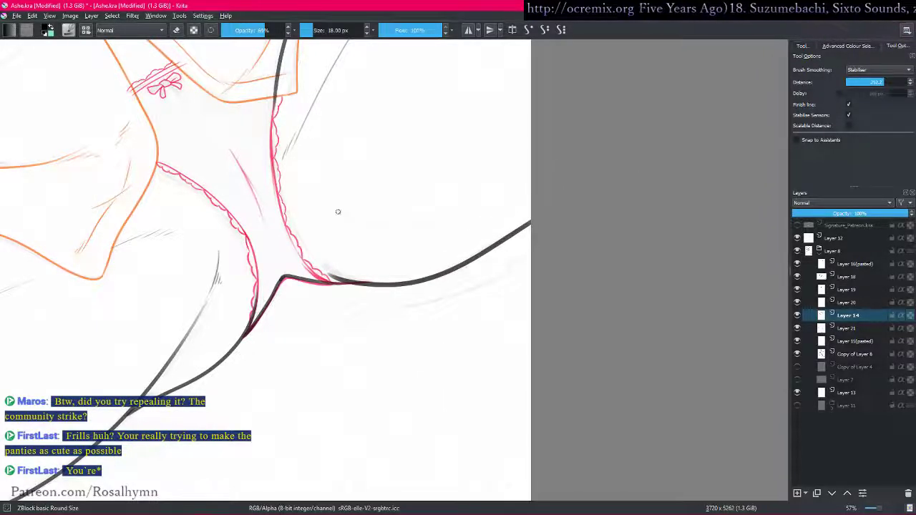
pyautogui.moveTo(326, 190); pyautogui.dragTo(334, 158)
pyautogui.moveTo(231, 139); pyautogui.dragTo(265, 172)
pyautogui.hotkey('ctrl', 'z')
pyautogui.press('[')
pyautogui.press('[')
pyautogui.moveTo(235, 143); pyautogui.dragTo(260, 167)
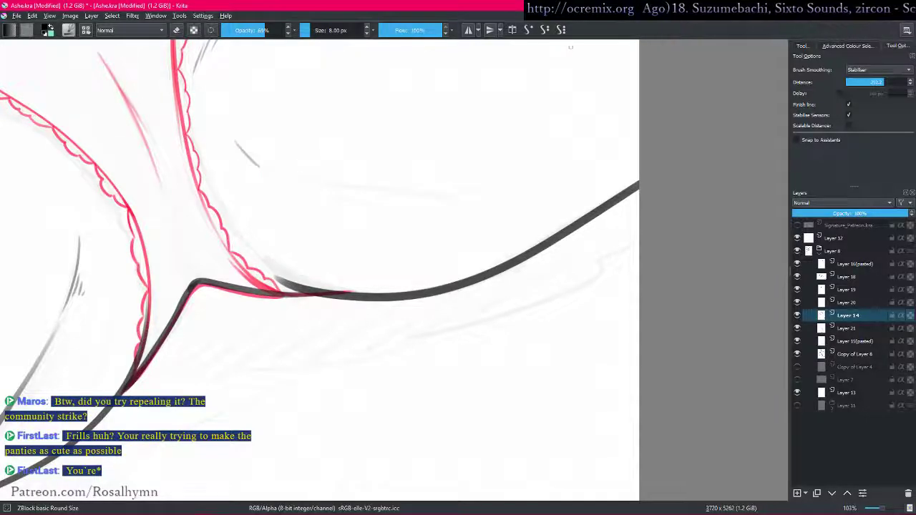
pyautogui.click(529, 31)
pyautogui.moveTo(416, 191); pyautogui.dragTo(425, 175)
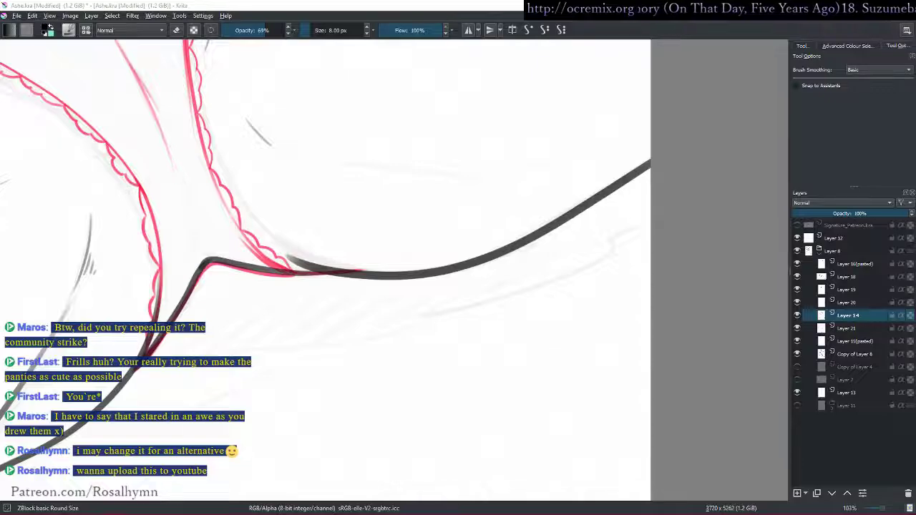
# - Review the lace trim and the whole figure at different zoom levels, and save the document
pyautogui.moveTo(575, 306); pyautogui.dragTo(561, 257)
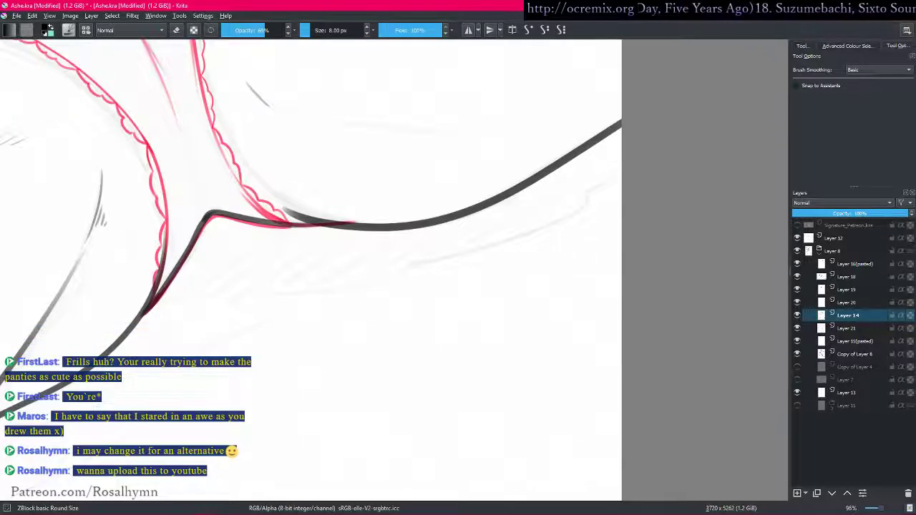
pyautogui.hotkey('alt', 'Tab')
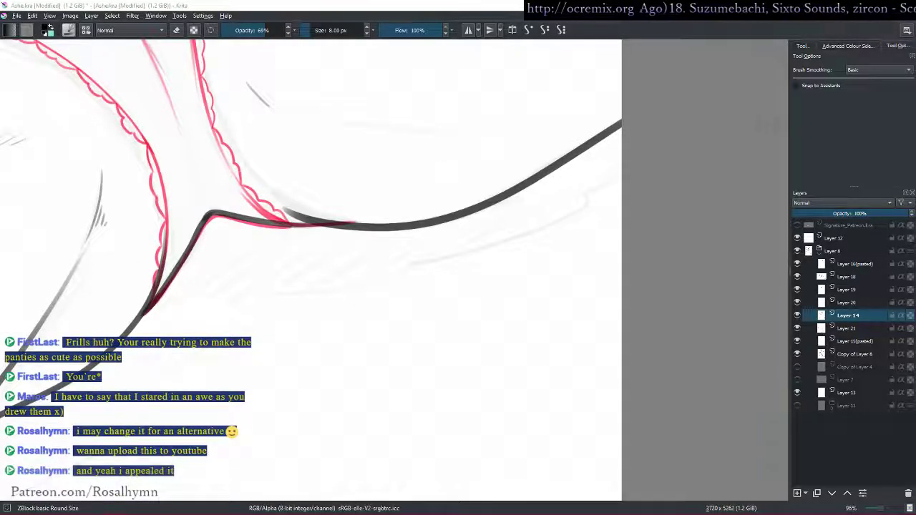
pyautogui.moveTo(397, 296); pyautogui.dragTo(401, 327)
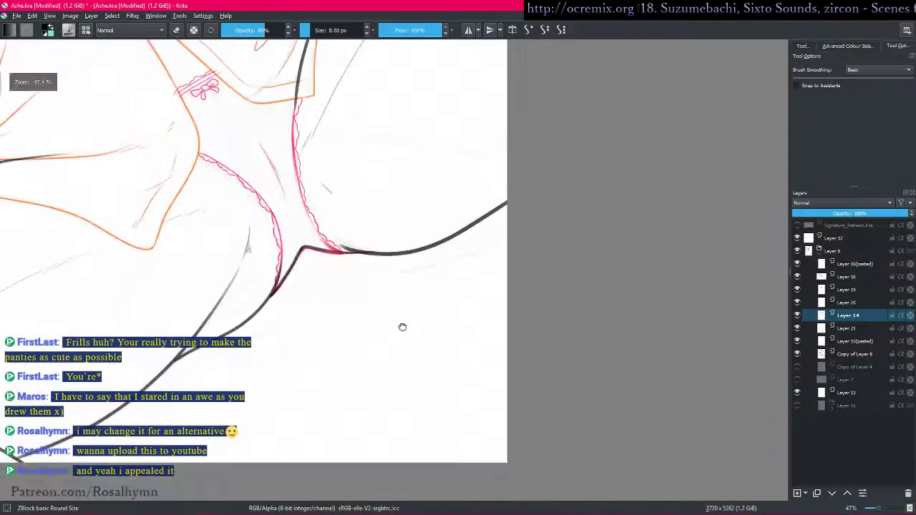
pyautogui.moveTo(247, 169); pyautogui.dragTo(247, 136)
pyautogui.moveTo(348, 305); pyautogui.dragTo(429, 325)
pyautogui.scroll(3, 465, 190)
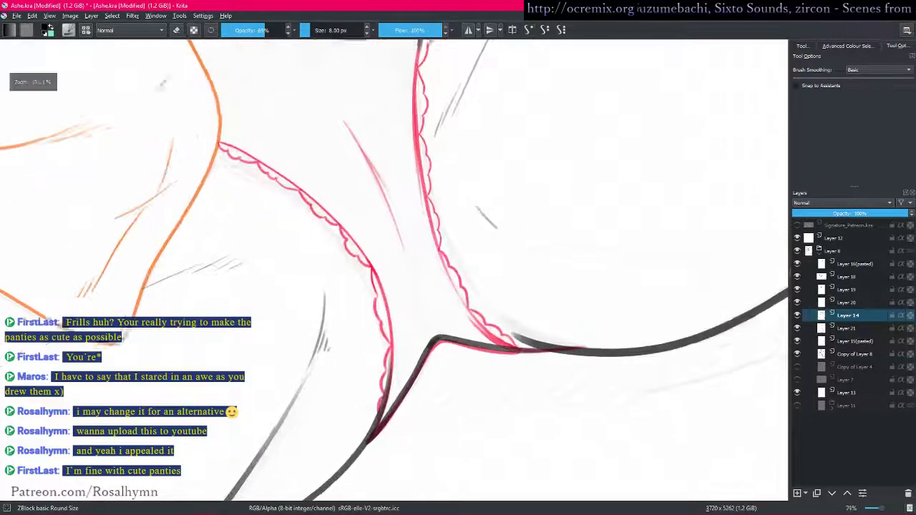
pyautogui.scroll(-4, 472, 200)
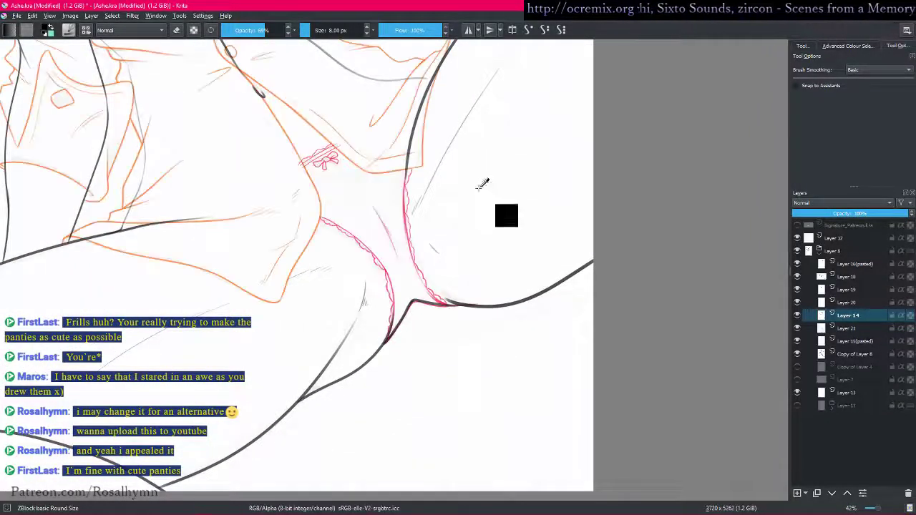
pyautogui.scroll(-3, 438, 214)
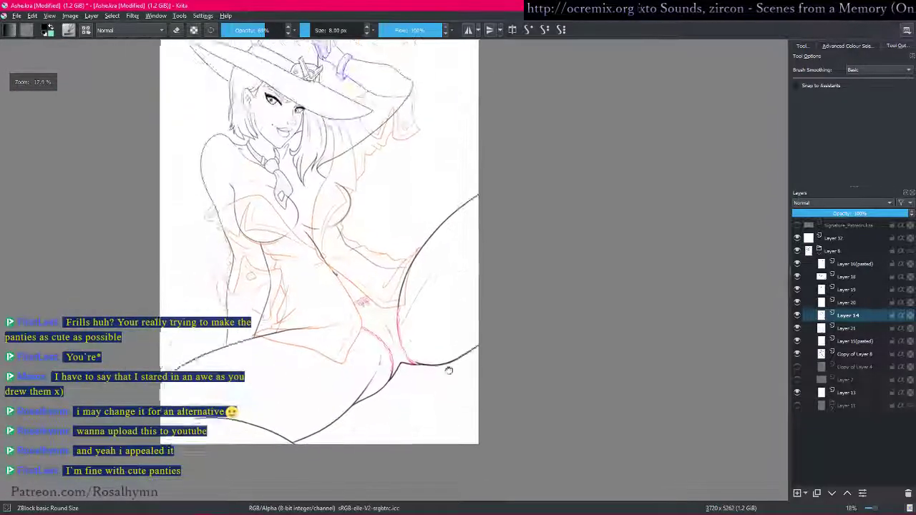
pyautogui.scroll(1, 520, 293)
pyautogui.scroll(-2, 519, 293)
pyautogui.moveTo(519, 292); pyautogui.dragTo(518, 368)
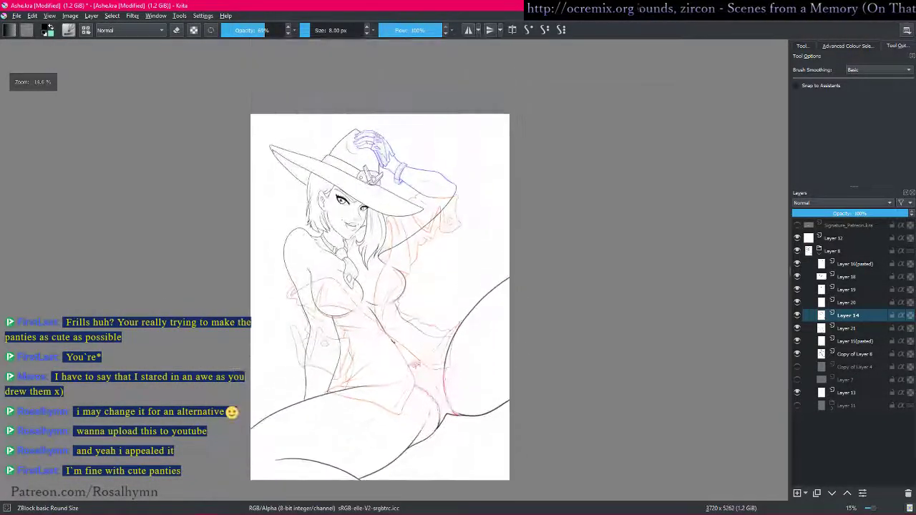
pyautogui.scroll(2, 501, 344)
pyautogui.moveTo(493, 332); pyautogui.dragTo(512, 265)
pyautogui.hotkey('ctrl', 's')
pyautogui.scroll(-1, 517, 292)
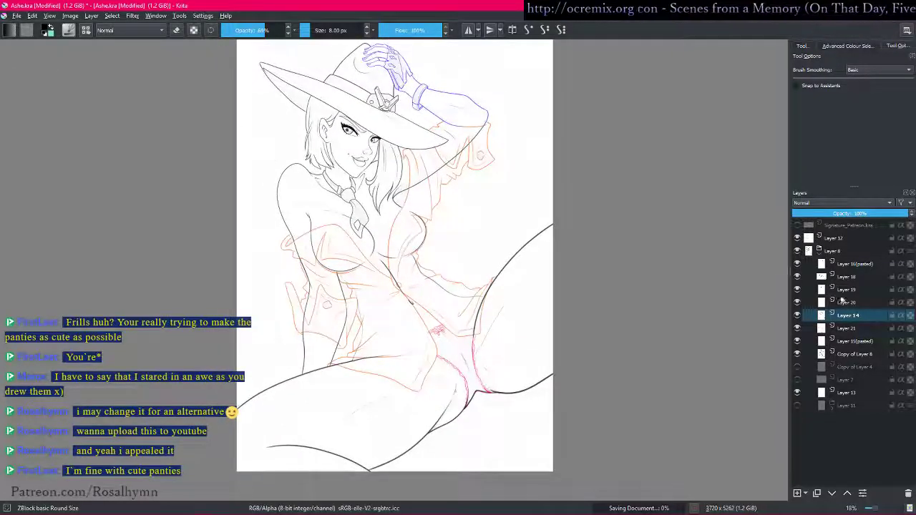
# - Make Layer 14 active by picking it from the artwork around the hair and neck, and choose black as the brush colour
pyautogui.click(847, 279)
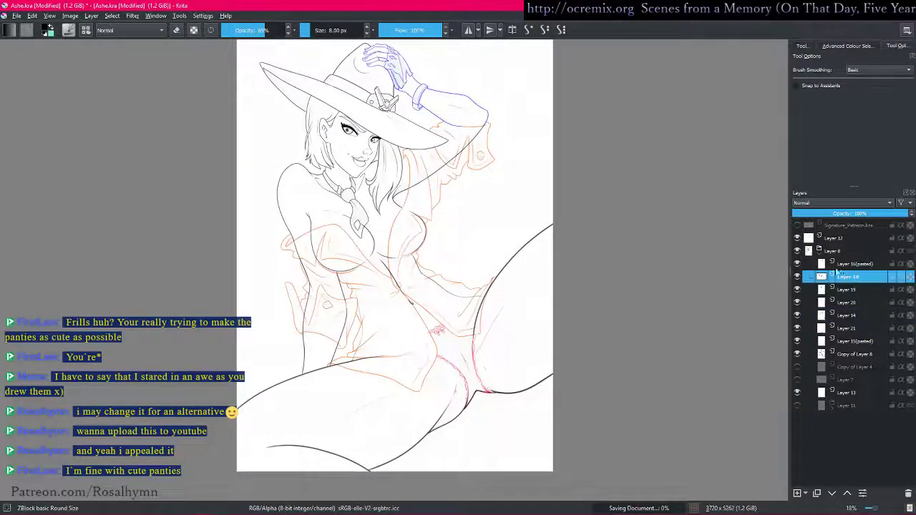
pyautogui.hotkey('shift', 'i')
pyautogui.scroll(1, 470, 234)
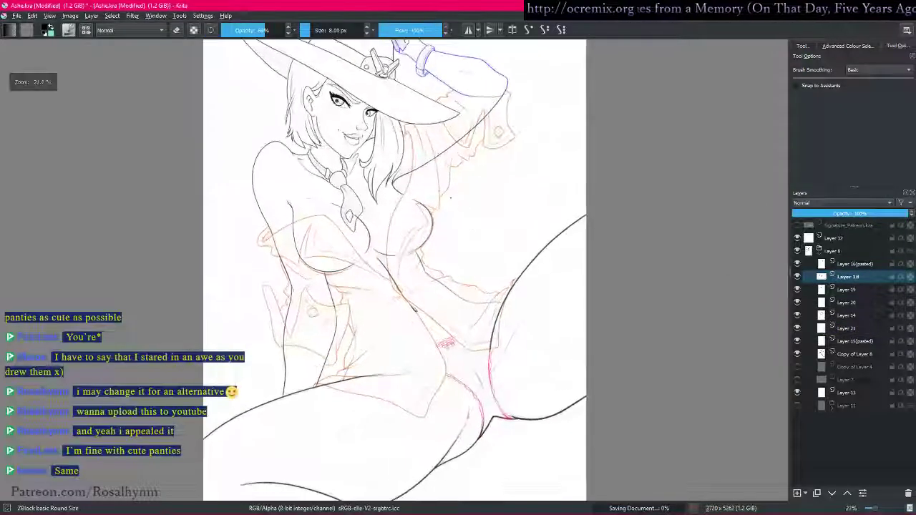
pyautogui.scroll(1, 475, 331)
pyautogui.scroll(4, 447, 275)
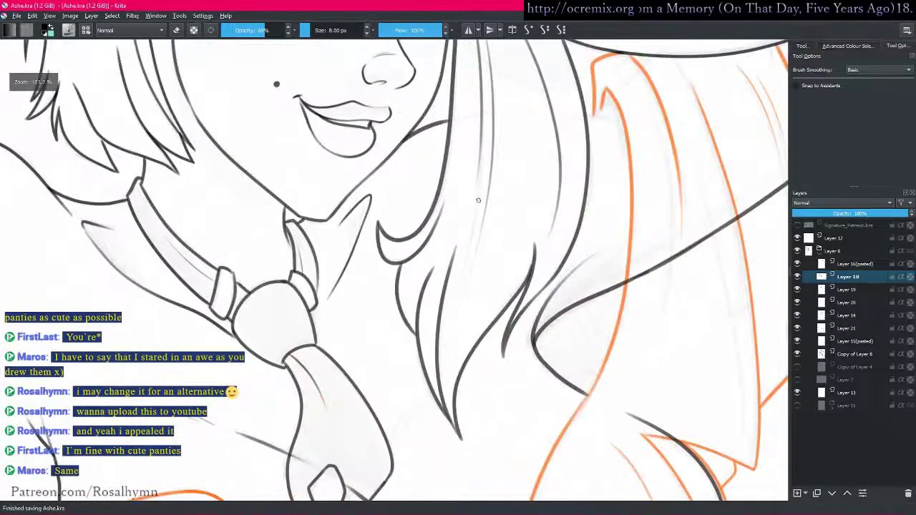
pyautogui.press('r')
pyautogui.click(445, 116)
pyautogui.hotkey('shift', 'i')
pyautogui.click(431, 76)
pyautogui.moveTo(431, 76); pyautogui.dragTo(431, 32)
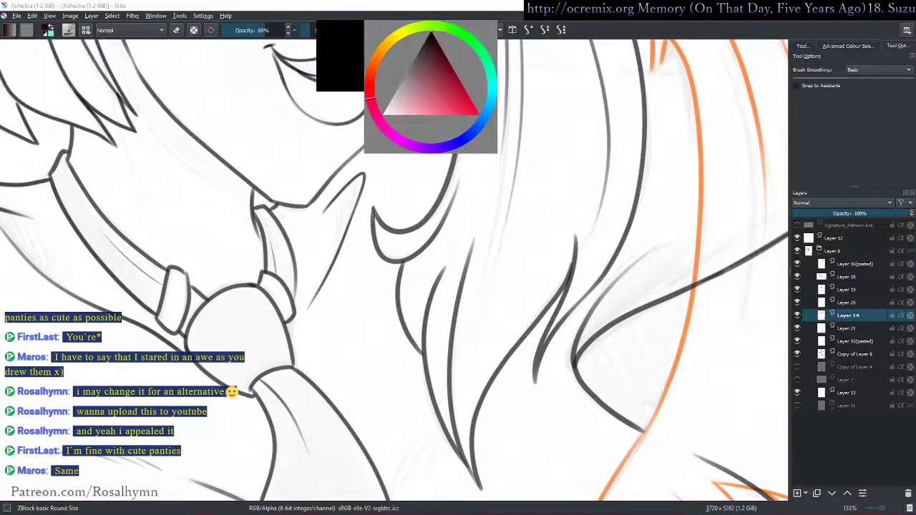
# - Set brush smoothing to Stabilizer and draw a short 8 px black line between the hair and the orange collar under the hat brim
pyautogui.moveTo(527, 145); pyautogui.dragTo(491, 269)
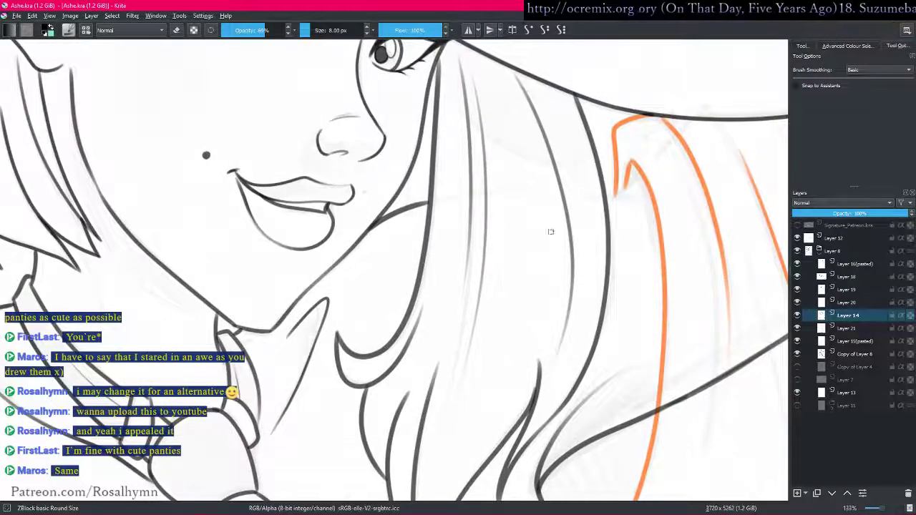
pyautogui.moveTo(604, 193); pyautogui.dragTo(647, 187)
pyautogui.hotkey('ctrl', 'z')
pyautogui.click(562, 30)
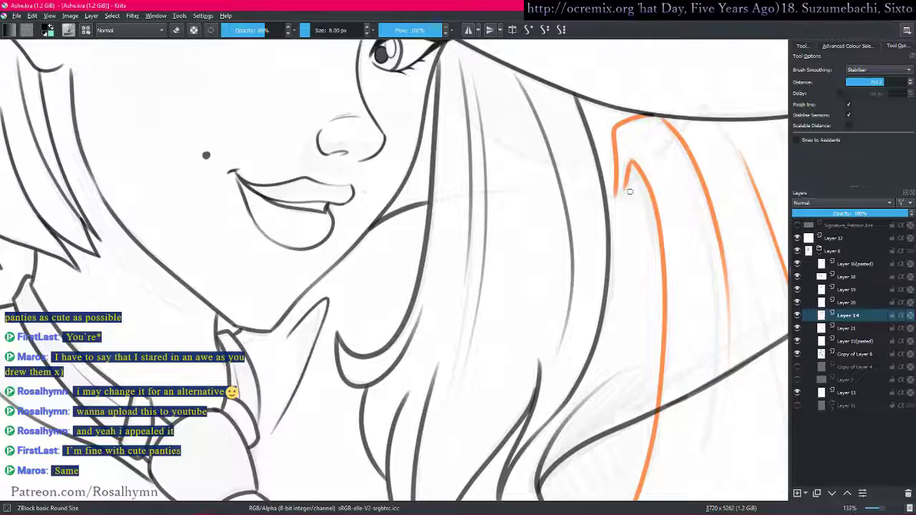
pyautogui.moveTo(609, 193); pyautogui.dragTo(464, 261)
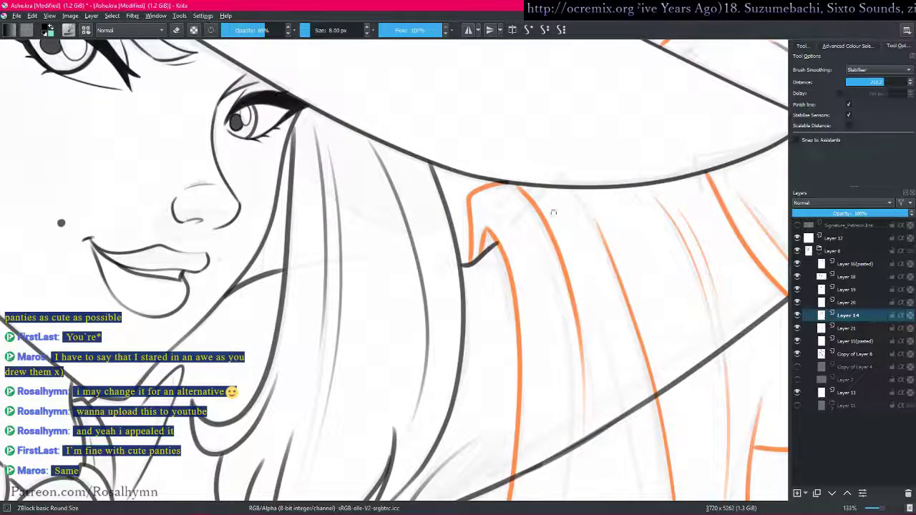
pyautogui.moveTo(469, 266)
pyautogui.mouseDown()
pyautogui.moveTo(489, 267)
pyautogui.moveTo(499, 243)
pyautogui.mouseUp()
pyautogui.hotkey('ctrl', 'z')
pyautogui.moveTo(545, 202); pyautogui.dragTo(549, 257)
pyautogui.moveTo(463, 294); pyautogui.dragTo(477, 244)
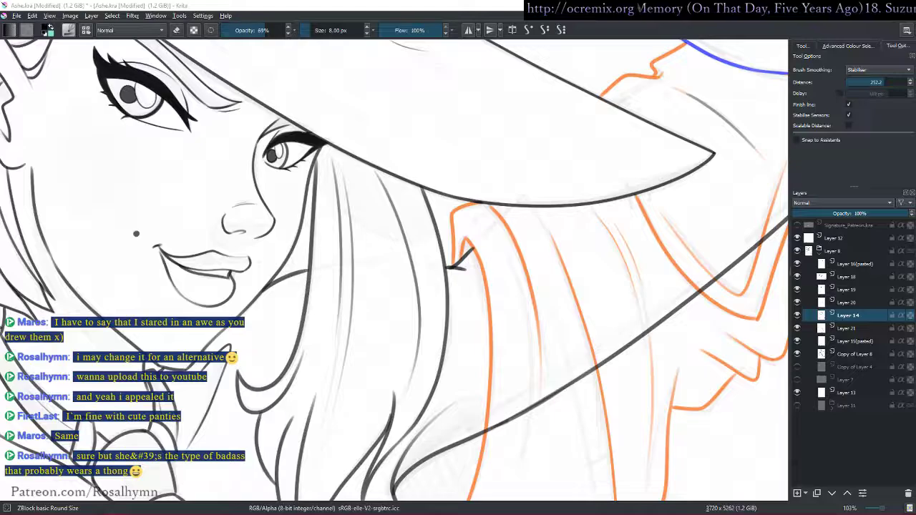
# - Examine the whole figure, and look closely at the shirt front and waist
pyautogui.press('-')
pyautogui.press('-')
pyautogui.press('-')
pyautogui.press('-')
pyautogui.moveTo(565, 233); pyautogui.dragTo(564, 283)
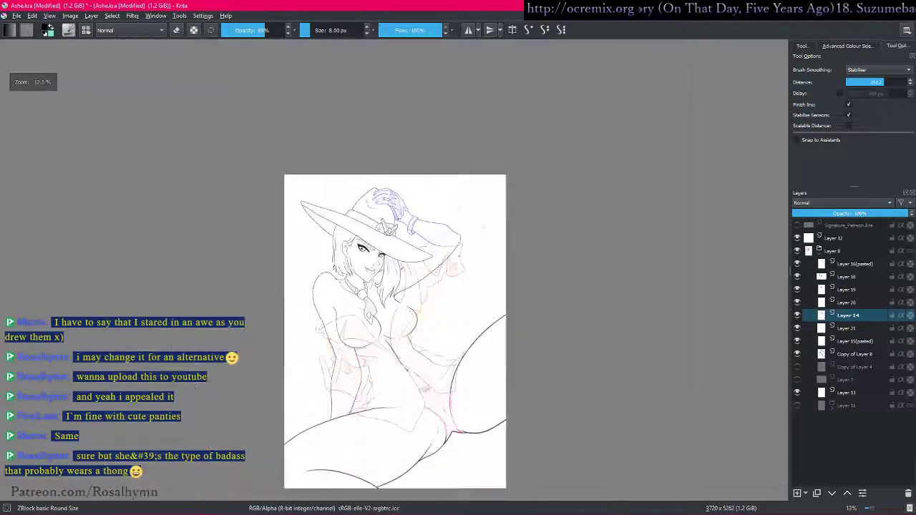
pyautogui.moveTo(551, 369); pyautogui.dragTo(503, 262)
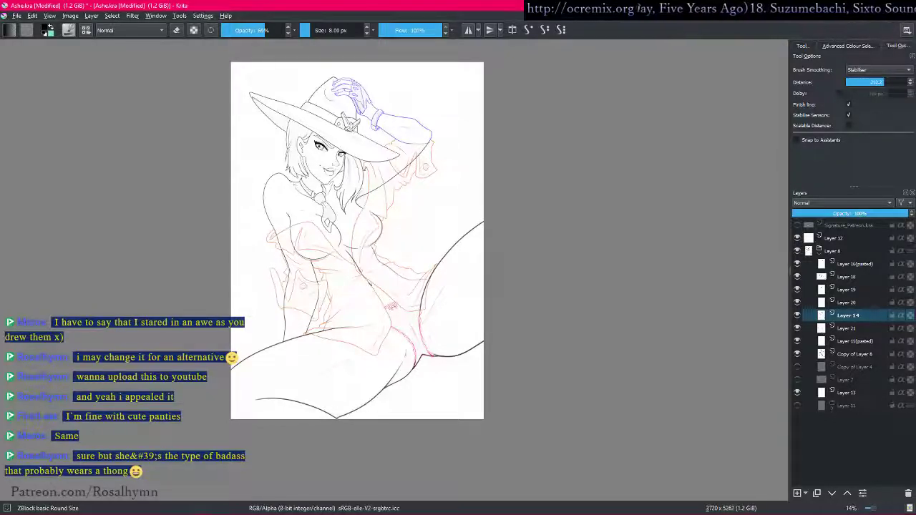
pyautogui.moveTo(494, 288); pyautogui.dragTo(509, 273)
pyautogui.press('-')
pyautogui.moveTo(428, 326); pyautogui.dragTo(462, 313)
pyautogui.moveTo(462, 314); pyautogui.dragTo(501, 194)
# - Step through the isolated layers to find the shirt line art and make Layer 15(pasted) active
pyautogui.hotkey('shift', 'i')
pyautogui.click(472, 225)
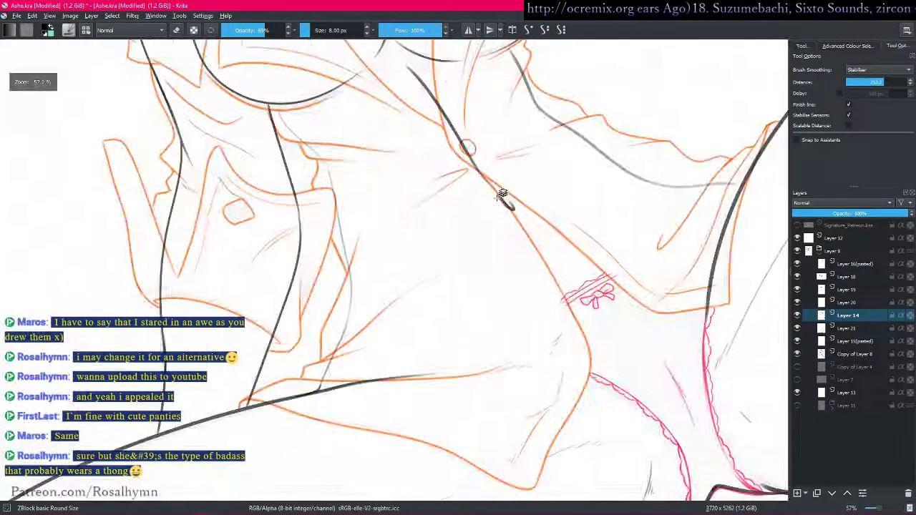
pyautogui.click(509, 191)
pyautogui.press('i')
pyautogui.click(512, 205)
pyautogui.press('pagedown')
pyautogui.press('pagedown')
pyautogui.press('pagedown')
pyautogui.press('pagedown')
pyautogui.press('pagedown')
pyautogui.press('pagedown')
pyautogui.press('pageup')
pyautogui.press('pageup')
pyautogui.press('pageup')
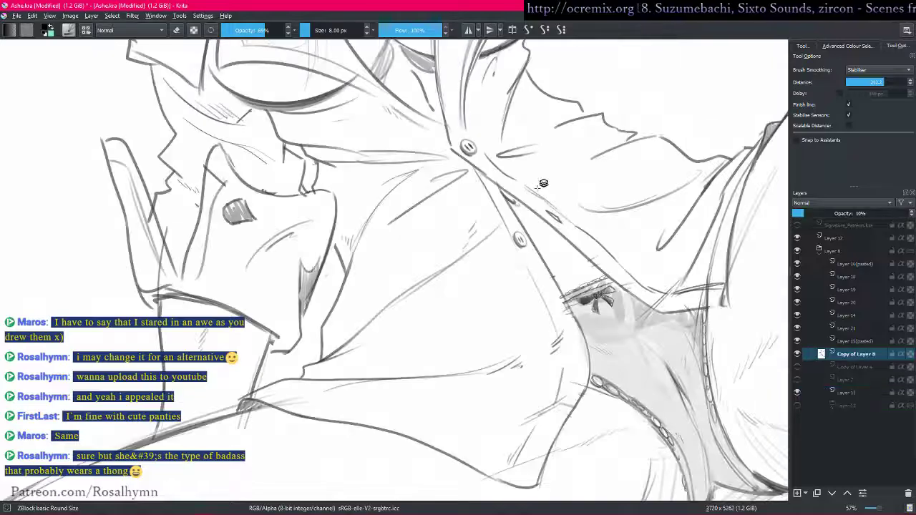
pyautogui.click(530, 207)
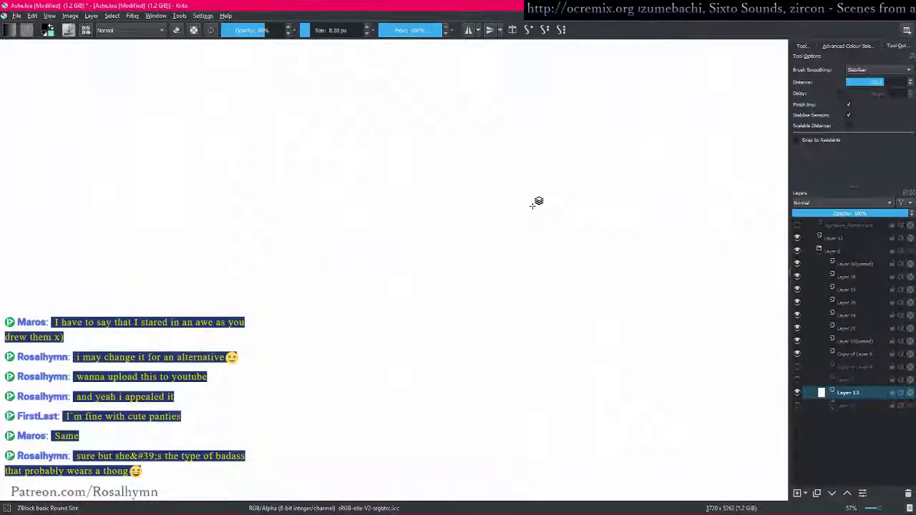
pyautogui.click(530, 207)
pyautogui.click(530, 209)
pyautogui.moveTo(542, 197); pyautogui.dragTo(531, 207)
pyautogui.moveTo(507, 290); pyautogui.dragTo(505, 174)
pyautogui.moveTo(505, 174); pyautogui.dragTo(501, 252)
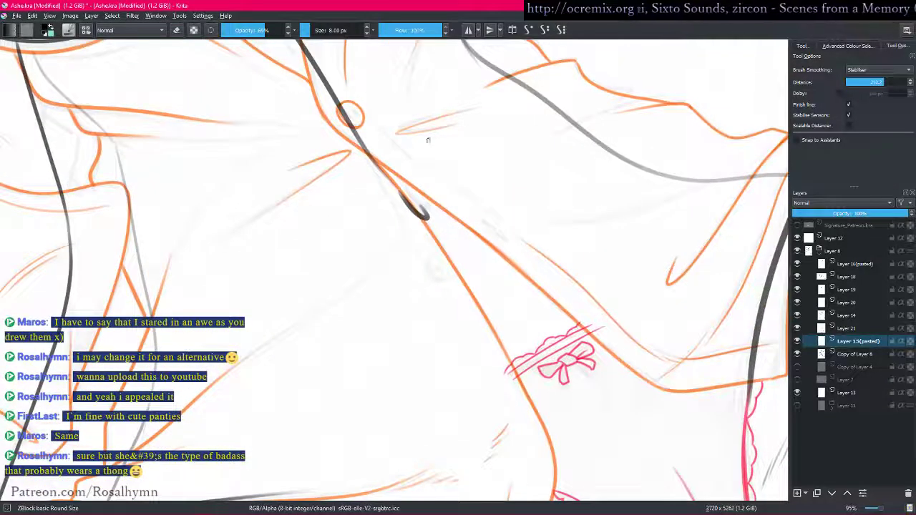
# - Sample the orange of the shirt's line art as the brush colour and set the brush size to 4 px
pyautogui.rightClick(395, 164)
pyautogui.click(396, 142)
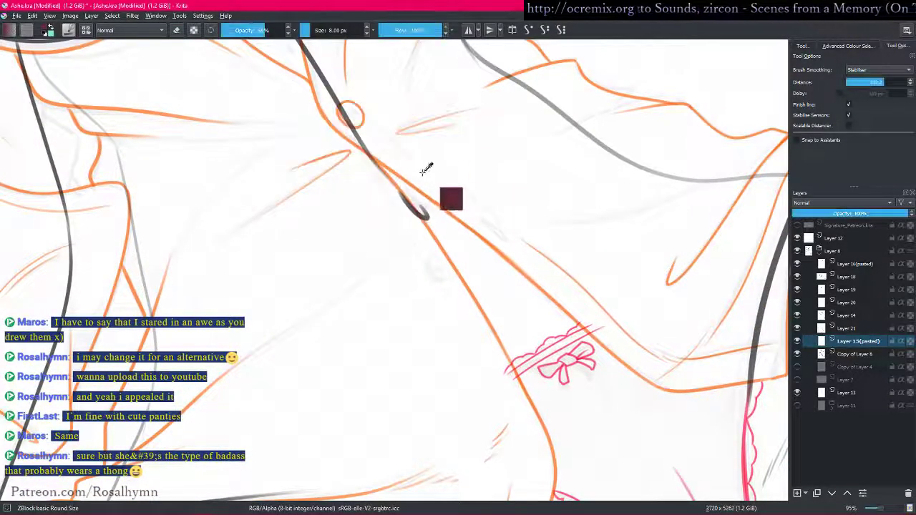
pyautogui.press('h')
pyautogui.click(423, 104)
pyautogui.moveTo(384, 194); pyautogui.dragTo(364, 129)
pyautogui.keyDown('ctrl'); pyautogui.keyDown('alt'); pyautogui.click(382, 131); pyautogui.keyUp('alt'); pyautogui.keyUp('ctrl')
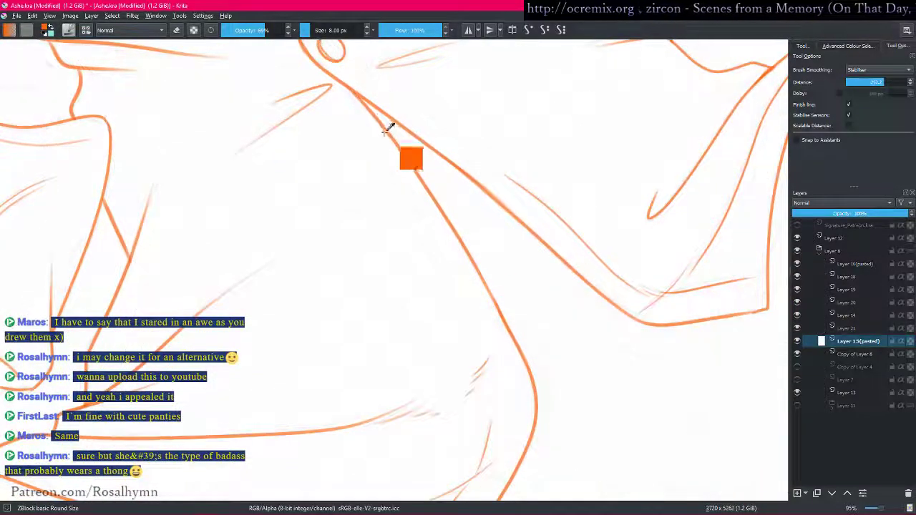
pyautogui.press('[')
pyautogui.press('[')
pyautogui.press('[')
pyautogui.press('[')
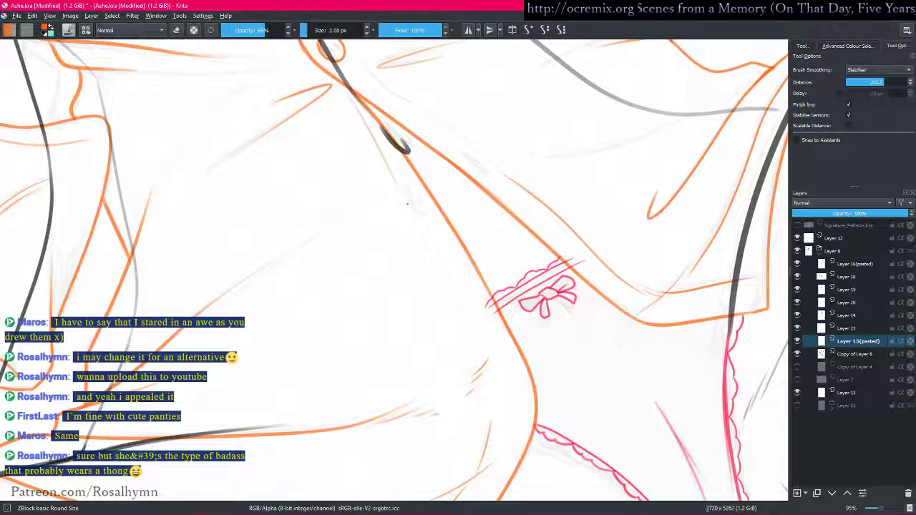
pyautogui.press('+')
pyautogui.press('+')
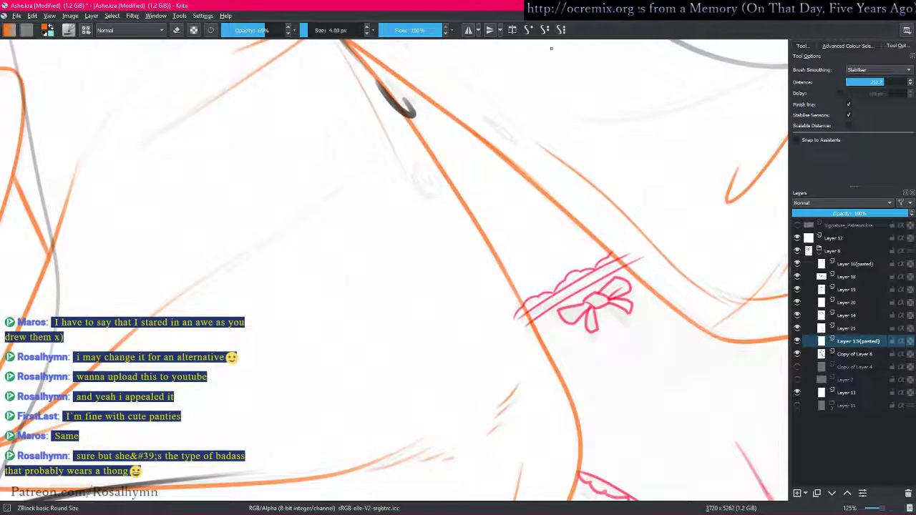
# - Draw a small oval button with two slits and a thickness edge on the shirt front, just below the waist crossing
pyautogui.click(529, 30)
pyautogui.moveTo(506, 81)
pyautogui.mouseDown()
pyautogui.moveTo(440, 173)
pyautogui.moveTo(424, 163)
pyautogui.moveTo(450, 194)
pyautogui.moveTo(465, 184)
pyautogui.moveTo(441, 134)
pyautogui.moveTo(413, 156)
pyautogui.moveTo(455, 193)
pyautogui.mouseUp()
pyautogui.hotkey('ctrl', 'z')
pyautogui.click(561, 30)
pyautogui.press(']')
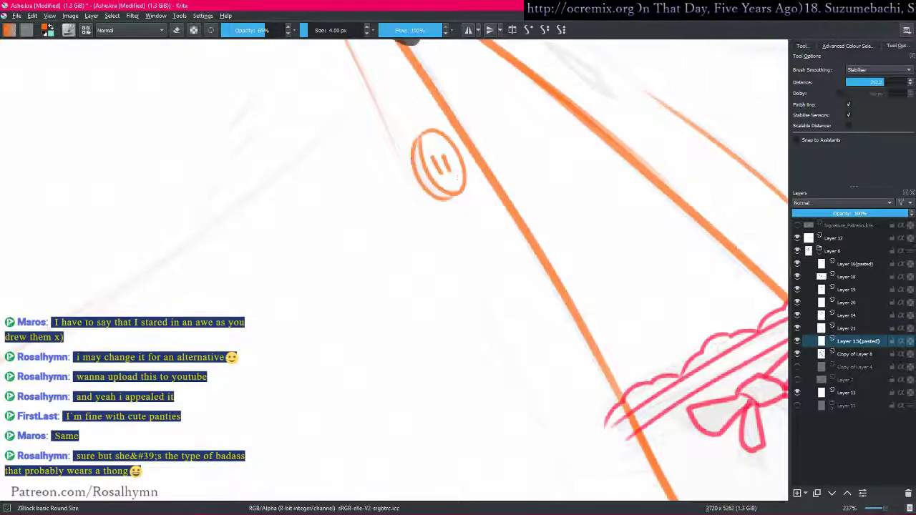
pyautogui.moveTo(439, 153); pyautogui.dragTo(429, 236)
# - Draw thin diagonal crease lines across the lower shirt panel on the button side, using Basic brush smoothing
pyautogui.moveTo(215, 339)
pyautogui.mouseDown()
pyautogui.moveTo(374, 245)
pyautogui.moveTo(519, 101)
pyautogui.mouseUp()
pyautogui.moveTo(534, 84); pyautogui.dragTo(428, 269)
pyautogui.click(529, 30)
pyautogui.moveTo(403, 188); pyautogui.dragTo(460, 160)
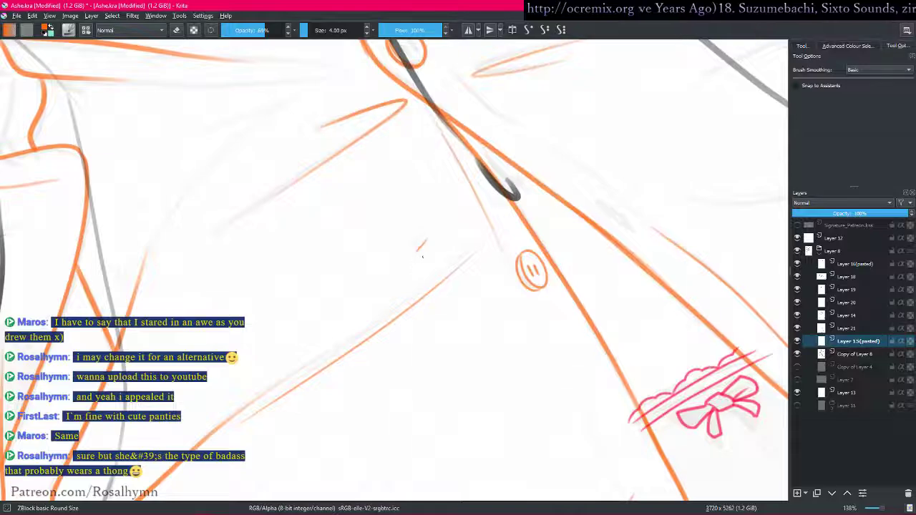
pyautogui.scroll(-6, 395, 301)
pyautogui.scroll(5, 393, 270)
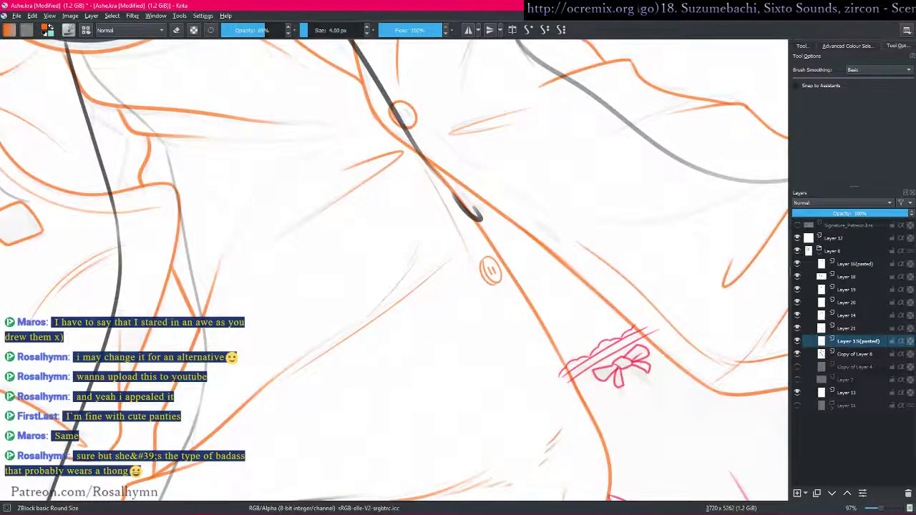
# - Draw light curved fold lines across the opposite shirt panel, between the waist and the raised thigh
pyautogui.scroll(-3, 426, 269)
pyautogui.scroll(4, 495, 258)
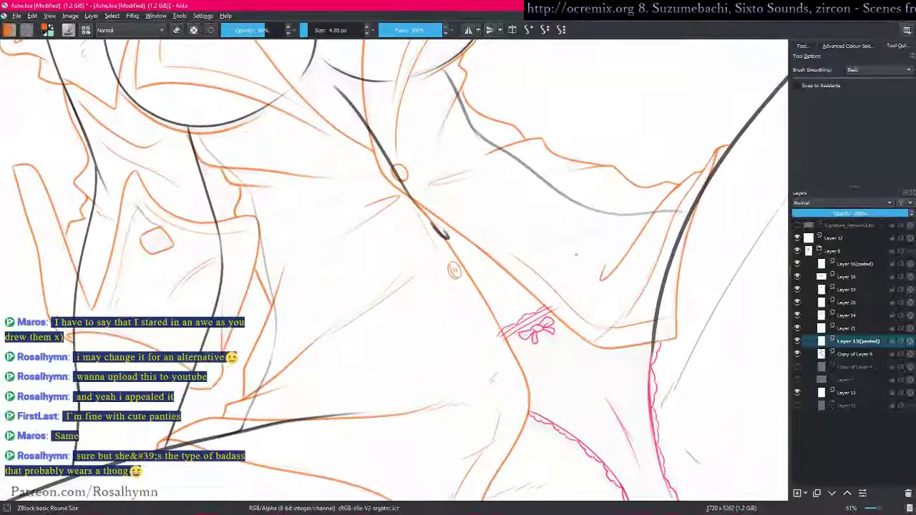
pyautogui.scroll(-2, 494, 258)
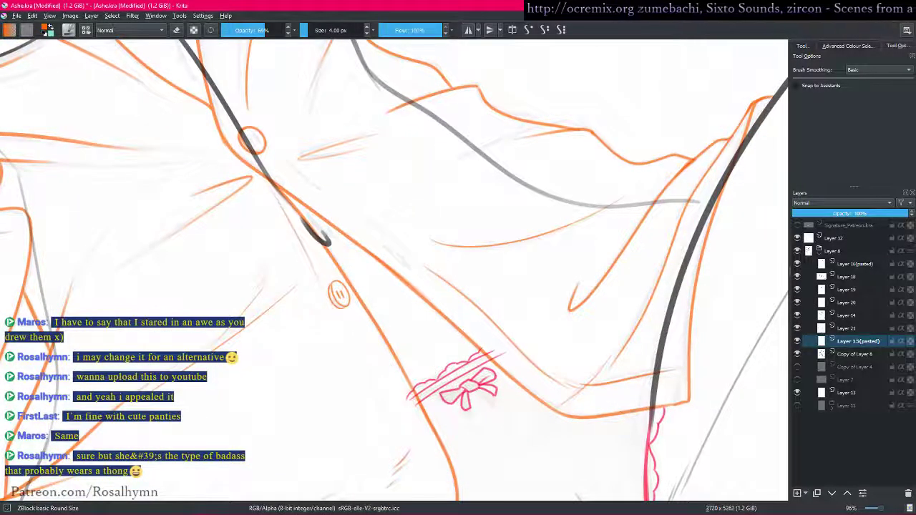
pyautogui.moveTo(439, 164); pyautogui.dragTo(321, 189)
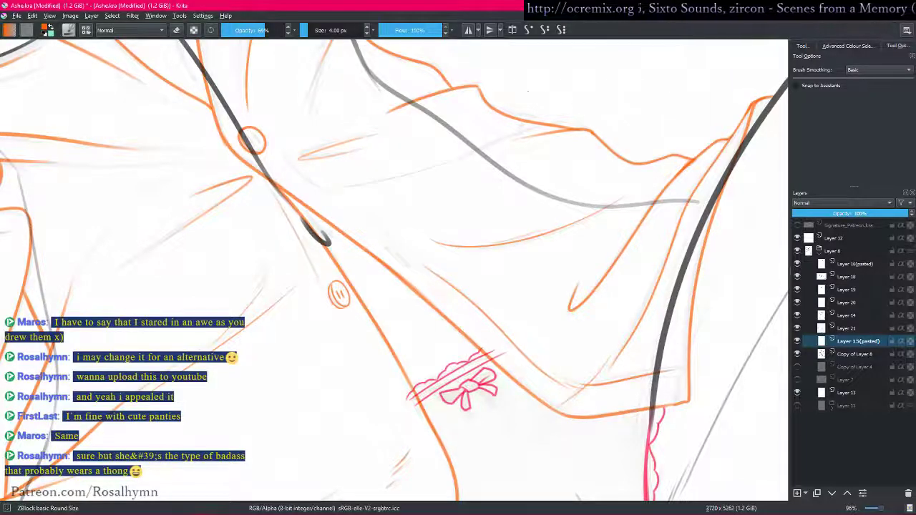
# - Draw a stabilised seam line along the shirt's front opening and add a small 6 px buttonhole beside it with Basic smoothing
pyautogui.scroll(2, 385, 143)
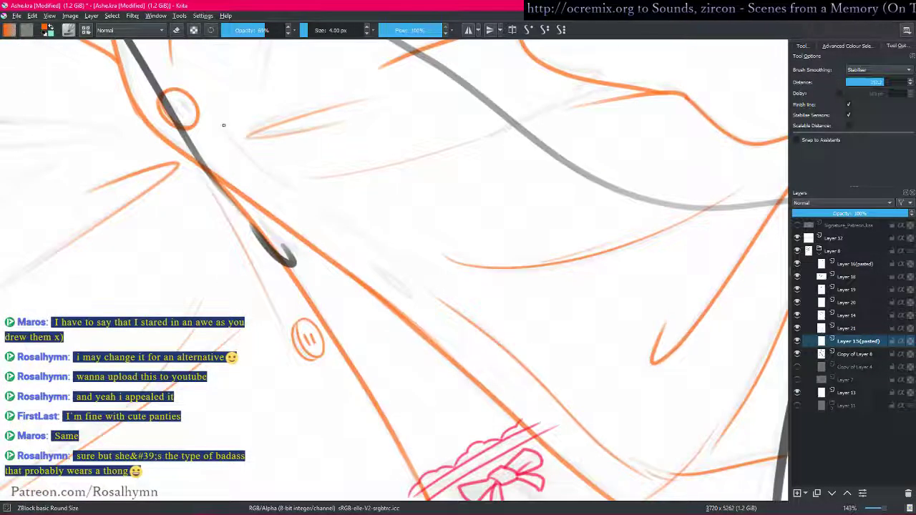
pyautogui.moveTo(220, 125); pyautogui.dragTo(297, 194)
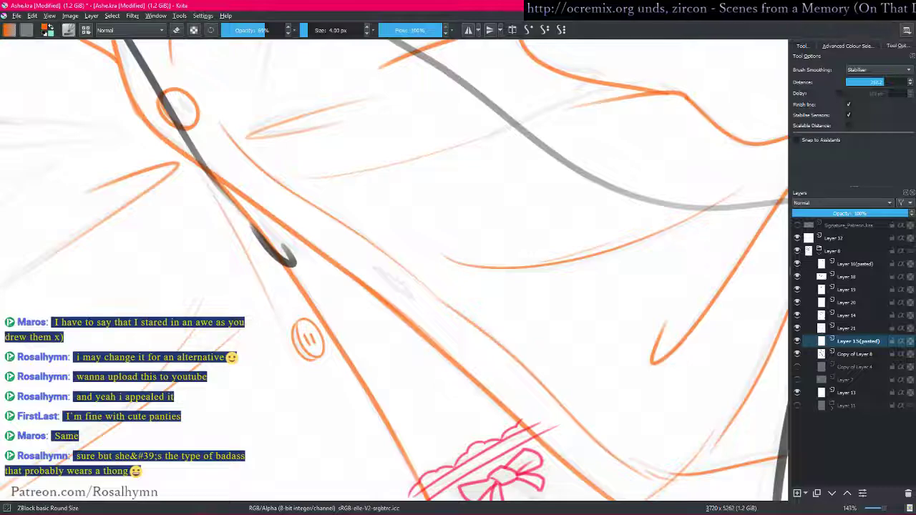
pyautogui.click(528, 30)
pyautogui.press(']')
pyautogui.press(']')
pyautogui.moveTo(375, 267)
pyautogui.mouseDown()
pyautogui.moveTo(421, 301)
pyautogui.moveTo(384, 274)
pyautogui.moveTo(410, 295)
pyautogui.mouseUp()
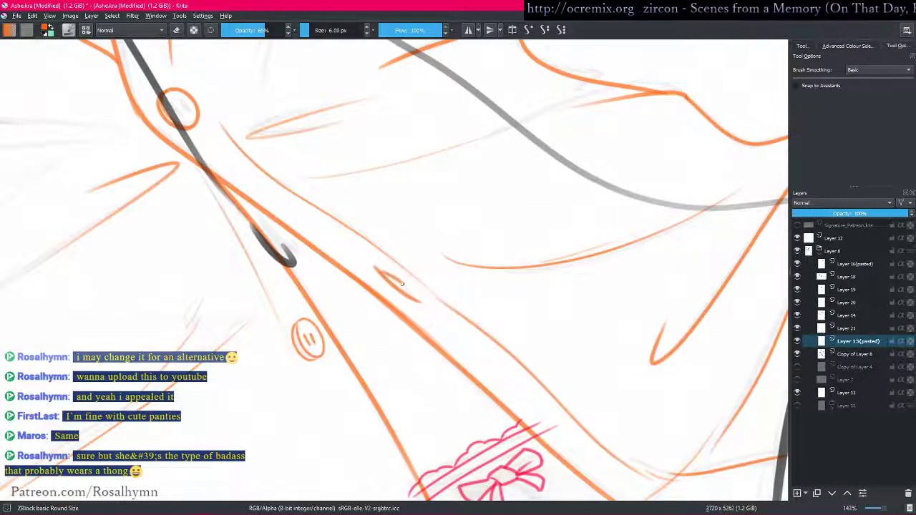
pyautogui.moveTo(324, 205); pyautogui.dragTo(392, 267)
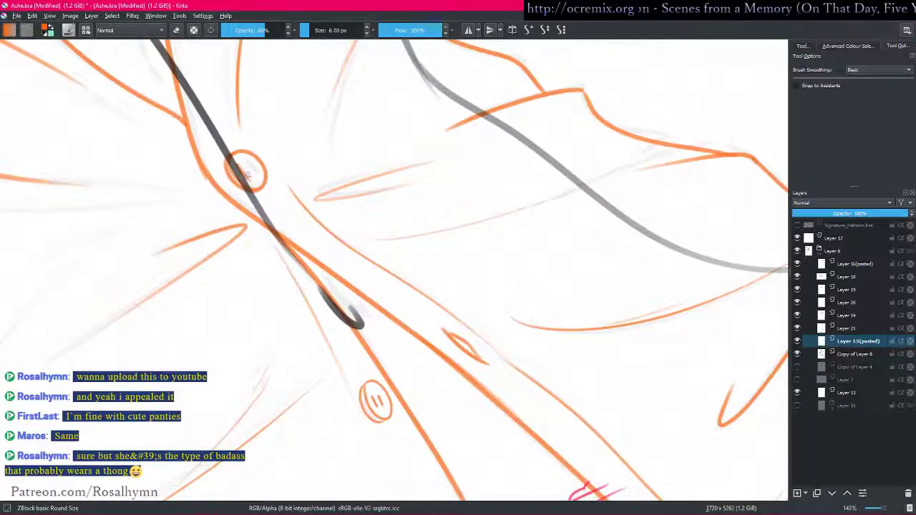
# - Finish the shirt front details around the waist and save the document
pyautogui.moveTo(233, 110); pyautogui.dragTo(499, 315)
pyautogui.moveTo(458, 236); pyautogui.dragTo(431, 319)
pyautogui.moveTo(423, 287)
pyautogui.mouseDown()
pyautogui.moveTo(426, 305)
pyautogui.moveTo(423, 295)
pyautogui.mouseUp()
pyautogui.hotkey('ctrl', 's')
# - Sample black, set the brush opacity to 100%, preserve alpha and fill Layer 15(pasted) to turn the orange shirt lines black
pyautogui.hotkey('shift', 'i')
pyautogui.moveTo(458, 265); pyautogui.dragTo(452, 217)
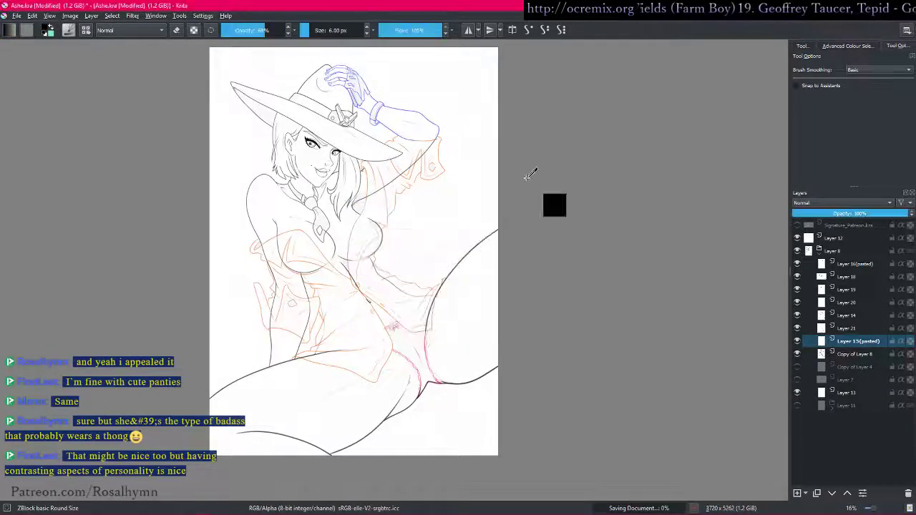
pyautogui.hotkey('ctrl', 'i')
pyautogui.hotkey('ctrl', 'i')
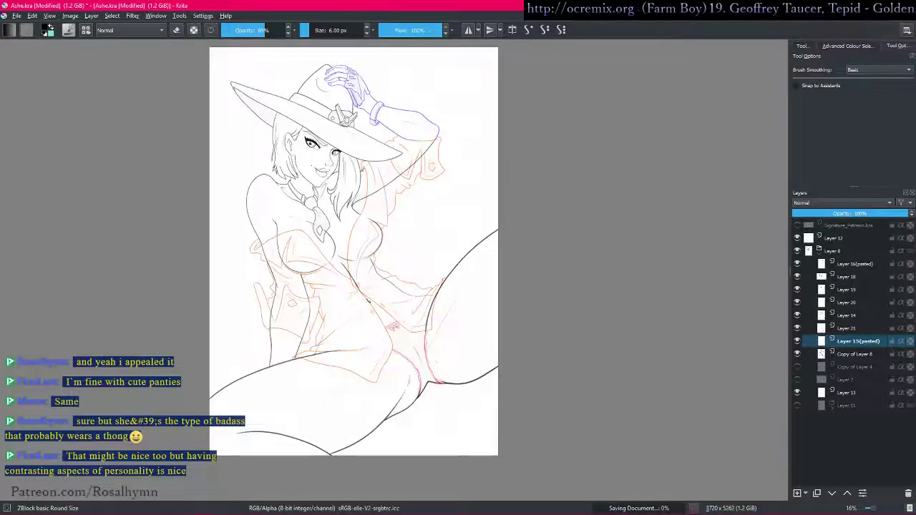
pyautogui.moveTo(266, 31); pyautogui.dragTo(342, 31)
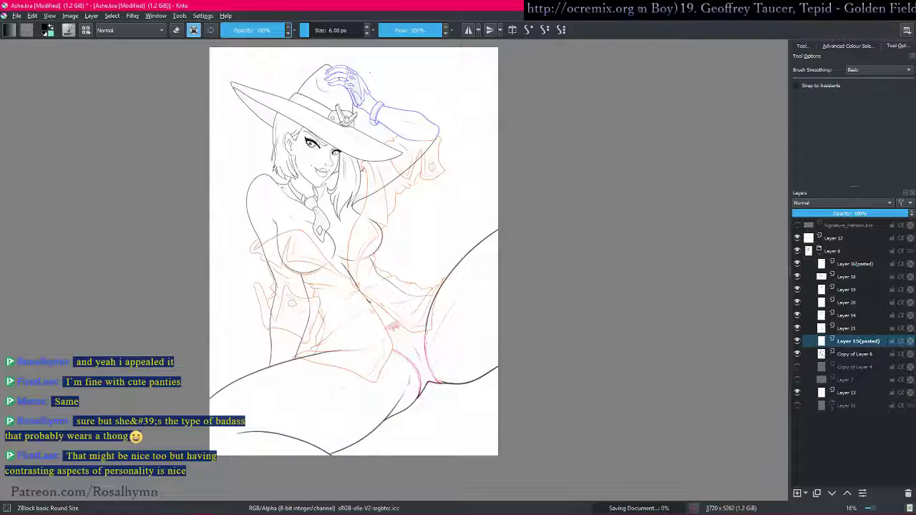
pyautogui.hotkey('shift', 'BackSpace')
pyautogui.moveTo(447, 240); pyautogui.dragTo(458, 209)
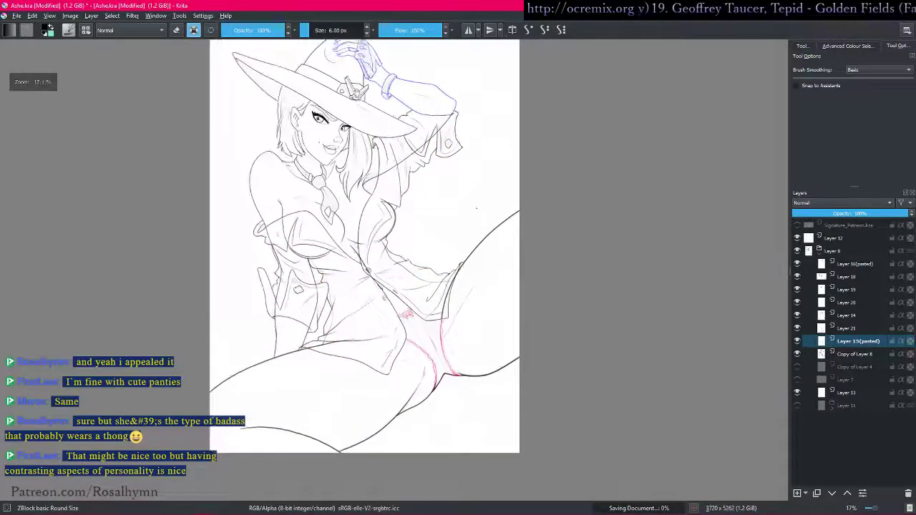
# - Recolour the pink underwear lines on Layer 21 black and make Layer 14 active
pyautogui.moveTo(427, 345); pyautogui.dragTo(425, 319)
pyautogui.press('pageup')
pyautogui.hotkey('ctrl', 'alt', 'i')
pyautogui.hotkey('ctrl', 'alt', 'i')
pyautogui.moveTo(387, 286); pyautogui.dragTo(387, 276)
pyautogui.press('pageup')
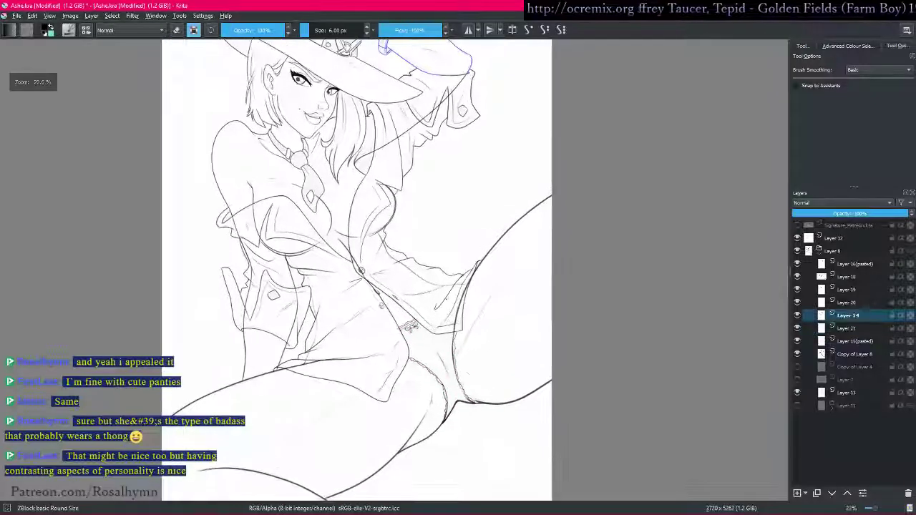
# - Move up the stack to Layer 16(pasted) and fill its blue hand and forearm lines with black
pyautogui.press('pageup')
pyautogui.moveTo(401, 143); pyautogui.dragTo(401, 312)
pyautogui.moveTo(421, 250); pyautogui.dragTo(421, 208)
pyautogui.press('+')
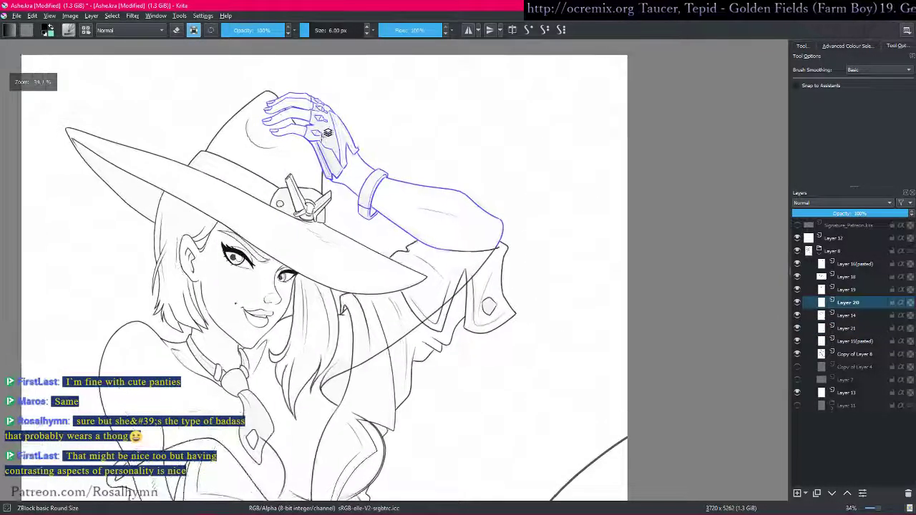
pyautogui.press('pageup')
pyautogui.press('pageup')
pyautogui.press('pageup')
pyautogui.hotkey('shift', 'BackSpace')
pyautogui.moveTo(462, 132); pyautogui.dragTo(480, 248)
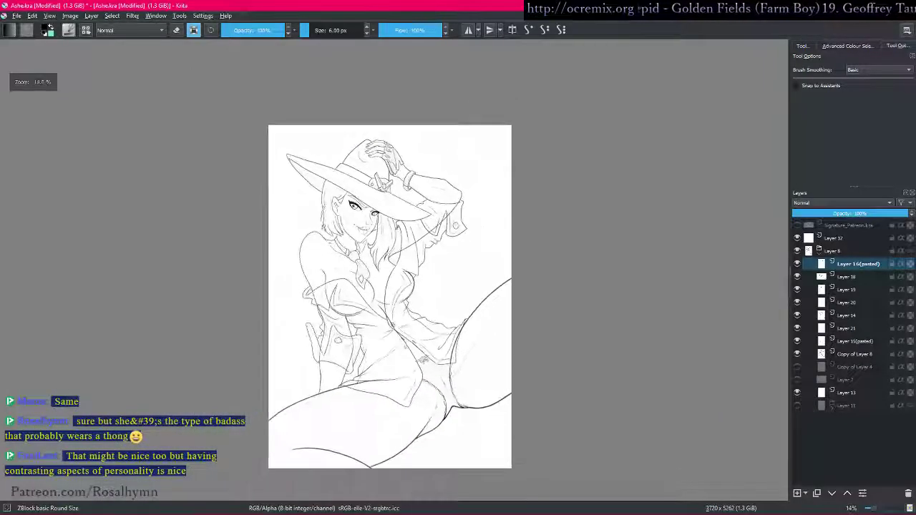
# - Examine the complete black line art in canvas-only mode and return to the normal workspace
pyautogui.press('+')
pyautogui.hotkey('ctrl', 'shift', 'c')
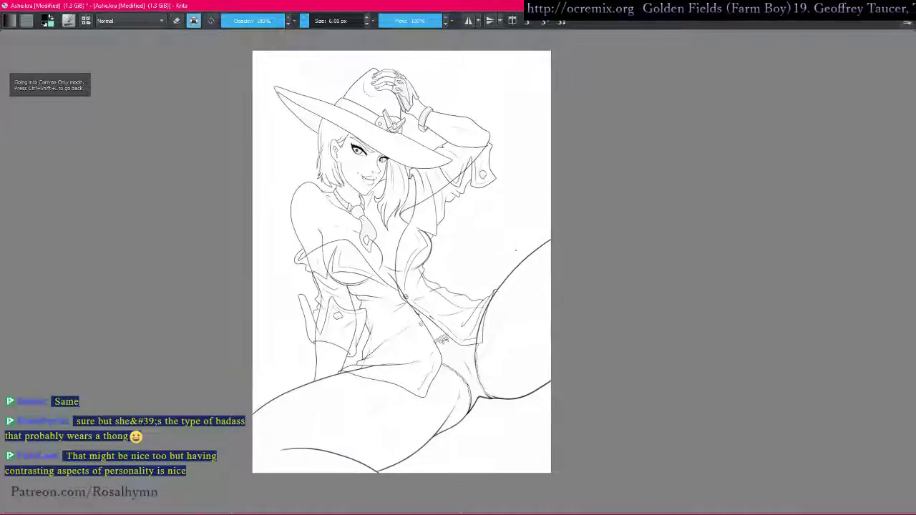
pyautogui.rightClick(515, 232)
pyautogui.press('Escape')
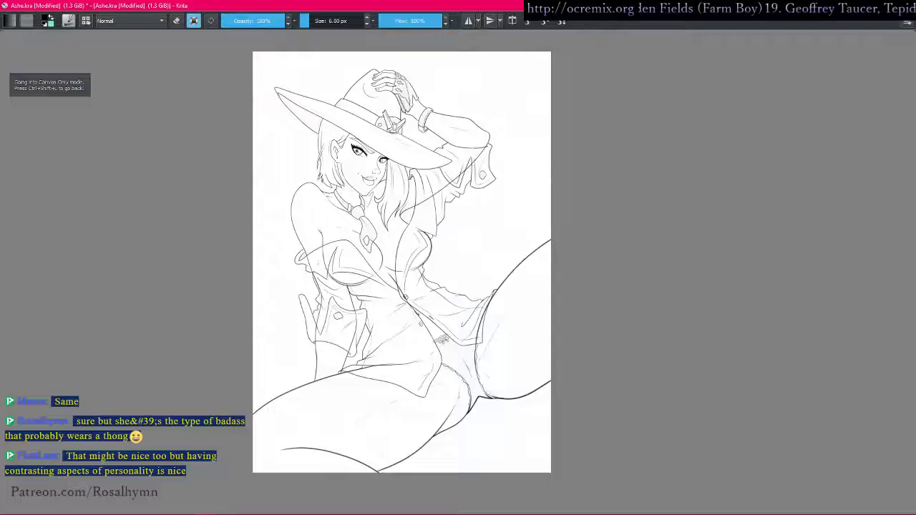
pyautogui.hotkey('ctrl', 'shift', 'c')
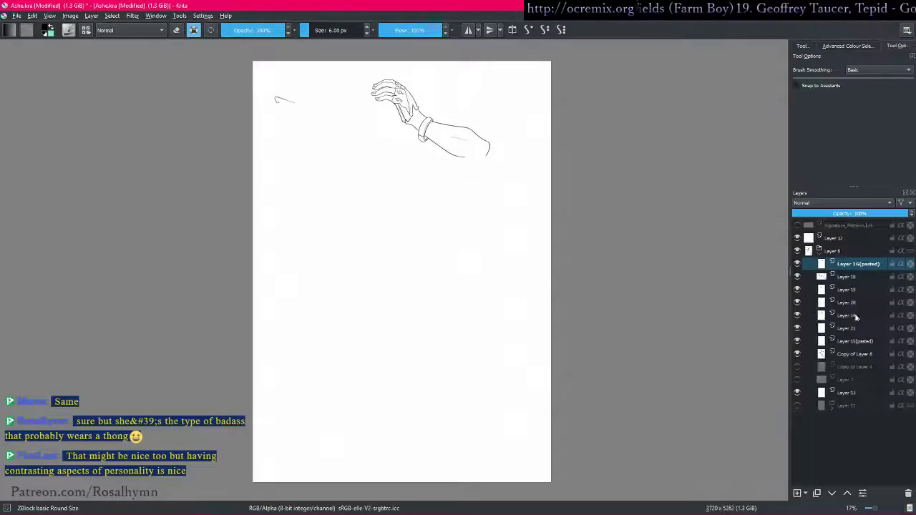
# - Add a paint layer above Layer 16(pasted), set the brush size to 24 px and turn off preserve alpha
pyautogui.click(797, 494)
pyautogui.moveTo(506, 303); pyautogui.dragTo(488, 308)
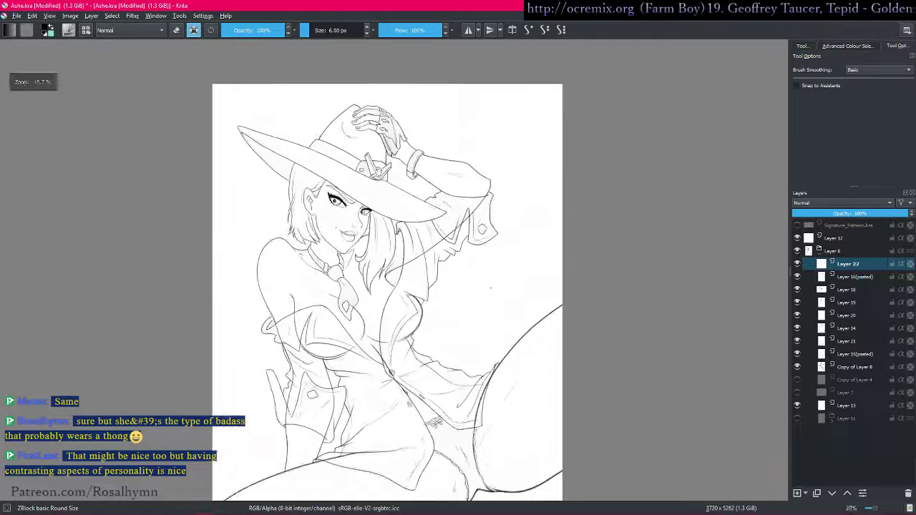
pyautogui.press(']')
pyautogui.press(']')
pyautogui.press(']')
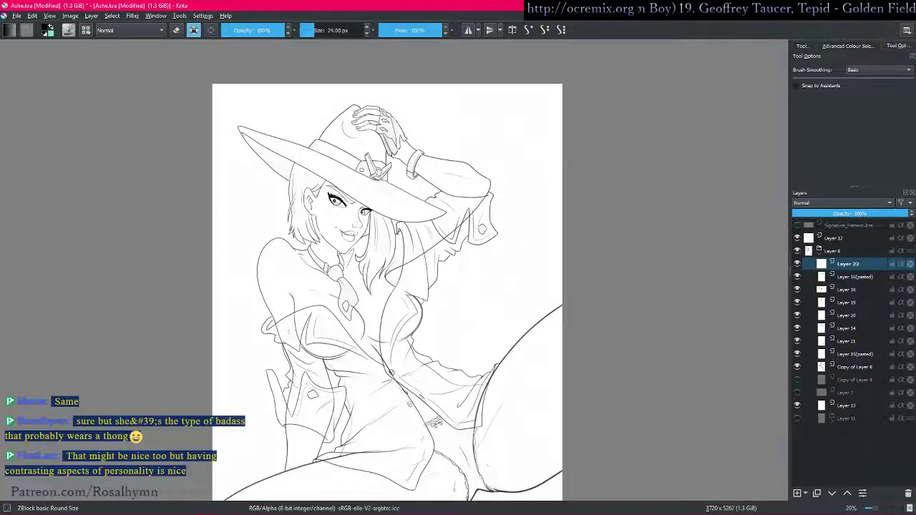
pyautogui.scroll(-1, 432, 112)
# - Handwrite "THNX FOR WATCHING!" in black in the empty area above the raised arm and underline it
pyautogui.moveTo(415, 79); pyautogui.dragTo(428, 73)
pyautogui.moveTo(423, 74); pyautogui.dragTo(431, 82)
pyautogui.moveTo(437, 71); pyautogui.dragTo(442, 78)
pyautogui.moveTo(443, 69)
pyautogui.mouseDown()
pyautogui.moveTo(450, 77)
pyautogui.moveTo(475, 74)
pyautogui.mouseUp()
pyautogui.moveTo(474, 66); pyautogui.dragTo(480, 69)
pyautogui.moveTo(488, 64); pyautogui.dragTo(488, 64)
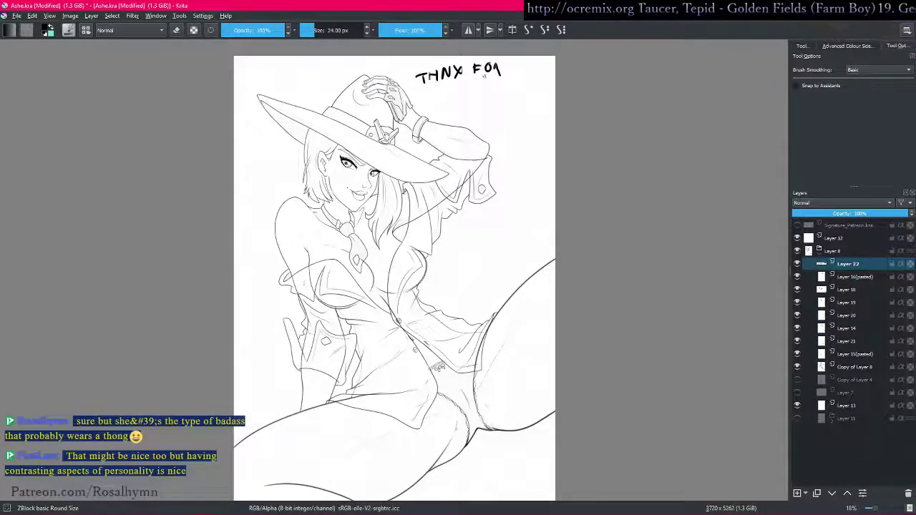
pyautogui.moveTo(467, 87); pyautogui.dragTo(473, 85)
pyautogui.moveTo(470, 87)
pyautogui.mouseDown()
pyautogui.moveTo(471, 96)
pyautogui.moveTo(497, 89)
pyautogui.mouseUp()
pyautogui.moveTo(498, 83); pyautogui.dragTo(503, 94)
pyautogui.moveTo(507, 93); pyautogui.dragTo(513, 83)
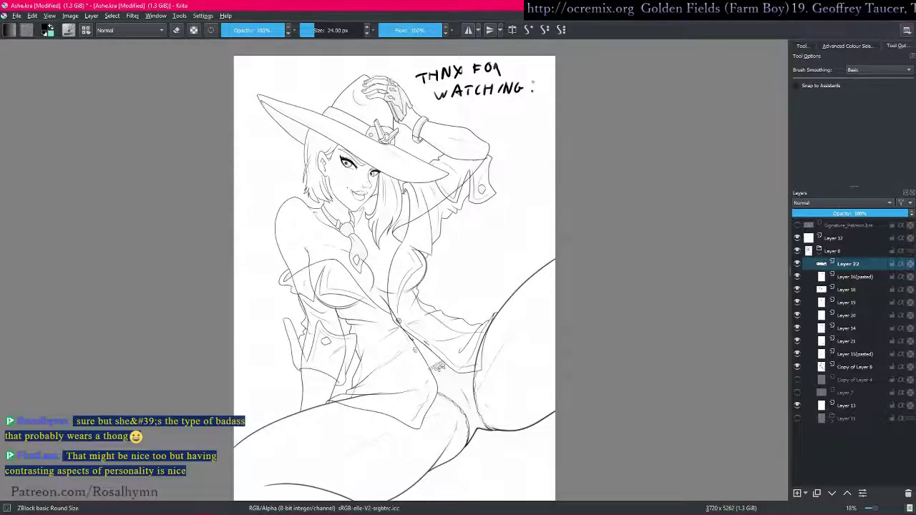
pyautogui.moveTo(436, 110); pyautogui.dragTo(514, 100)
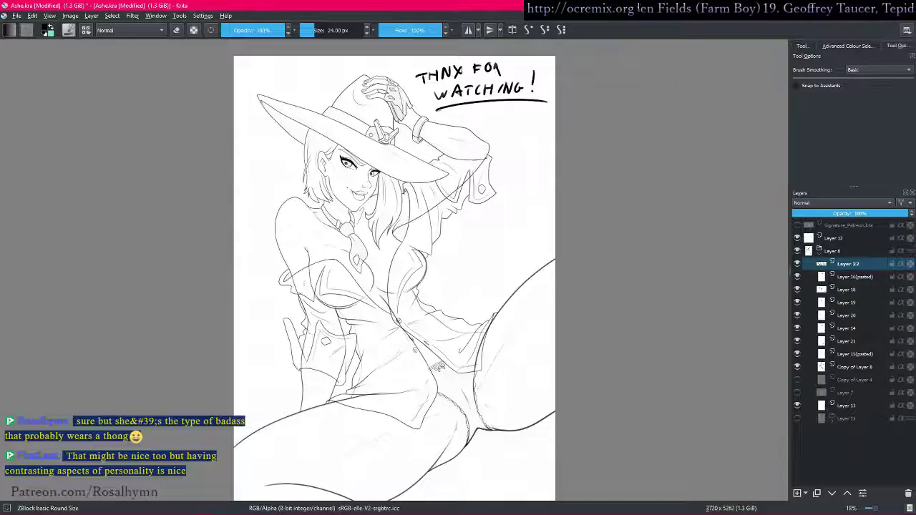
# - Switch to full-screen mode and examine the whole page with the finished line art
pyautogui.moveTo(506, 209)
pyautogui.mouseDown()
pyautogui.moveTo(506, 220)
pyautogui.moveTo(509, 208)
pyautogui.mouseUp()
pyautogui.hotkey('ctrl', 'shift', 'f')
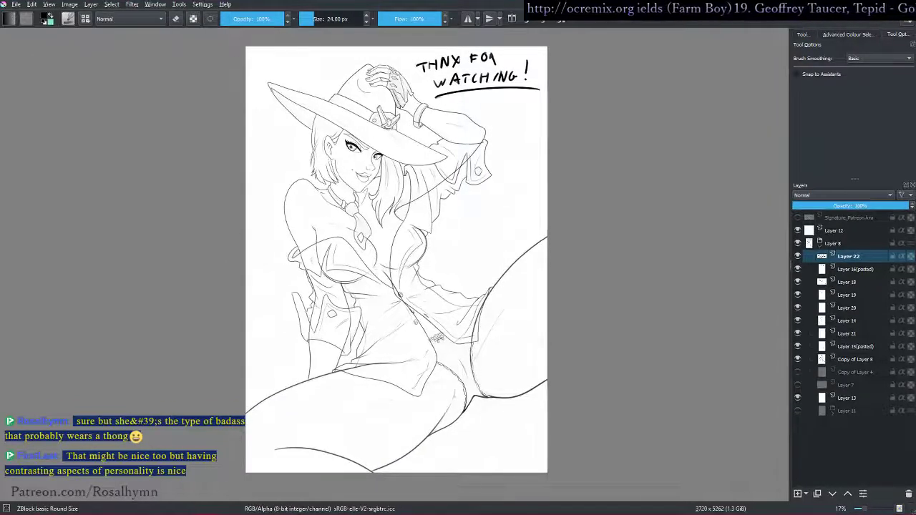
pyautogui.press('+')
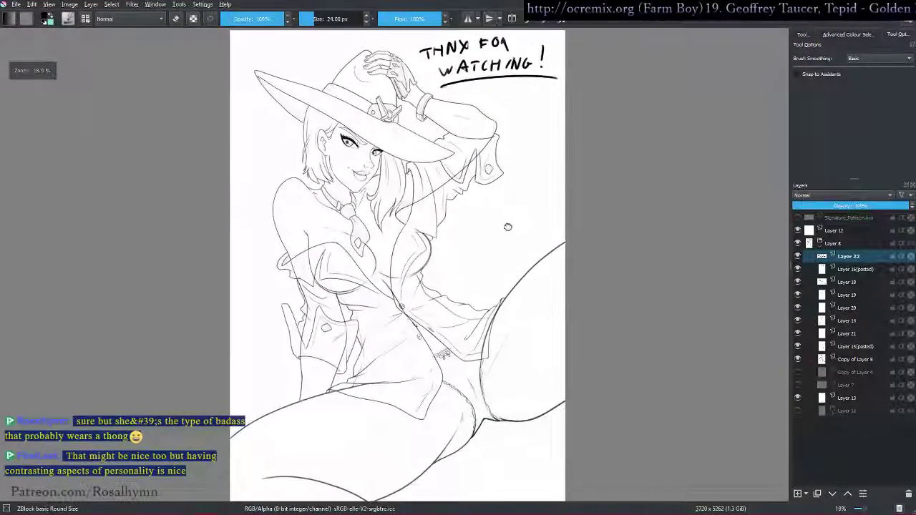
pyautogui.moveTo(505, 226); pyautogui.dragTo(516, 240)
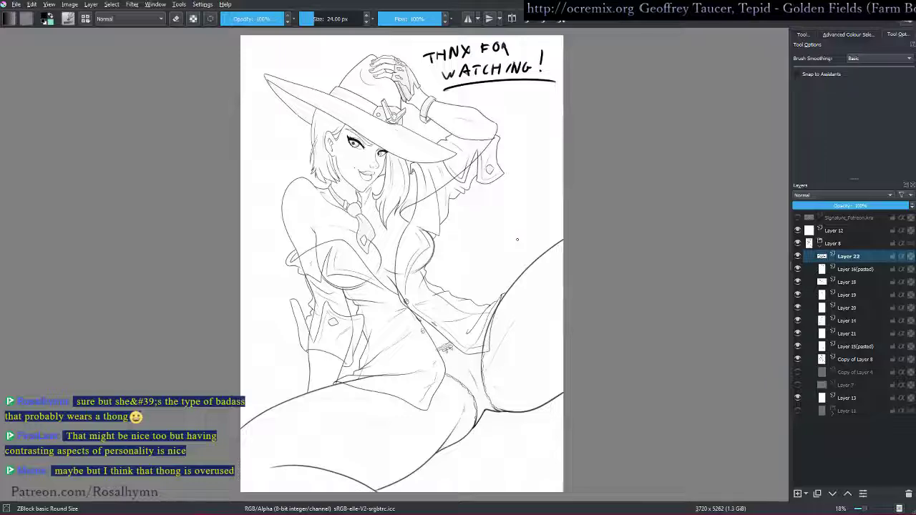
pyautogui.moveTo(562, 343); pyautogui.dragTo(552, 313)
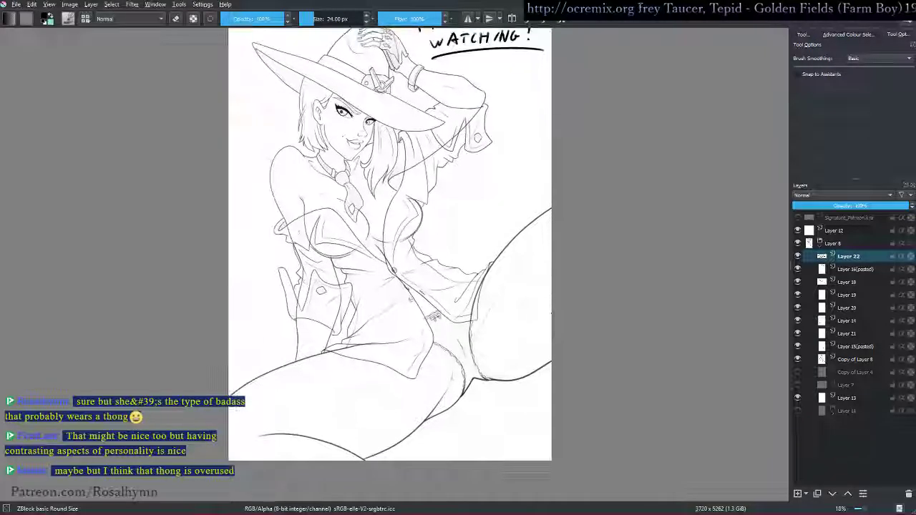
pyautogui.scroll(2, 509, 274)
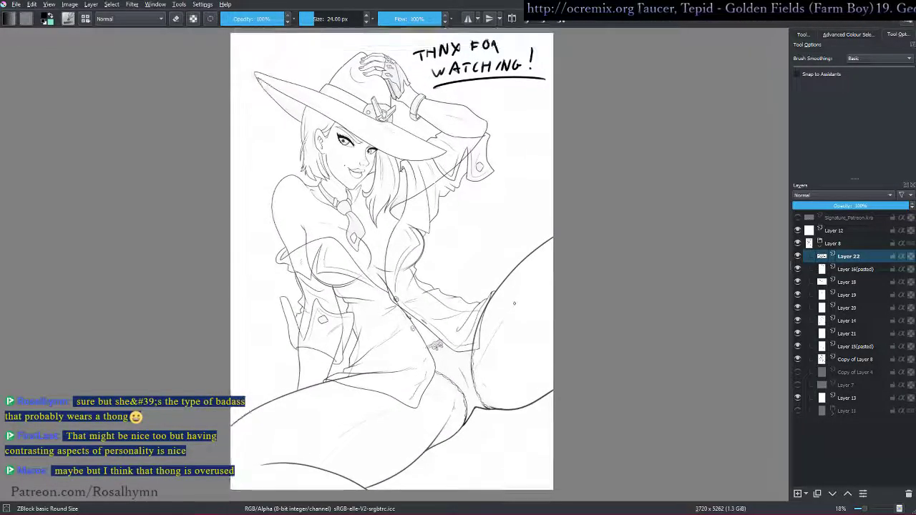